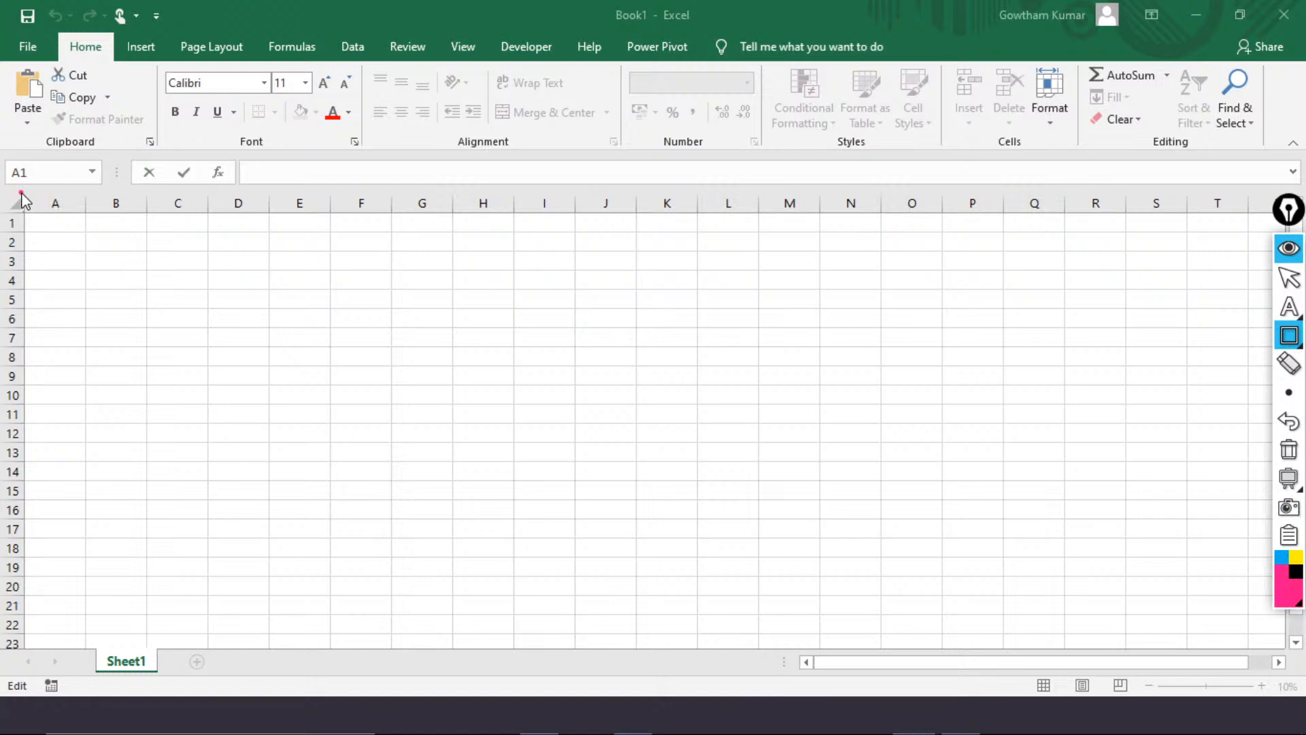
Annotate the sheet with pink rectangles around column A, its header, and row 1
mouse_move(21, 193)
left_mouse_down()
mouse_move(37, 291)
mouse_move(95, 376)
mouse_move(102, 519)
mouse_move(89, 618)
left_mouse_up()
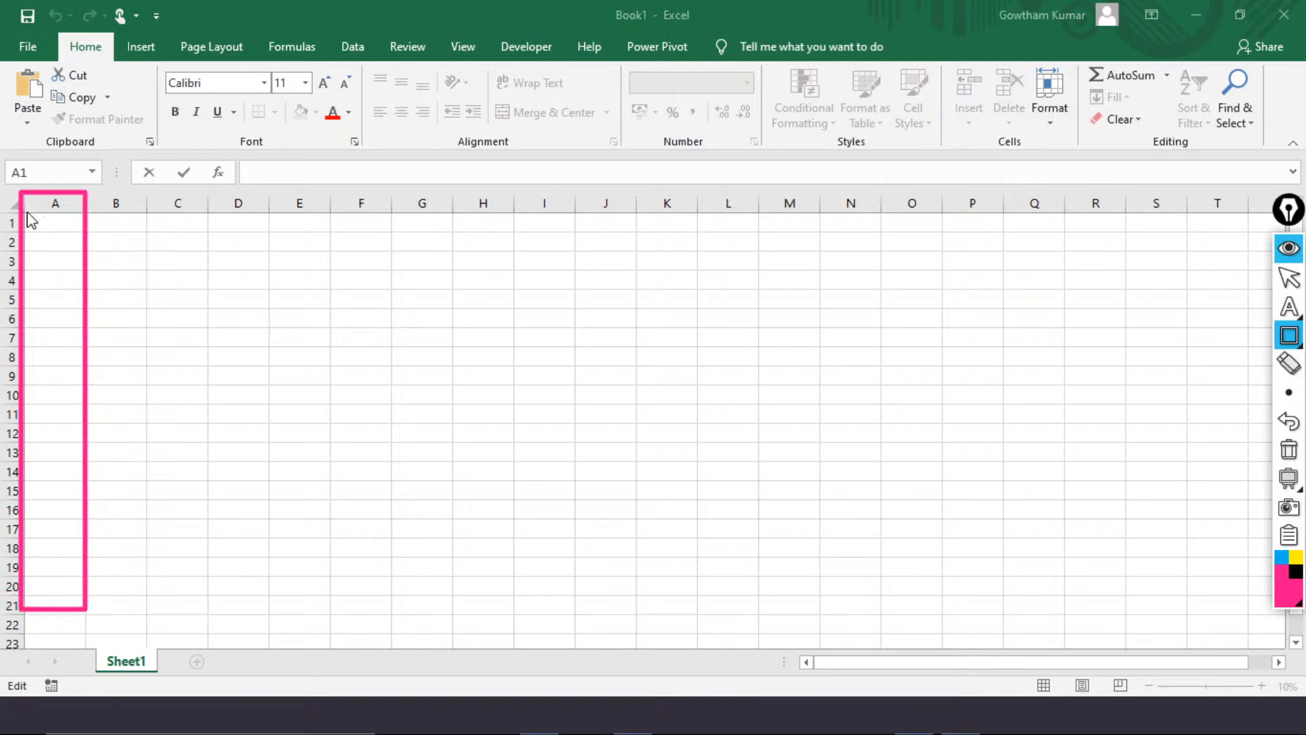
mouse_move(25, 211)
left_mouse_down()
mouse_move(73, 213)
mouse_move(92, 201)
mouse_move(80, 192)
left_mouse_up()
left_click(1290, 422)
mouse_move(19, 190)
left_mouse_down()
mouse_move(29, 214)
mouse_move(83, 213)
left_mouse_up()
left_click(1289, 423)
mouse_move(11, 226)
left_mouse_down()
mouse_move(268, 251)
mouse_move(986, 218)
mouse_move(1131, 245)
mouse_move(1265, 240)
mouse_move(1254, 239)
left_mouse_up()
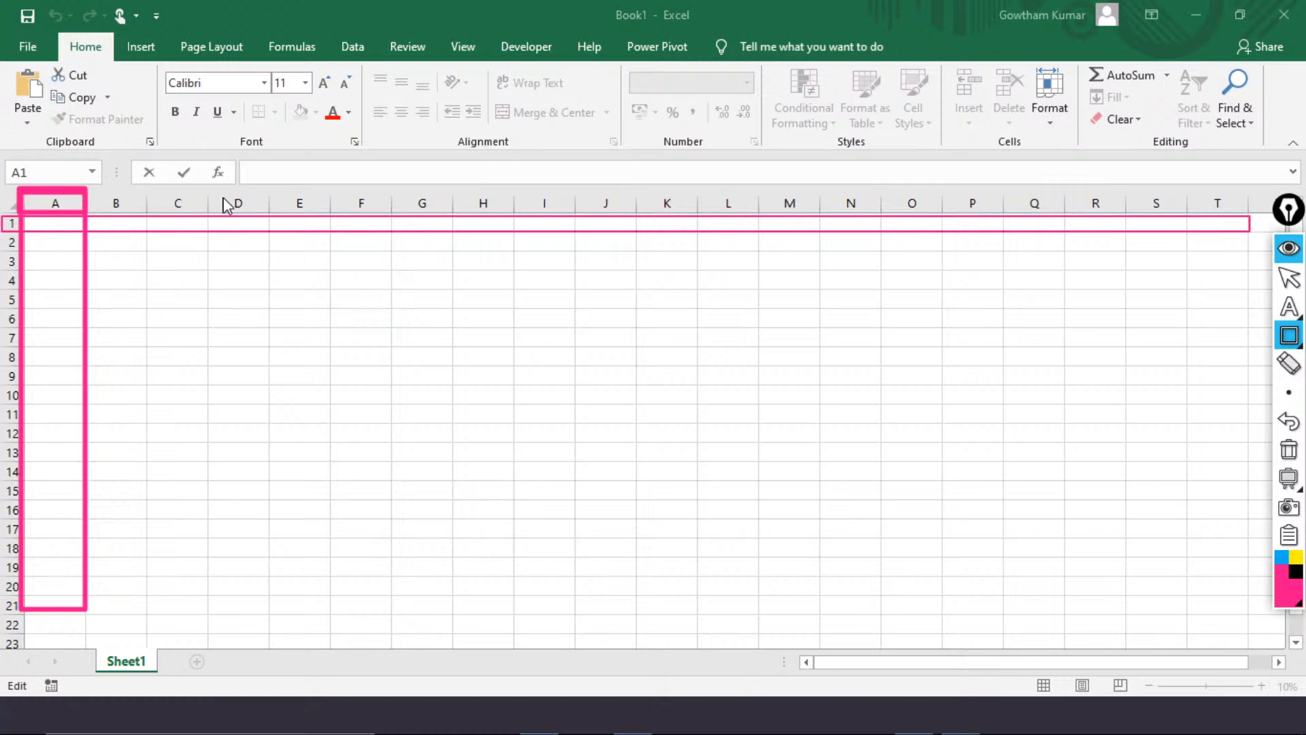
Mark cell A1 in blue with the highlighter, reducing the stroke to a medium thickness that fits the cell
left_click(1283, 560)
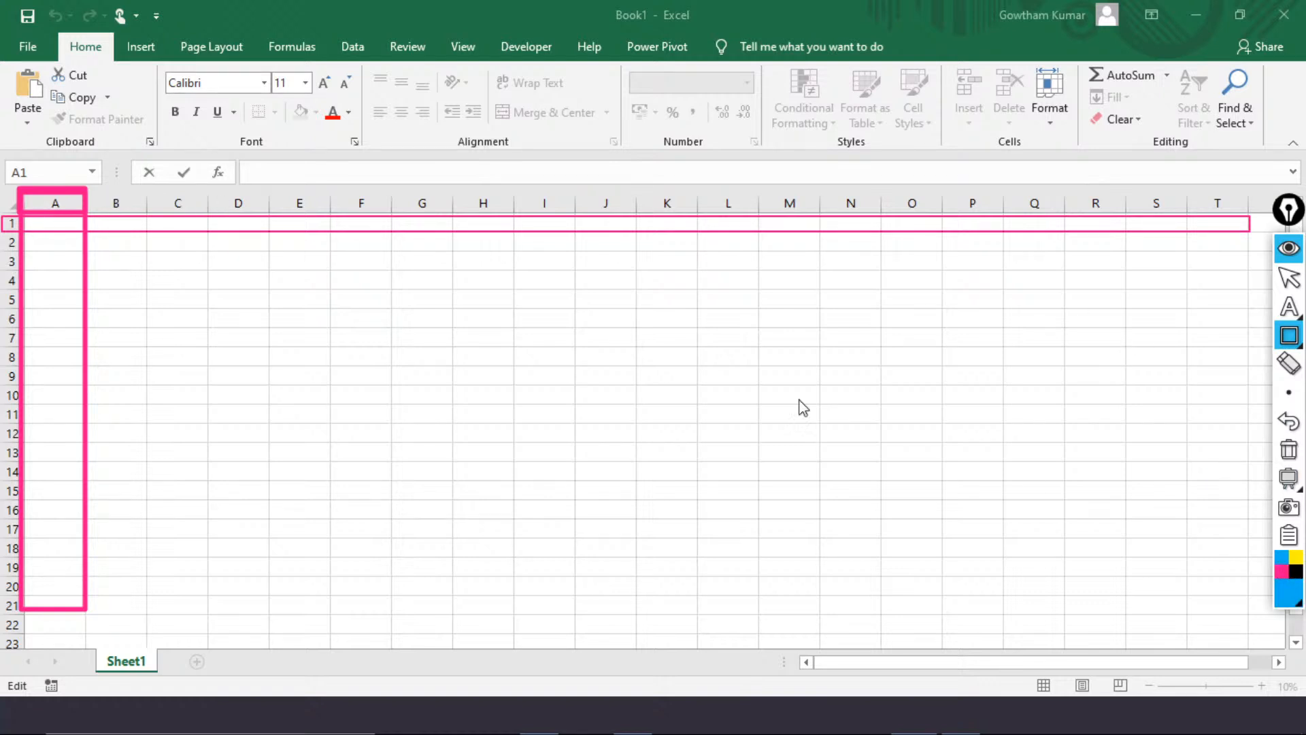
mouse_move(1288, 306)
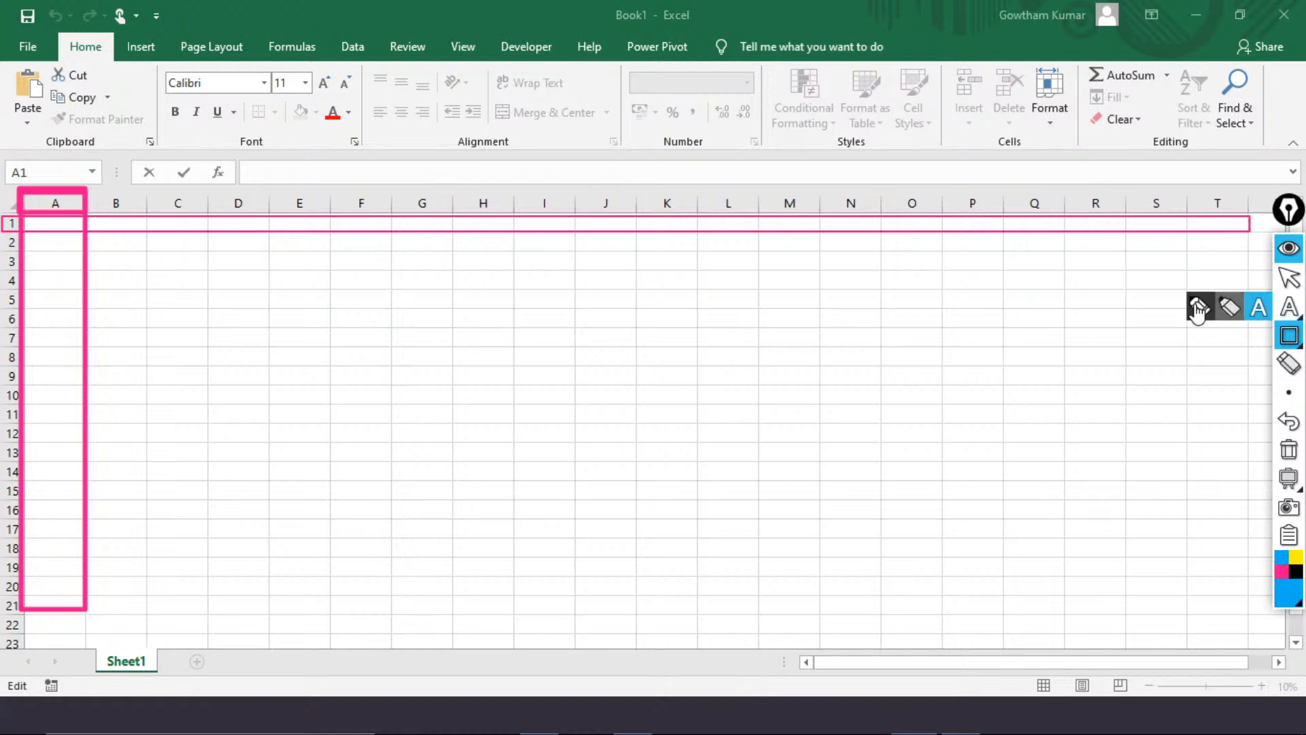
left_click(1224, 308)
mouse_move(1289, 392)
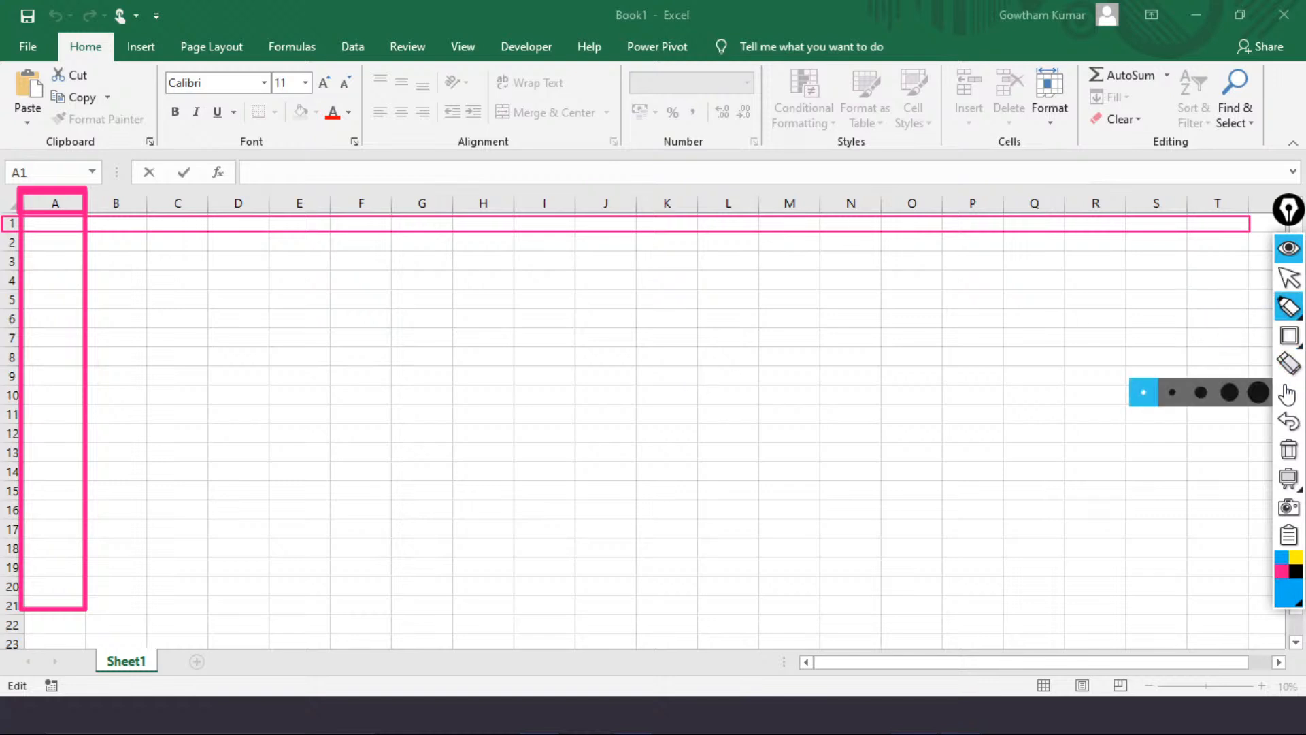
left_click(1233, 391)
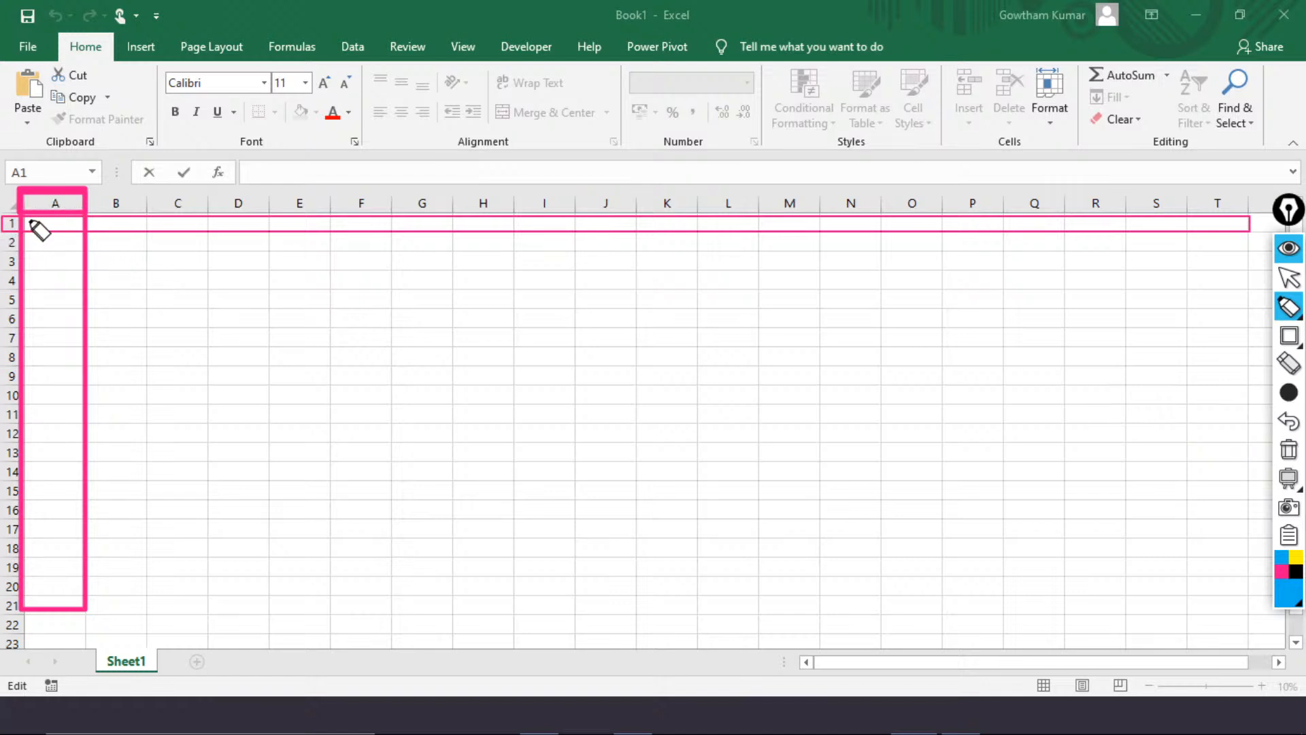
mouse_move(27, 222)
left_mouse_down()
mouse_move(83, 221)
mouse_move(19, 223)
left_mouse_up()
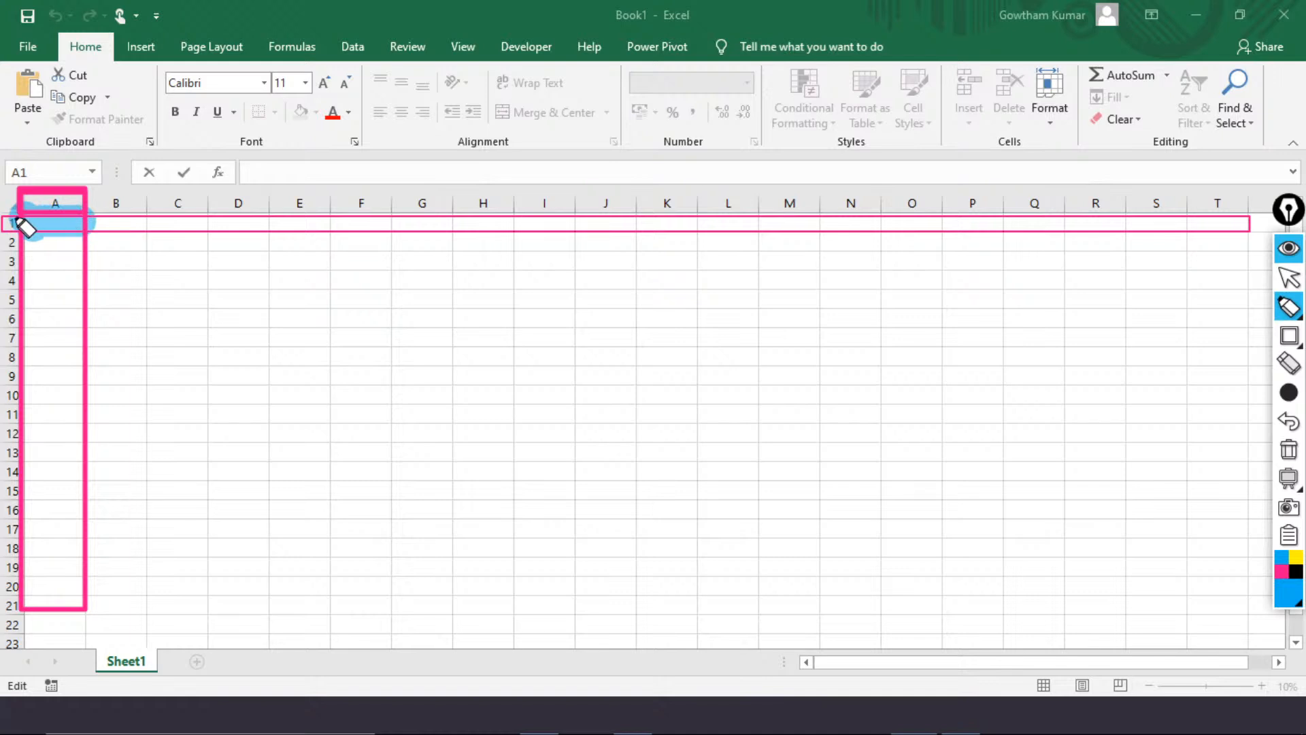
left_click(1288, 419)
mouse_move(1288, 395)
left_click(1195, 403)
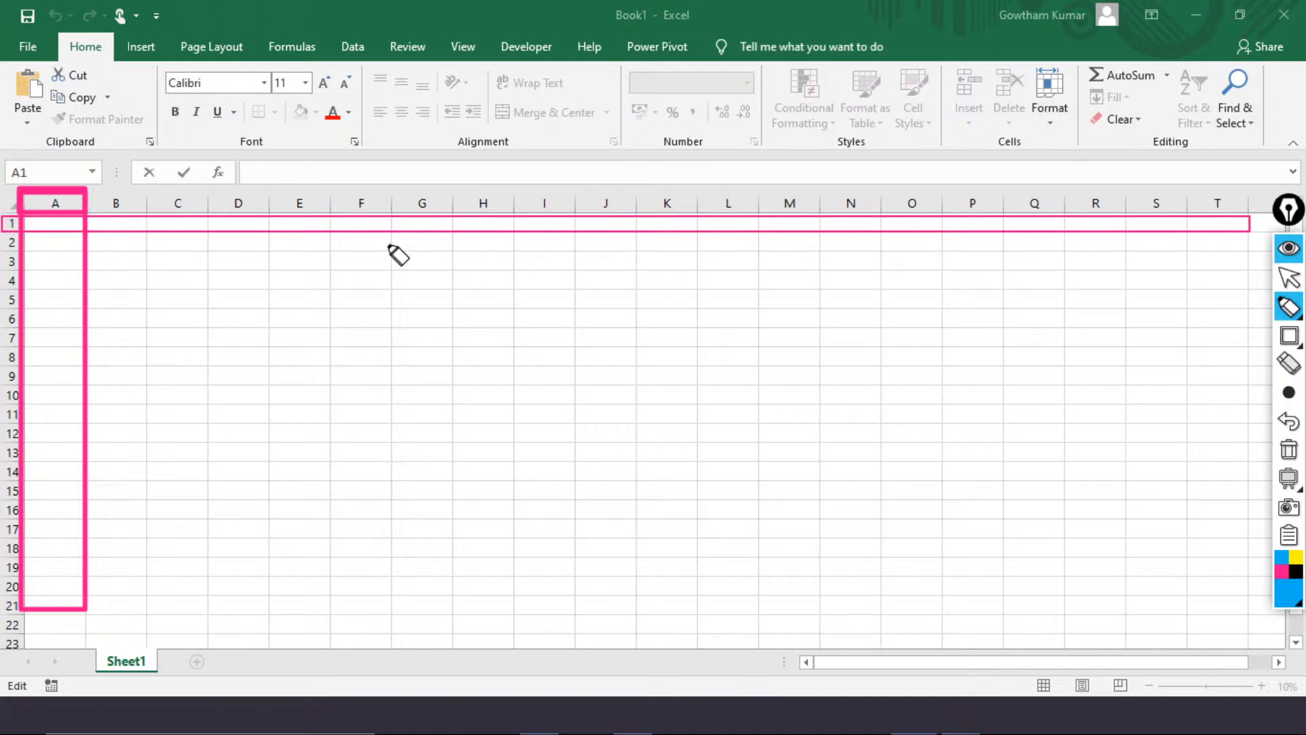
mouse_move(27, 222)
left_mouse_down()
mouse_move(79, 224)
mouse_move(26, 225)
mouse_move(69, 229)
mouse_move(31, 231)
mouse_move(48, 230)
left_mouse_up()
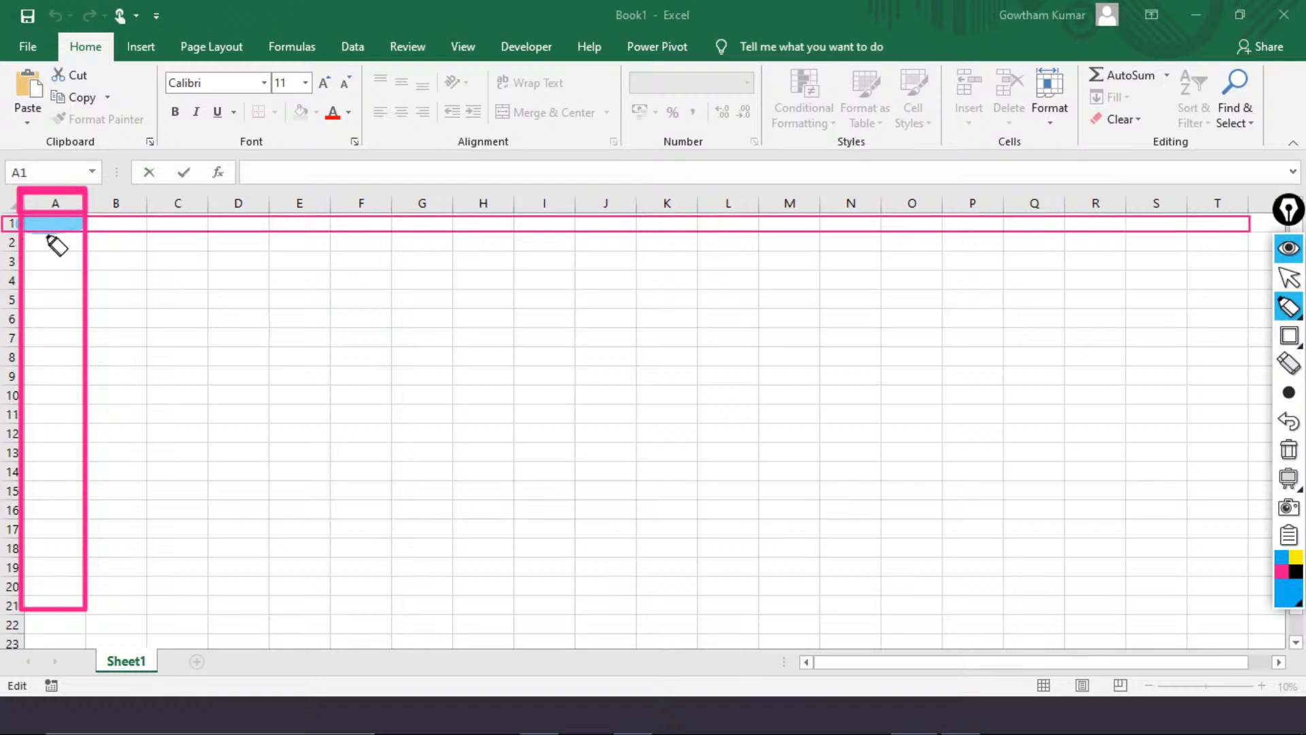
Return to the normal pointer, then hide the annotations and show them again
left_click(1291, 275)
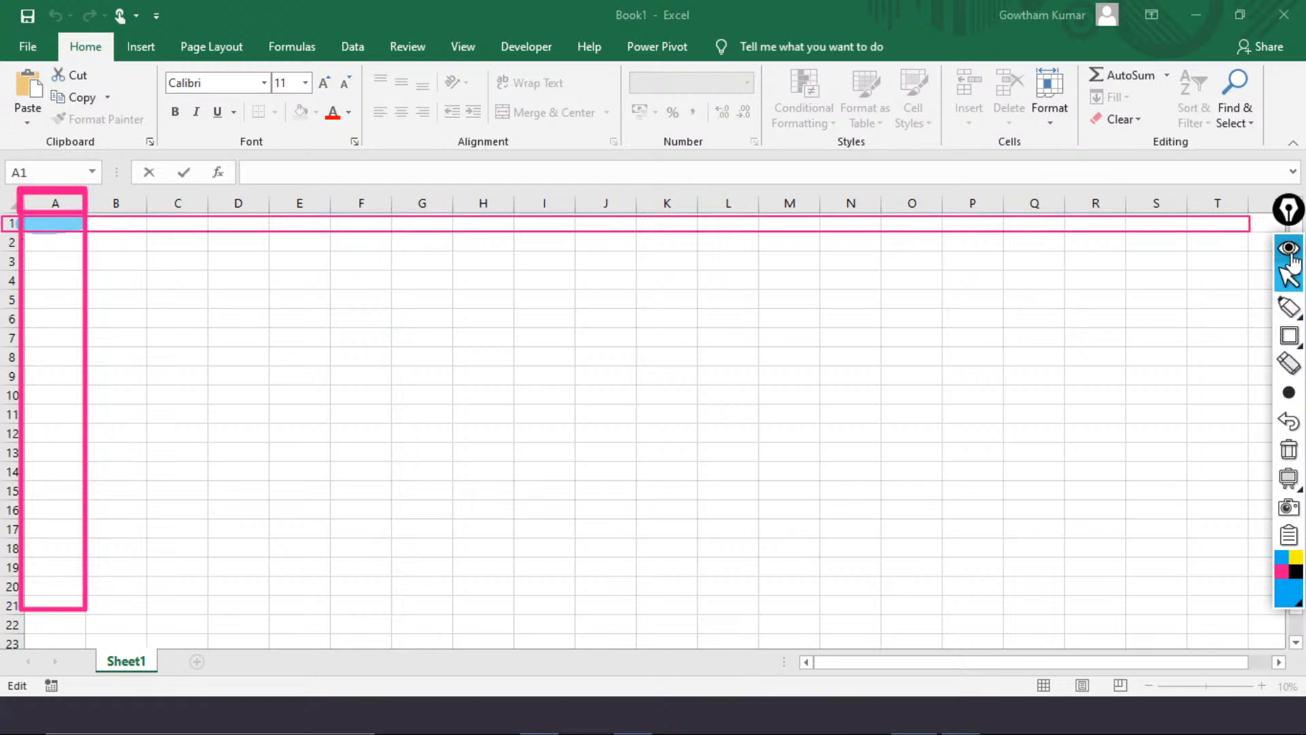
left_click(1290, 249)
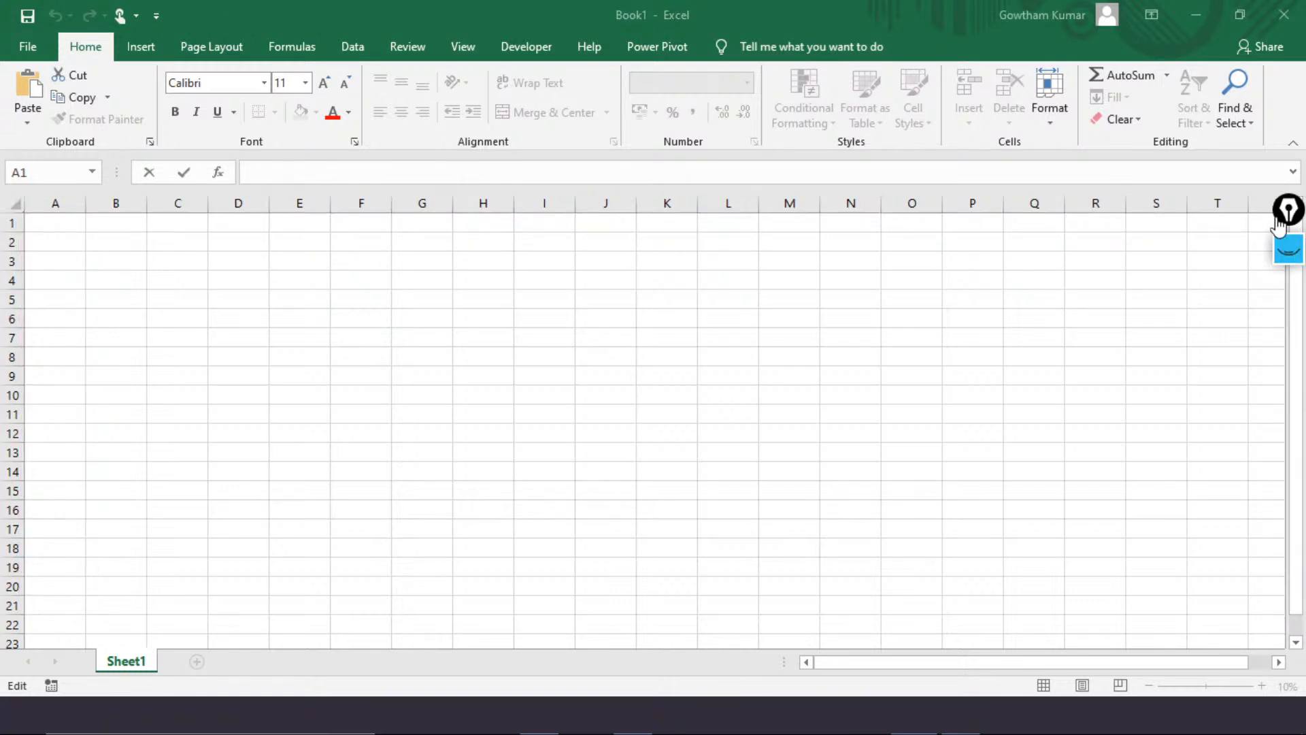
left_click(1285, 246)
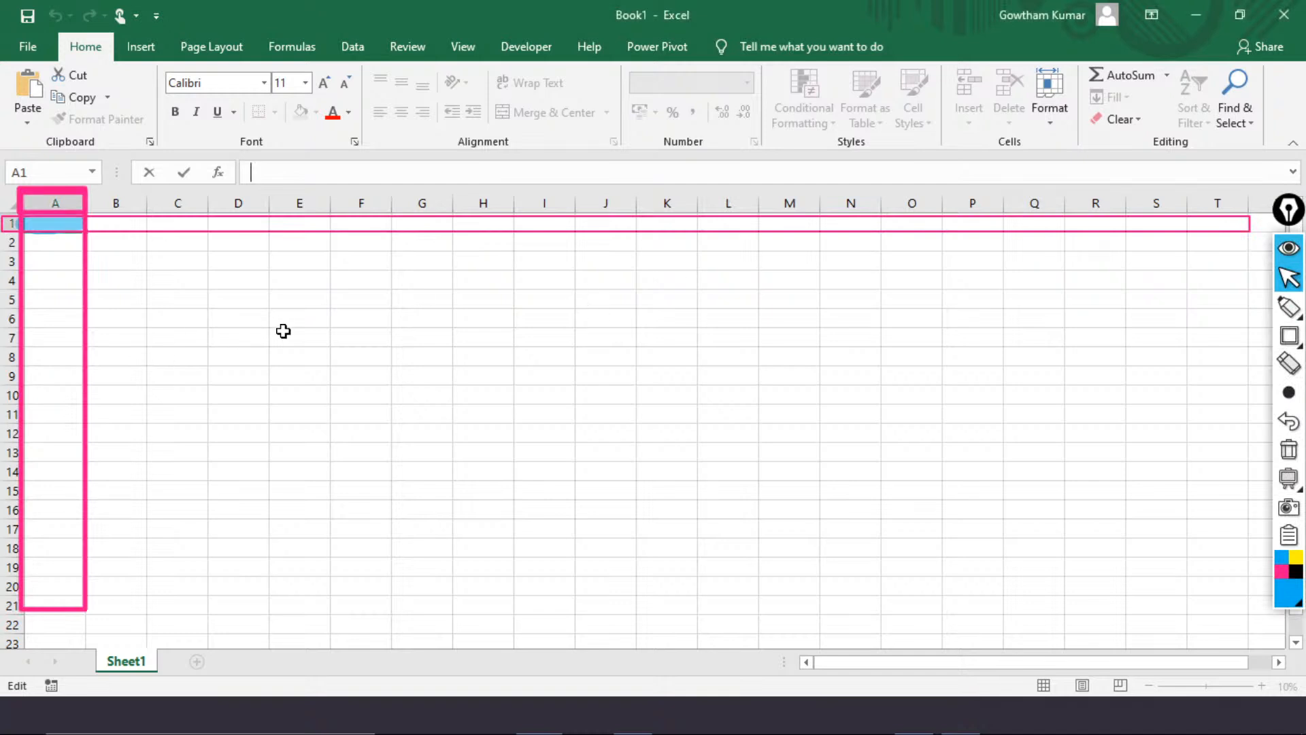
Select cell D6, column D, and cells D1, D5, C4 and B4 to check how the Name Box gives each address
left_click(242, 323)
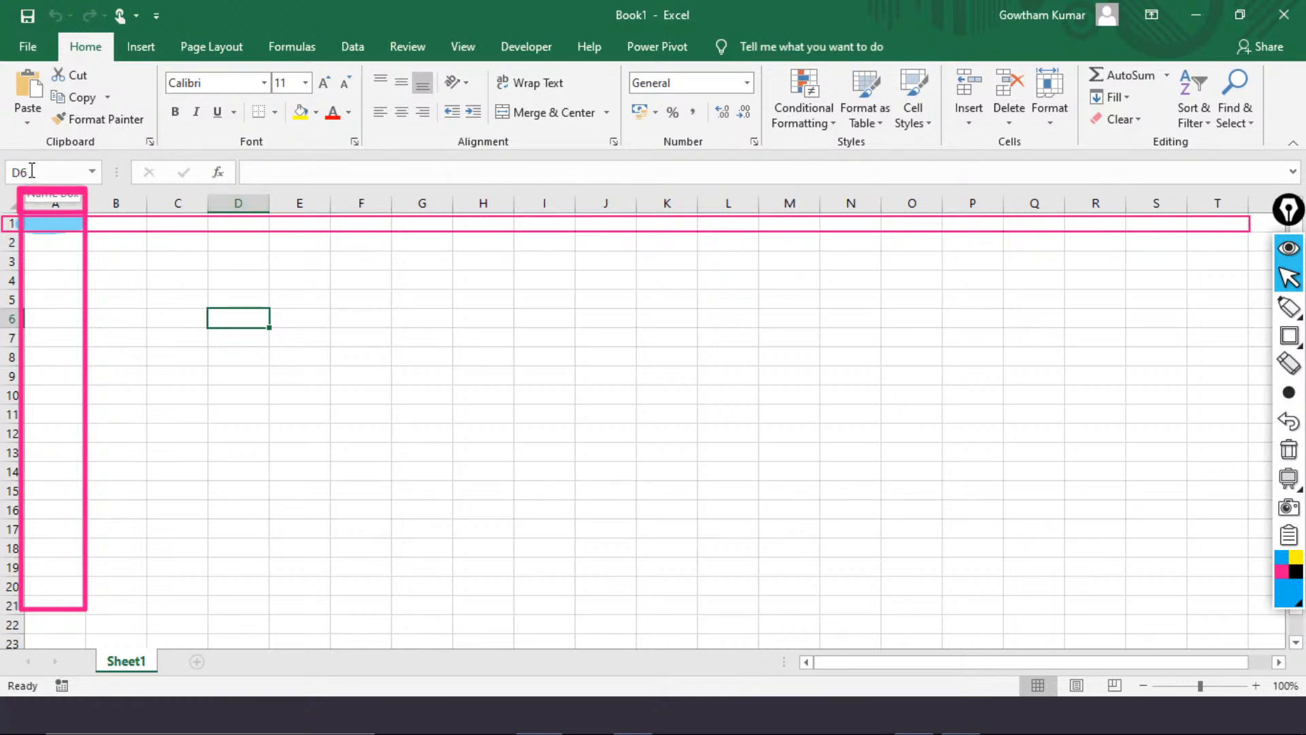
left_click(9, 173)
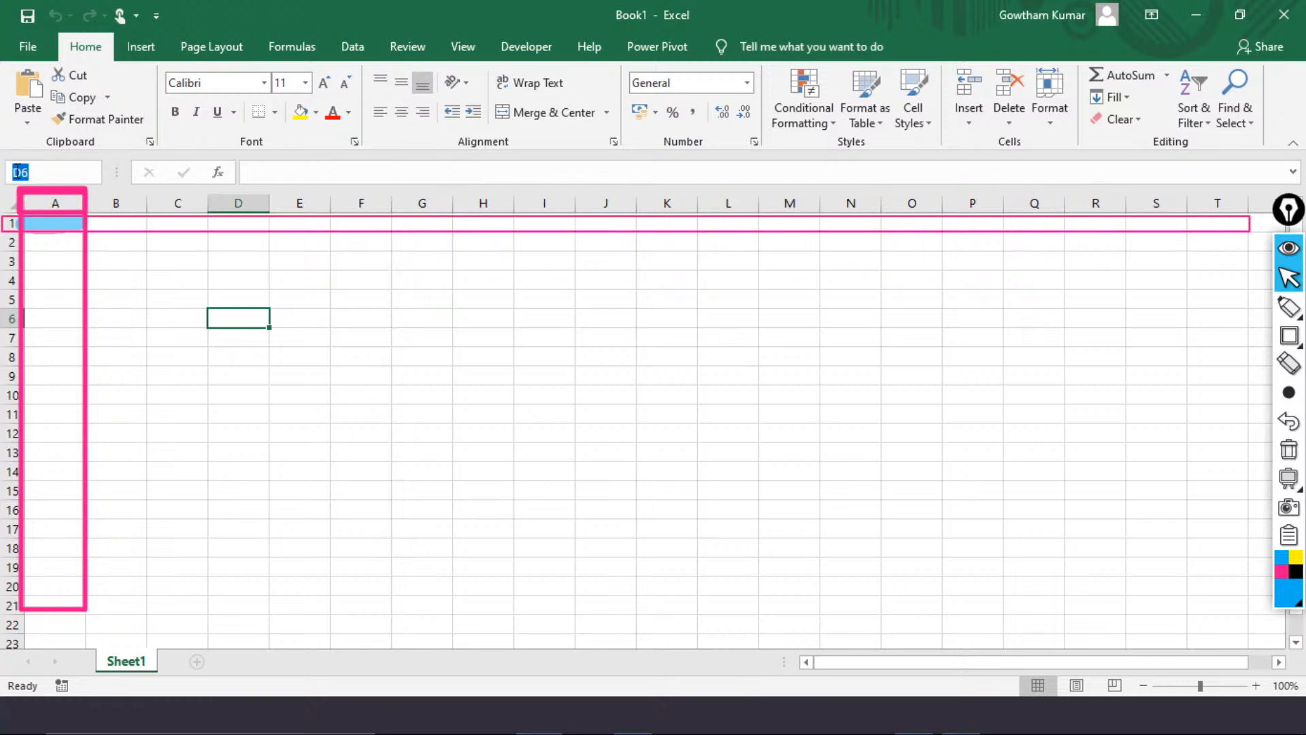
left_click(17, 173)
left_click(239, 284)
left_click(232, 199)
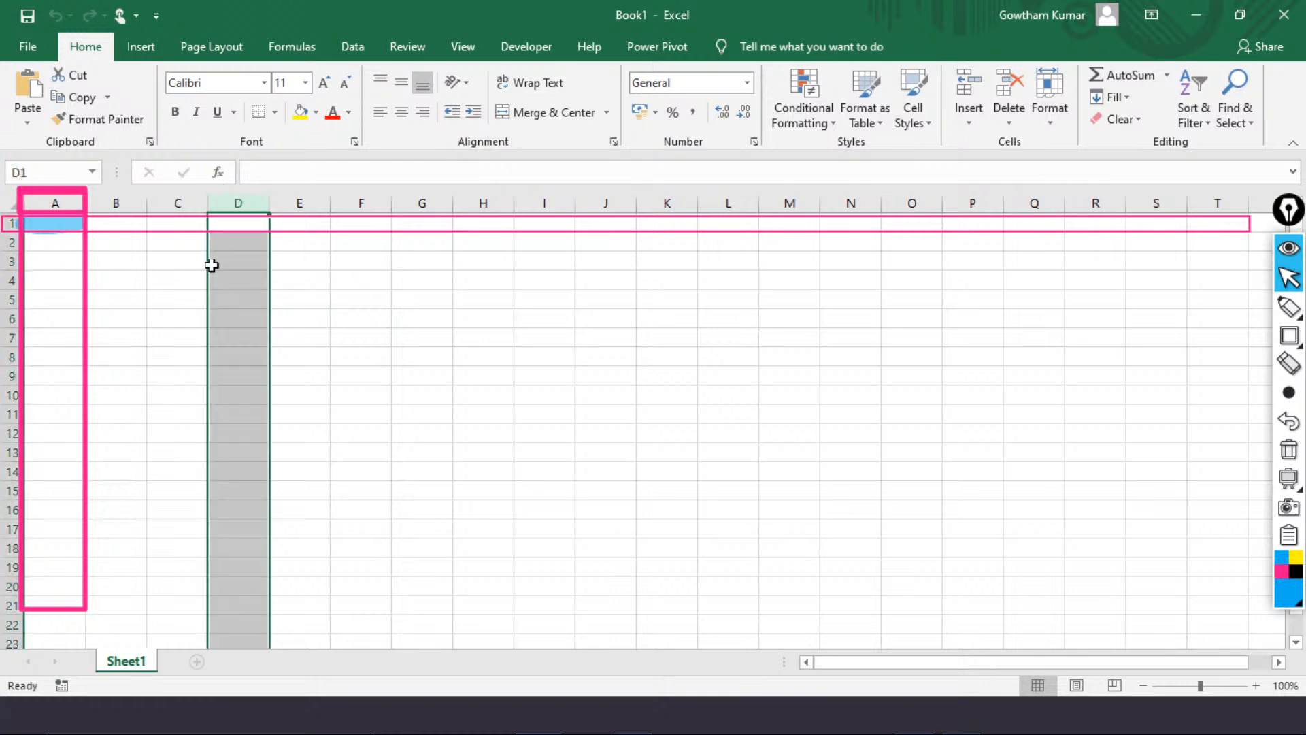
left_click(242, 220)
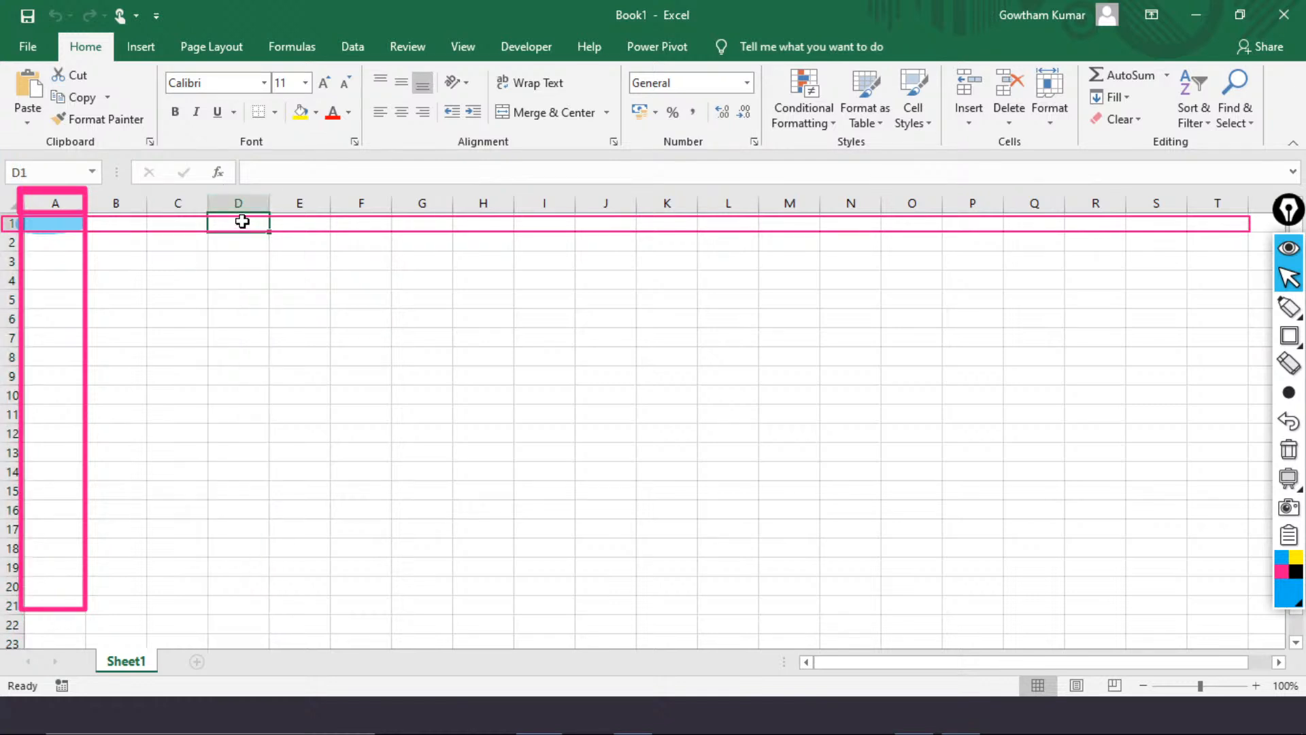
left_click(233, 299)
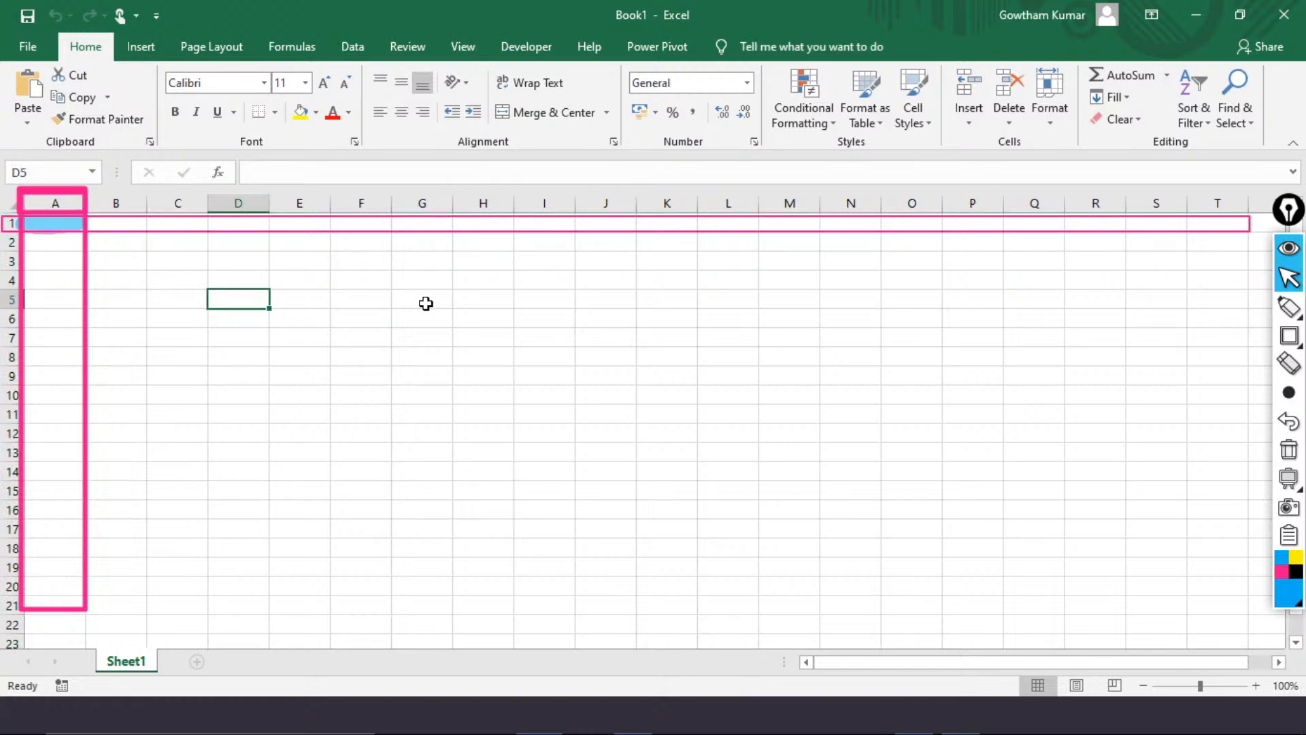
left_click(189, 274)
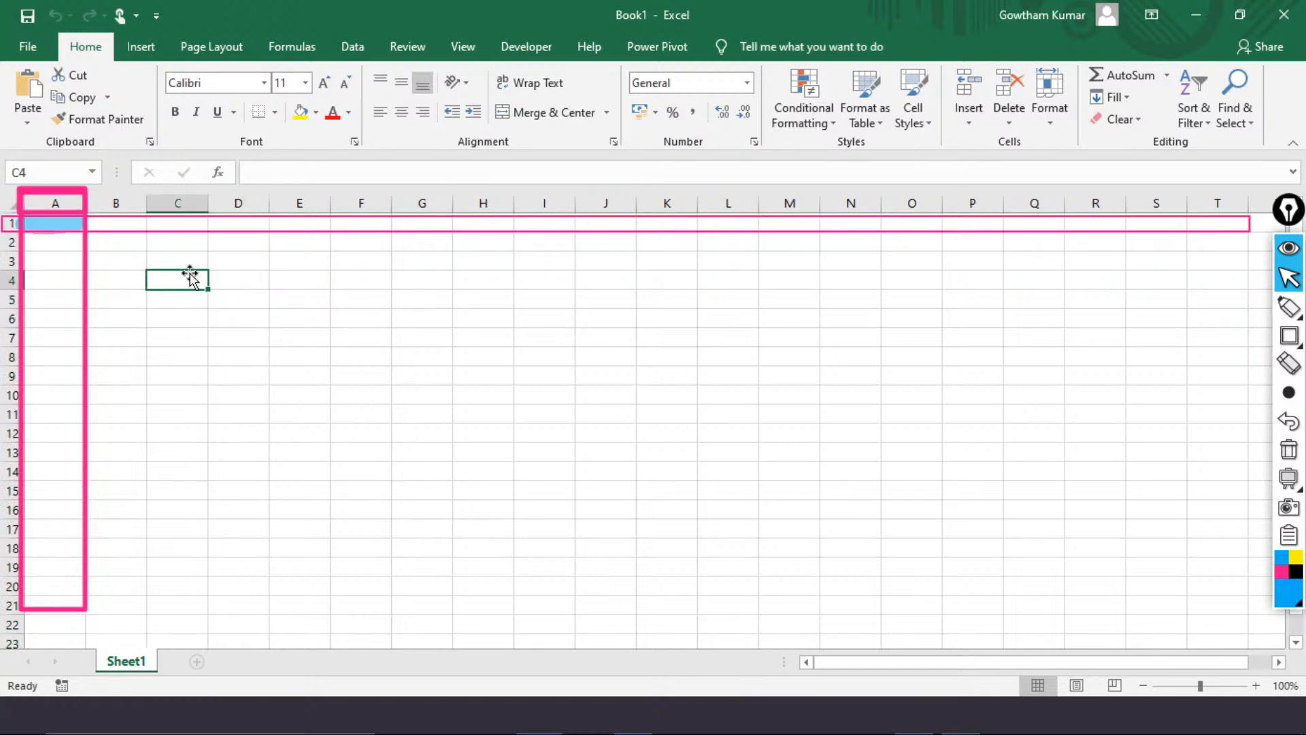
key("Left")
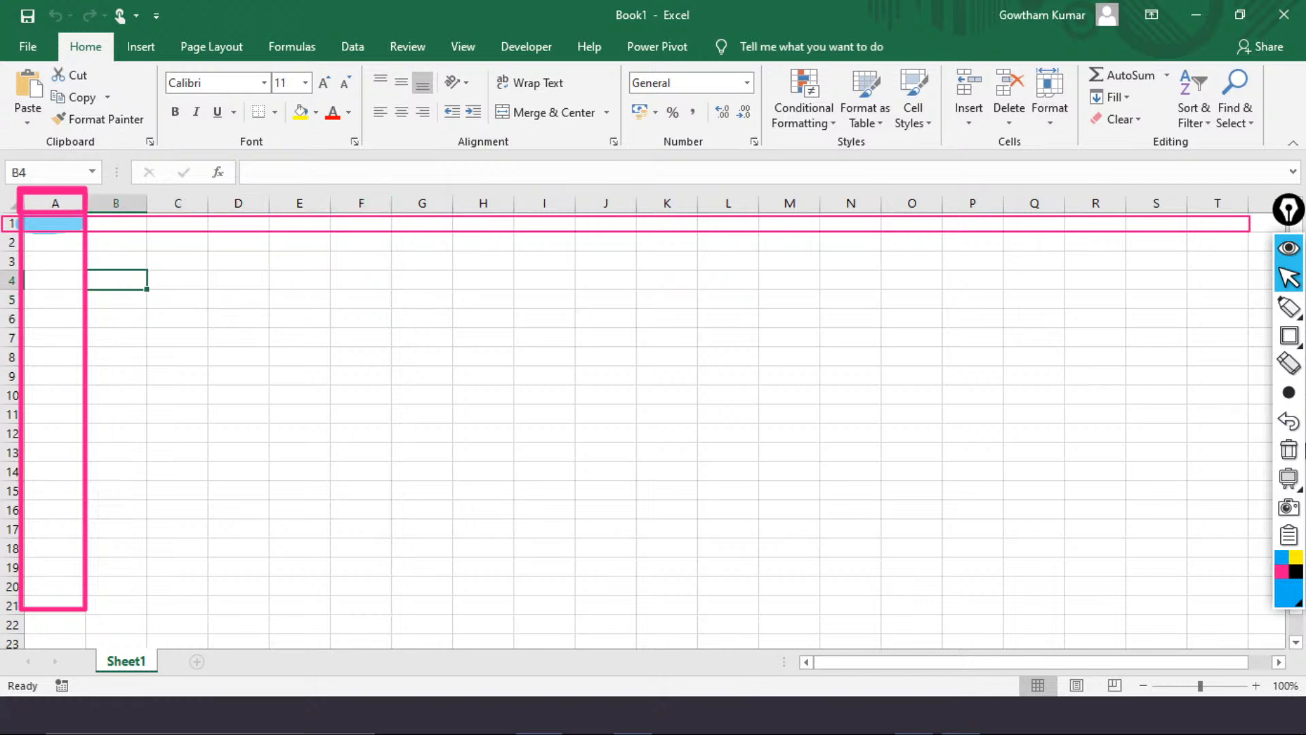
Clear all the drawn annotations and hide the annotation tools
left_click(1289, 450)
left_click(1290, 249)
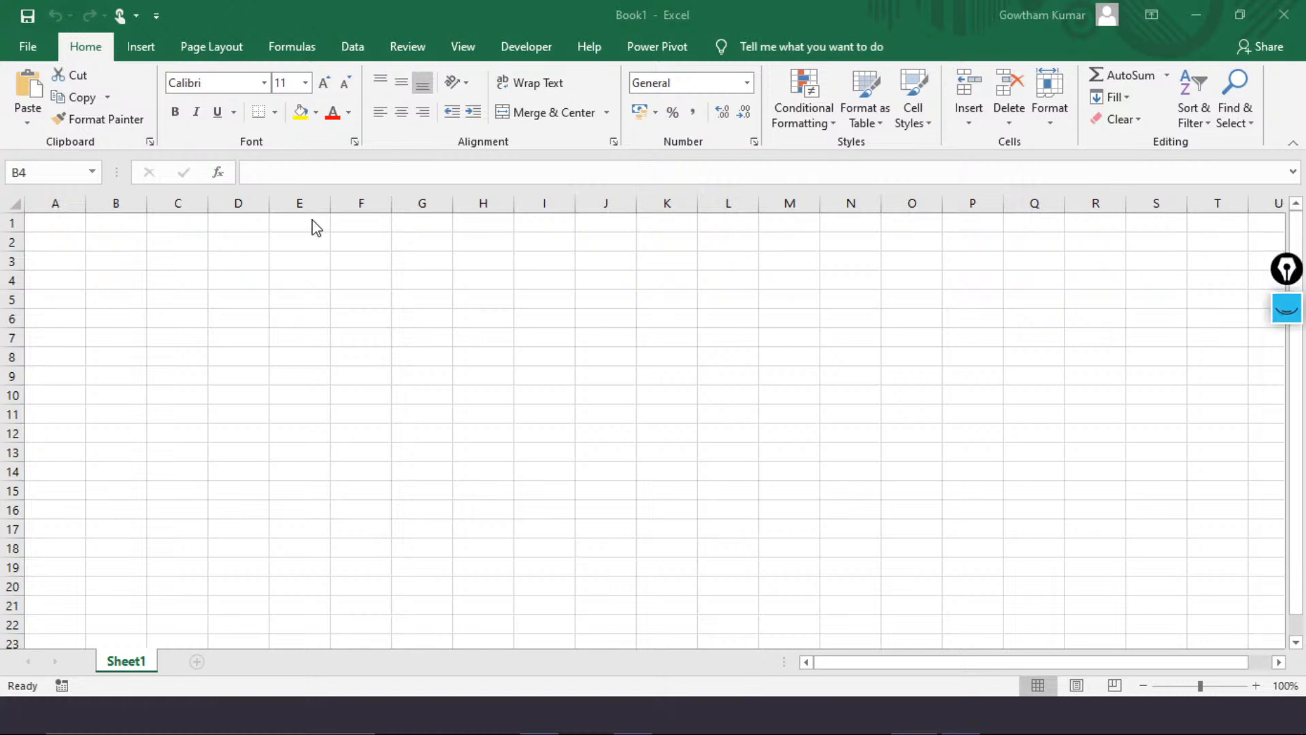
Enter 1, 2 and 3 in cells A1, B1 and C1
key("Left")
key("Up")
key("Up")
key("Up")
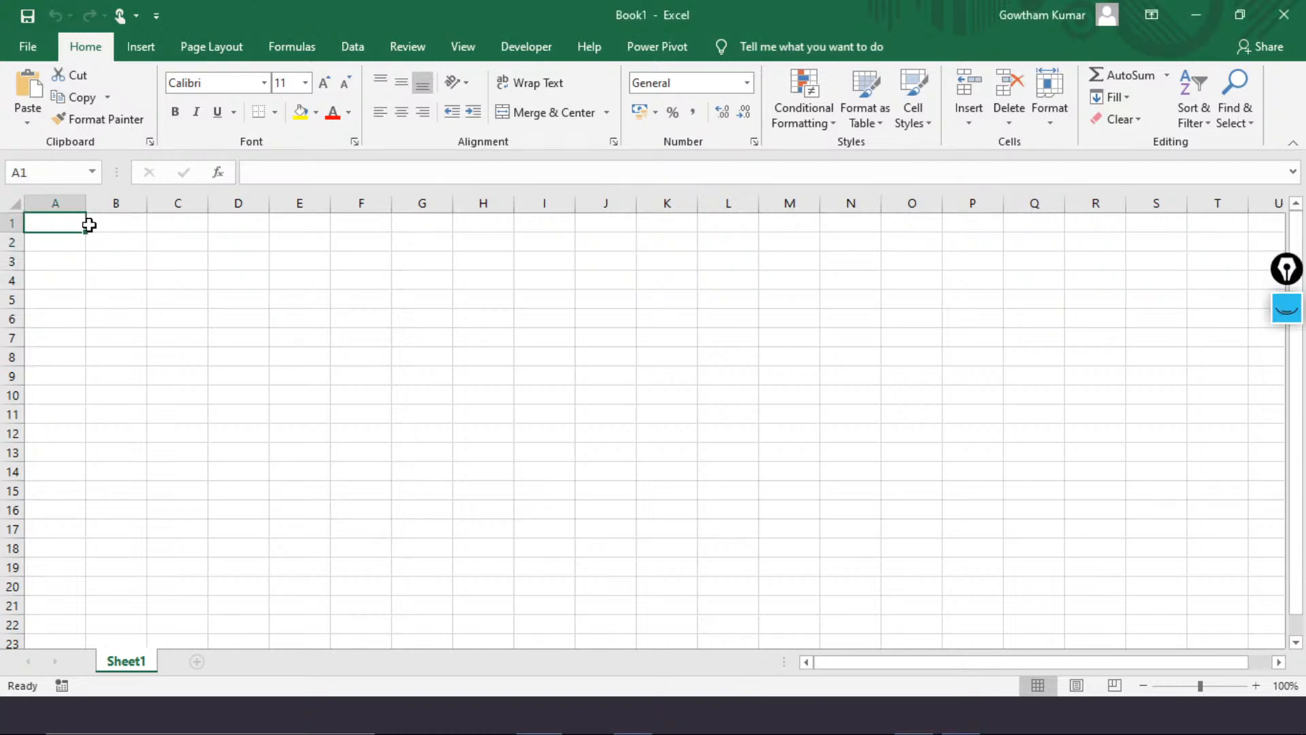
type("1")
key("Tab")
type("2")
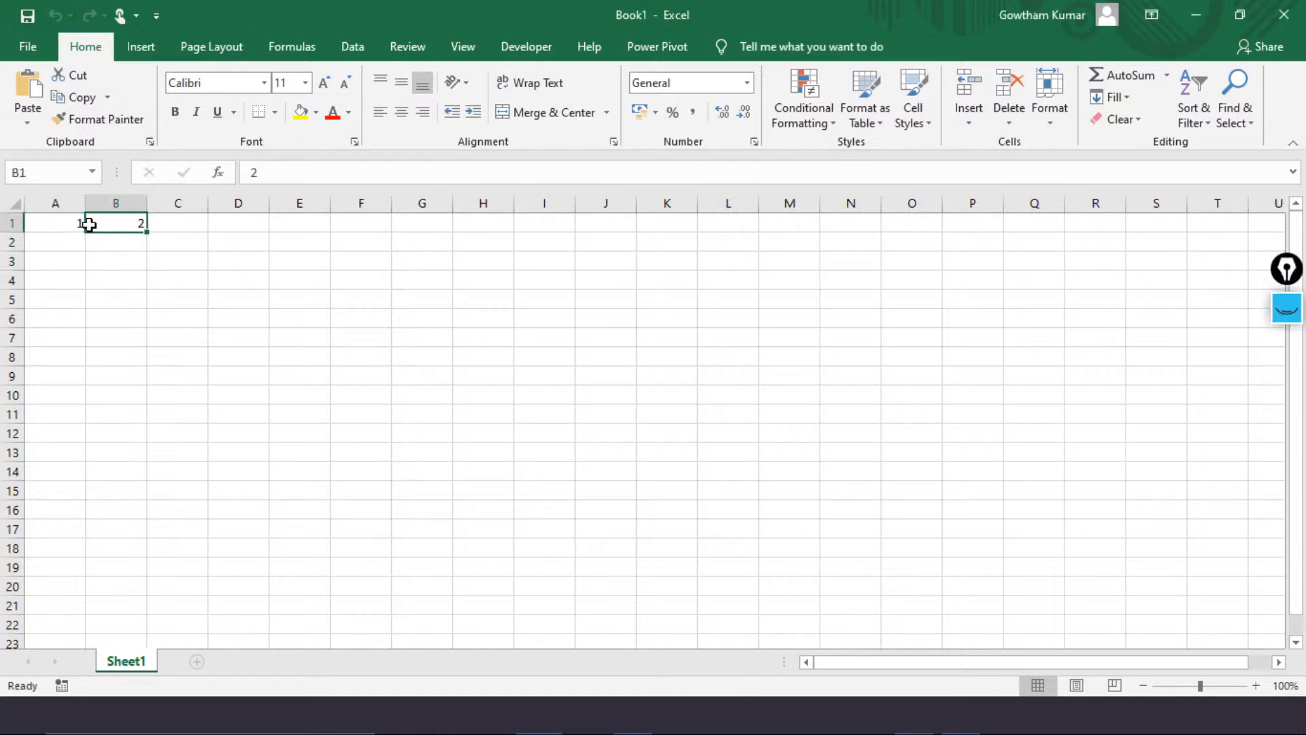
key("Tab")
type("3")
key("Tab")
Fill all of row 1 with a linear series in rows, starting from A1 with step value 1
key("Left")
key("Left")
key("Left")
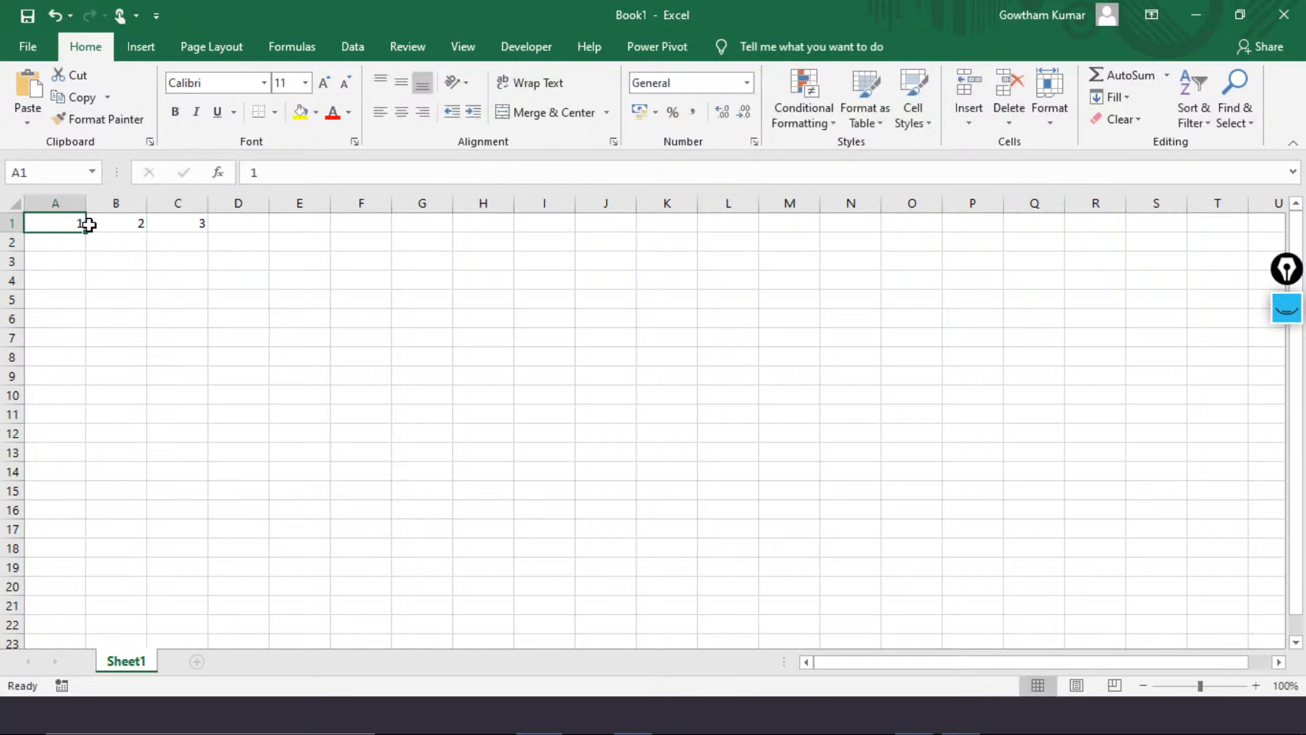
key("shift+space")
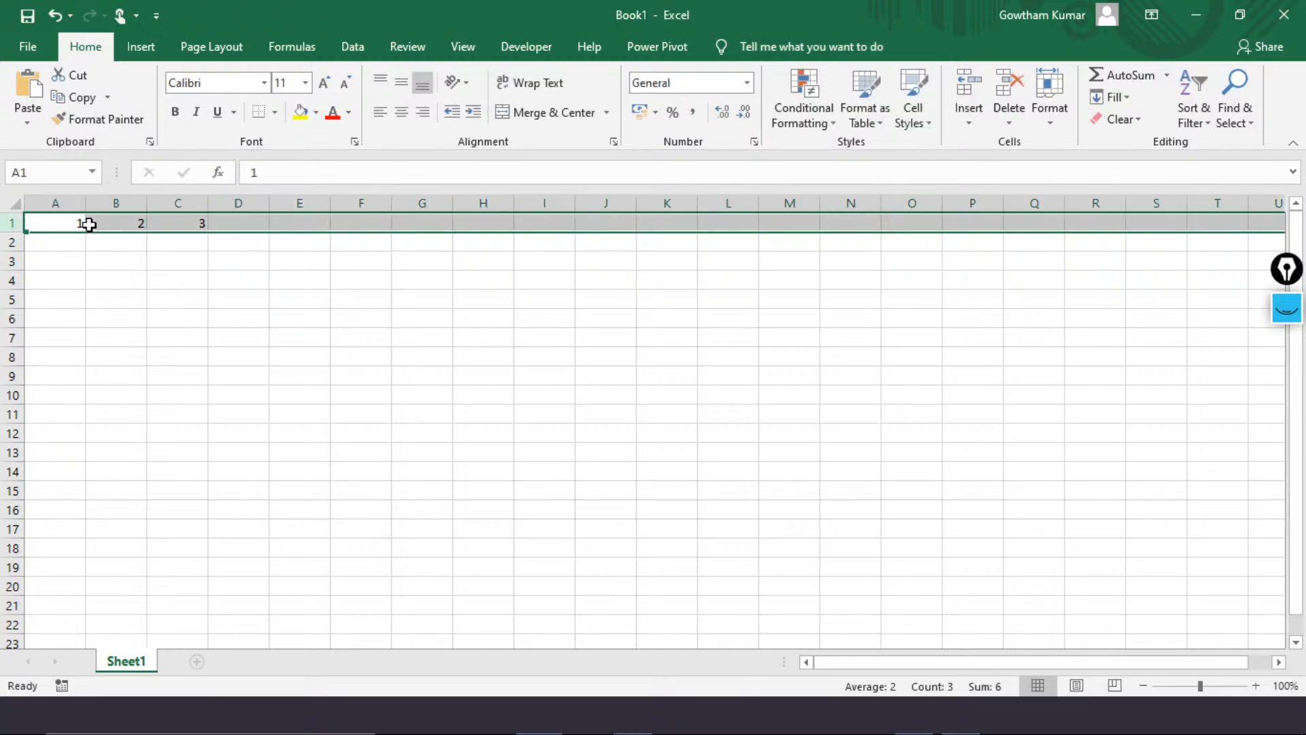
key("alt+h")
key("f")
key("i")
key("s")
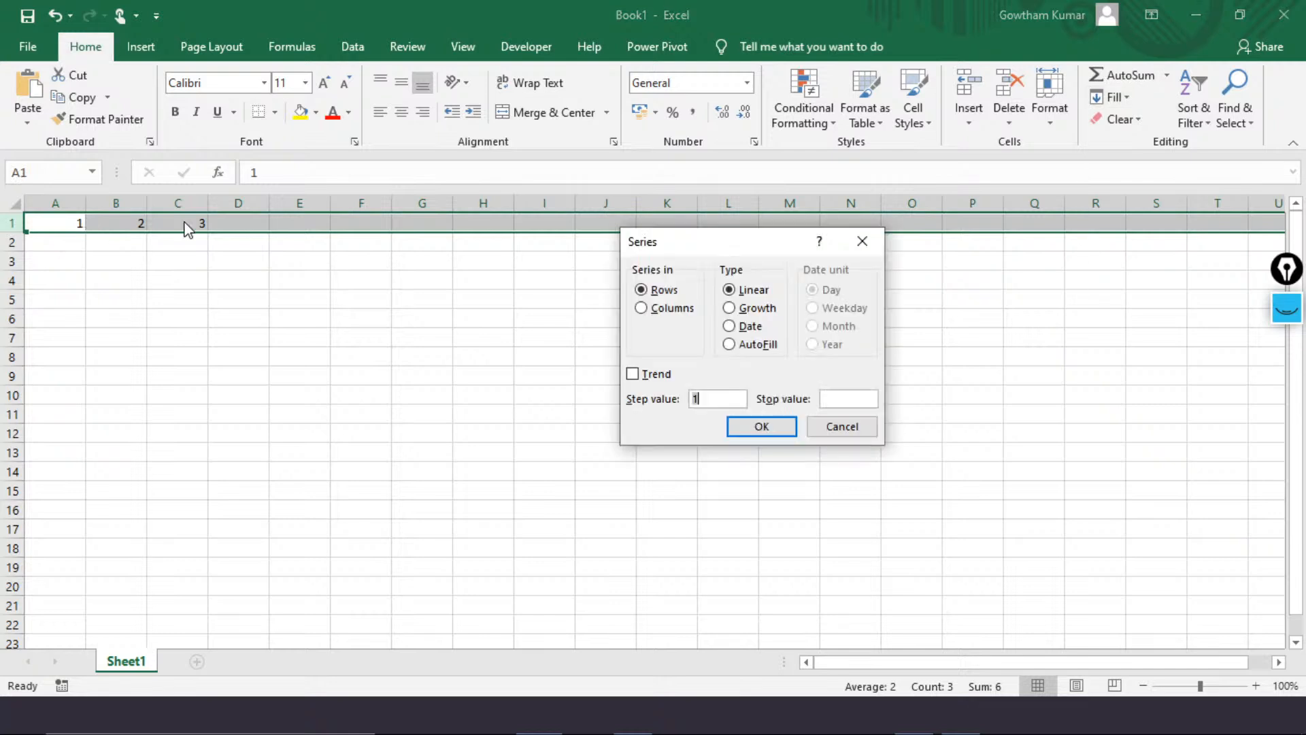
key("Return")
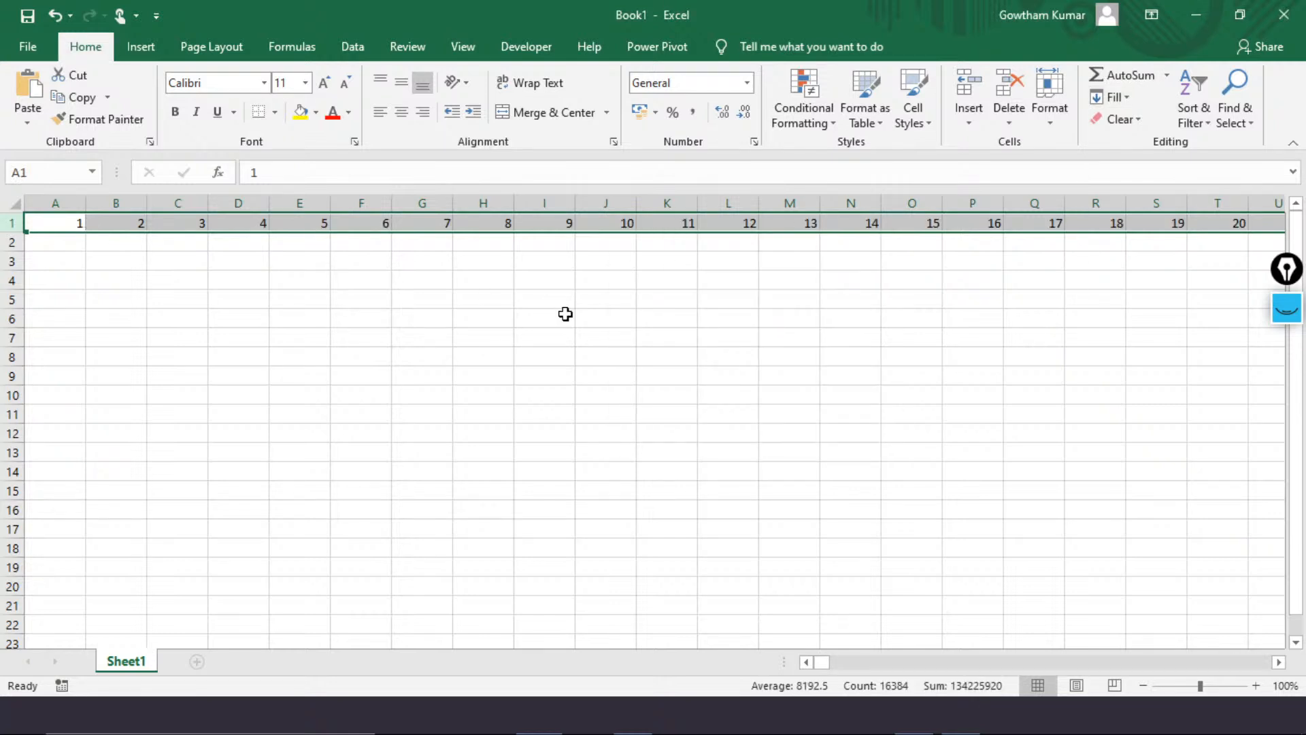
Jump from A1 to the last filled column in row 1 to read its number, and copy that cell
key("ctrl+Home")
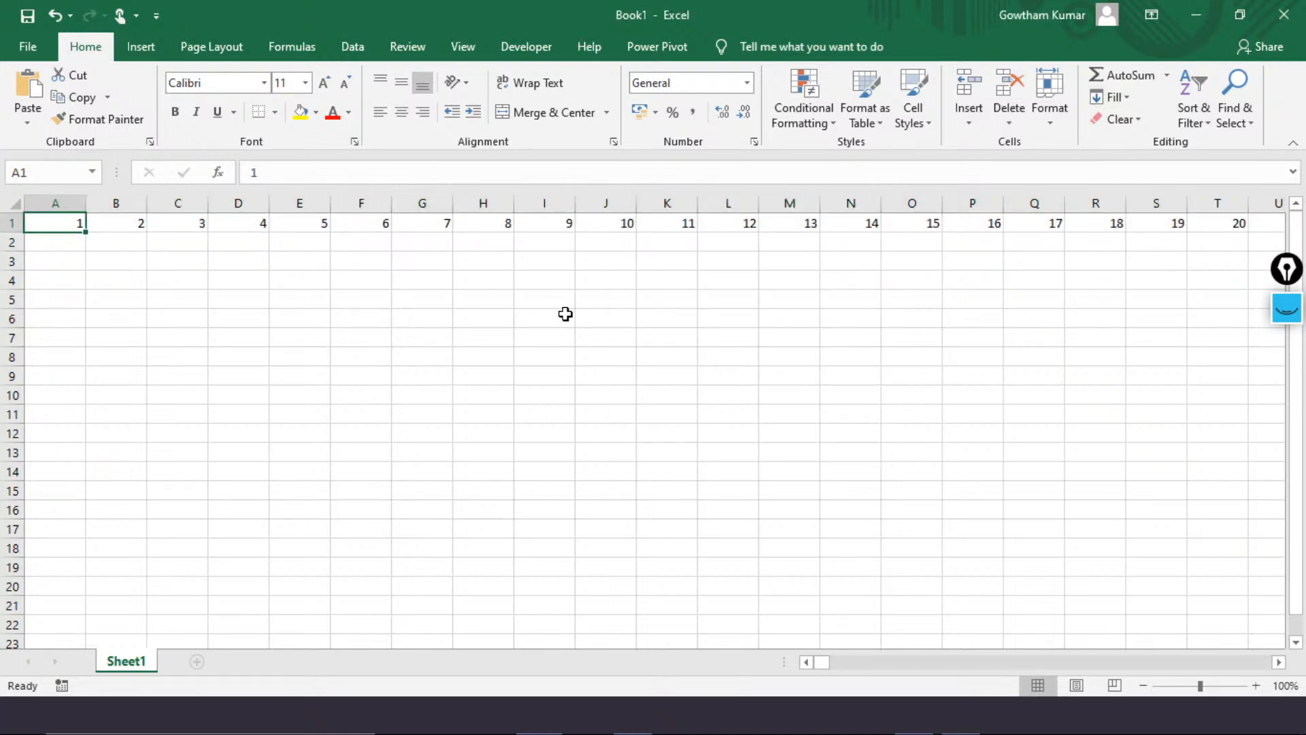
key("ctrl+Right")
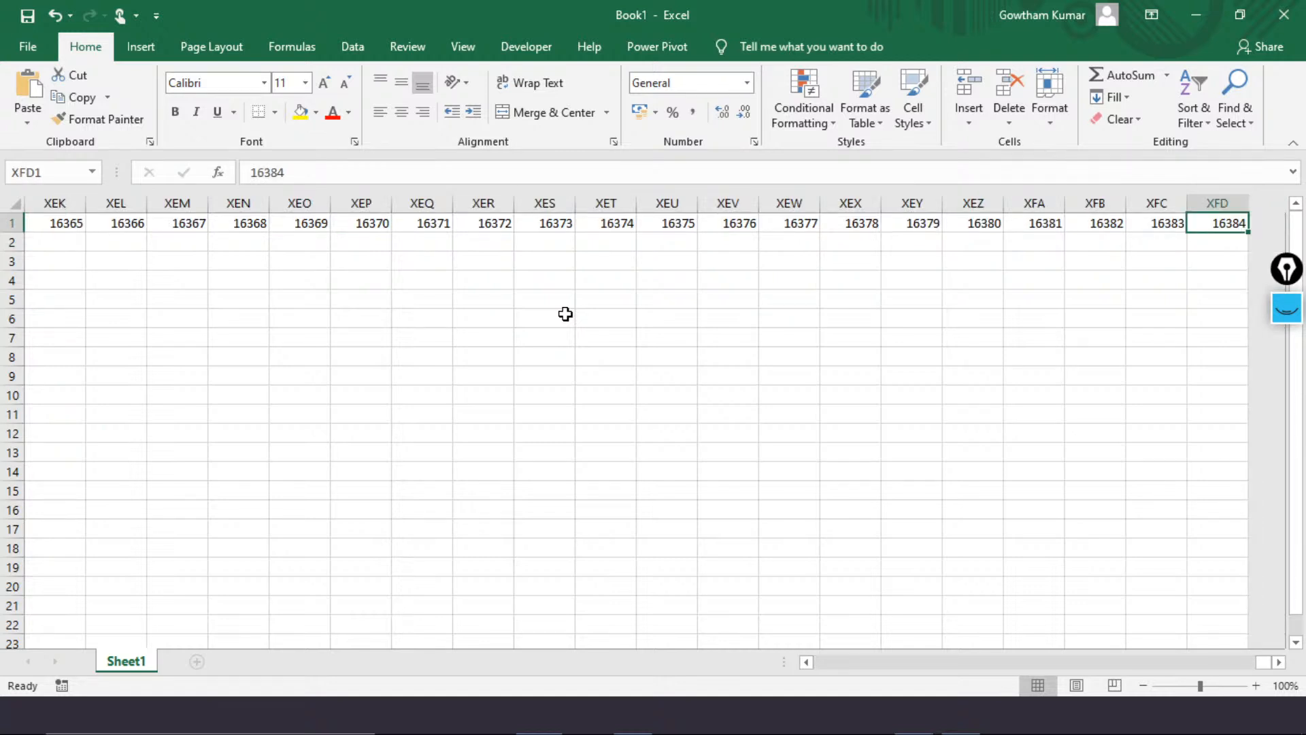
key("ctrl+c")
Enter the label Columns in A3 and the value 16834 in B3
key("ctrl+Home")
key("Down")
key("Down")
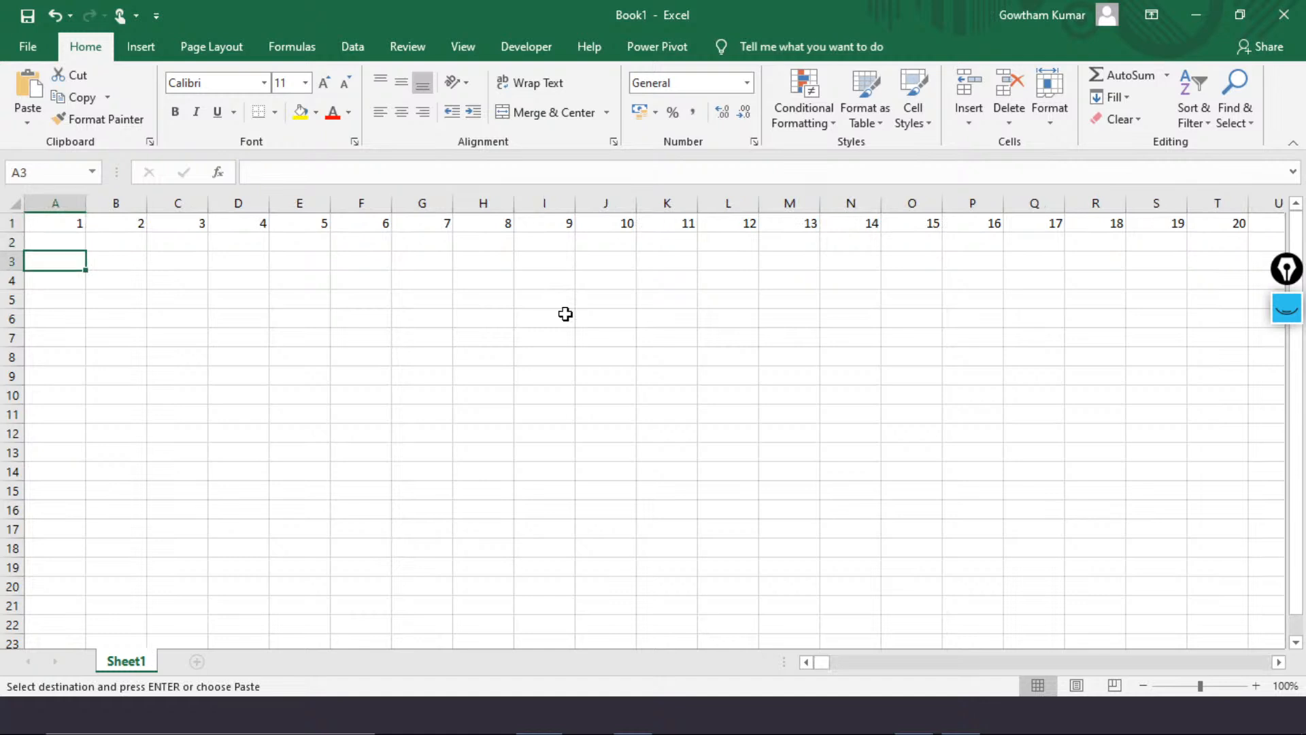
type("COlumns")
type(" -")
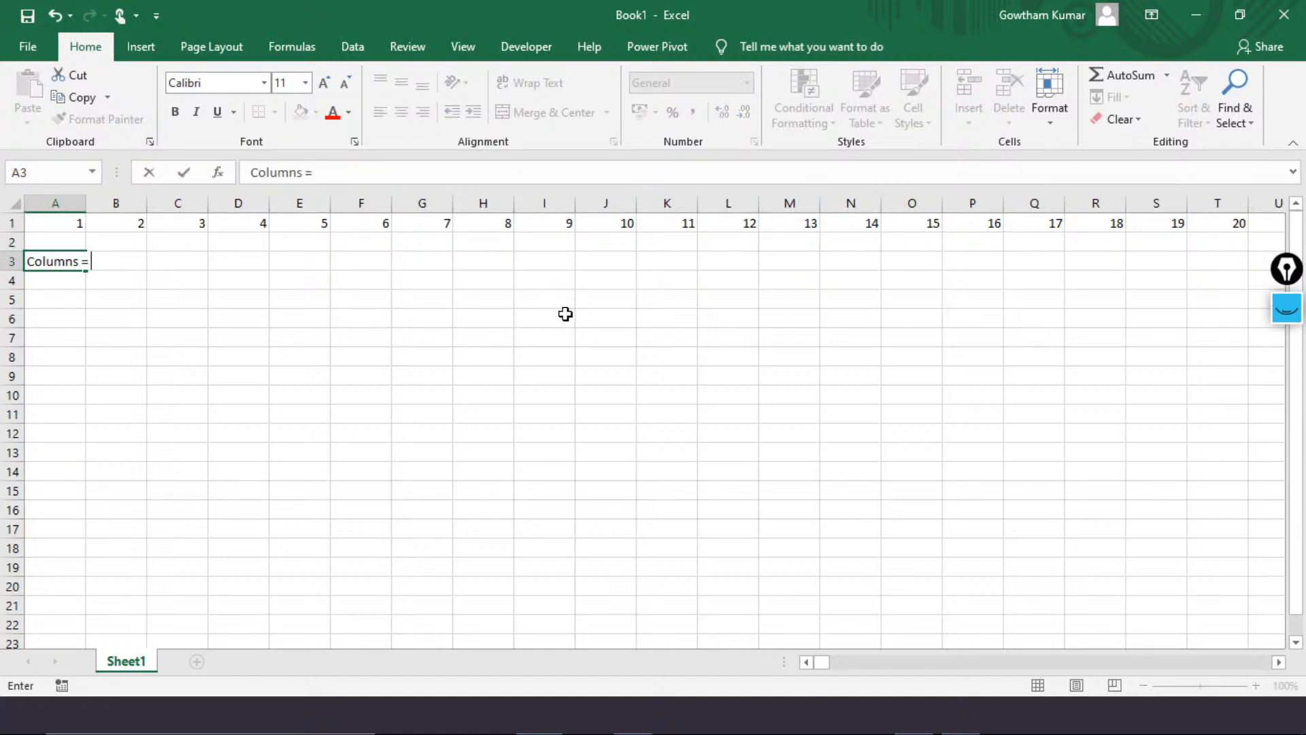
key("Return")
key("Up")
key("Right")
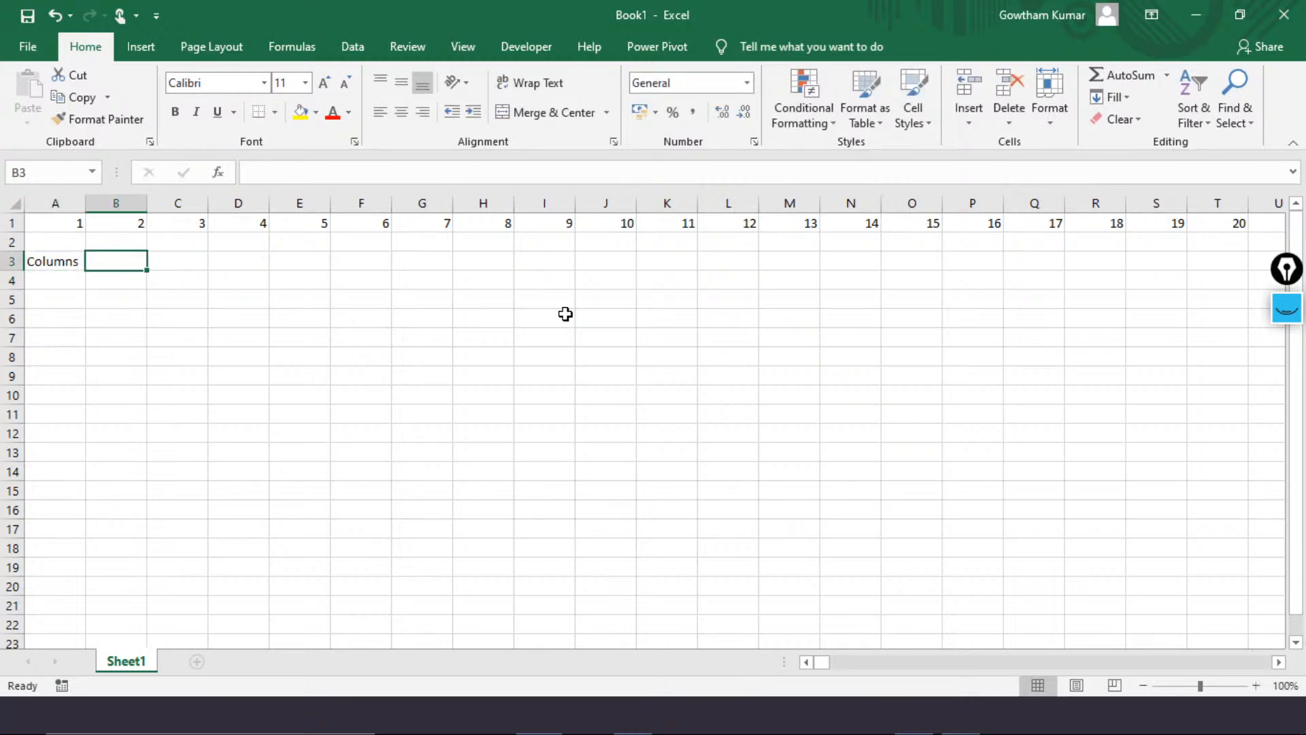
type("16834")
key("Return")
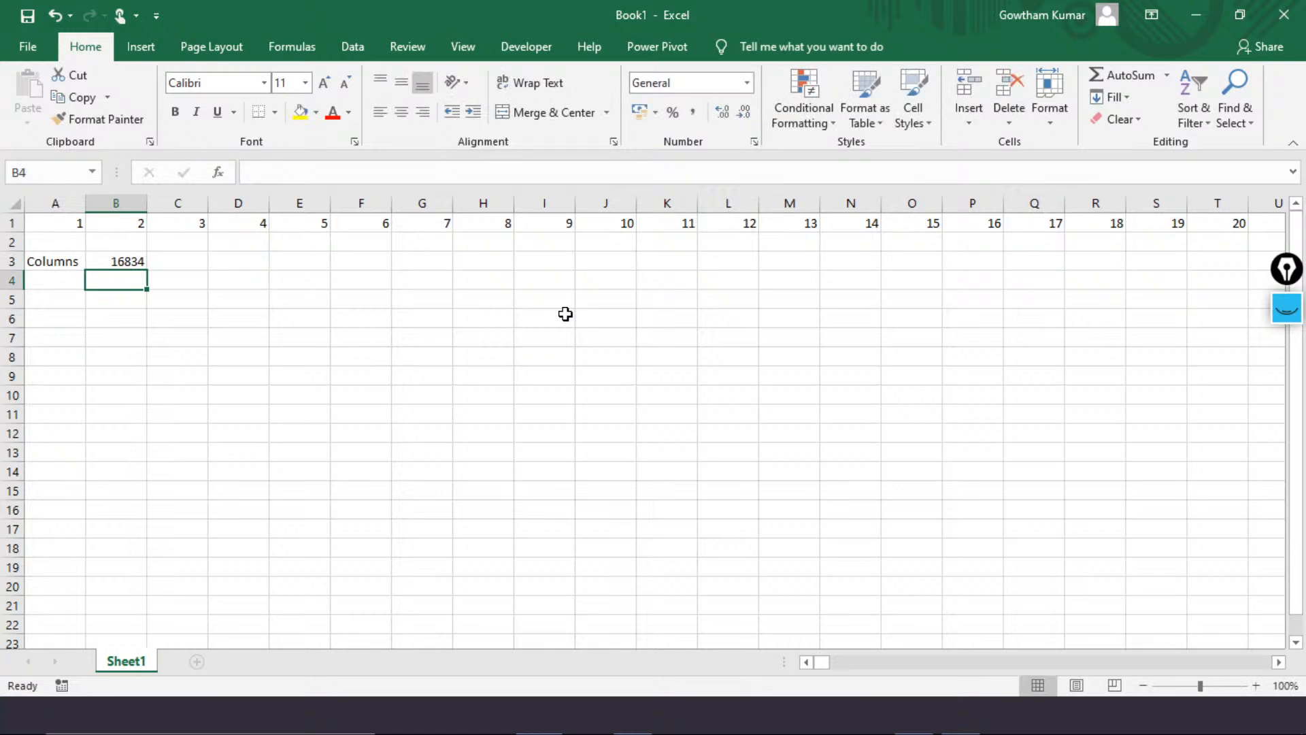
Jump to the sheet's last row from cell A4 and select that whole row to examine its number
key("Left")
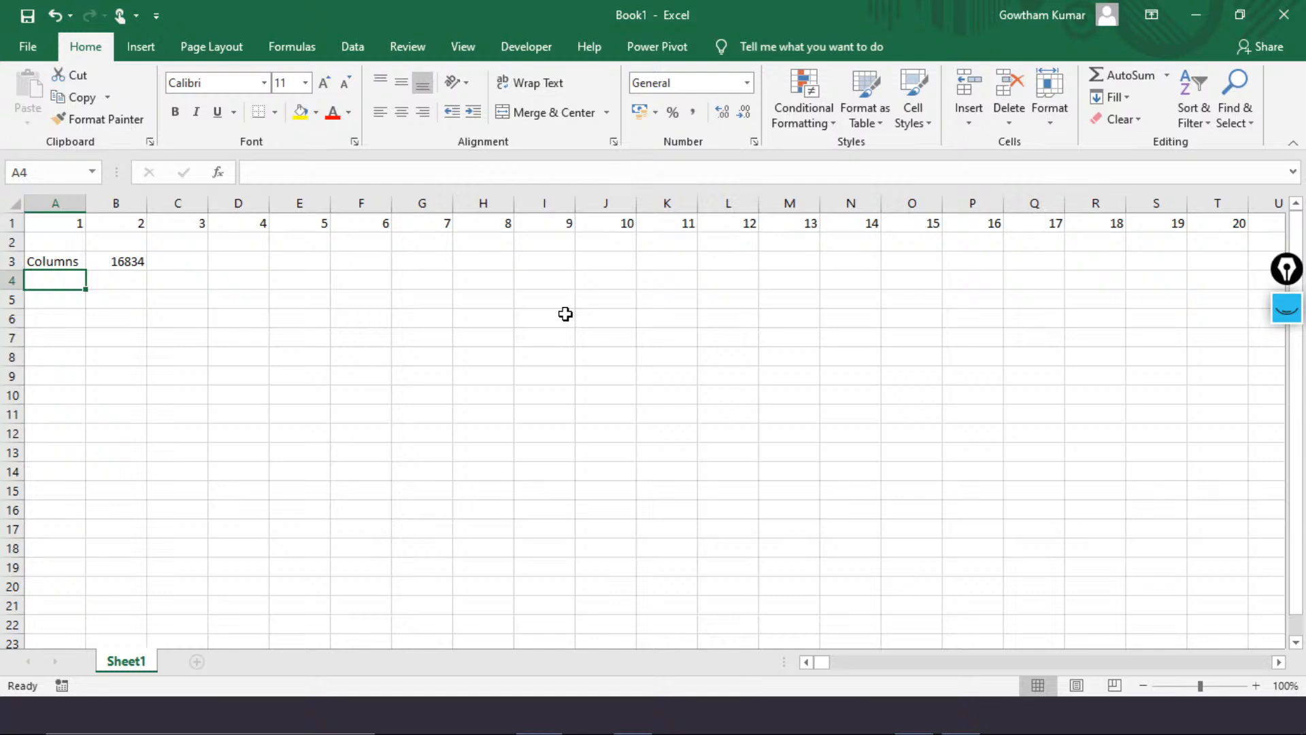
key("ctrl+Down")
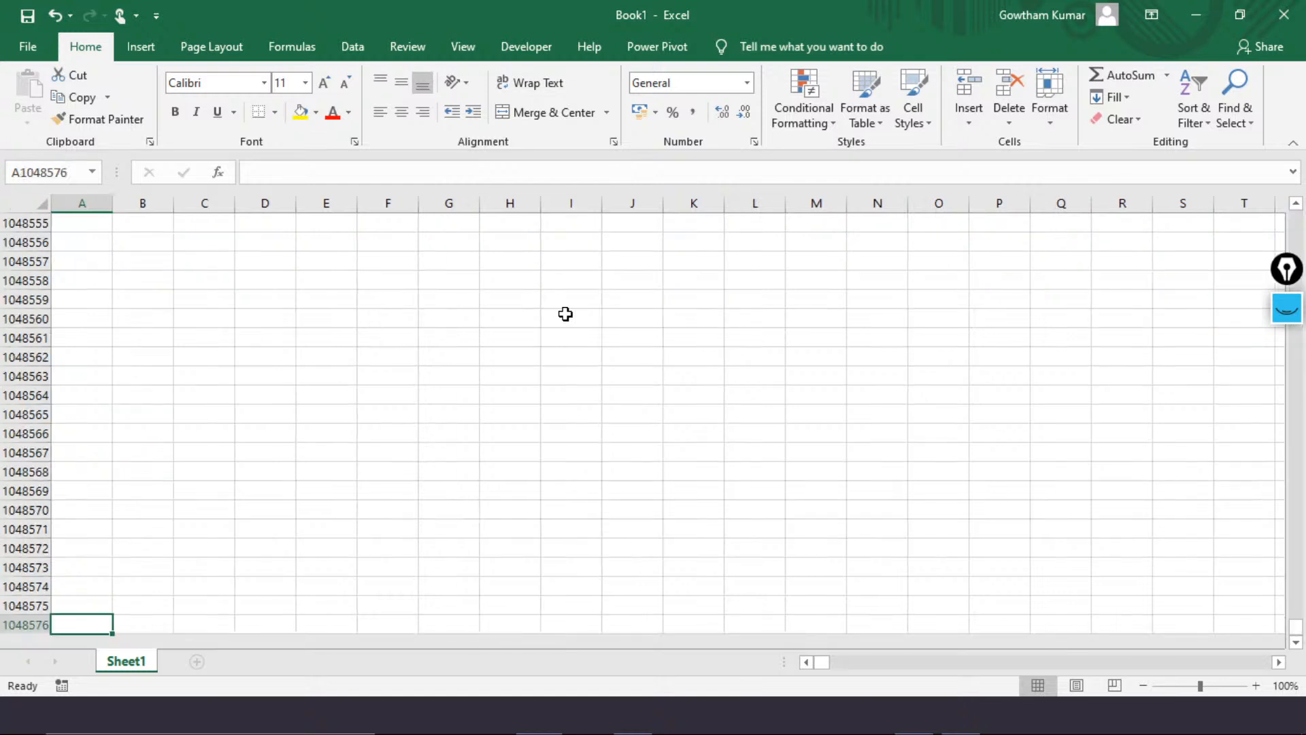
left_click(18, 623)
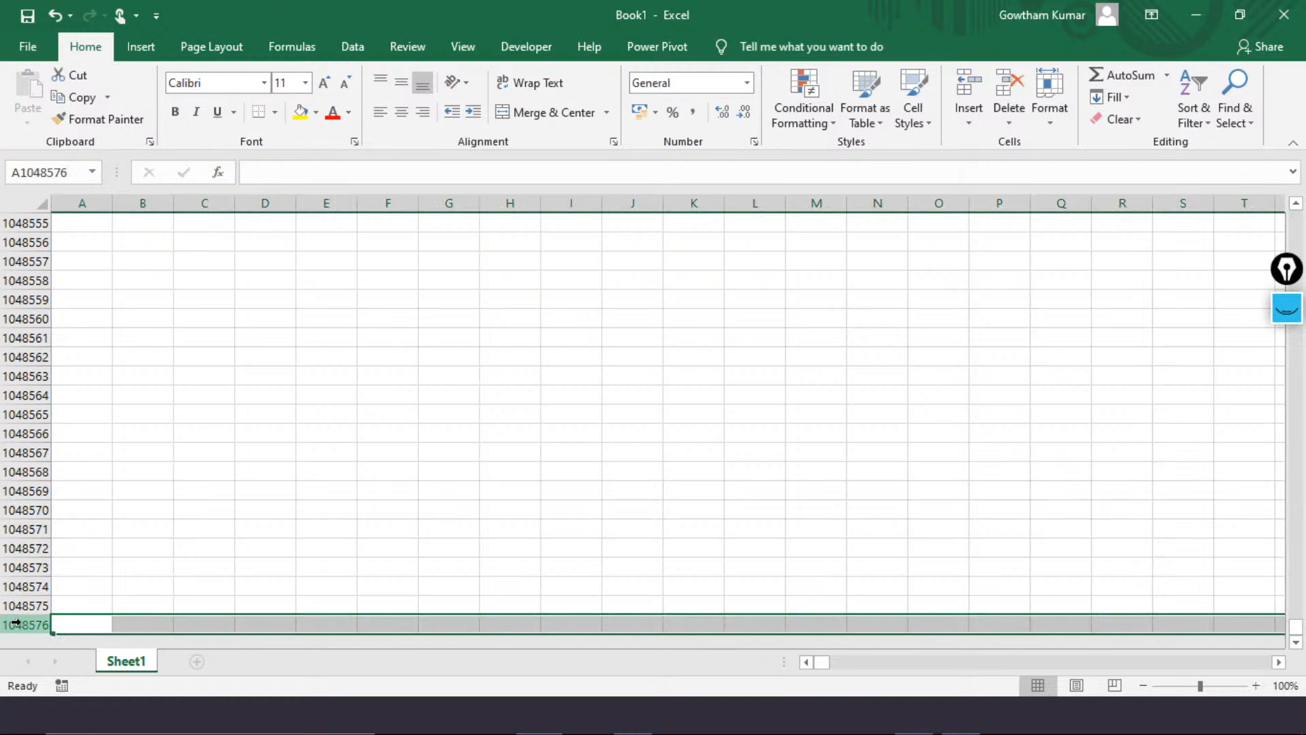
Enter 1048656 in B4 as the sheet's last row number
key("ctrl+Down")
key("ctrl+Up")
key("Down")
key("Right")
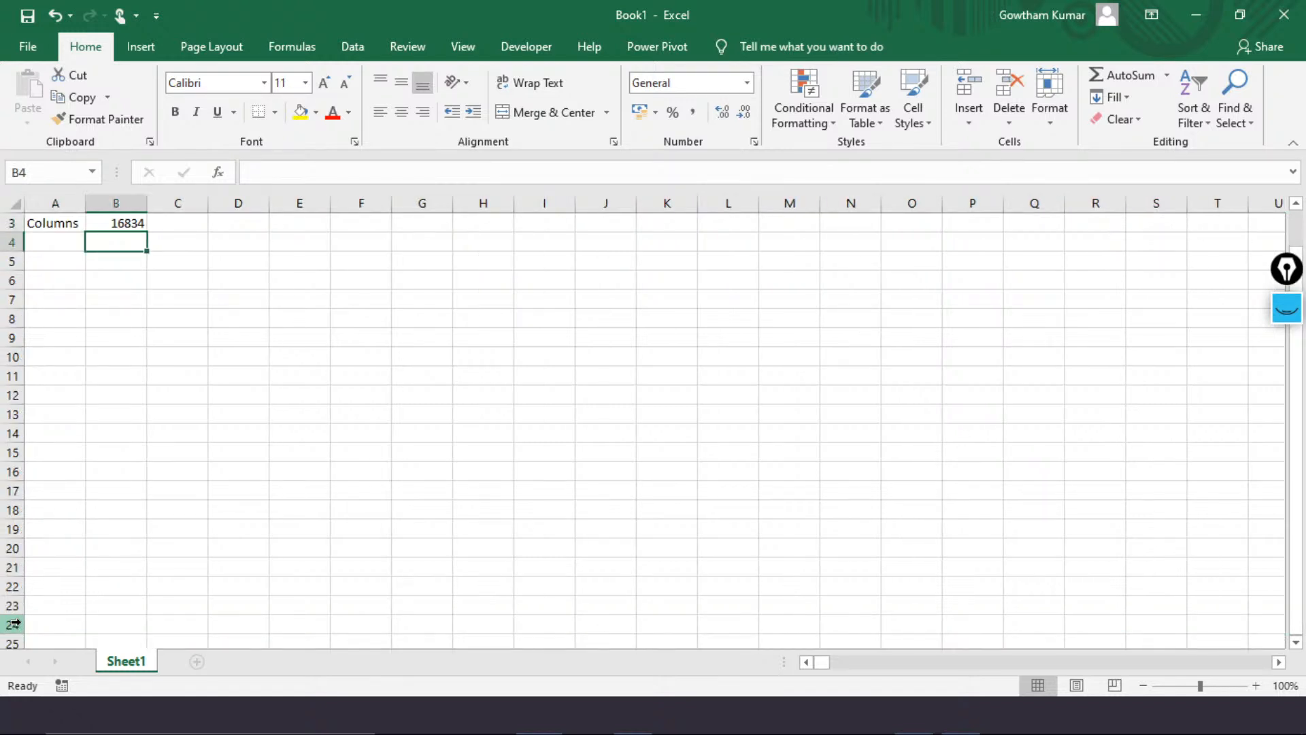
type("1048")
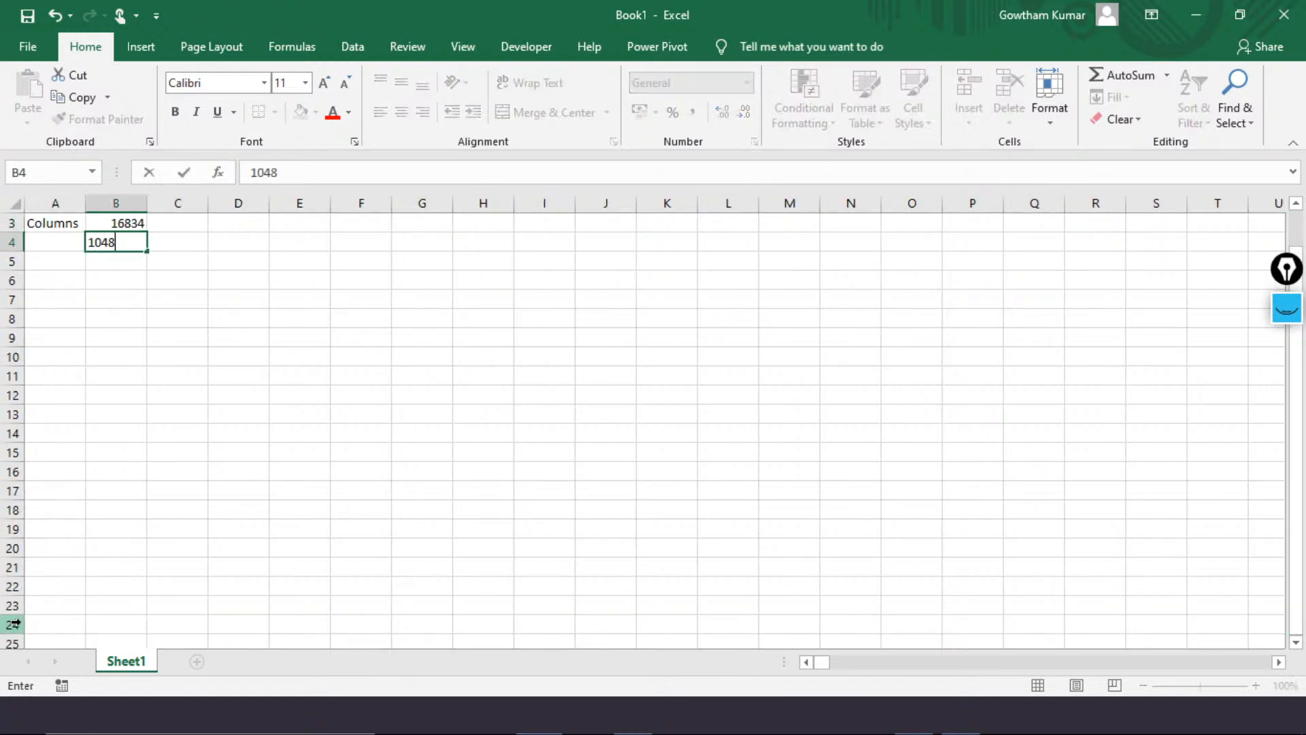
type("650")
key("Return")
Recheck the sheet's last row number and correct the value in B4 to 1048576
key("Left")
key("ctrl+Down")
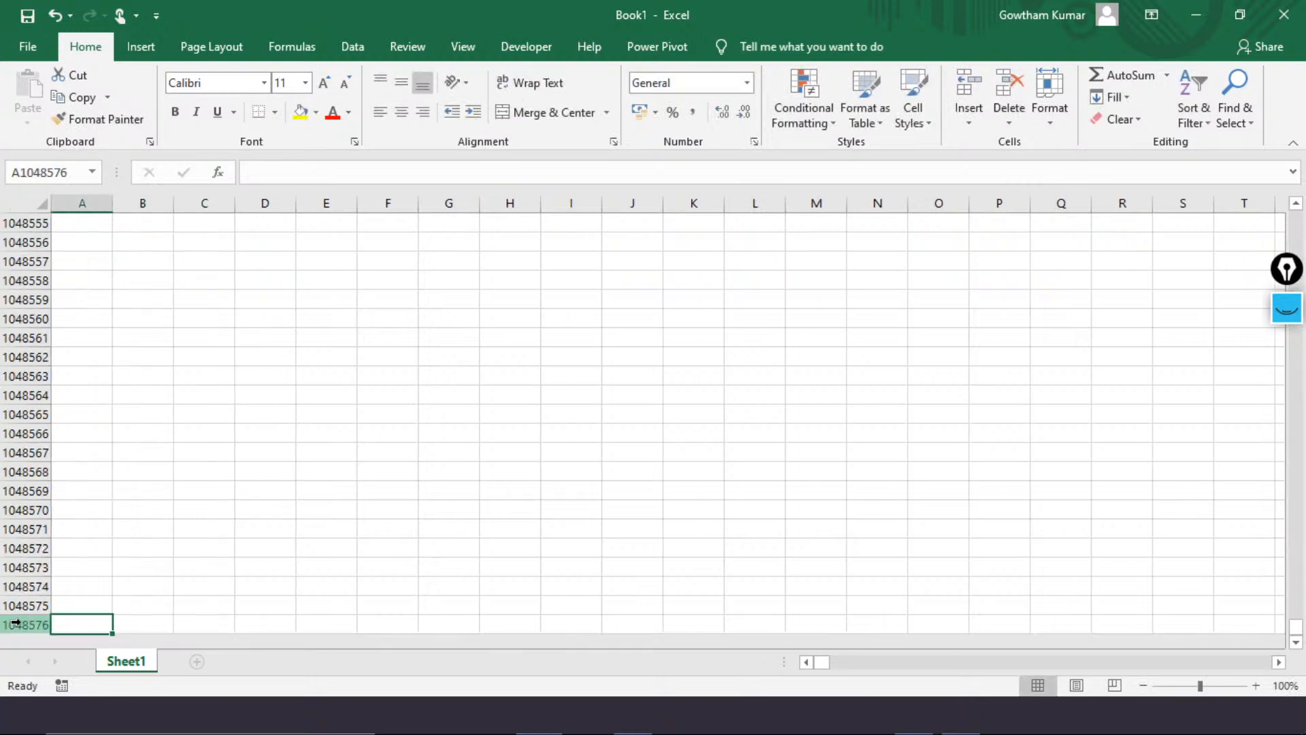
key("ctrl+Up")
key("Down")
key("Right")
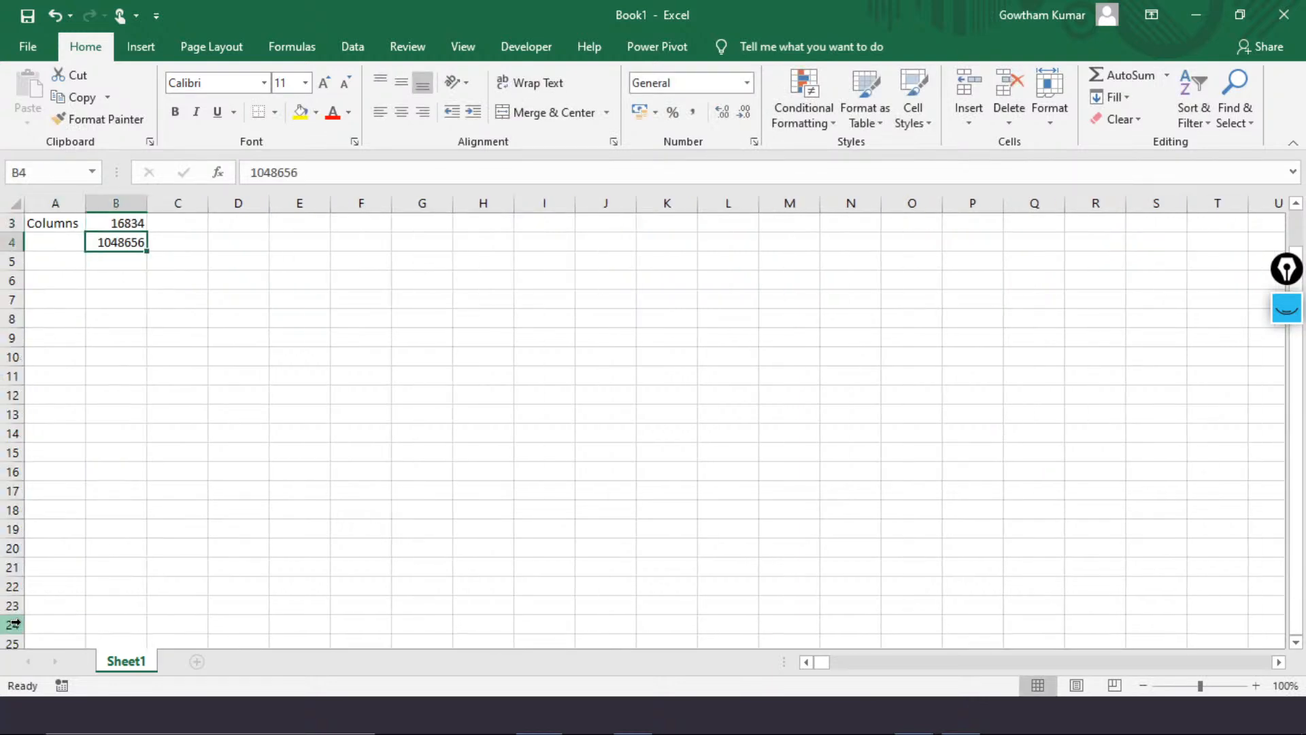
key("F2")
key("Left")
key("Left")
key("BackSpace")
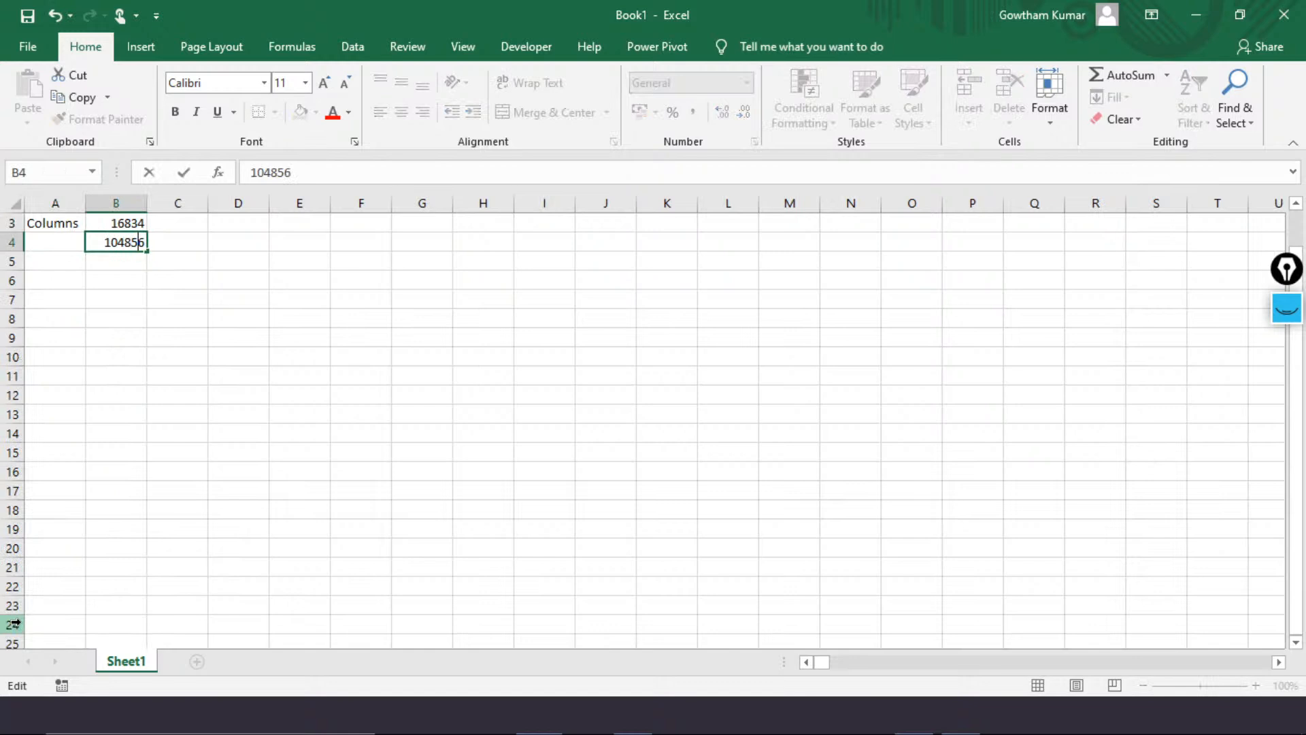
type("7")
key("Return")
Enter the label Rows in A4 beside the row count
key("Left")
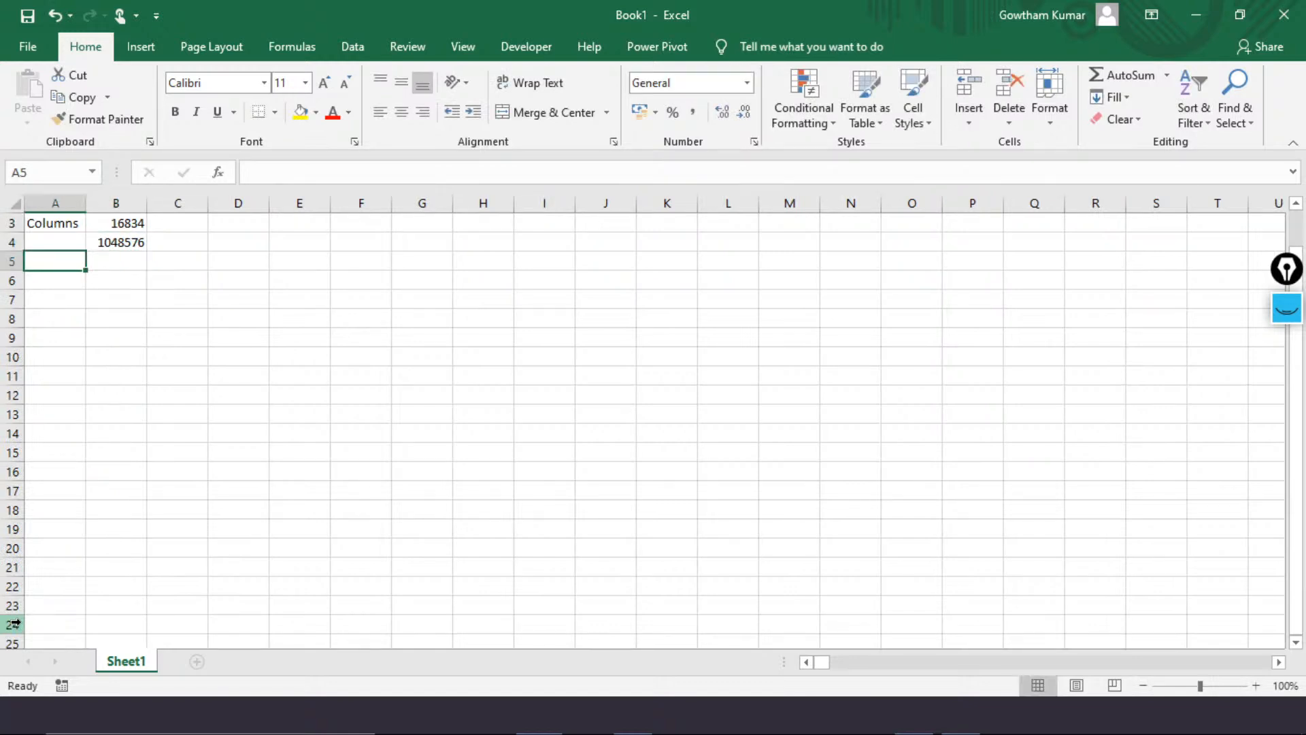
key("Up")
key("Up")
key("Down")
type("R")
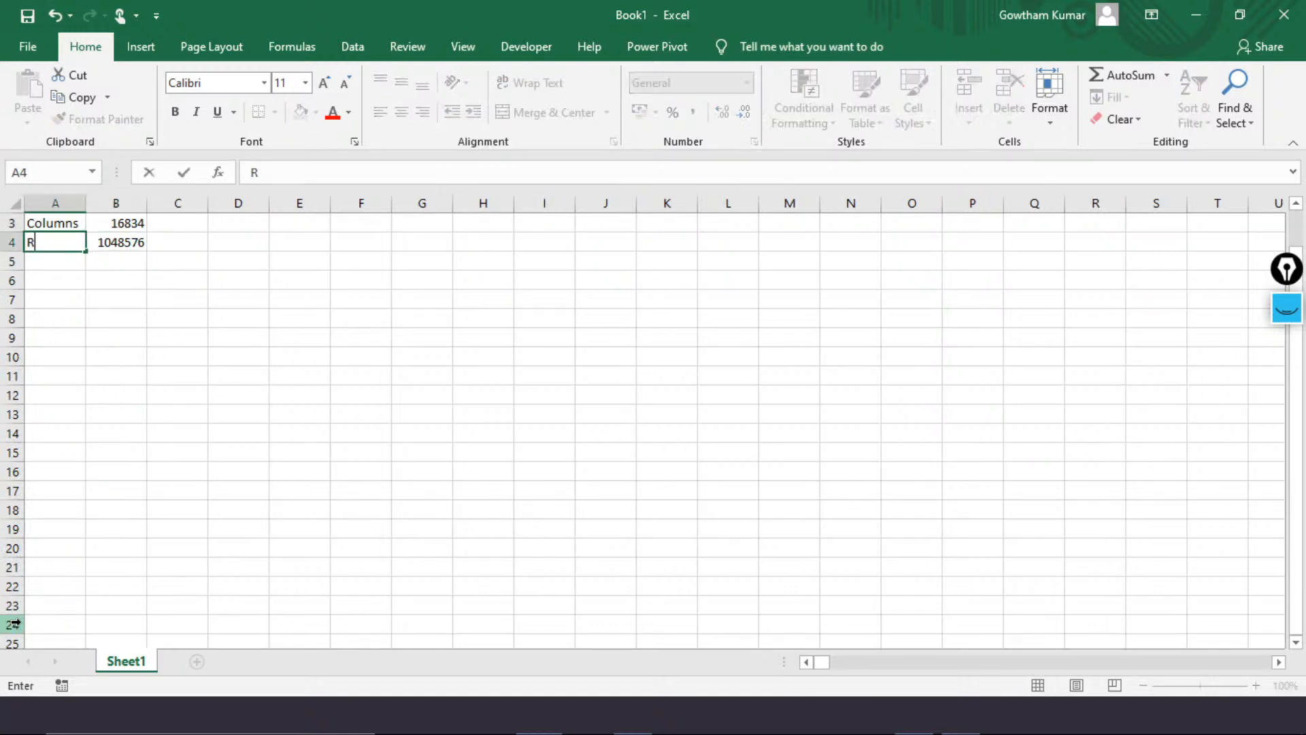
type("ows")
key("Return")
Delete row 1 with the number series and the empty row beneath it
key("Up")
key("Up")
key("Up")
key("Up")
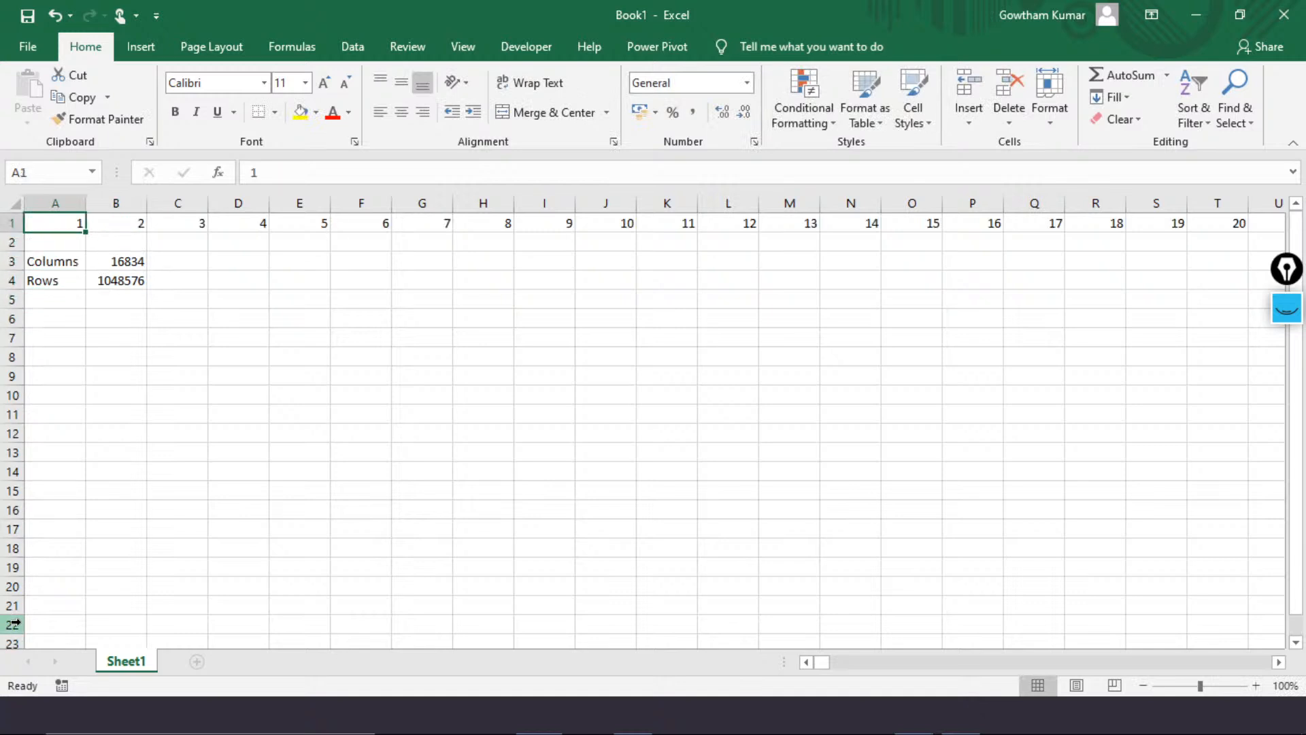
key("shift+space")
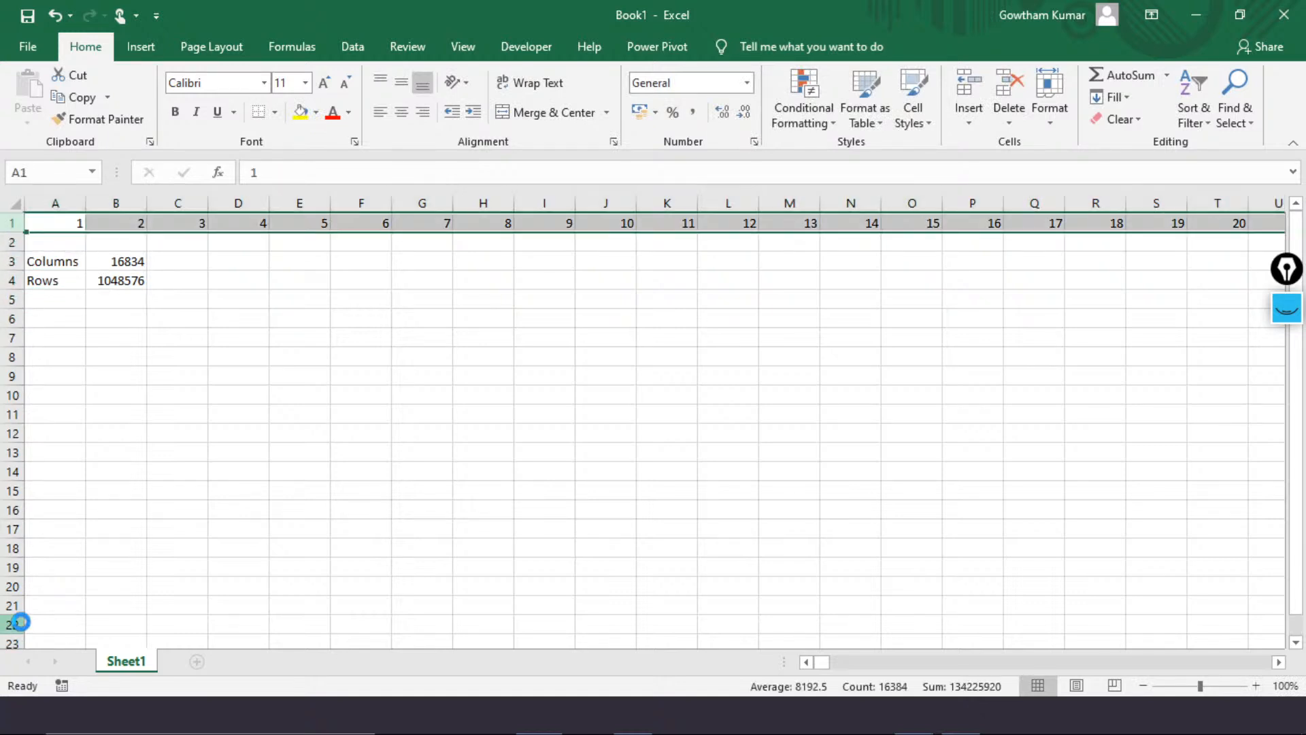
key("ctrl+minus")
key("ctrl+minus")
key("Up")
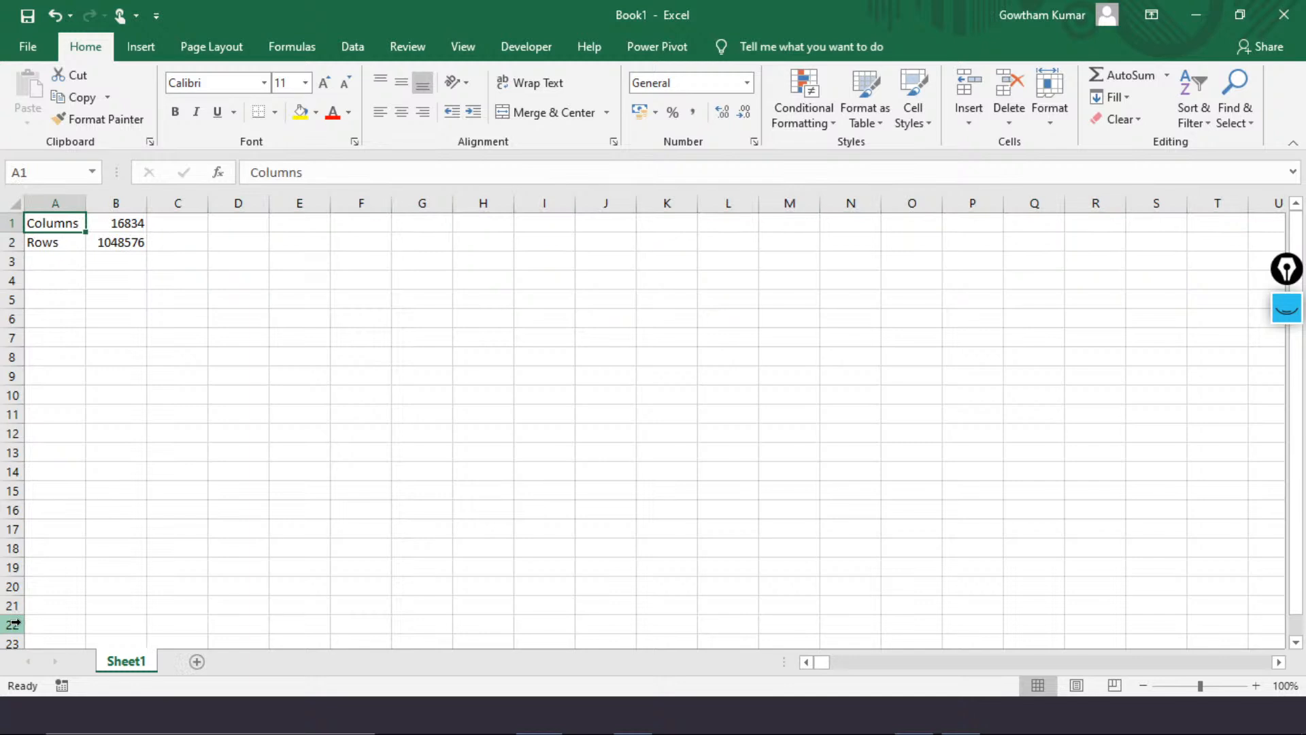
key("ctrl+a")
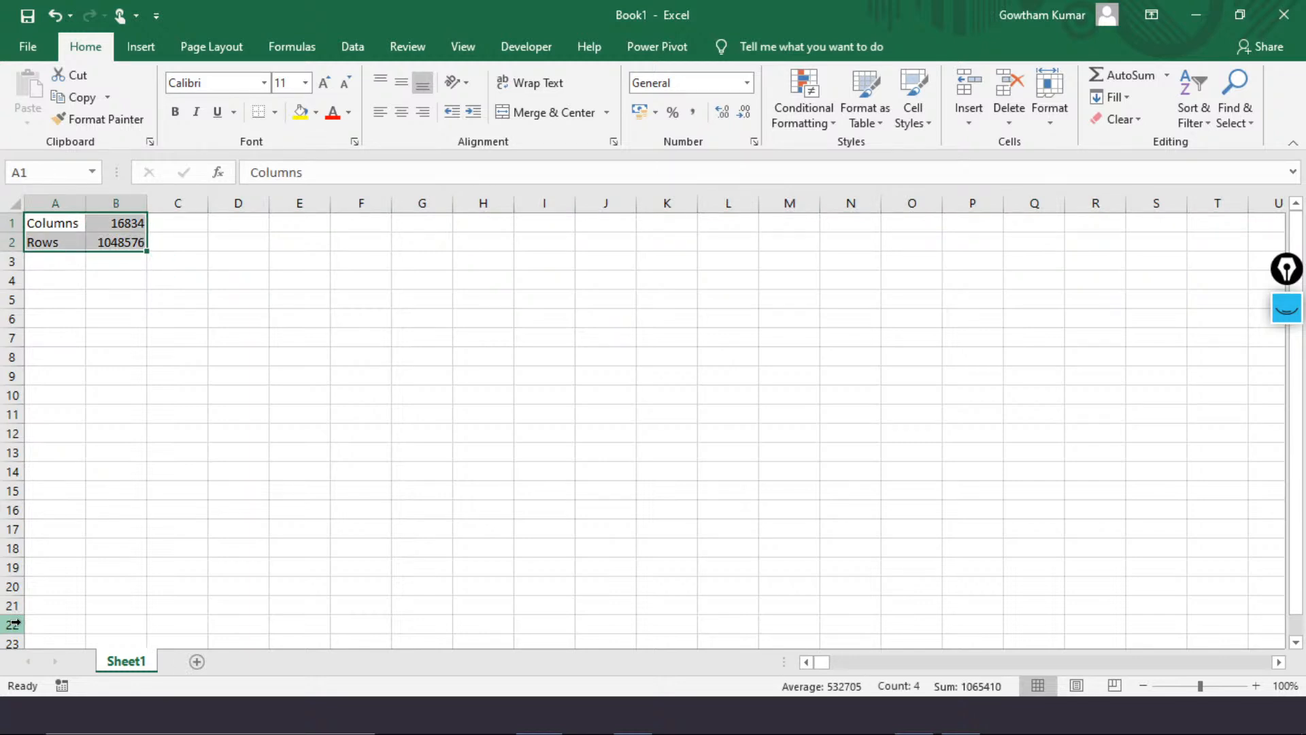
key("Right")
key("Down")
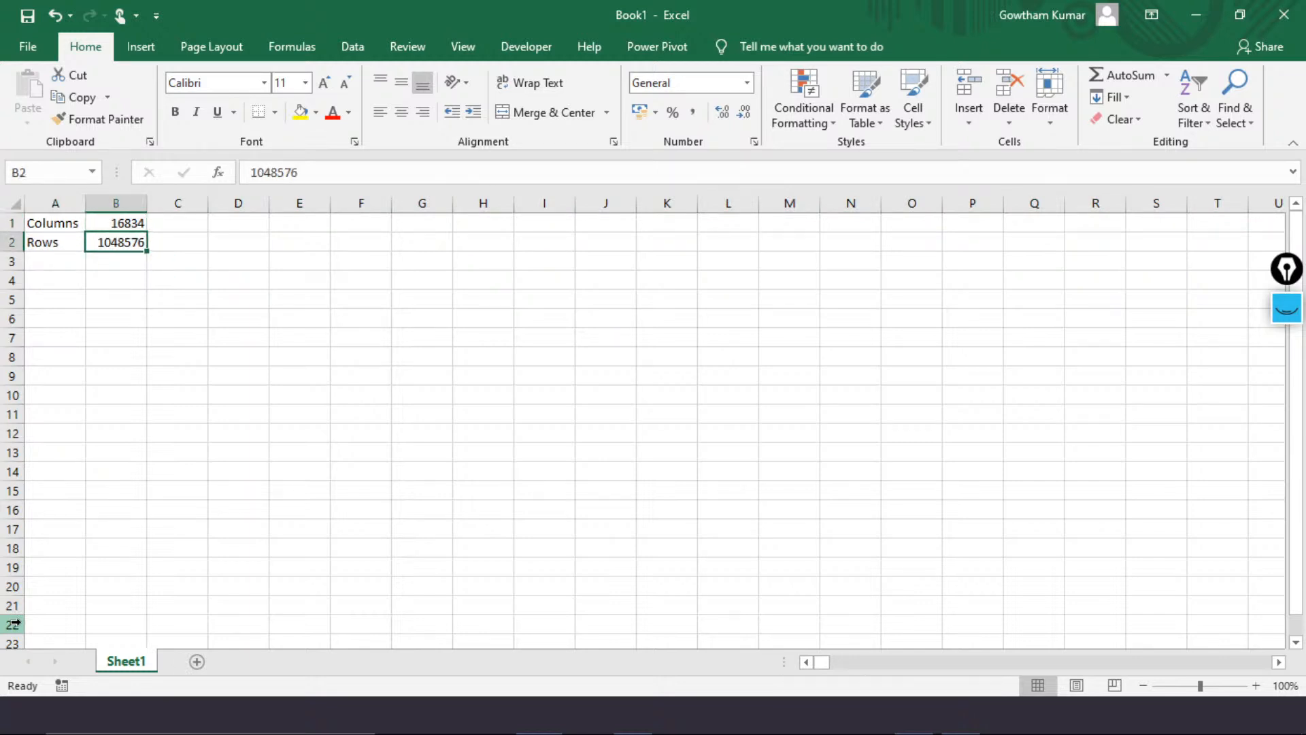
key("Right")
Enter the label Cells in A3, directly below the Rows label
key("Left")
key("Left")
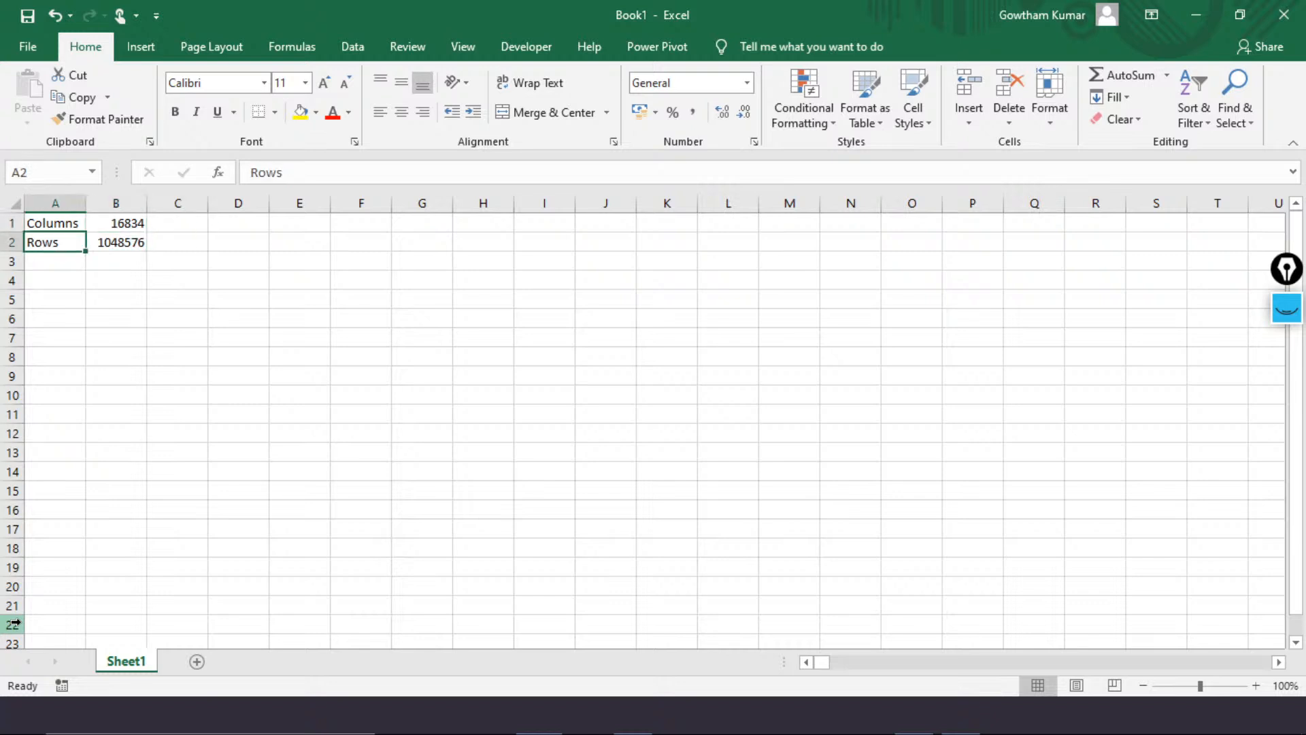
key("Down")
type("Ce")
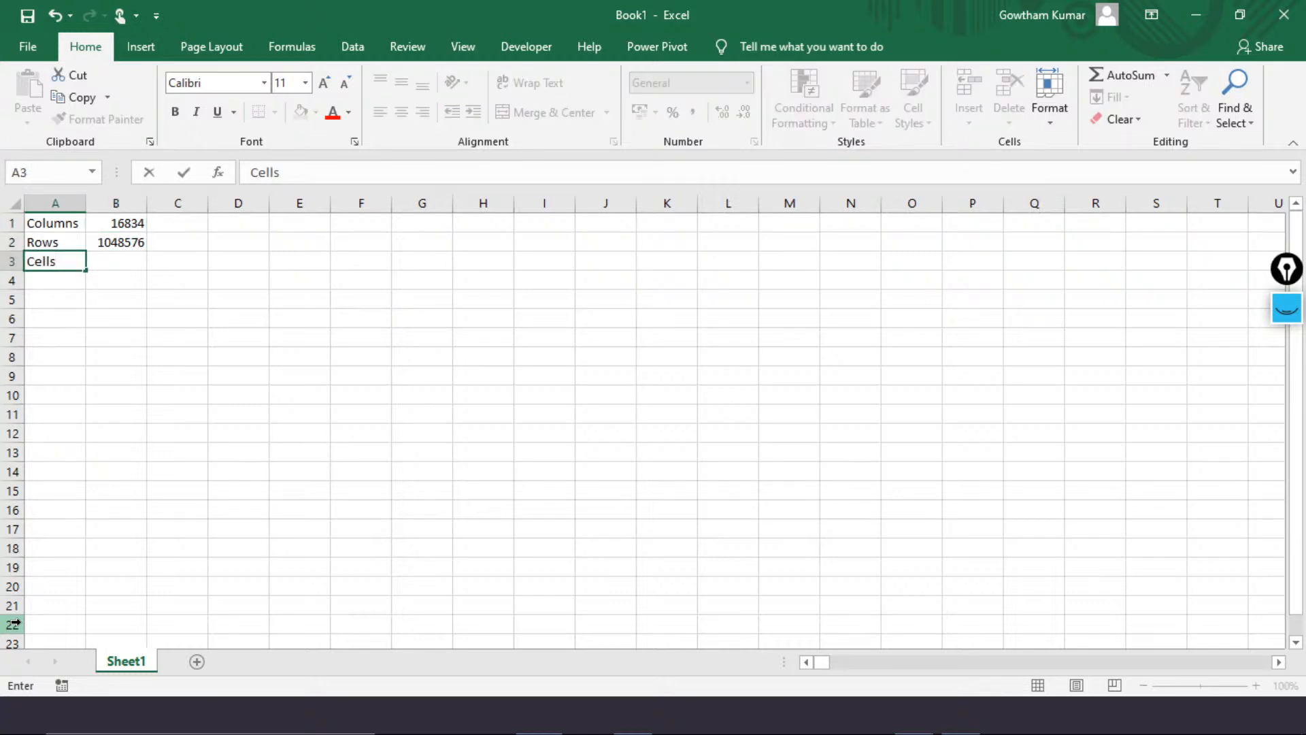
type("lls")
key("Return")
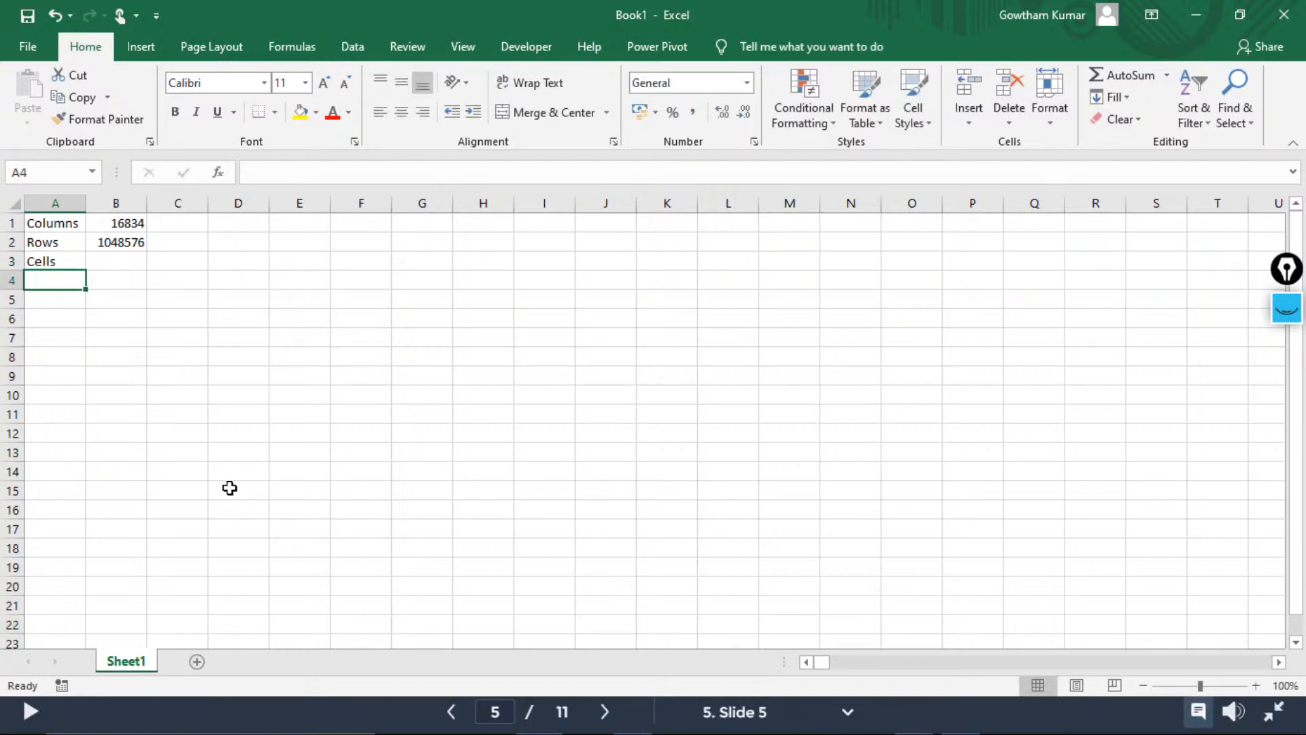
Switch to the "What is EXCEL?" slide of the presentation and return to the Book1 workbook in Excel
left_click(31, 712)
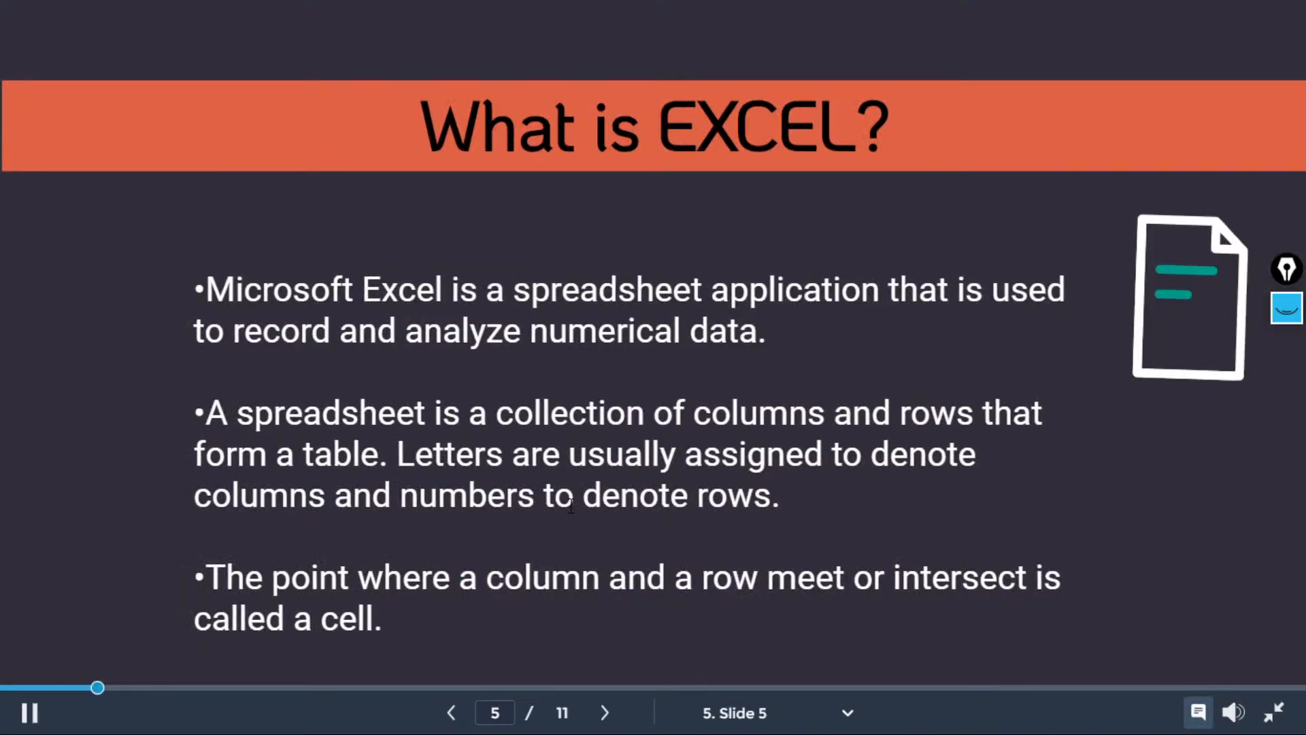
key("alt+Tab")
key("alt+Tab")
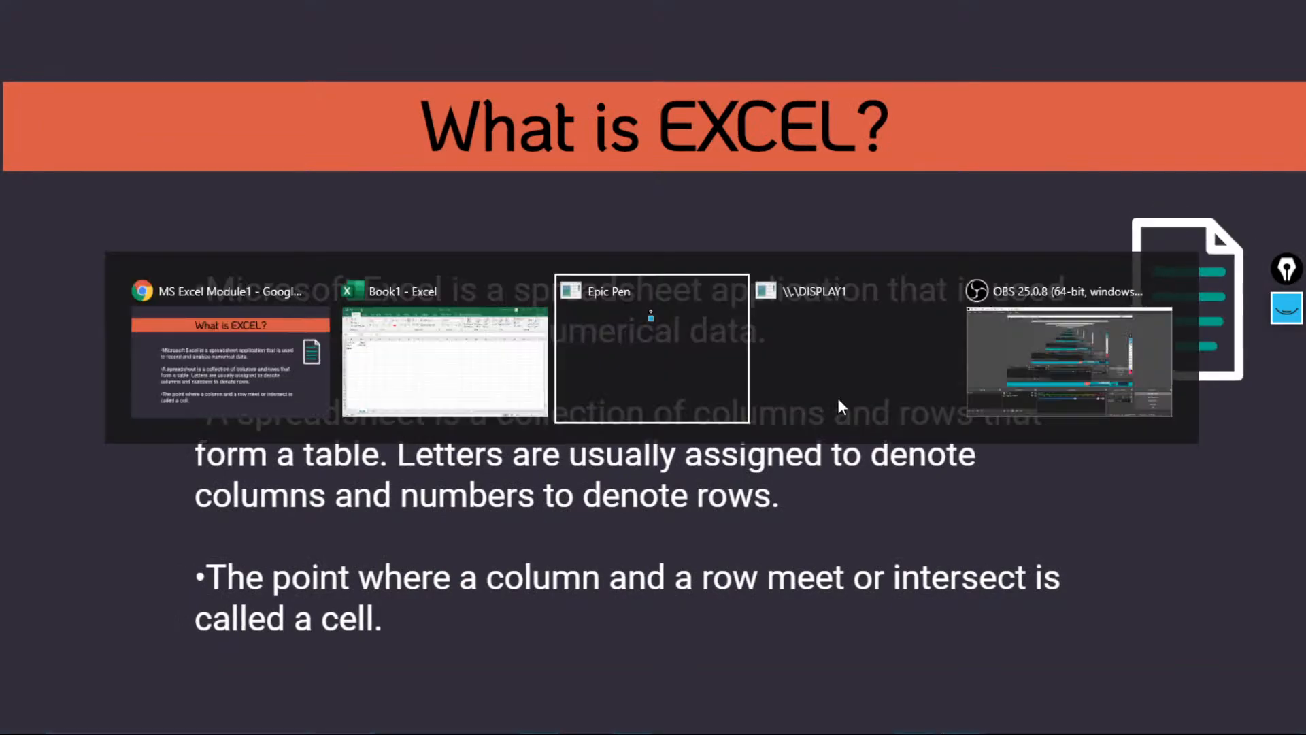
key("alt+shift+Tab")
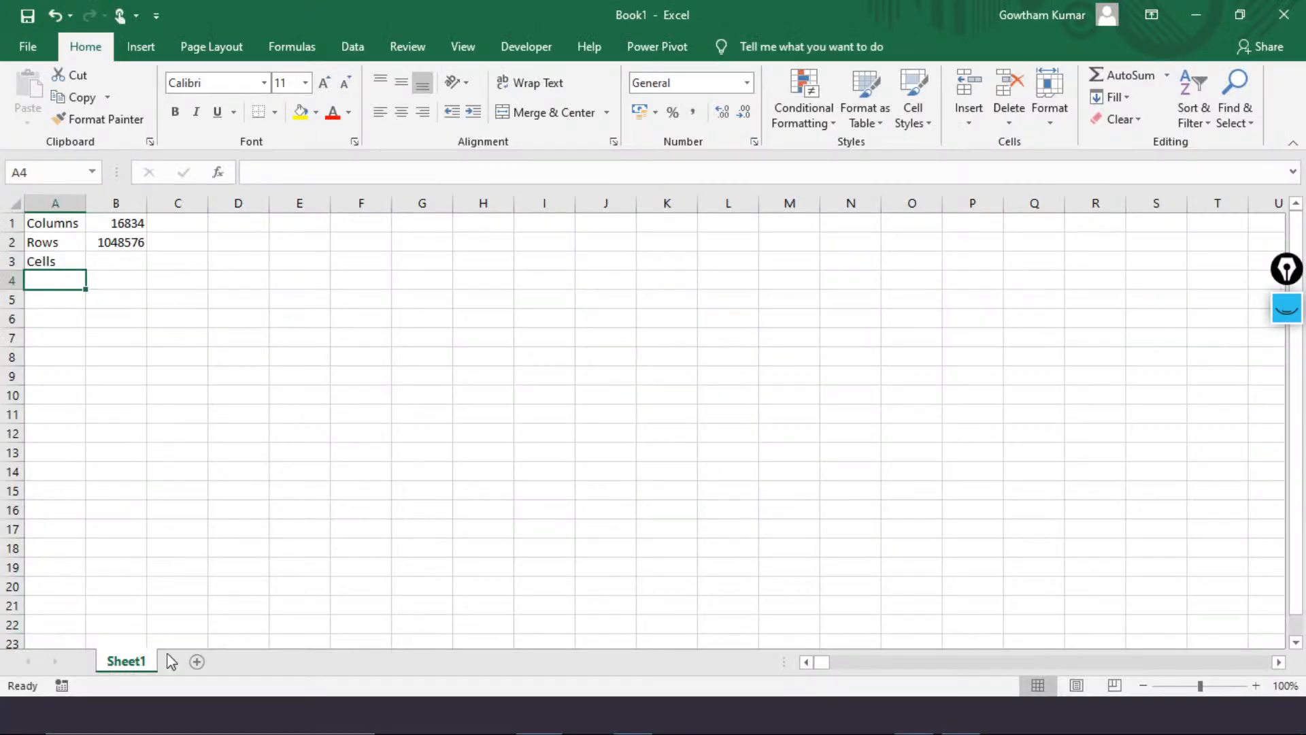
Add two new worksheets after Sheet1
left_click(196, 662)
left_click(264, 662)
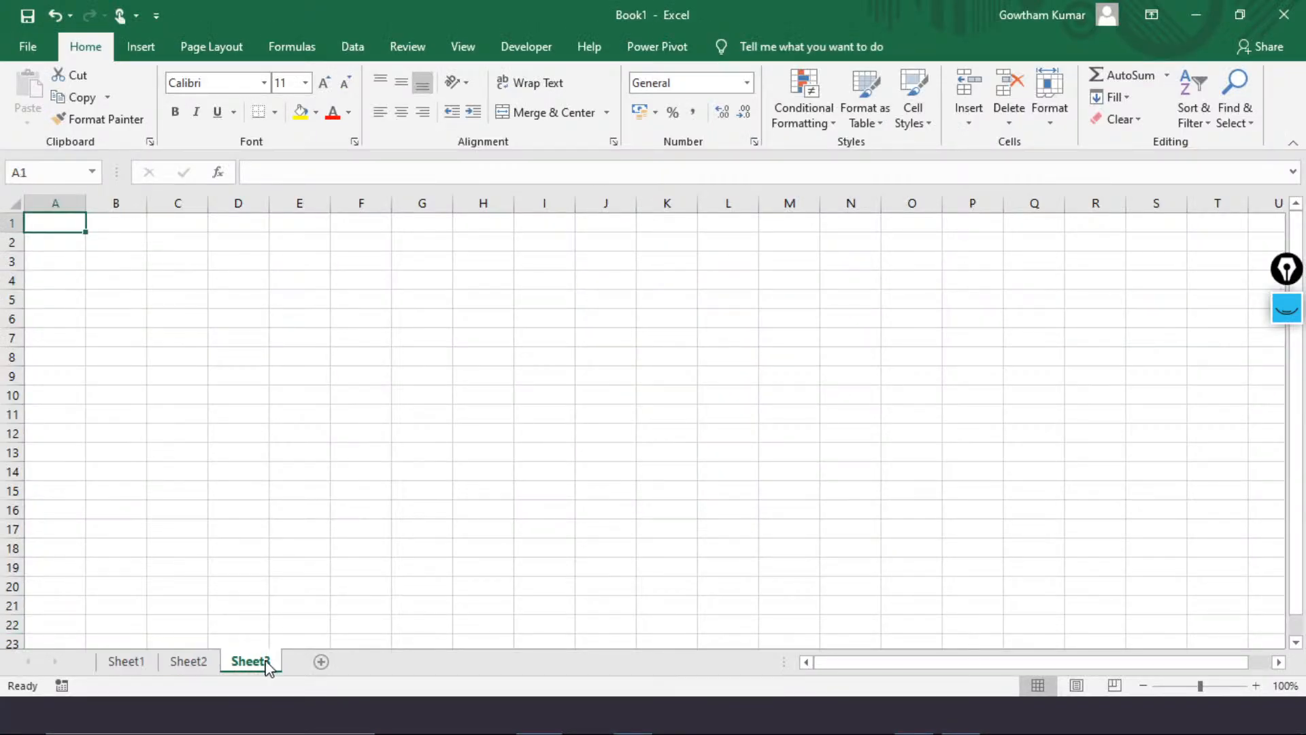
Delete Sheet2 and Sheet3 from the workbook, leaving only Sheet1
left_click(186, 662)
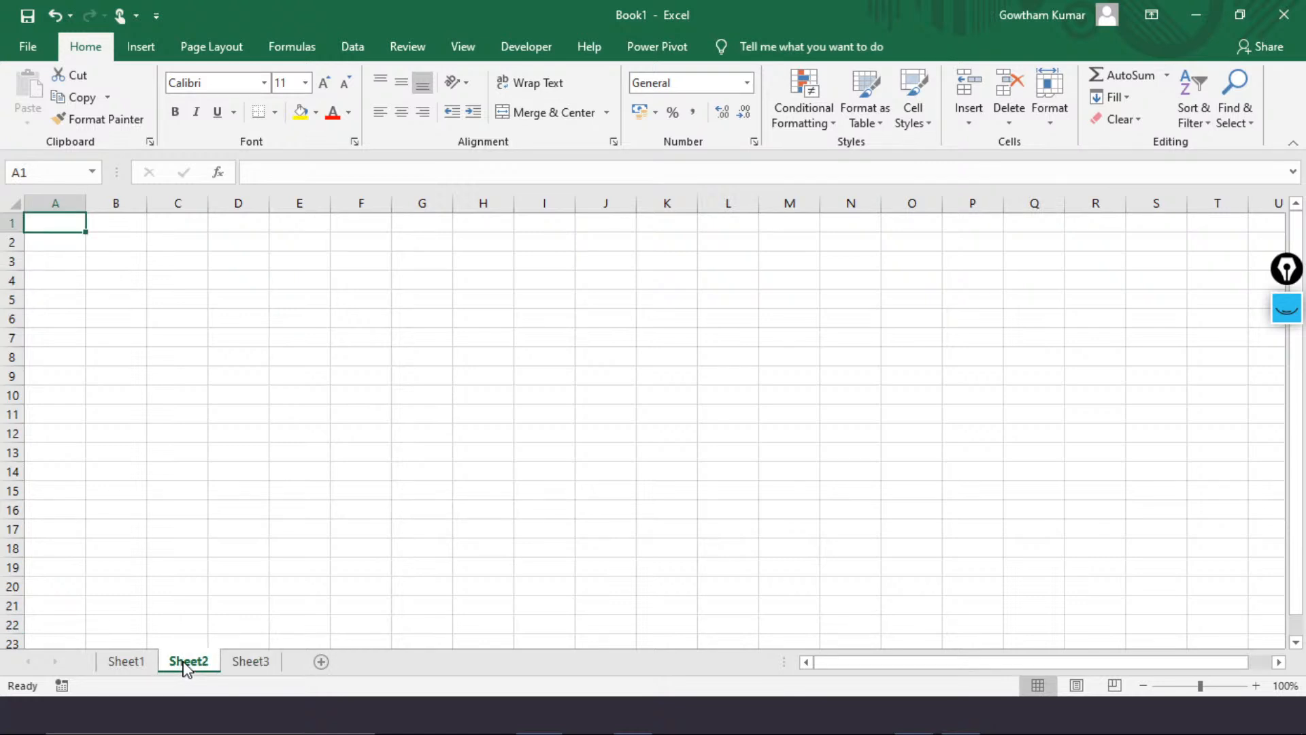
key("alt")
type("hds\\")
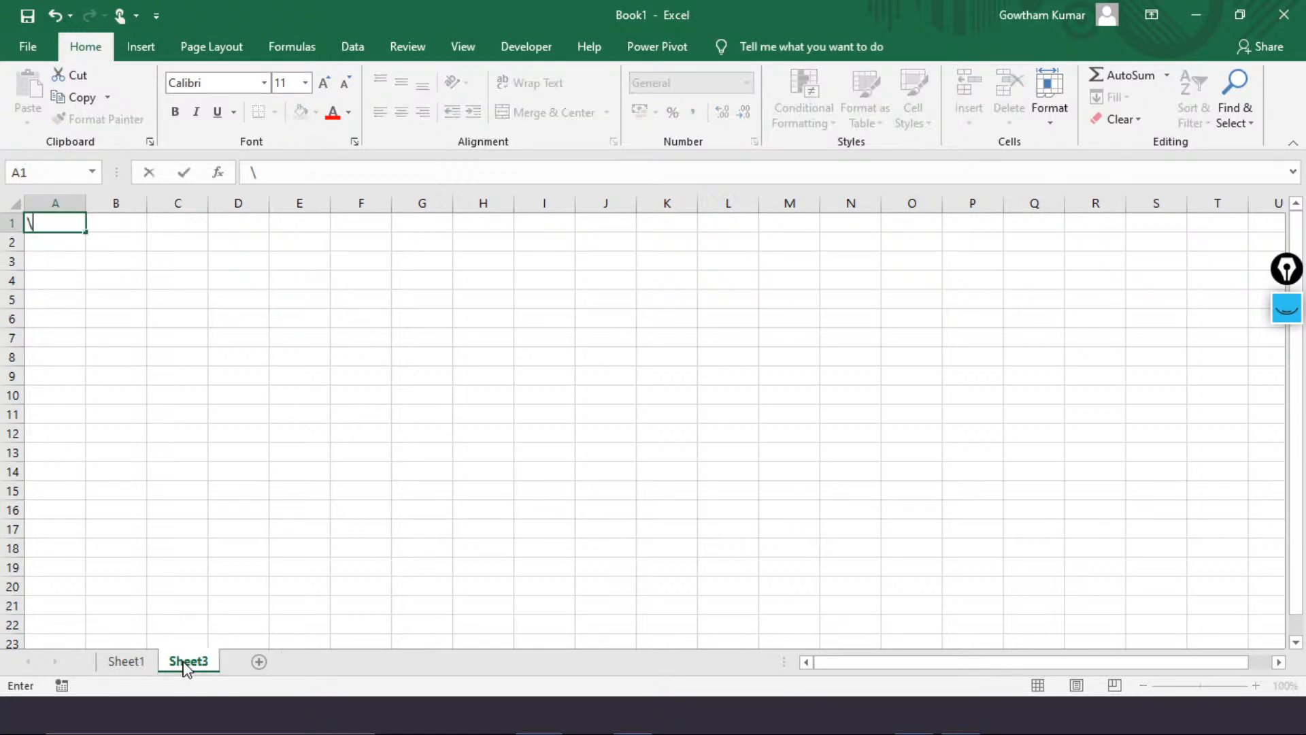
key("alt")
key("h")
key("alt")
key("Escape")
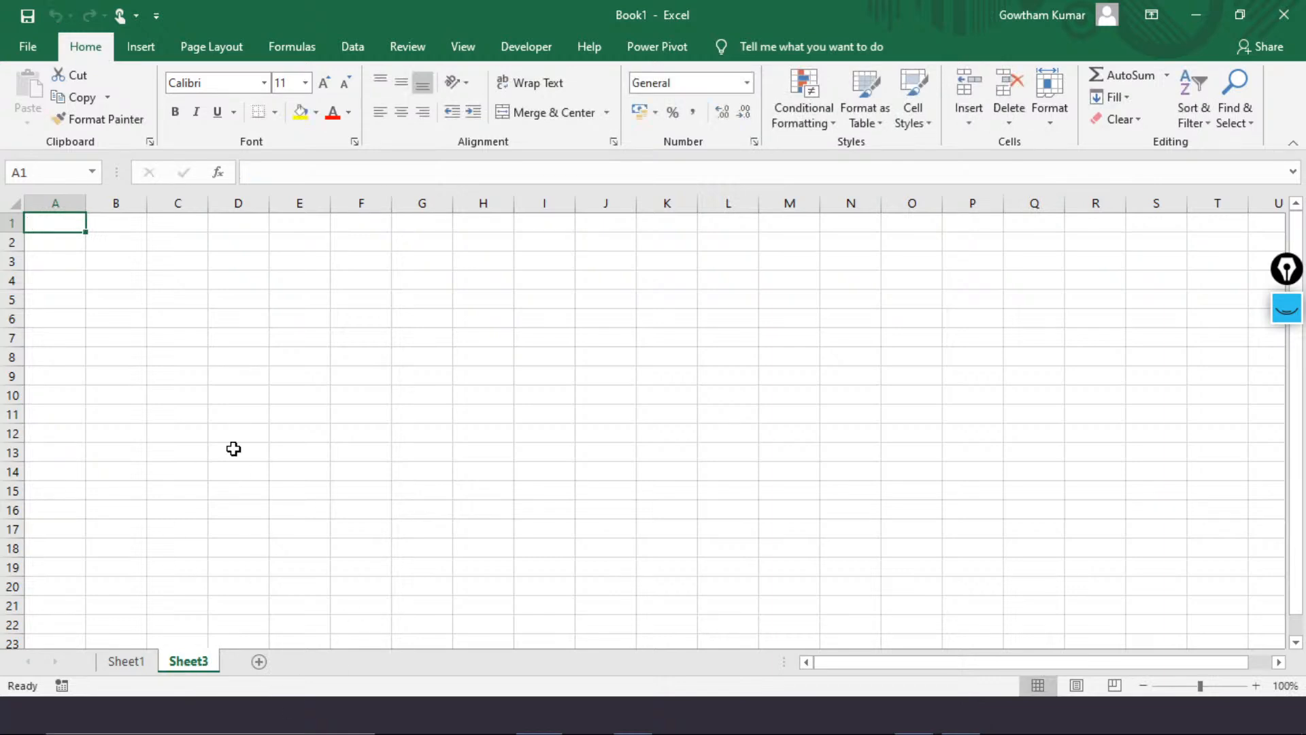
key("alt")
key("h")
key("d")
key("s")
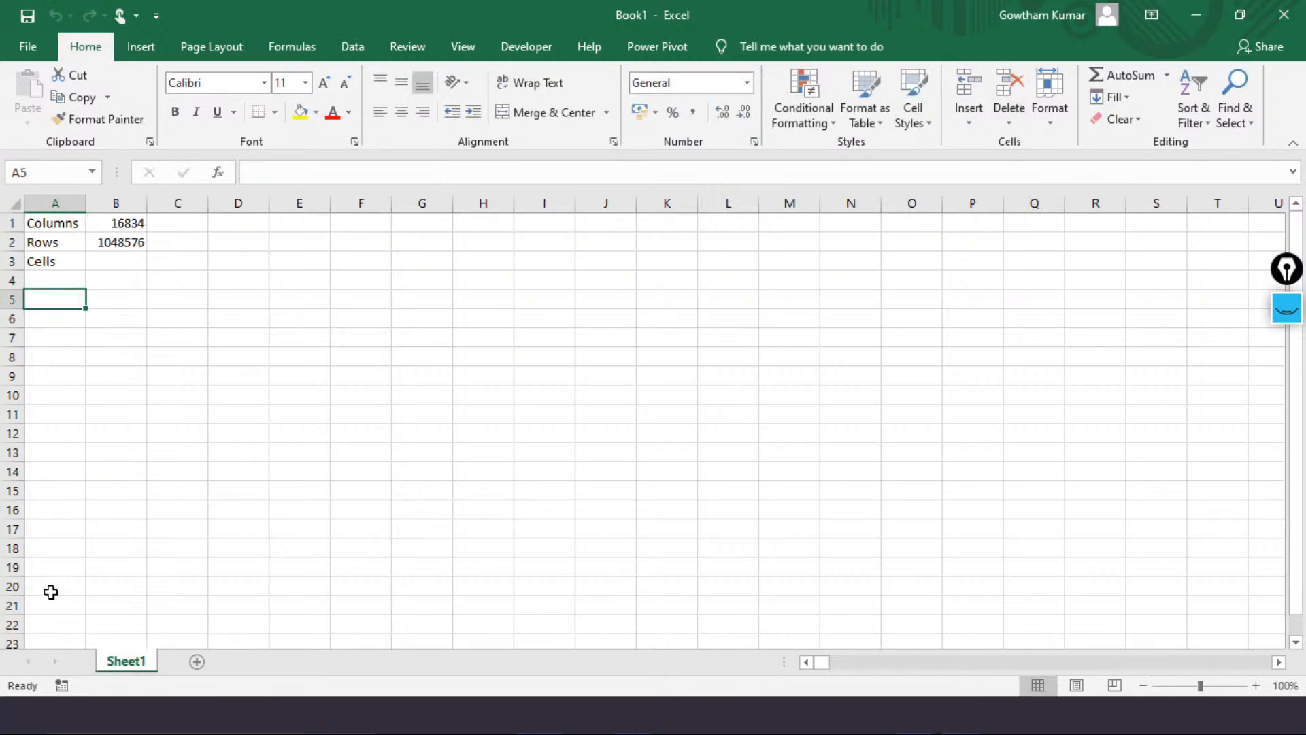
Rename Sheet1 as worksheet
double_click(126, 666)
type("worksheet")
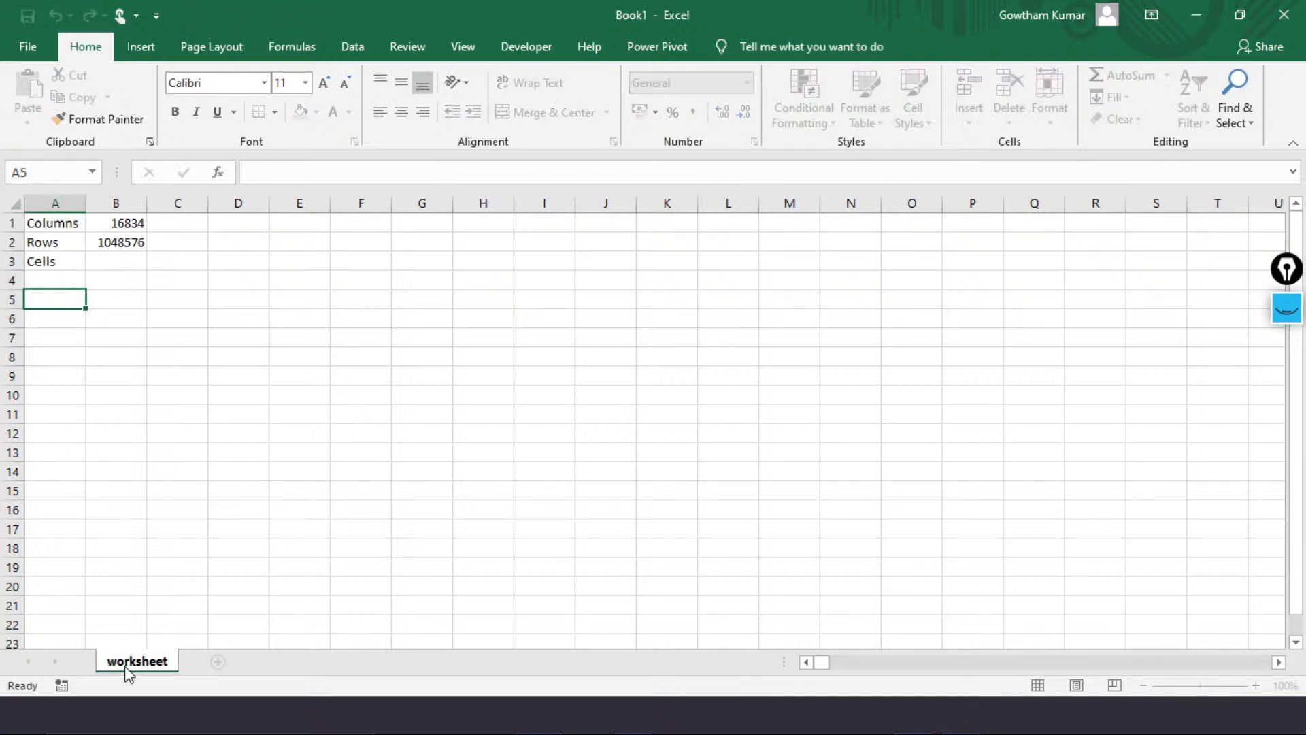
key("Return")
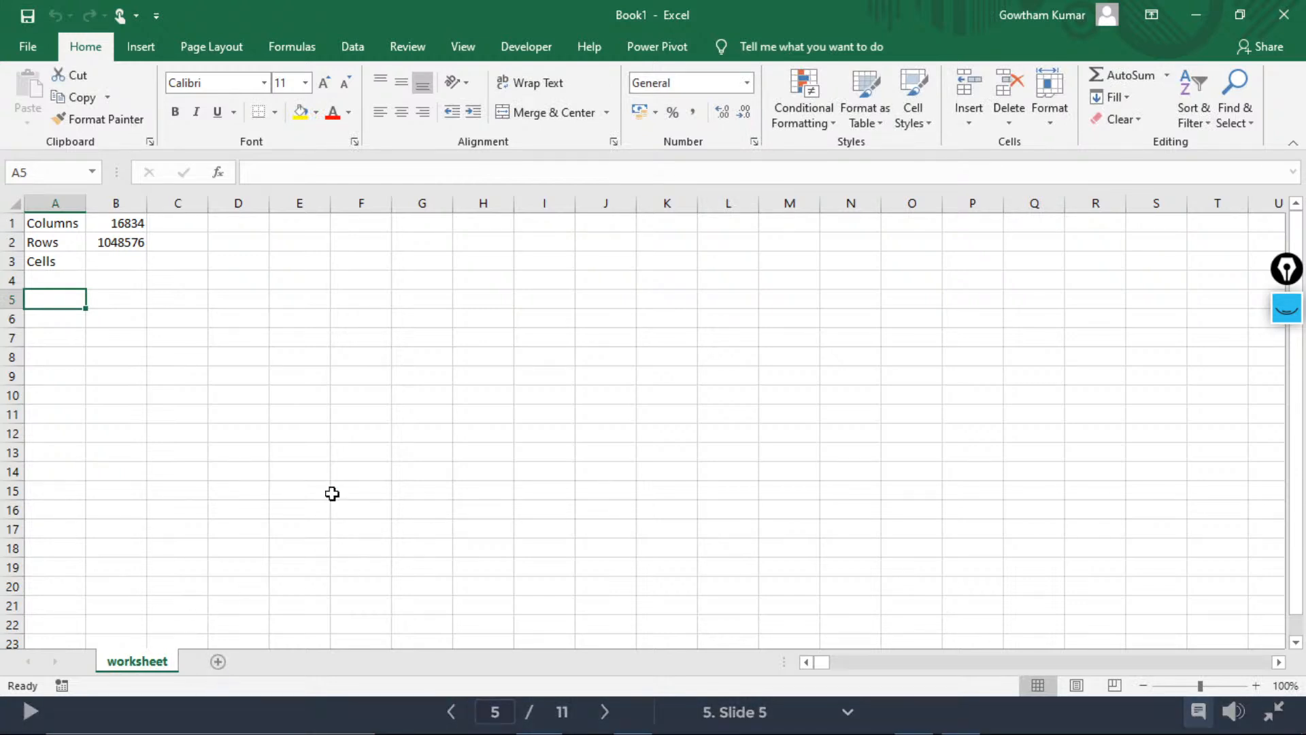
key("ctrl+s")
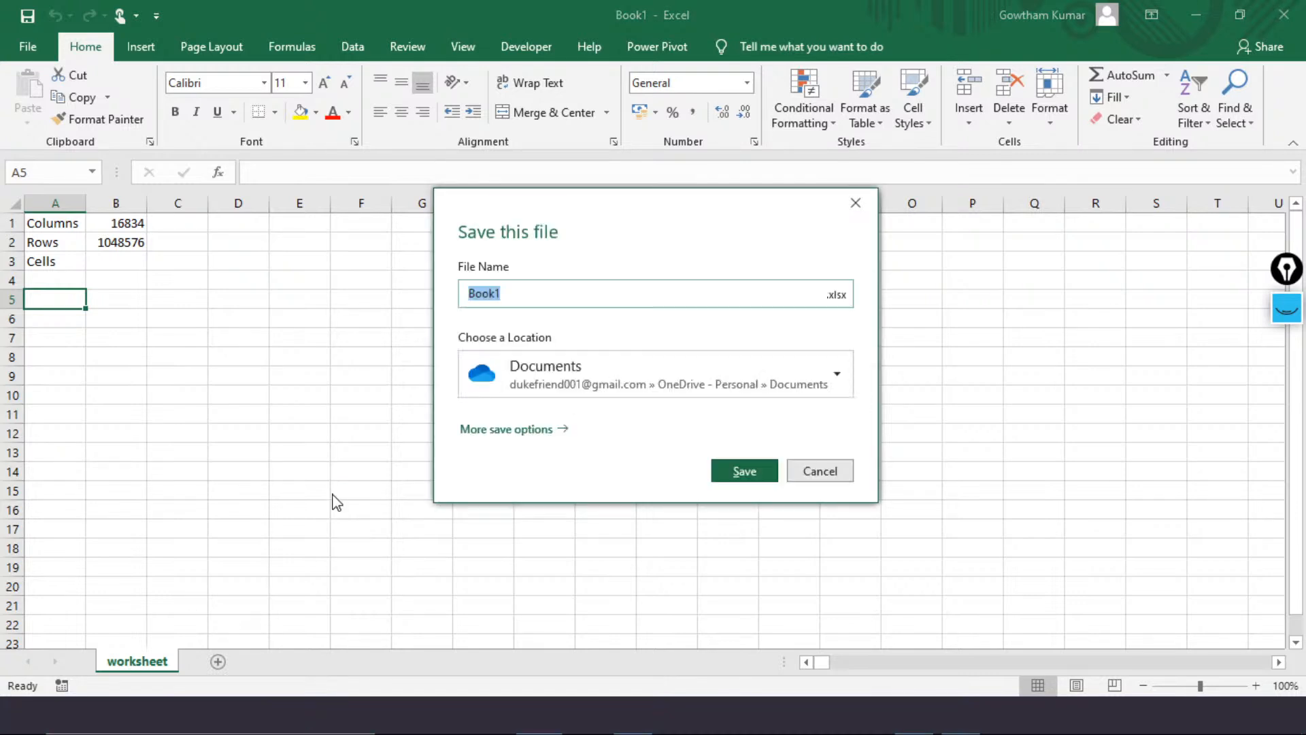
type("workbook")
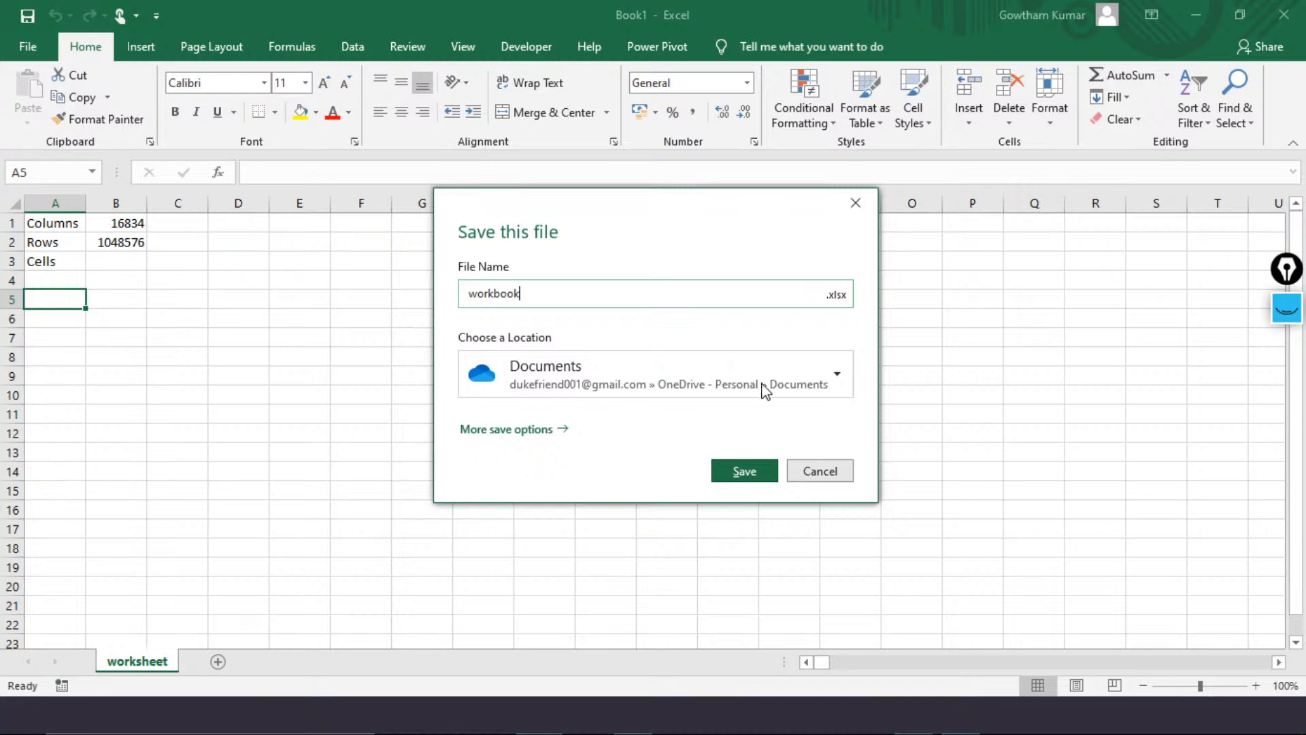
left_click(821, 472)
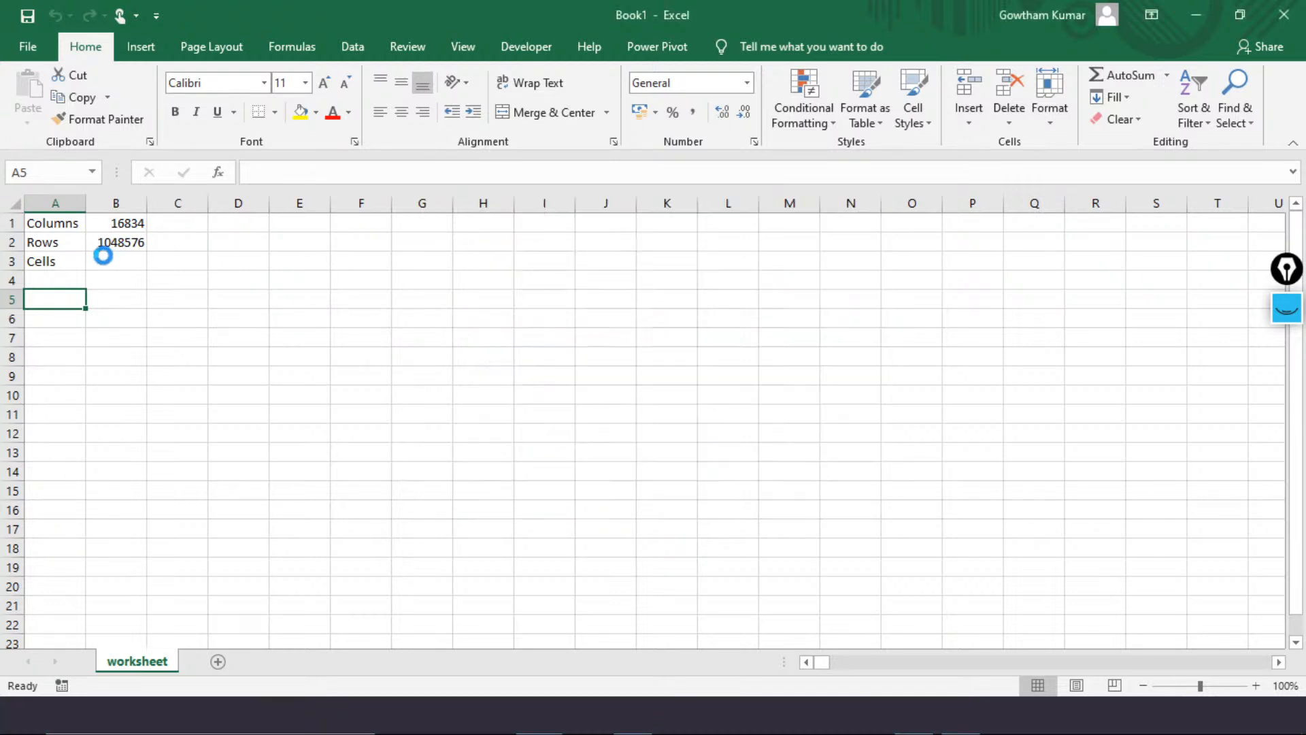
Calculate the total number of cells in B3 with the formula =B1*B2
key("Up")
key("Up")
key("Up")
key("Up")
key("Right")
key("Right")
key("Left")
key("Down")
key("Down")
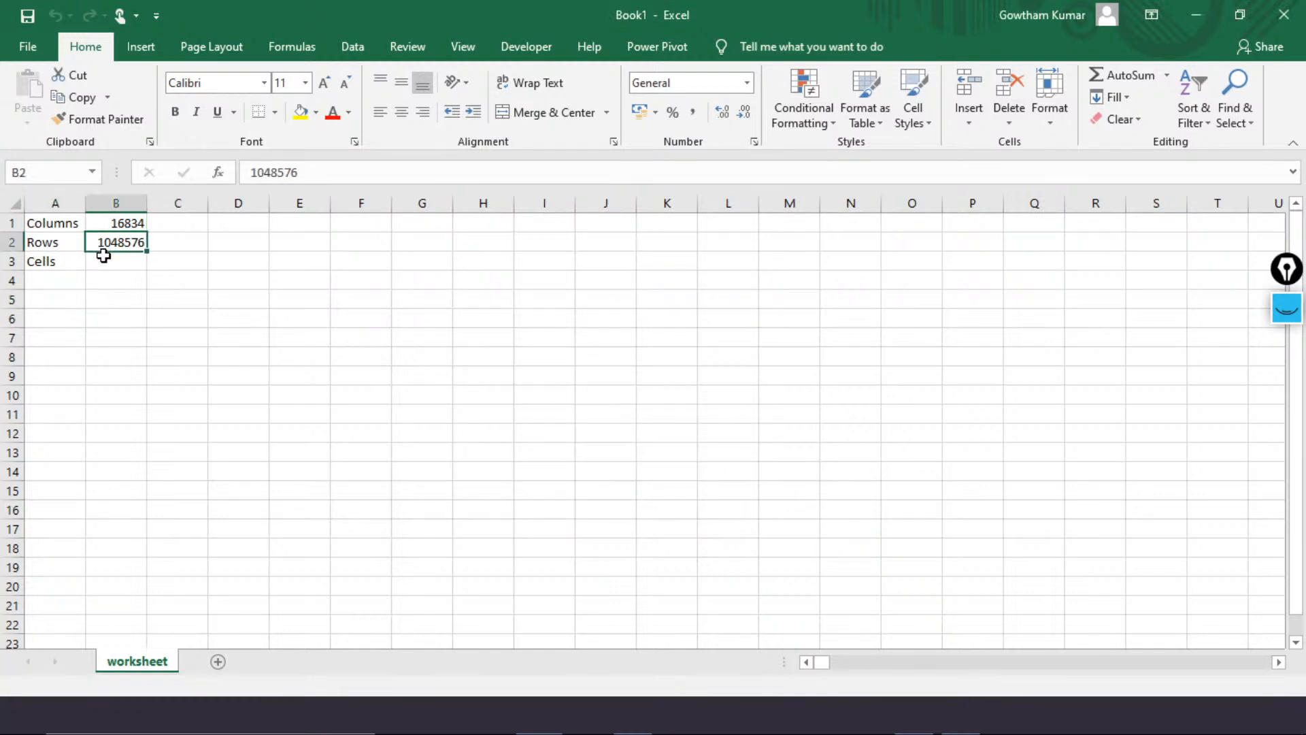
type("=")
key("Up")
key("Up")
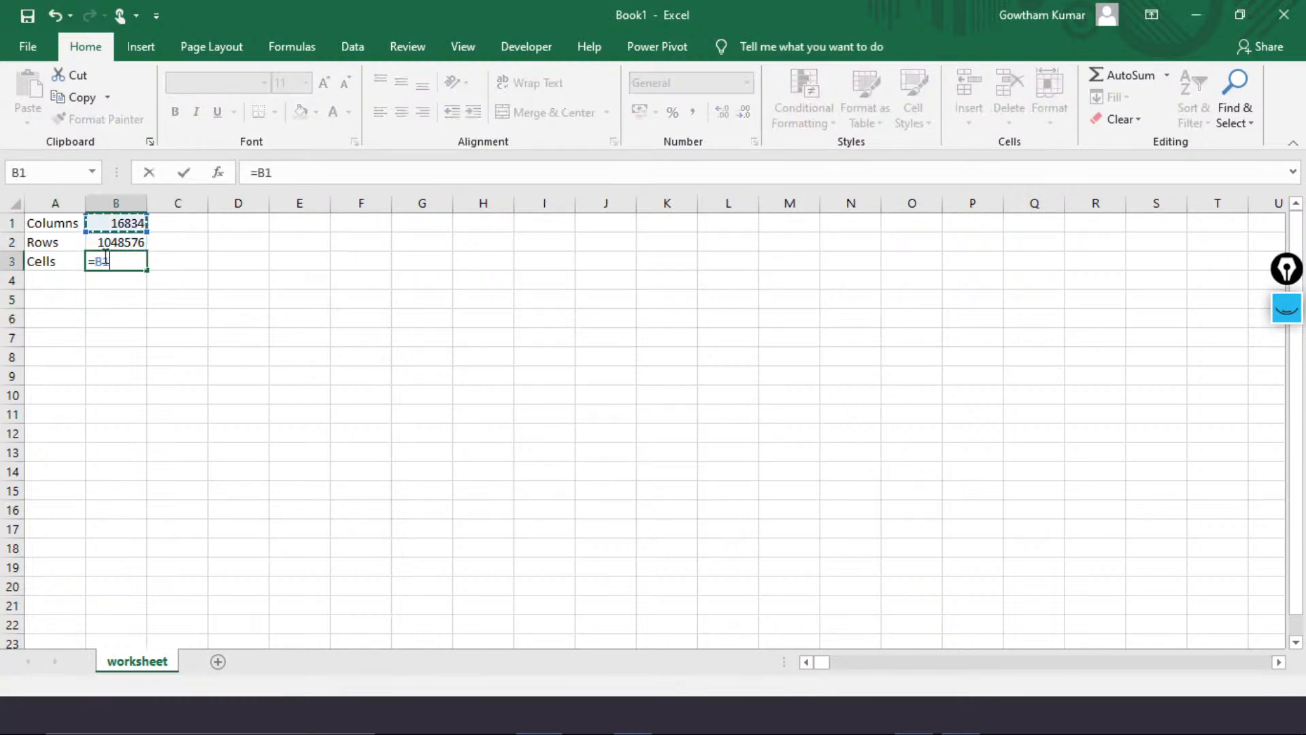
type("*")
key("Left")
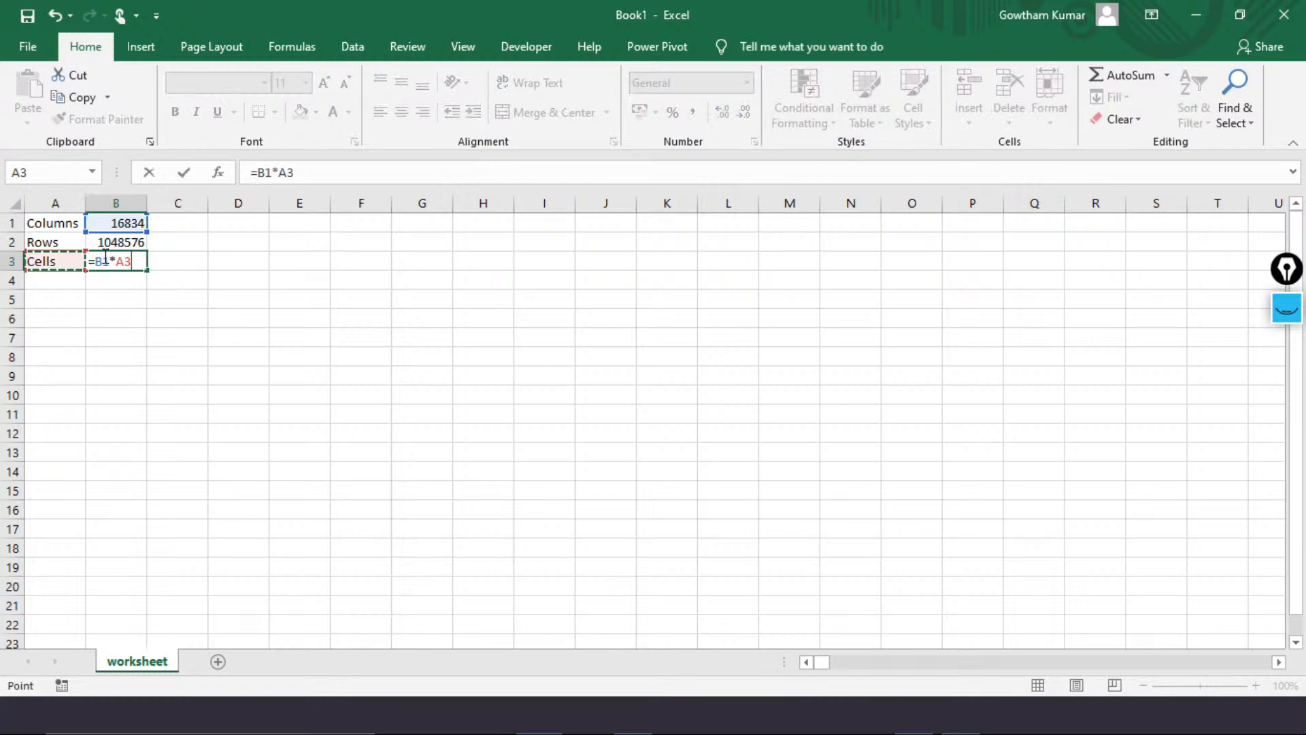
key("Up")
key("Right")
key("Return")
key("Up")
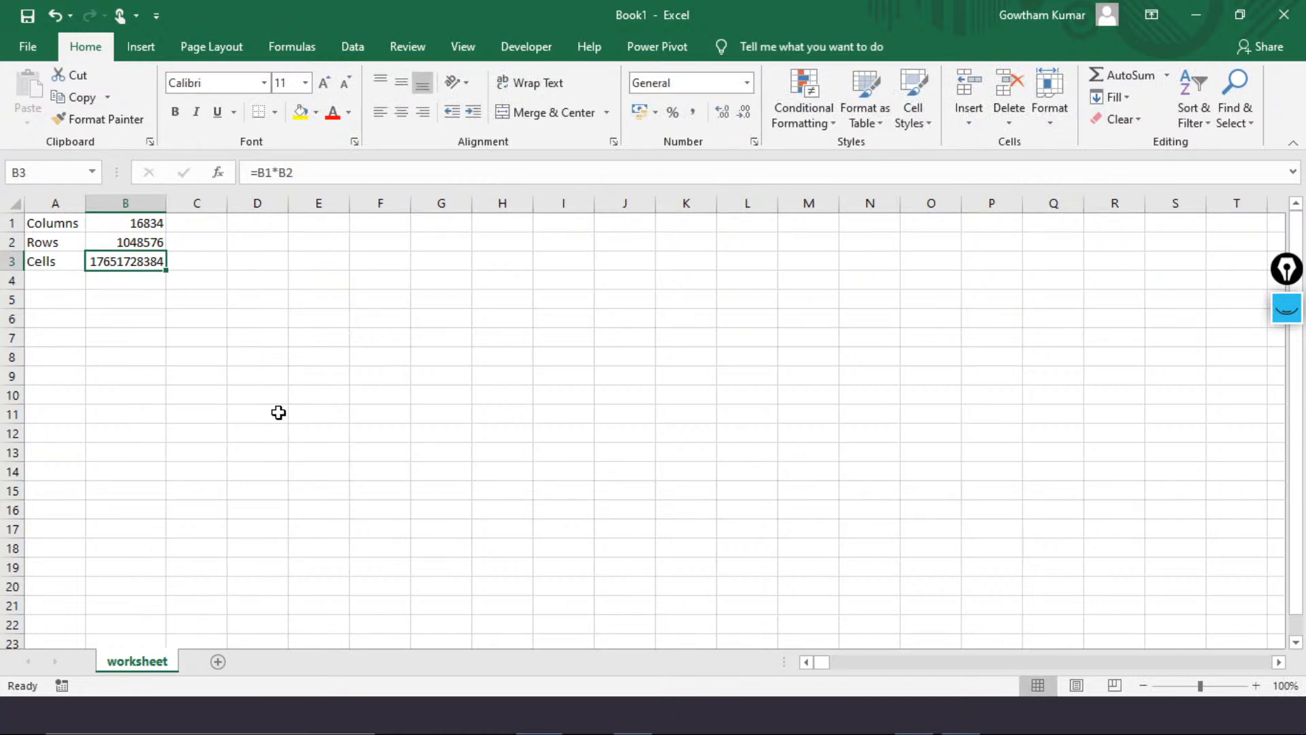
Examine the Columns, Rows and Cells entries in A1:B3, including the multiplication formula in B3
key("Up")
key("Left")
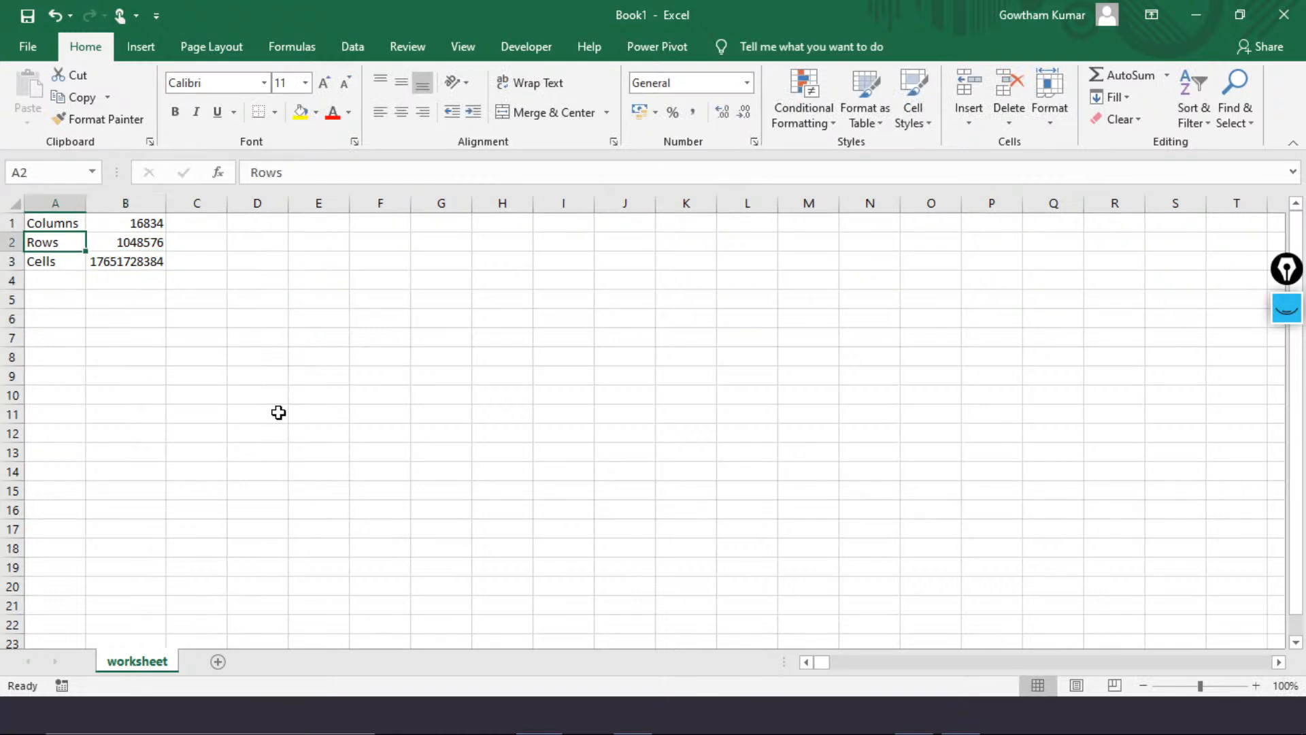
key("Up")
key("shift+Down")
key("shift+Down")
key("shift+Right")
key("Down")
key("Down")
key("Right")
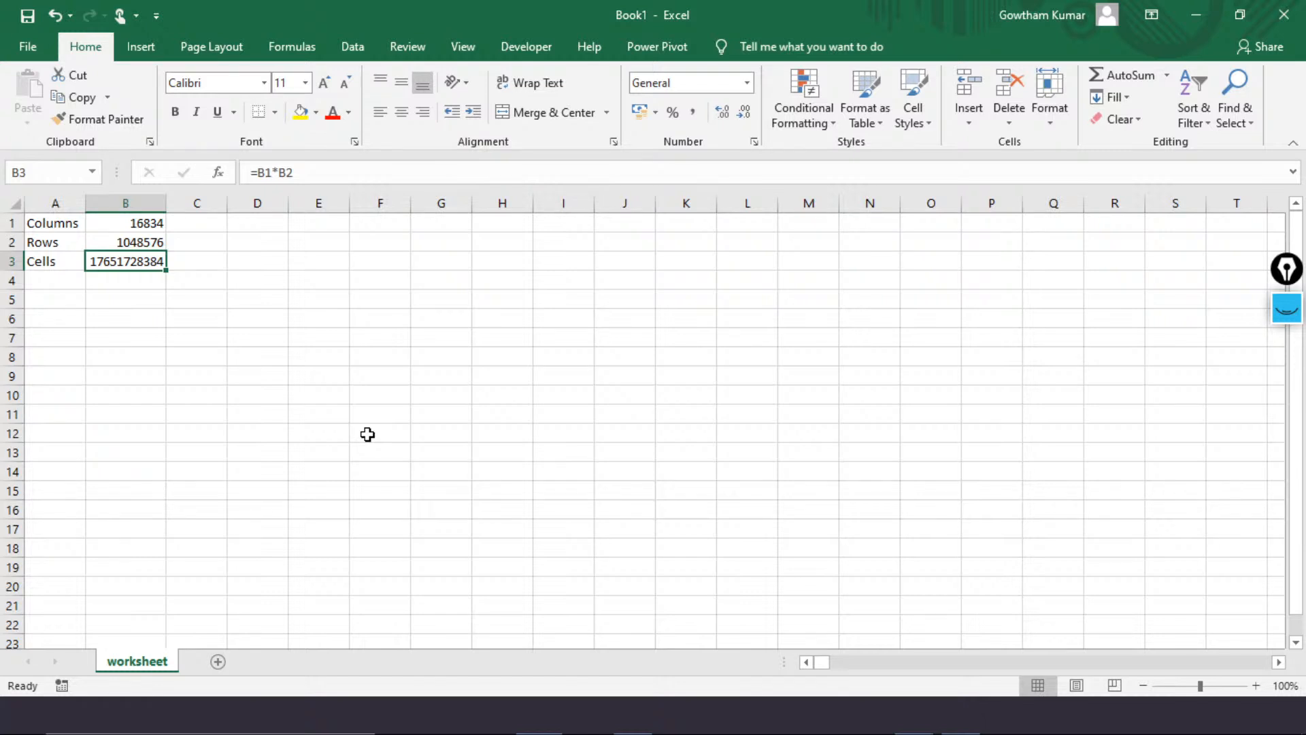
key("Up")
key("Up")
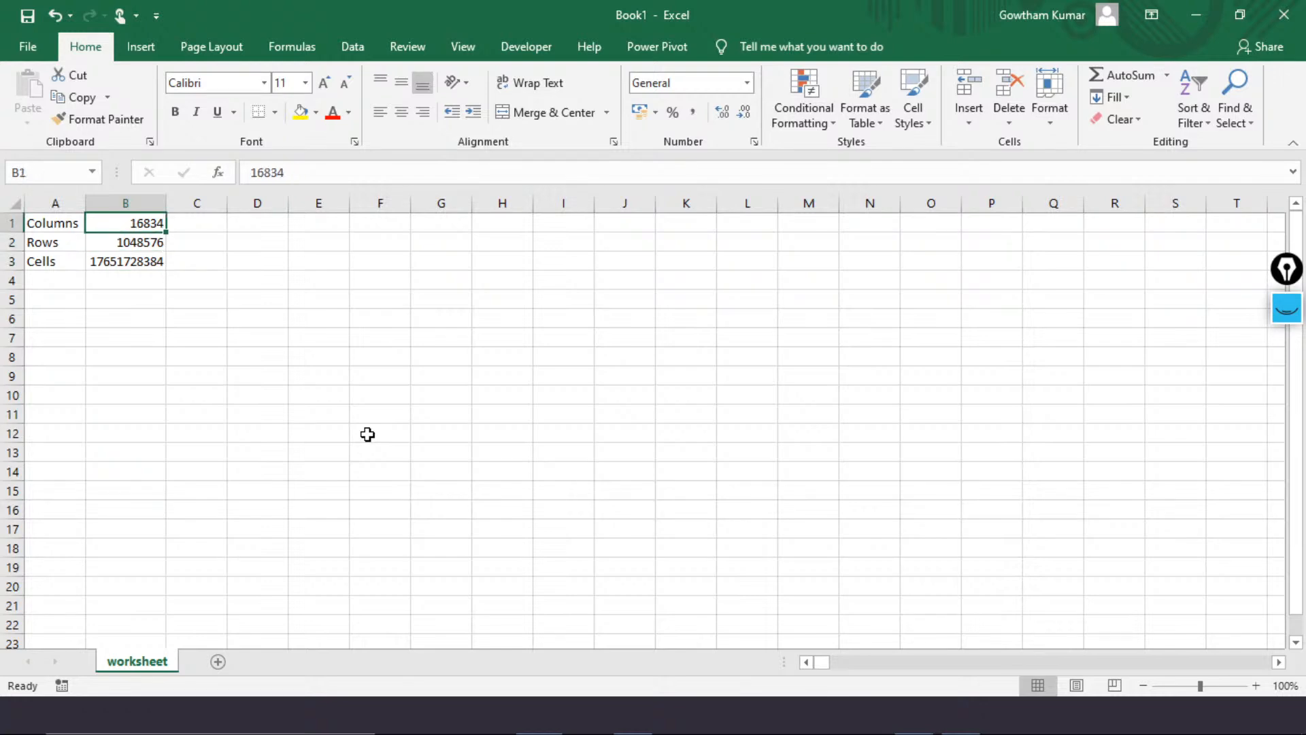
Check the Columns, Rows, Formula Bar & Cells slide, return to the Excel workbook and inspect B1's entry in the formula bar
key("alt+Tab")
key("Right")
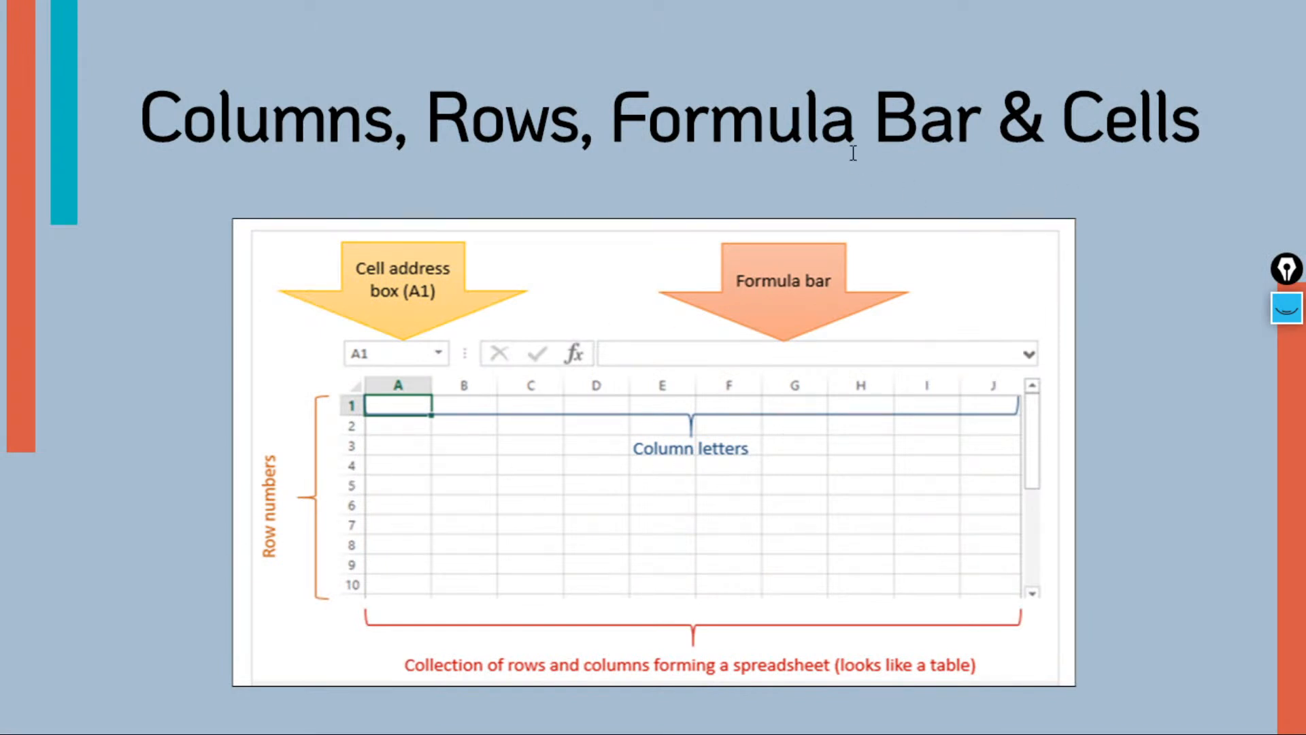
key("alt+Tab")
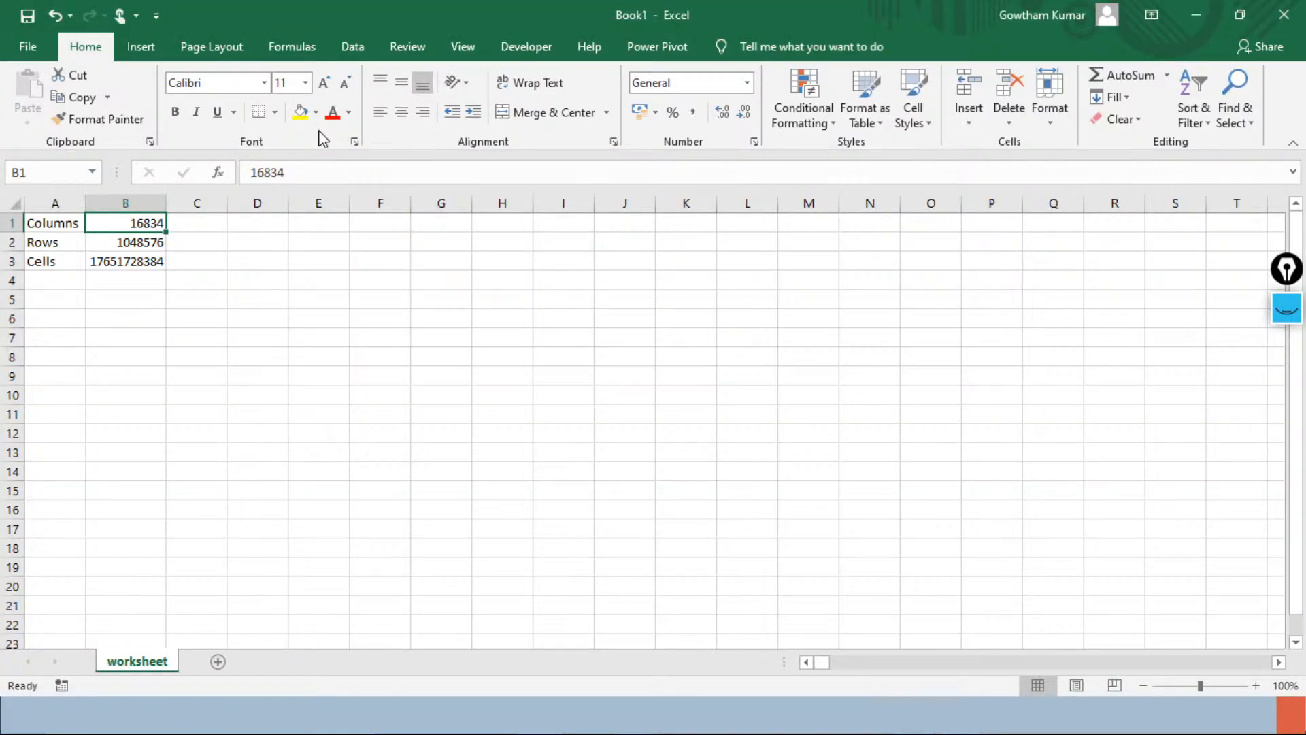
left_click_drag(327, 174, 251, 173)
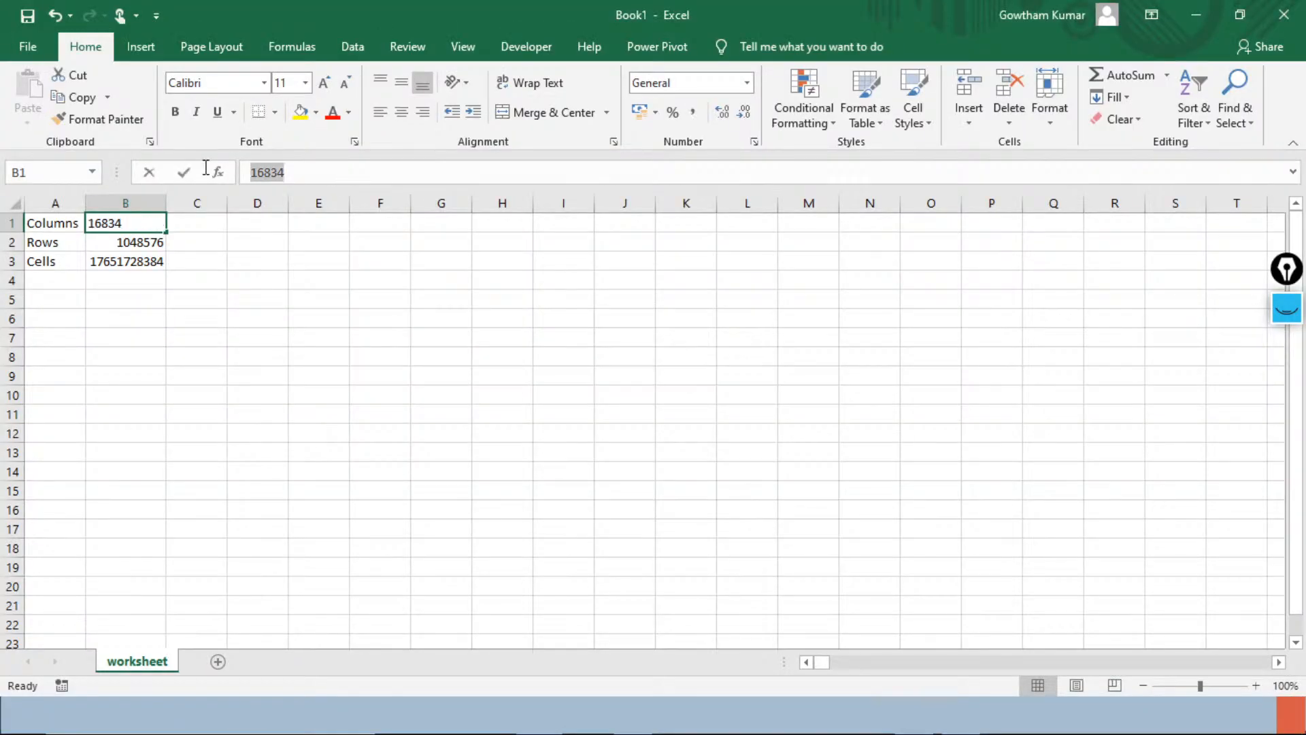
left_click(217, 298)
left_click(134, 223)
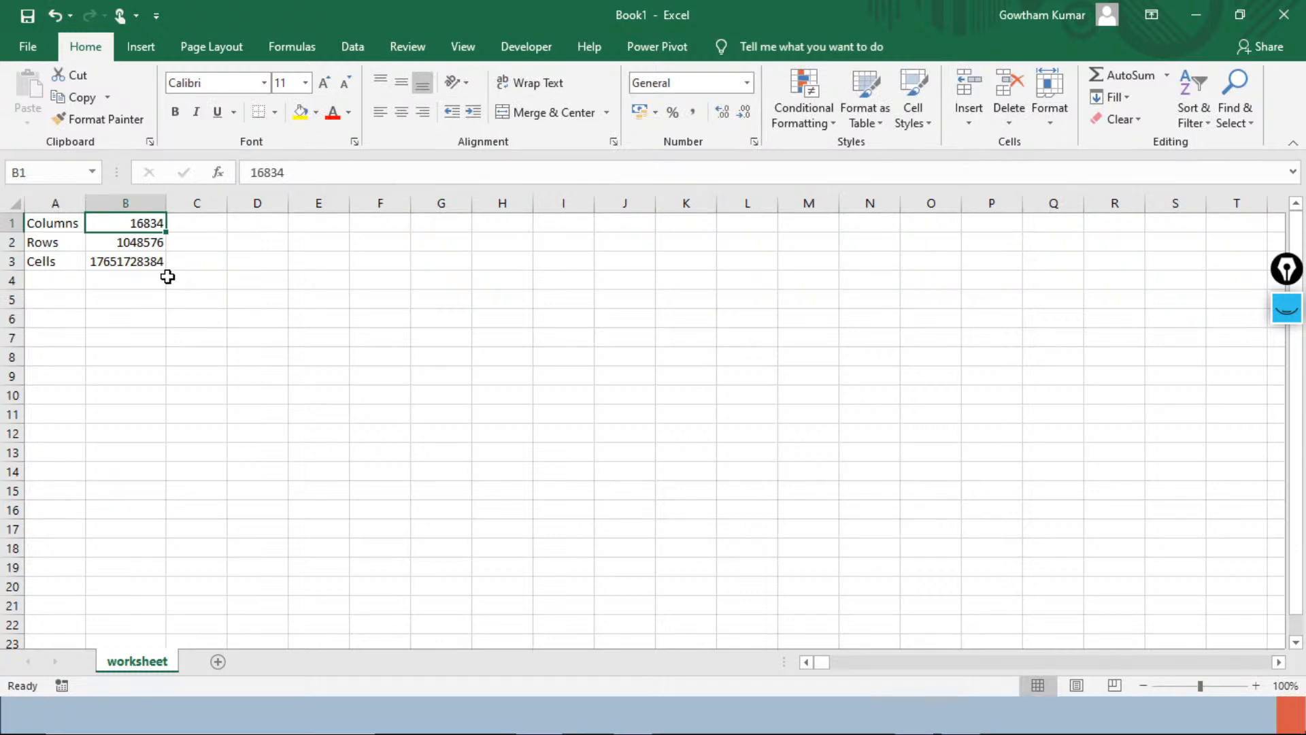
Try the formula =SUMIF(B1:B3,A3,B1:B3) in B5 and clear the cell again
left_click(153, 294)
type("=")
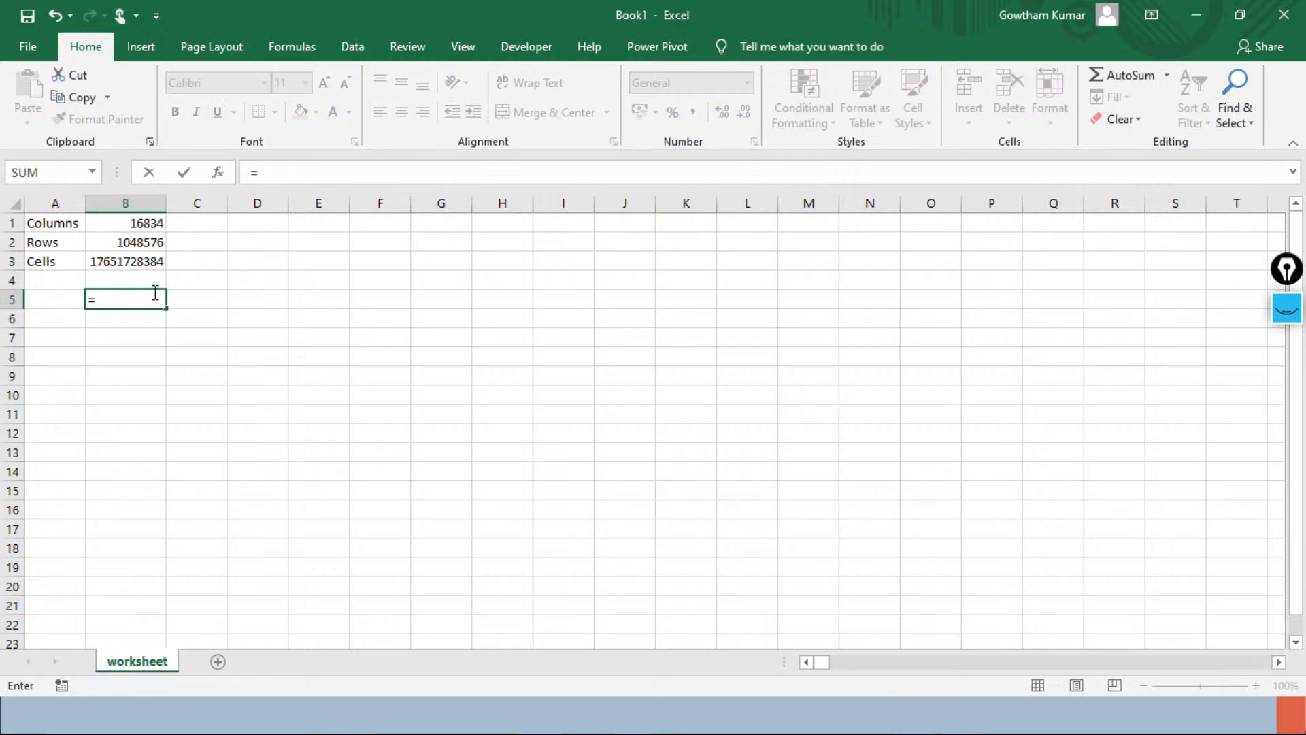
type("SUMIF(")
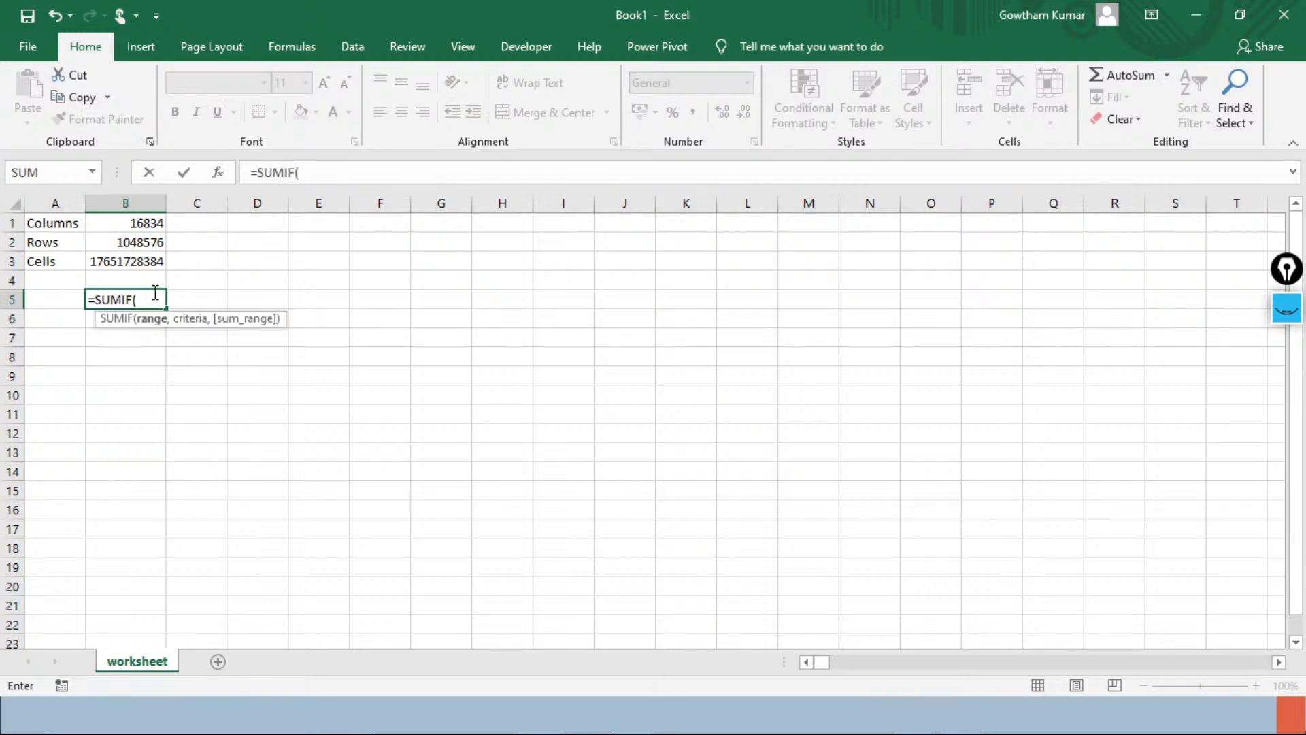
key("Up")
key("Up")
key("Up")
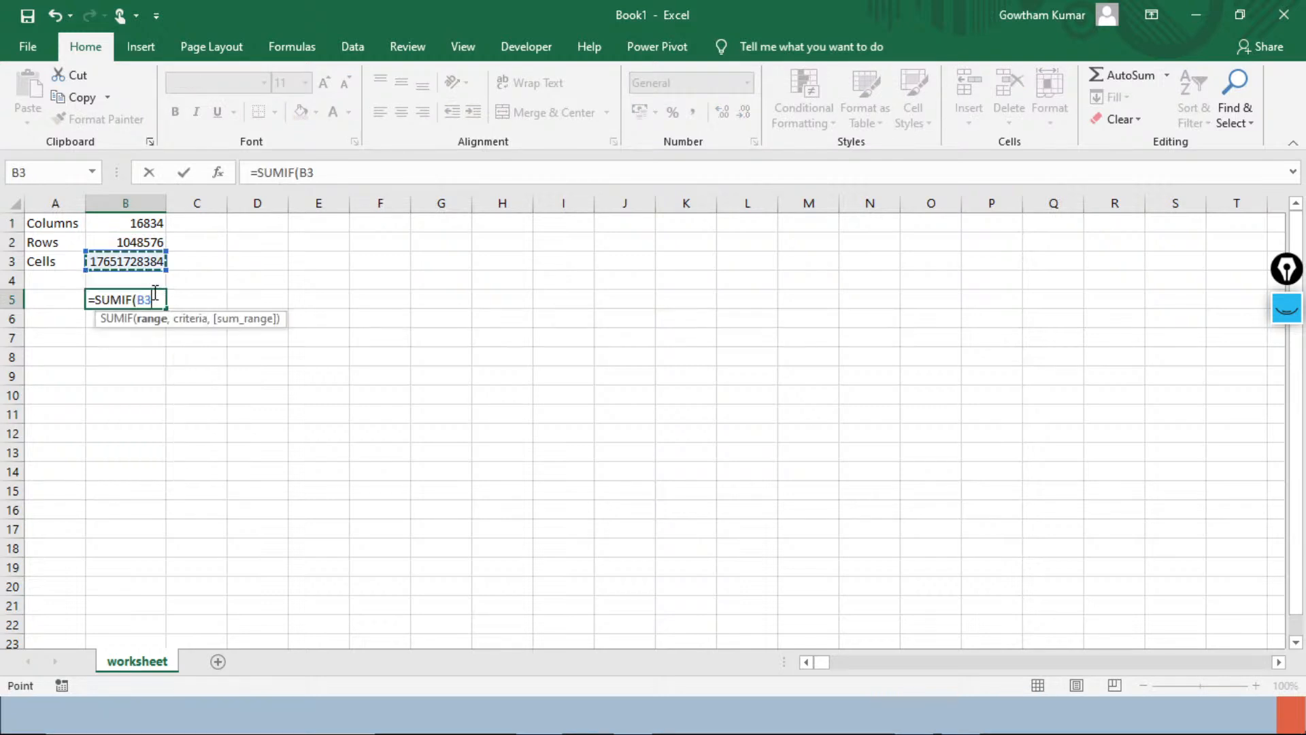
key("Down")
key("shift+Up")
key("shift+Up")
type(",")
key("Left")
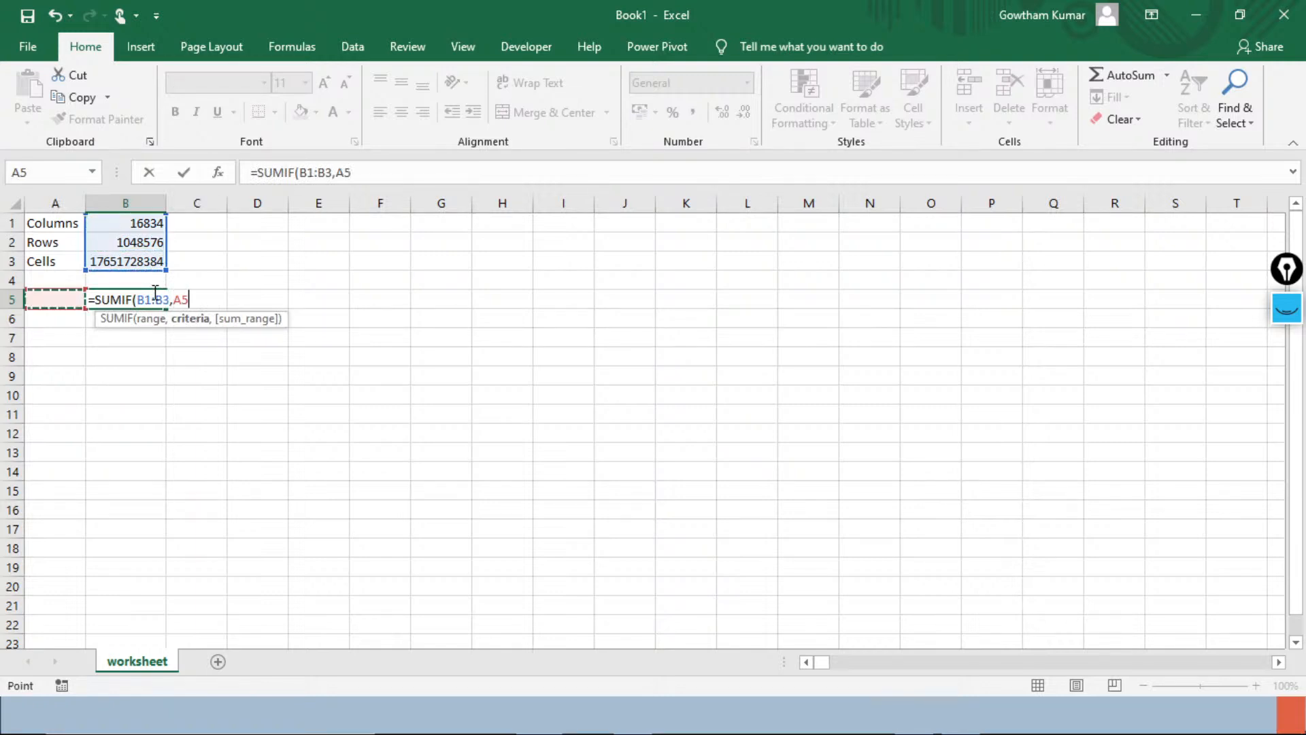
key("Up")
key("Up")
type(",")
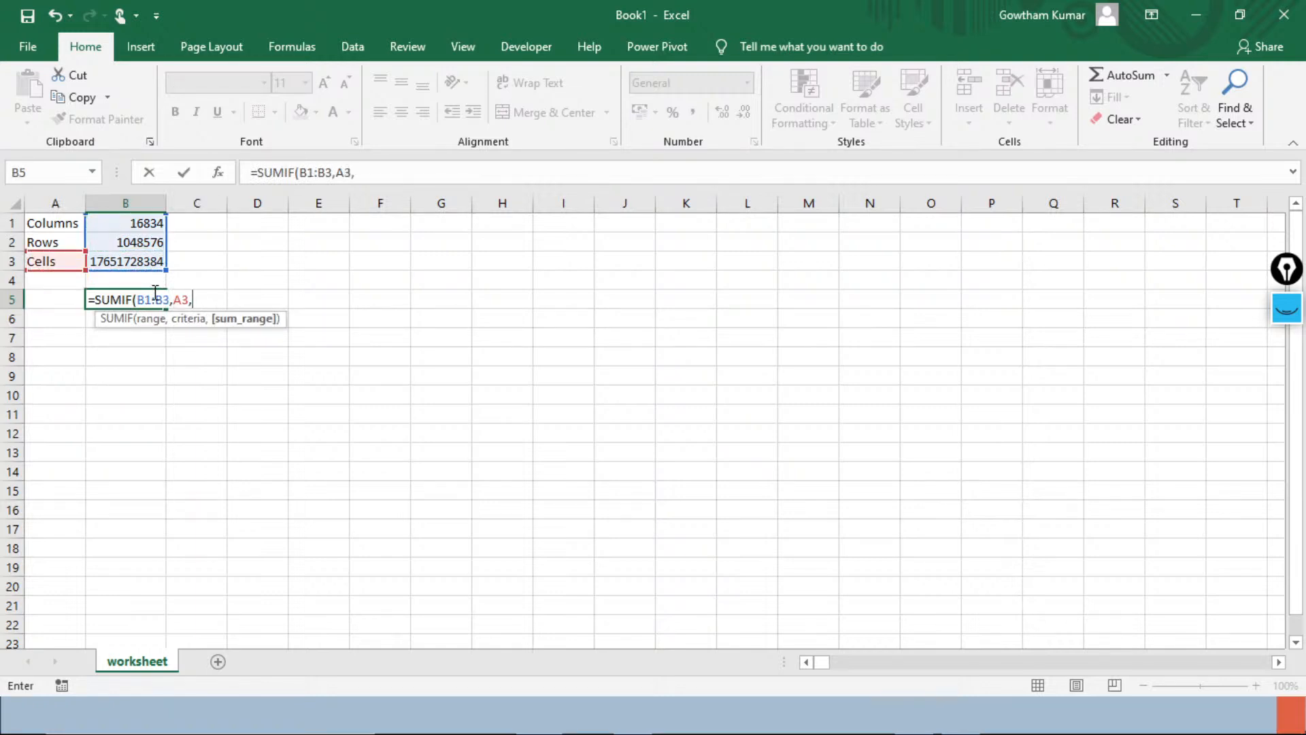
key("Up")
key("Up")
key("shift+Up")
key("shift+Up")
type(")")
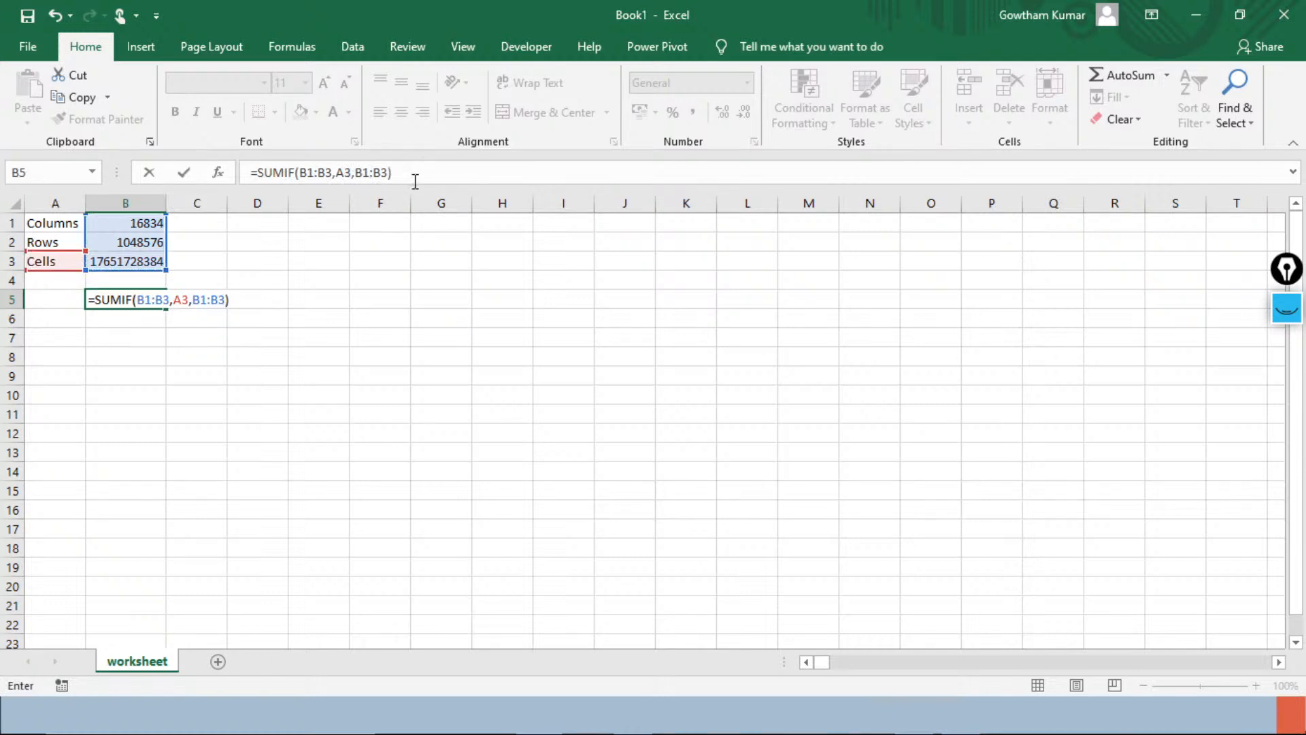
key("Return")
key("Up")
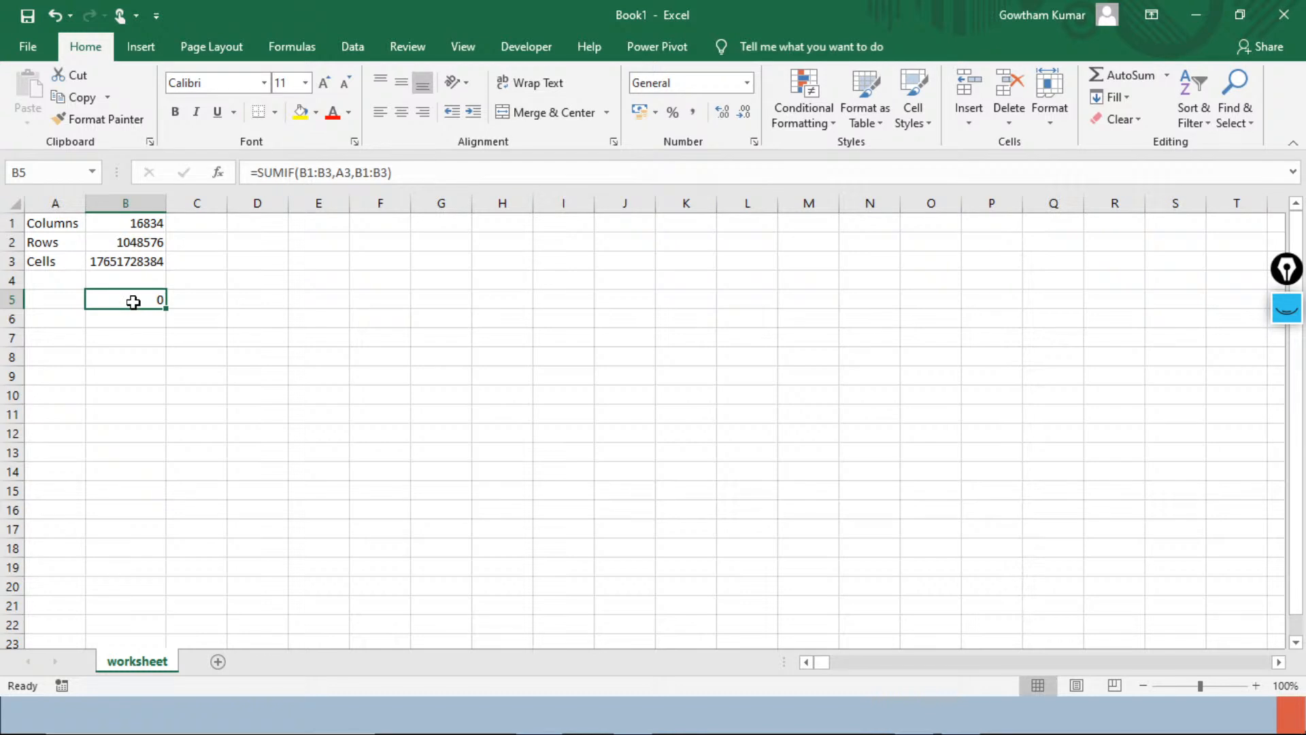
key("Delete")
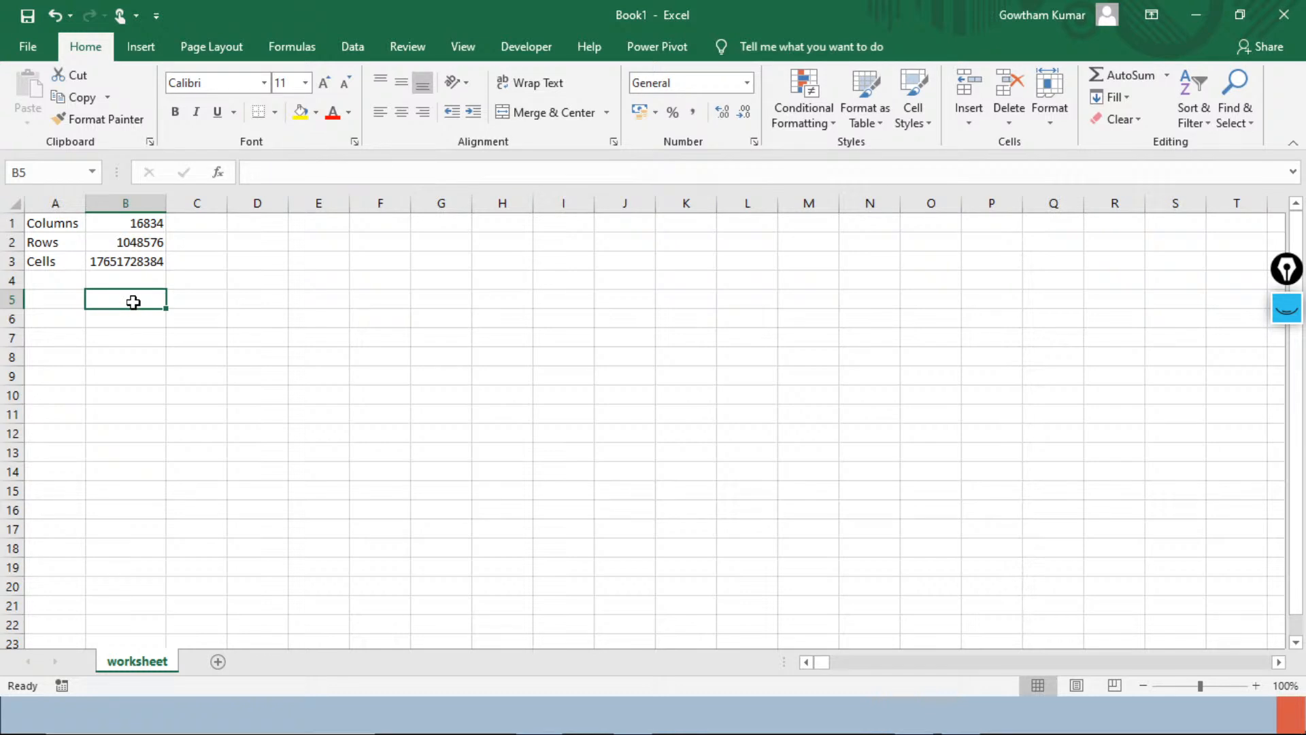
Add up B1:B3 in B5 with the formula =SUM(B1:B3) and select the cell to show its formula
type("=SUM(")
key("Up")
key("Up")
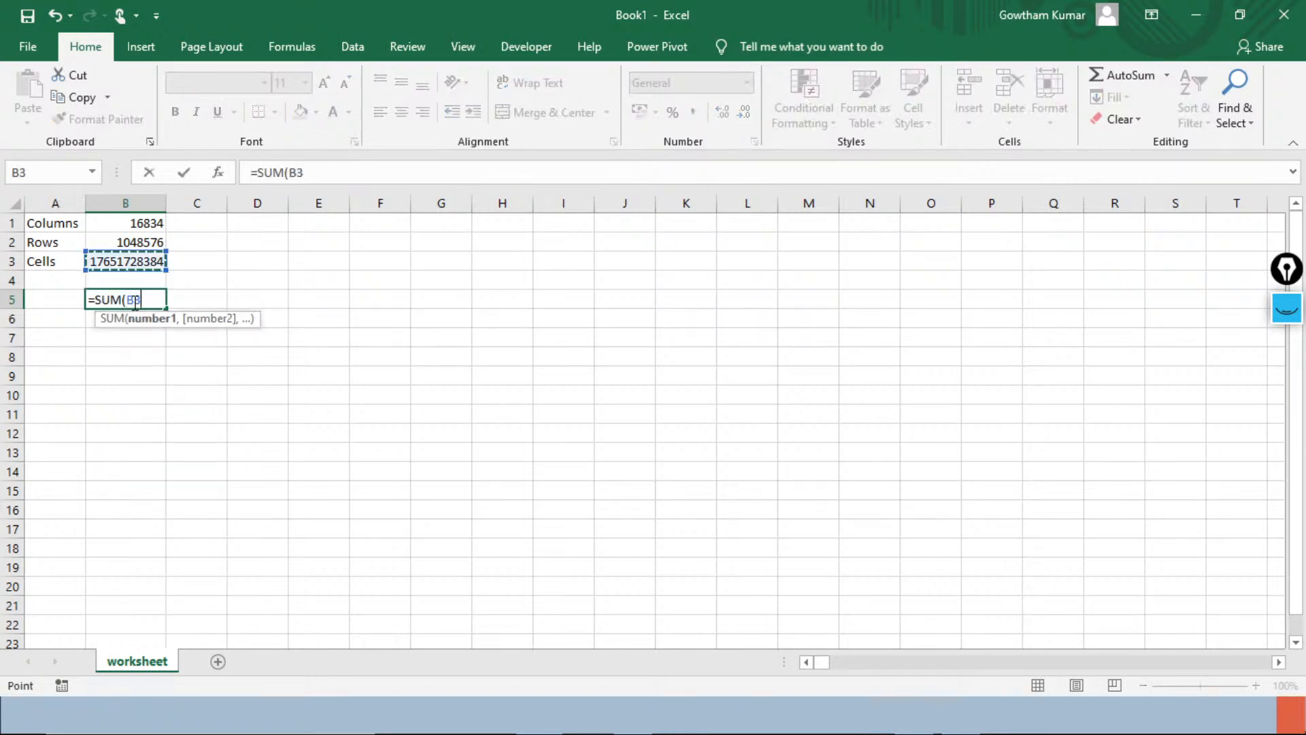
key("shift+Up")
key("shift+Up")
key("Return")
left_click(134, 300)
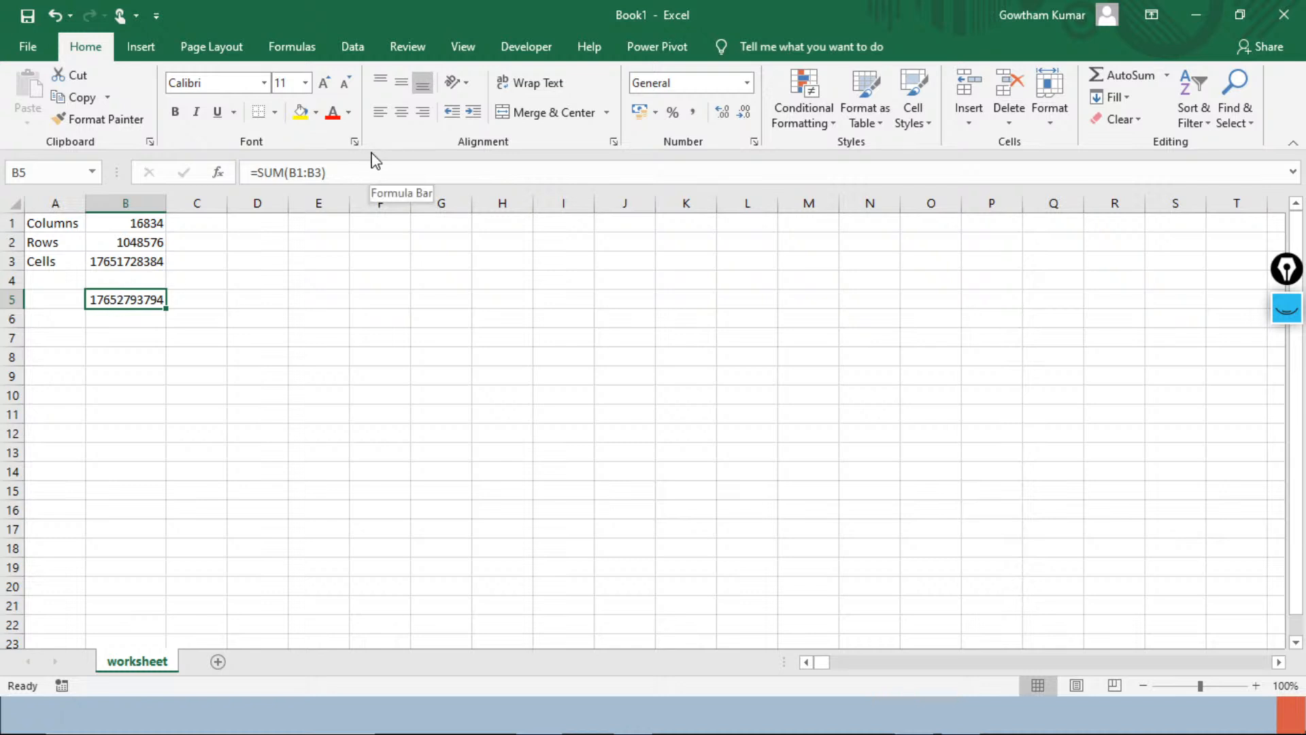
Switch to the presentation, advance to the Ribbon slide and return to the Excel workbook
key("alt+Tab")
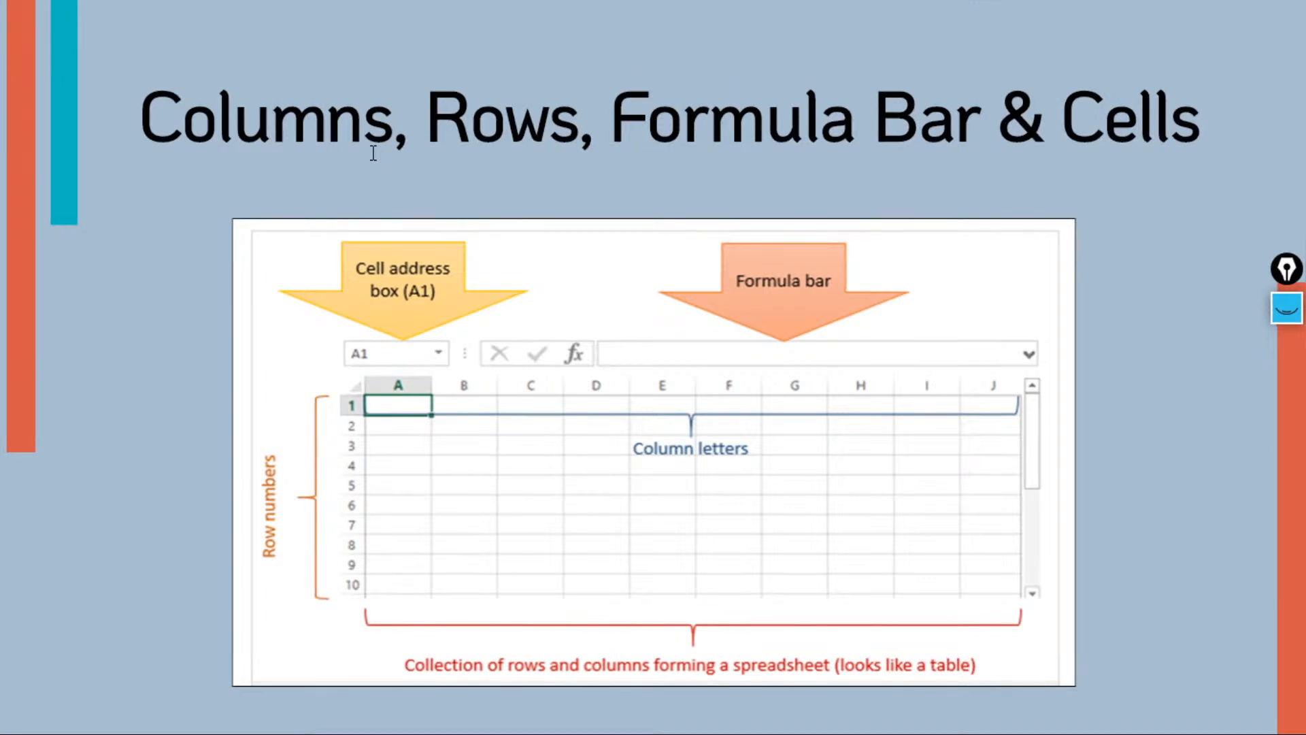
key("Right")
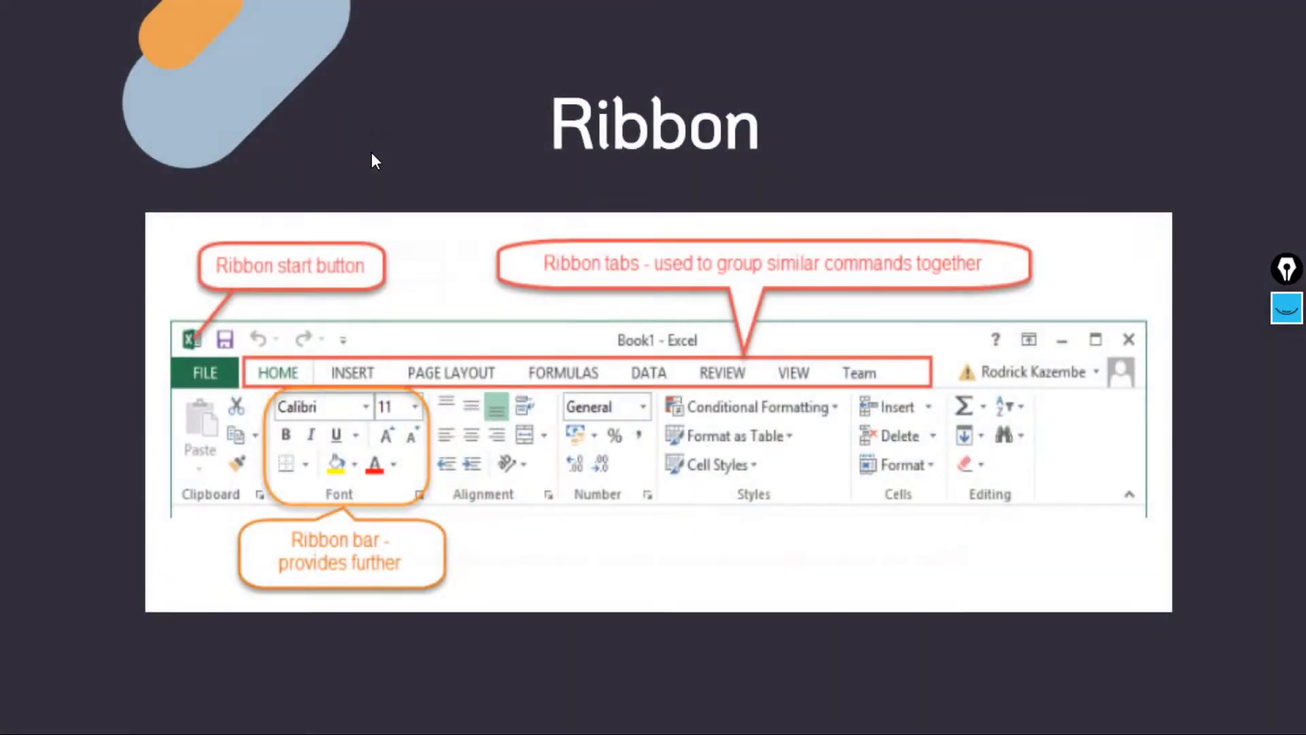
key("alt+Tab")
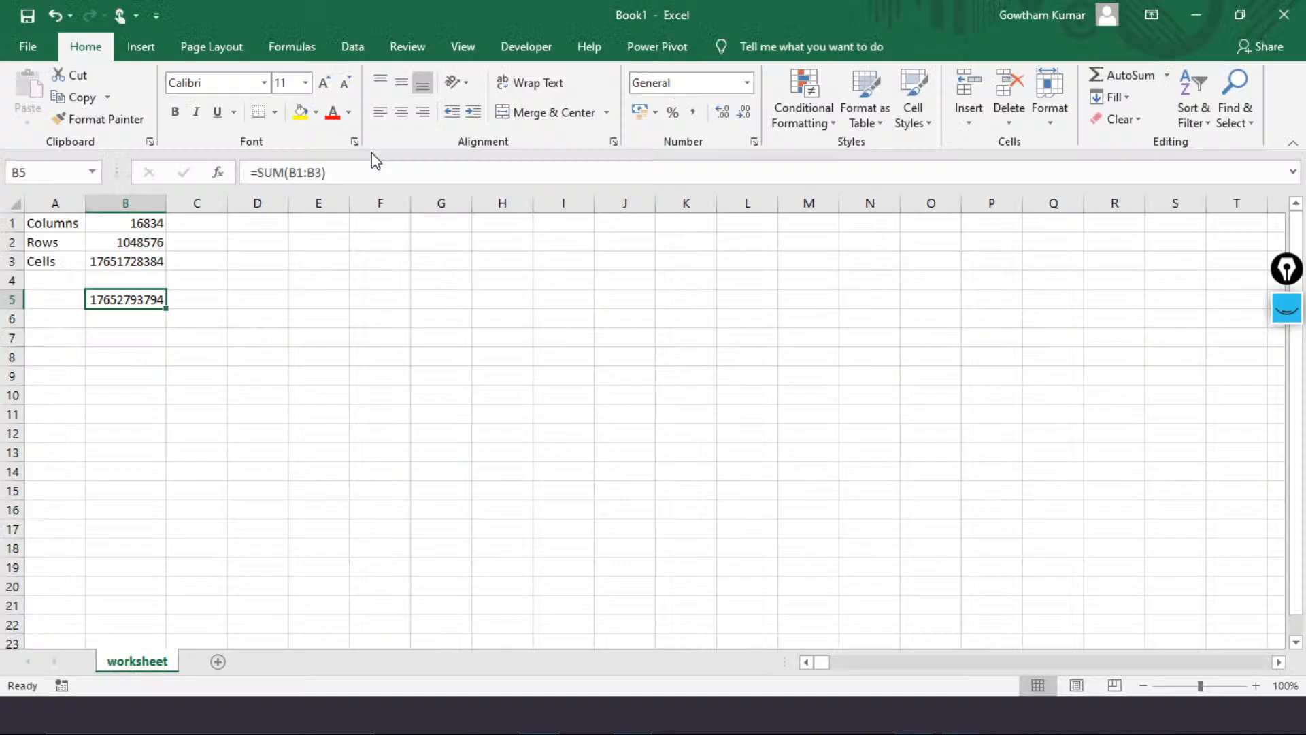
Clear all contents of the worksheet and select cell A3
key("ctrl+a")
key("Delete")
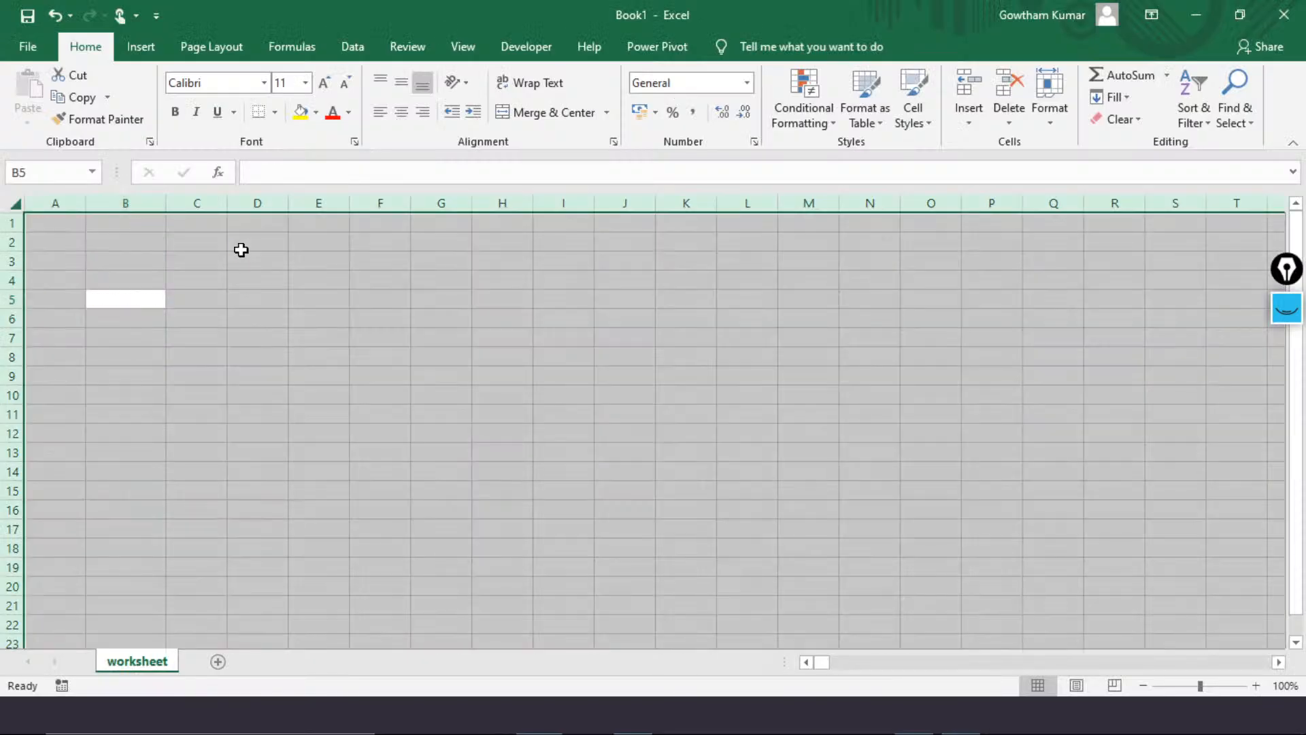
key("Left")
key("Up")
key("Up")
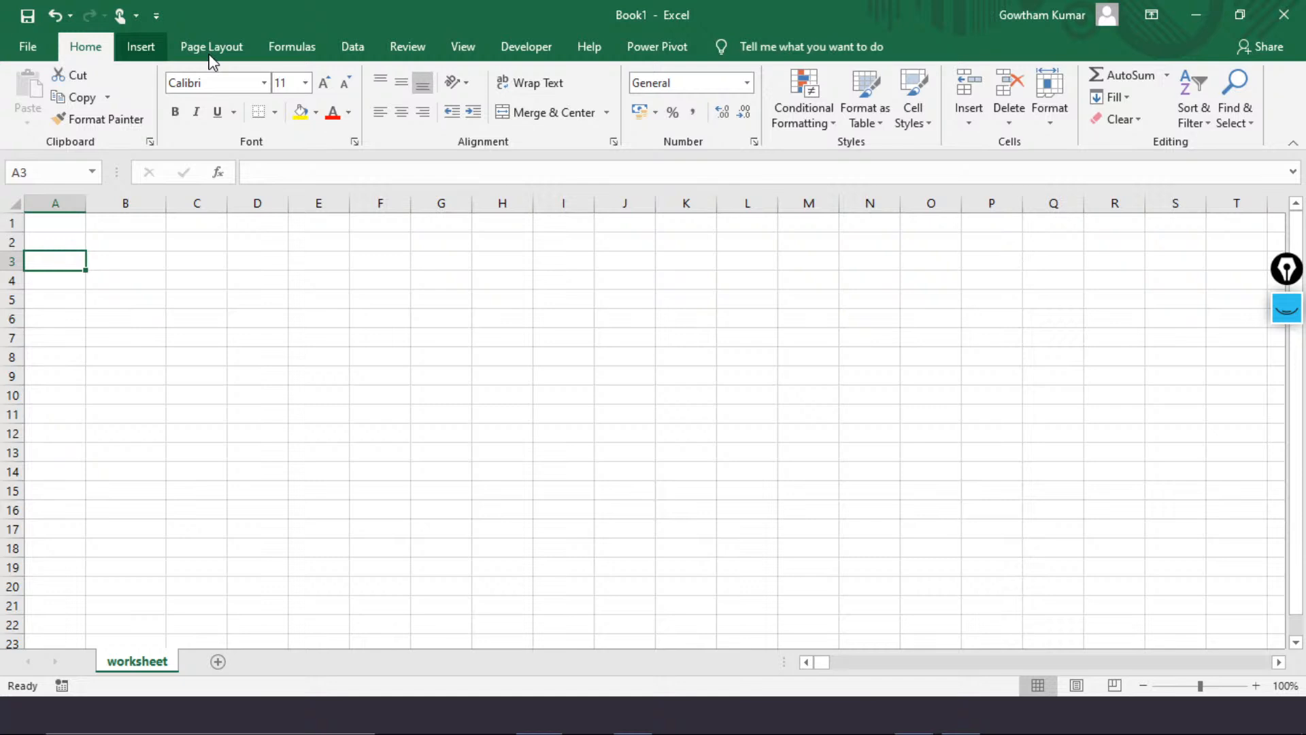
Review the ribbon commands for Insert, Formulas, Data, Review, View, Developer, Help and Power Pivot, ending on the Home commands
left_click(141, 47)
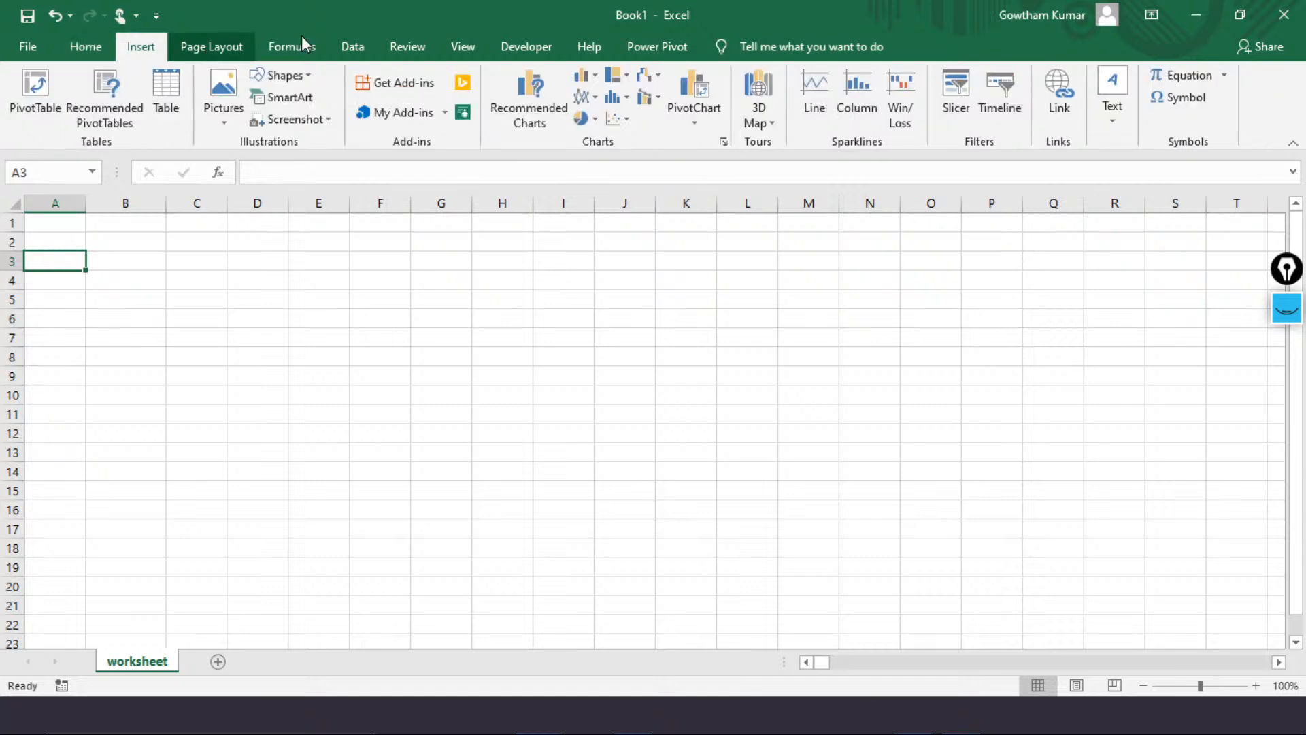
left_click(303, 49)
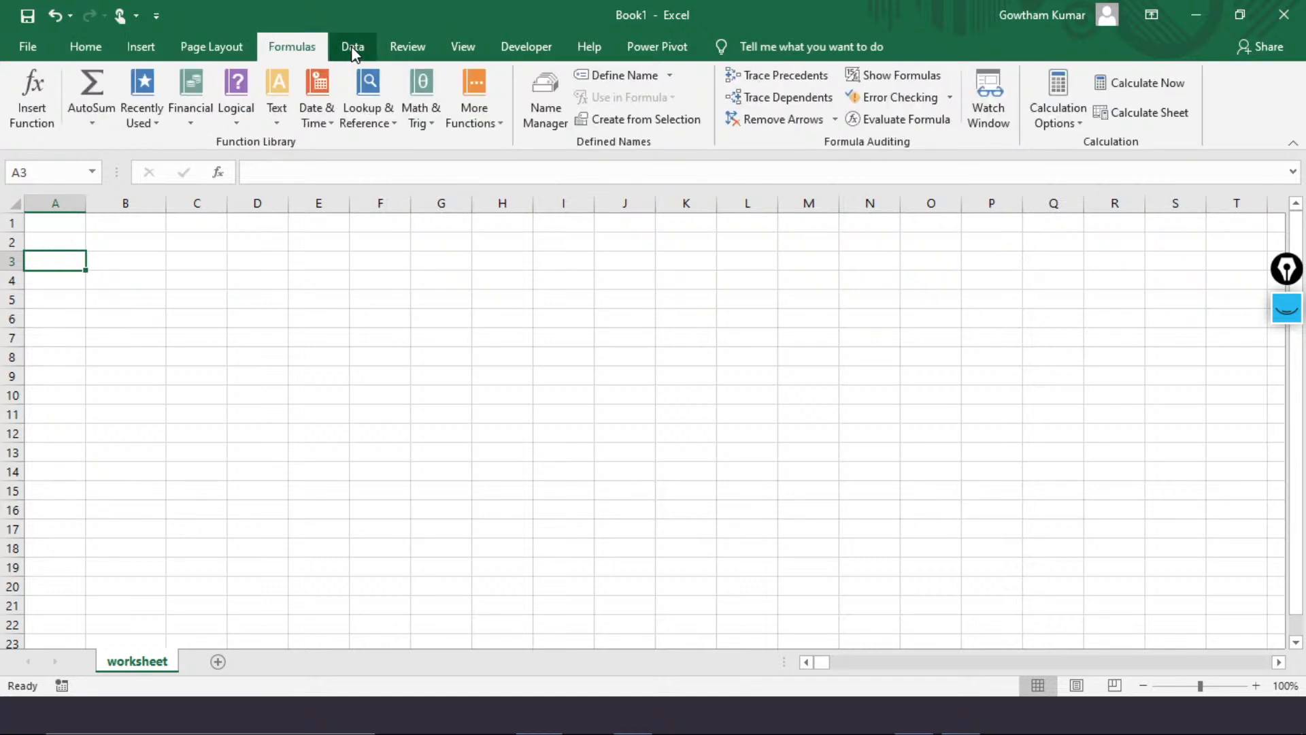
left_click(352, 49)
left_click(401, 49)
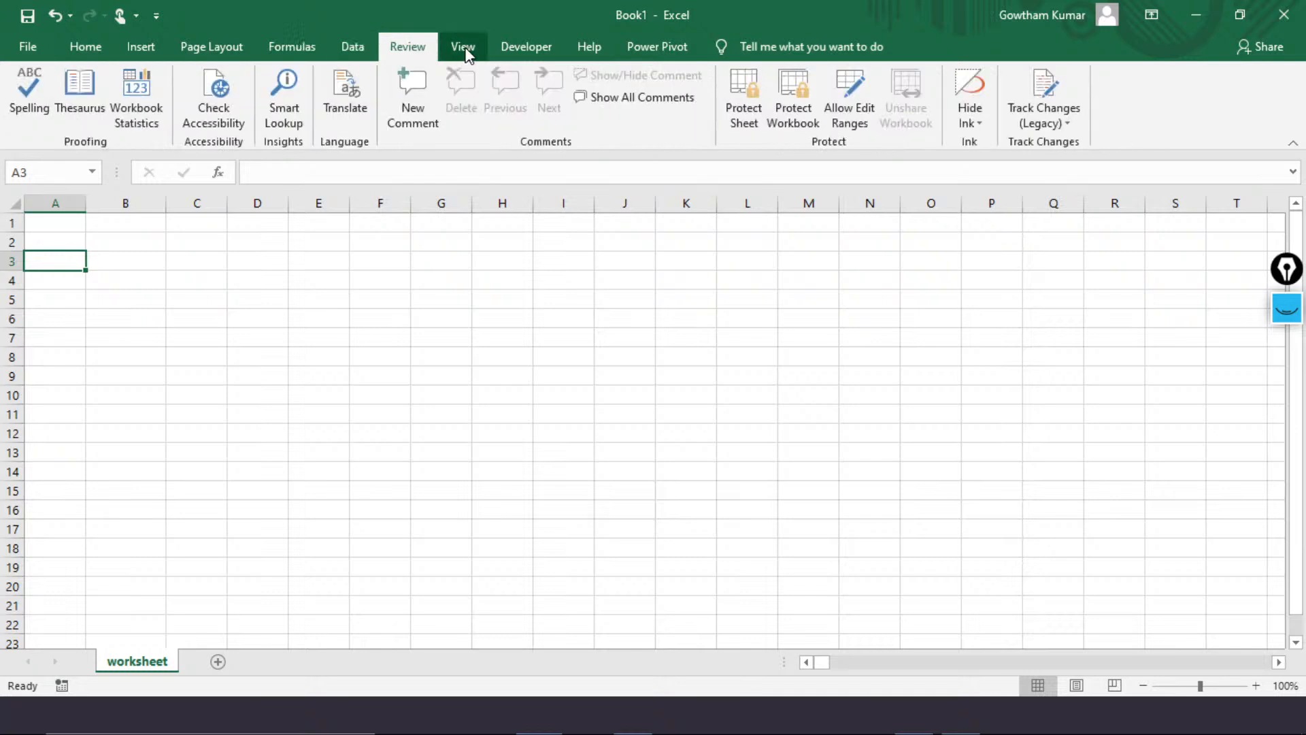
left_click(465, 49)
left_click(543, 48)
left_click(589, 48)
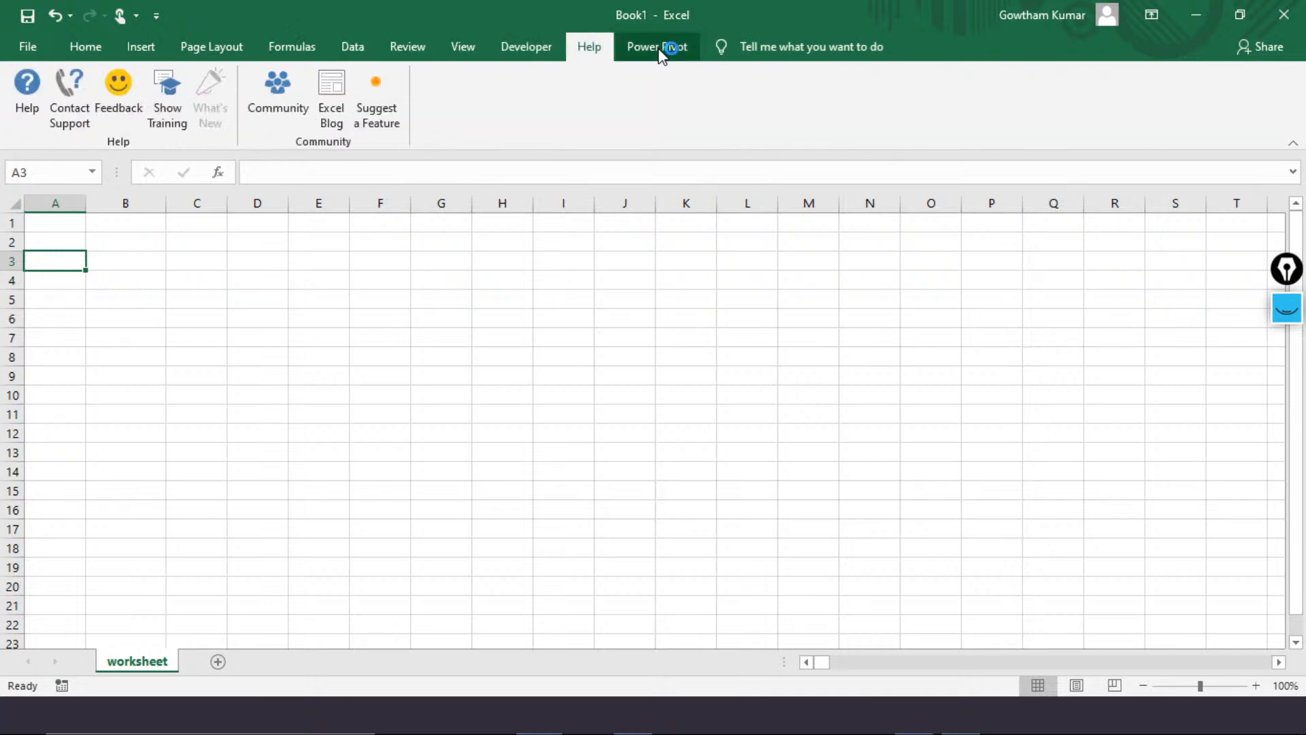
left_click(662, 52)
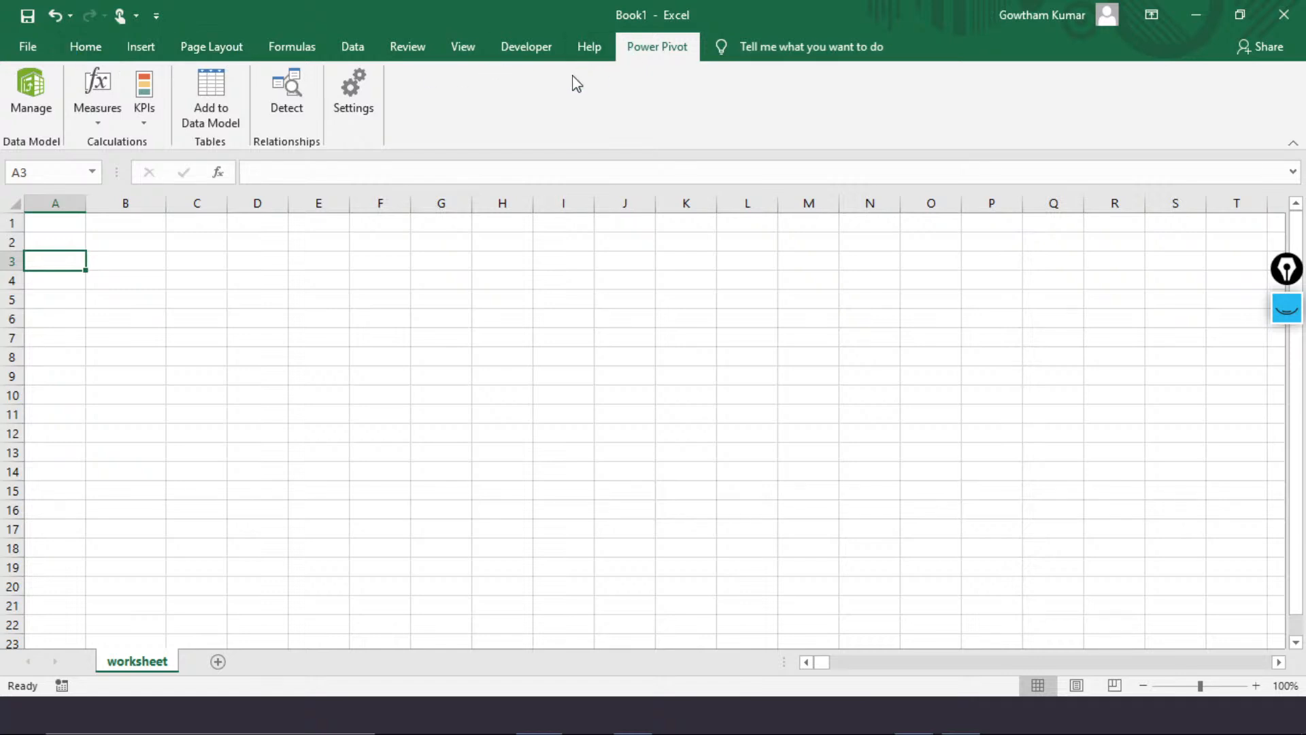
left_click(99, 50)
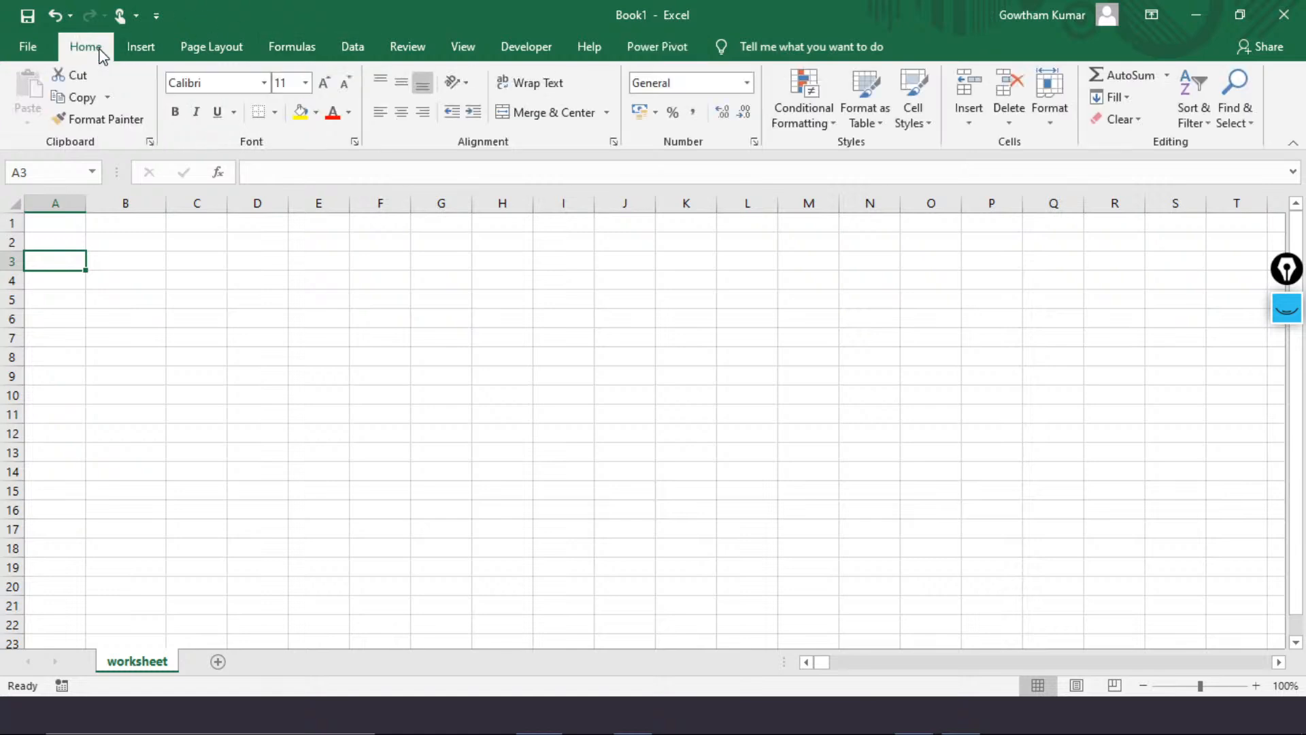
Set the screen annotation tool to draw rectangles with the thinnest line in pink
left_click(1287, 330)
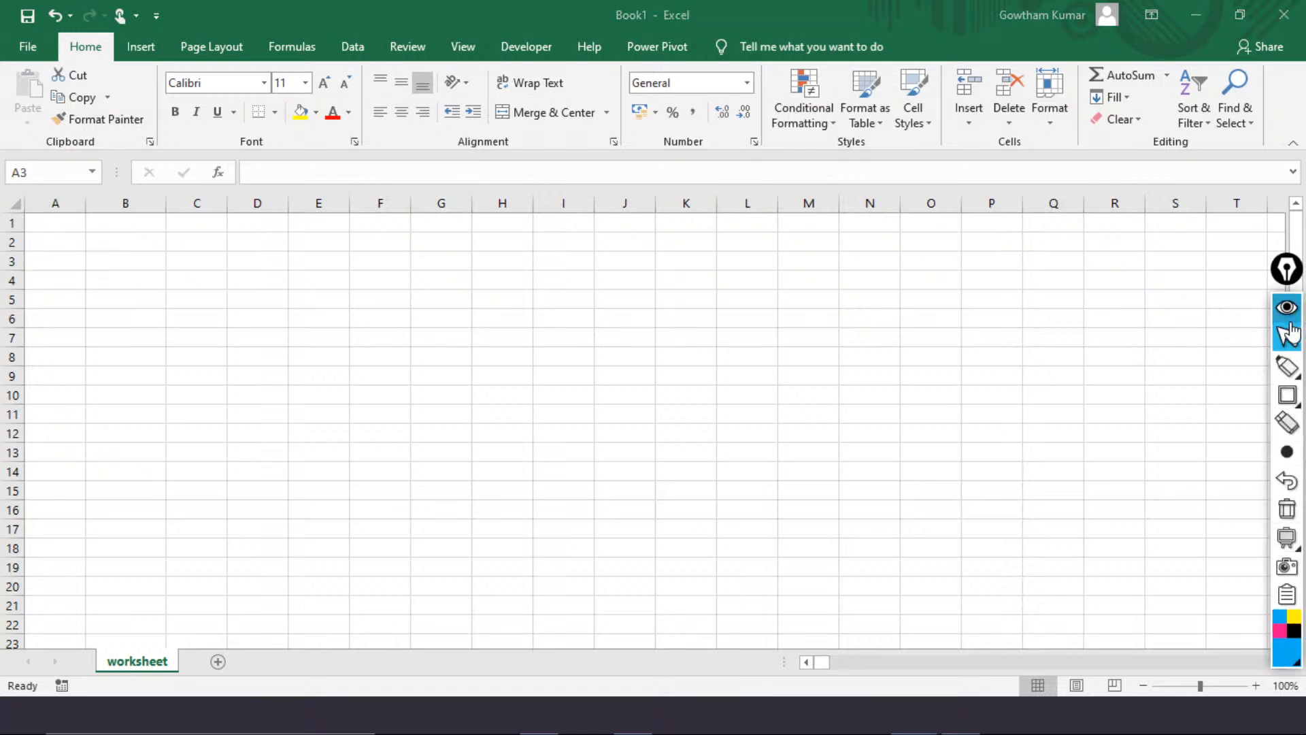
mouse_move(1287, 395)
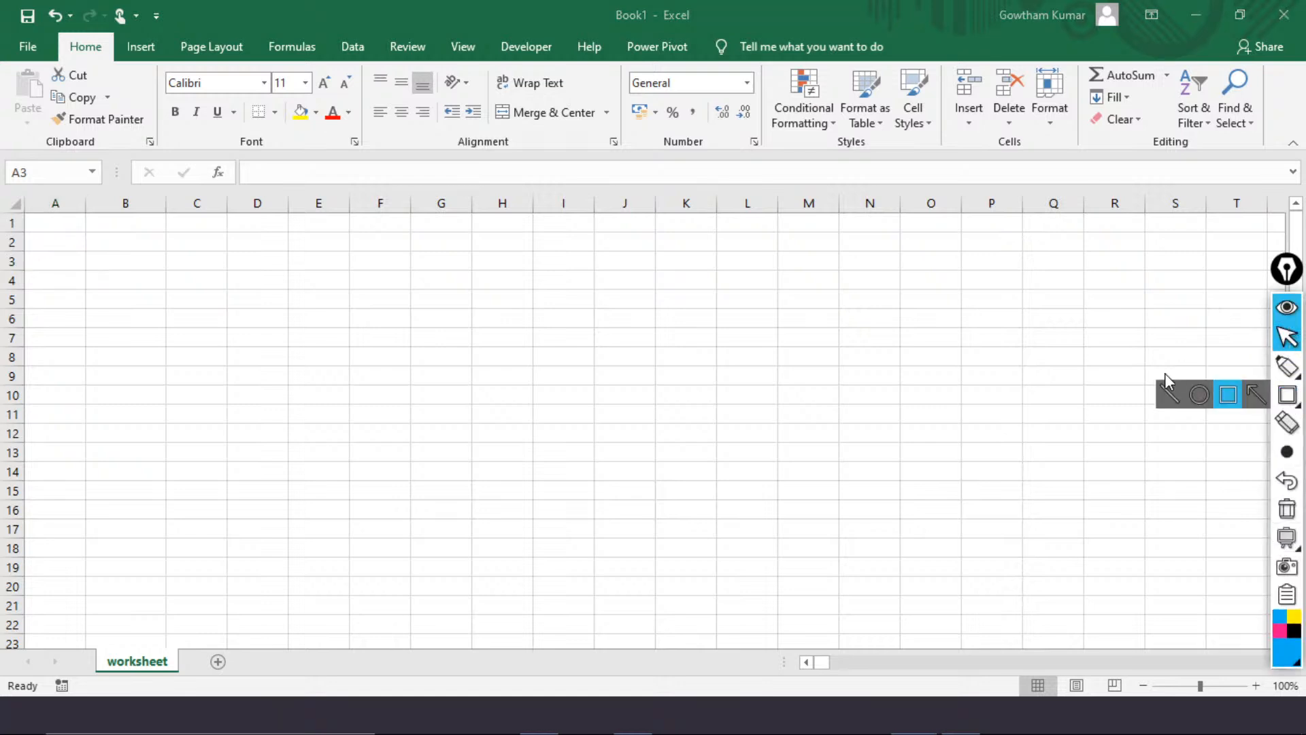
left_click(1228, 399)
mouse_move(1287, 451)
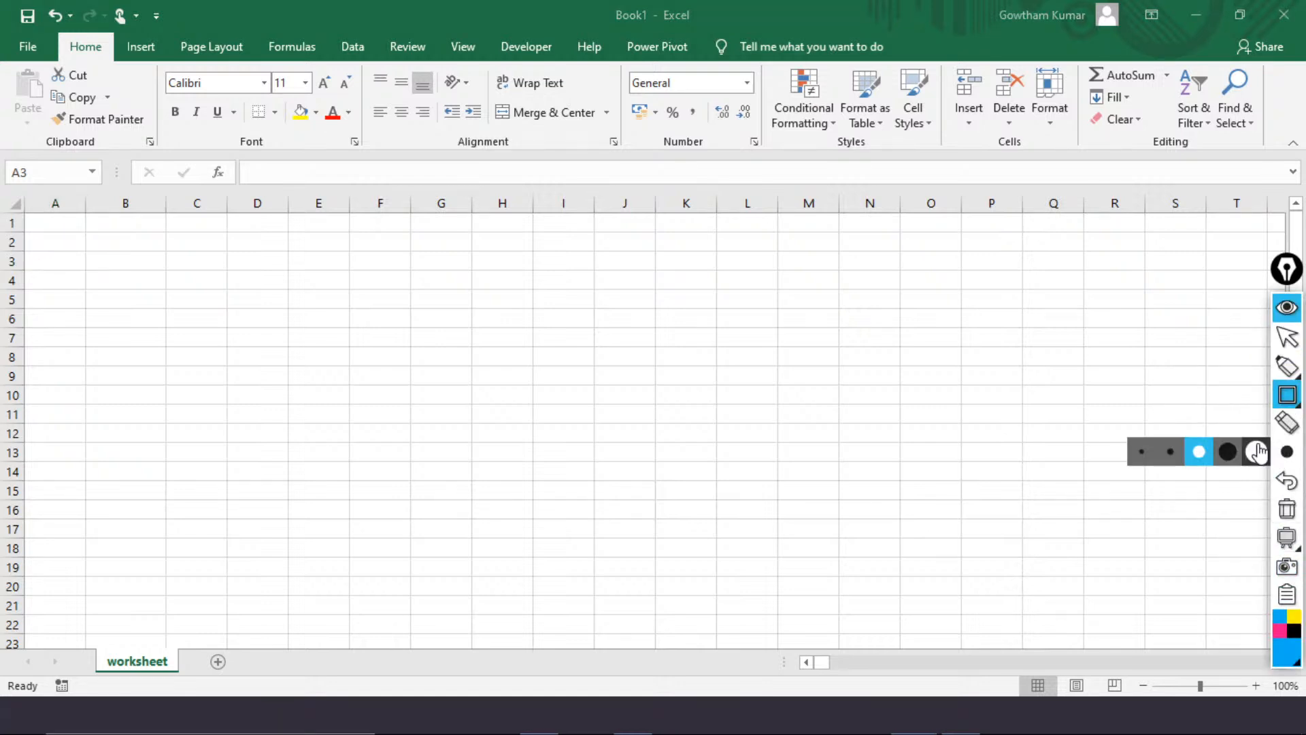
left_click(1143, 452)
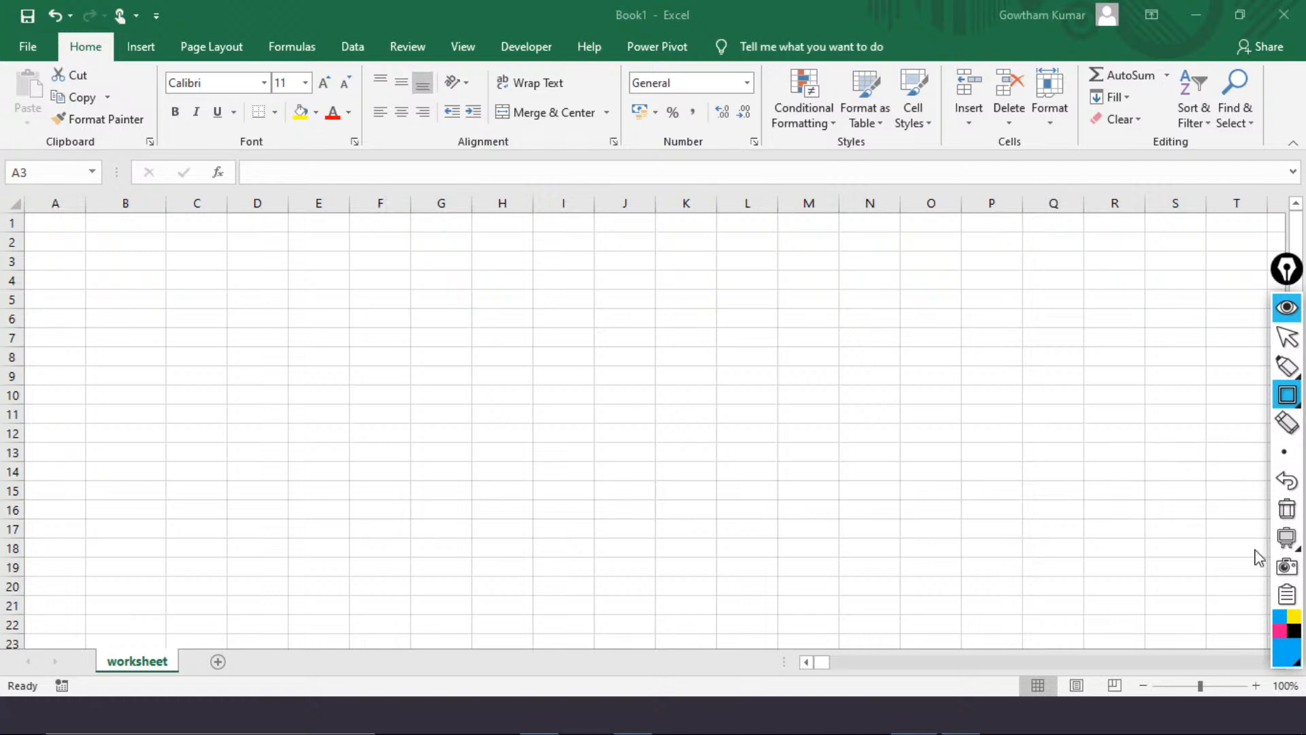
left_click(1279, 632)
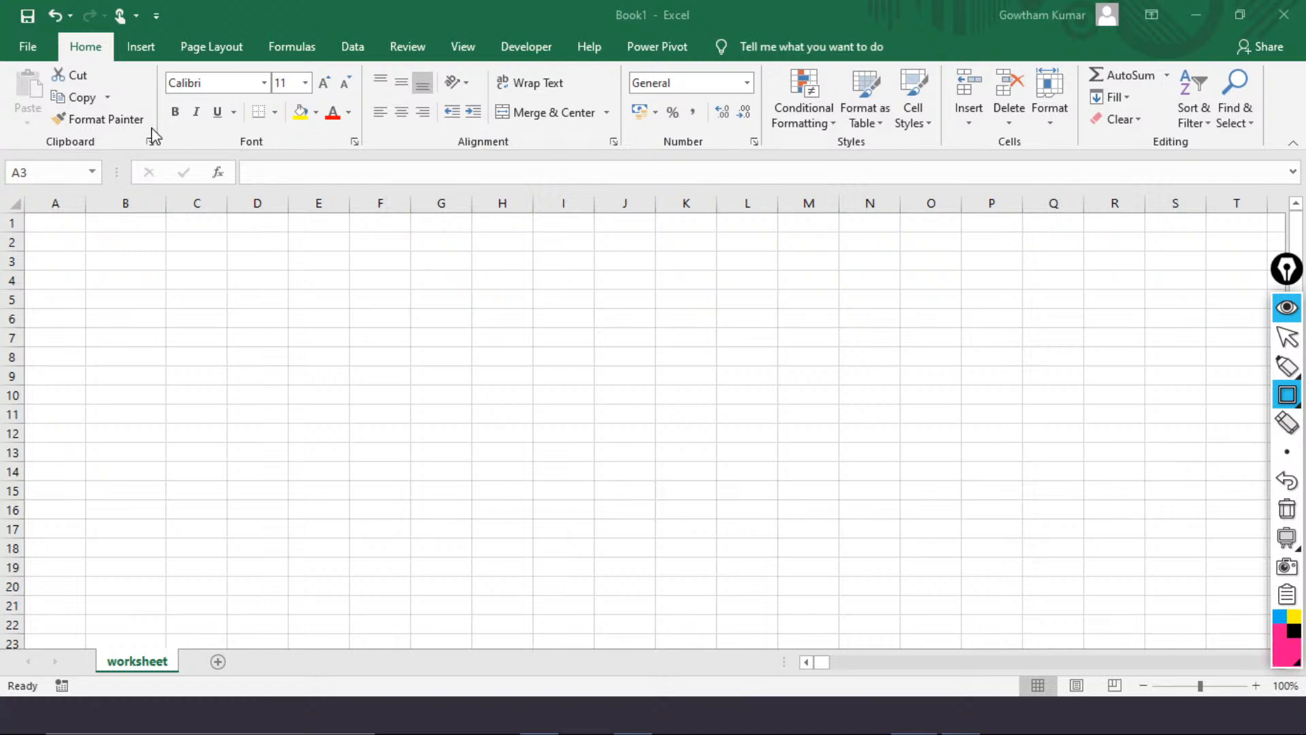
Draw pink rectangles around the Clipboard, Font, Alignment, Number, Styles, Cells and Editing command groups
mouse_move(151, 127)
left_mouse_down()
mouse_move(39, 108)
mouse_move(9, 66)
left_mouse_up()
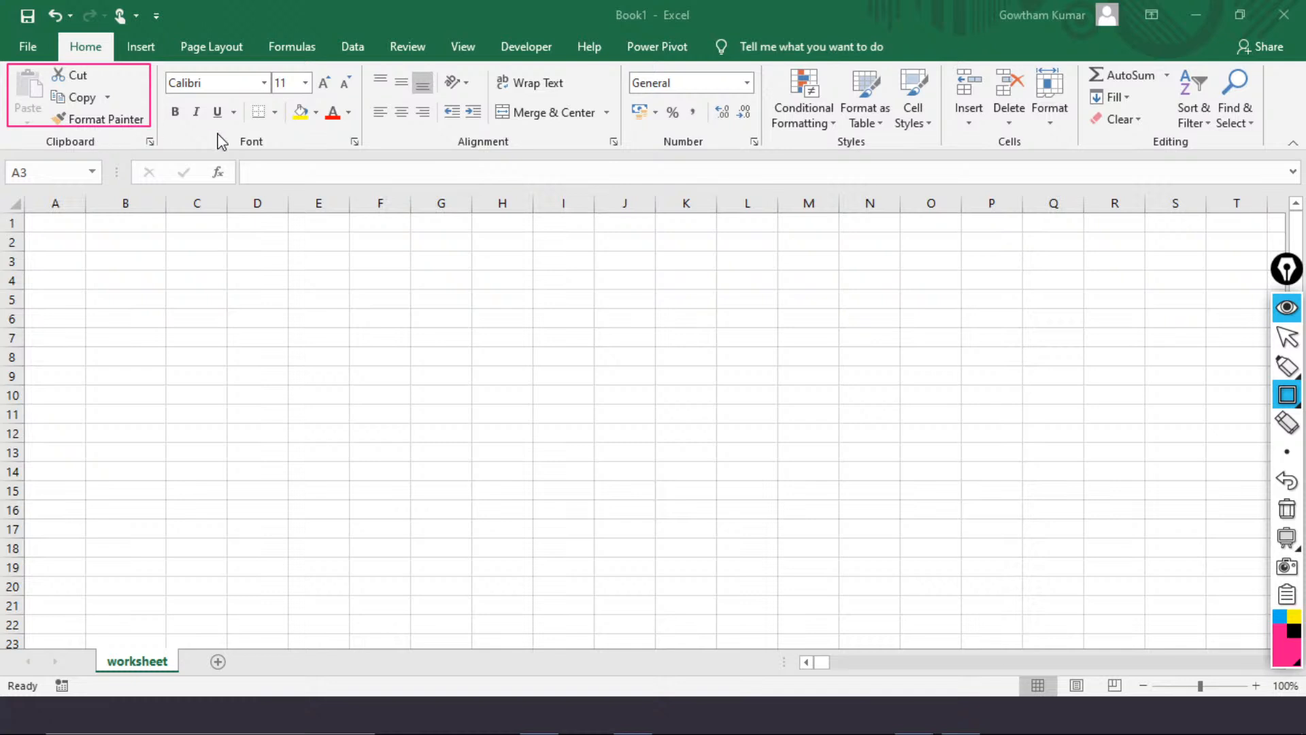
mouse_move(162, 69)
left_mouse_down()
mouse_move(193, 129)
mouse_move(366, 136)
left_mouse_up()
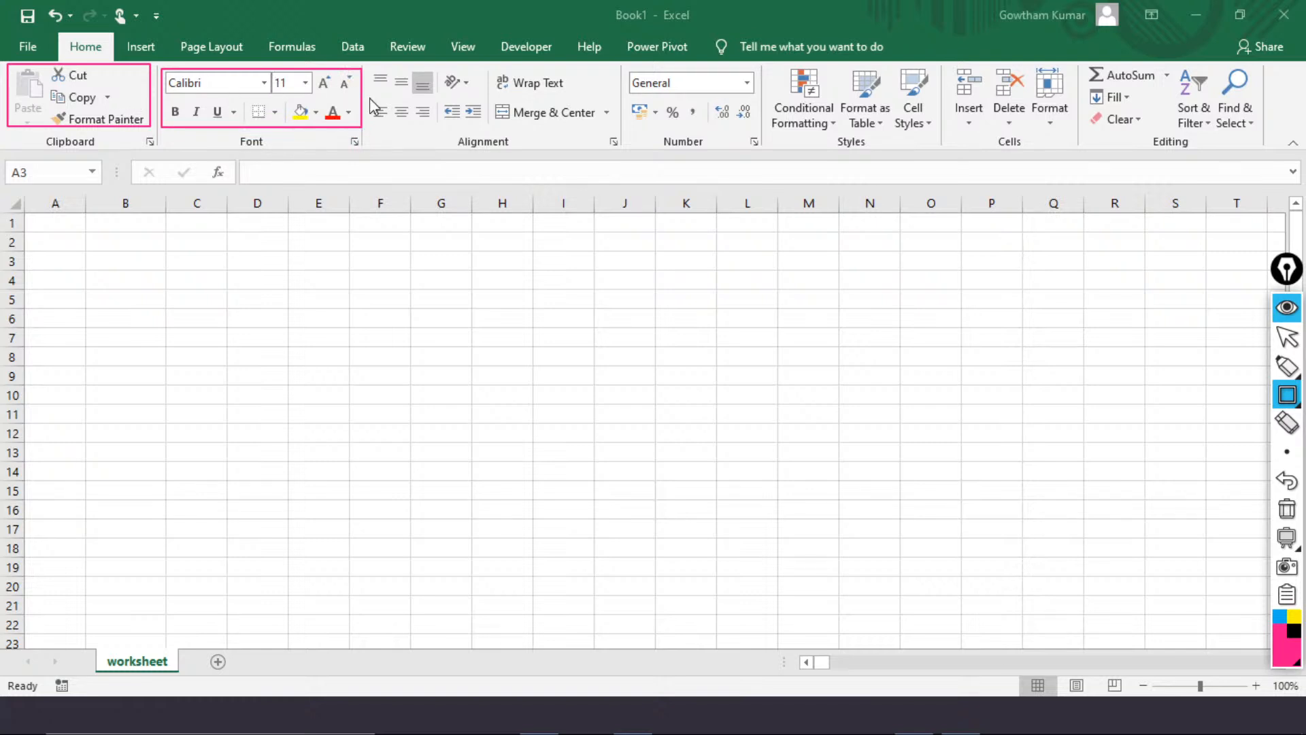
mouse_move(367, 68)
left_mouse_down()
mouse_move(401, 132)
mouse_move(618, 142)
left_mouse_up()
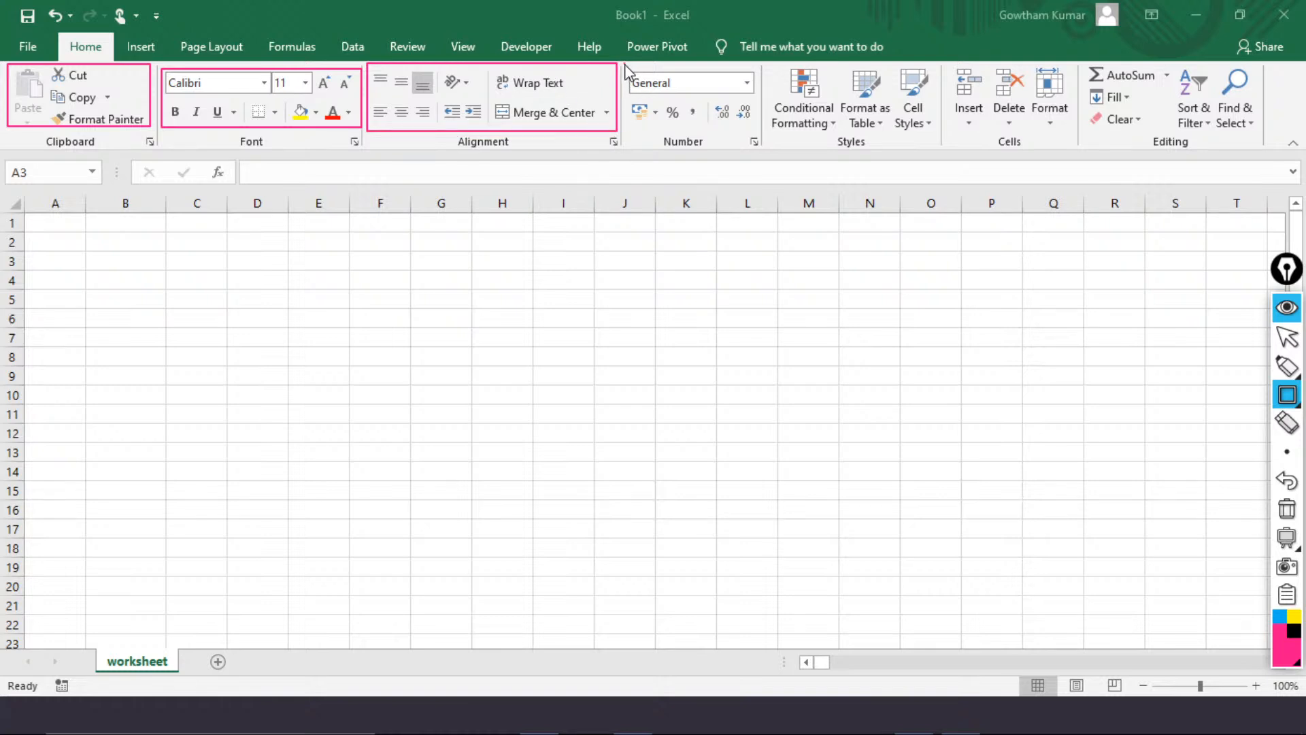
mouse_move(624, 63)
left_mouse_down()
mouse_move(632, 134)
mouse_move(768, 140)
mouse_move(761, 128)
left_mouse_up()
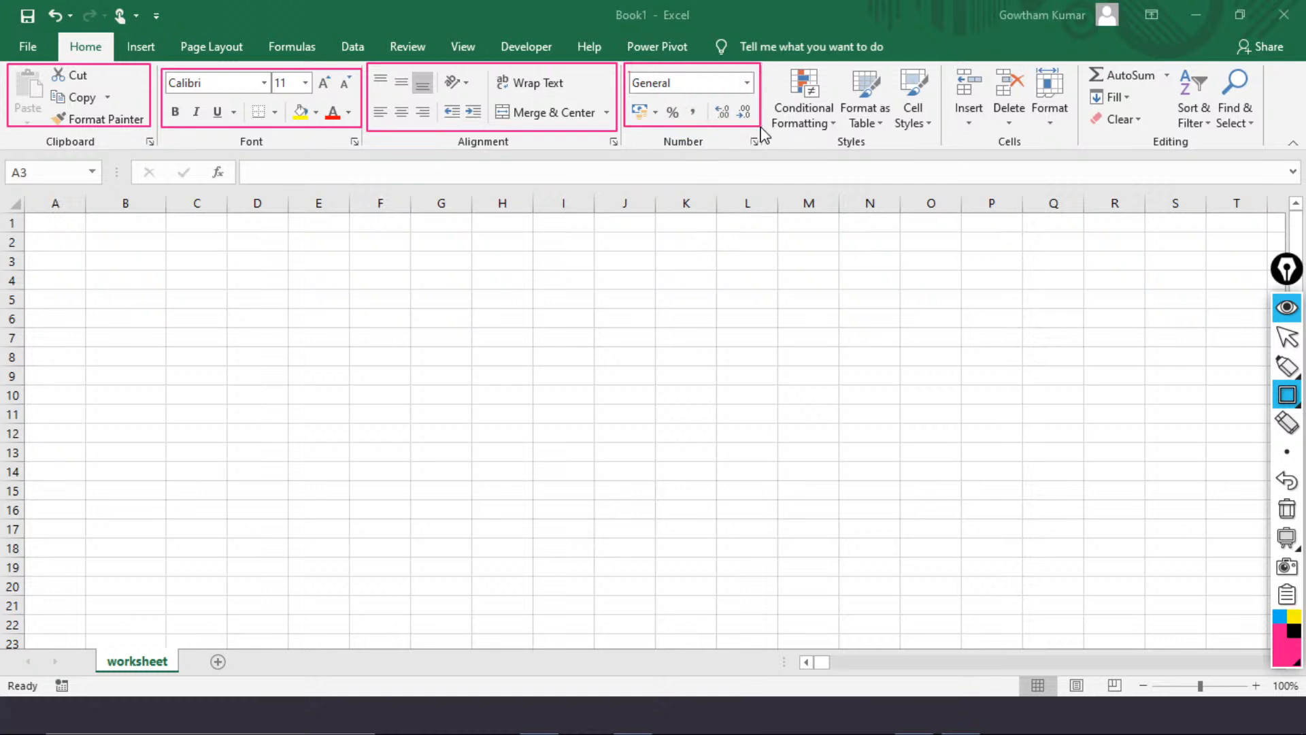
mouse_move(766, 60)
left_mouse_down()
mouse_move(769, 134)
mouse_move(946, 147)
left_mouse_up()
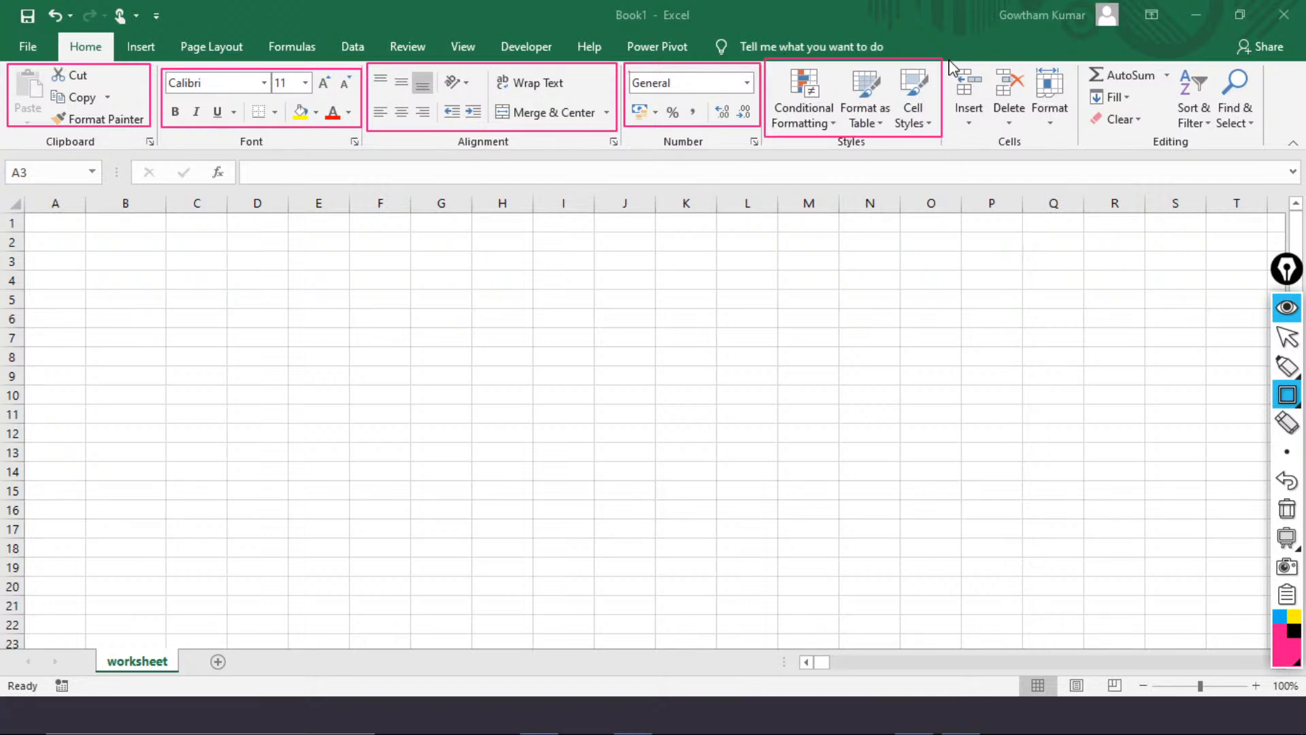
mouse_move(949, 65)
left_mouse_down()
mouse_move(957, 116)
mouse_move(1014, 136)
mouse_move(1080, 136)
left_mouse_up()
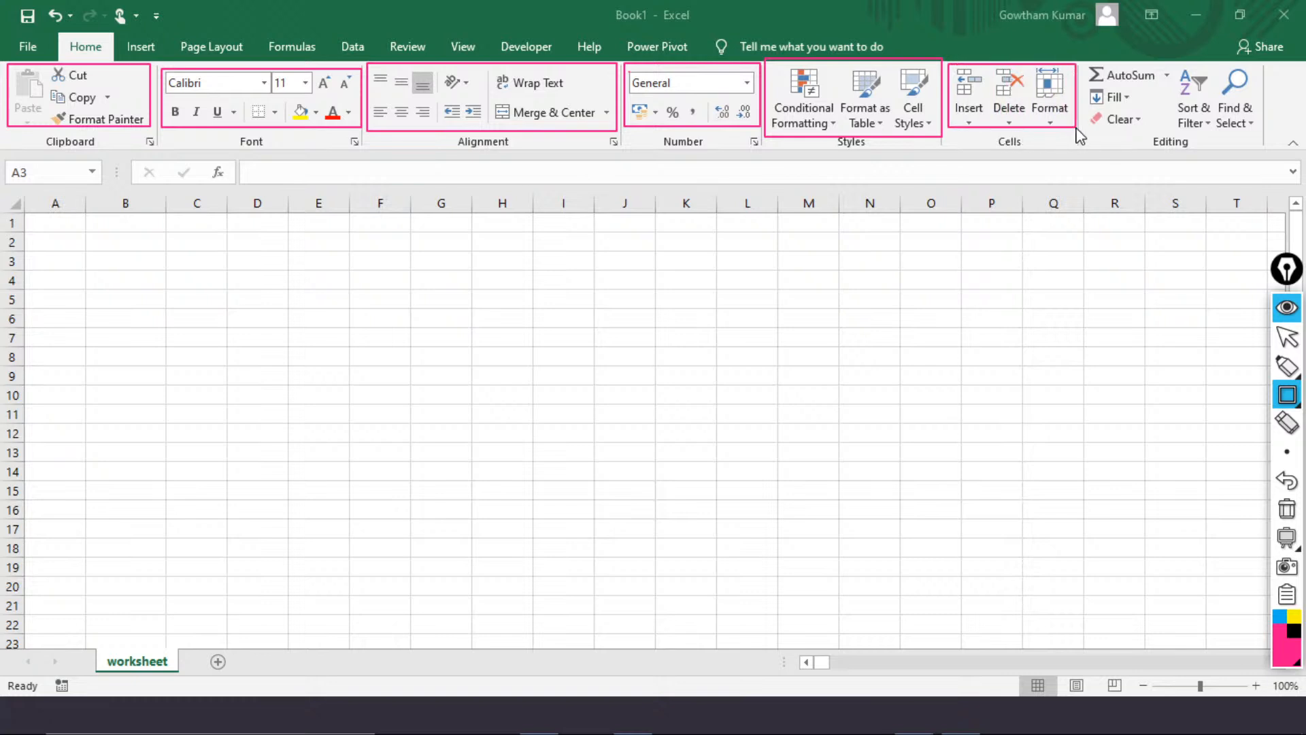
mouse_move(1086, 63)
left_mouse_down()
mouse_move(1102, 131)
mouse_move(1276, 143)
mouse_move(1267, 134)
left_mouse_up()
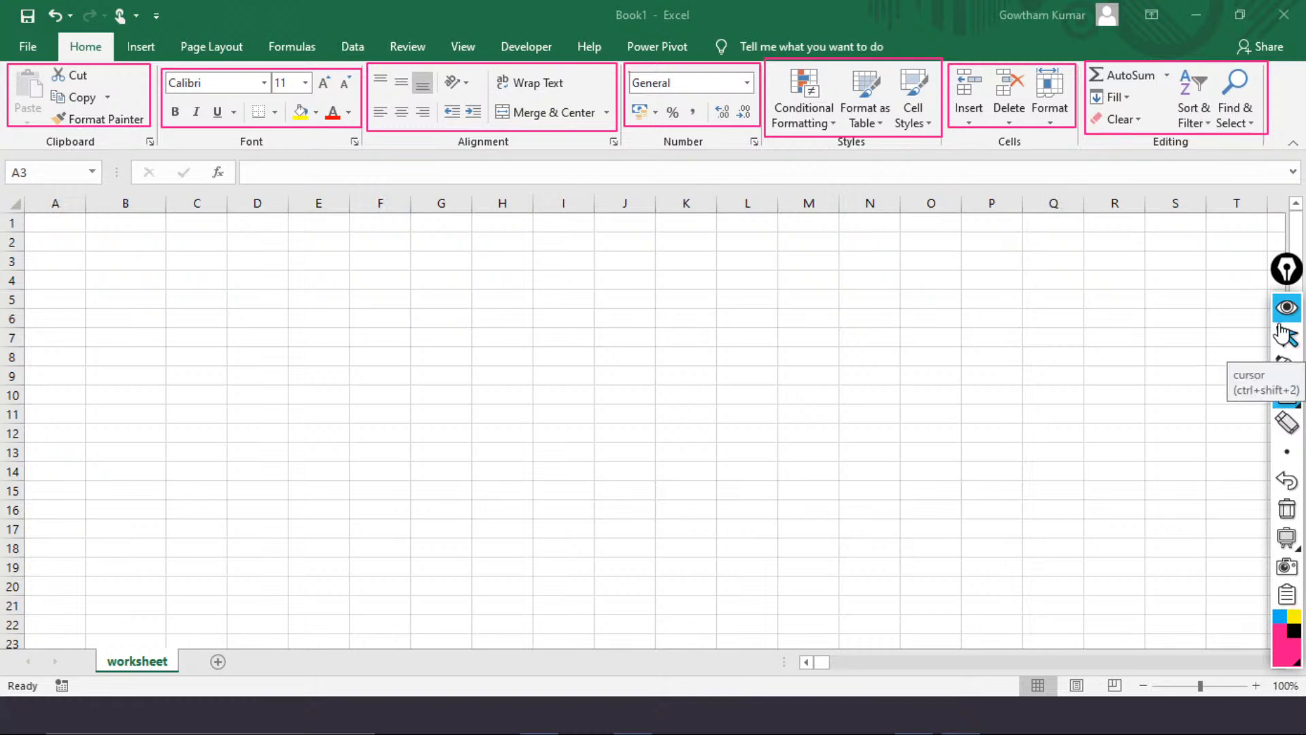
Set the screen annotation tool to write text in orange at the second-smallest size
left_click(1257, 366)
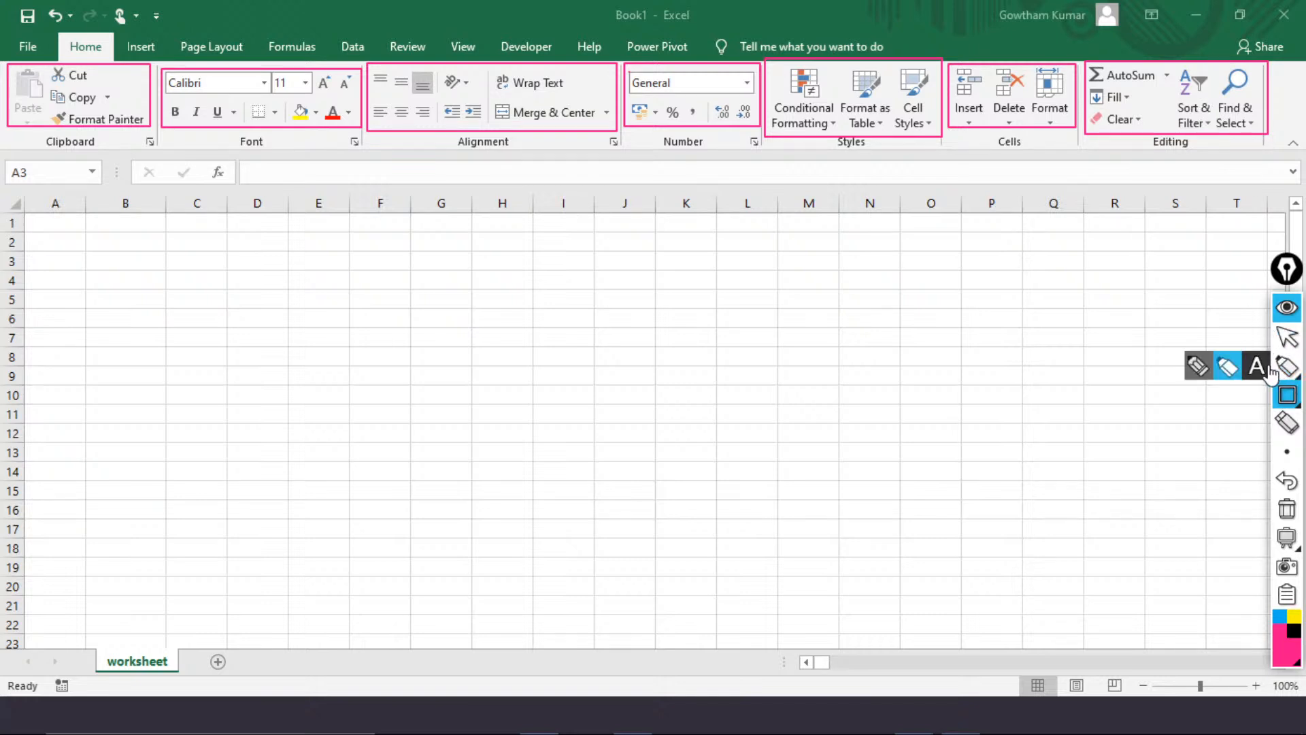
left_click(1292, 619)
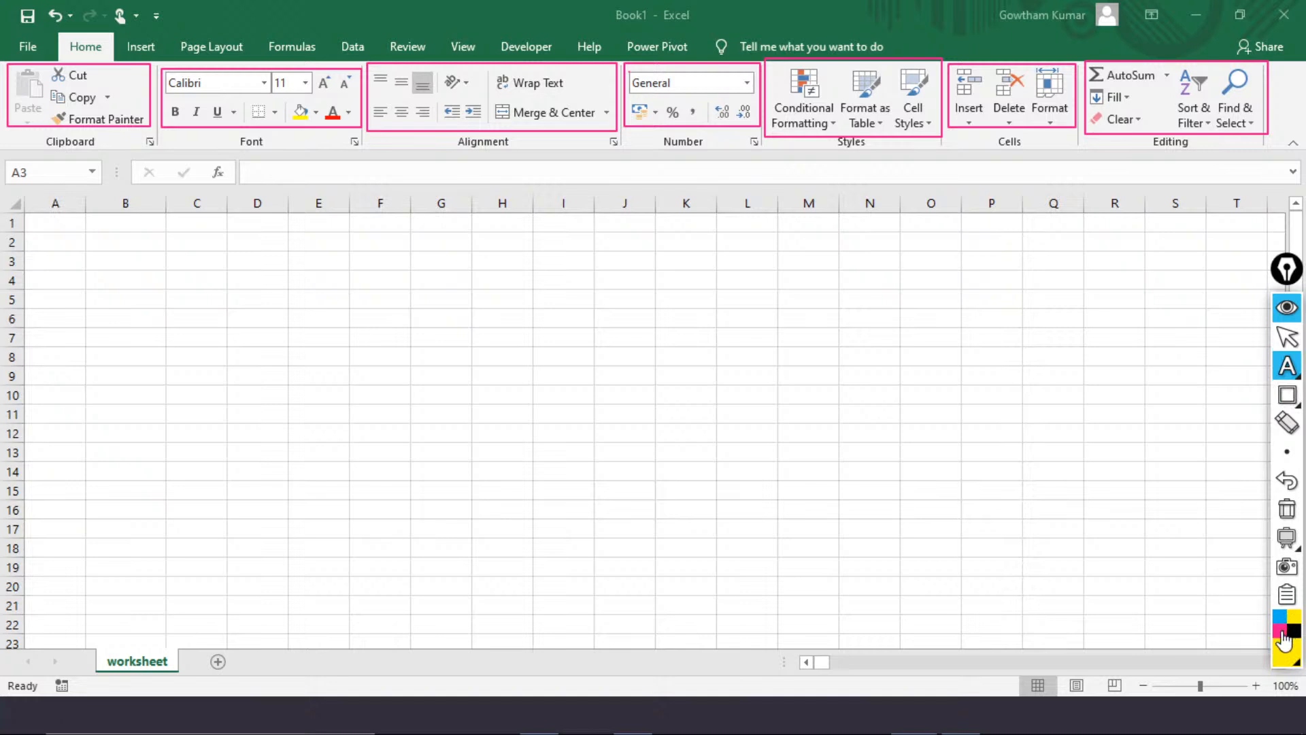
left_click(1286, 663)
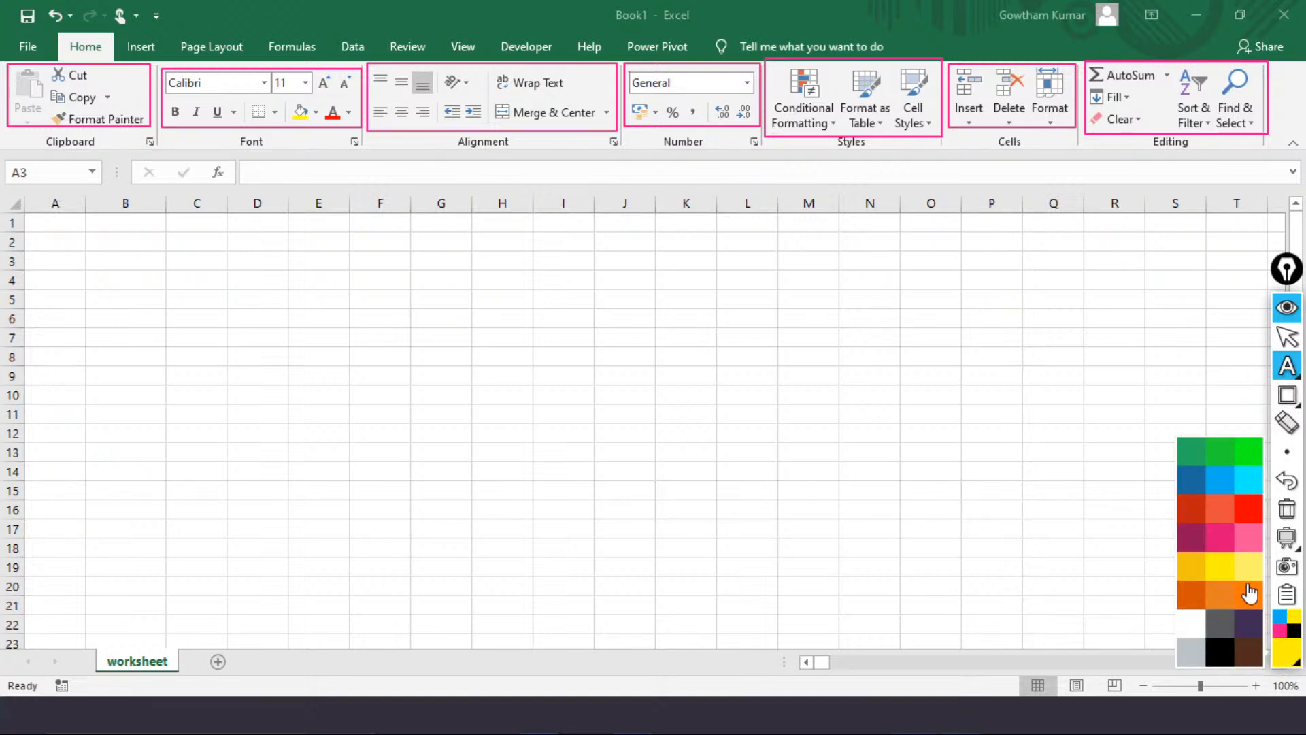
left_click(1250, 594)
left_click(1286, 451)
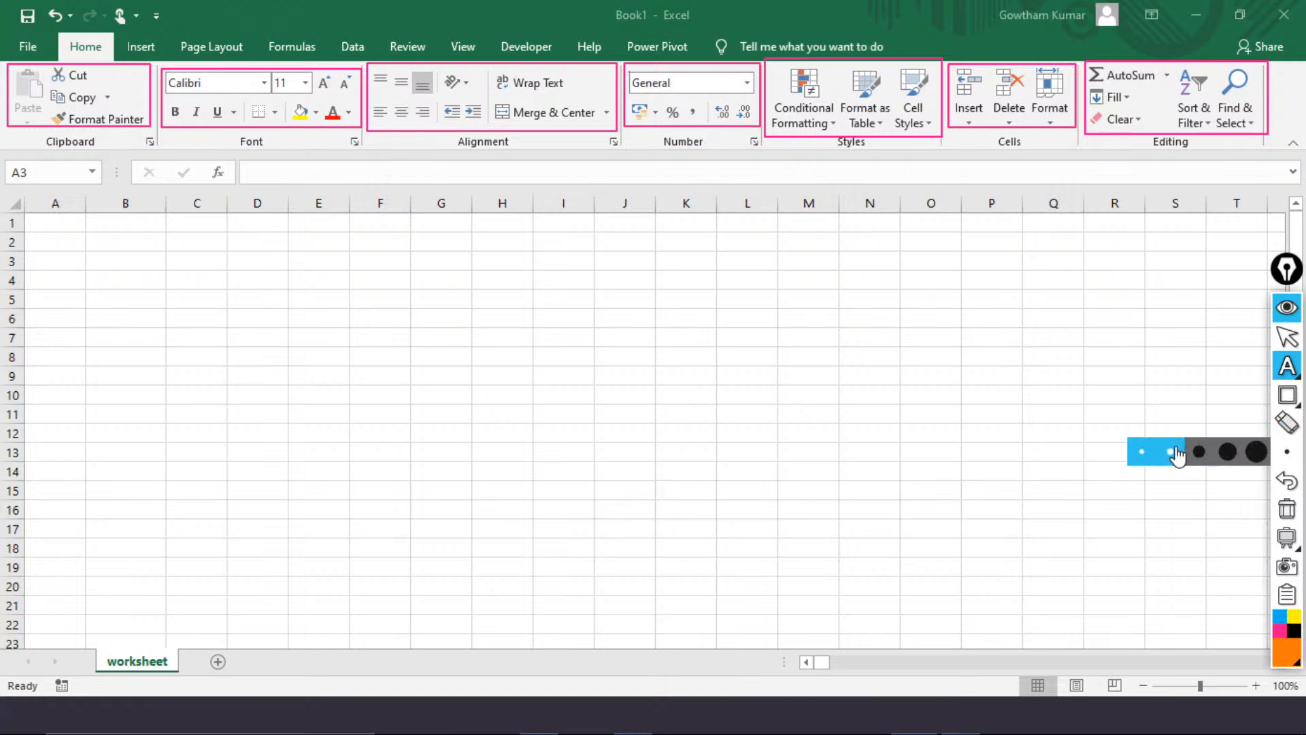
left_click(1173, 452)
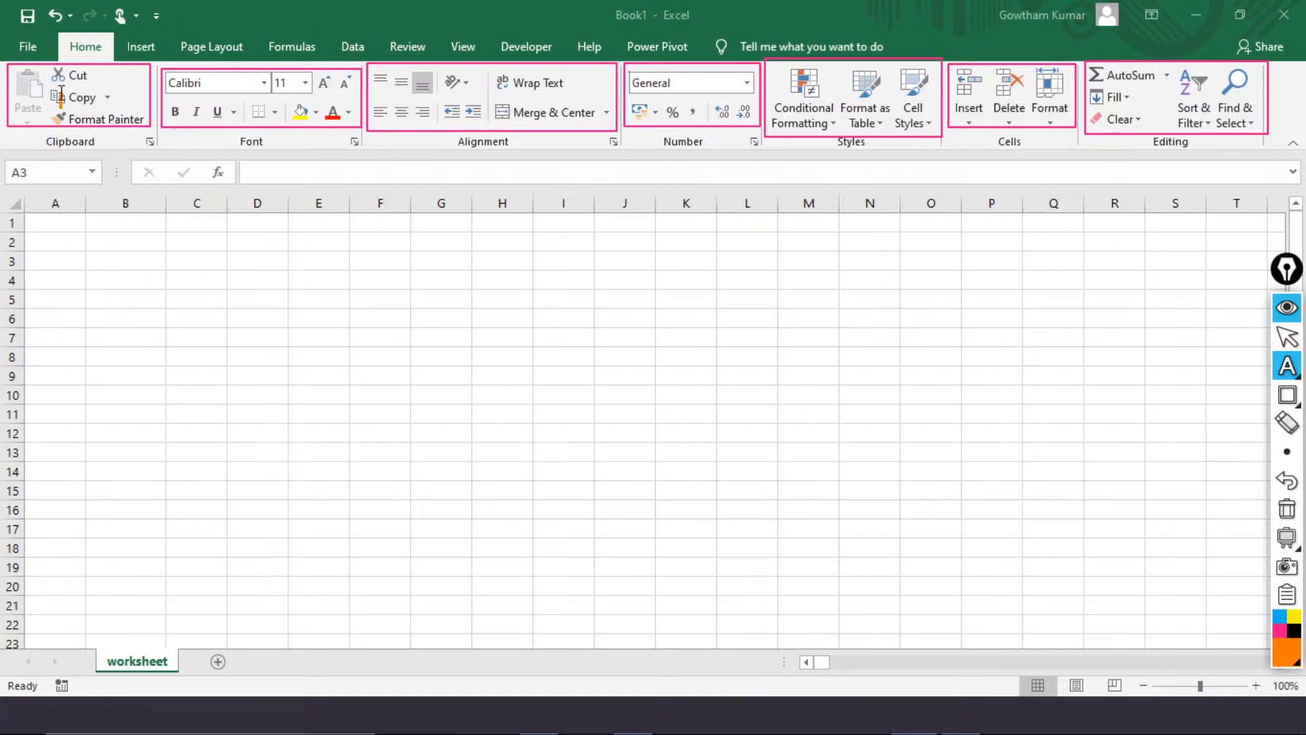
Write the annotation label "Cut, copy, Paste" over the Clipboard group and select its text
left_click(33, 87)
type("Cut, copy")
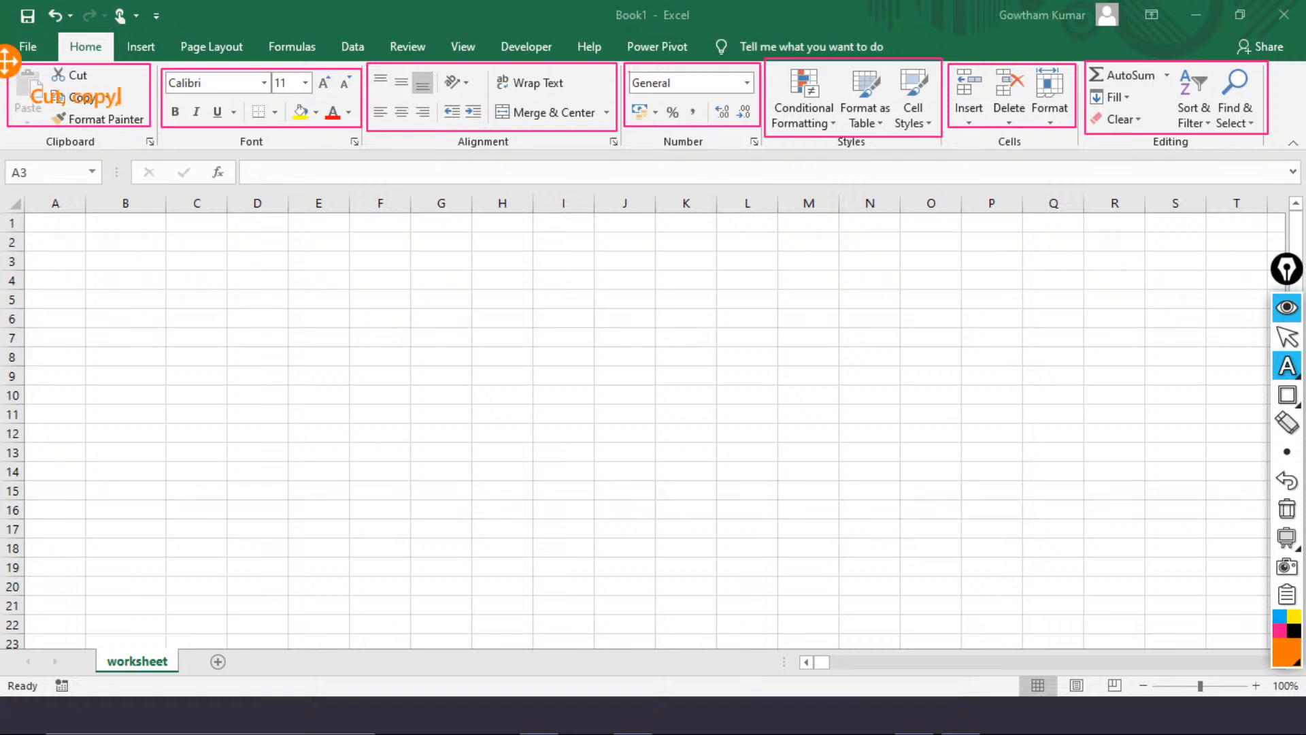
type("!, Paste")
key("ctrl+a")
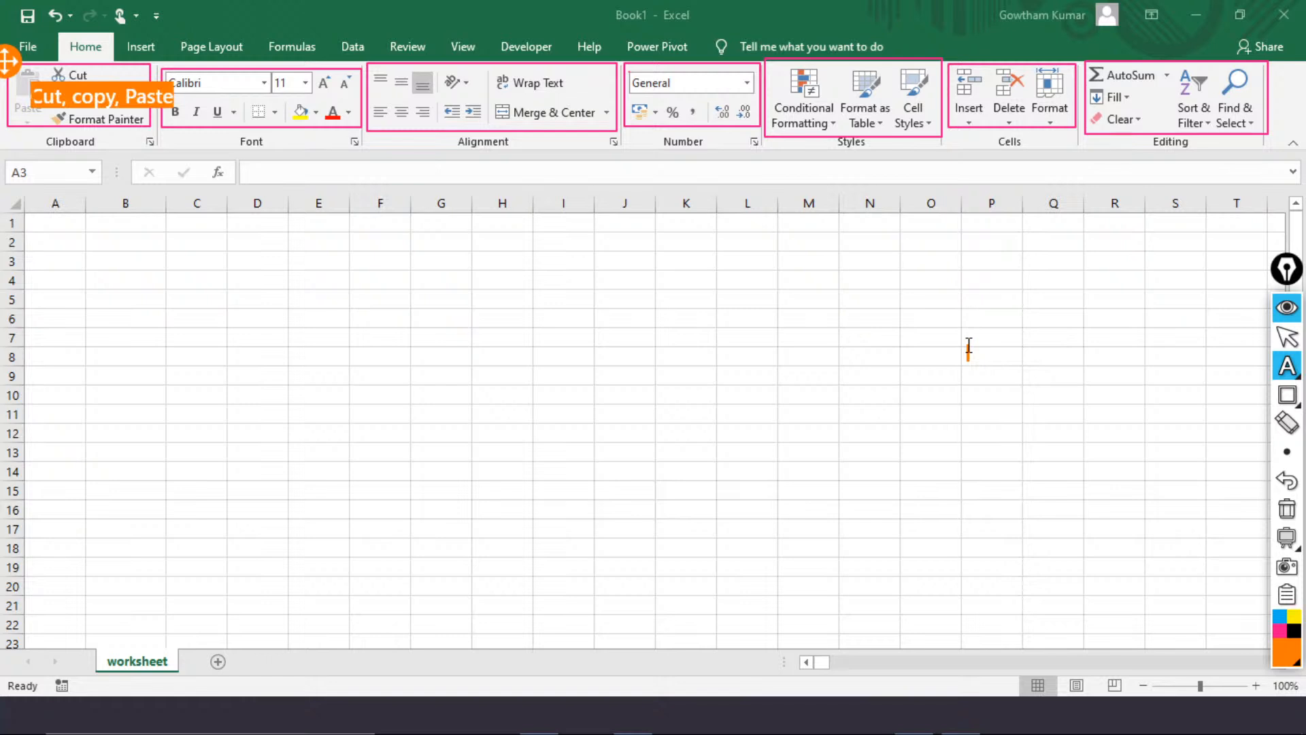
Replace the Clipboard annotation with the label "Cut, Copy , Paste" in the smallest text size
left_click(1150, 452)
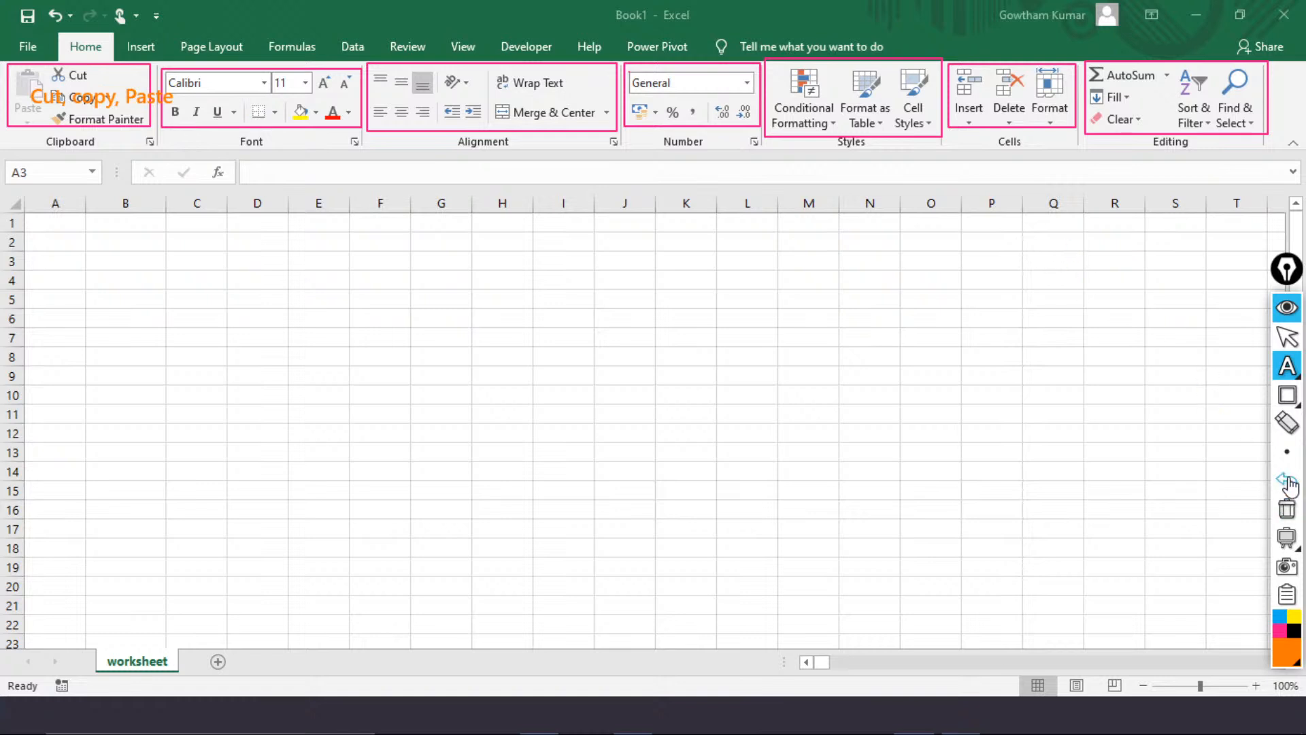
left_click(1287, 509)
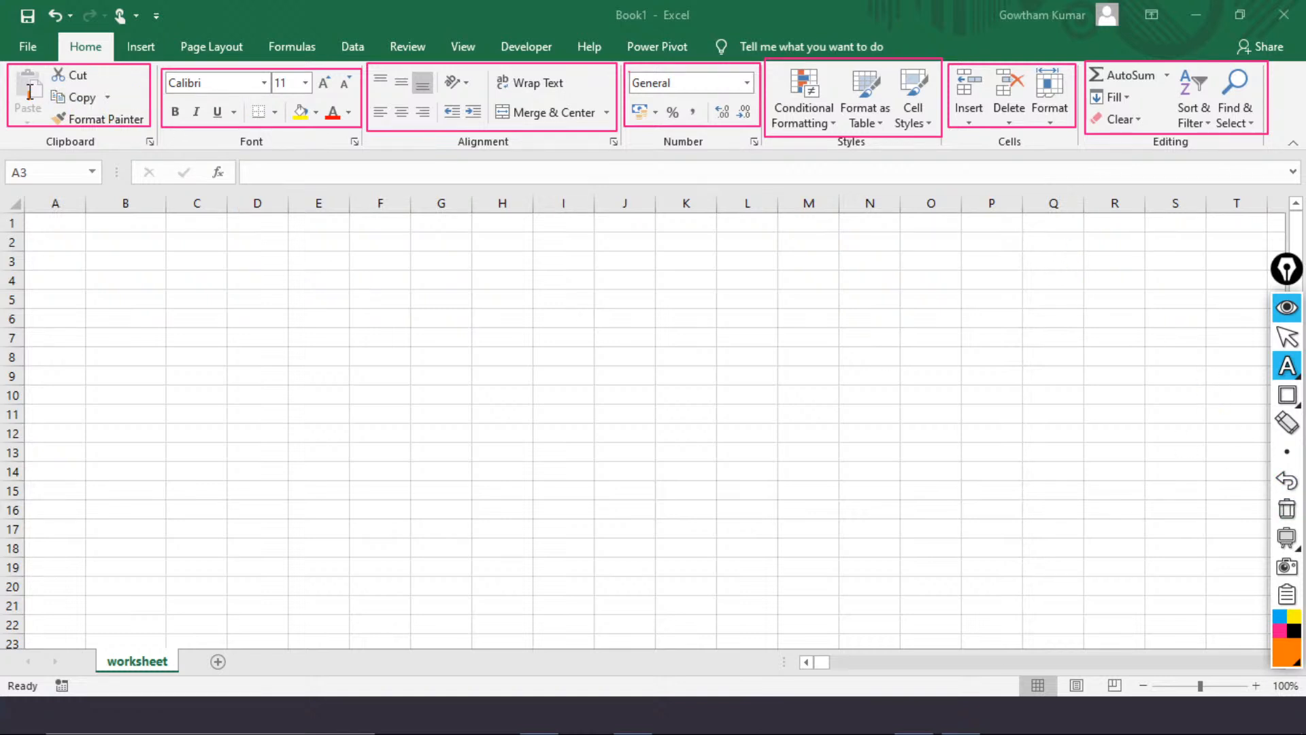
left_click(29, 90)
type("Cut, Copy , Paste")
key("ctrl+a")
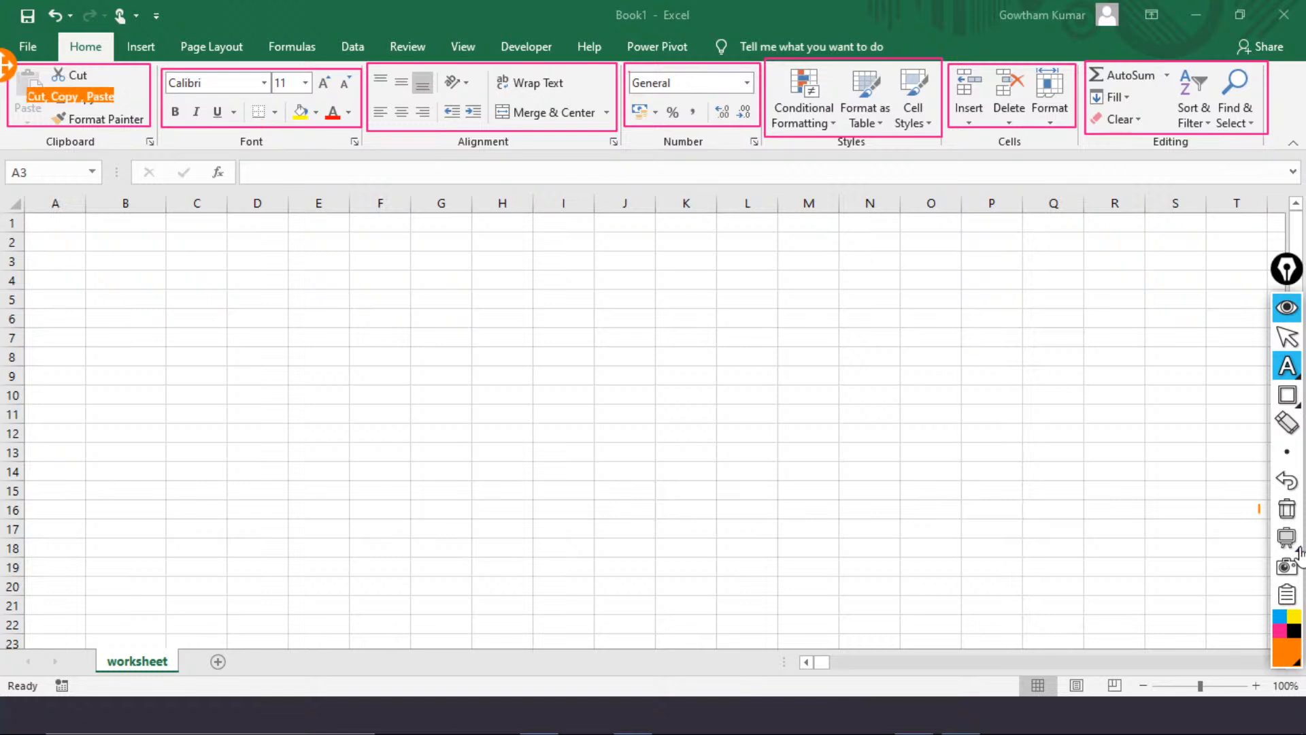
Change the annotation text colour to red and place the text cursor beside the Clipboard label
left_click(1295, 652)
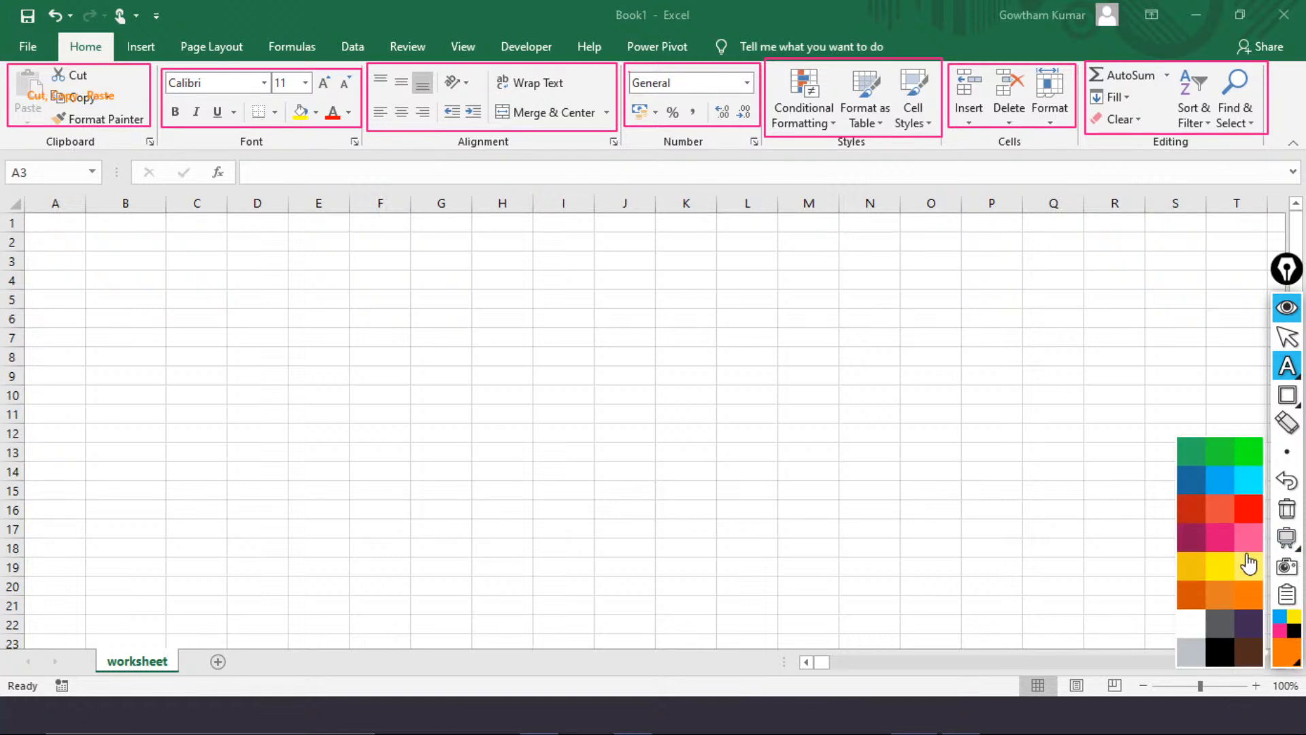
left_click(1251, 504)
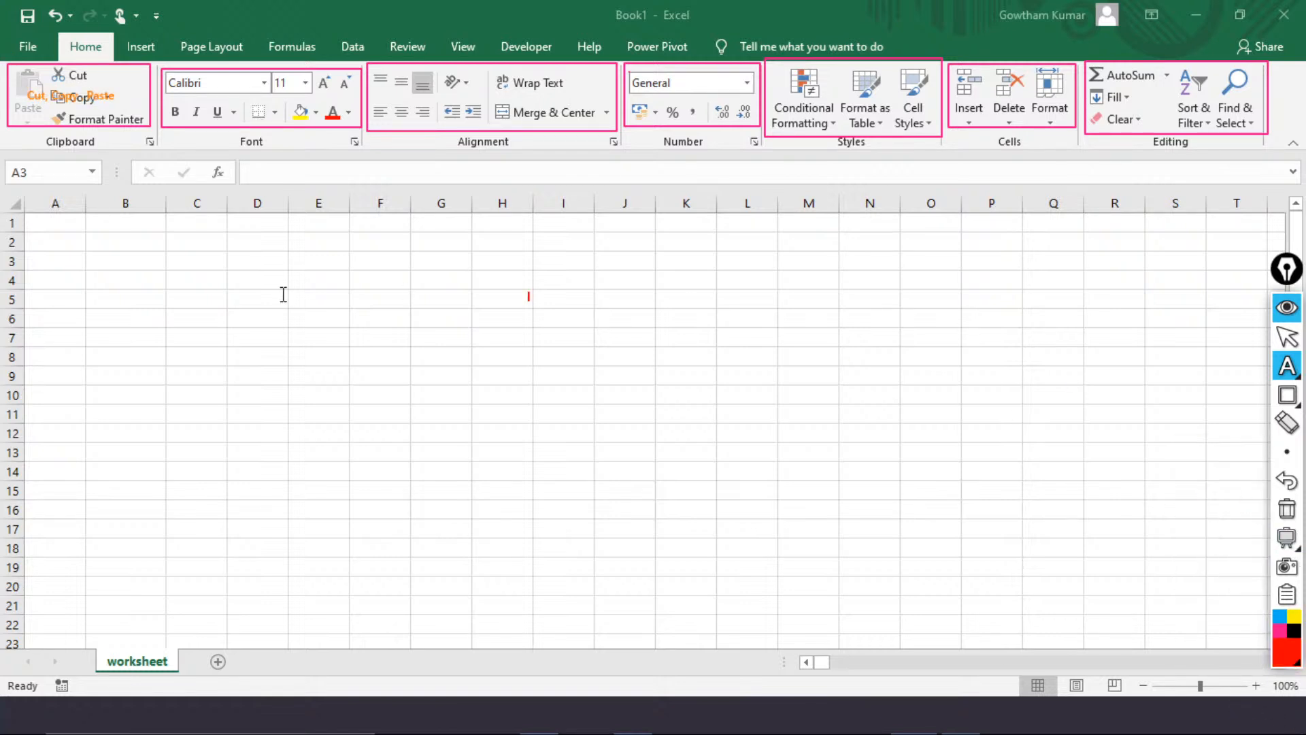
left_click(134, 95)
Remove the Clipboard label and all rectangles from the screen, and return the annotation tool to the normal cursor
left_click(1286, 481)
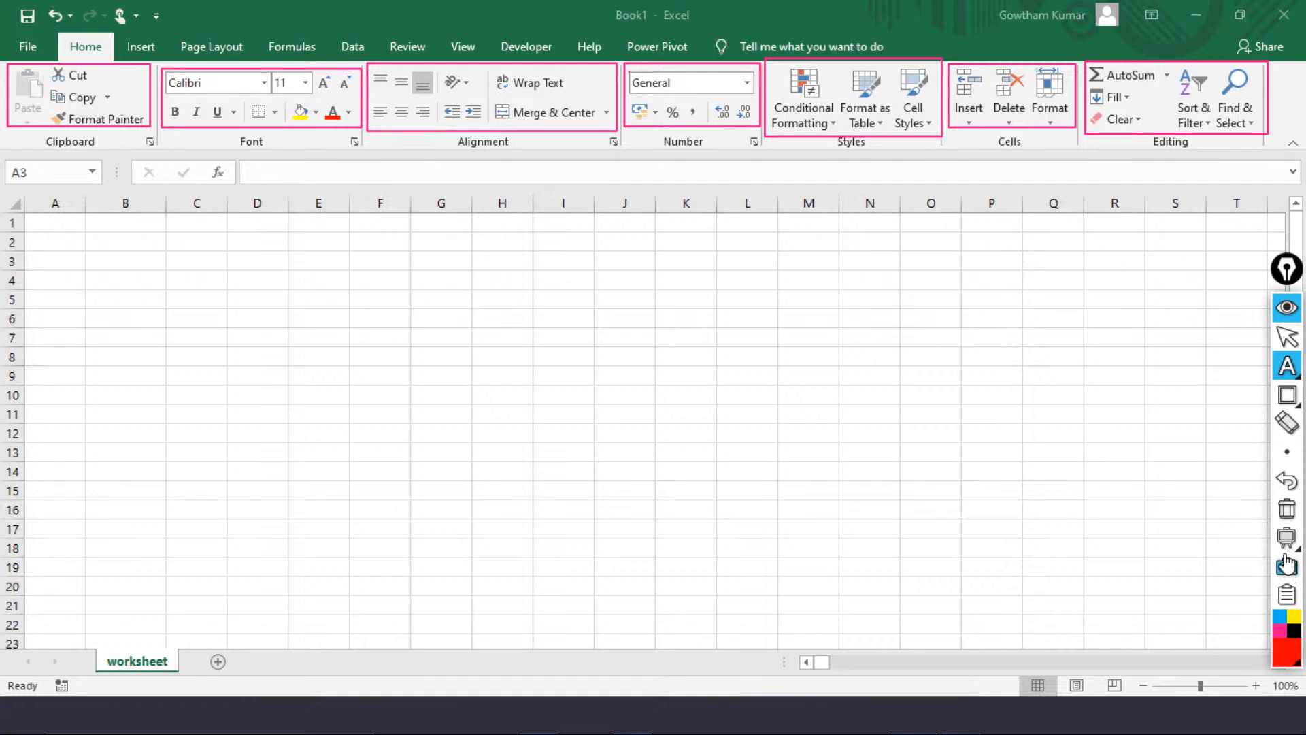
left_click(1287, 509)
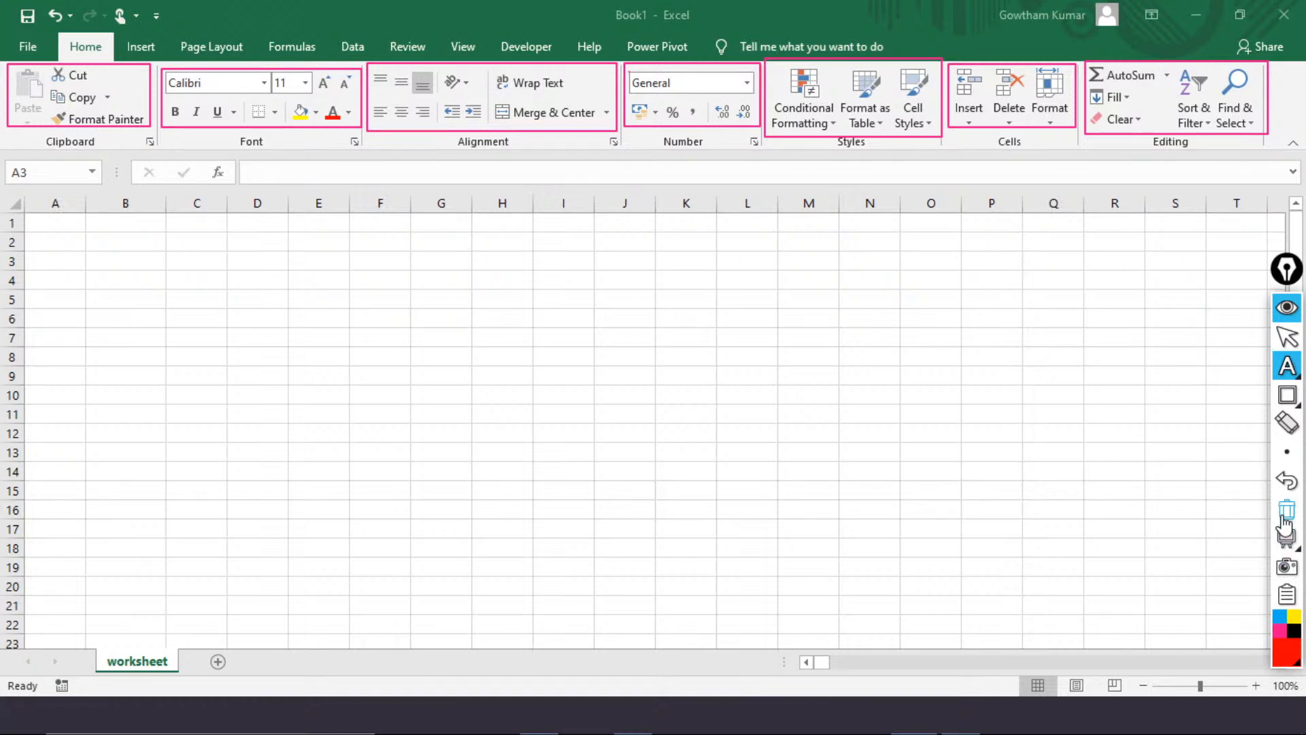
left_click(1288, 338)
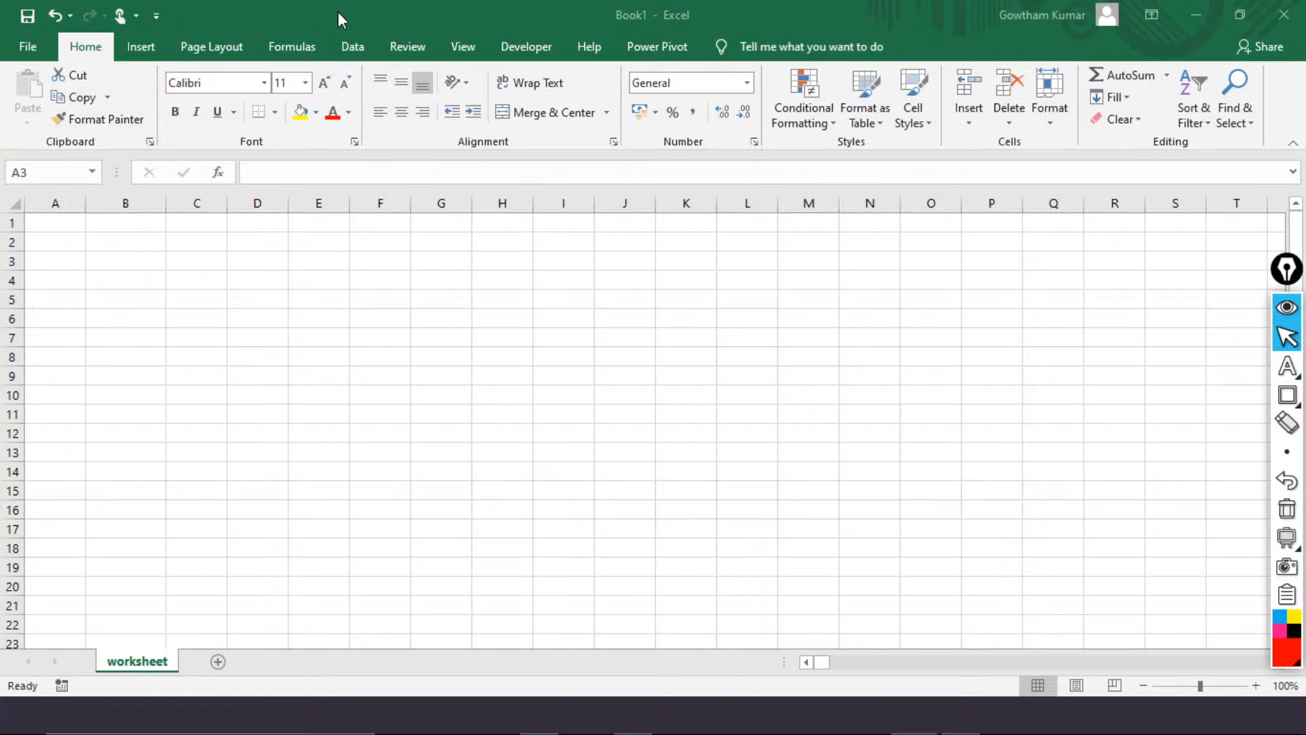
Review the ribbon commands for Insert, Page Layout and Formulas
left_click(138, 49)
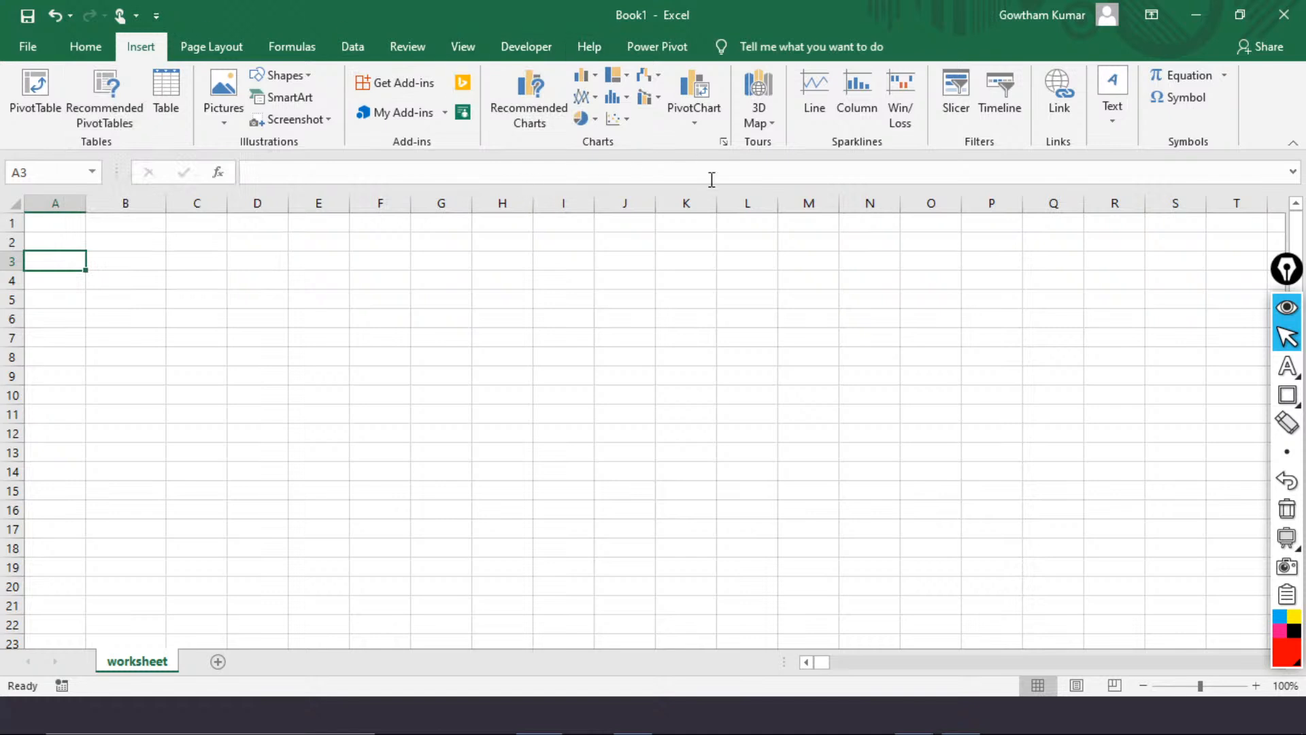
left_click(197, 56)
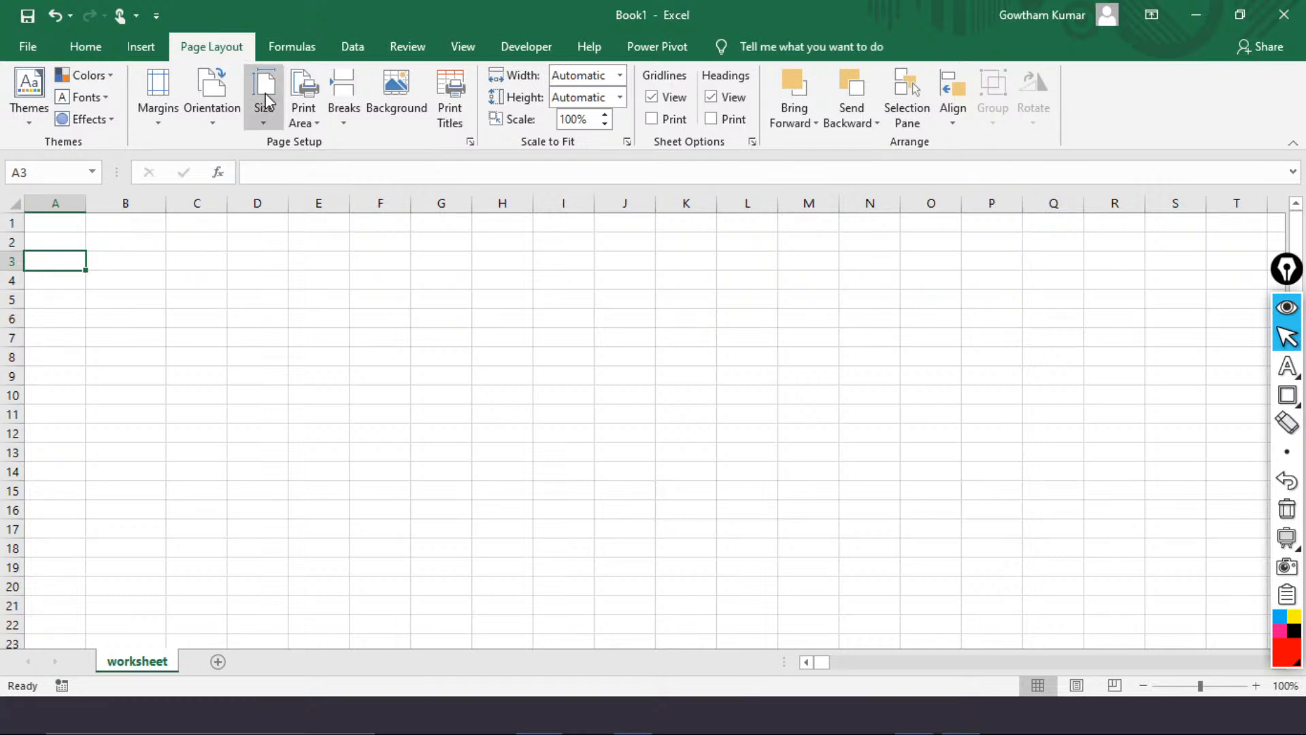
left_click(284, 53)
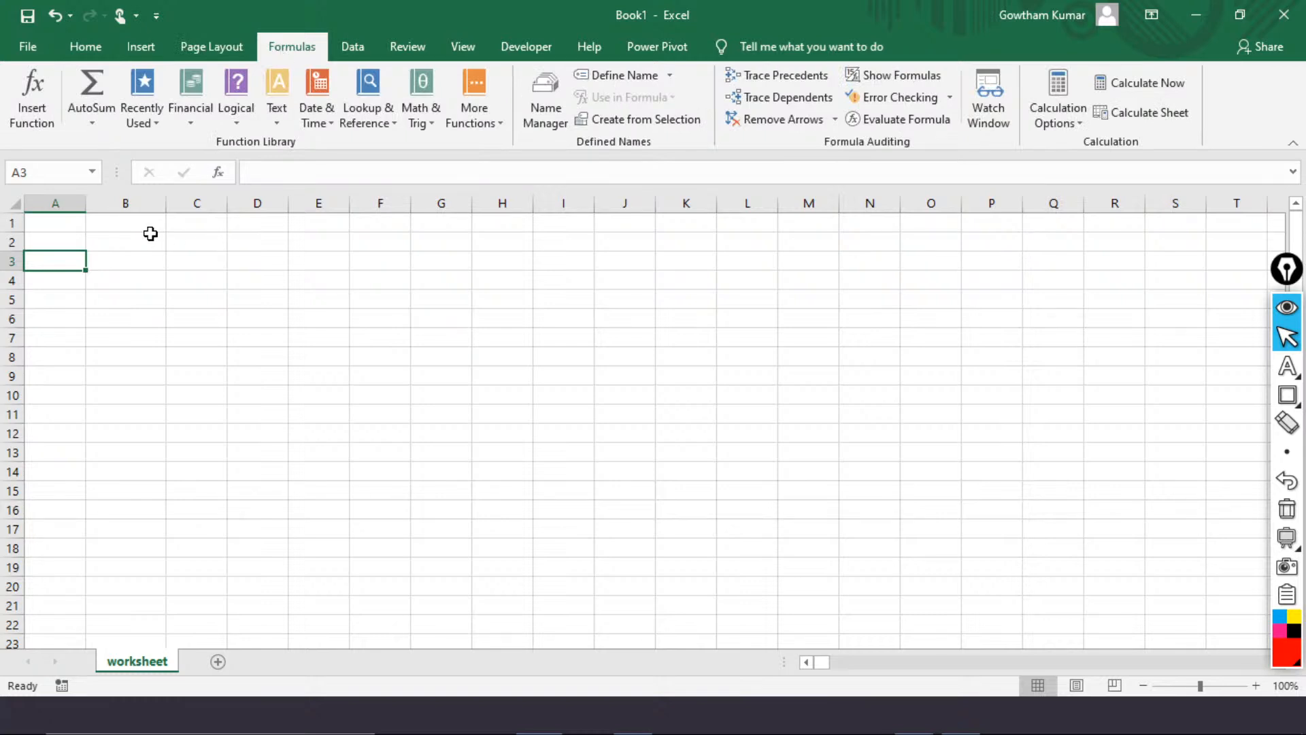
Examine the arguments of the INDEX lookup function in its array,row_num,column_num form for cell A3, and cancel the insertion
left_click(378, 116)
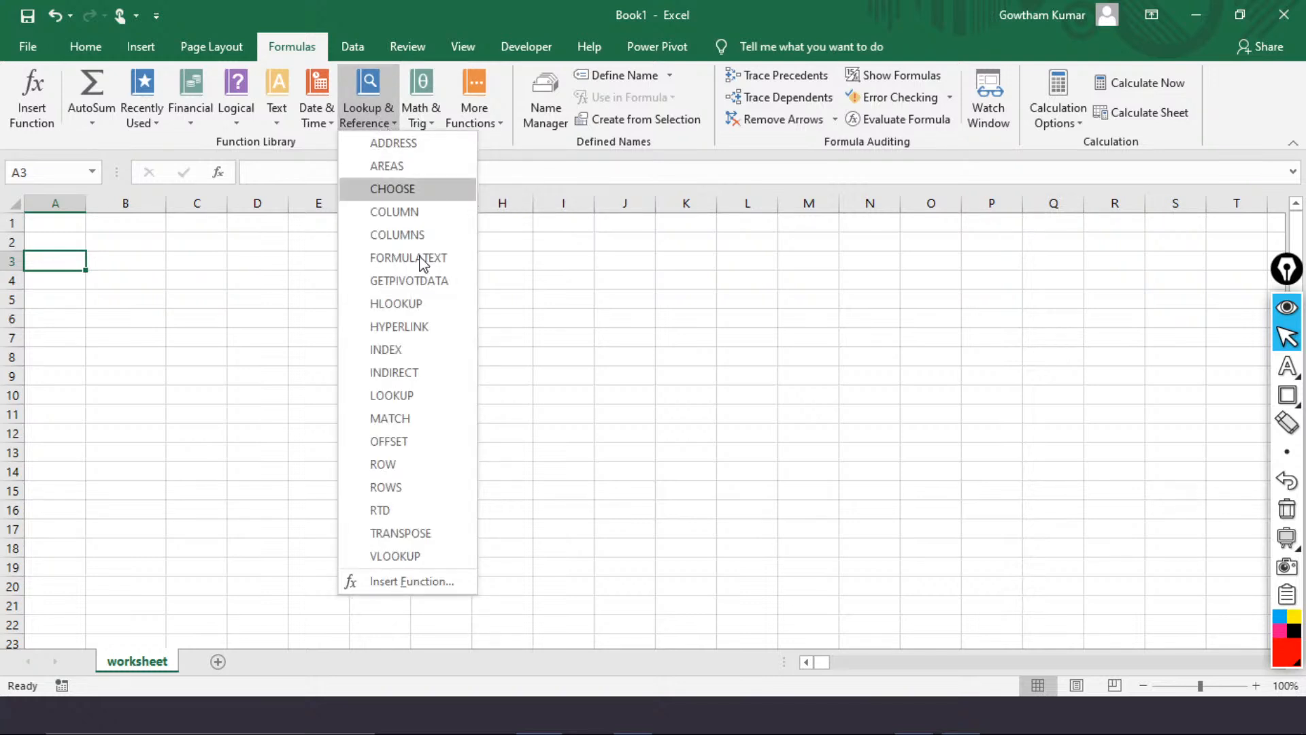
left_click(386, 349)
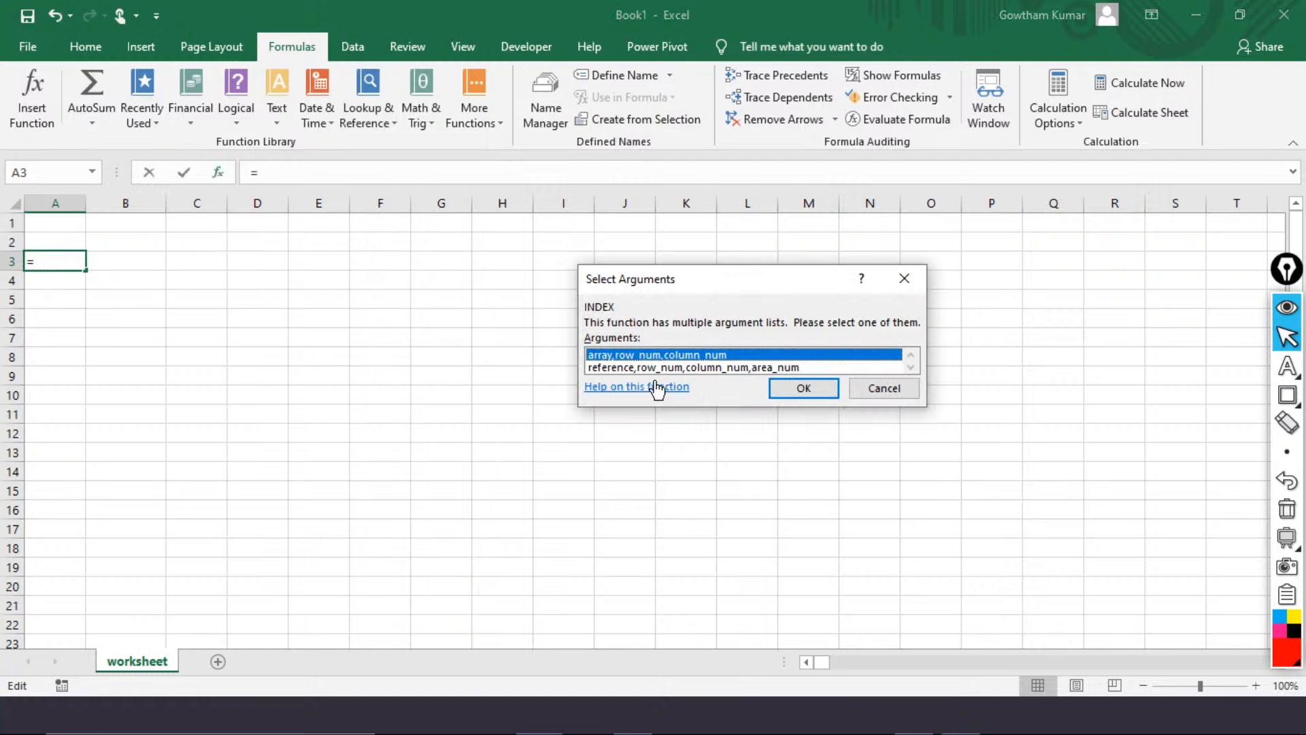
double_click(653, 358)
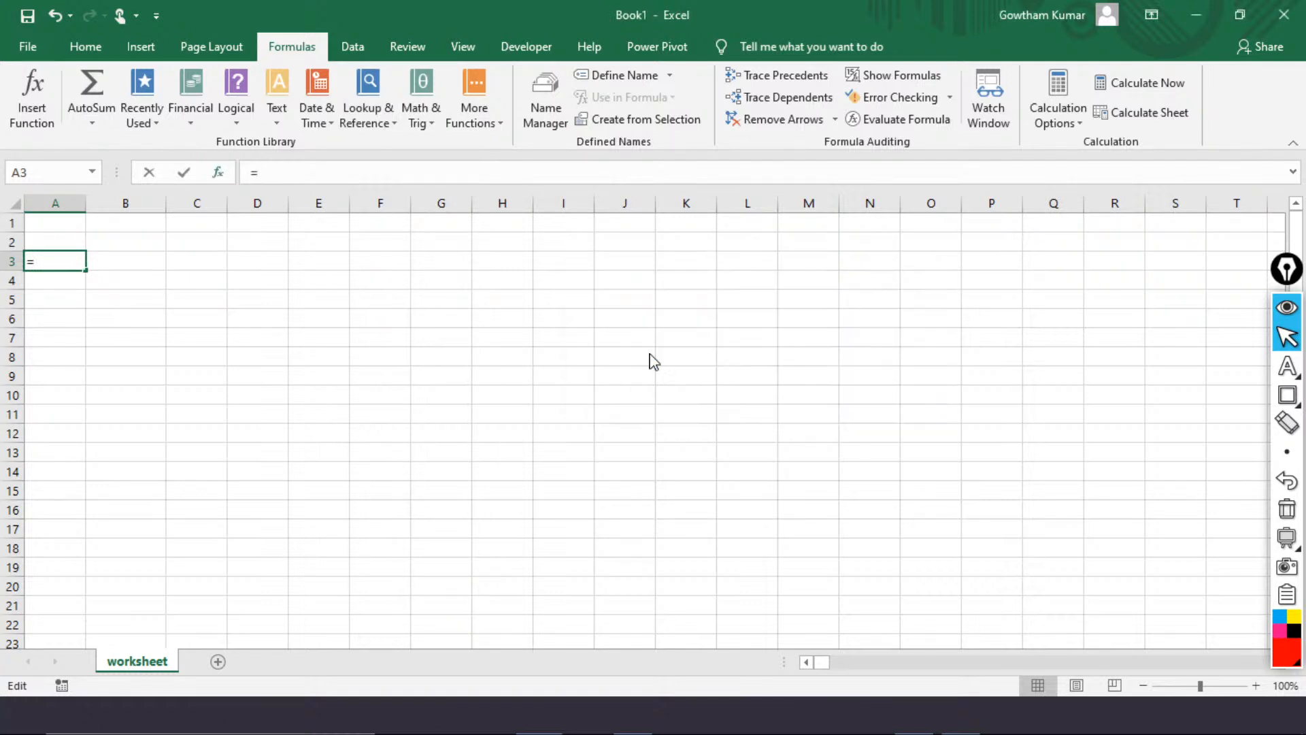
left_click(671, 259)
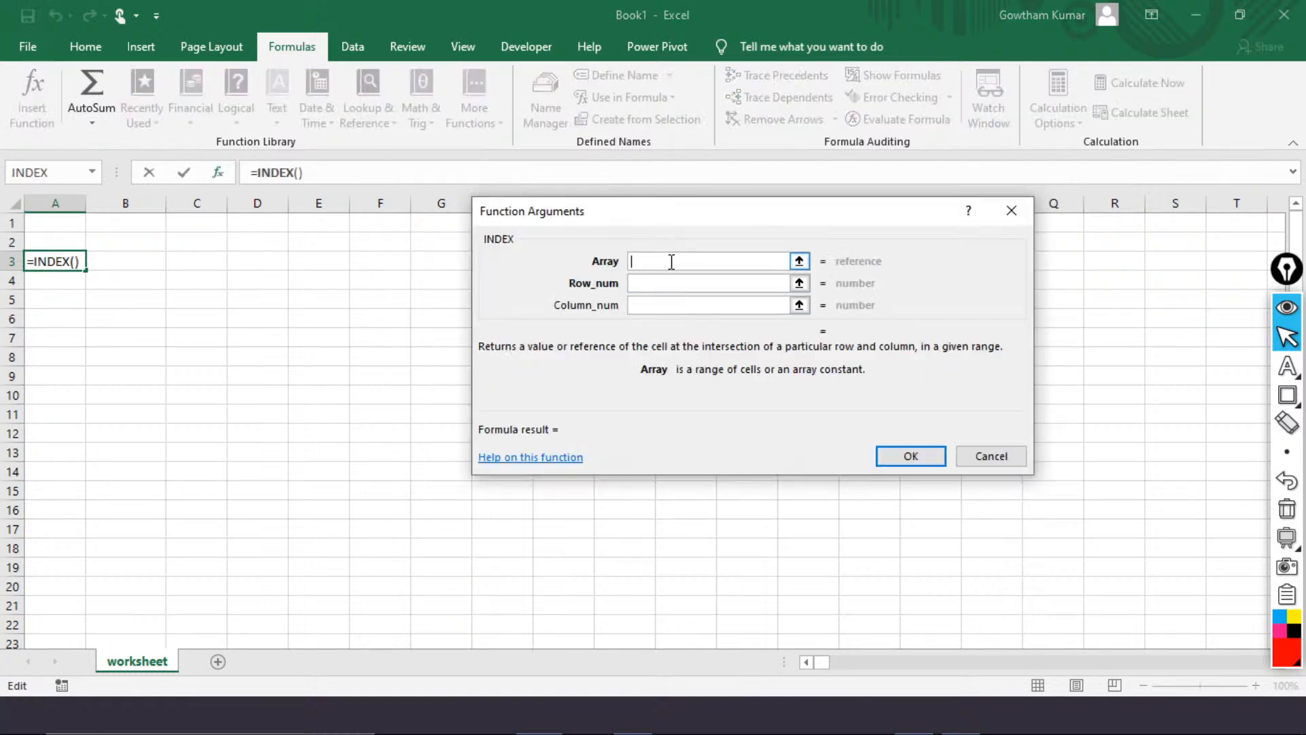
left_click(1004, 461)
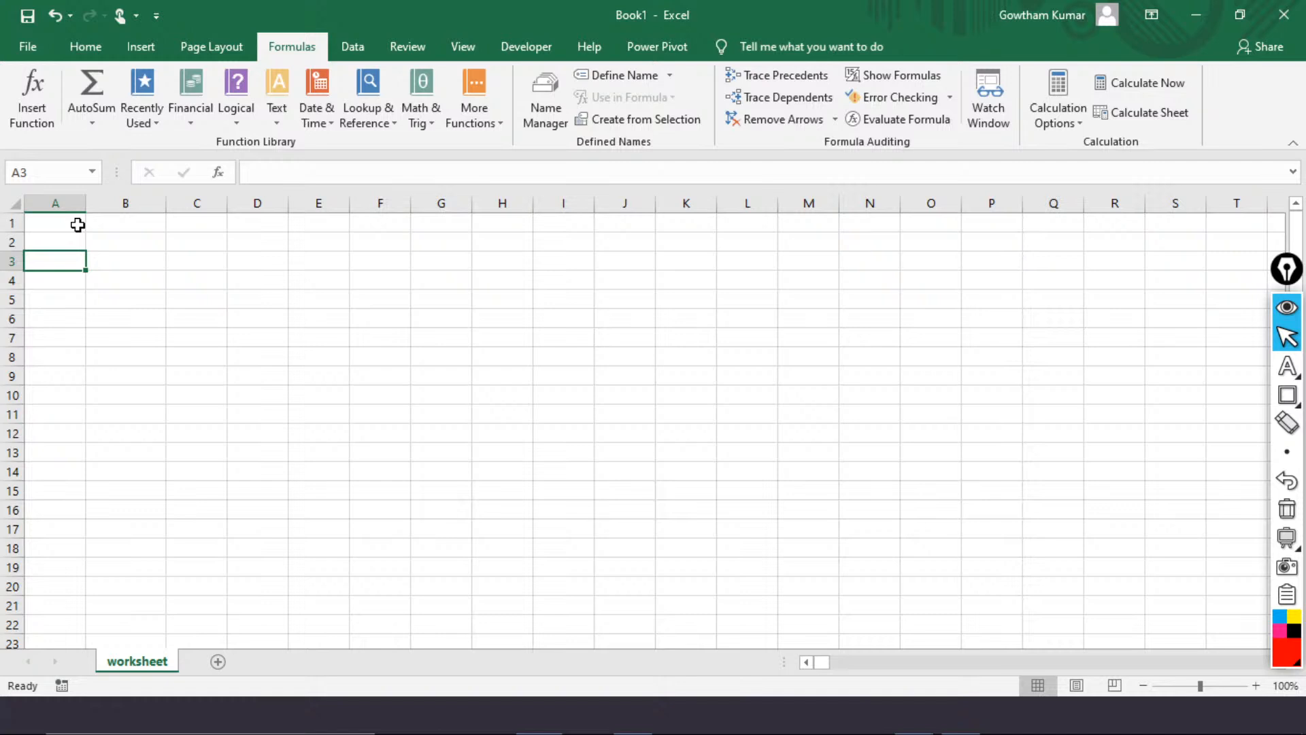
Review the ribbon commands for Data, Review and View, including the Protect Sheet options, without protecting the sheet
left_click(361, 51)
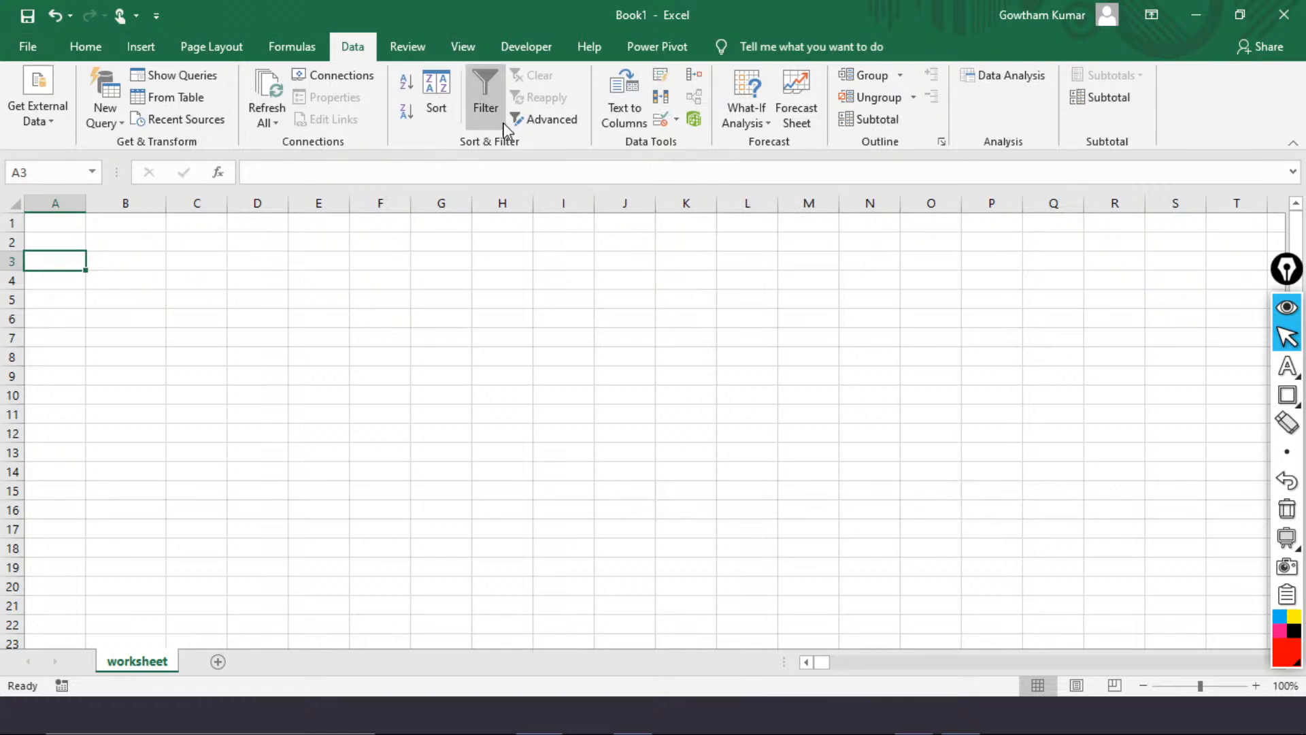
left_click(420, 54)
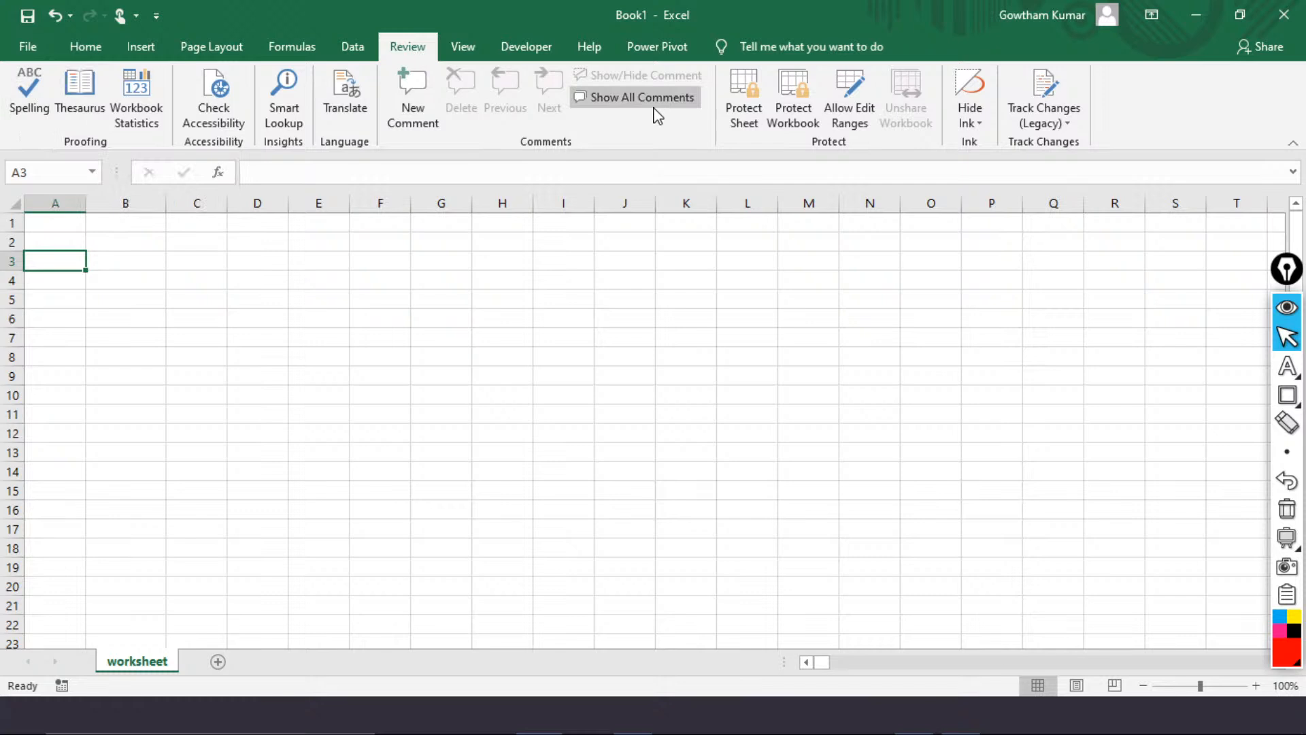
left_click(758, 102)
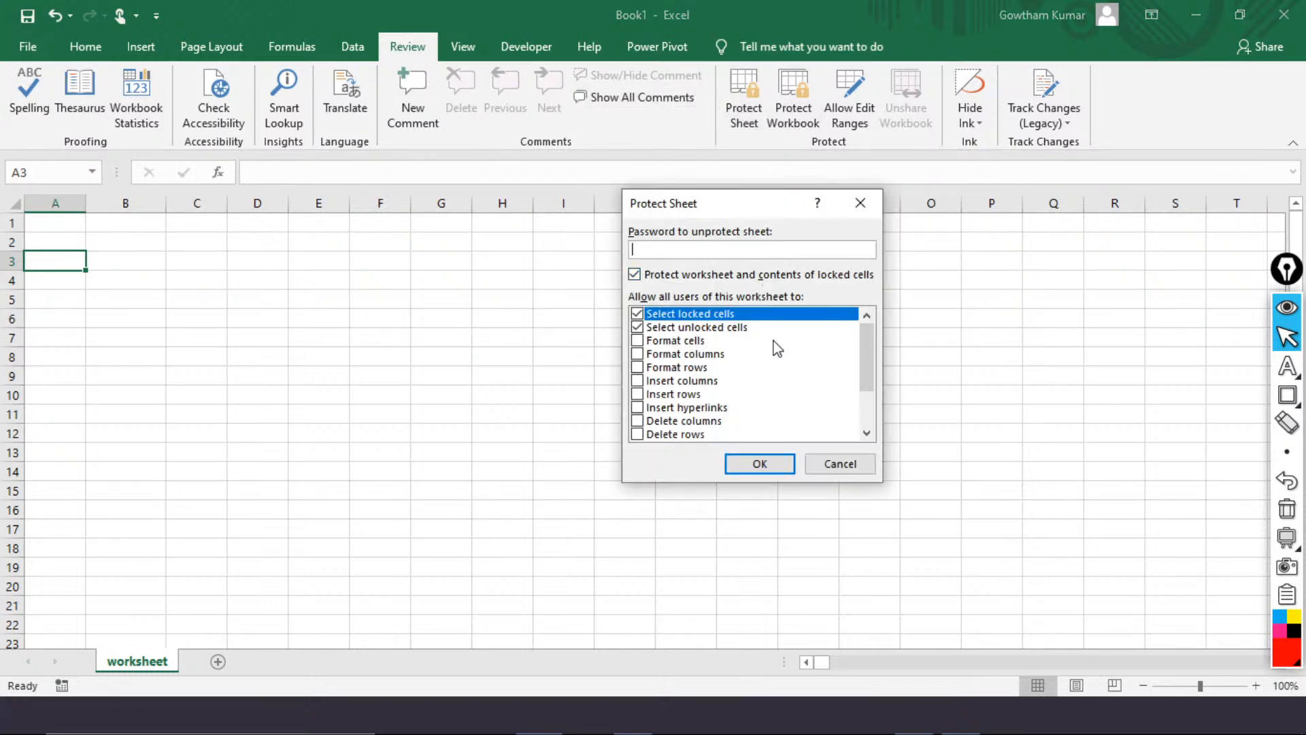
left_click(831, 468)
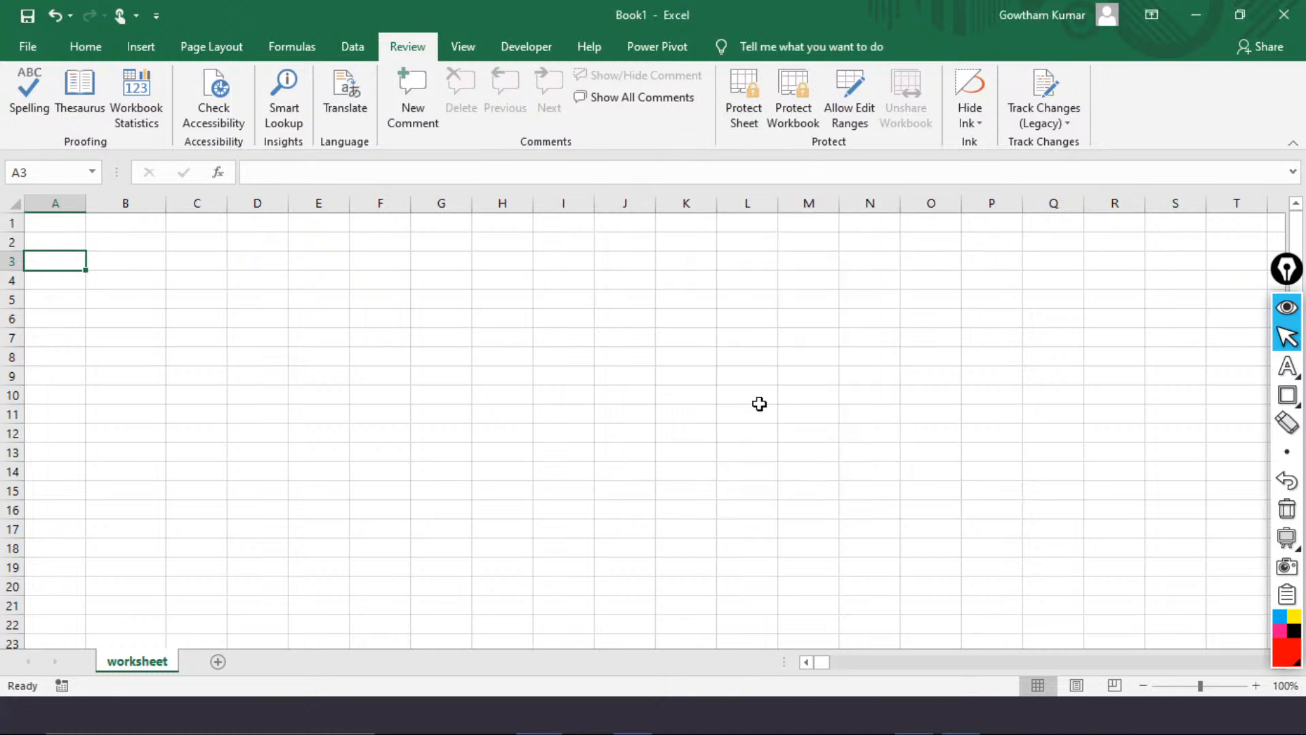
left_click(465, 46)
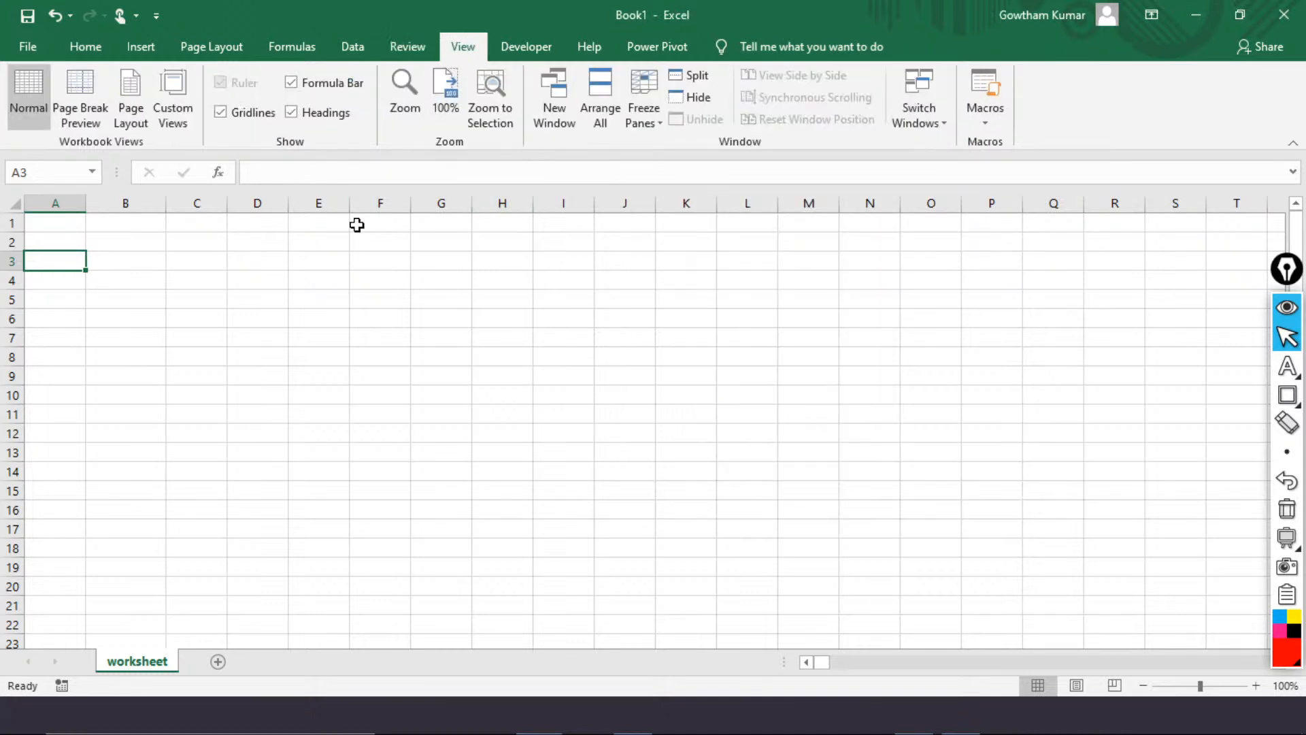
Hide and restore the worksheet's gridlines, the formula bar and the row and column headings, one after another
left_click(221, 113)
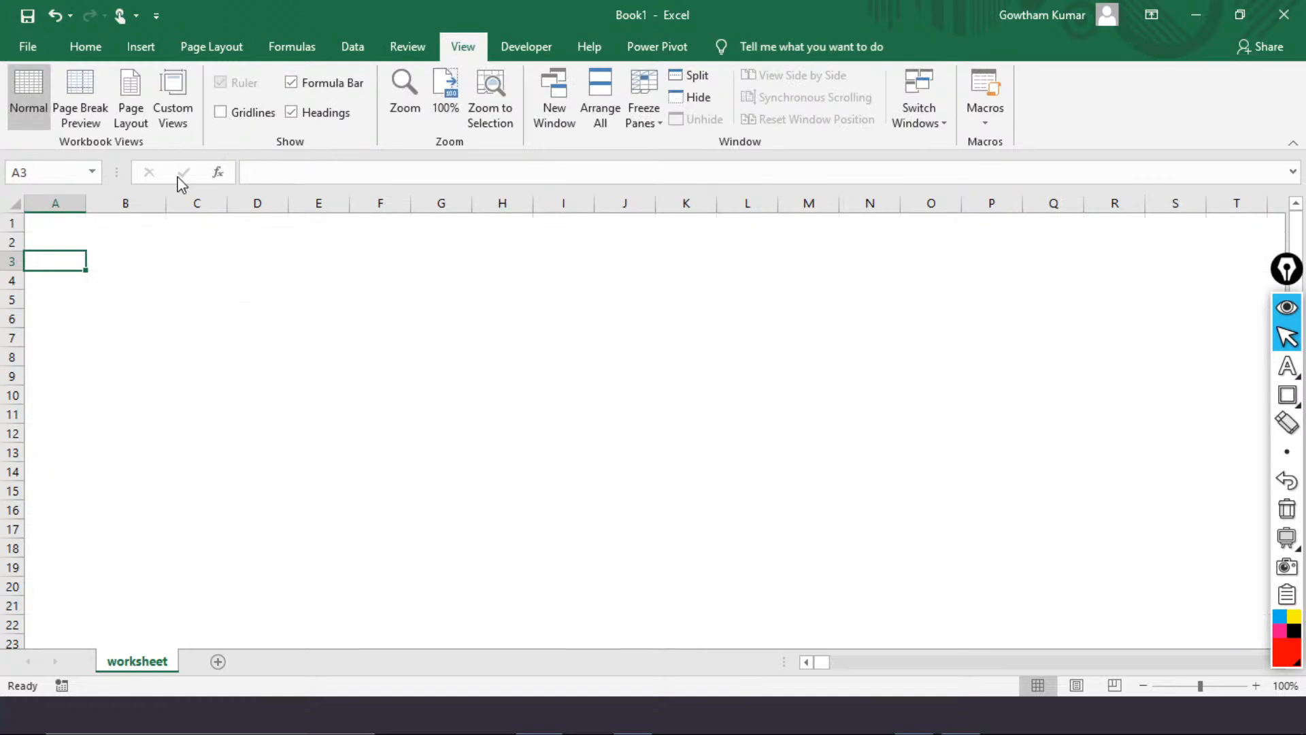
left_click(220, 113)
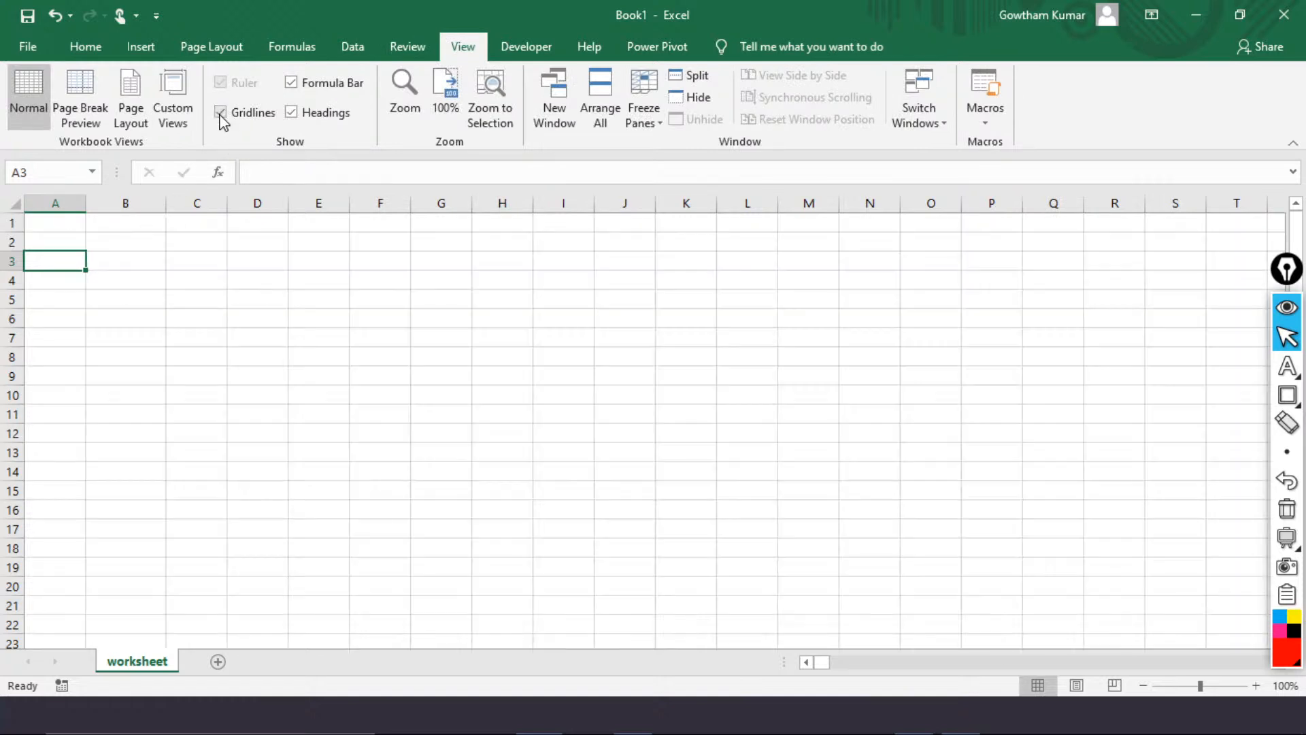
left_click(292, 83)
left_click(292, 83)
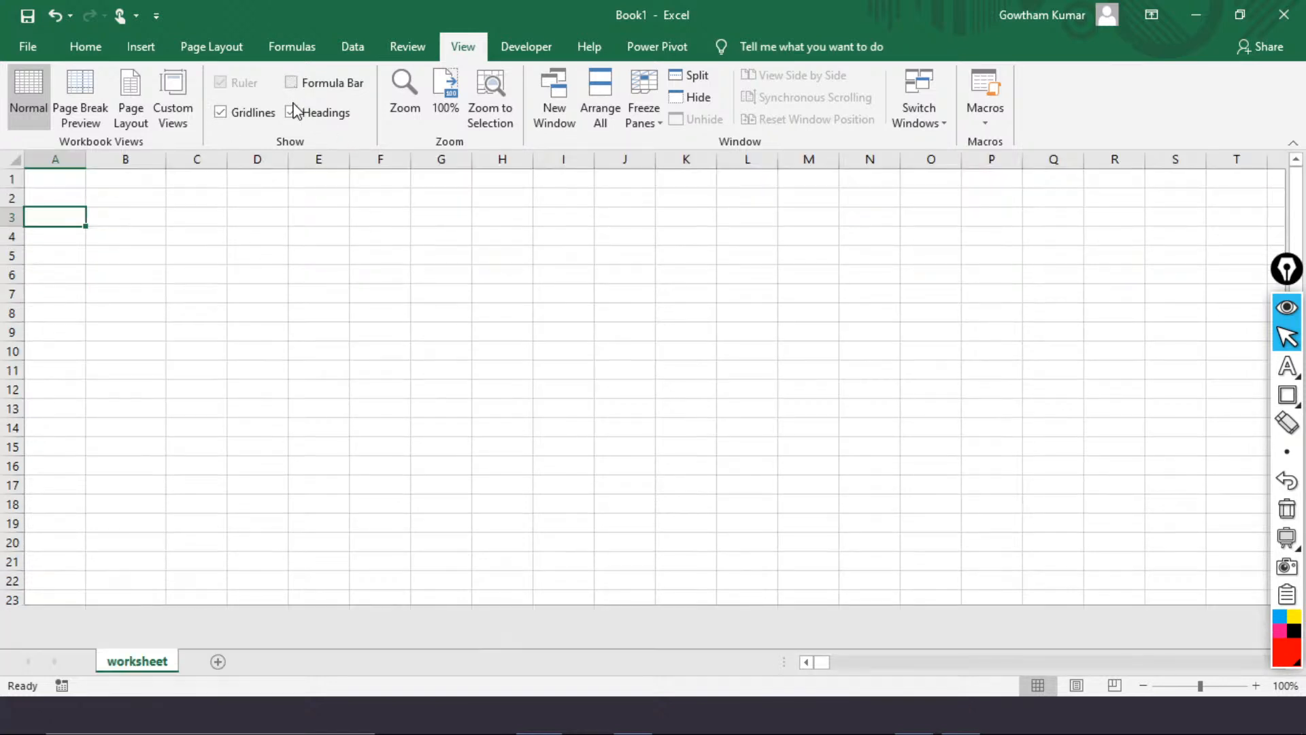
left_click(292, 113)
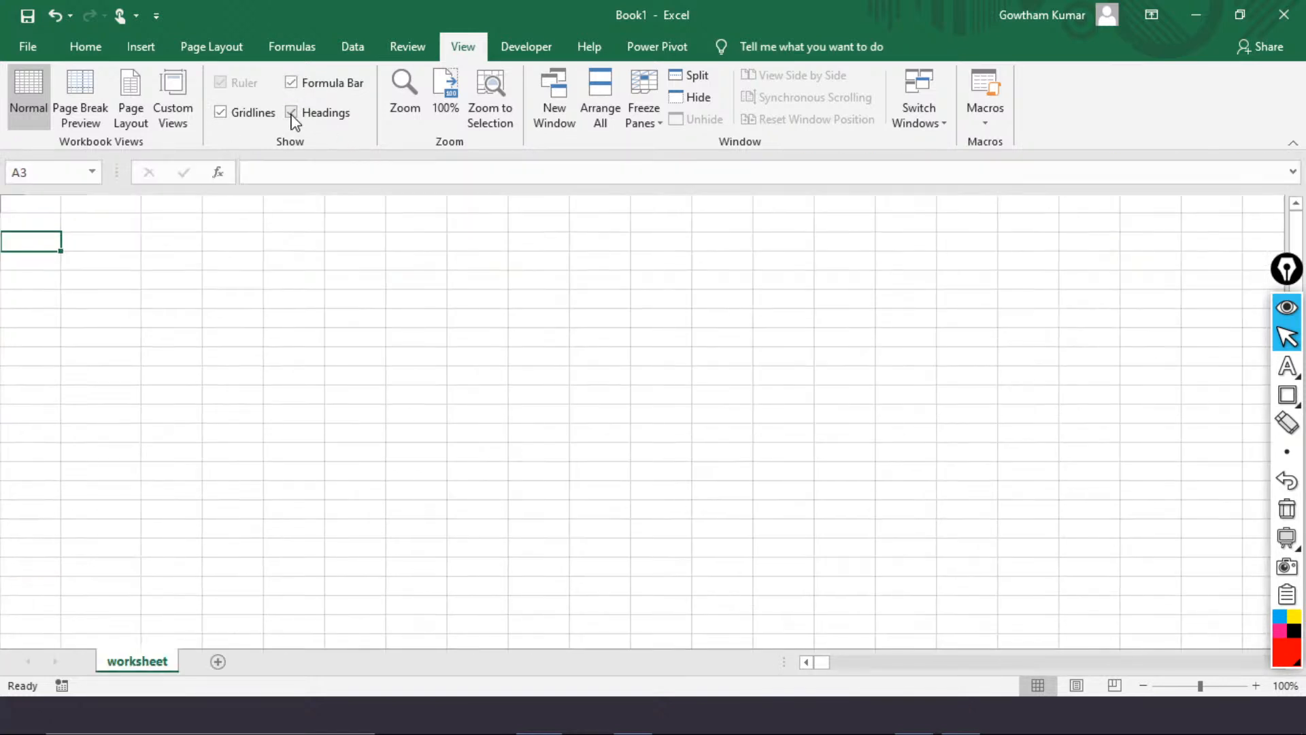
left_click(291, 113)
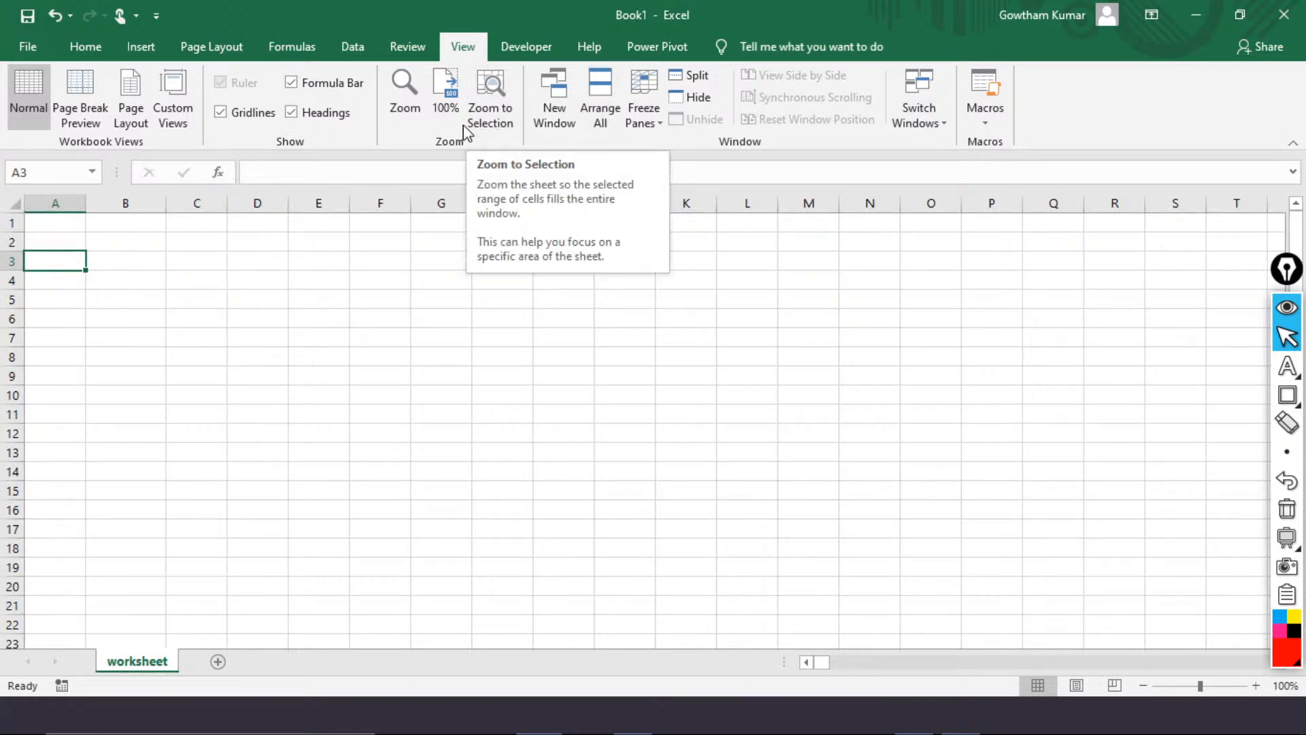
Review the ribbon commands for Developer, Help and Power Pivot, and return to the Home commands
left_click(536, 52)
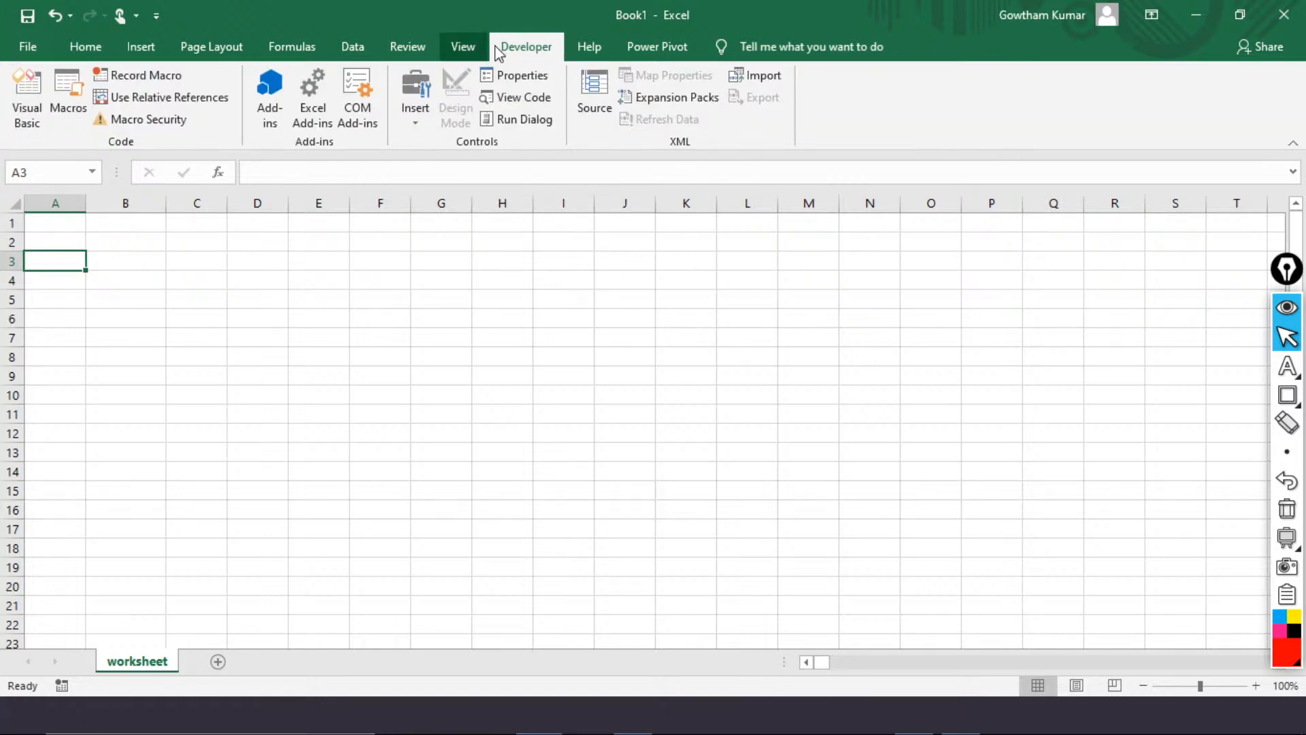
left_click(575, 53)
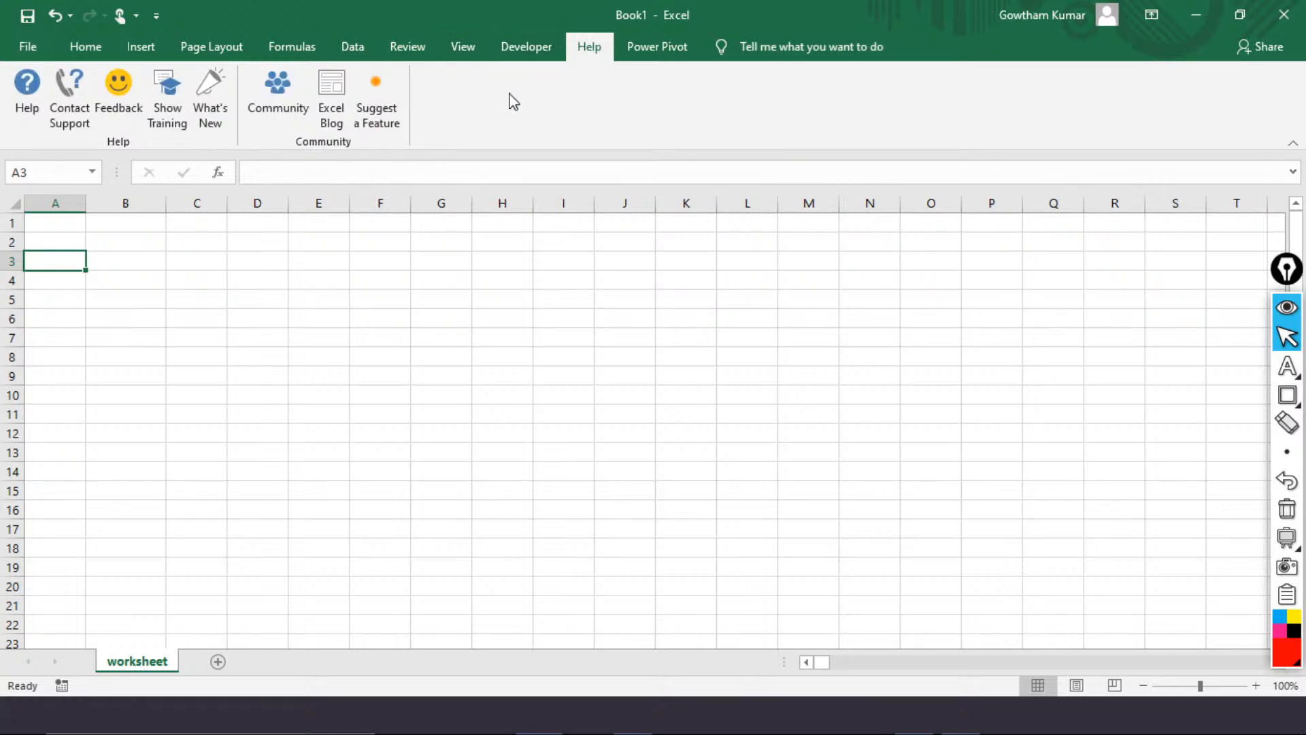
left_click(666, 60)
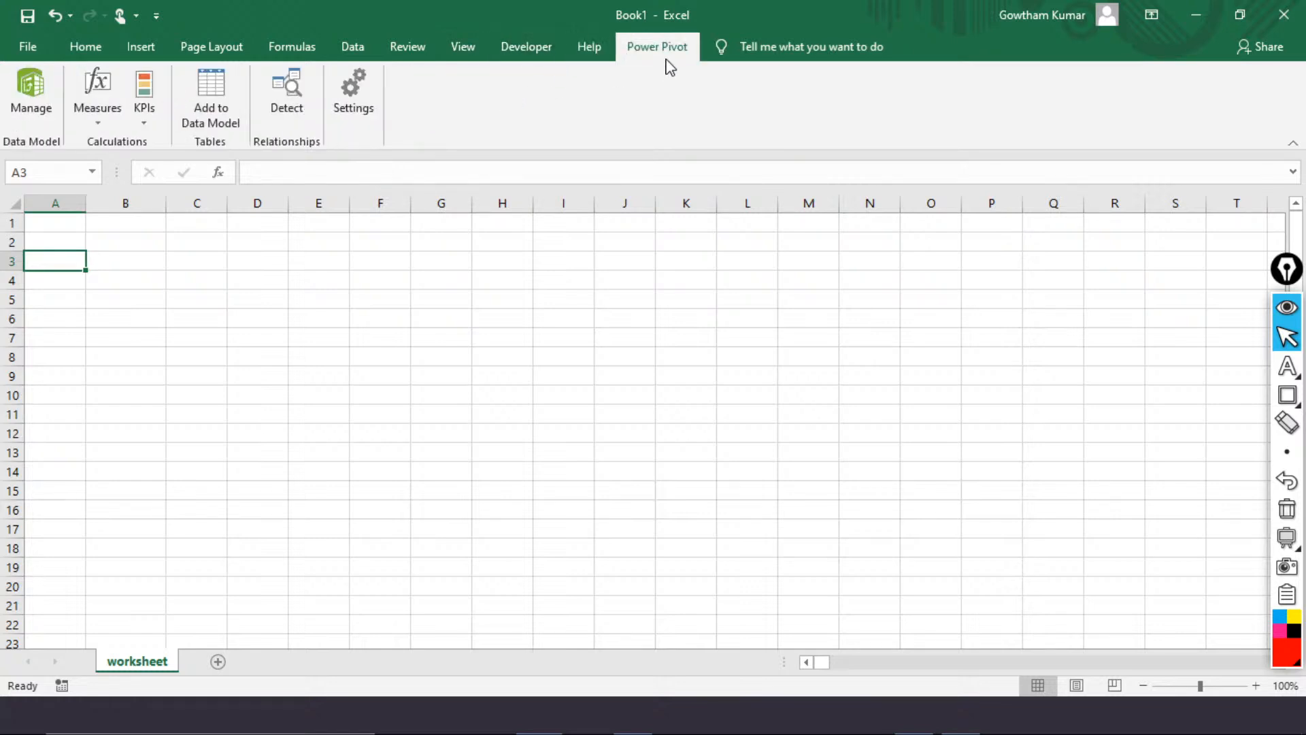
left_click(63, 57)
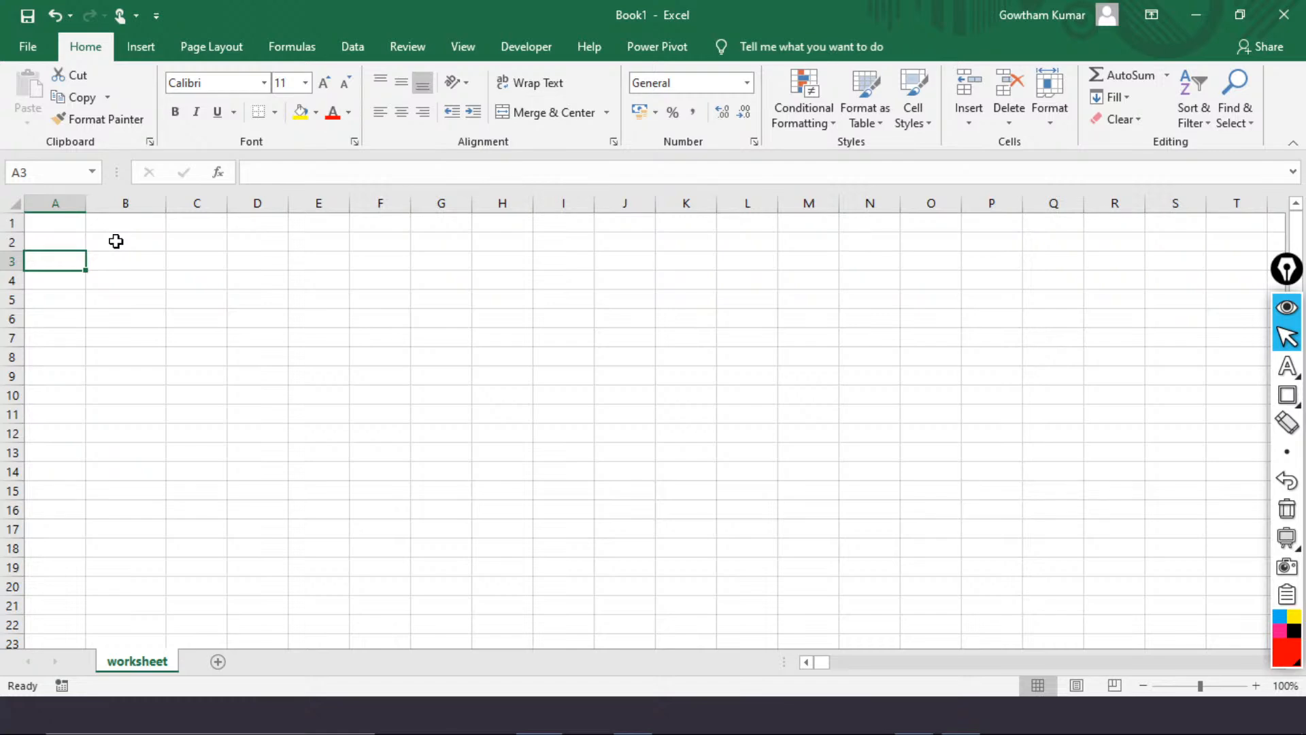
Switch to the MS Excel Module1 presentation, view its Data Types slide, and return to the Book1 workbook
key("alt+Tab")
key("alt+Tab")
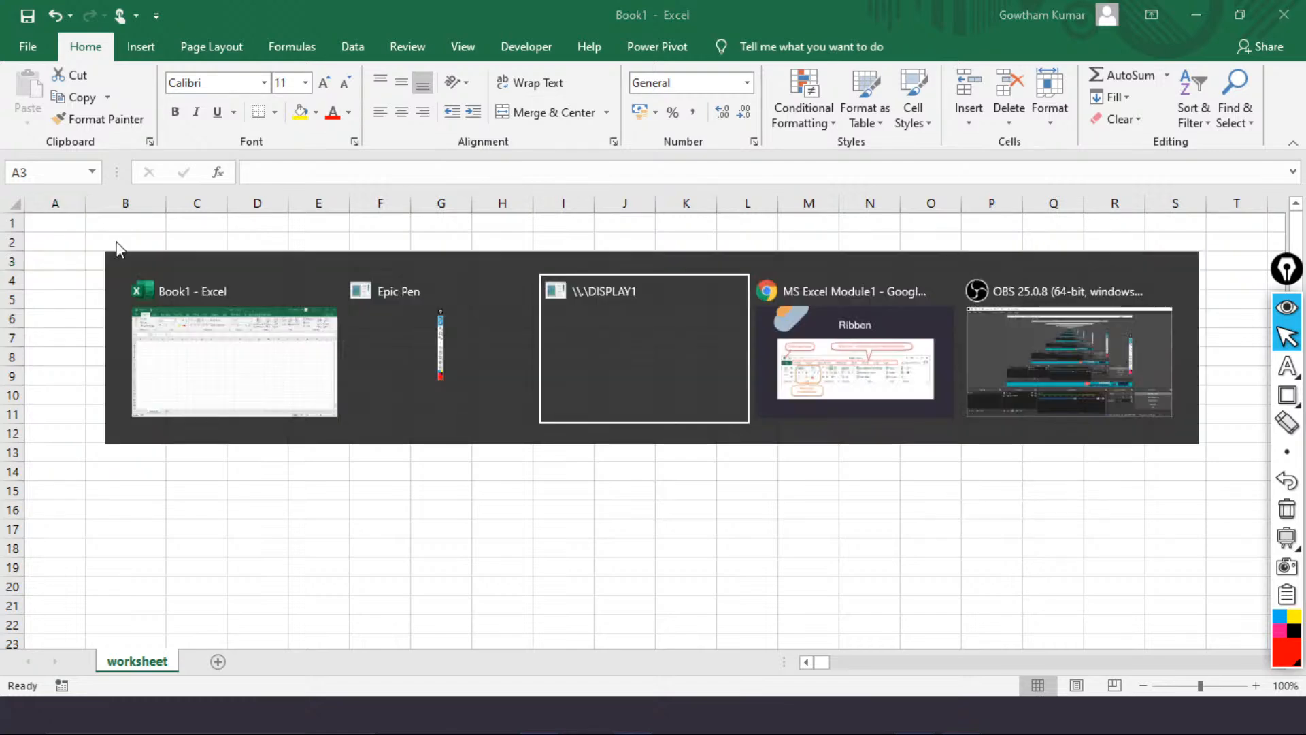
key("Right")
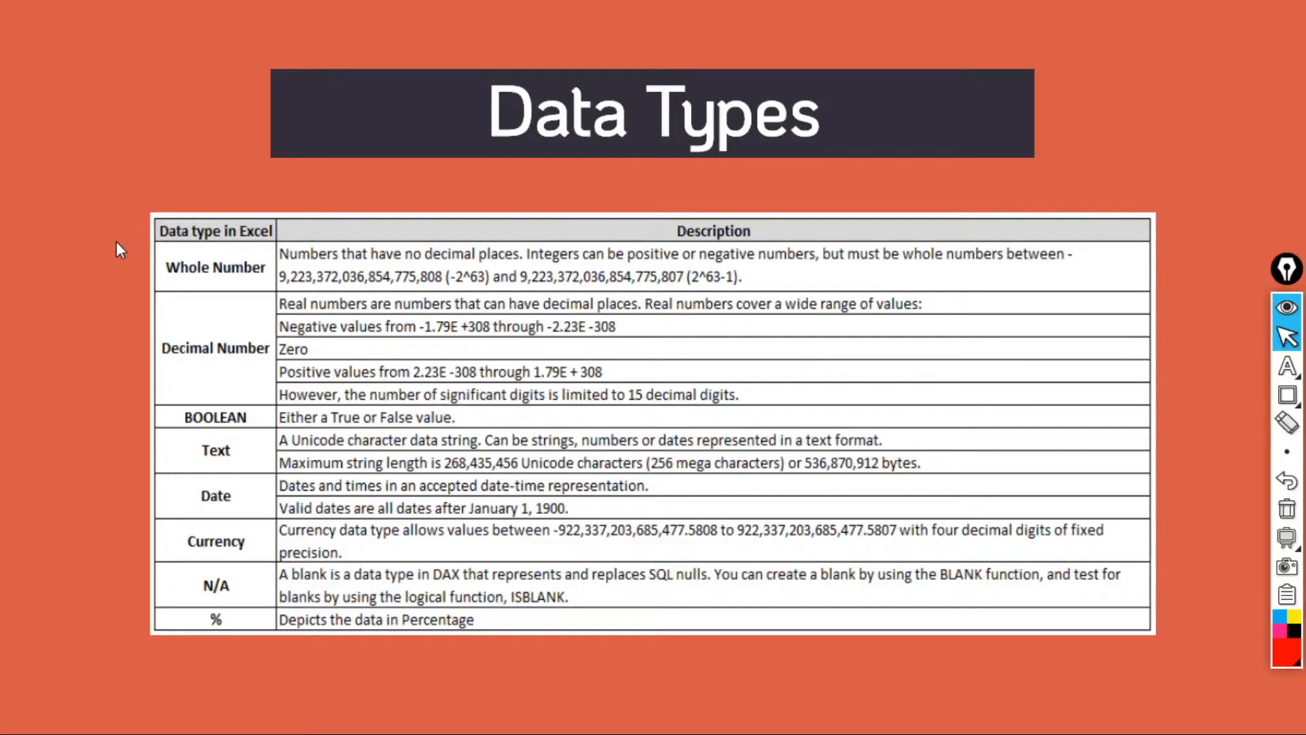
key("alt+Tab")
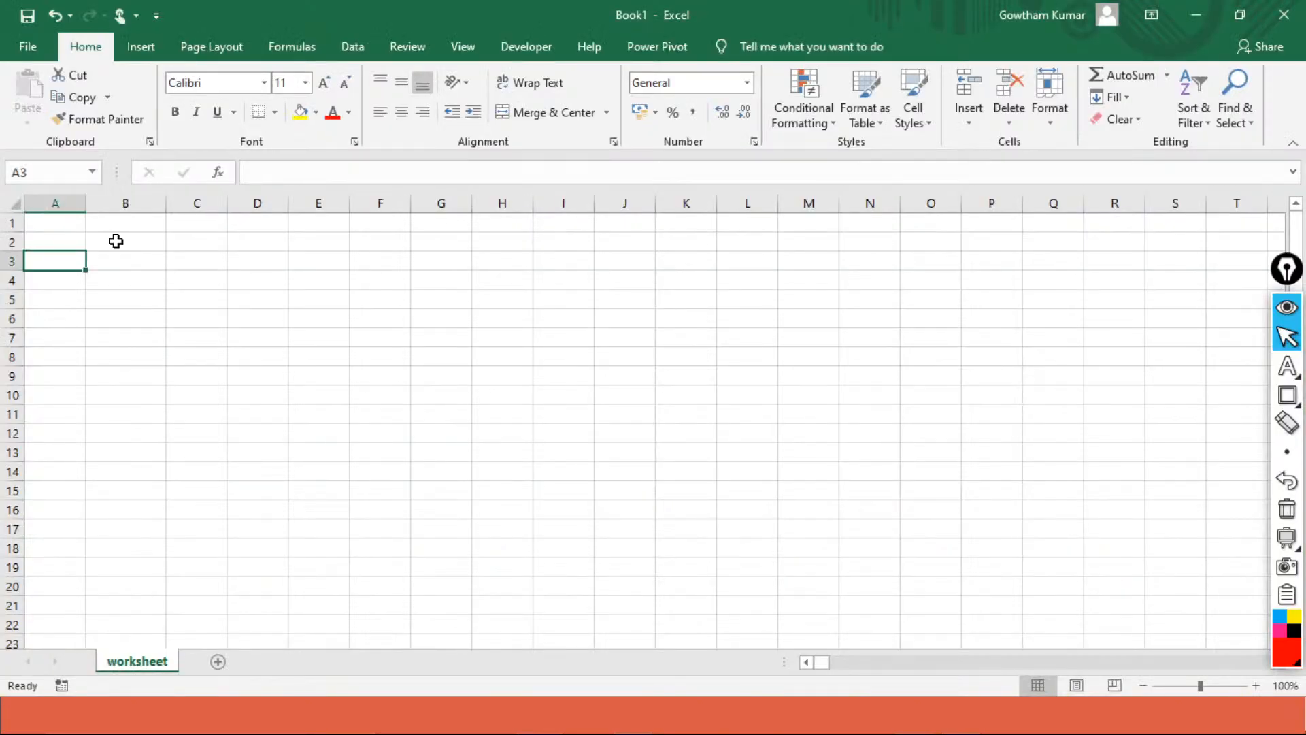
Enter the text Number in cell A1
key("Up")
key("Up")
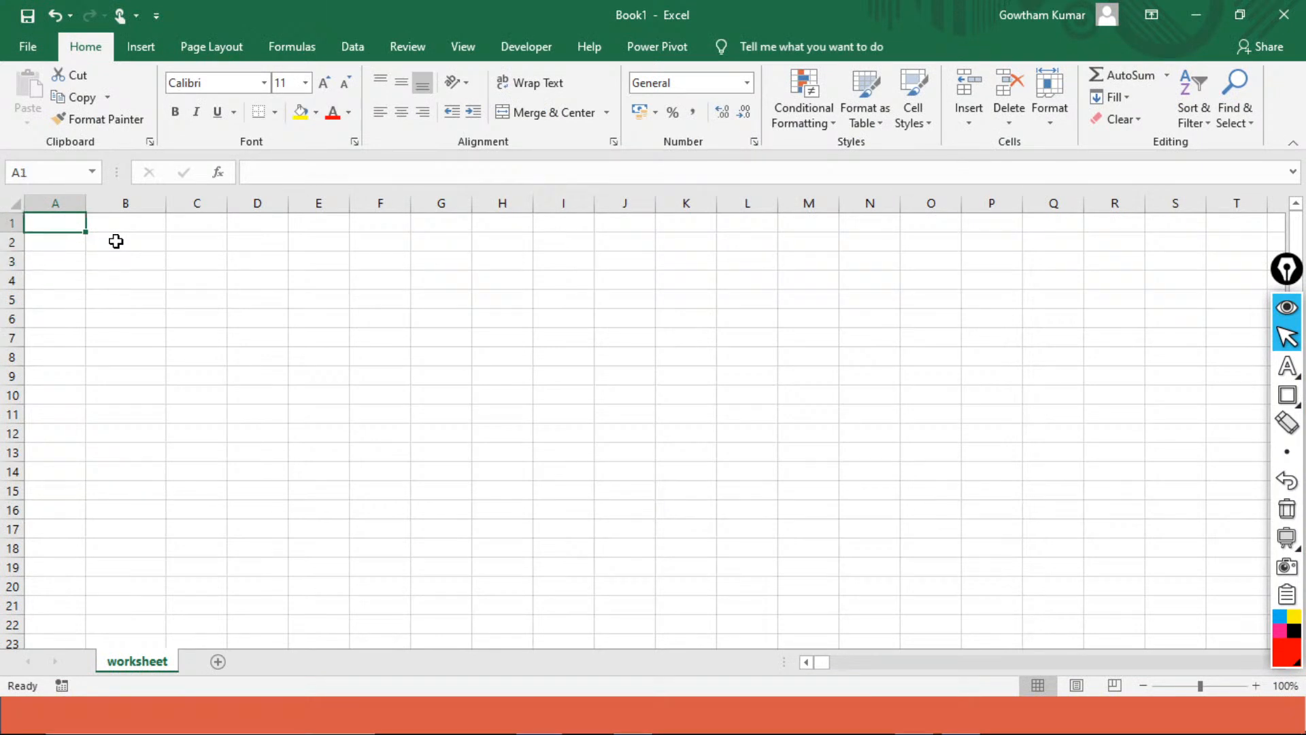
type("Numbe")
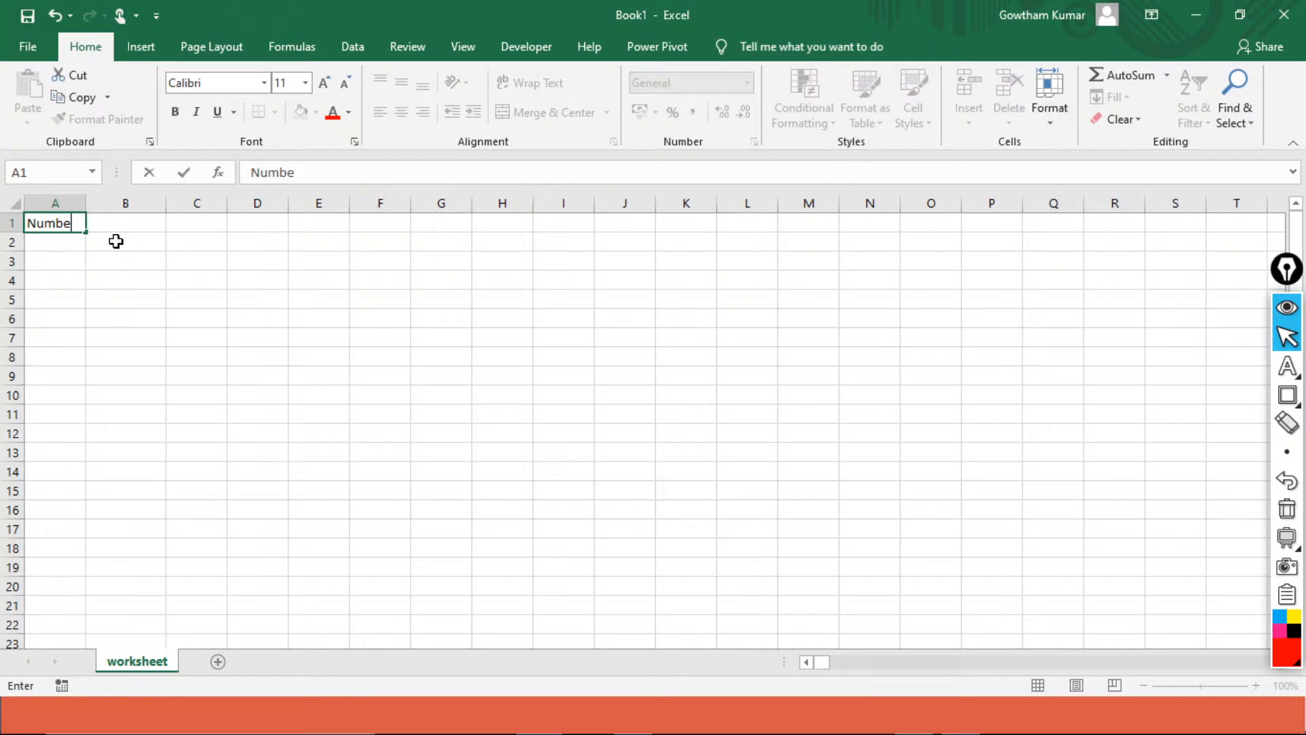
type("r")
key("Return")
Replace the entry in cell A1 with Integer and enter Whole Number as its description in B1
key("Up")
type("In")
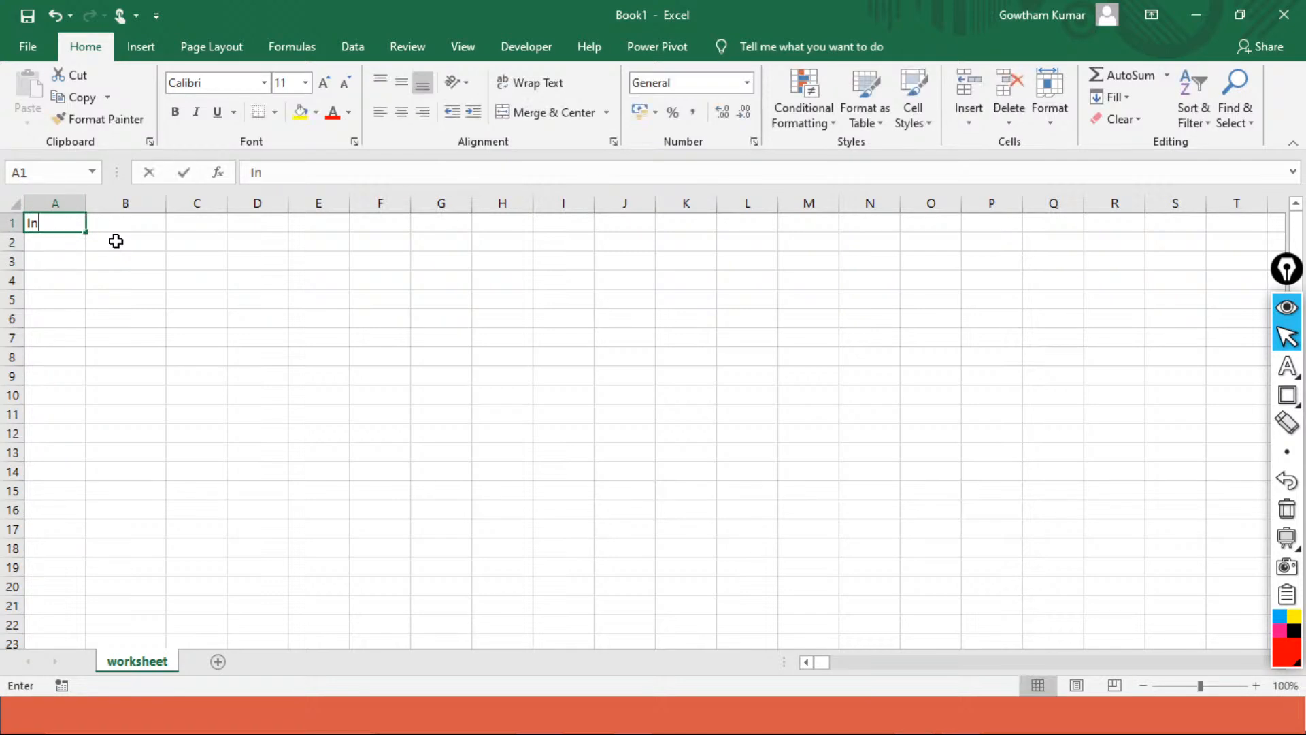
type("teger")
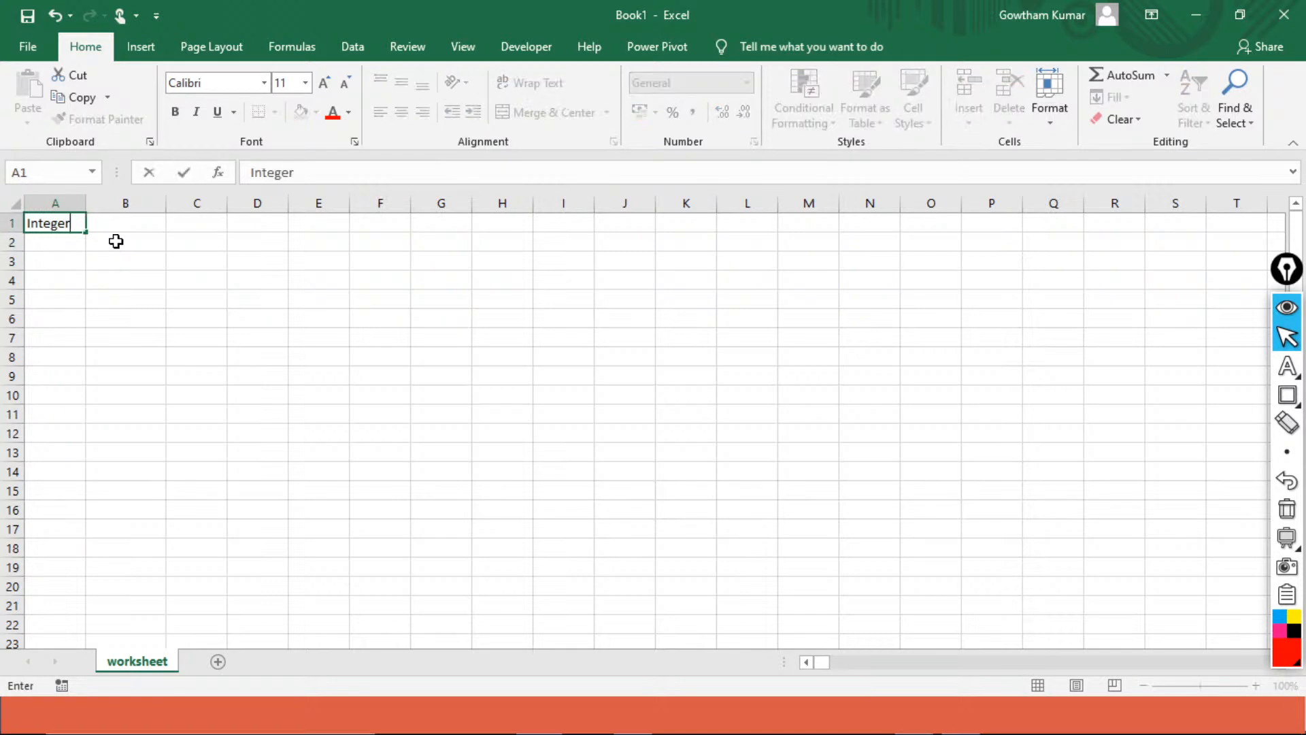
key("Return")
key("Up")
key("Right")
type("Whole")
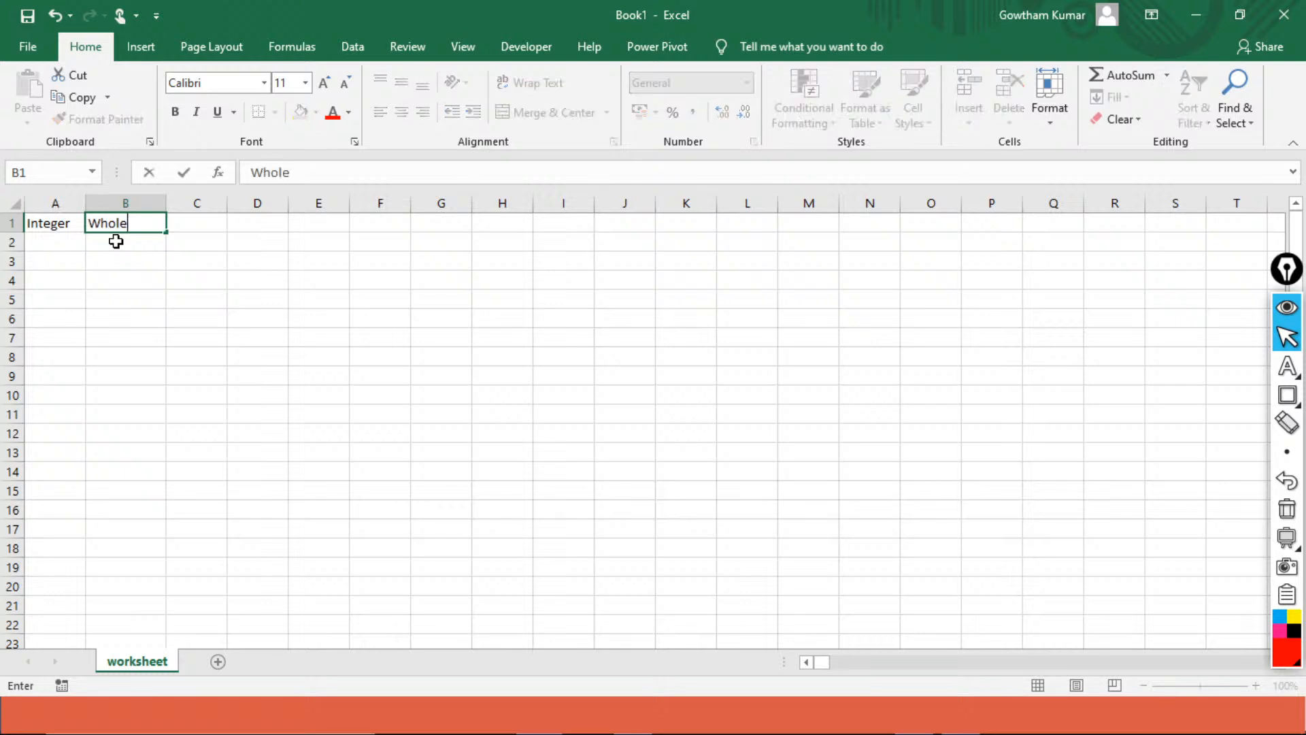
type(" Number")
key("Return")
Enter Float in cell A2 and its description Numbers with Decimals in B2
key("Left")
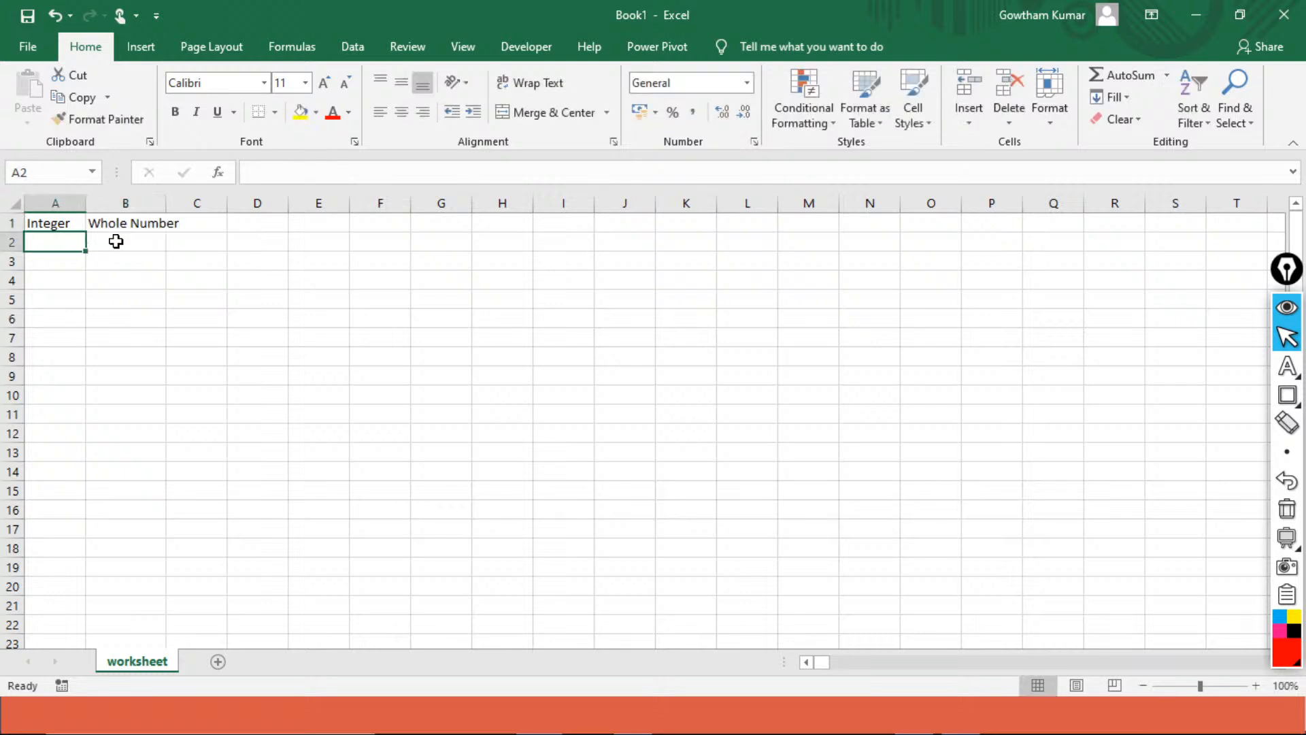
type("Float")
key("Tab")
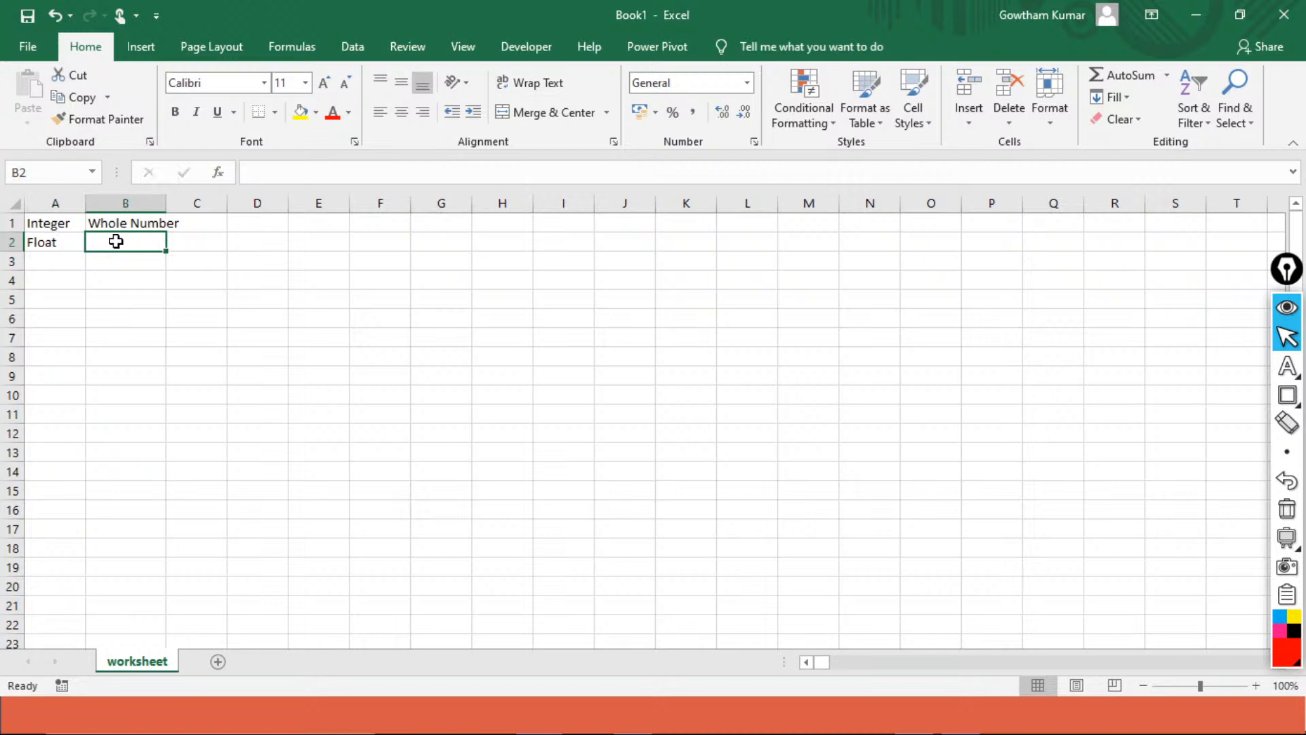
type("Numbers w")
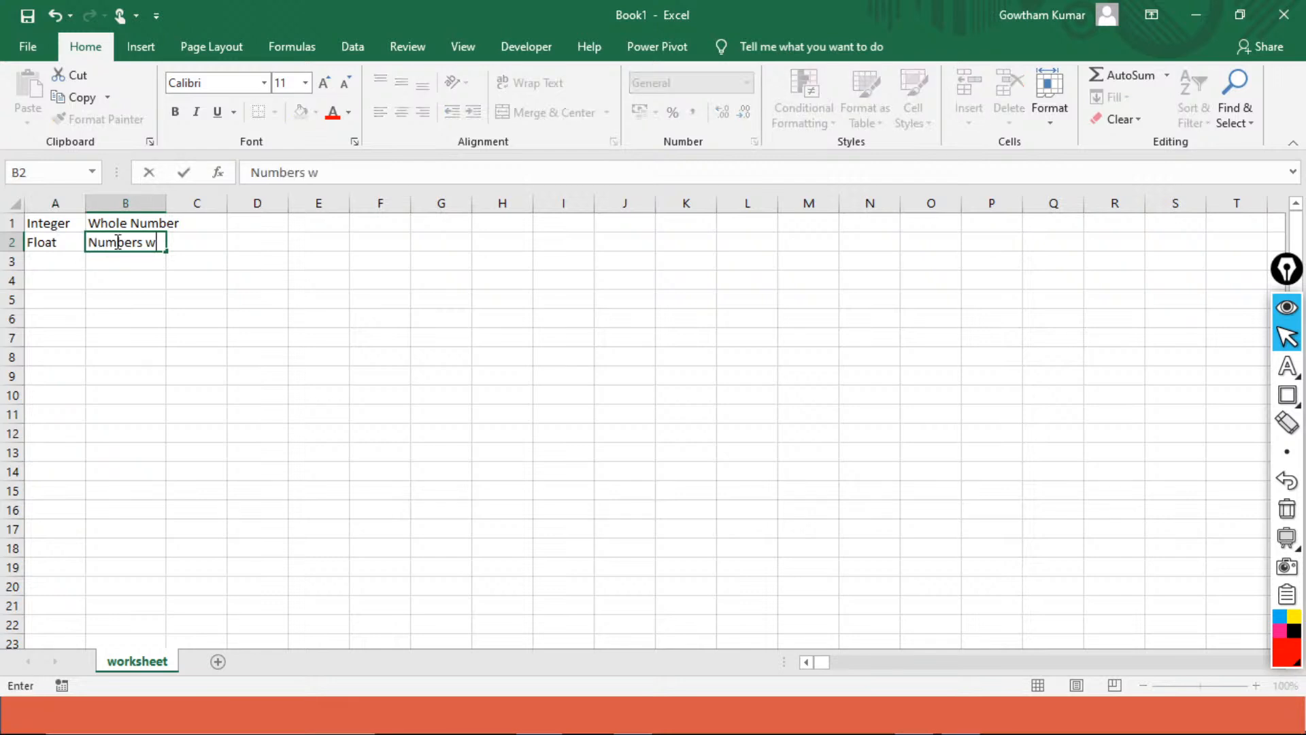
type("ith Decim")
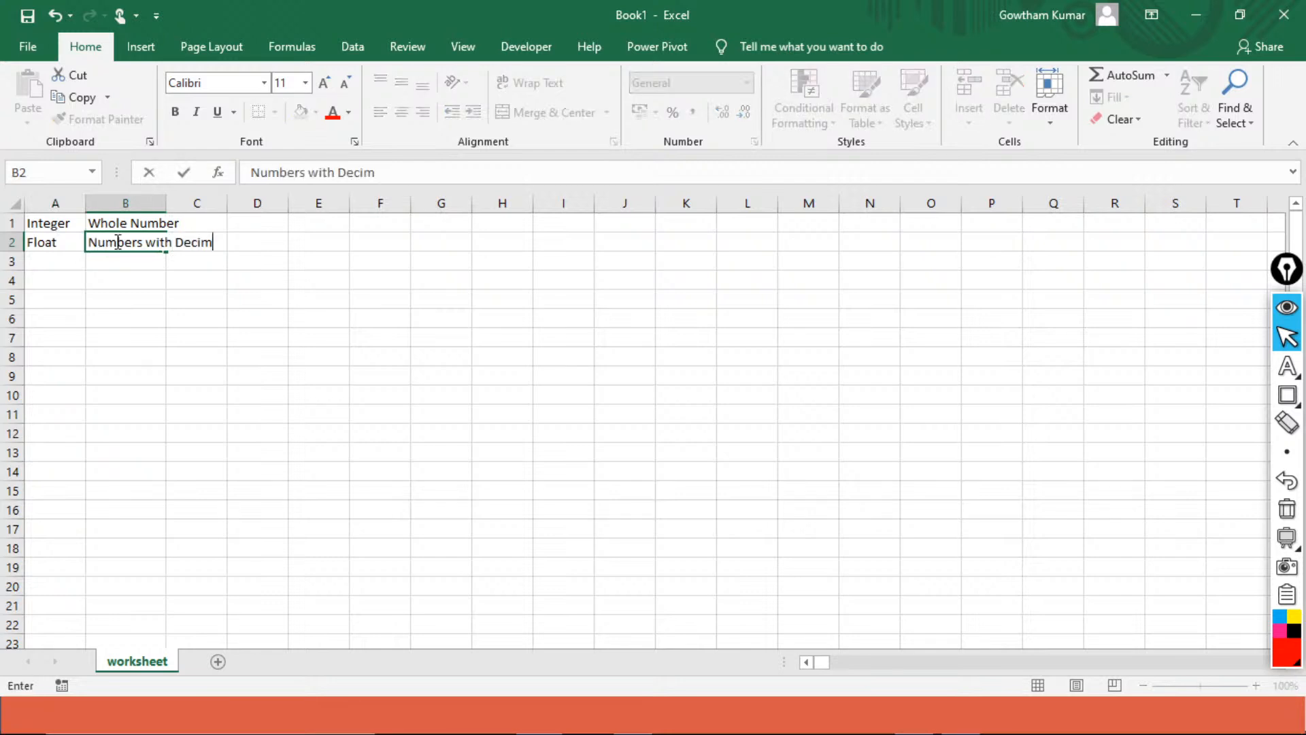
type("als")
key("Return")
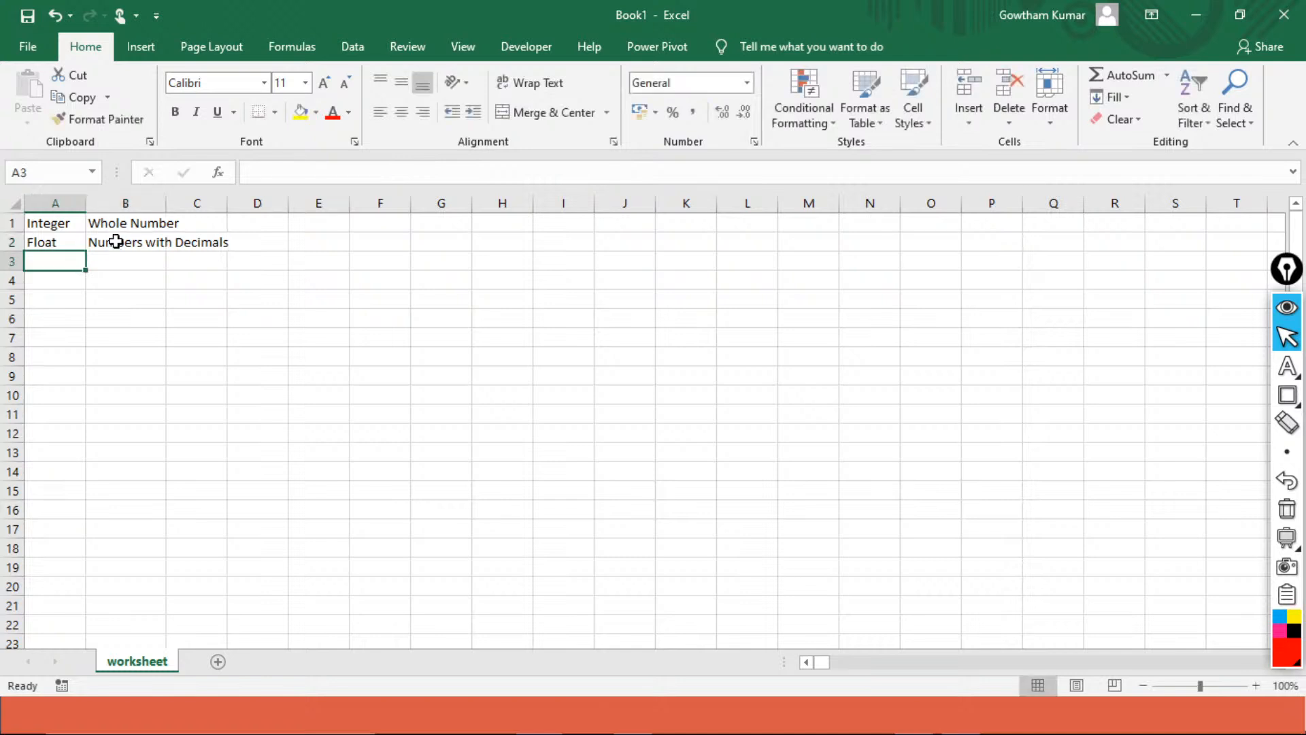
Enter Text in cell A3 and its description Chars/Alphabets in B3
type("Text")
key("Tab")
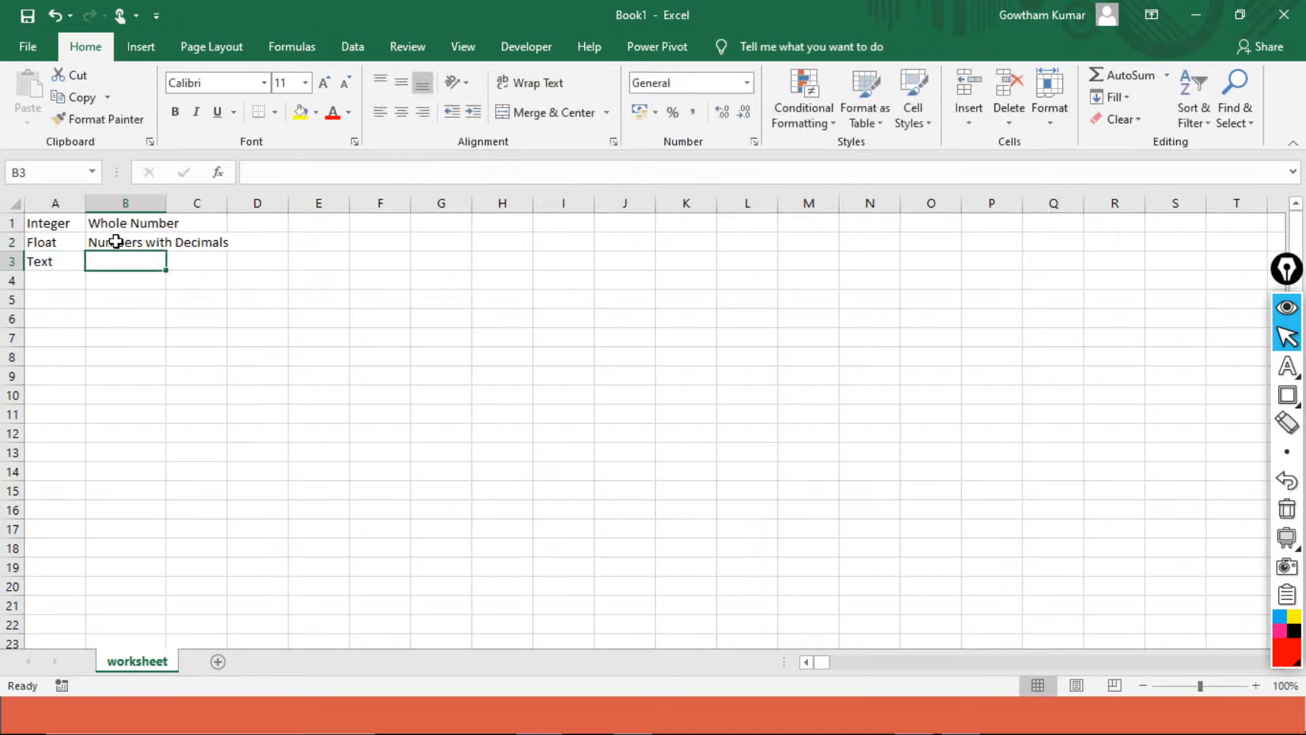
type("CHaracte")
key("BackSpace")
key("BackSpace")
key("BackSpace")
key("BackSpace")
key("BackSpace")
key("BackSpace")
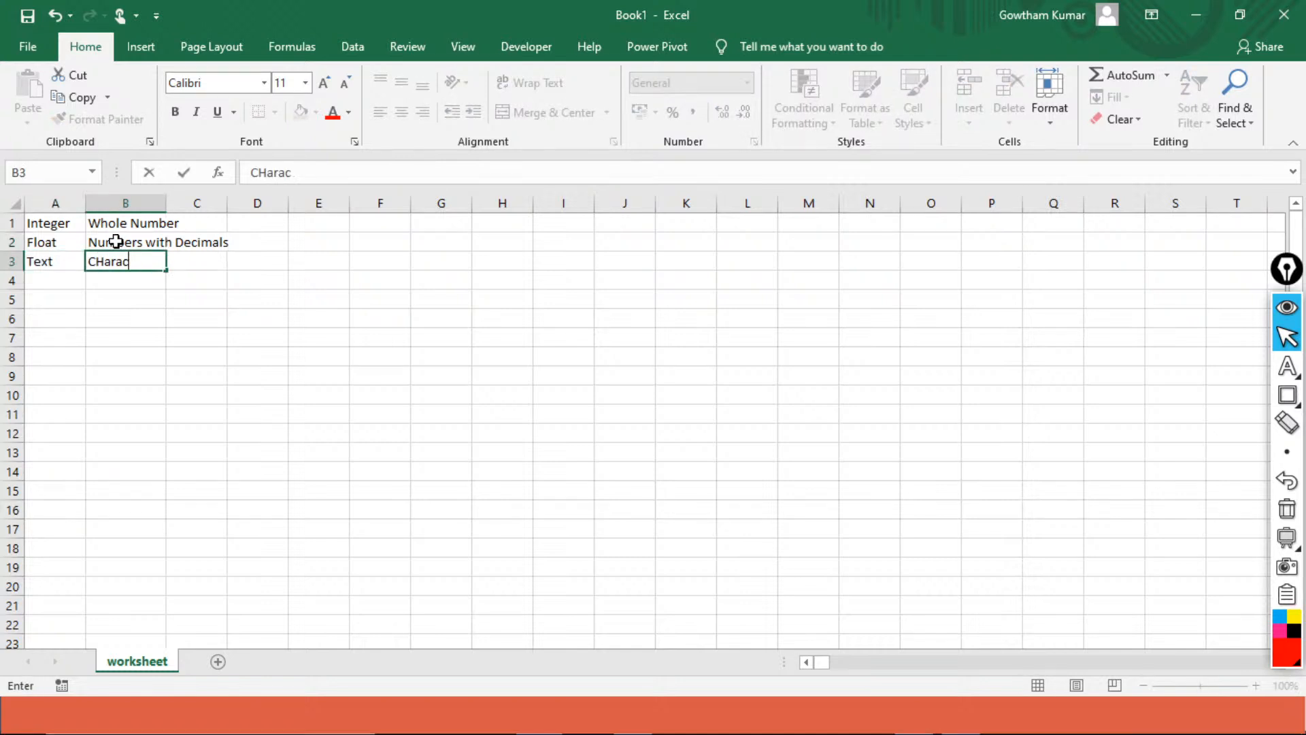
key("BackSpace")
type("hars/Alphabet")
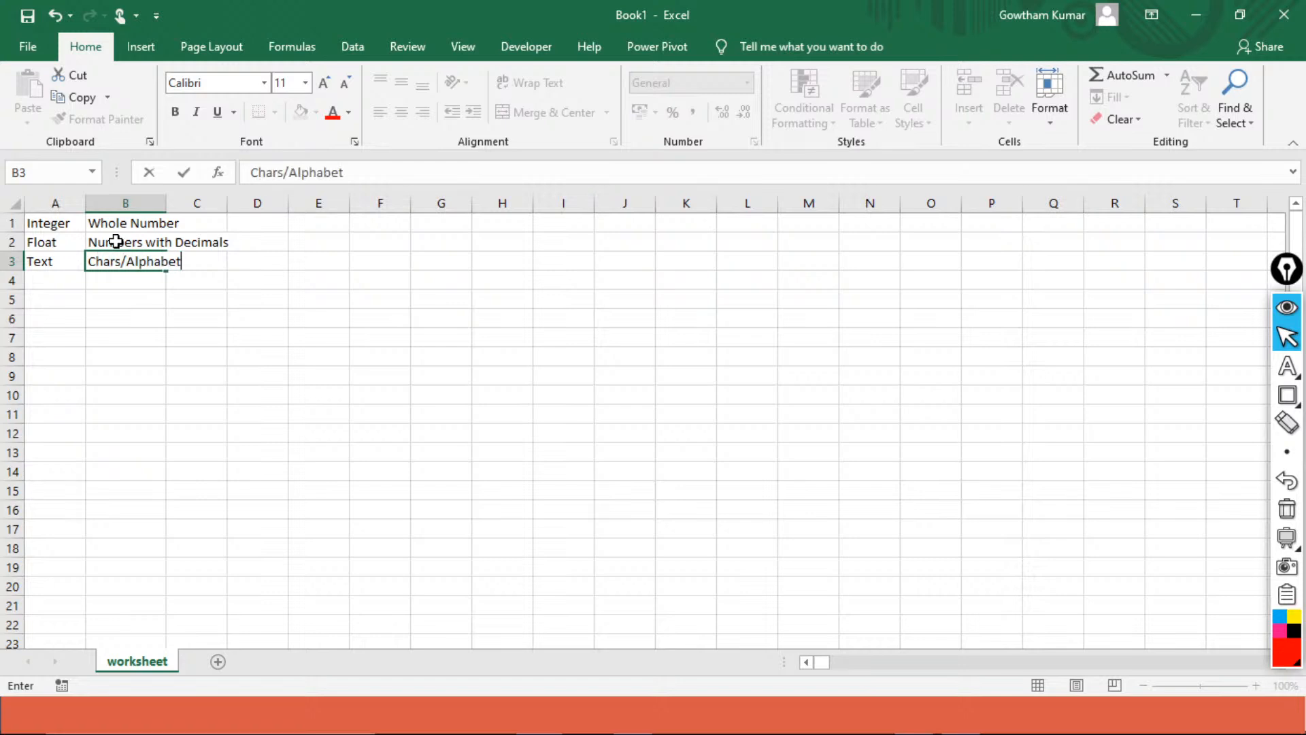
type("s")
key("Return")
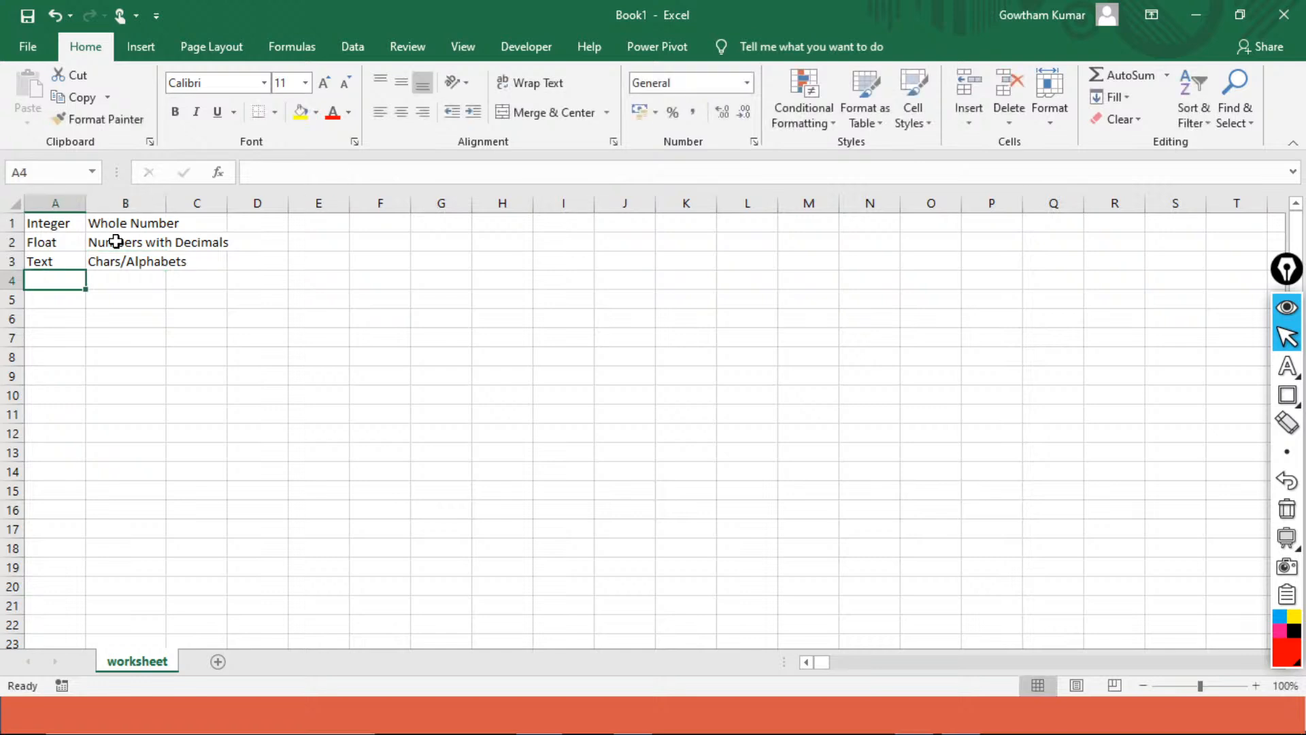
Enter the % sign in cell A4 and its description Percentage in B4
type("%")
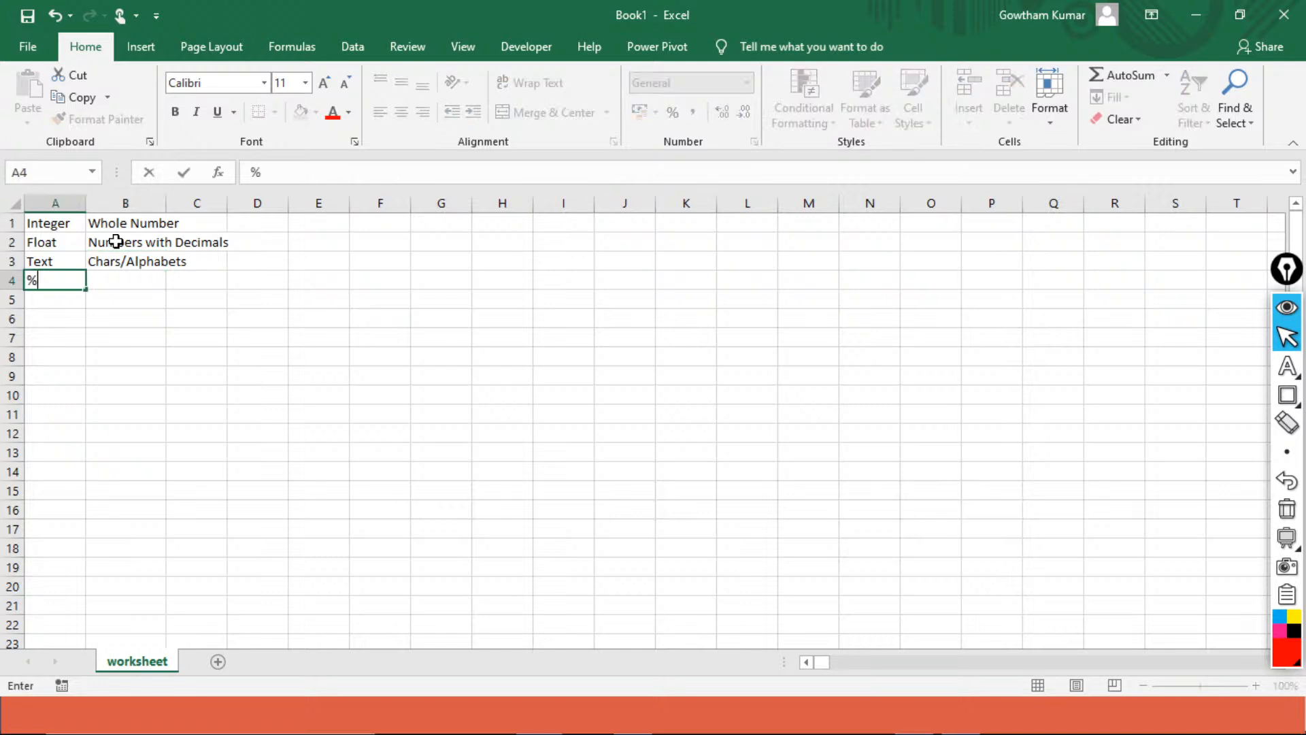
key("Tab")
type("Percentage")
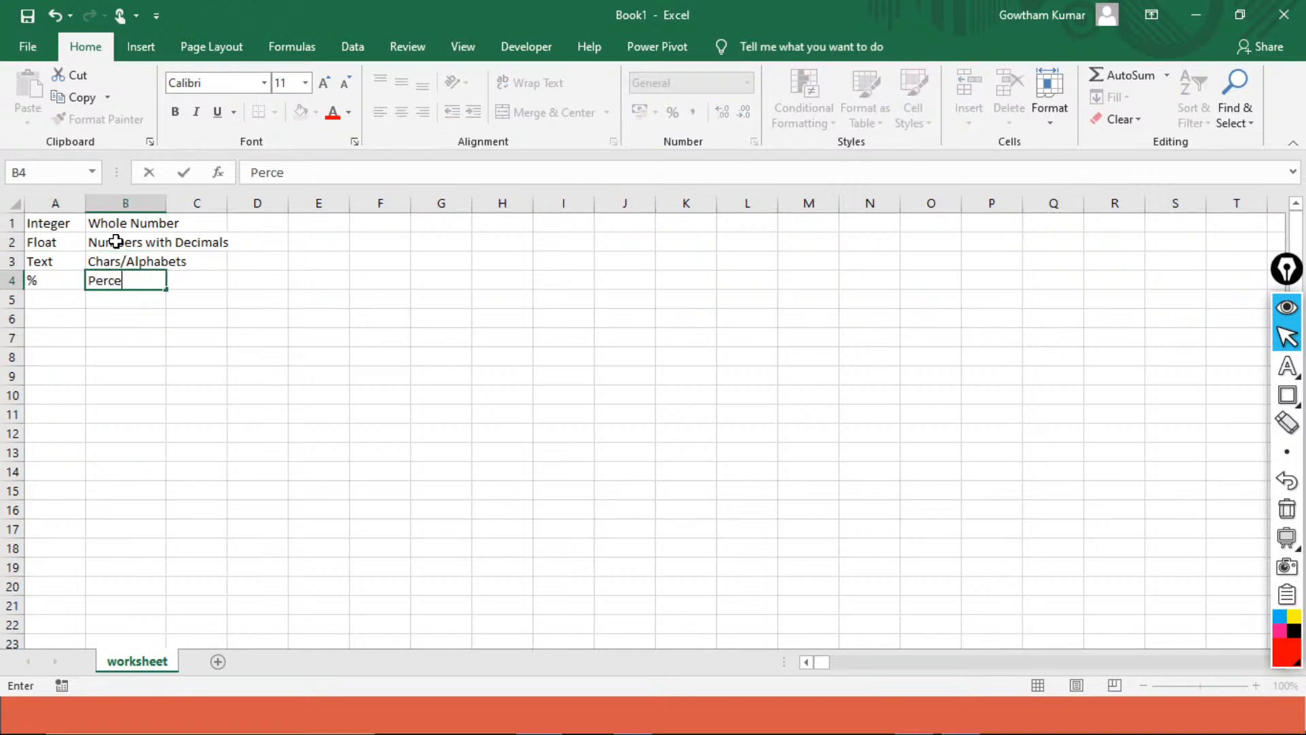
key("Return")
Enter Date in cell A5 and insert the current date, 14-09-2020, in B5
type("Date")
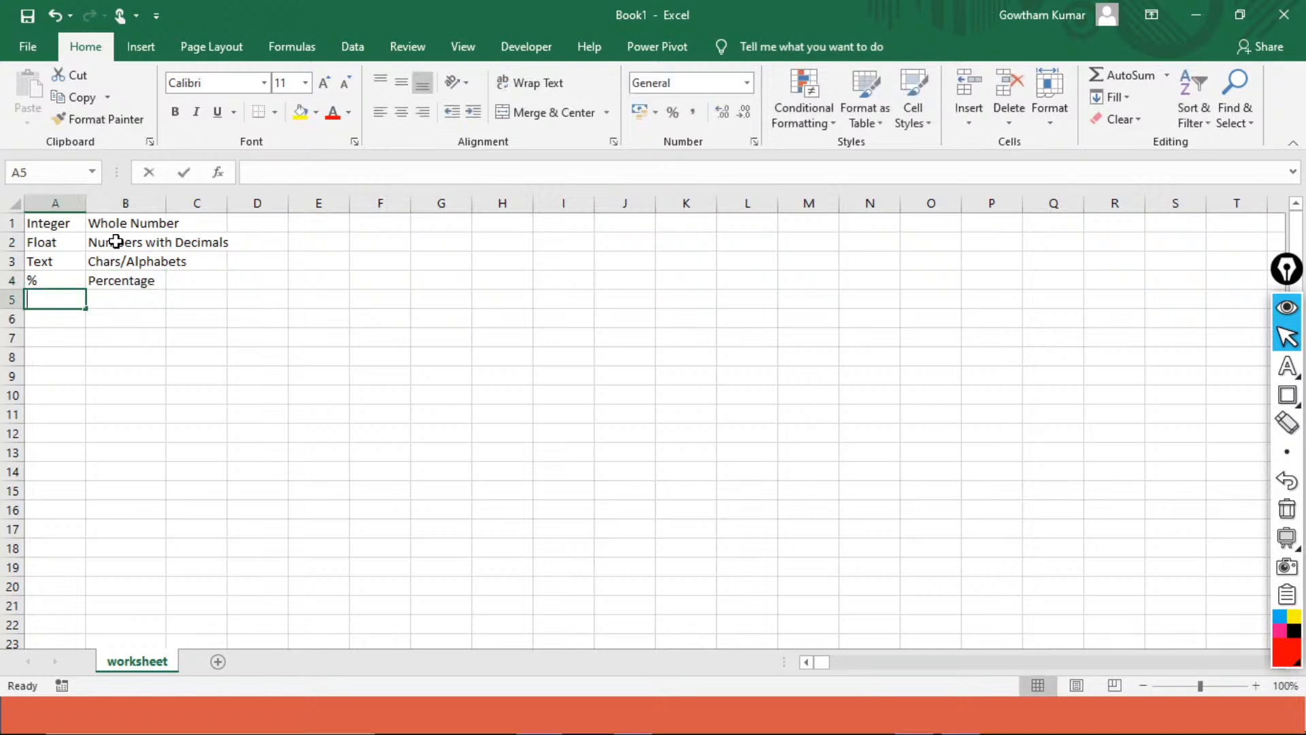
key("Tab")
type("Date")
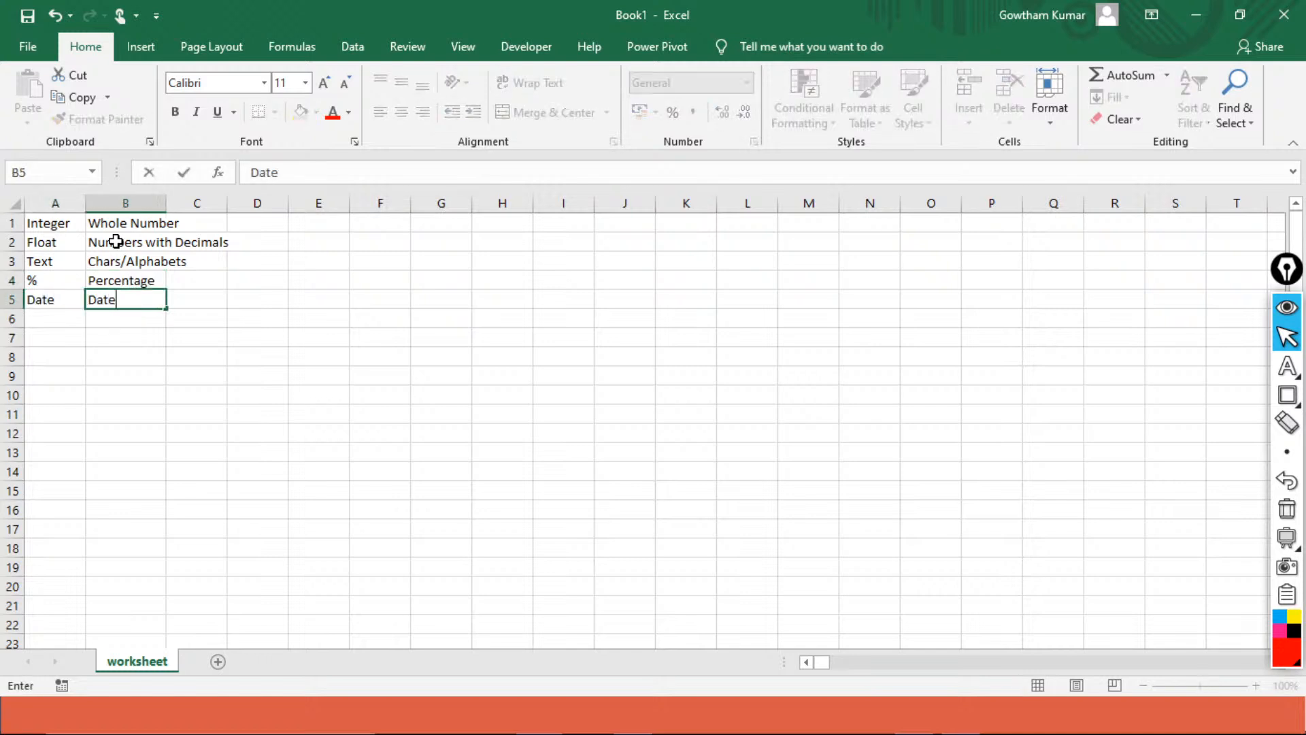
key("Escape")
type("P")
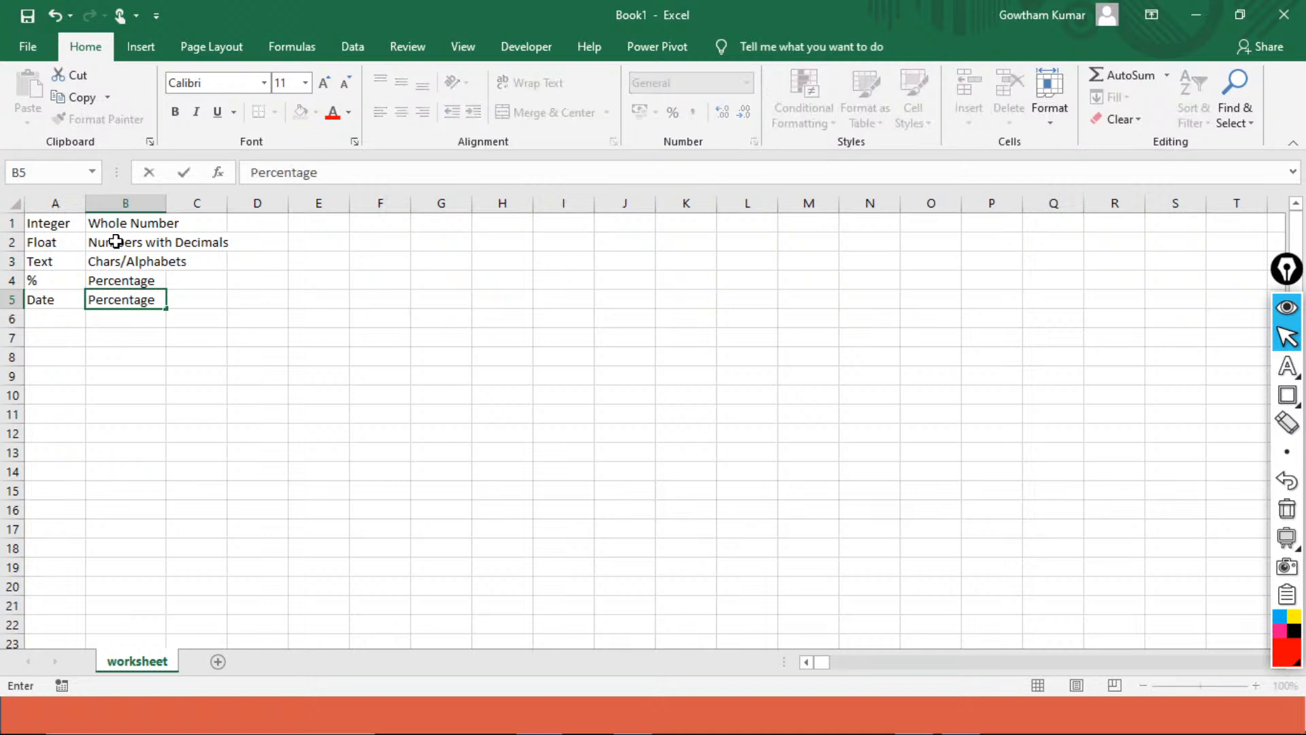
key("Escape")
key("ctrl+semicolon")
key("Return")
Enter Time in cell A6 and insert the current time, 11:36, in B6
type("Time")
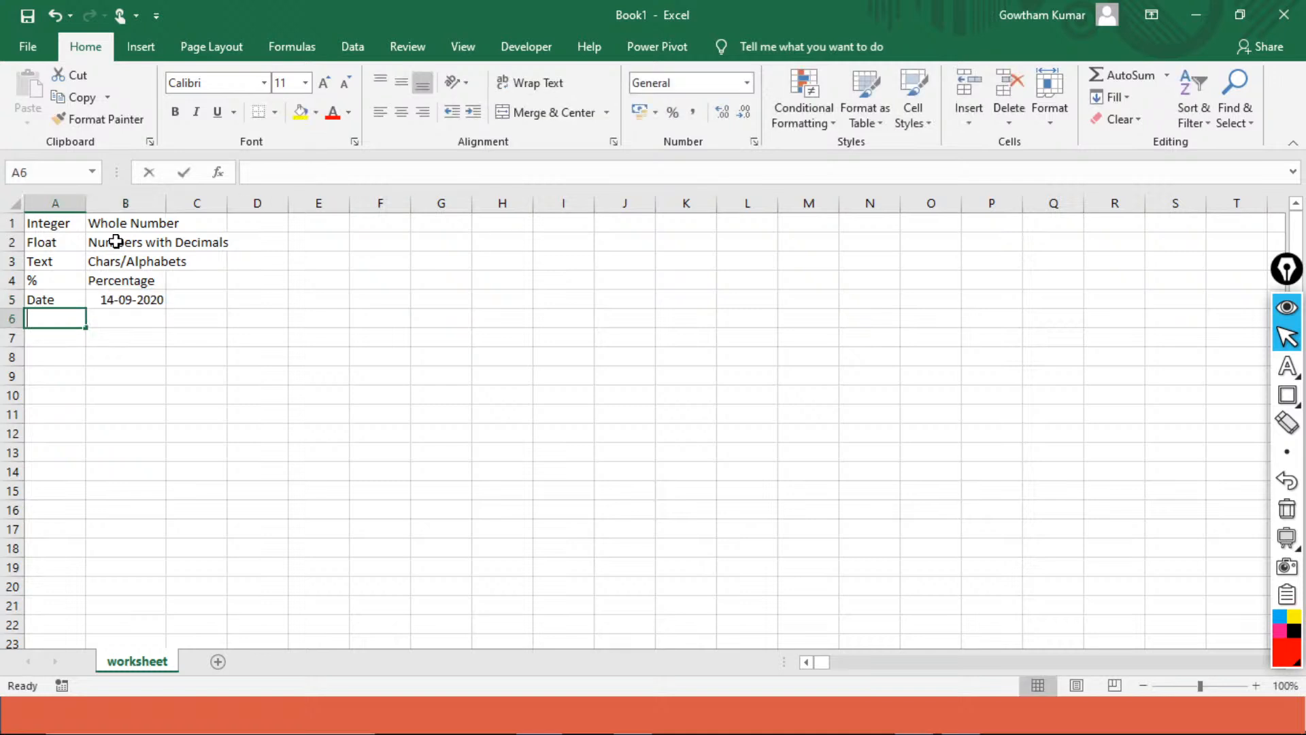
key("Tab")
key("ctrl+shift+semicolon")
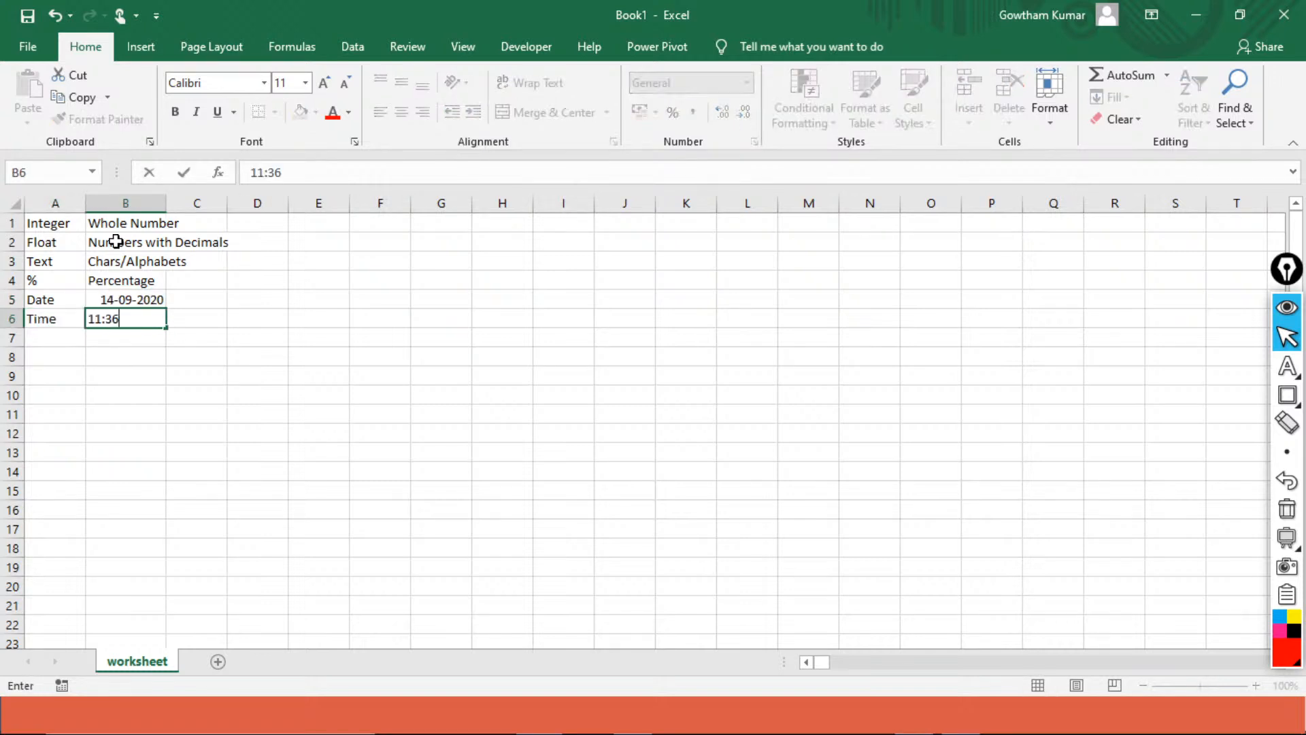
key("Return")
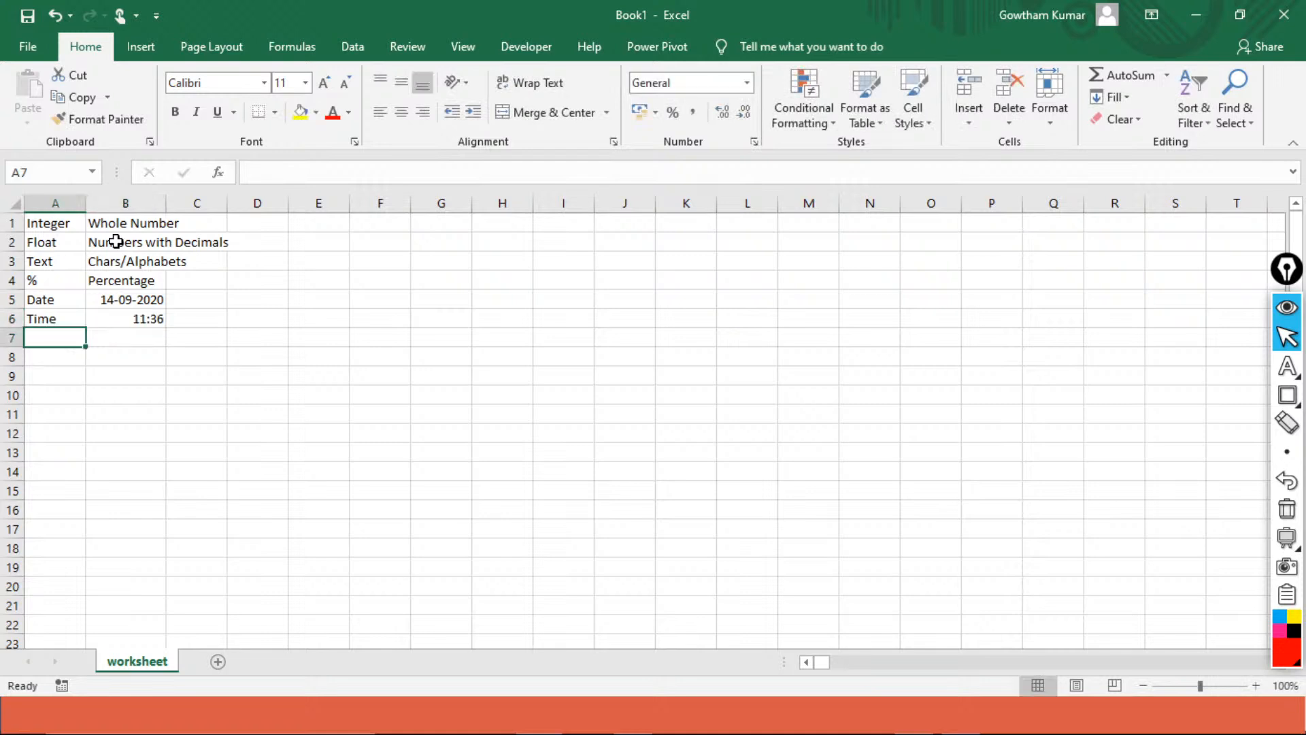
key("Up")
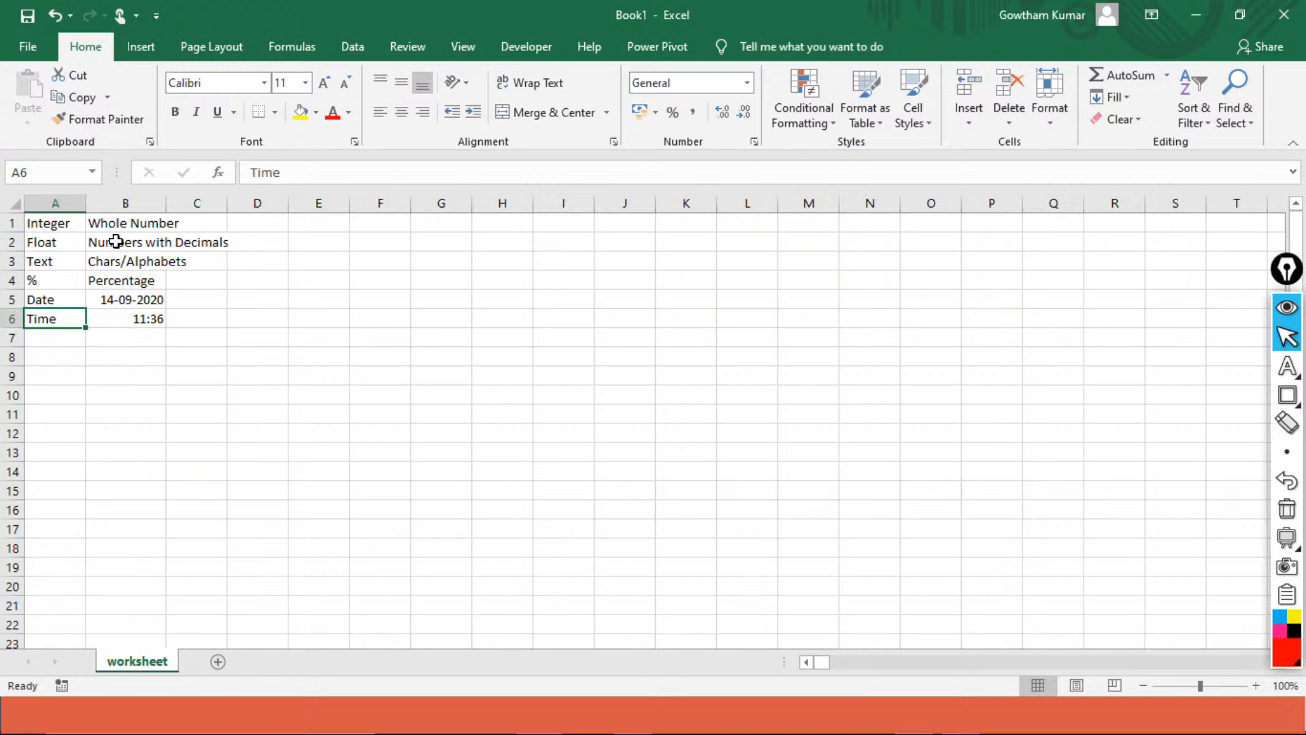
Enter Accounting in cell A7 as the next data type below Time
key("Down")
type("Accountti")
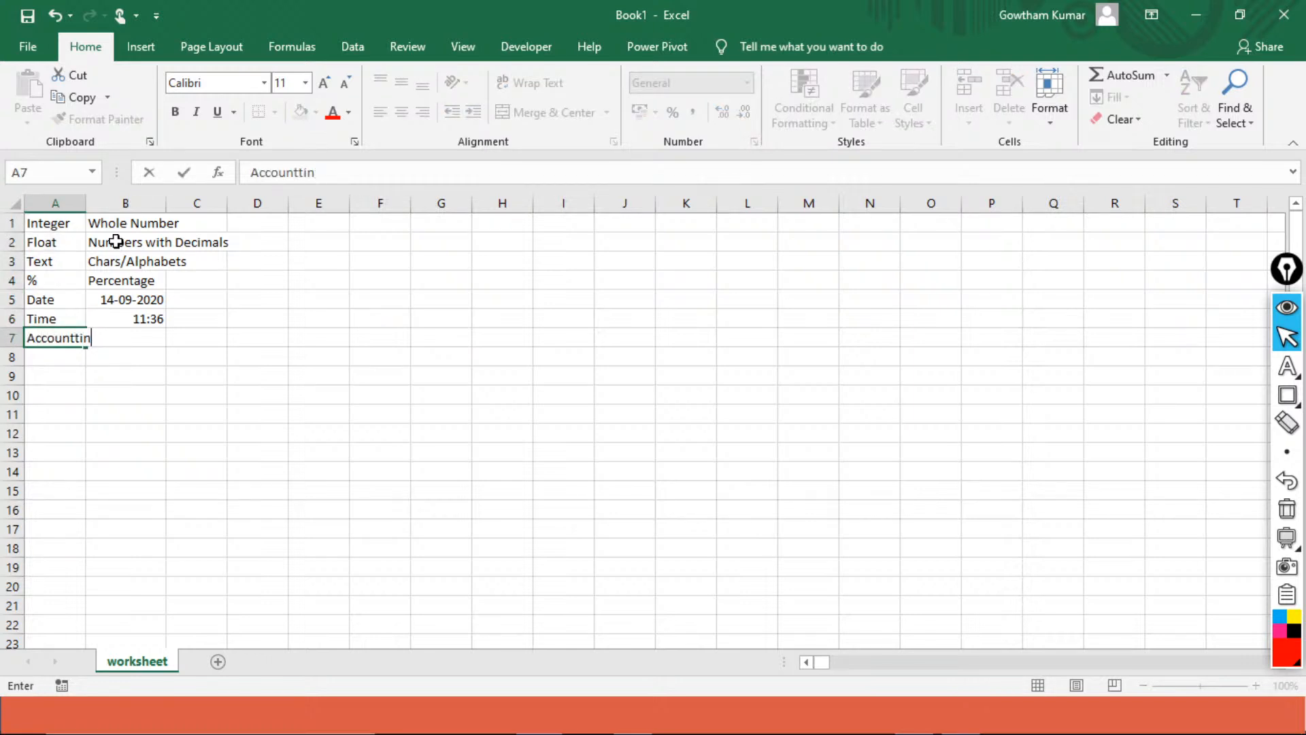
key("BackSpace")
key("BackSpace")
type("ing")
key("Return")
Enter the description Numbers in cell B7 beside Accounting, without the words "with Decimals"
key("Up")
key("Right")
type("Numbers")
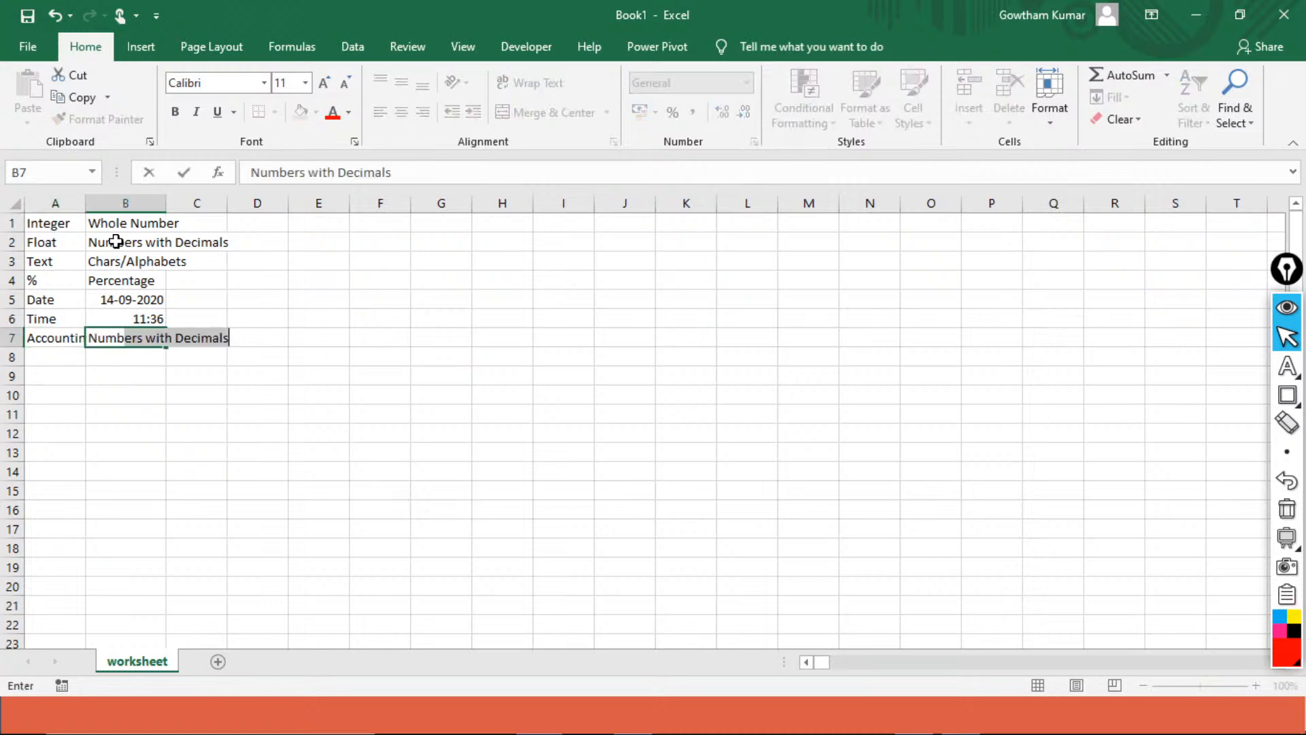
key("Return")
key("Up")
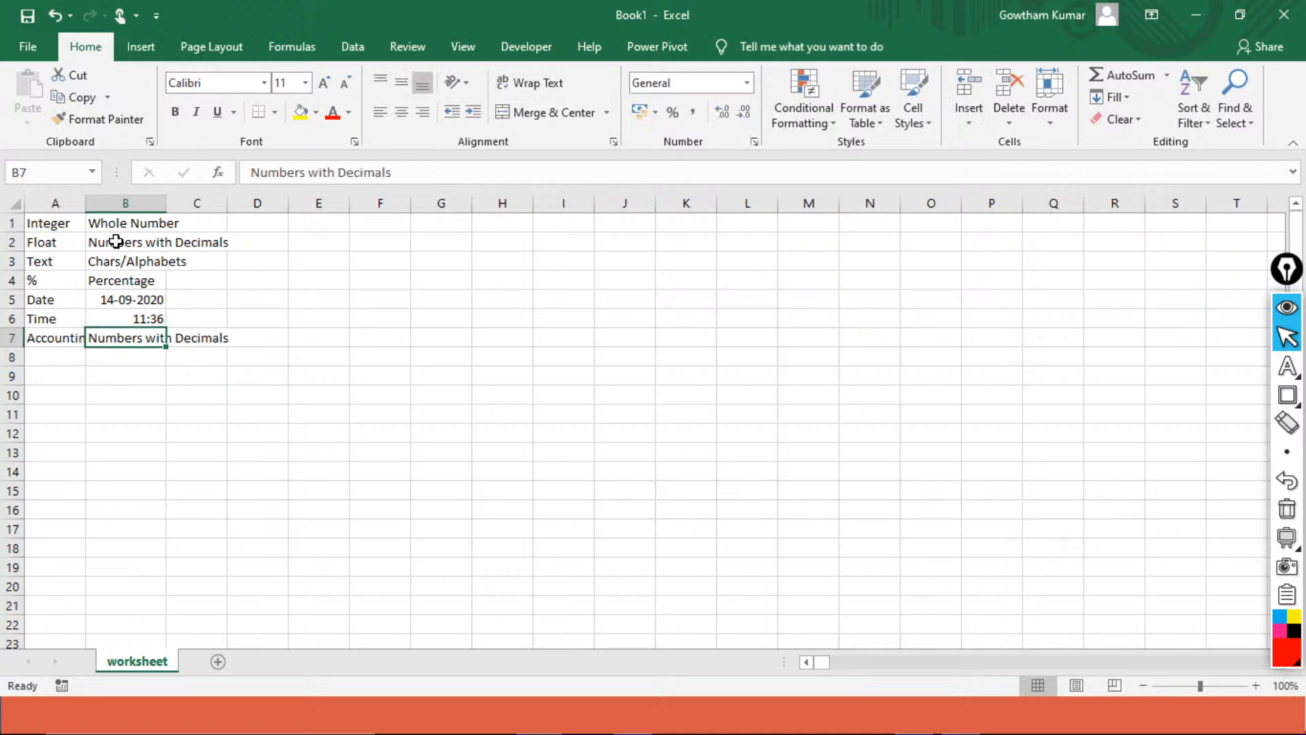
key("F2")
key("ctrl+shift+Left")
key("BackSpace")
key("BackSpace")
key("BackSpace")
key("BackSpace")
key("BackSpace")
key("BackSpace")
key("BackSpace")
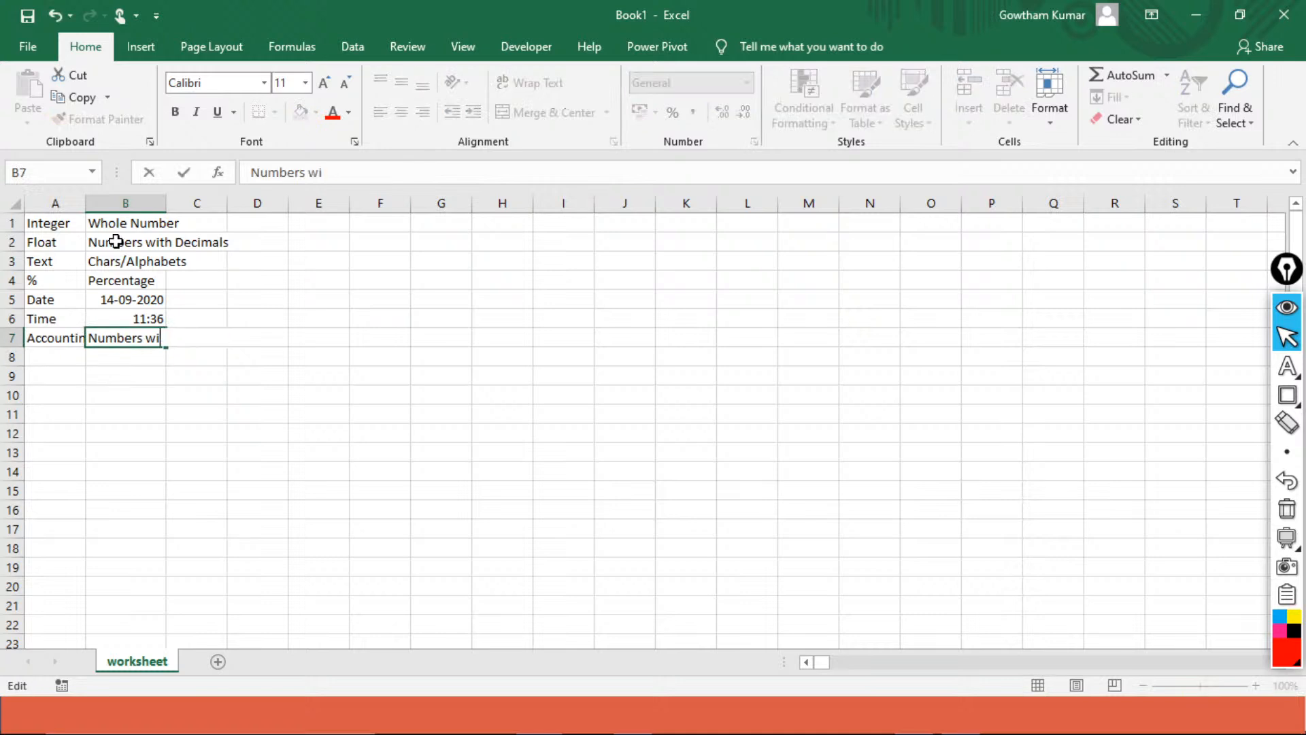
key("Return")
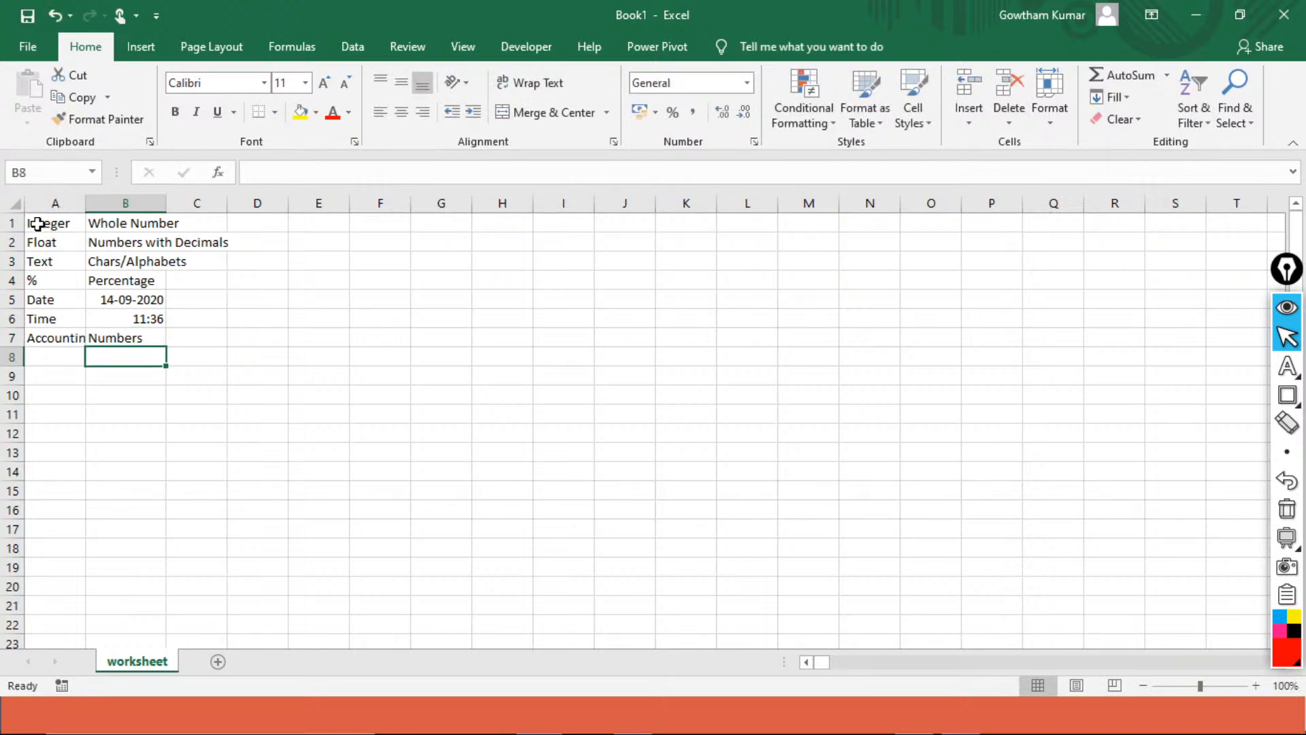
AutoFit the width of column A to its contents
left_click(56, 364)
key("Up")
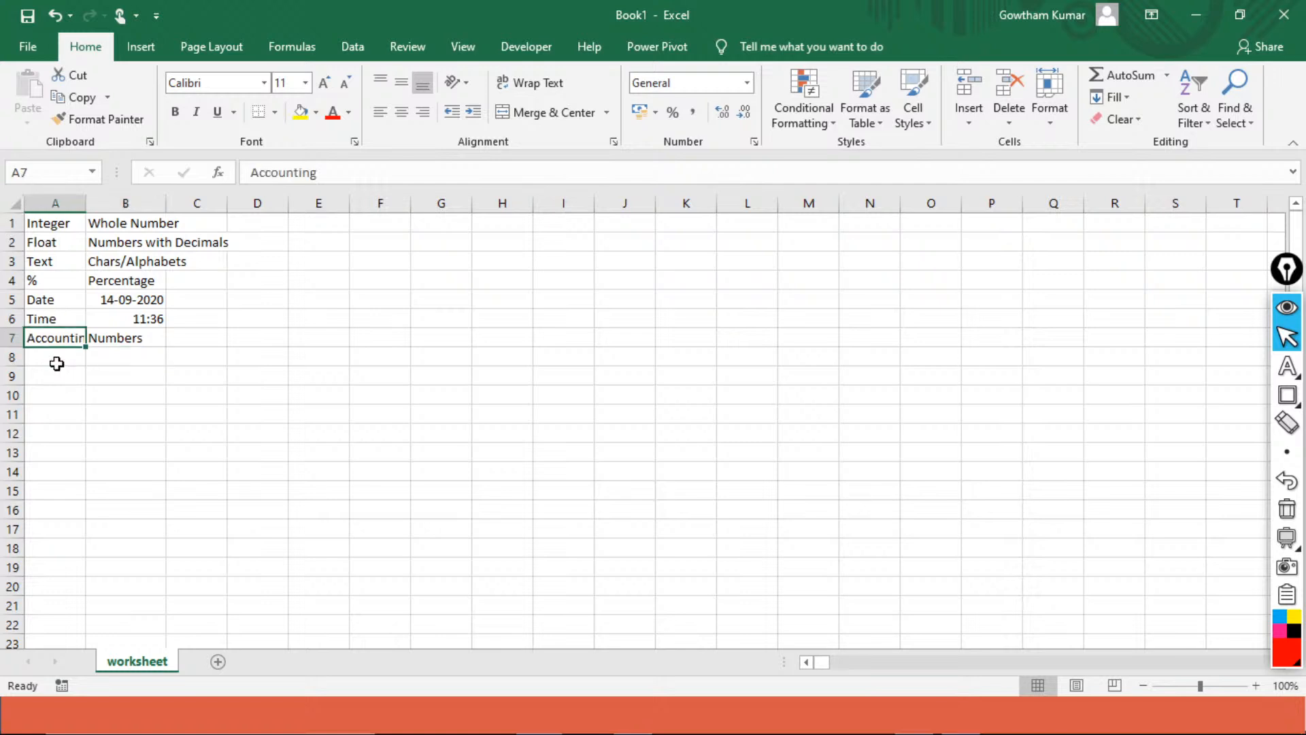
key("ctrl+space")
key("alt+h")
key("o")
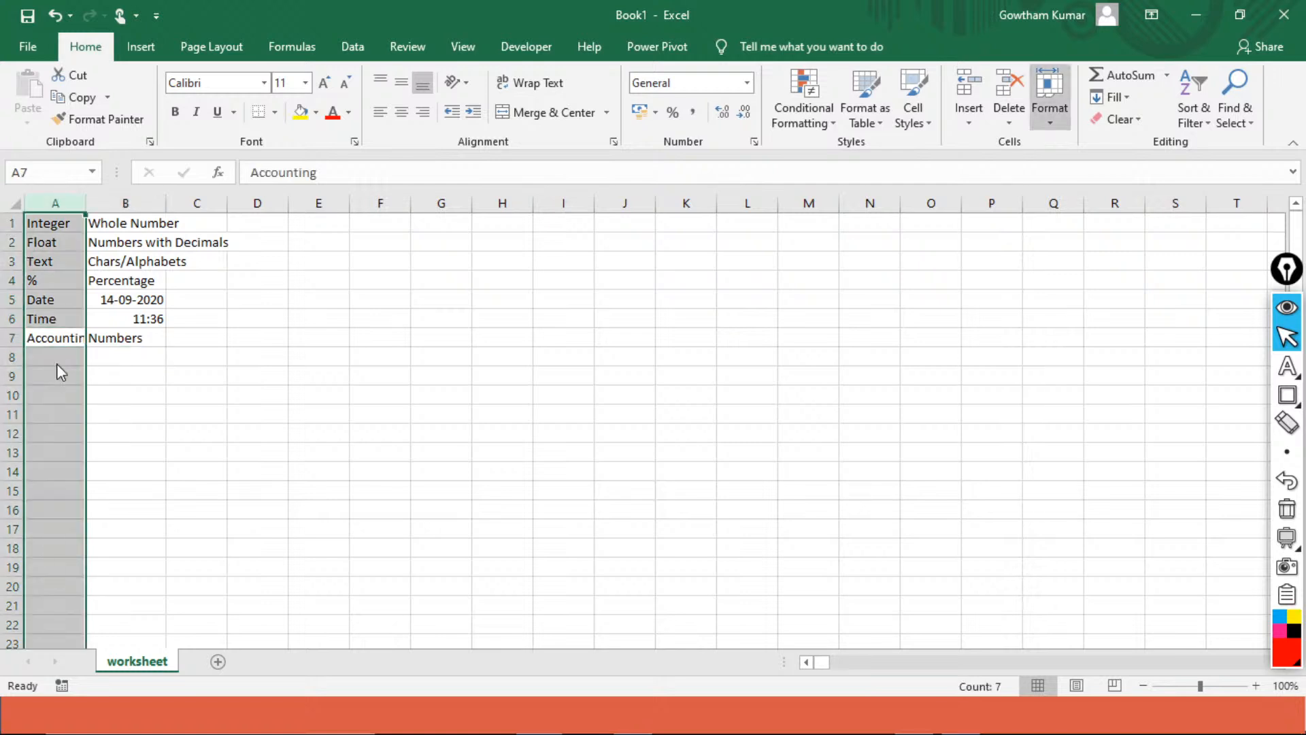
key("i")
key("Up")
key("Up")
key("Up")
key("Up")
key("Up")
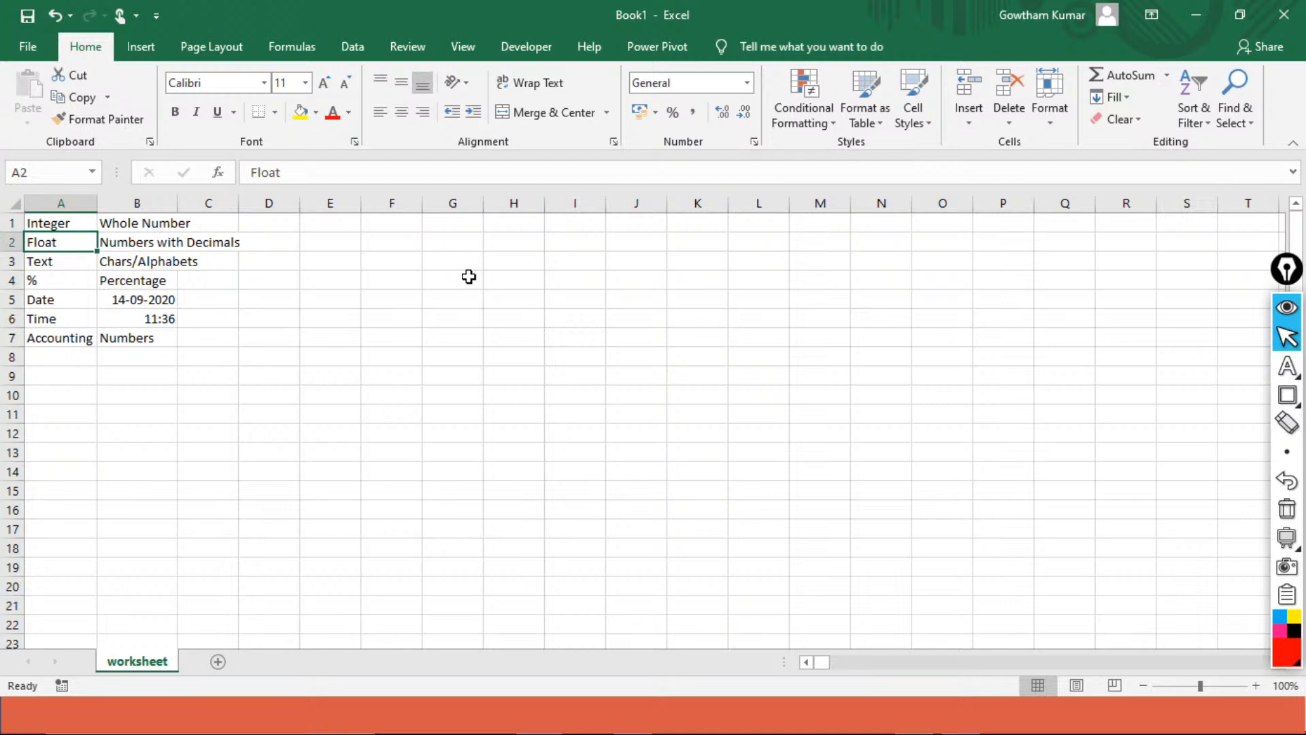
Enter Currency in cell A8 as the next data type
left_click(43, 363)
type("C")
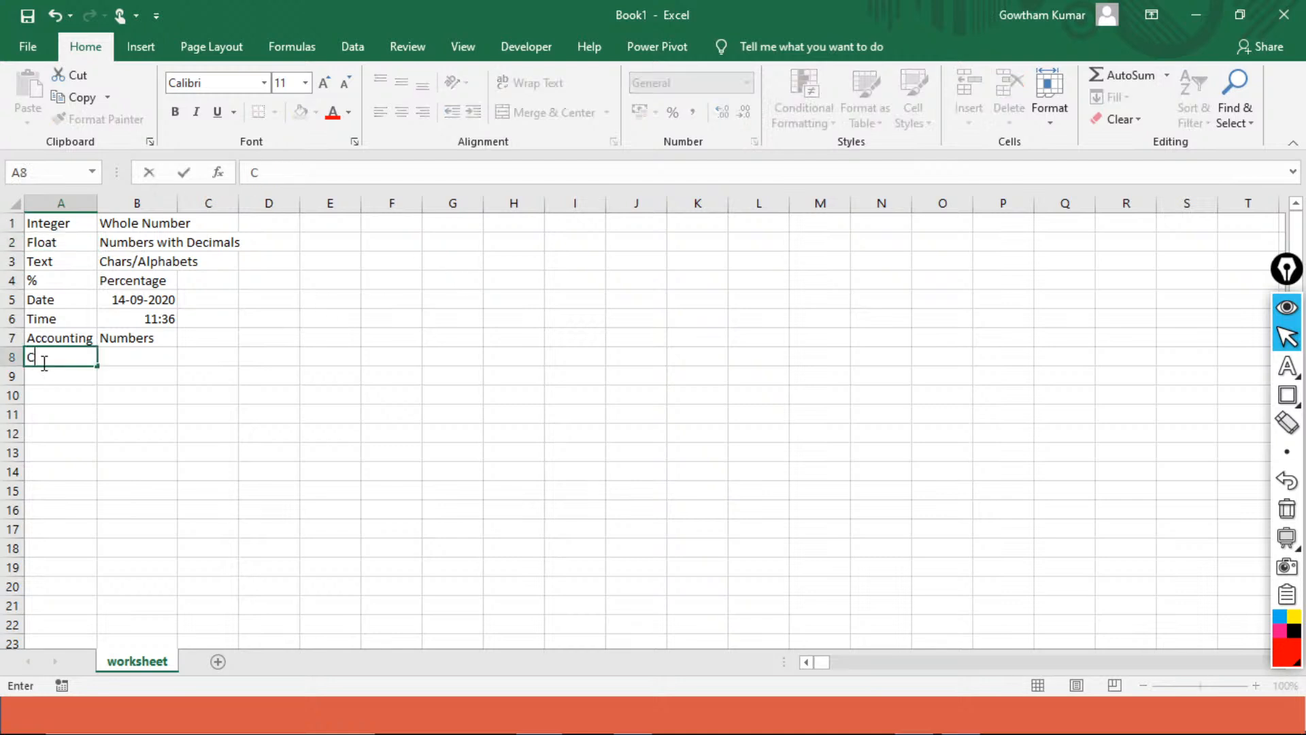
type("urrency")
key("Tab")
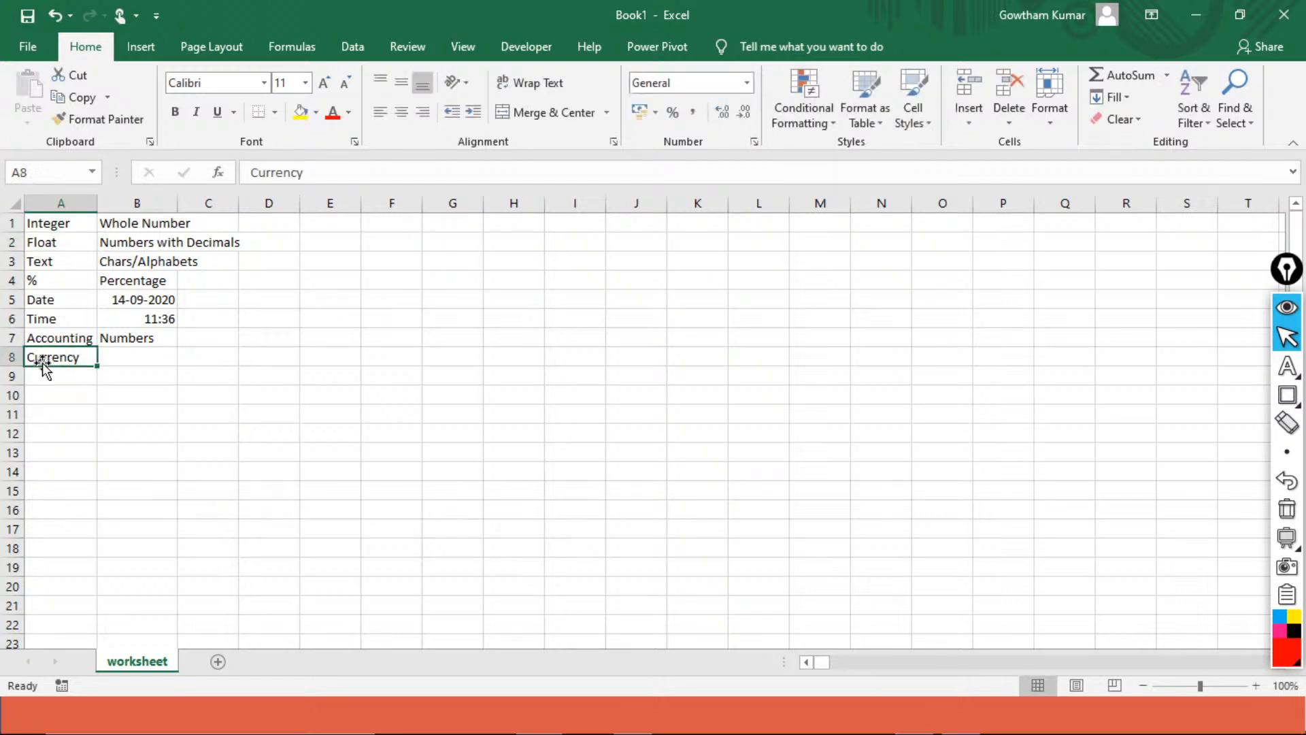
Enter the example USD/INR in cell B8 beside Currency, with a slash between the two codes
type("USD?I")
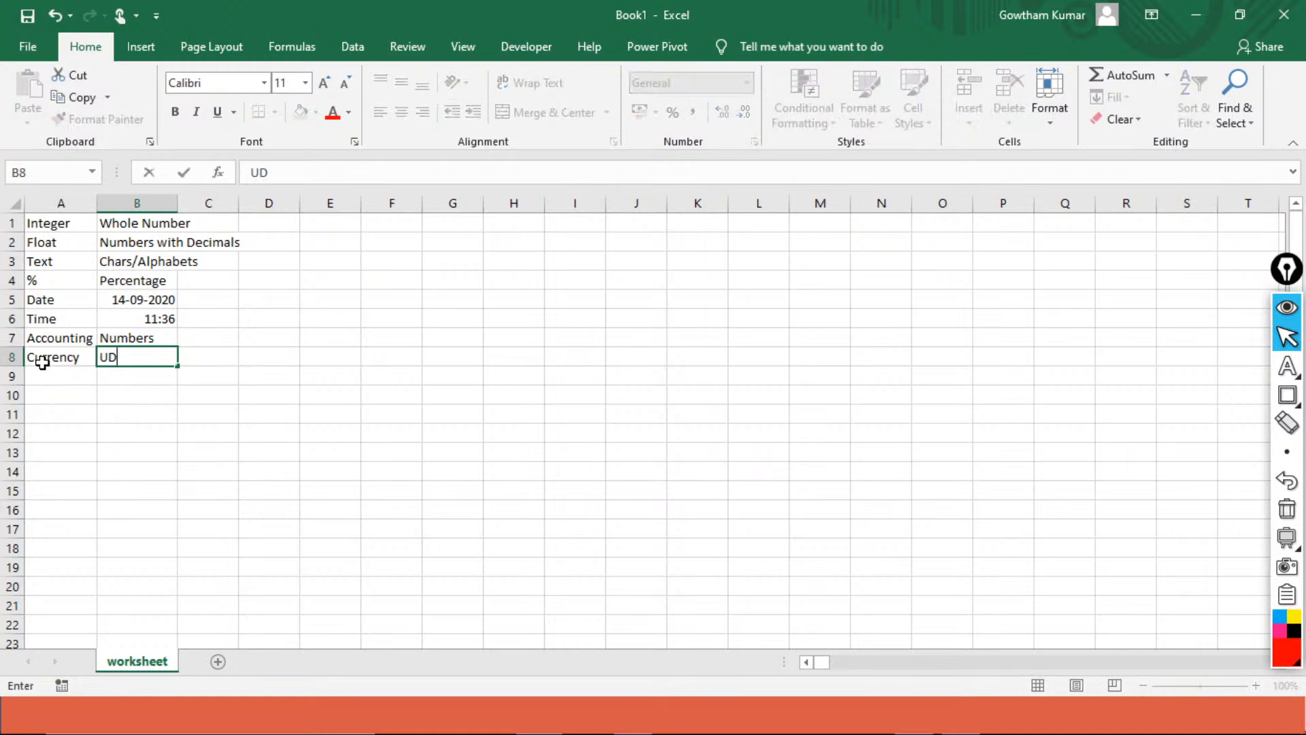
type("NR")
key("Up")
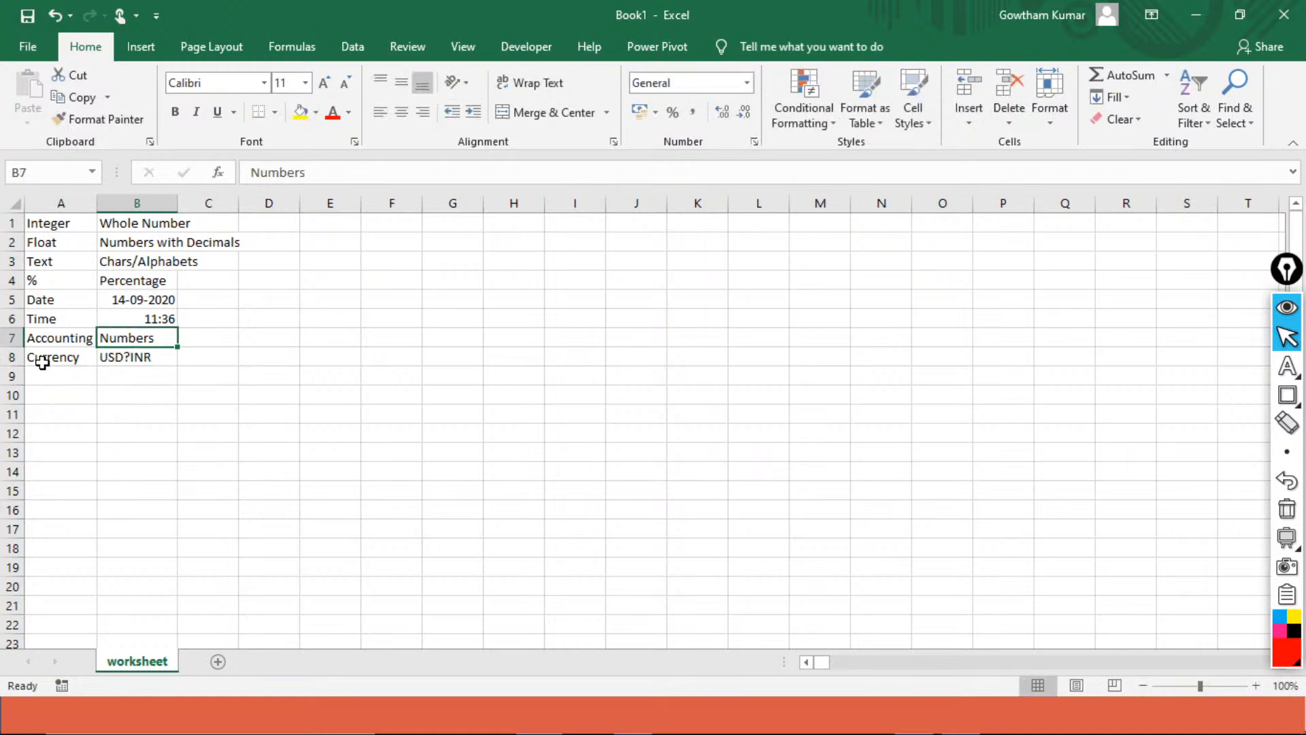
key("Down")
key("F2")
key("Left")
key("Left")
key("Left")
key("BackSpace")
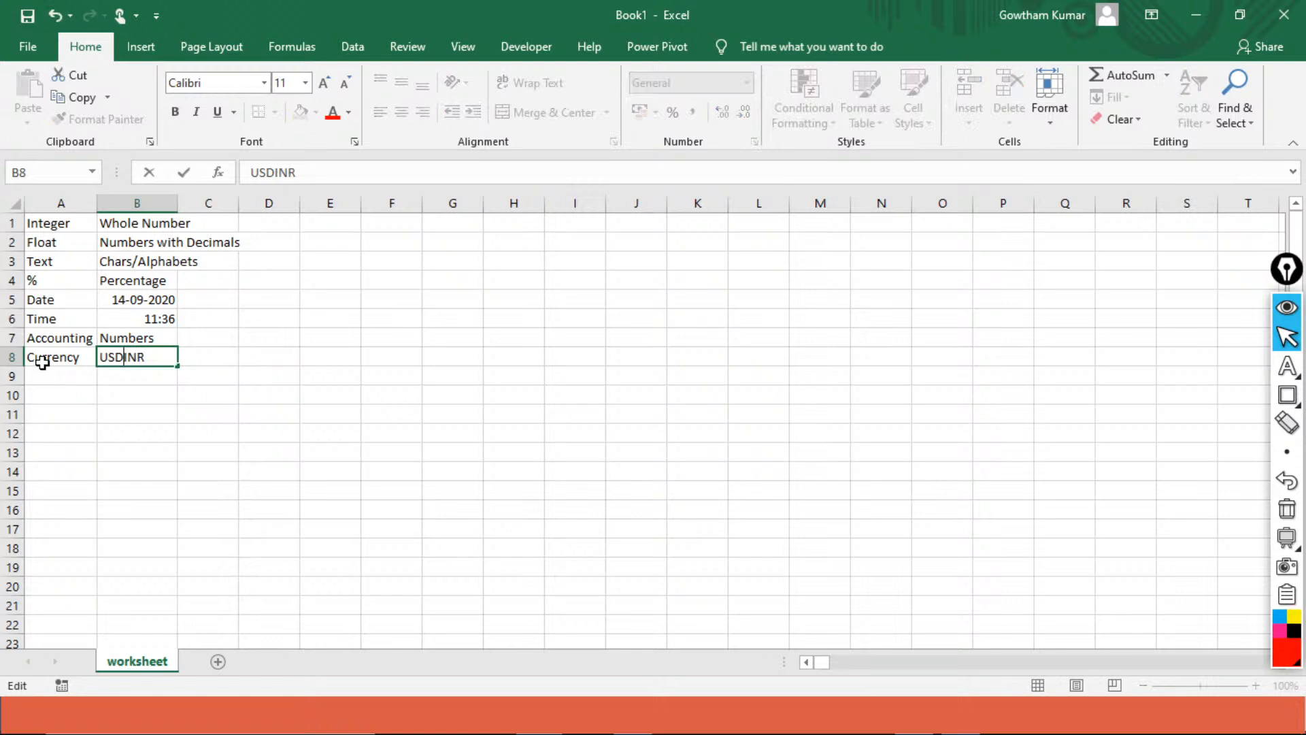
type("/")
key("Return")
Check the available number formats for the next data type and enter Scientific in cell A9
left_click(42, 362)
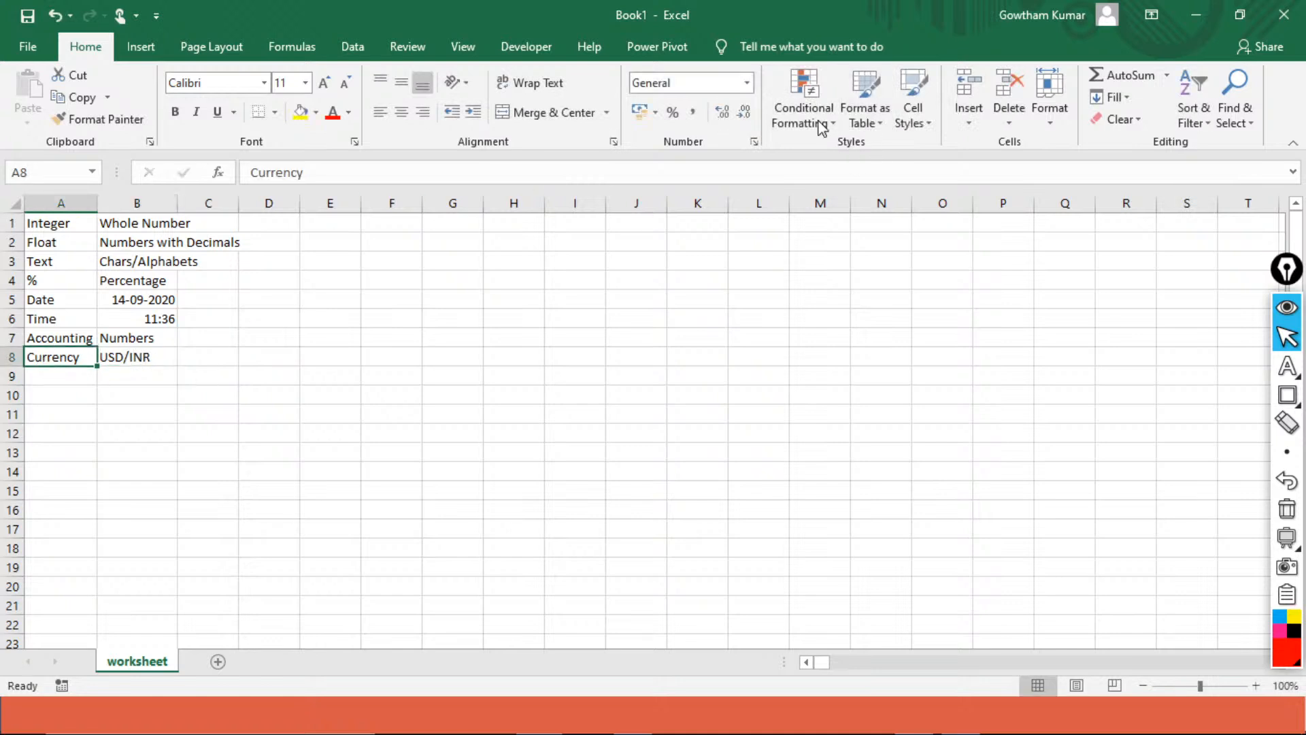
left_click(748, 94)
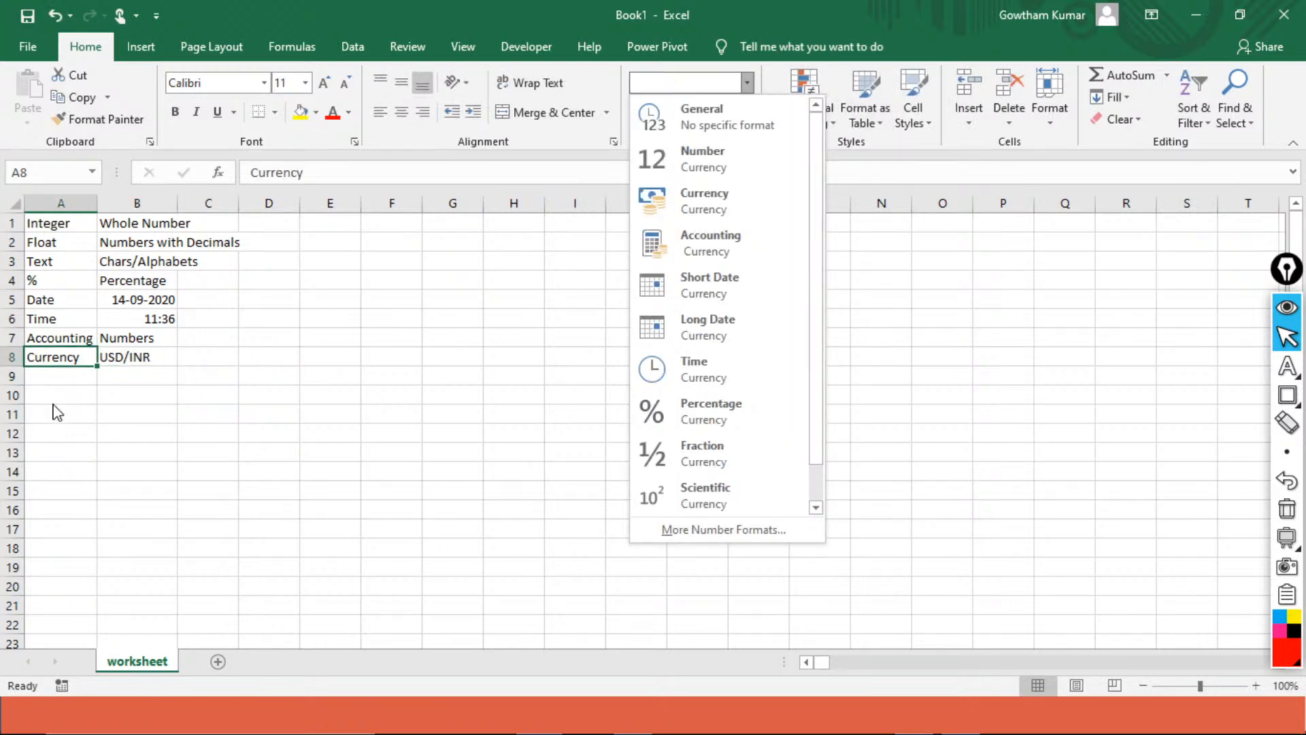
left_click(42, 377)
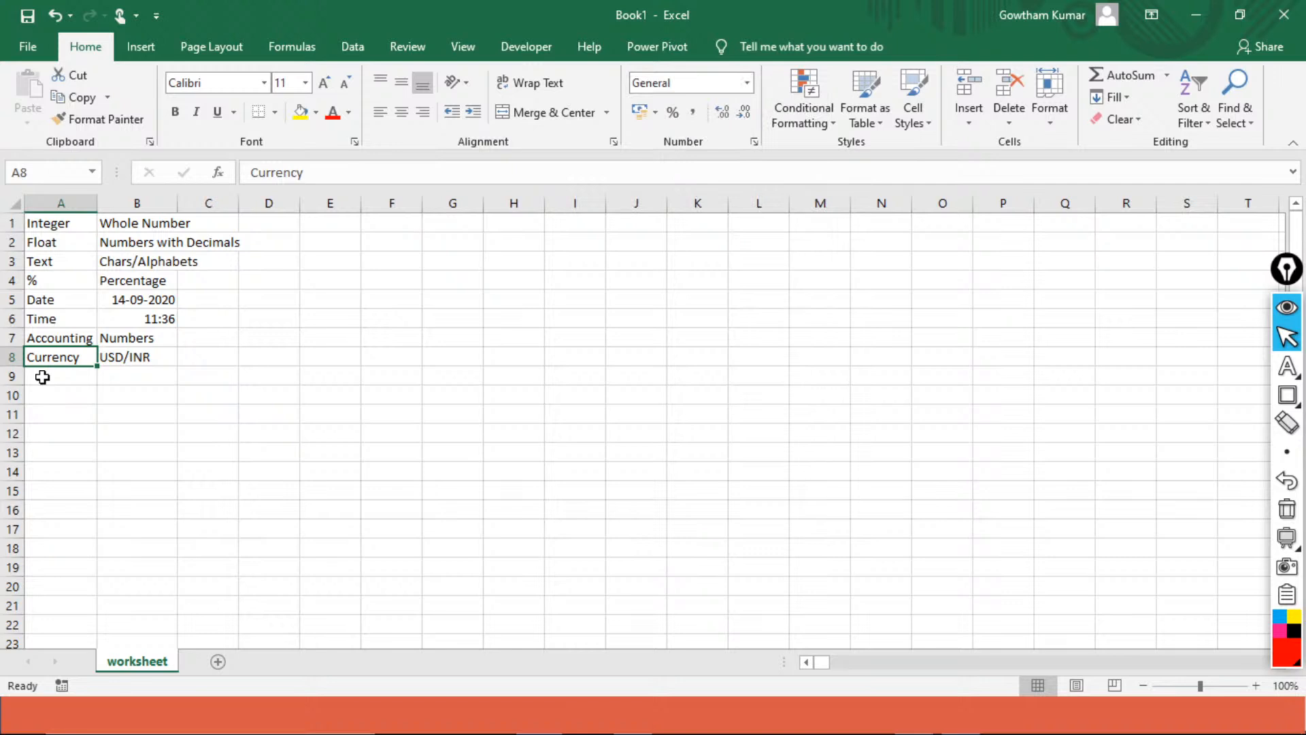
left_click(746, 84)
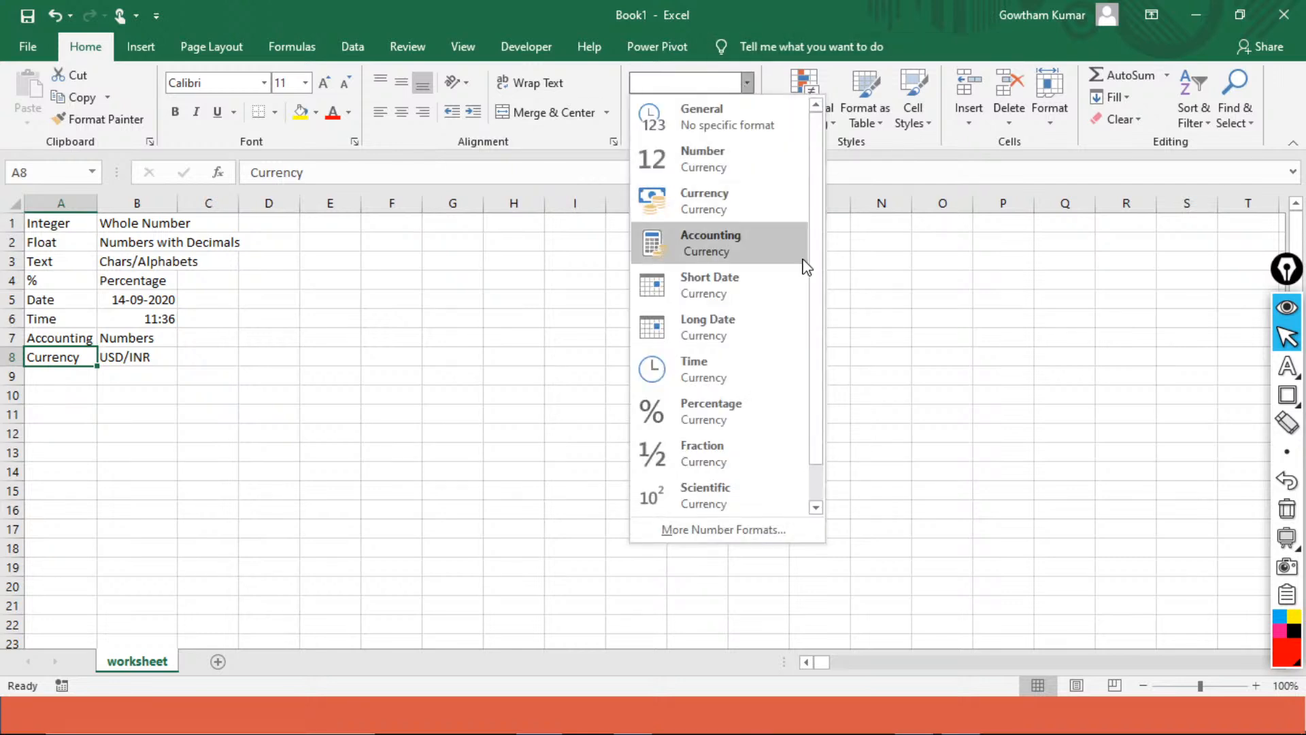
left_click_drag(819, 280, 819, 386)
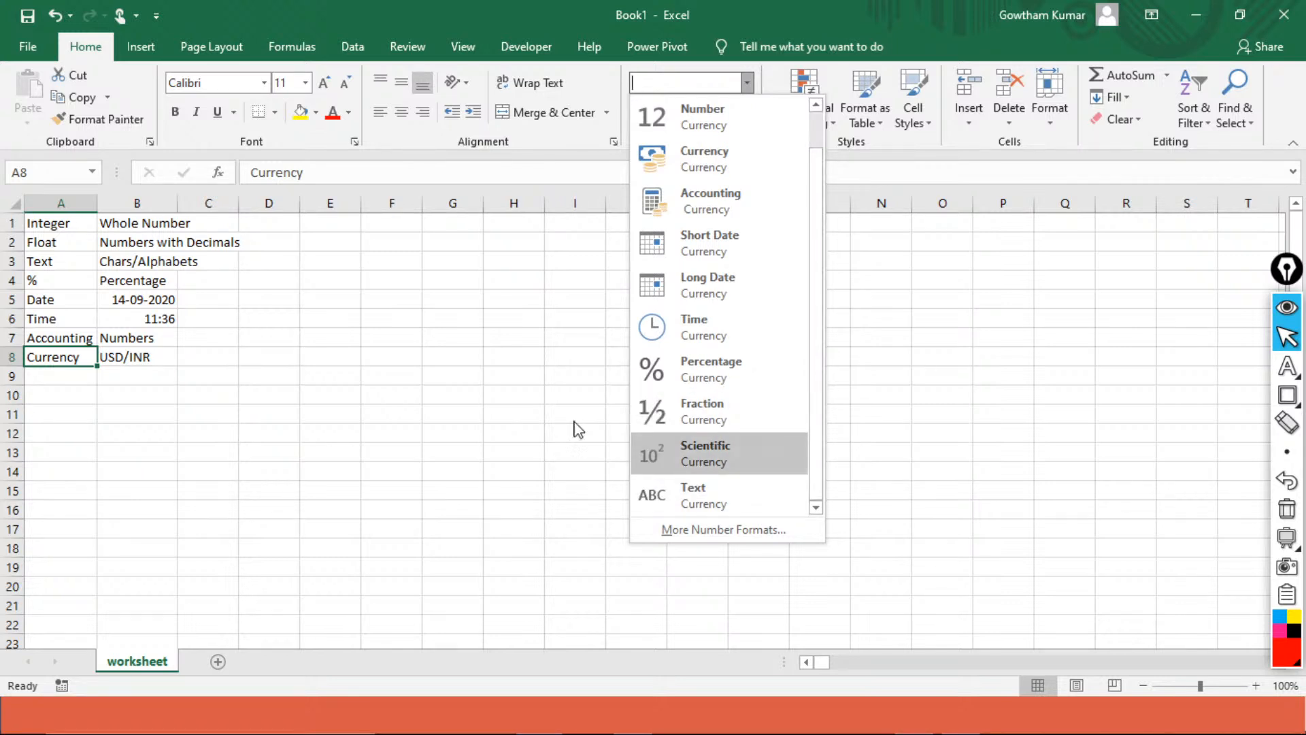
left_click(55, 375)
left_click(58, 376)
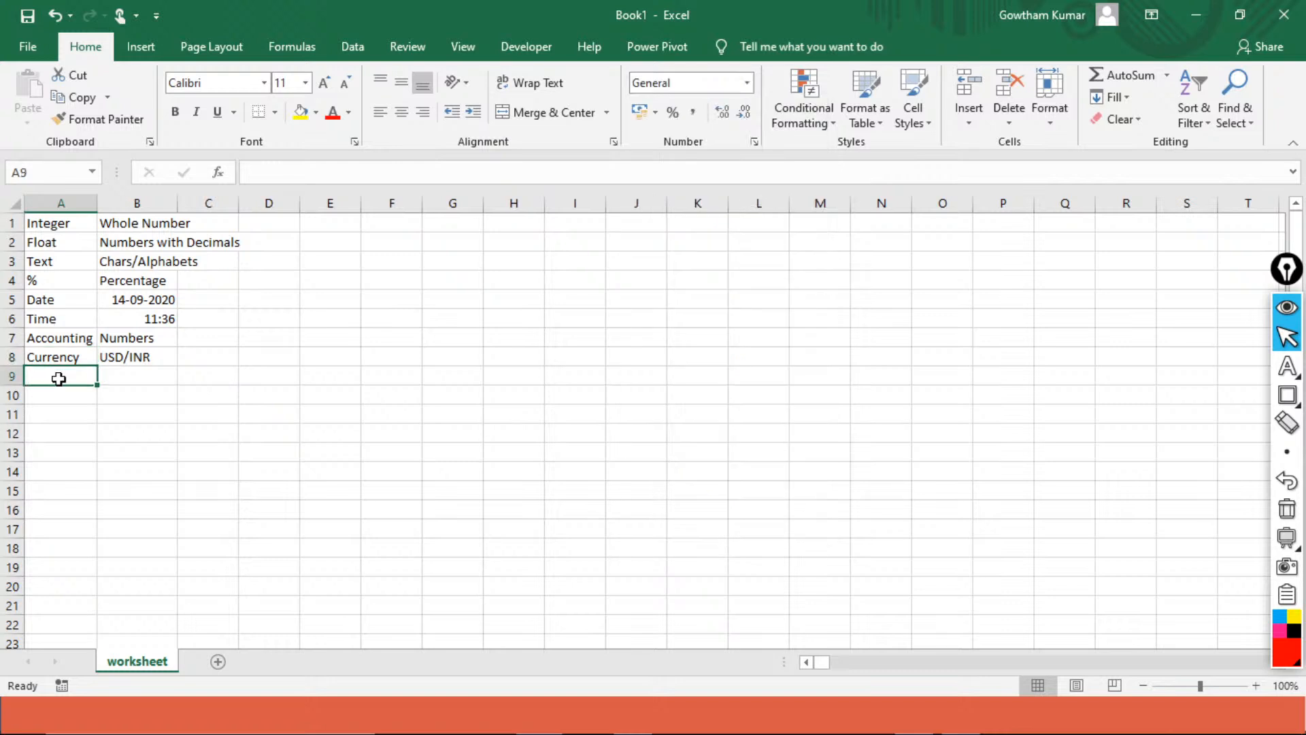
type("Scientific")
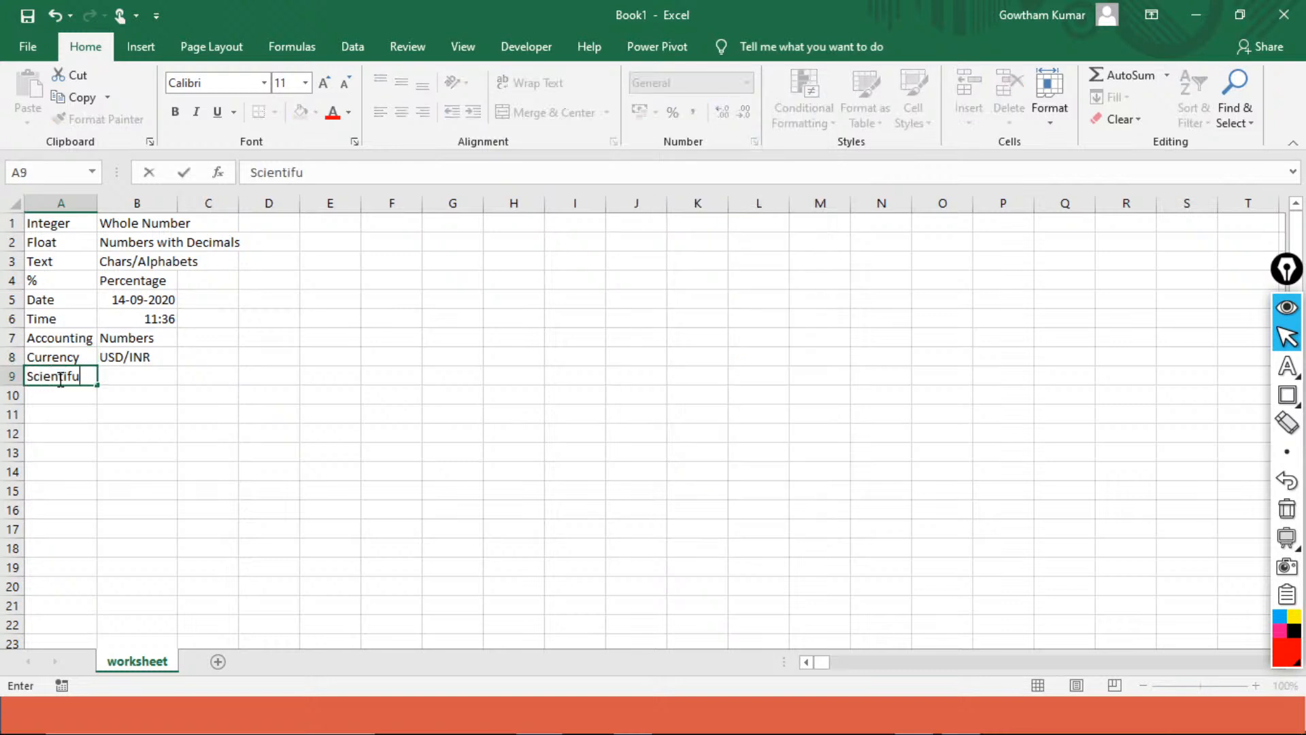
key("BackSpace")
type("f")
key("Tab")
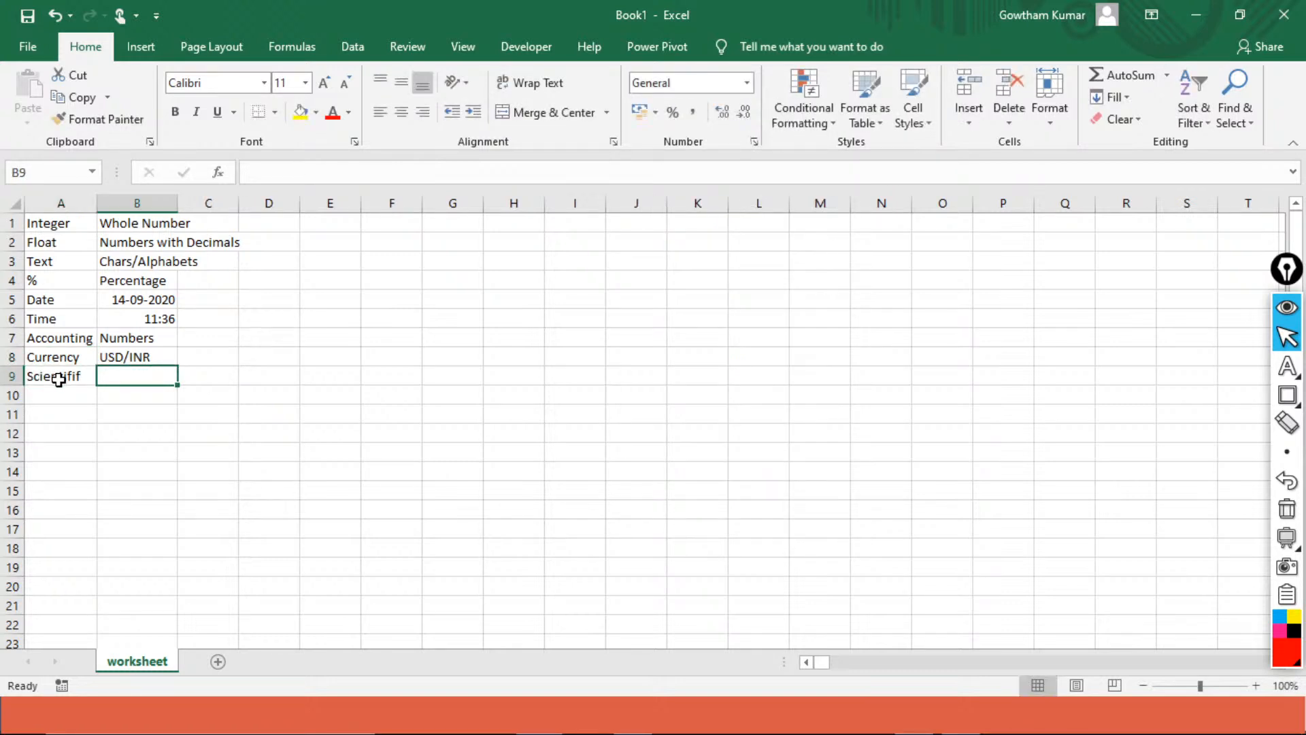
left_click(58, 379)
key("F2")
type("ic")
key("Tab")
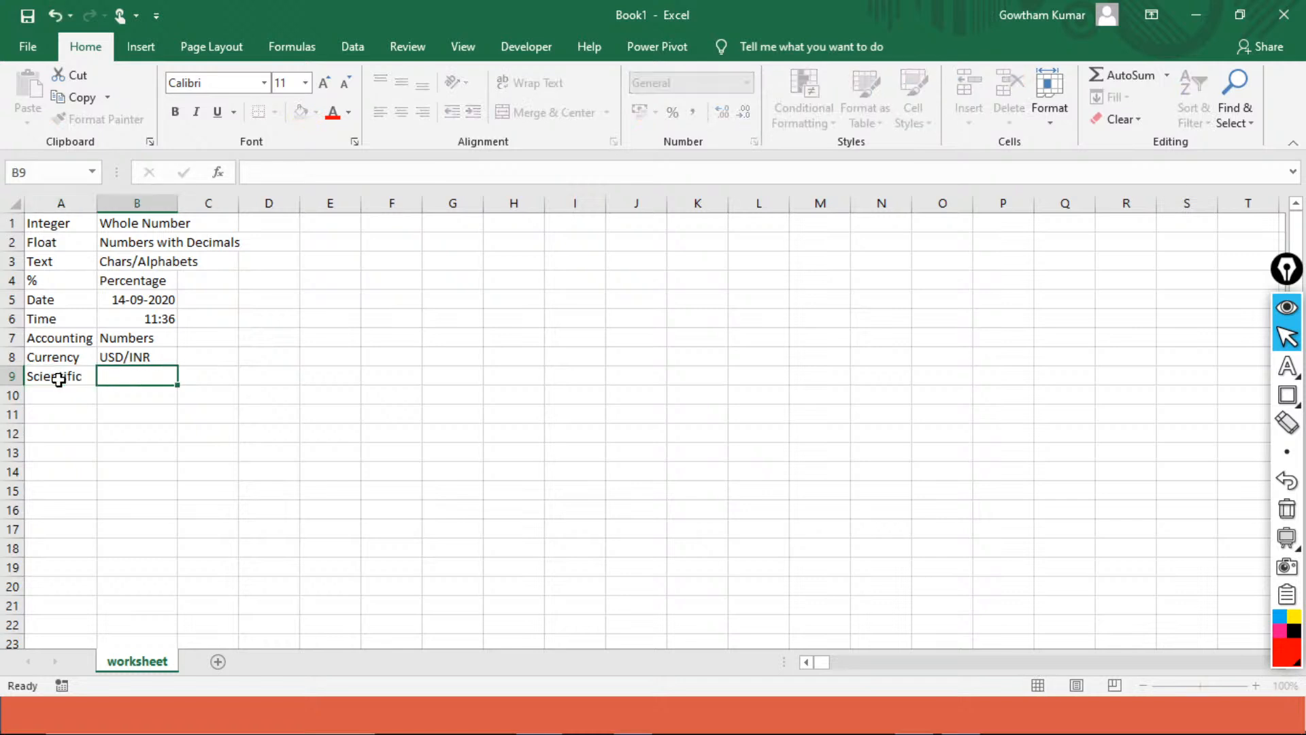
Enter the example 10+e-10 in cell B9 beside Scientific
type("10c")
key("BackSpace")
type("e-10")
left_click(59, 379)
key("Tab")
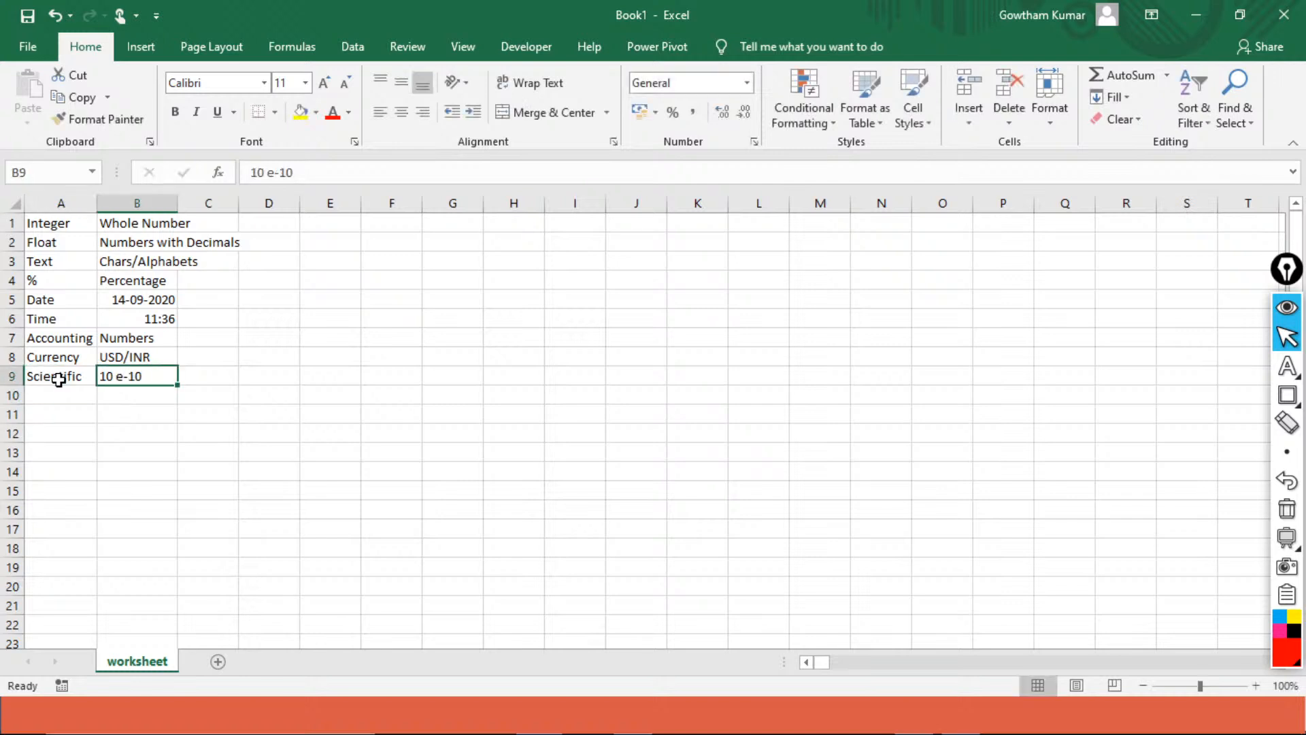
key("F2")
key("Left")
key("Left")
key("Left")
key("Left")
key("BackSpace")
type("+")
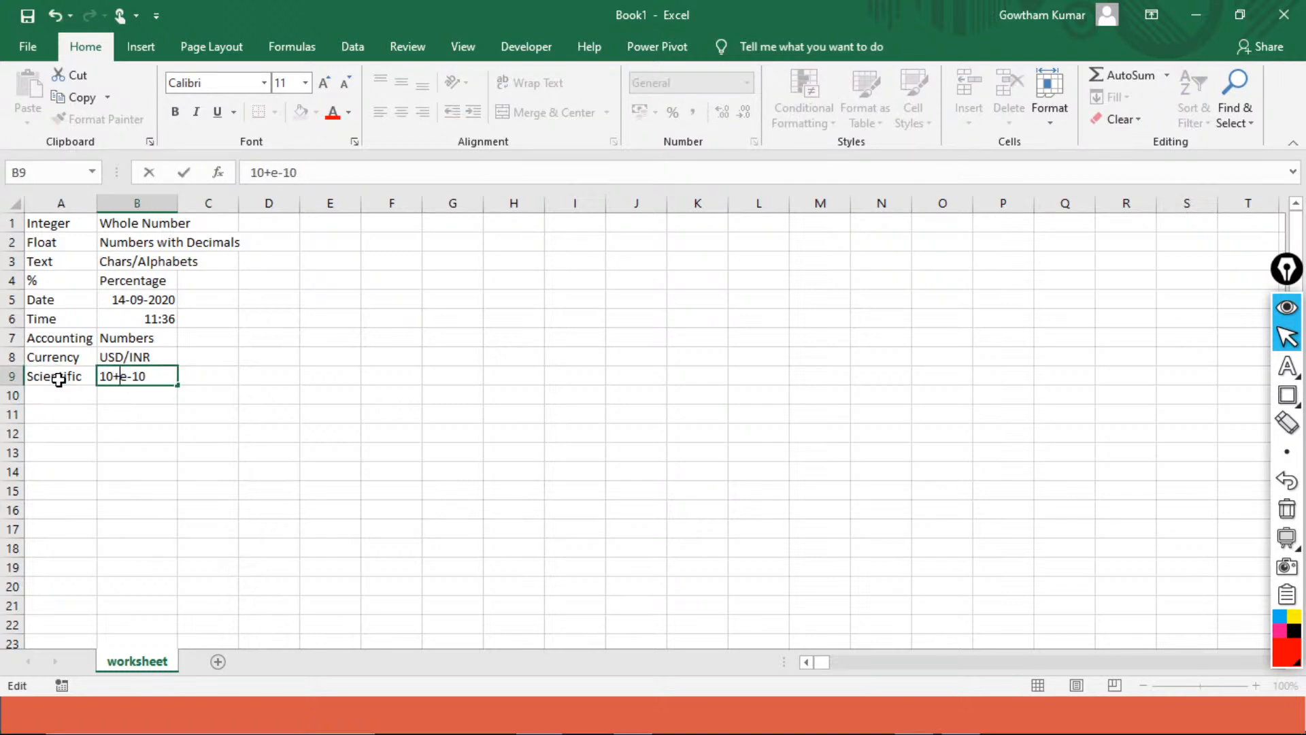
key("Return")
key("Up")
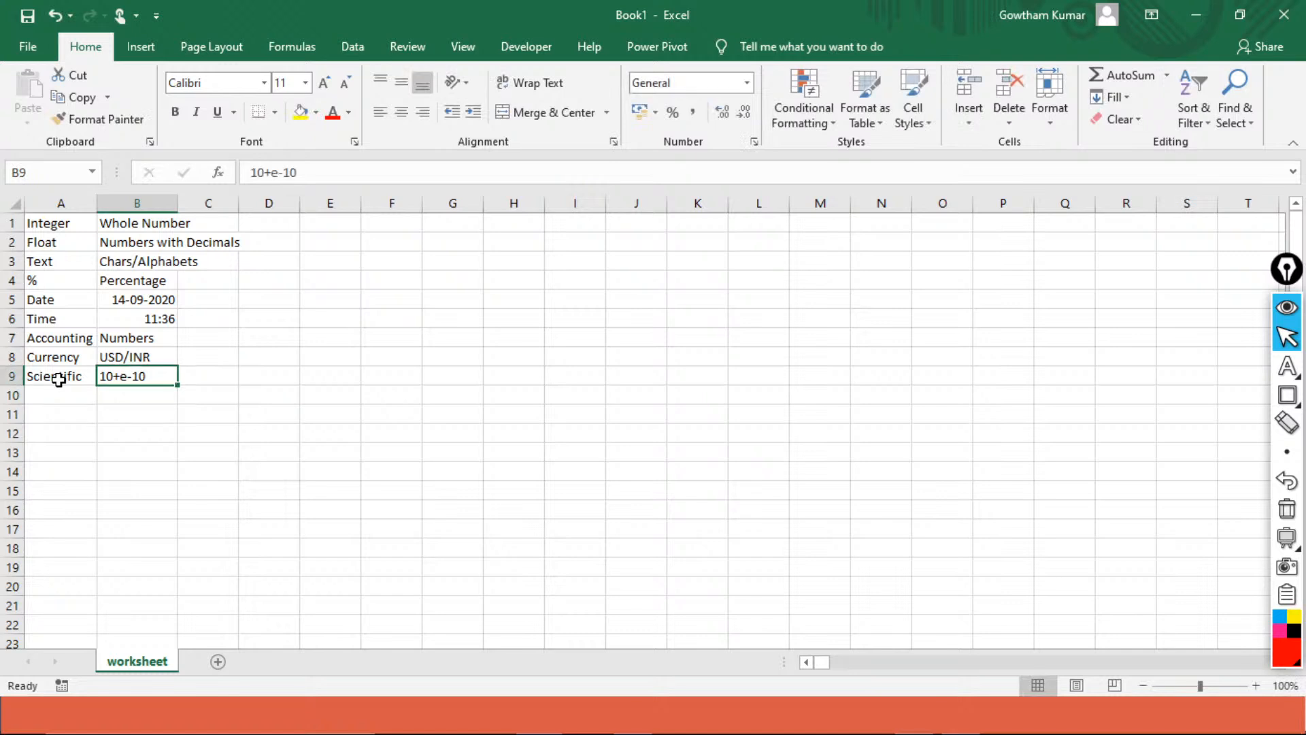
Check the rest of the number formats and enter Customize in cell A10 as the last data type
key("Left")
key("Down")
key("Up")
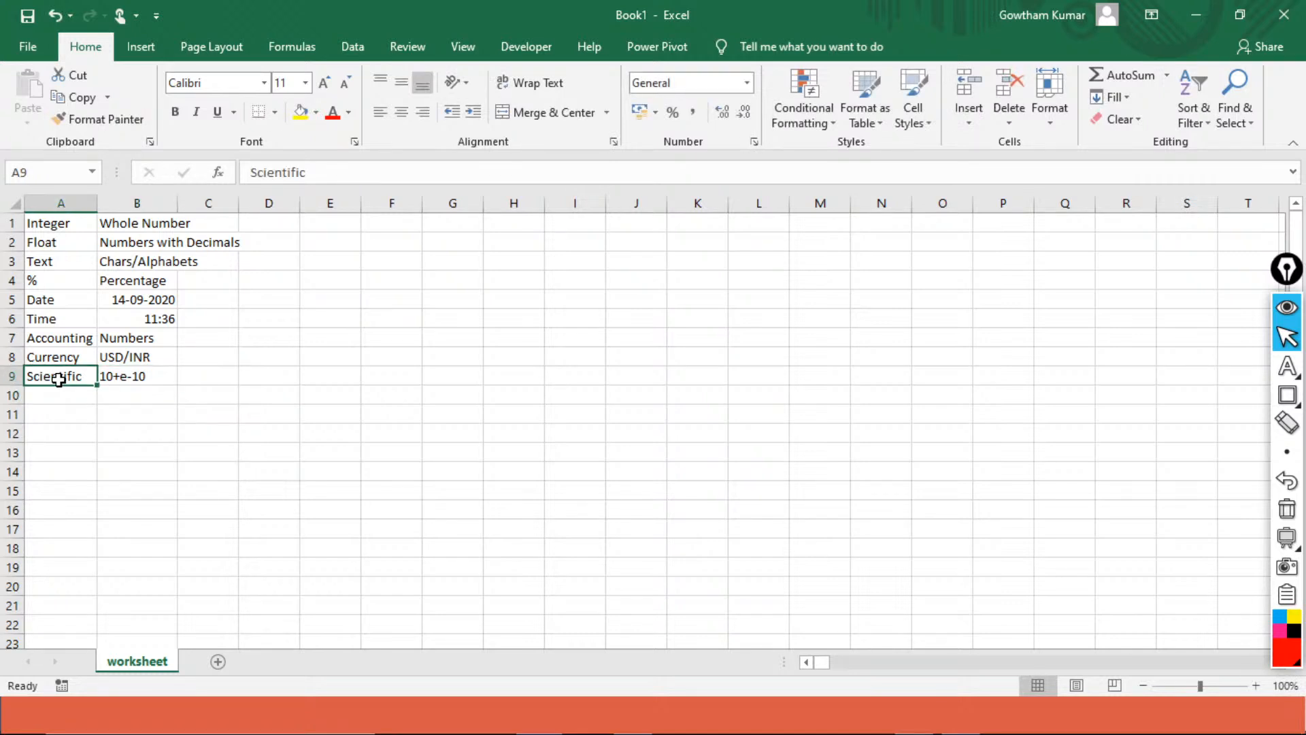
left_click(747, 83)
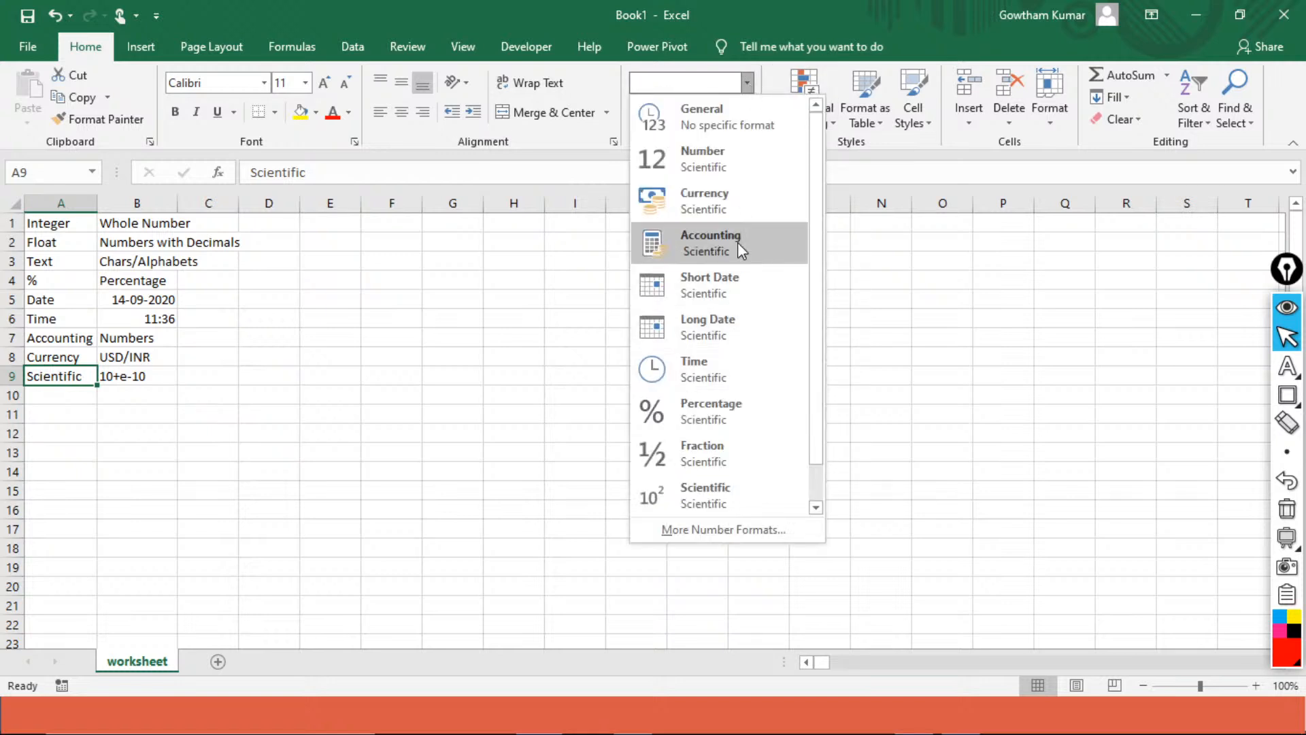
scroll(717, 426, "down", 1)
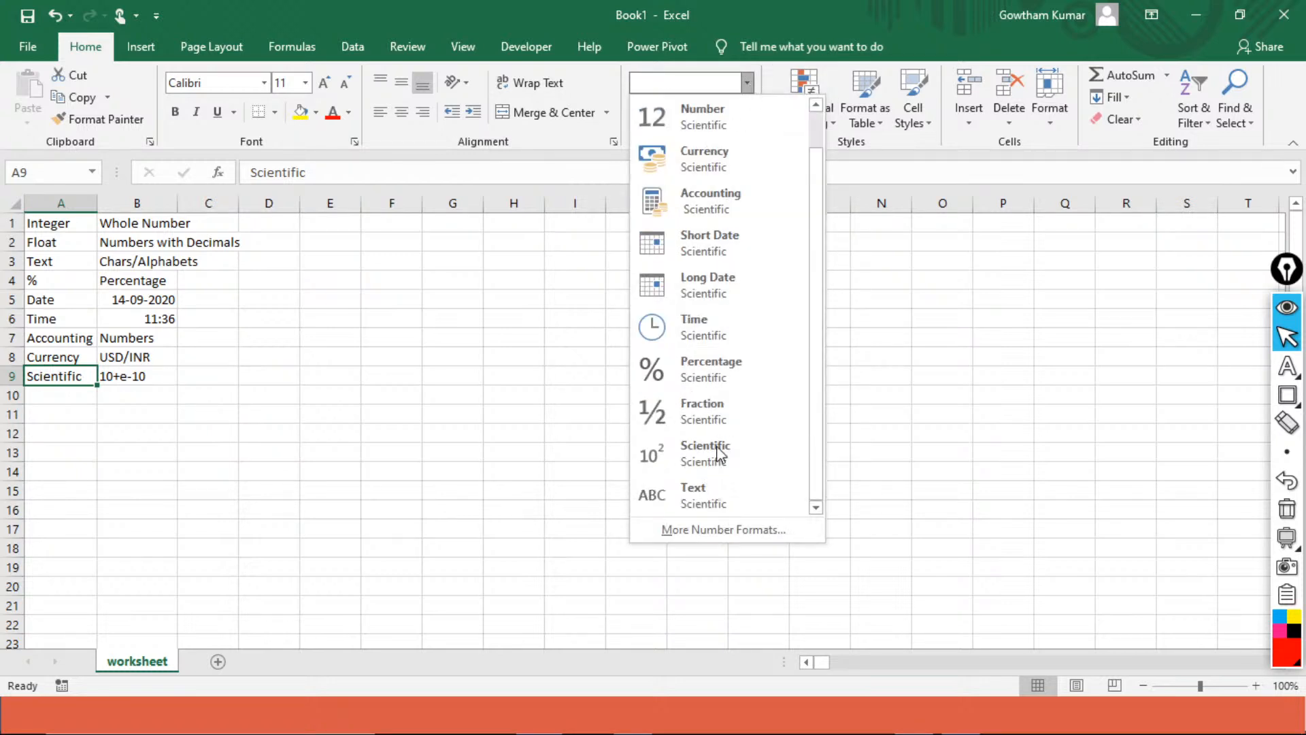
left_click(79, 395)
left_click(74, 399)
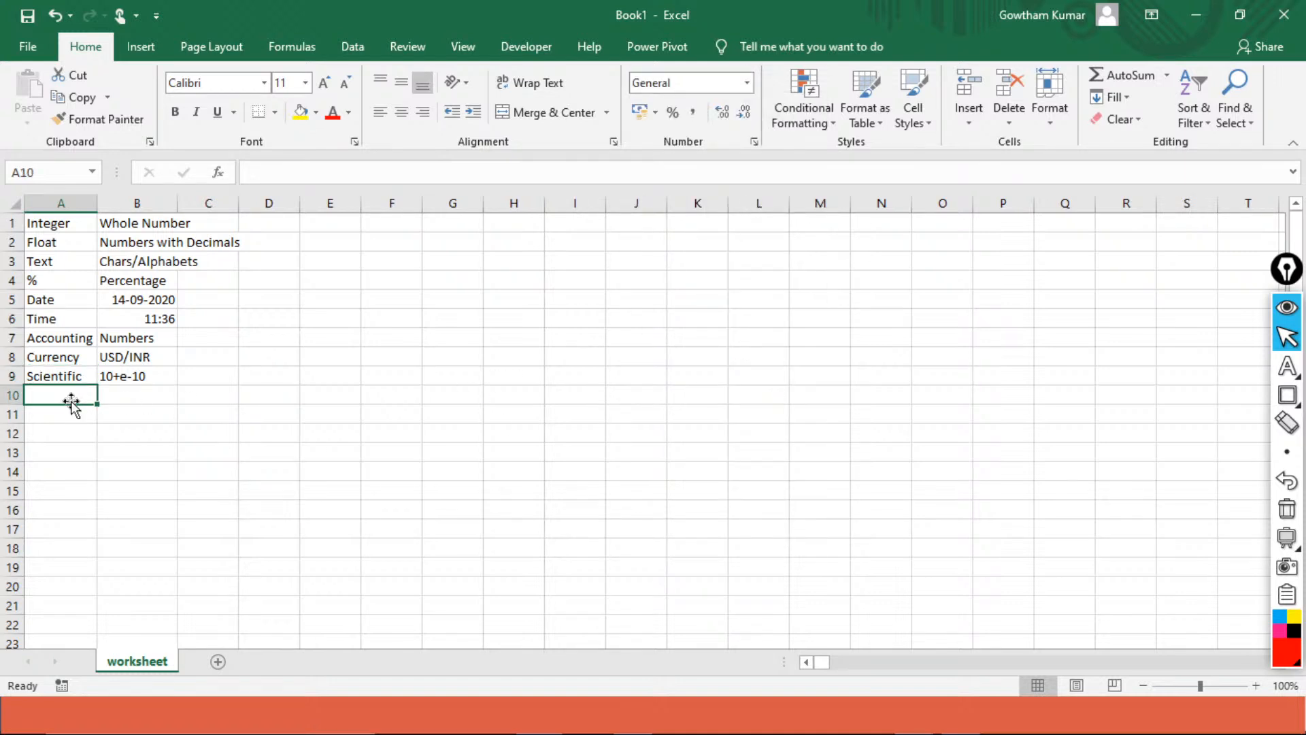
type("Custom")
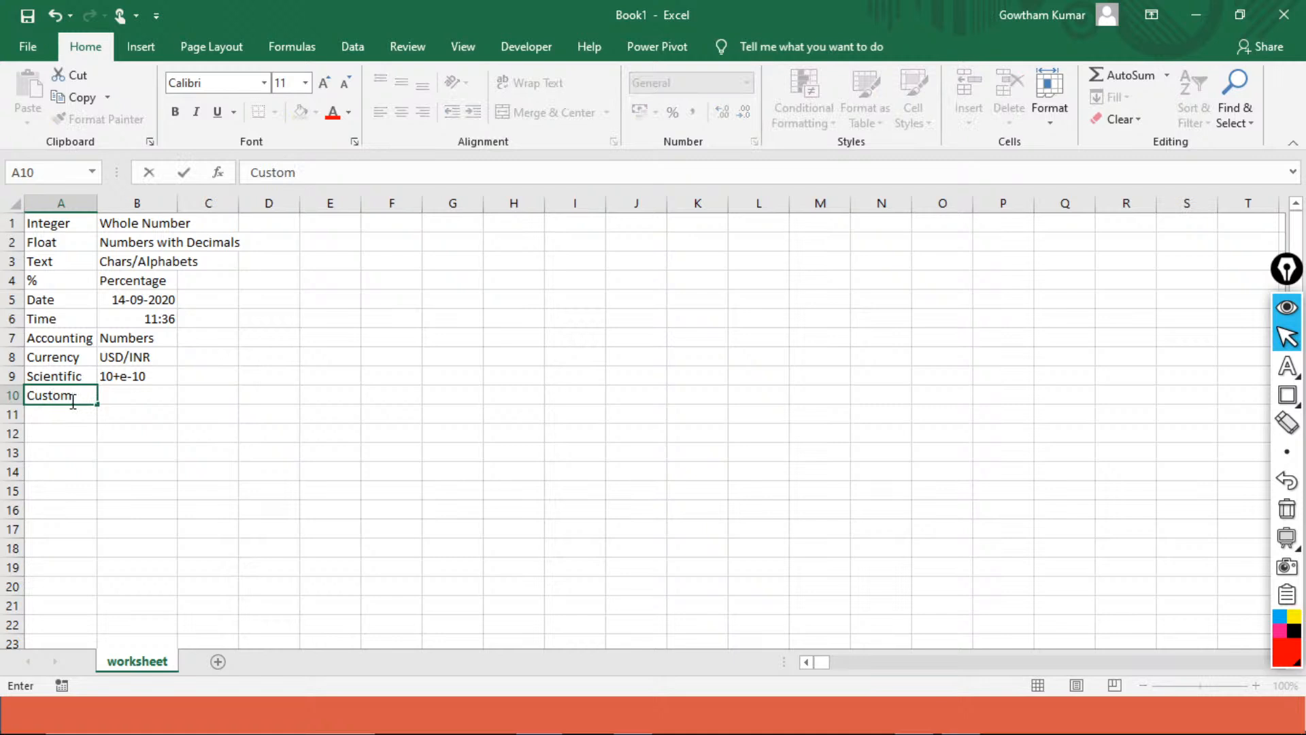
type("ize")
key("Return")
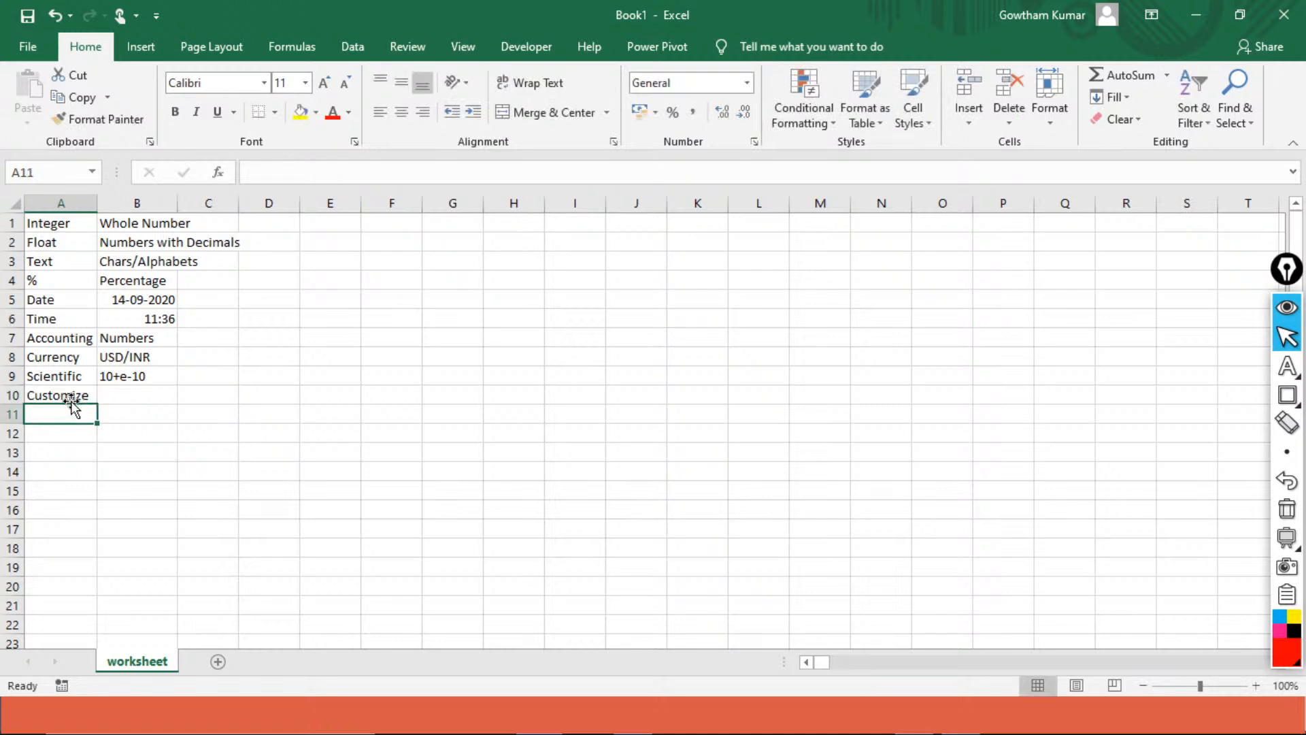
Select the data type names in cells A1:A9 to review the list
key("Up")
key("Up")
key("Up")
key("Down")
key("ctrl+shift+Up")
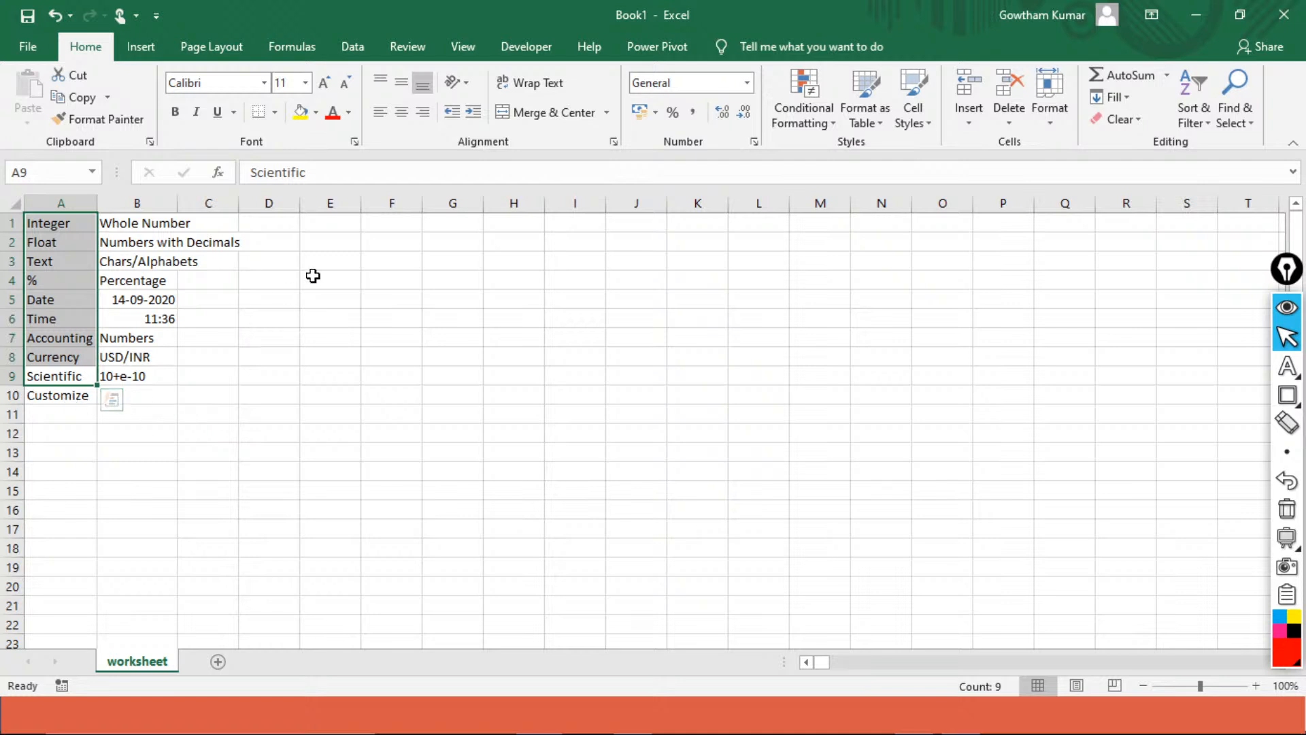
Enter the text Ctrl + 1 in cell D1 and open the Format Cells dialog for cell E1
left_click(275, 231)
type("Ctrl +")
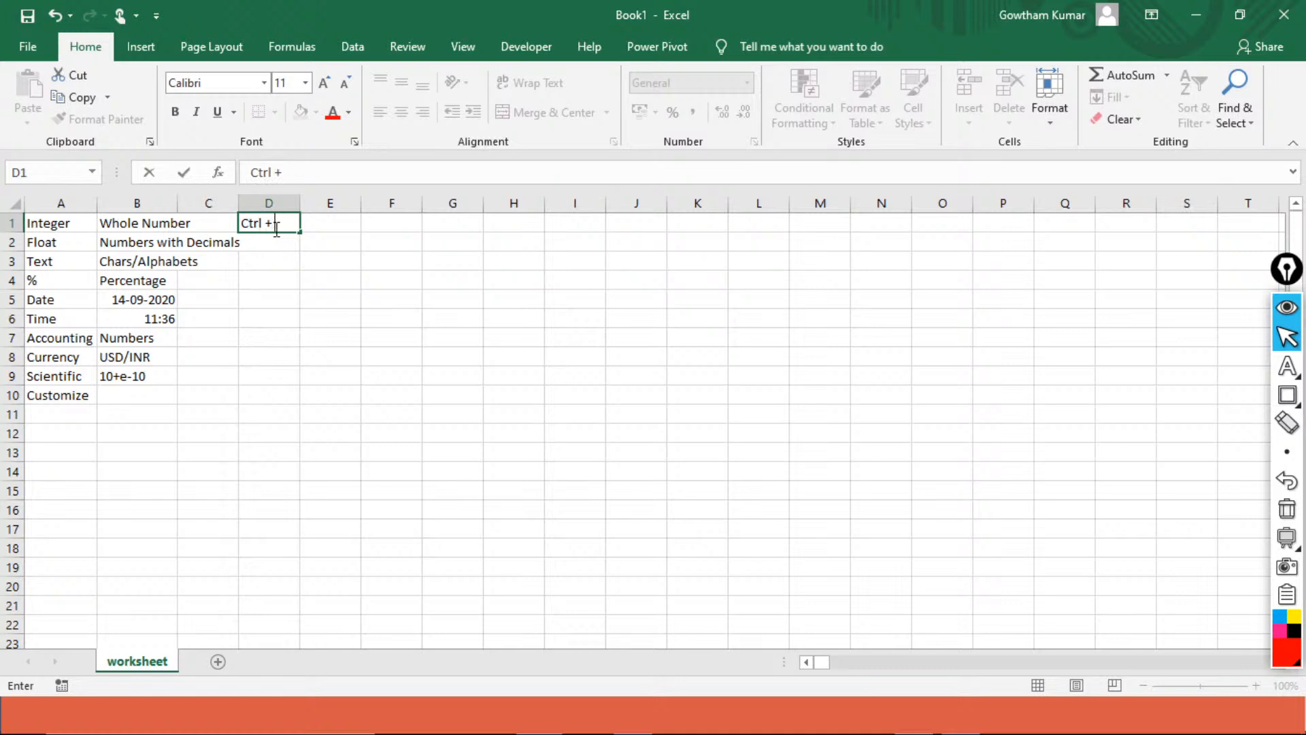
type("1")
key("Tab")
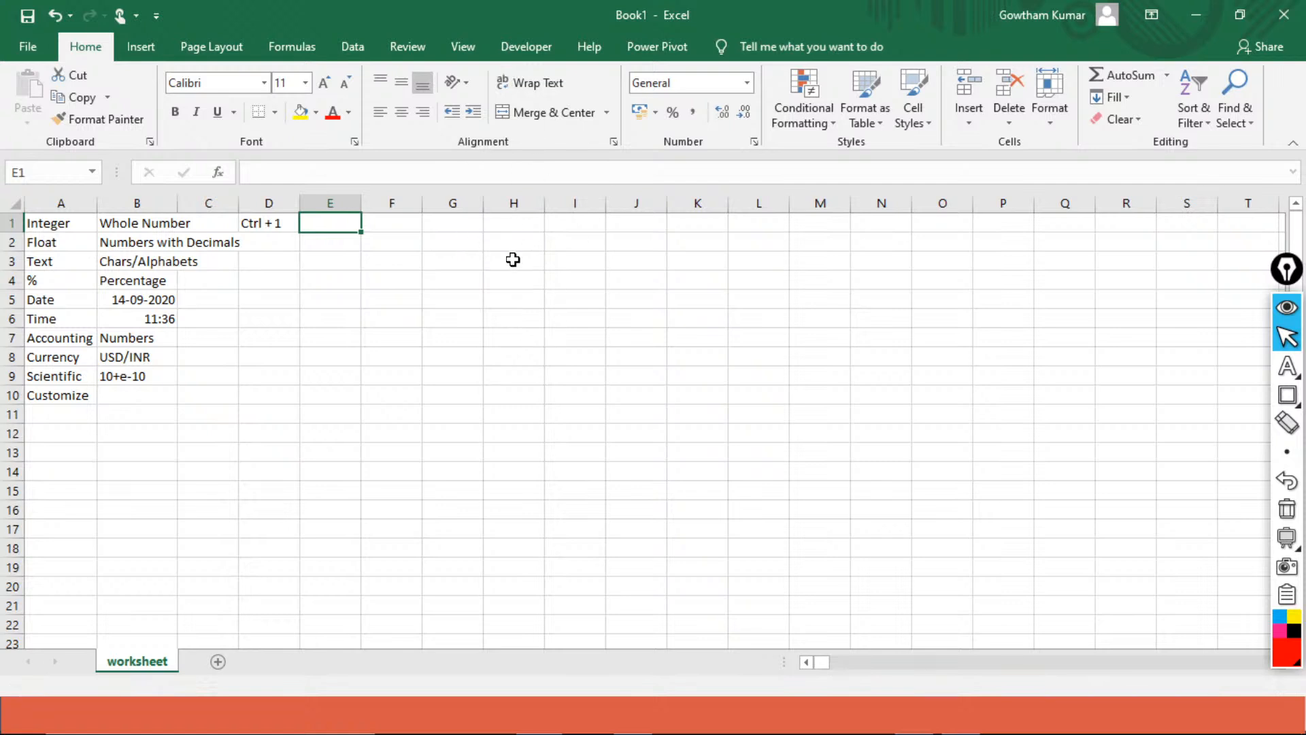
key("ctrl+1")
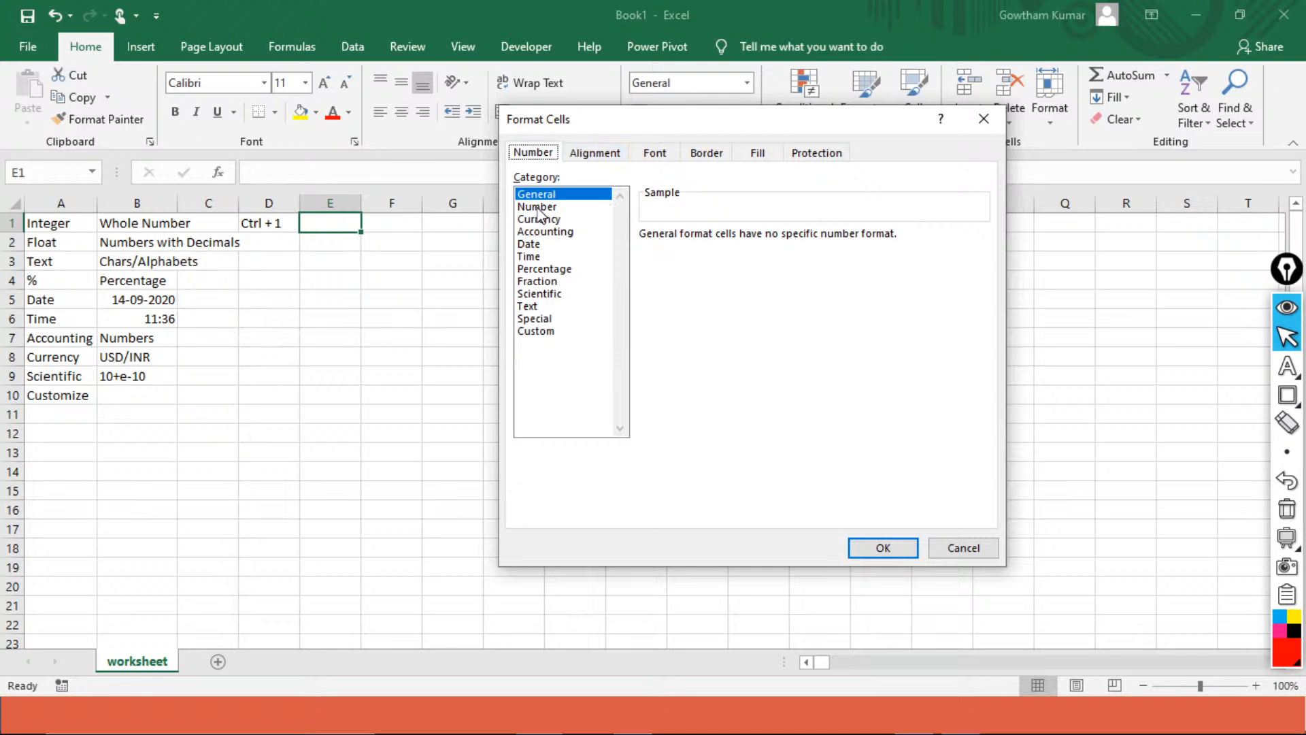
Examine the settings of the number categories from Number through Custom in Format Cells, then close the dialog without changes
left_click(542, 207)
left_click(540, 223)
left_click(541, 244)
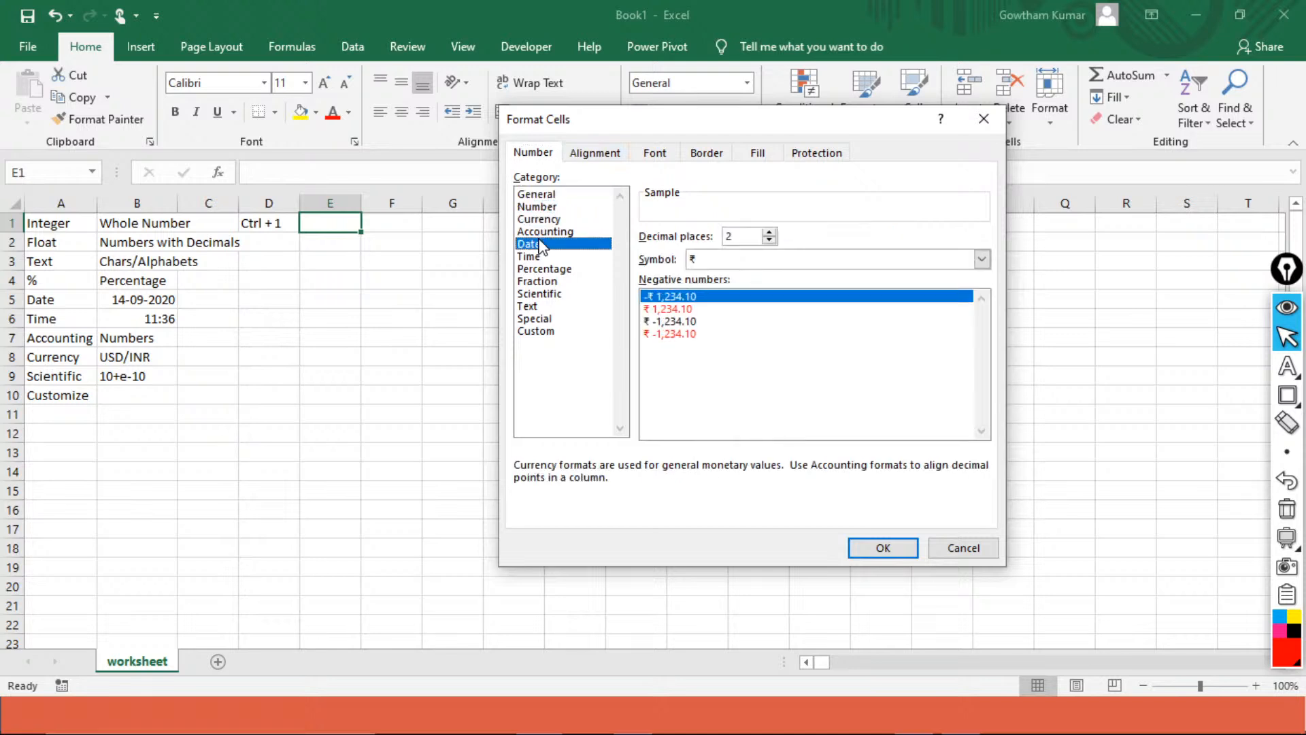
left_click(531, 258)
left_click(531, 269)
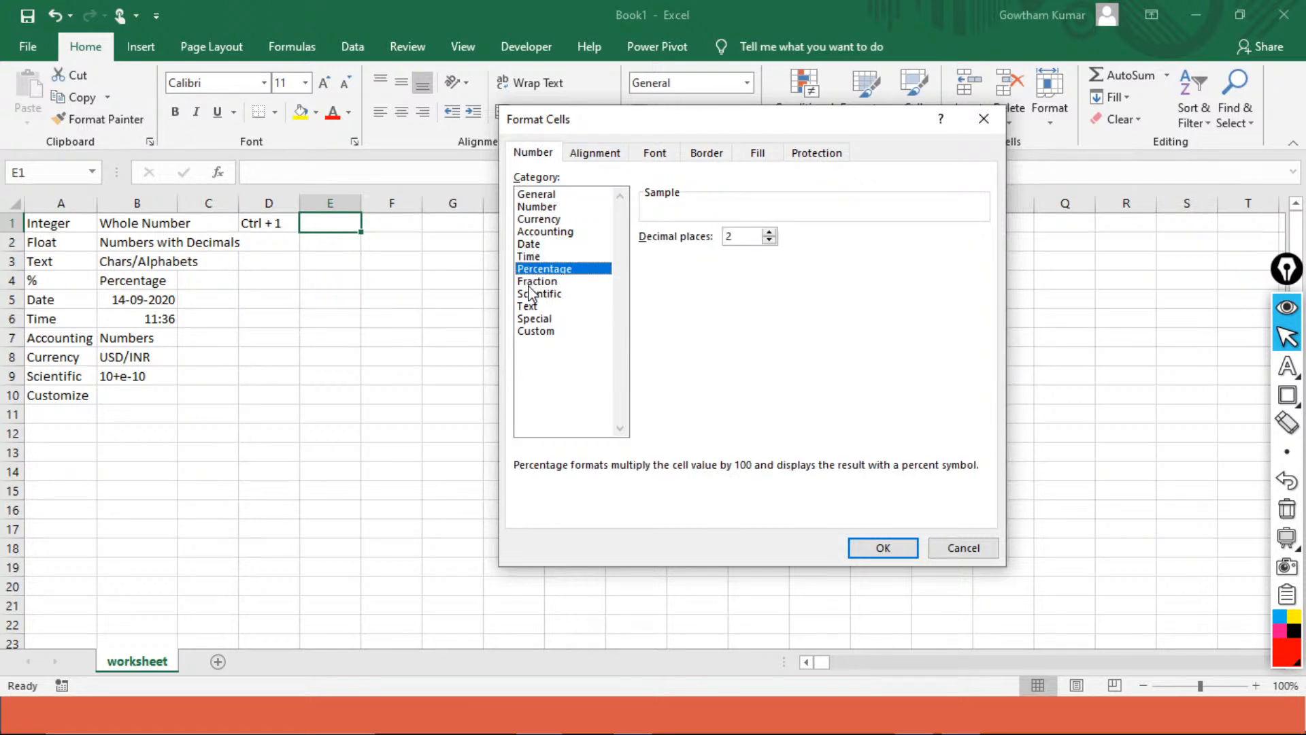
left_click(531, 282)
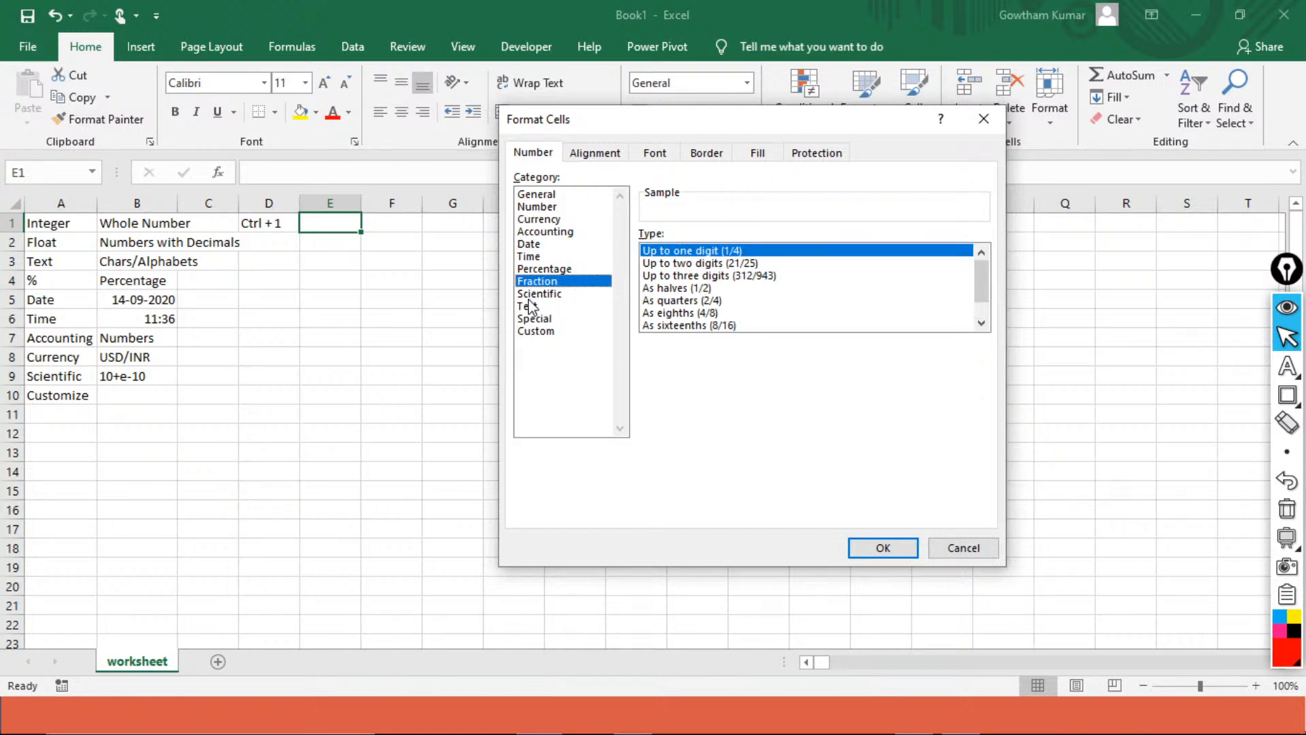
left_click(534, 294)
left_click(529, 306)
left_click(531, 319)
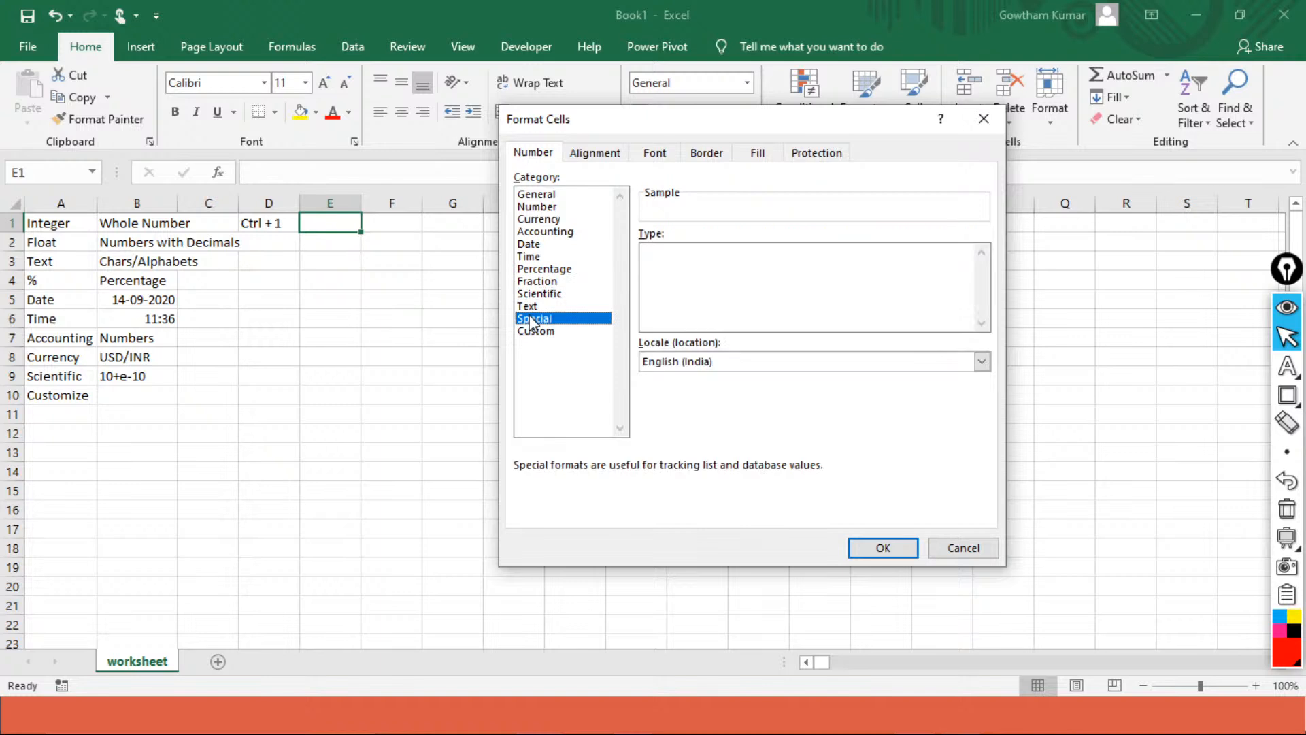
left_click(536, 332)
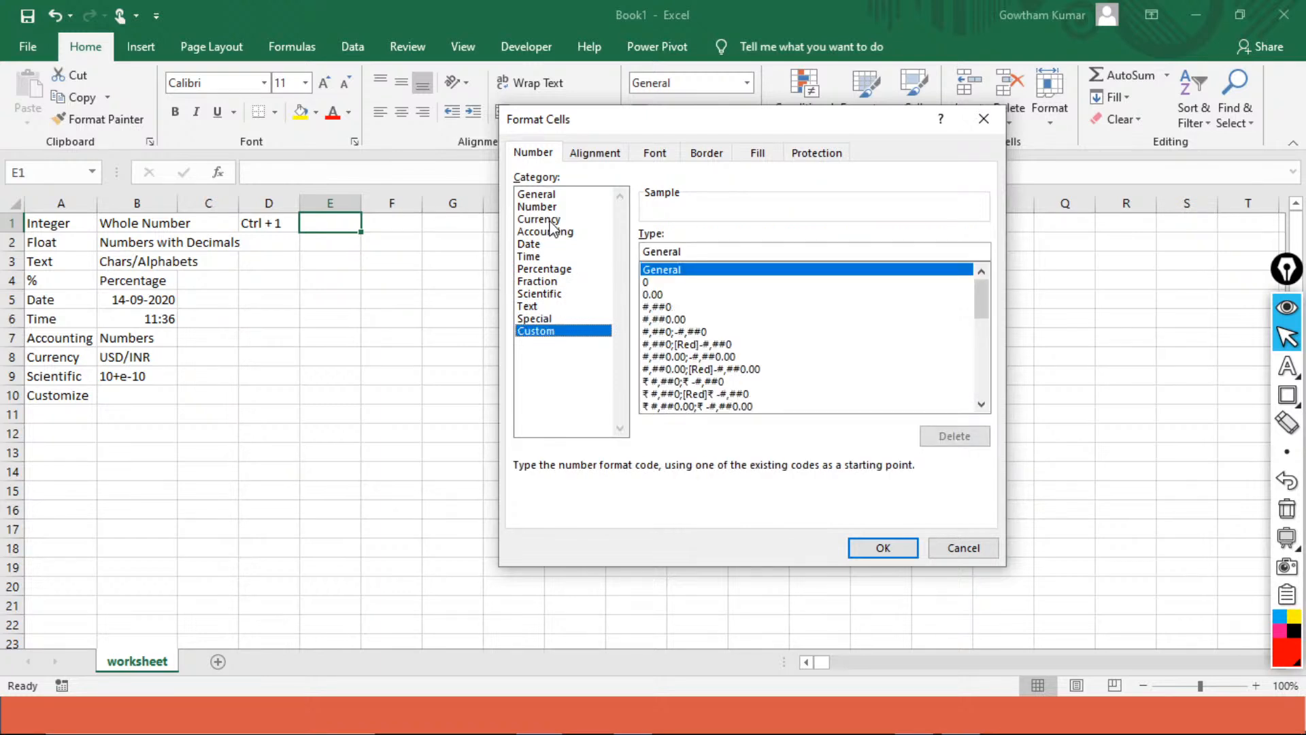
left_click(544, 194)
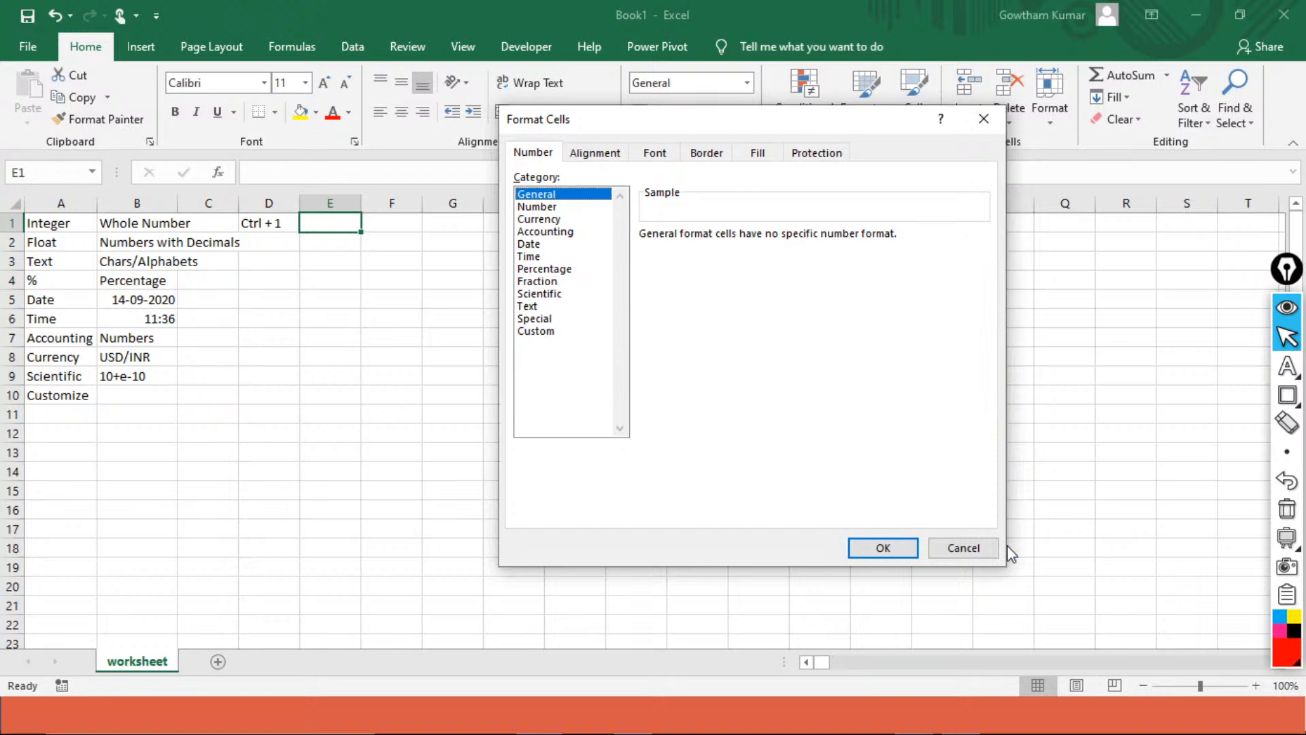
left_click(980, 553)
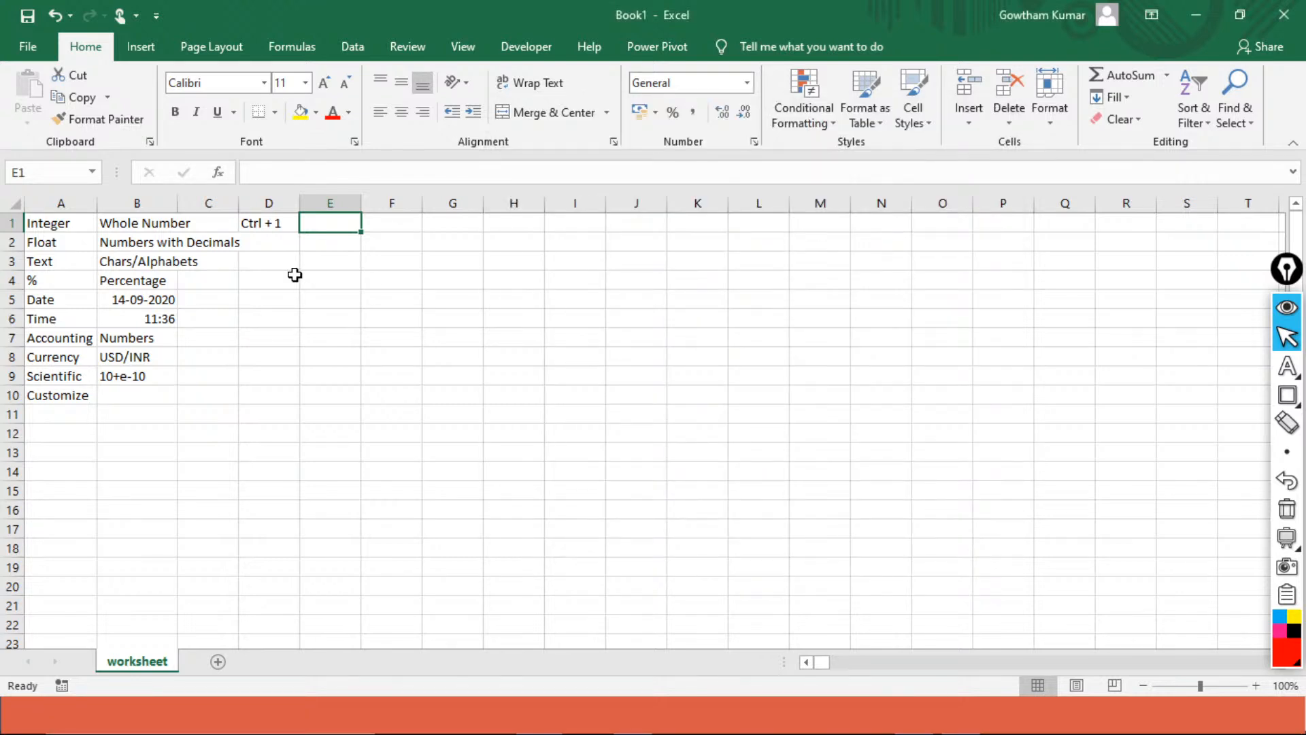
Clear the contents of column D to free it for data type examples
left_click(294, 276)
left_click(255, 202)
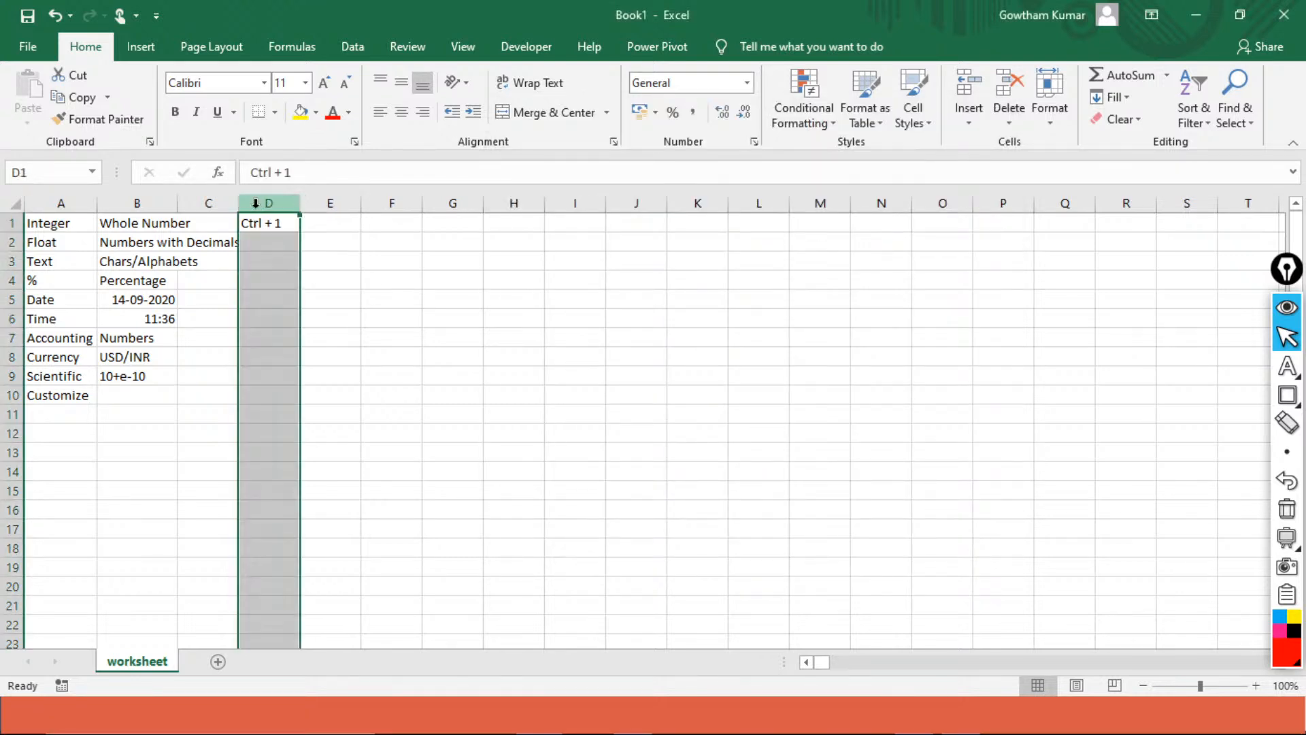
key("BackSpace")
key("Return")
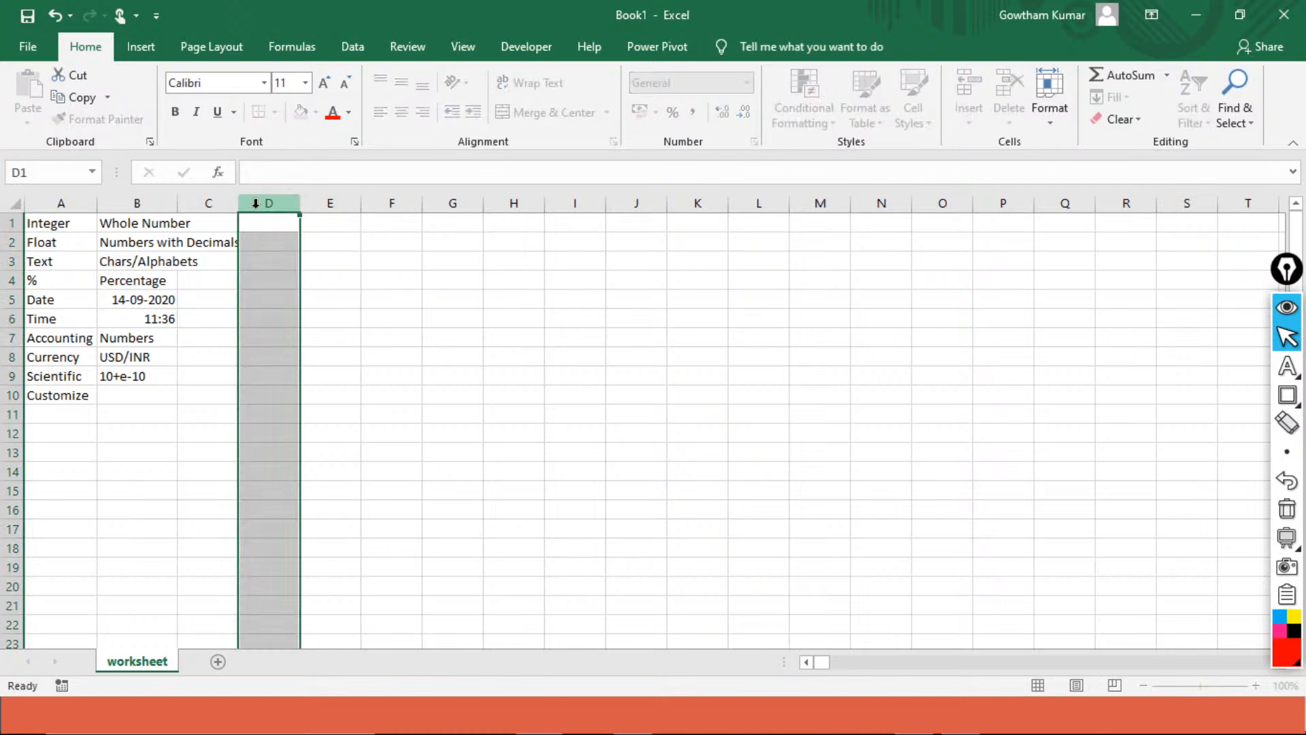
Enter the examples 10 in cell D1 for Integer and 10.5 in cell D2 for Float
left_click(175, 223)
key("Right")
key("Right")
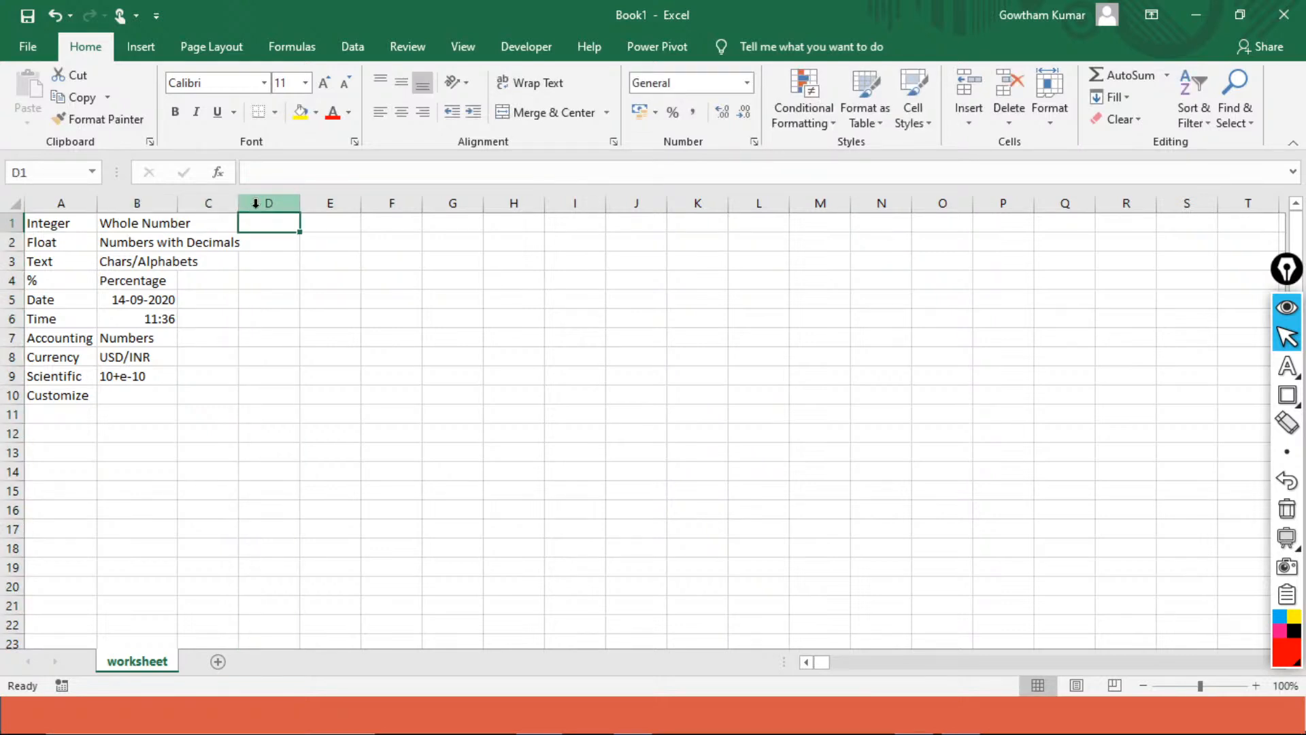
type("10")
key("Return")
type("10.5")
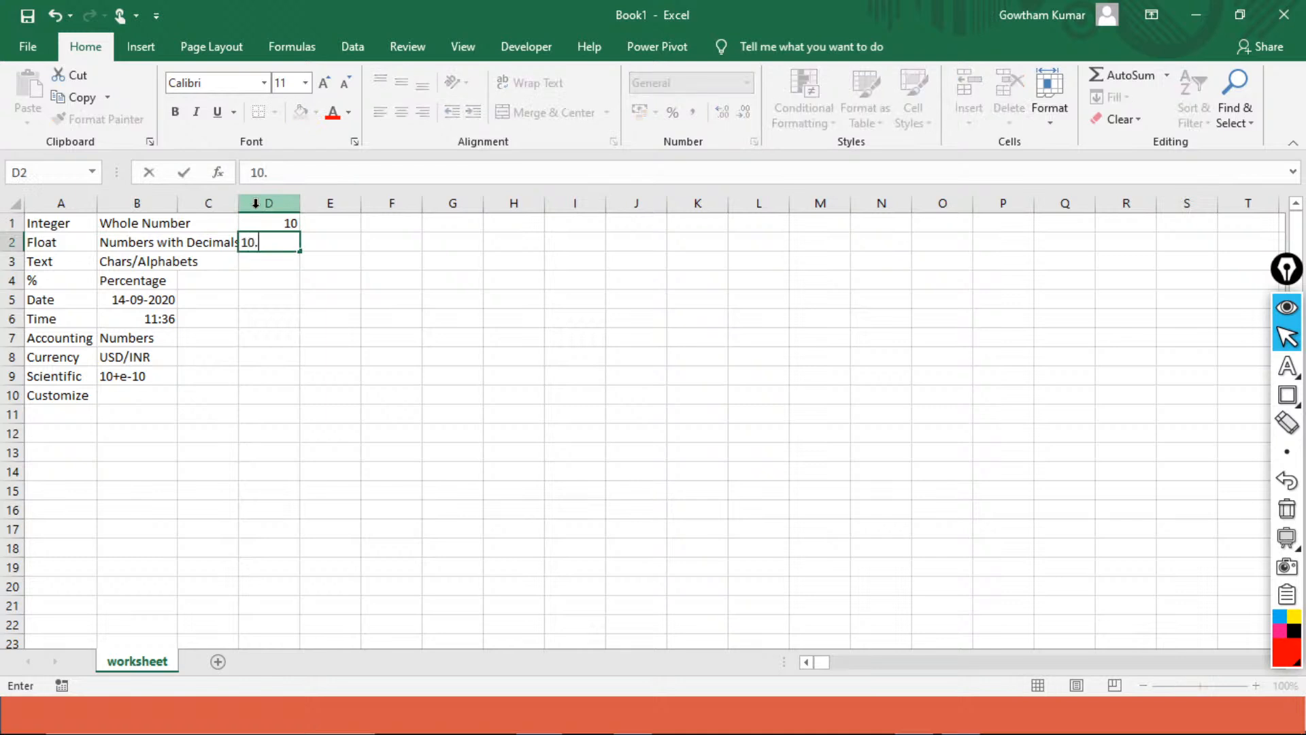
key("Return")
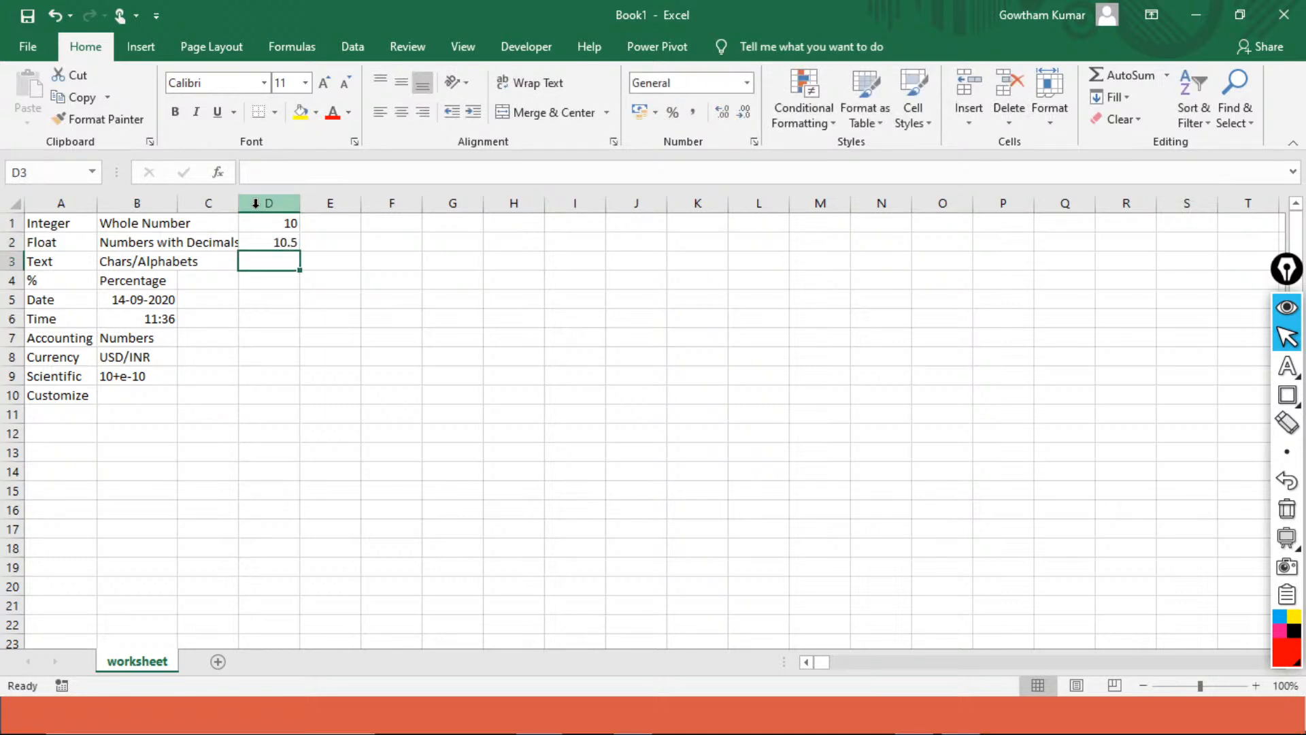
Enter ODIN School in cell D3 as the example for Text
type("ODIN Sch")
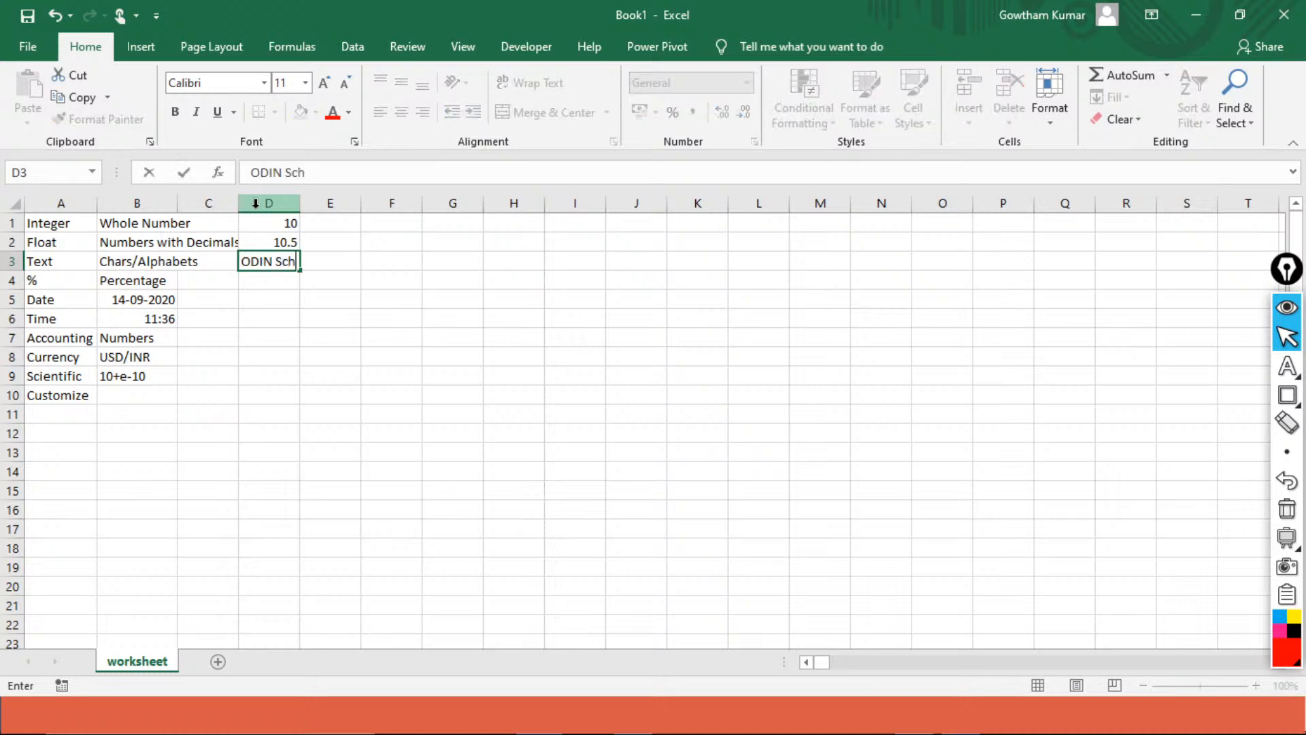
type("ool")
key("Return")
key("Up")
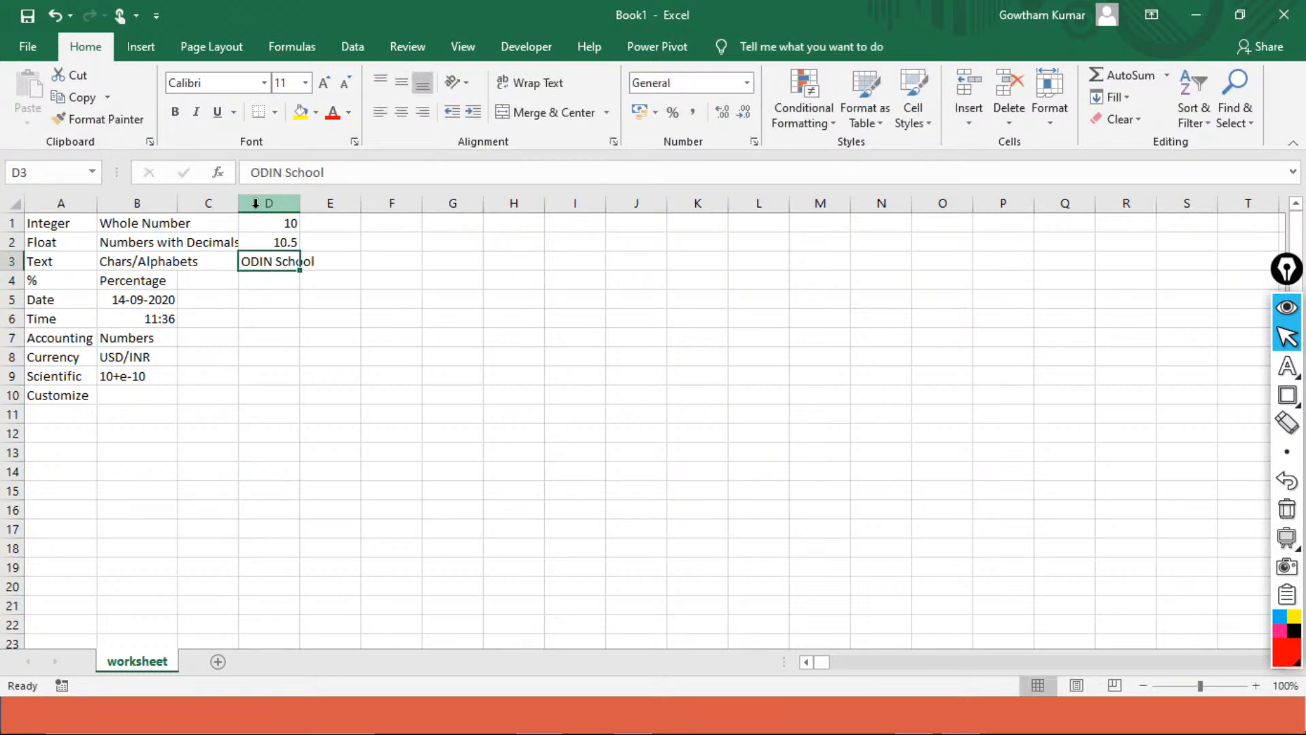
AutoFit the widths of columns D and B to their contents
key("ctrl+space")
key("alt+h")
key("o")
key("i")
key("Home")
key("Right")
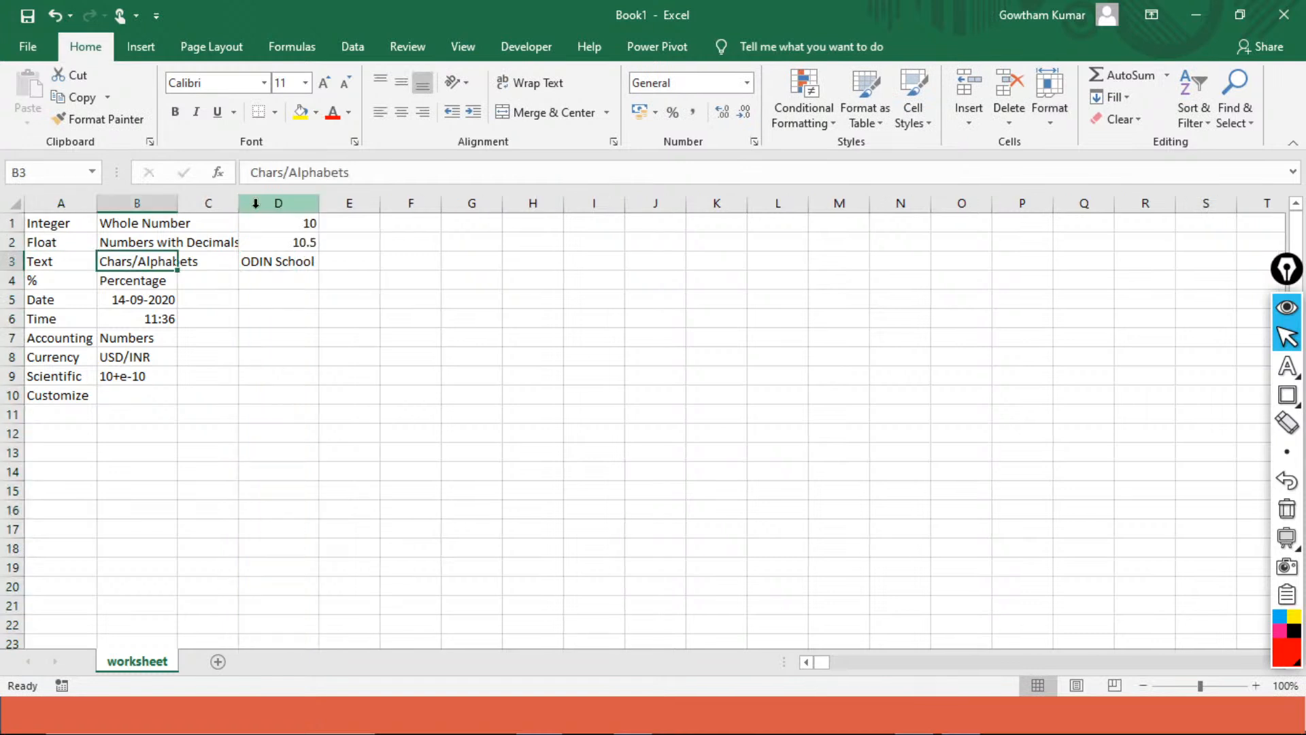
key("ctrl+space")
type("hoi")
key("Escape")
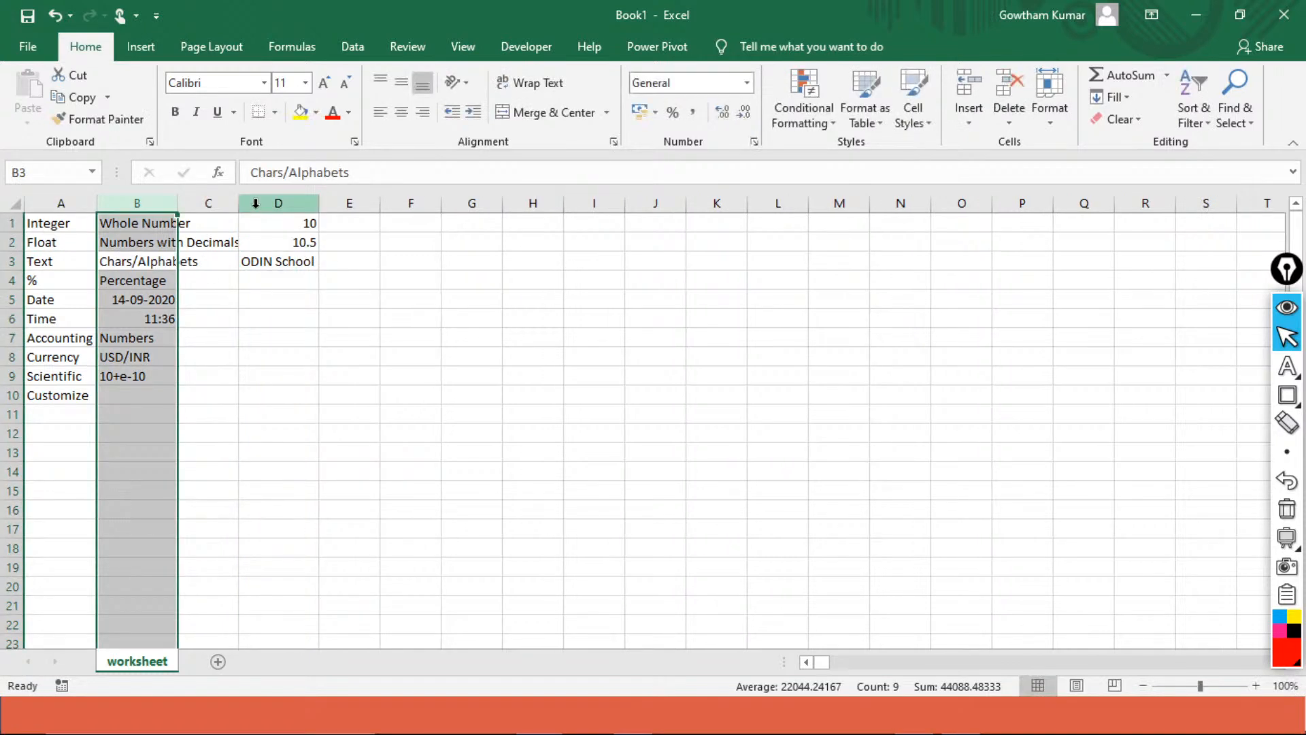
key("alt+h")
key("o")
key("i")
Try 0.6 as the percentage example in cell D4 and open the Format Cells dialog for it
key("Down")
key("Down")
key("Right")
key("Right")
key("Up")
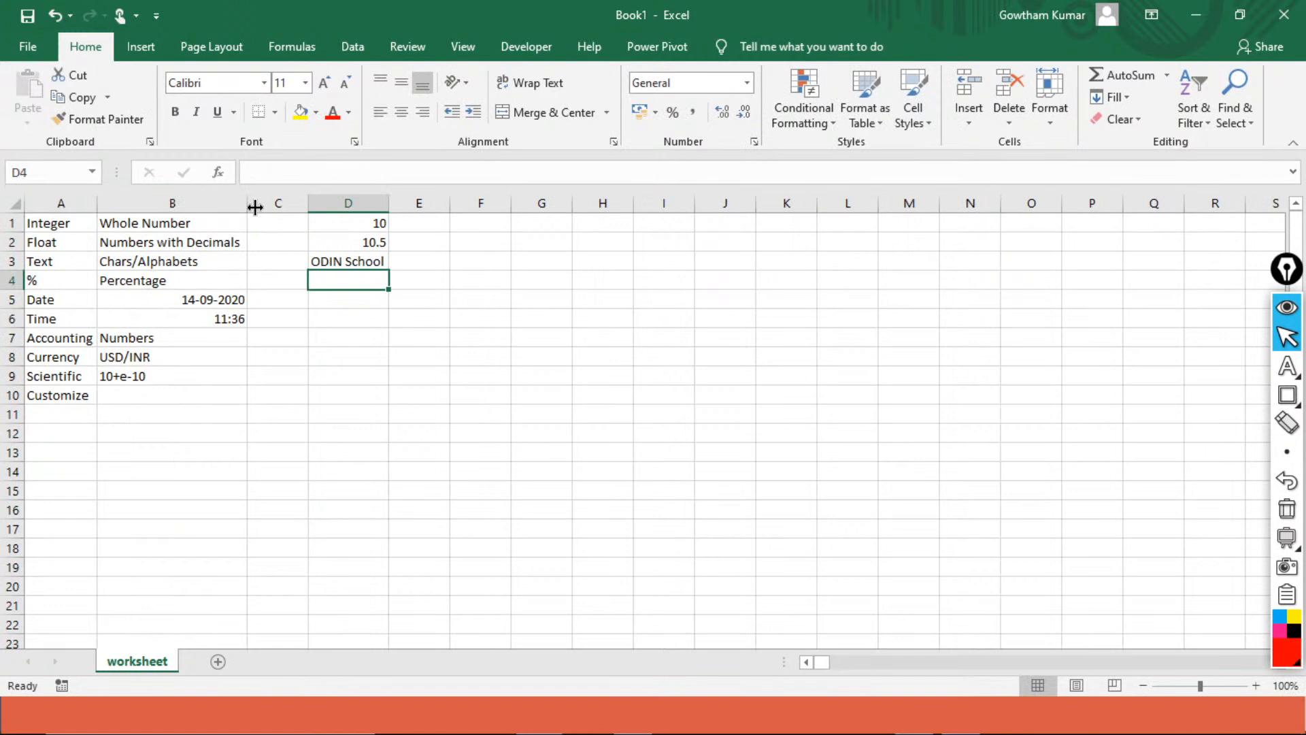
type("0.6")
key("ctrl+Return")
key("Down")
key("Up")
key("ctrl+1")
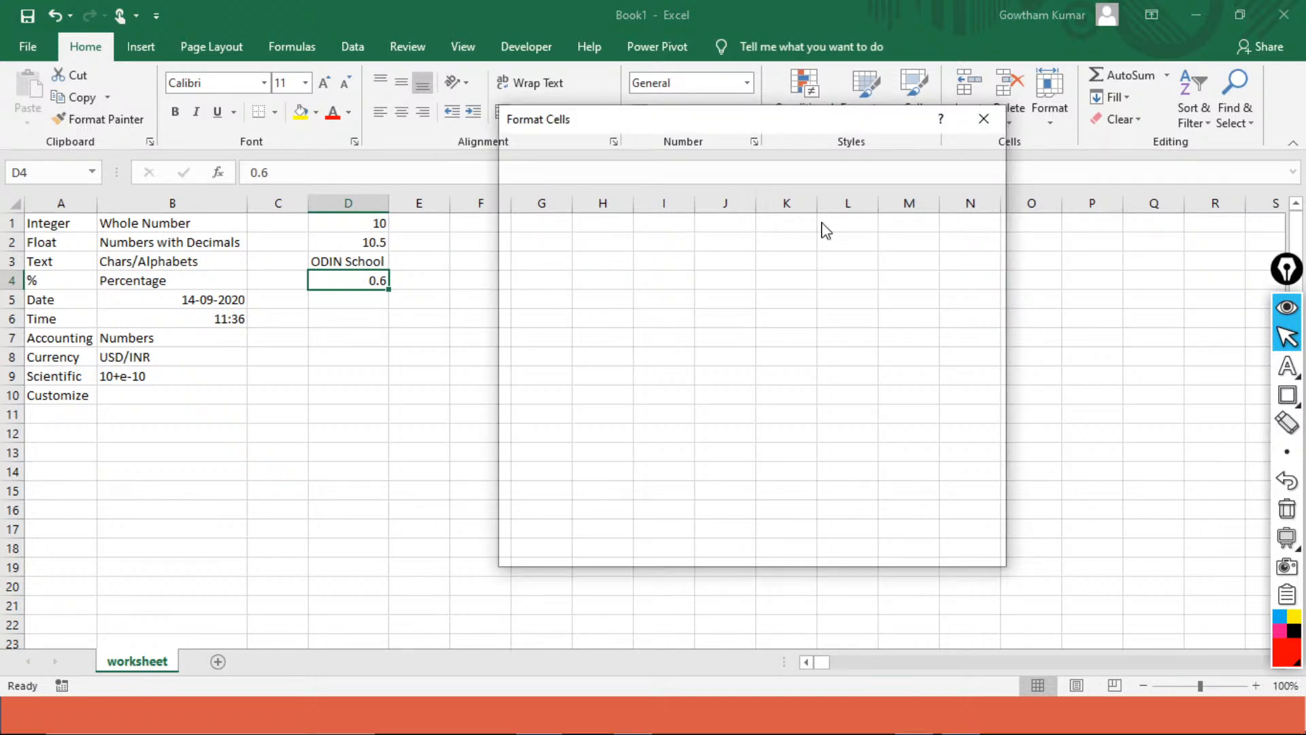
left_click(984, 118)
Enter 6% in cell D4 as the percentage example
left_click(373, 299)
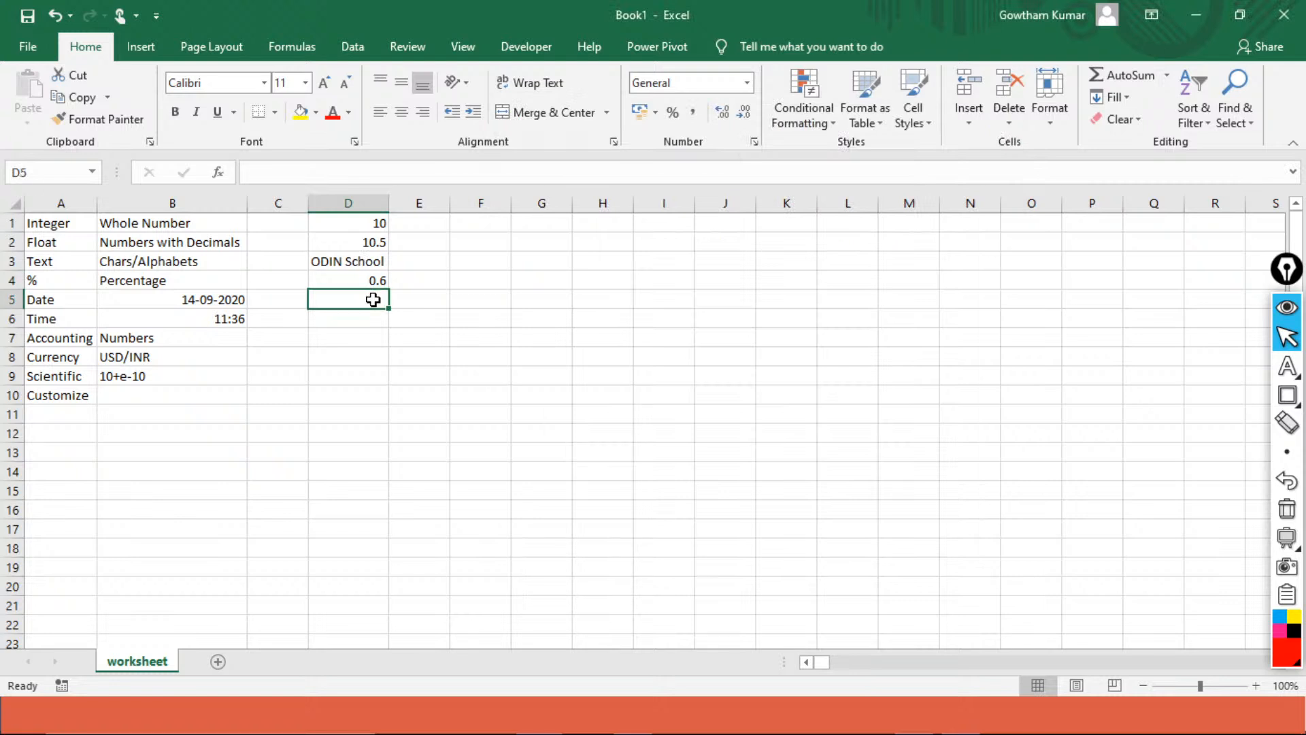
key("Up")
type("6%")
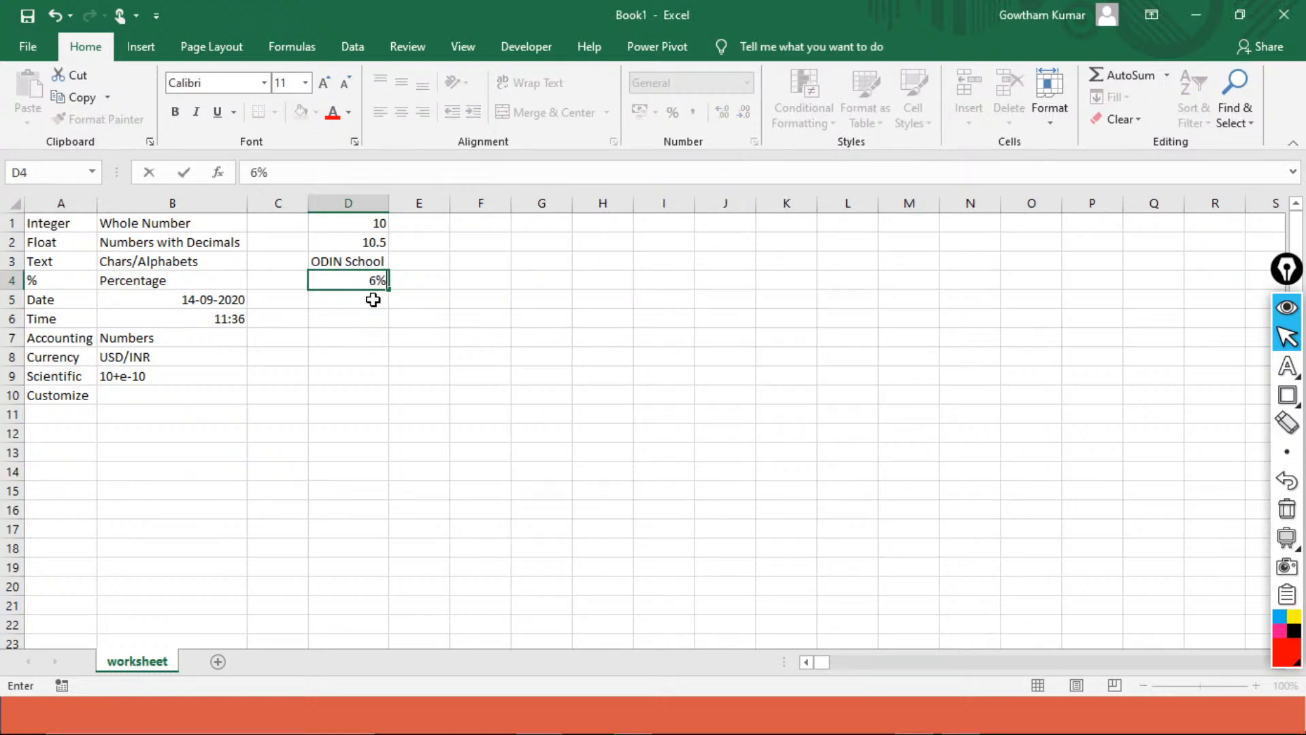
key("Return")
Insert the current date in cell D5 as the example for Date
key("Left")
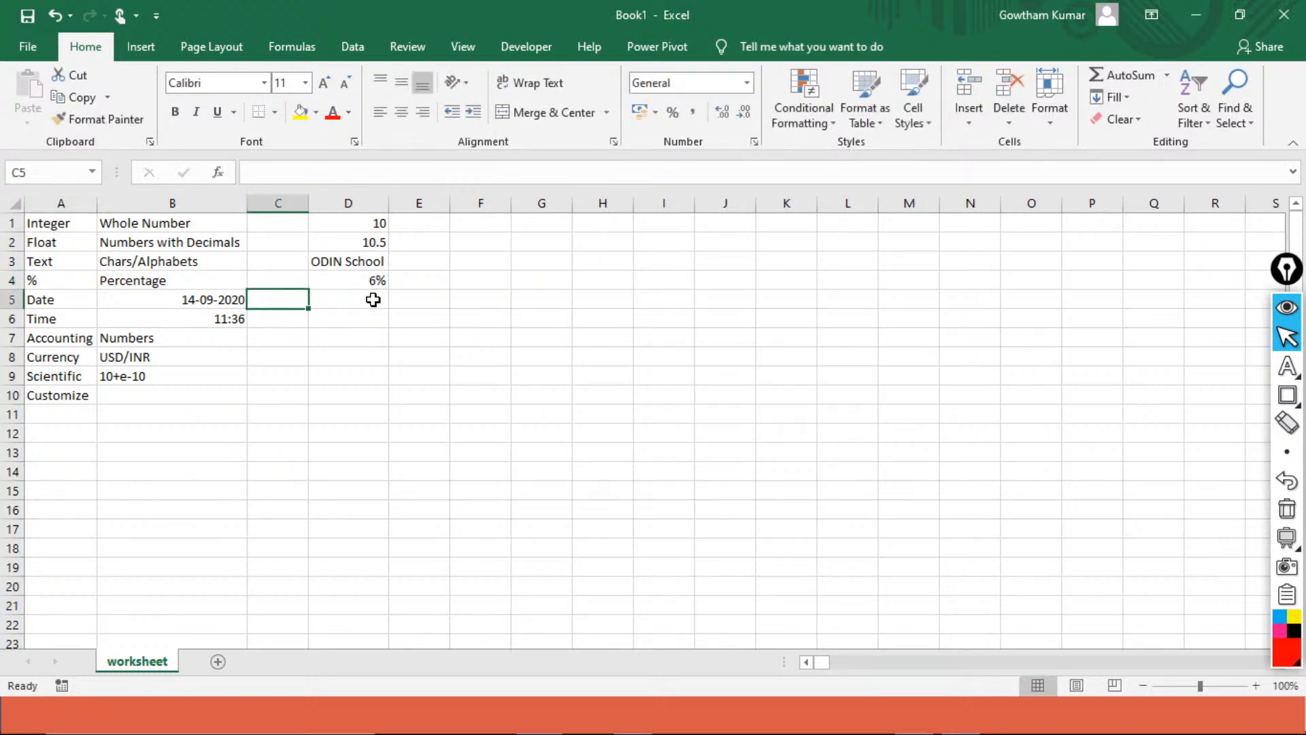
key("Up")
key("Right")
key("Down")
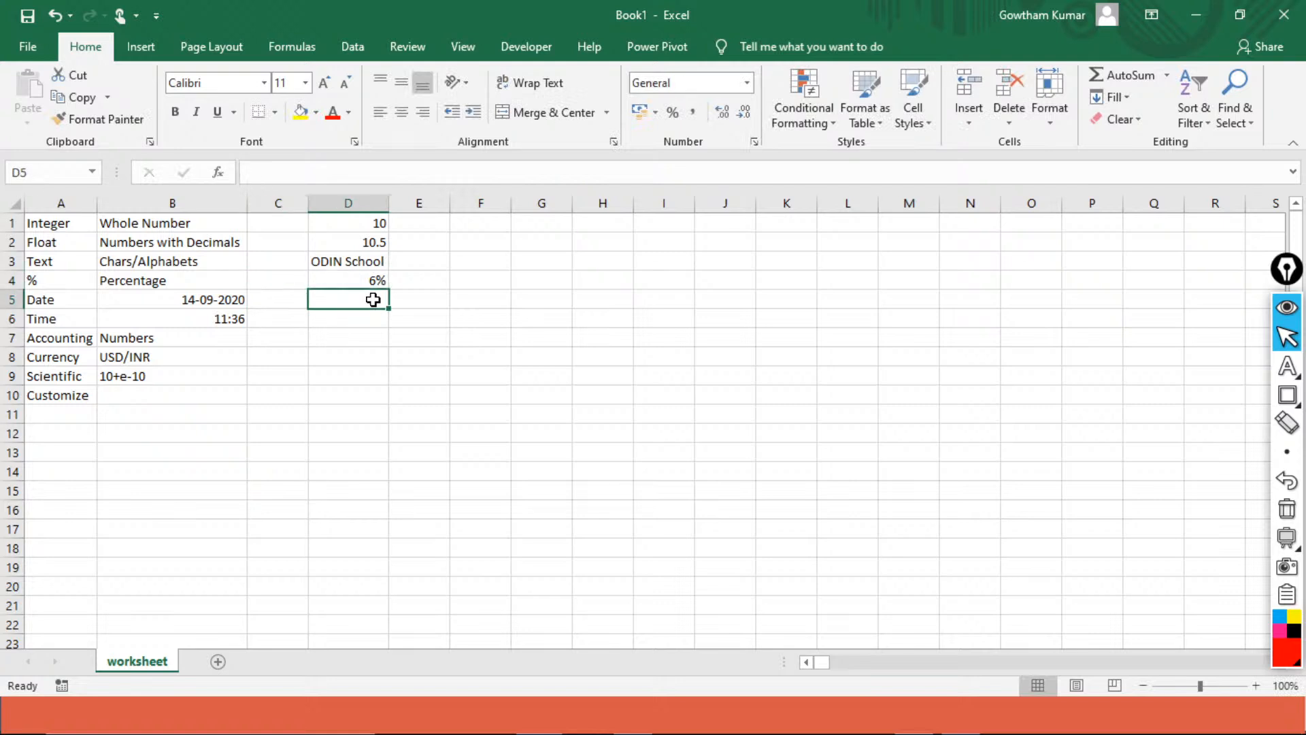
key("ctrl+semicolon")
key("Return")
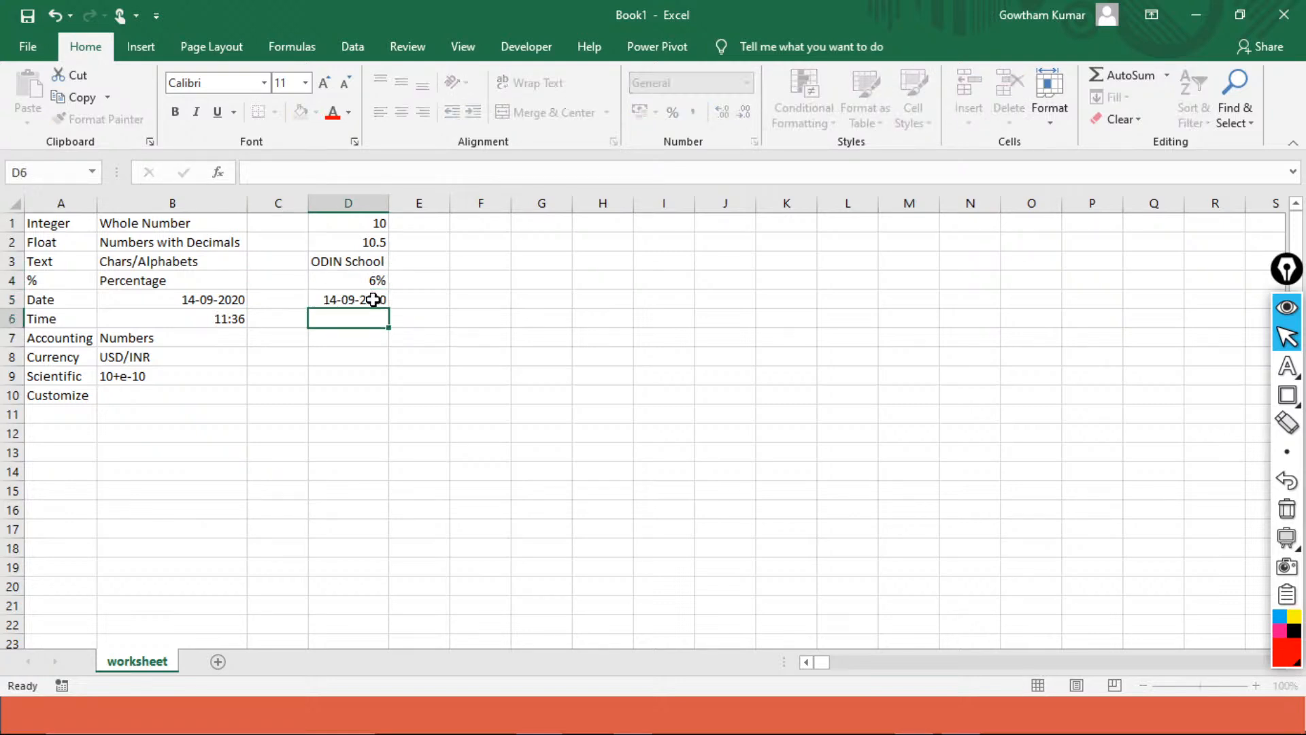
Insert the current time in cell D6 and enter a dash (-) in cell D7 for Accounting
key("ctrl+shift+semicolon")
key("Return")
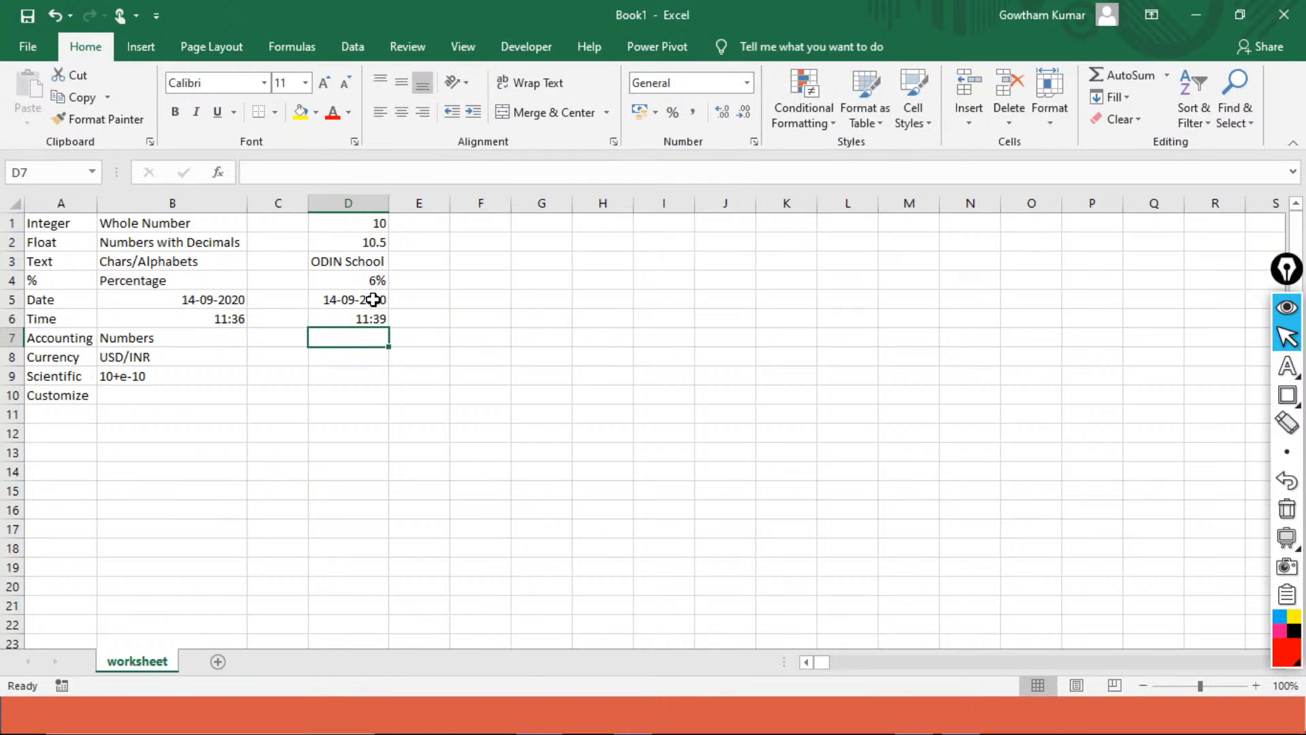
type("-")
key("Return")
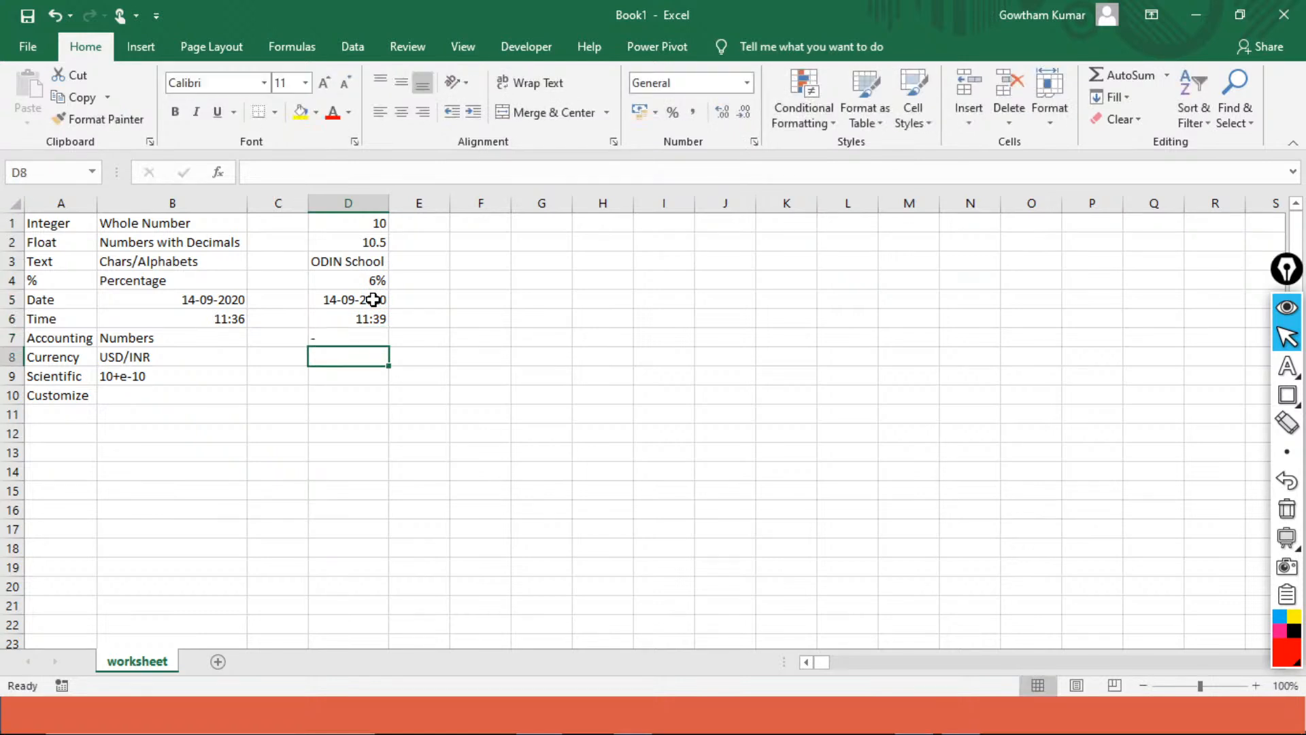
key("Up")
key("Right")
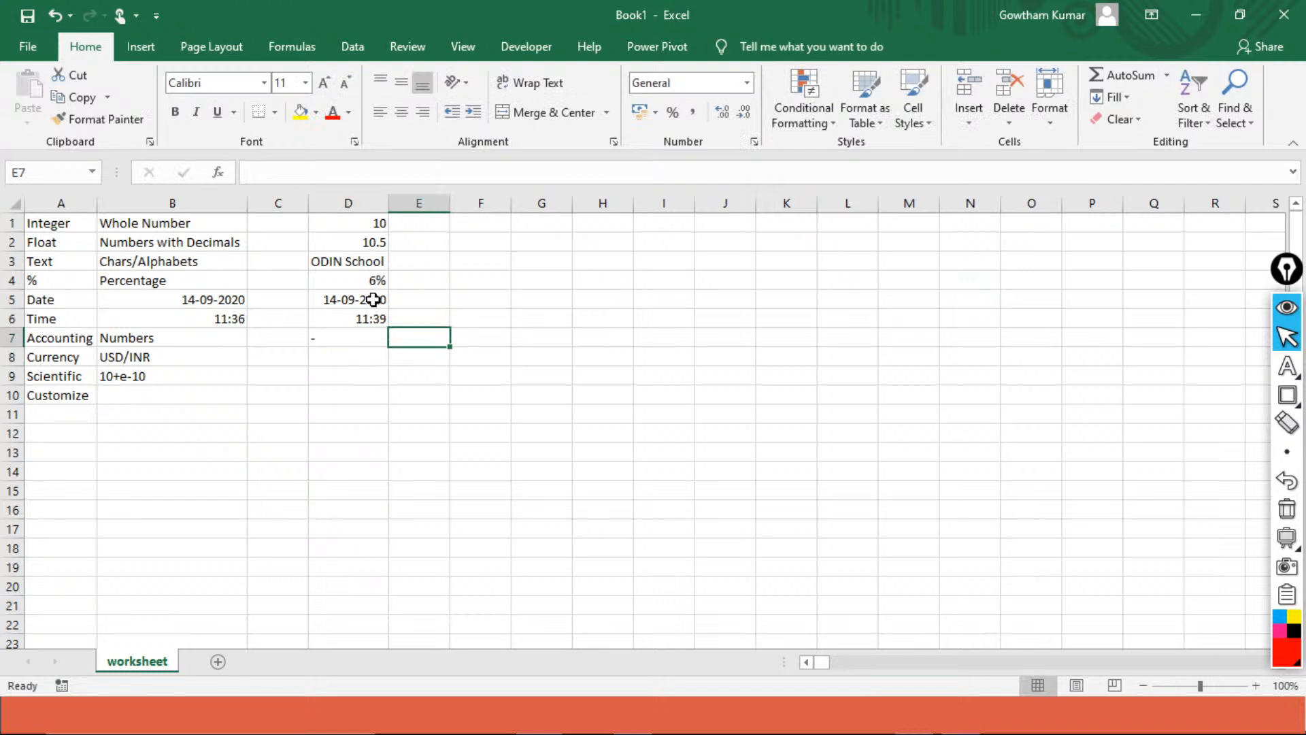
type("0")
key("Return")
key("Up")
key("Delete")
key("Left")
key("Down")
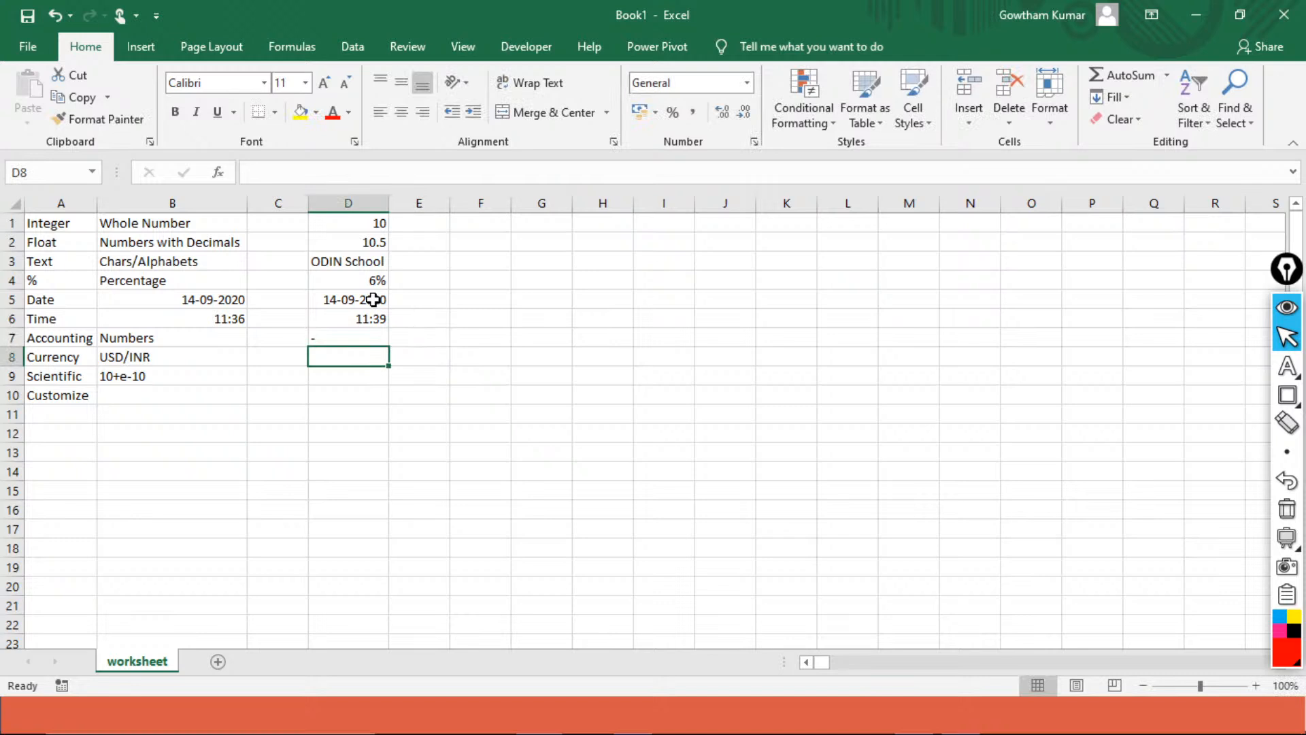
Enter $ in cell D8 for Currency and E+ in cell D9 for Scientific
type("$")
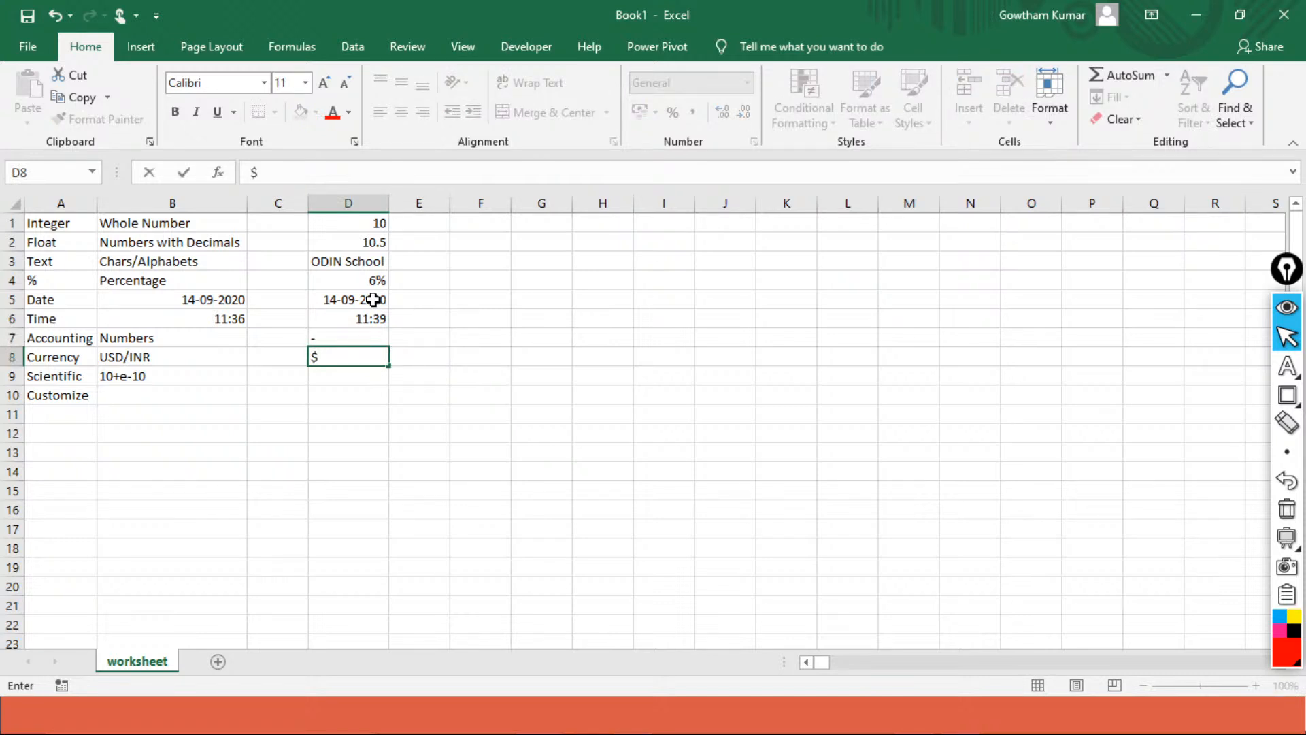
key("Return")
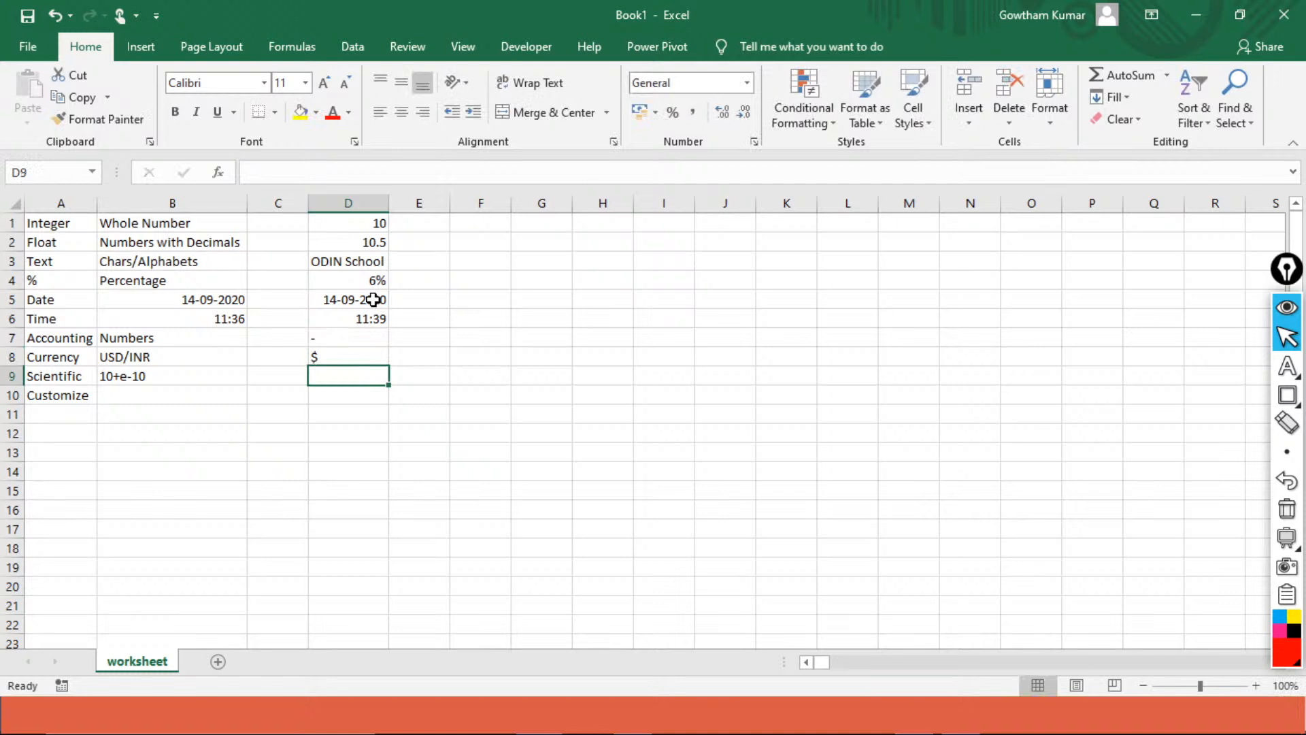
type("E+")
key("Return")
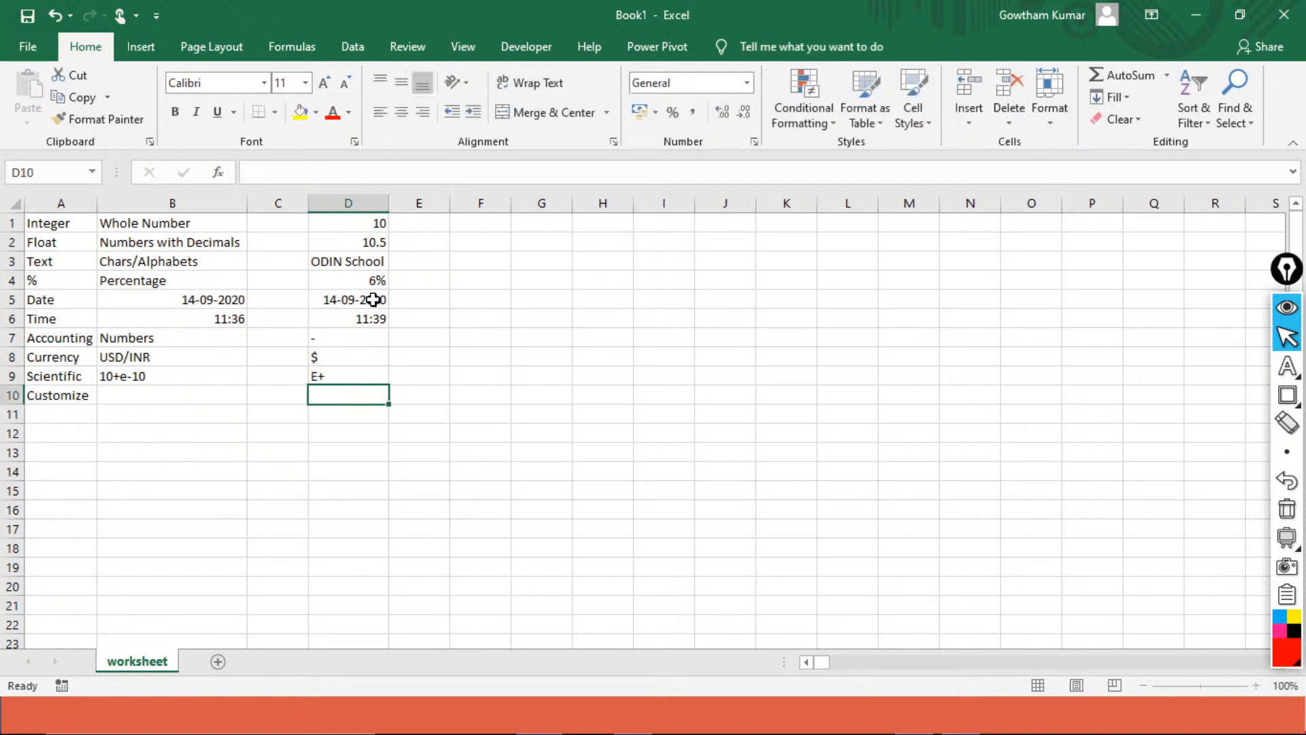
Delete the Customize entry from cell A10
key("Left")
key("Left")
key("Left")
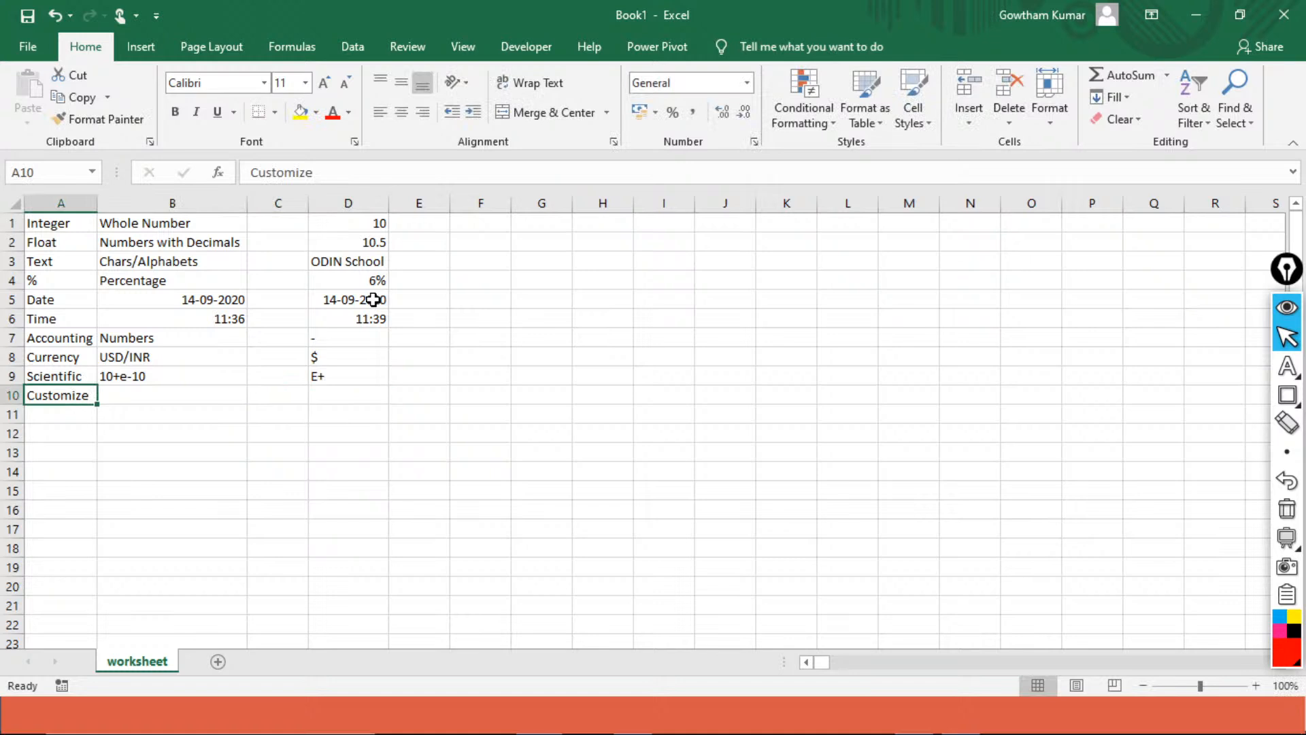
key("Delete")
Select the data type names in cells A1:A9 for review and switch to the Data Types slide
key("Up")
key("ctrl+shift+Up")
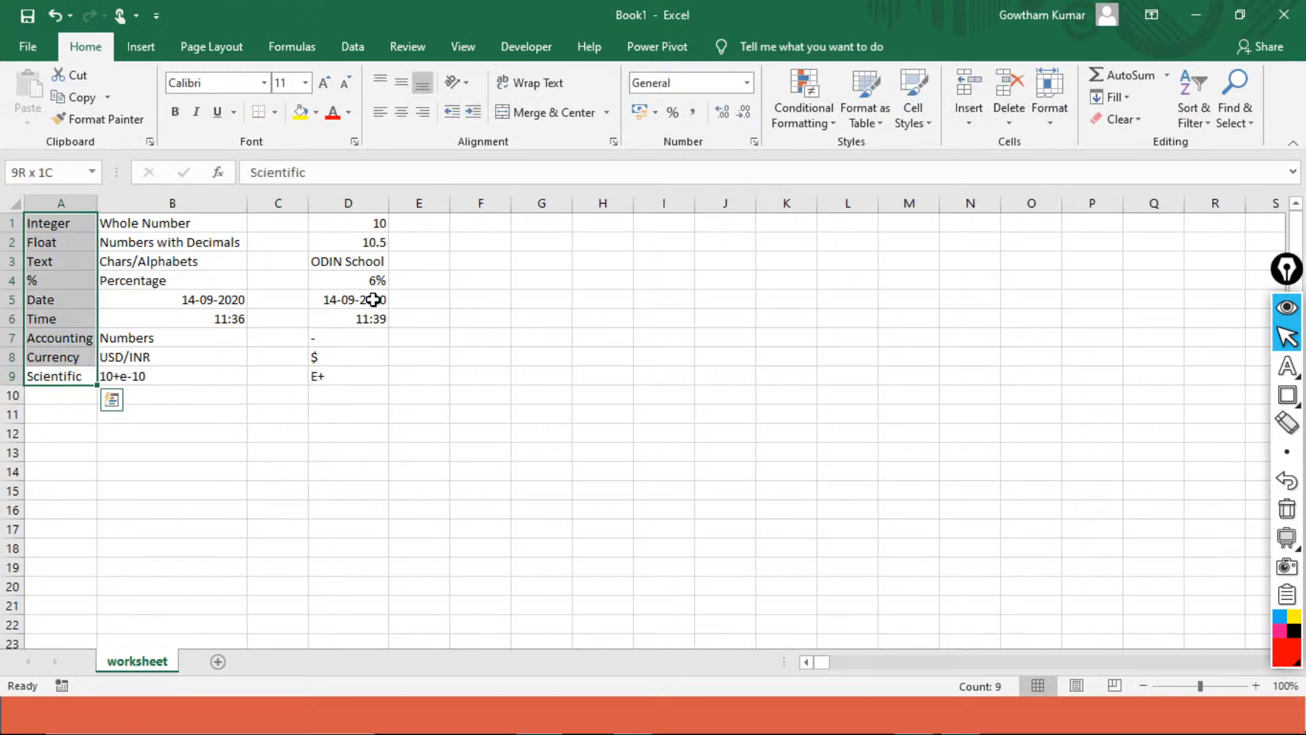
key("shift+Right")
key("Right")
key("Right")
key("Right")
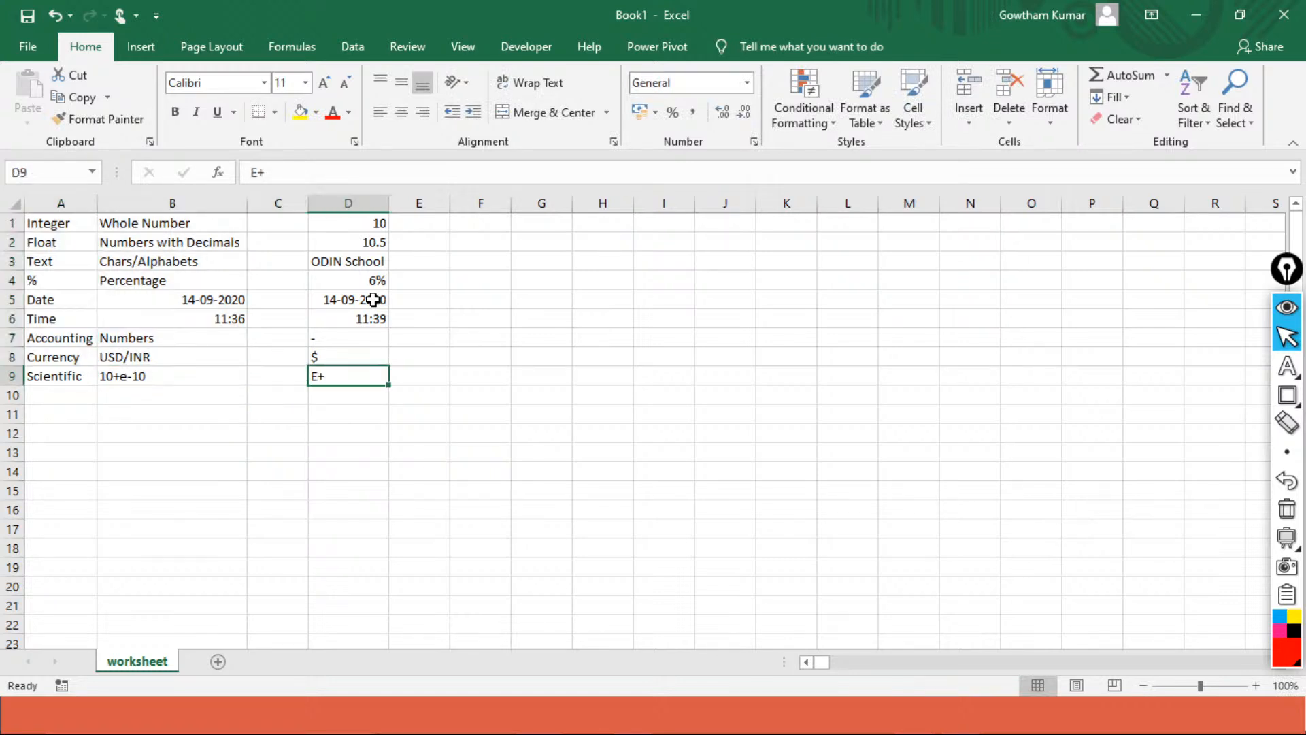
key("Left")
key("Left")
key("Left")
key("ctrl+shift+Up")
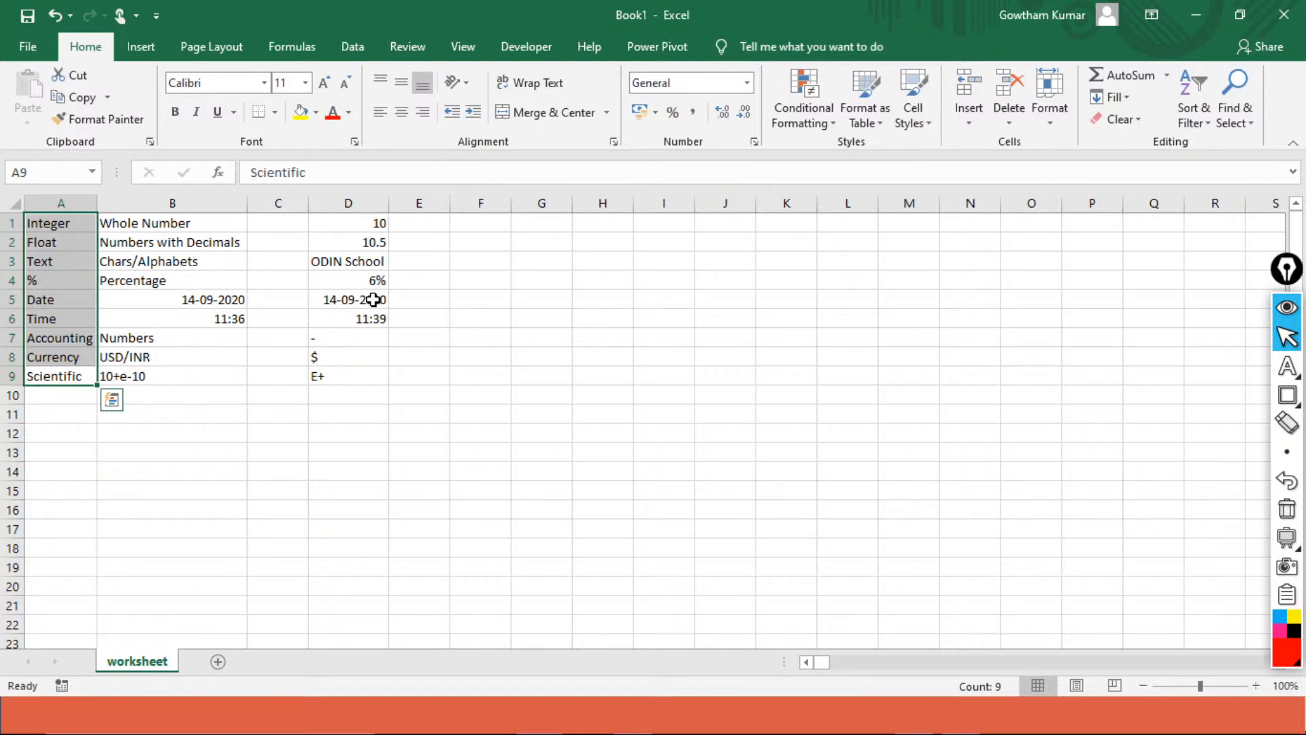
key("alt+Tab")
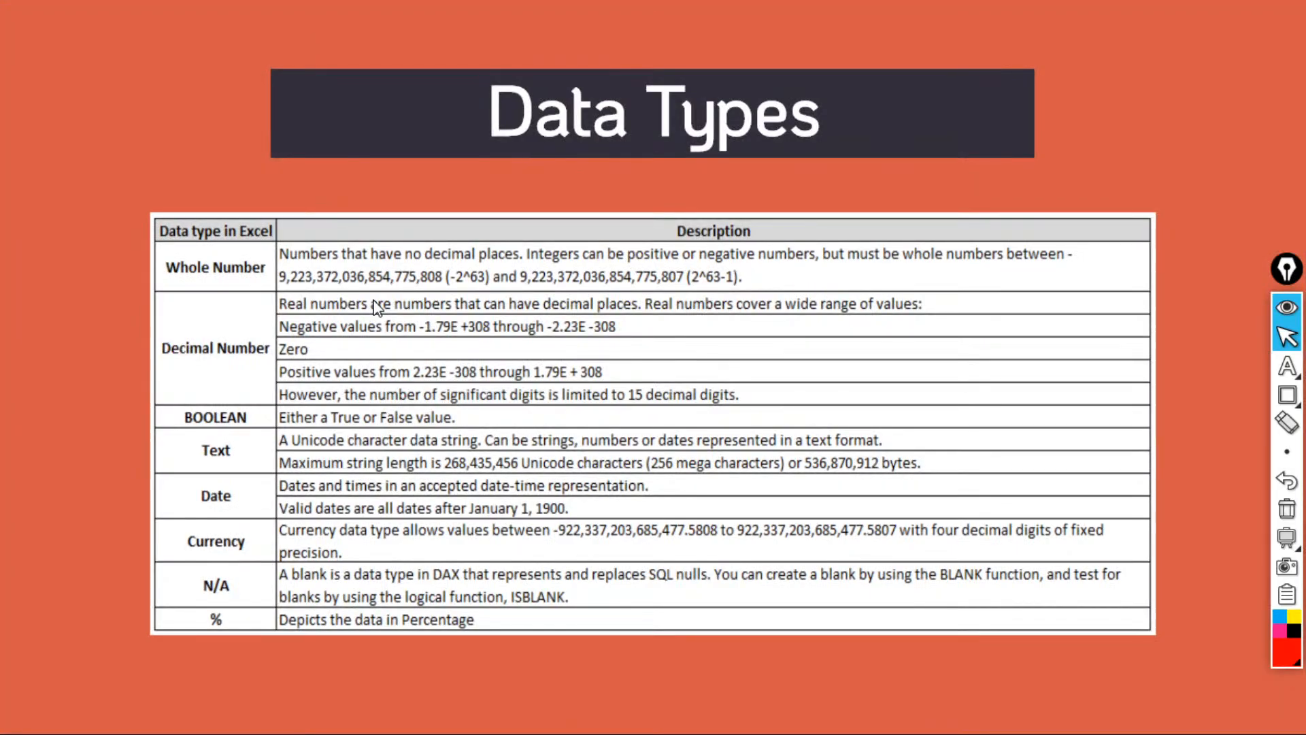
Switch to the Excel workbook and enter Boolean in cell A10 with the description True, False in cell B10
key("alt+Tab")
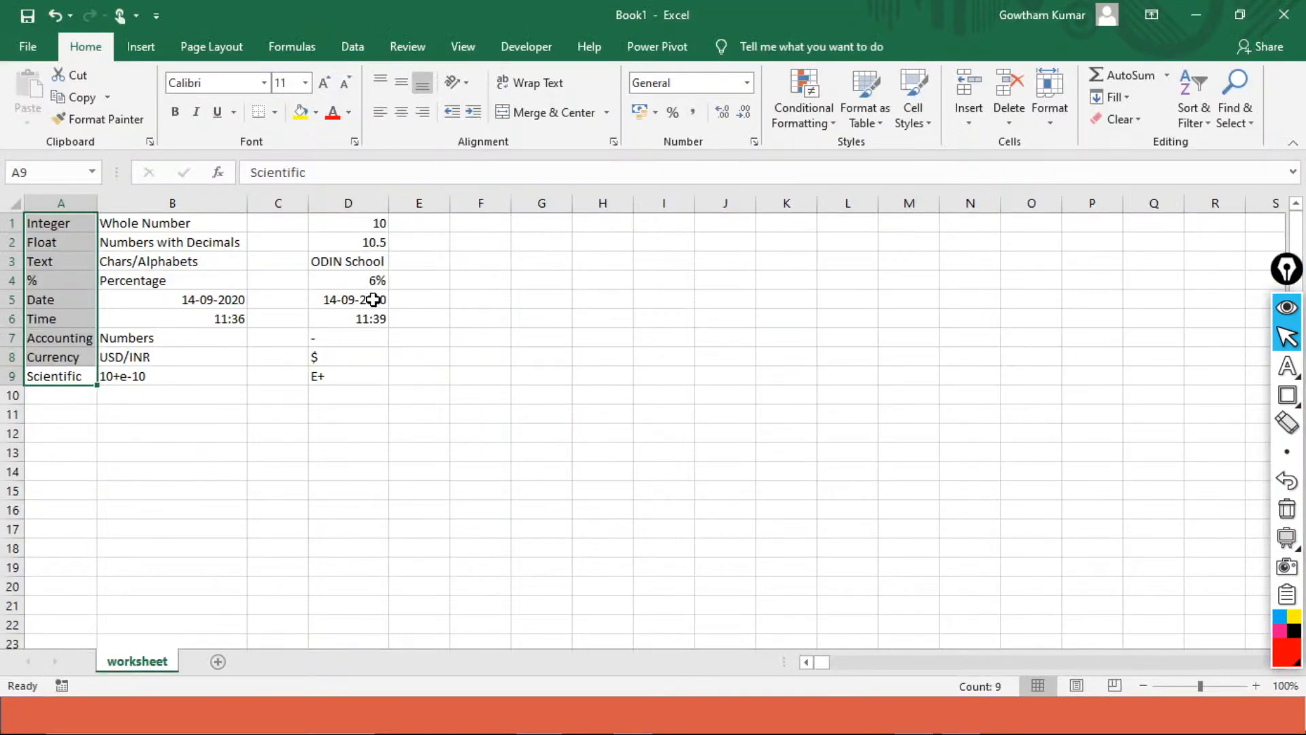
type("Boolean")
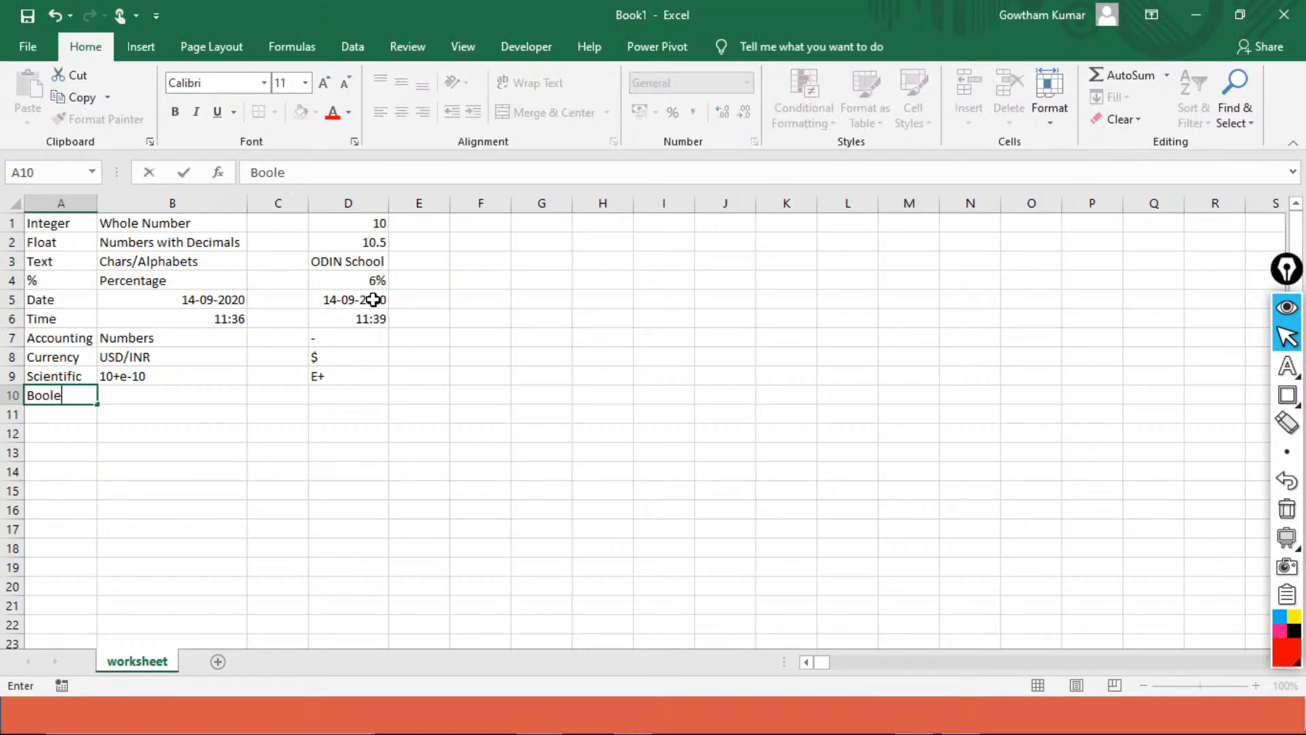
key("Tab")
type("Tru")
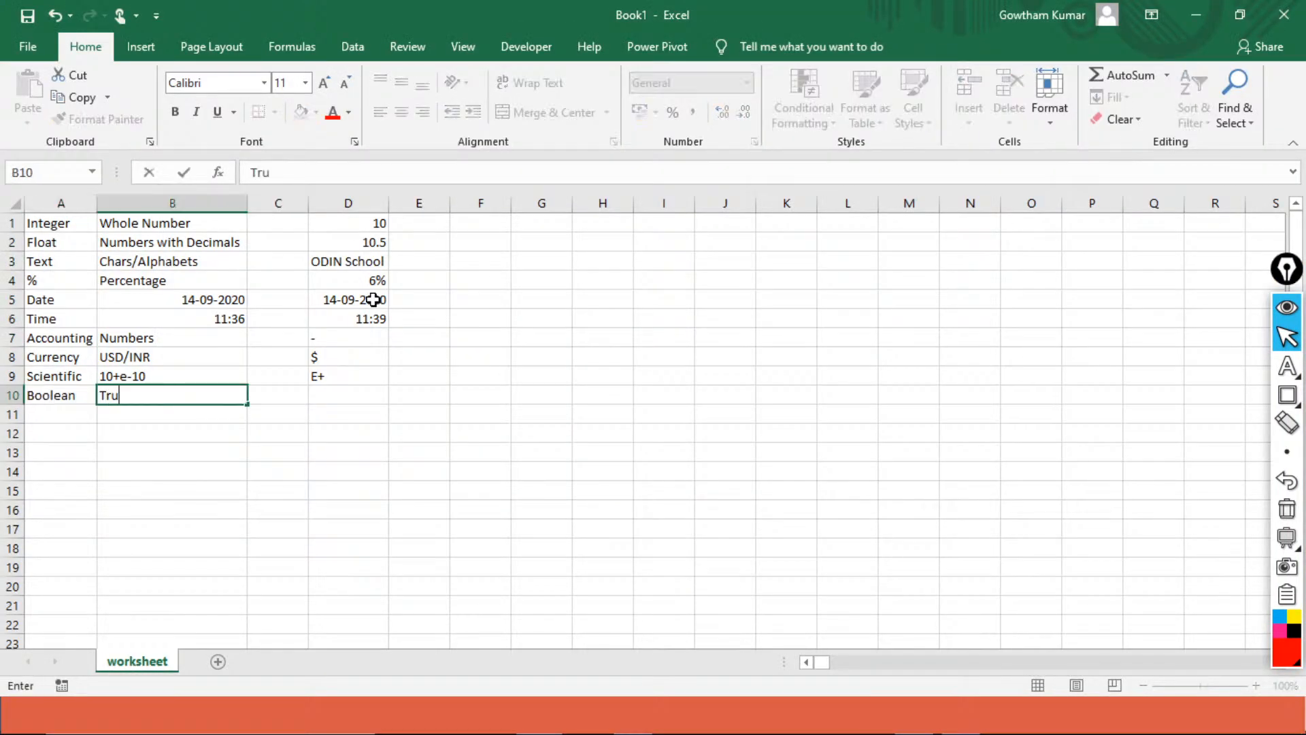
type("e, Fals")
type("e")
key("Return")
key("Up")
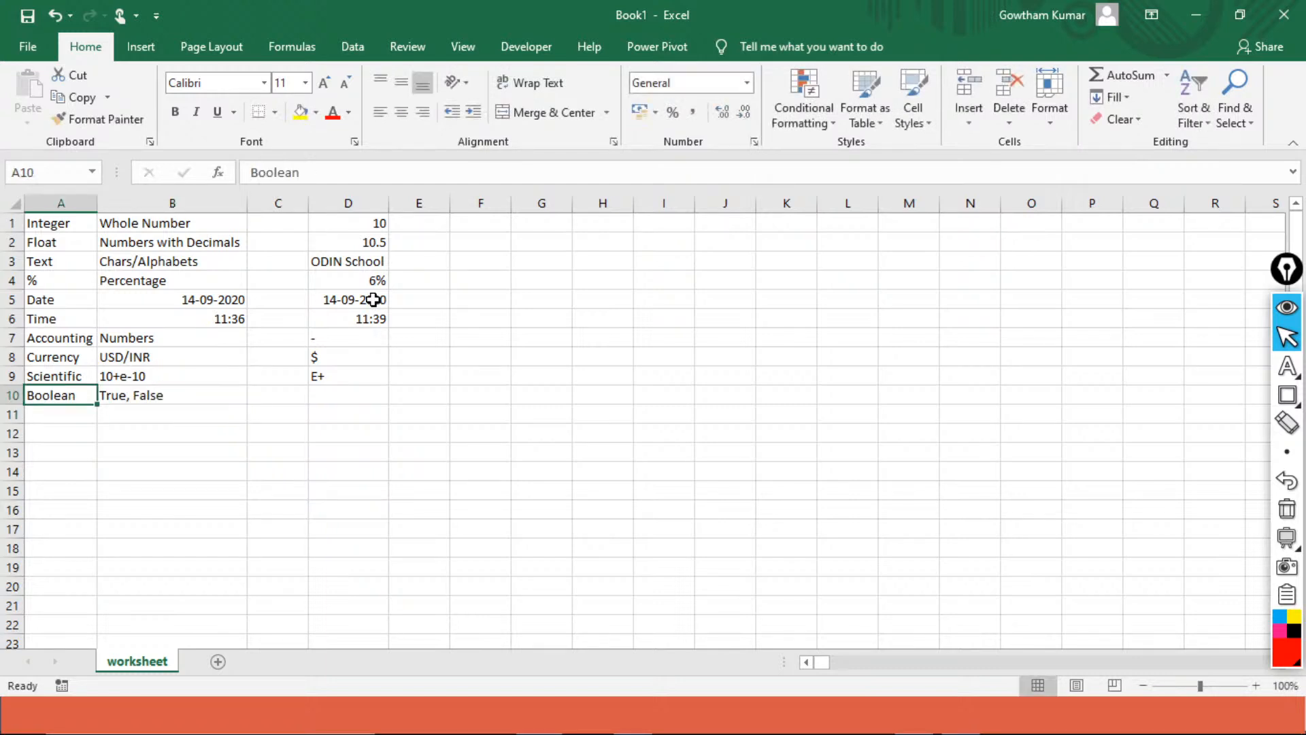
key("Right")
Advance the presentation to the Formatting slide and return to the Excel workbook
key("alt+Tab")
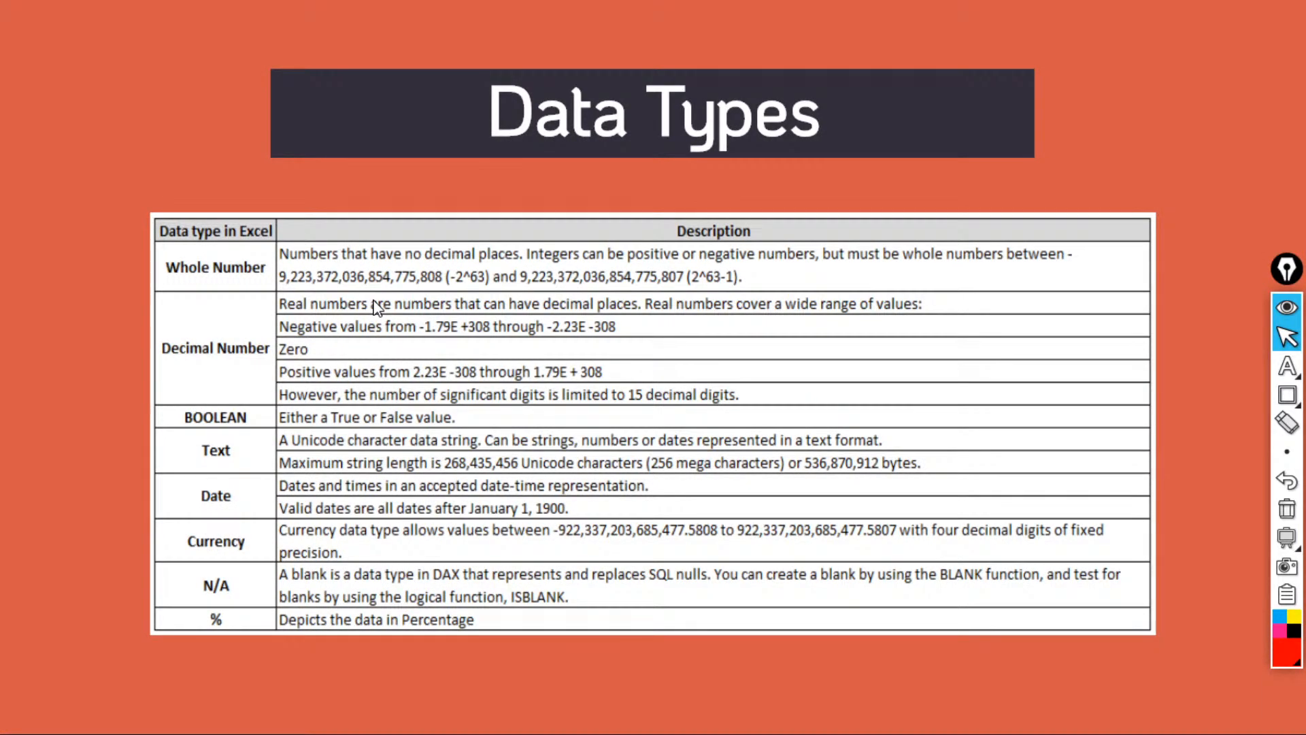
left_click(341, 136)
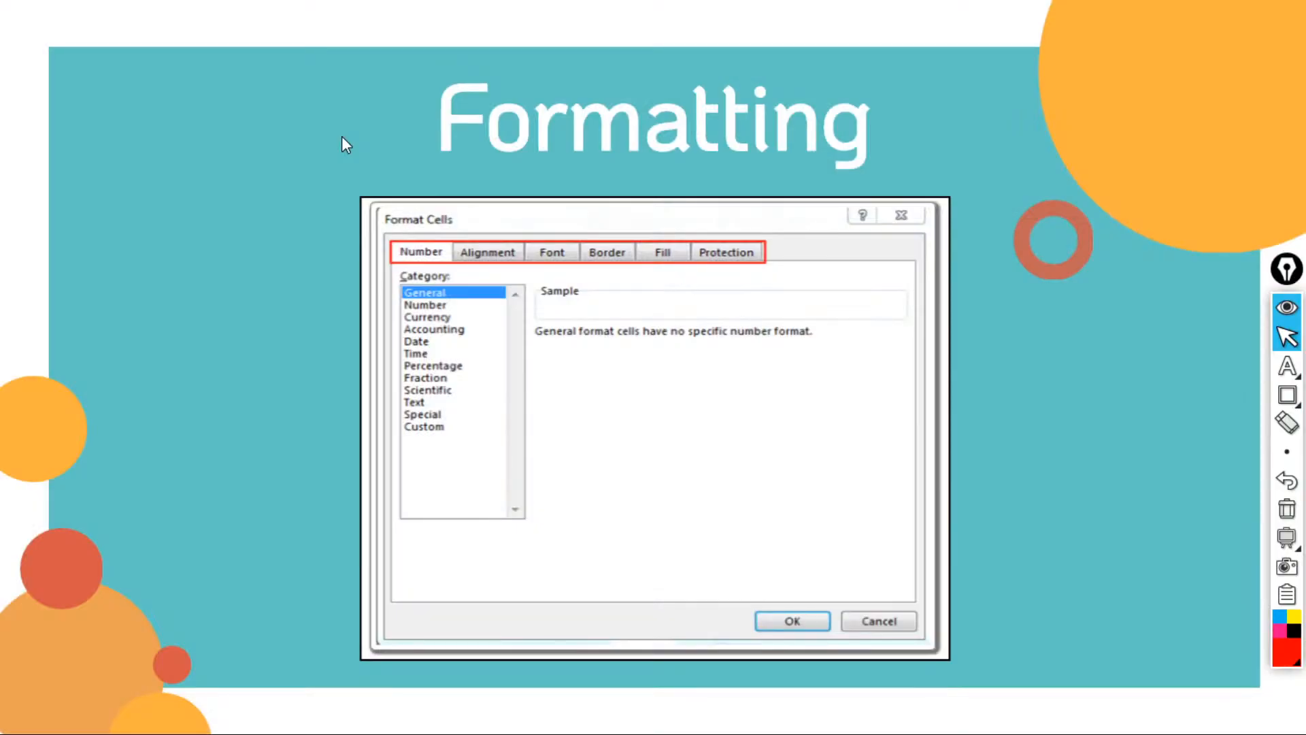
key("alt+Tab")
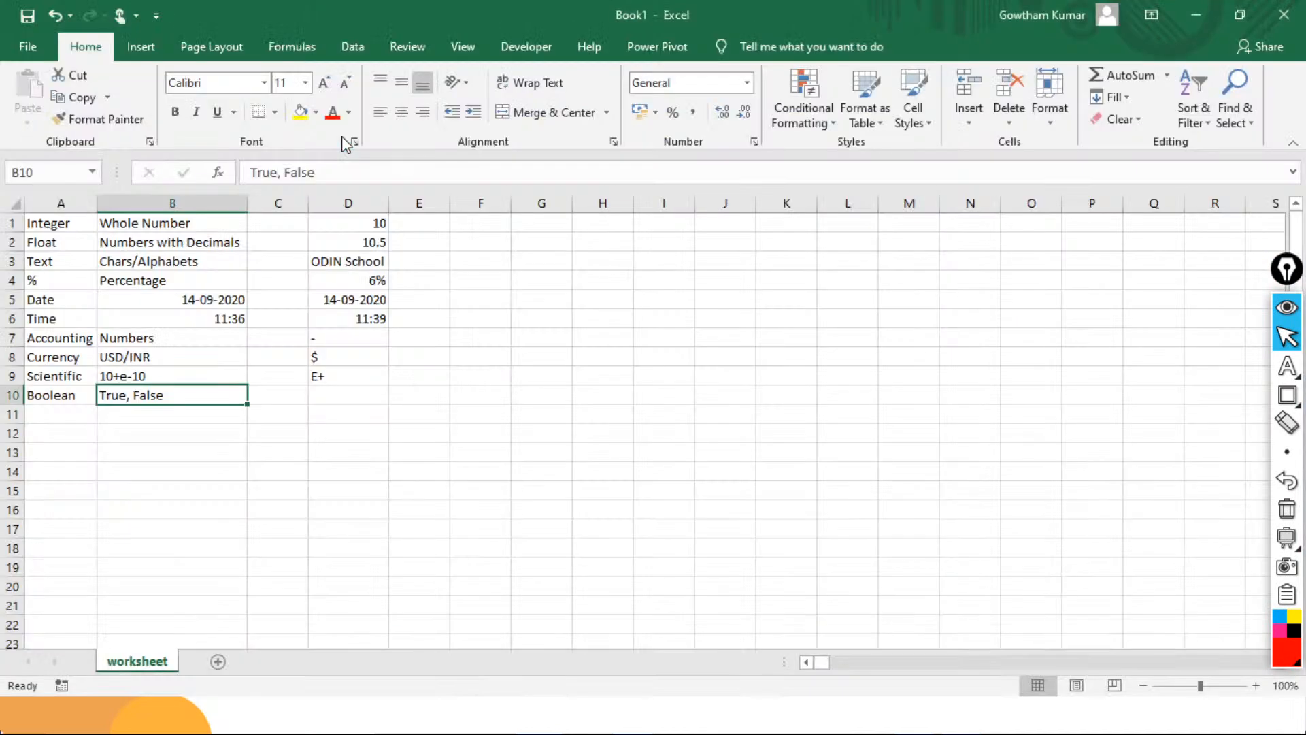
Clear the contents of the entire worksheet and return to cell A1
key("ctrl+a")
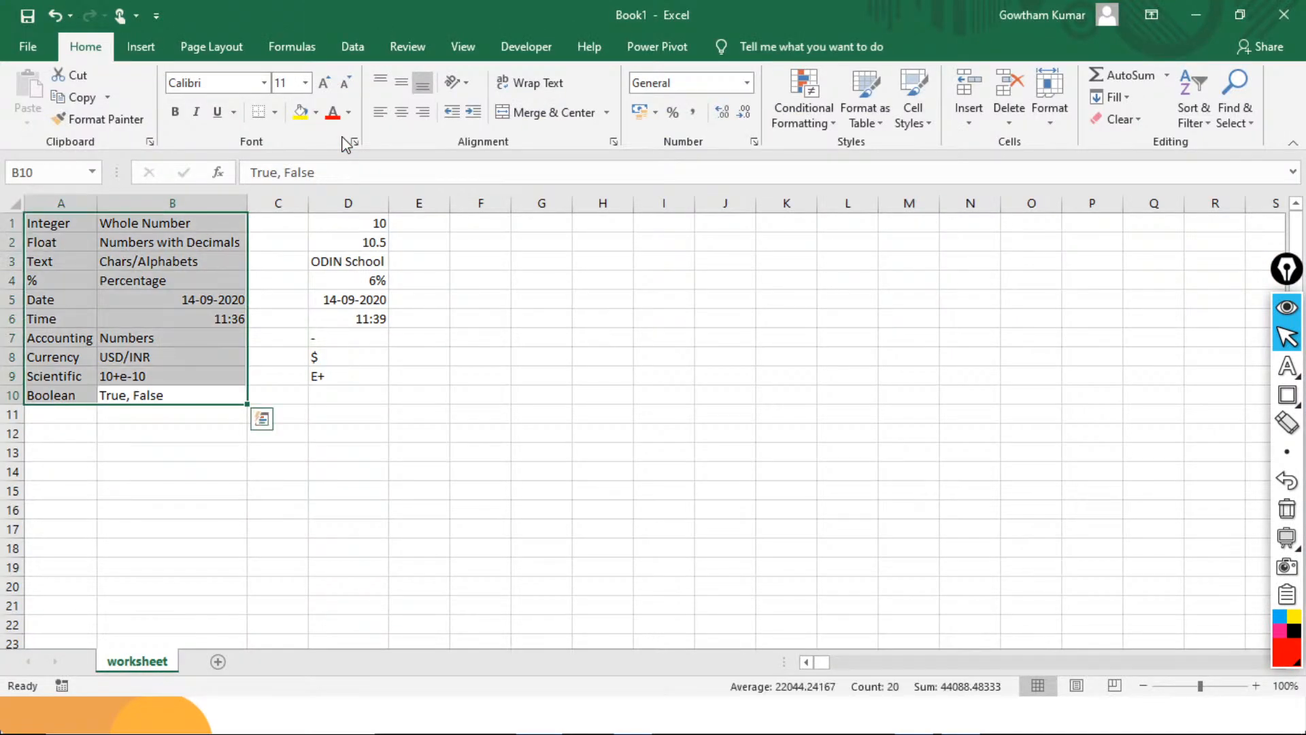
key("ctrl+a")
key("Delete")
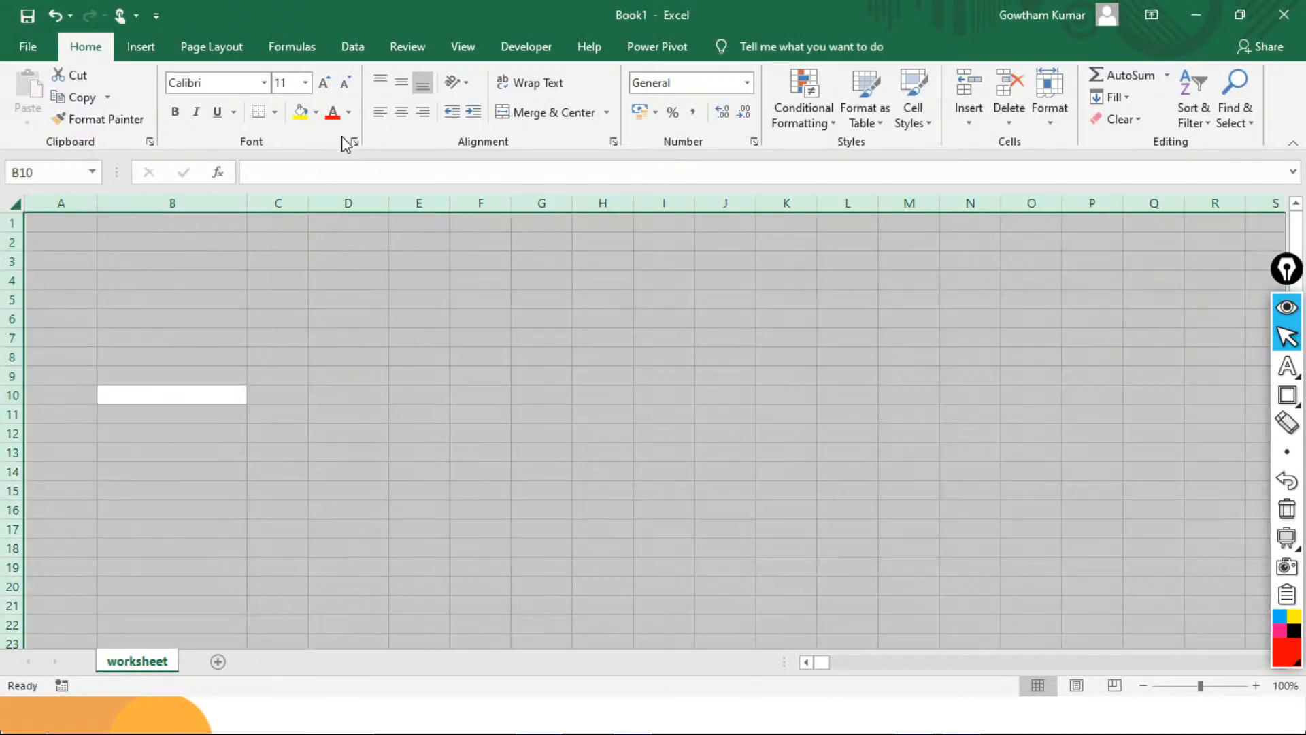
key("Home")
key("ctrl+Home")
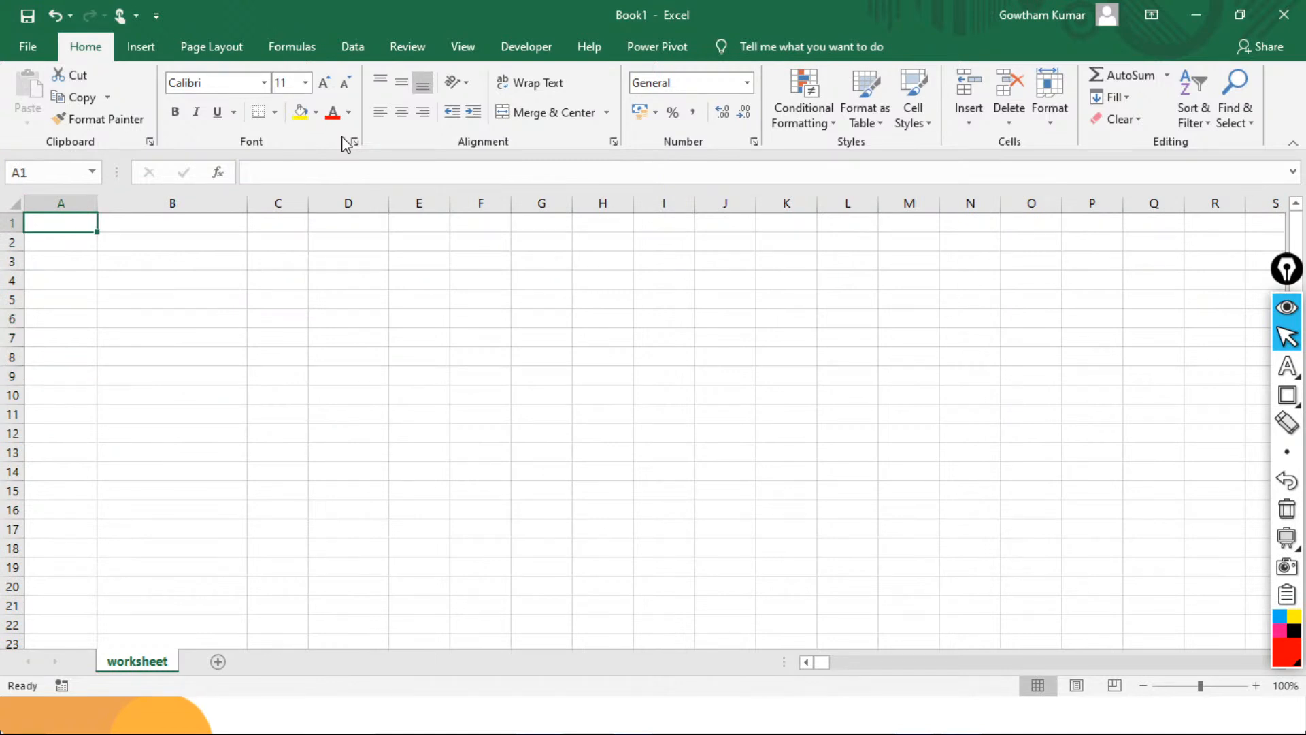
Narrow column B to roughly half its width, close to the width of column A
key("Right")
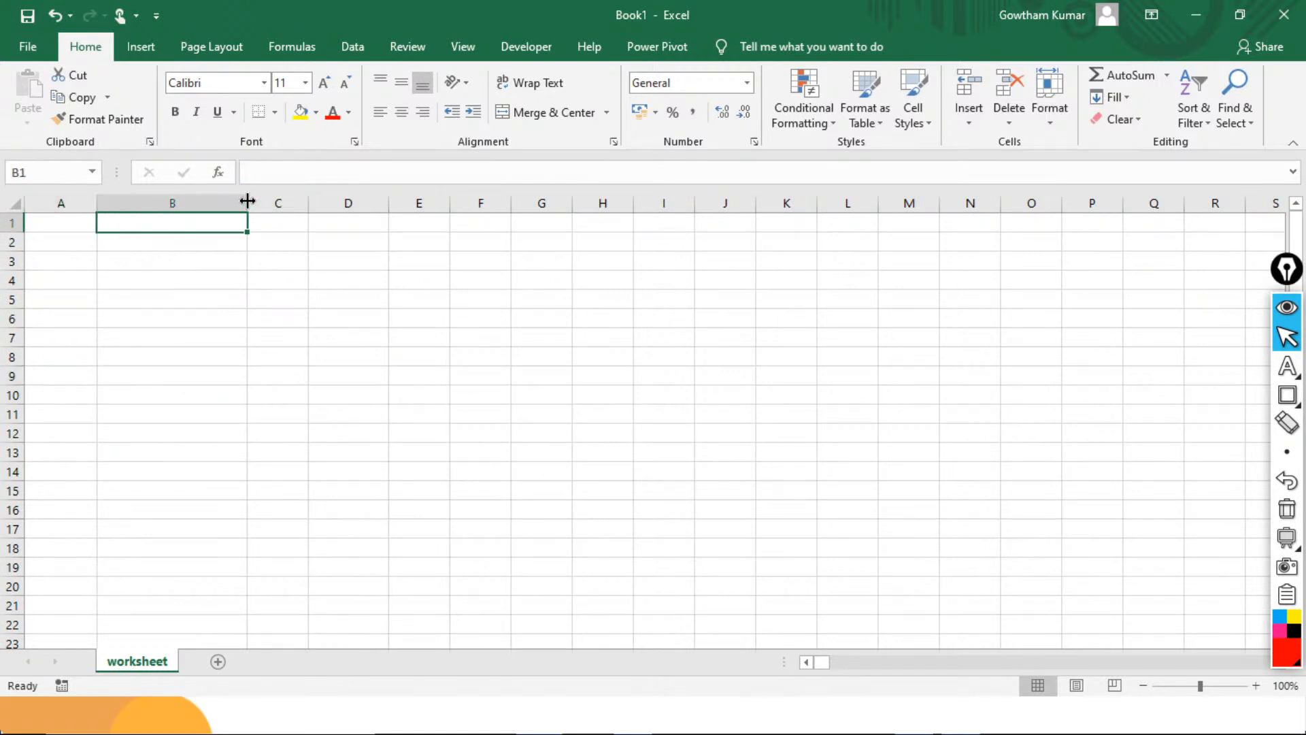
left_click_drag(248, 200, 194, 204)
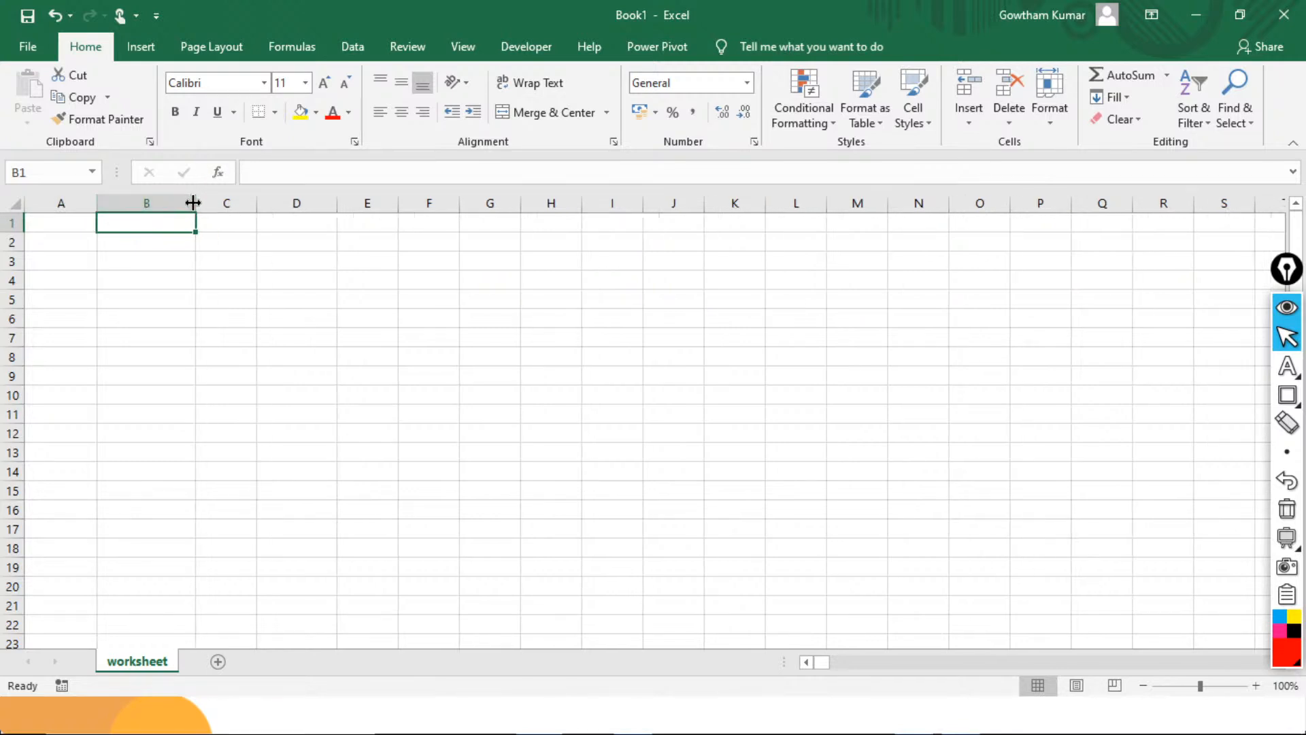
left_click_drag(197, 202, 179, 202)
left_click(136, 267)
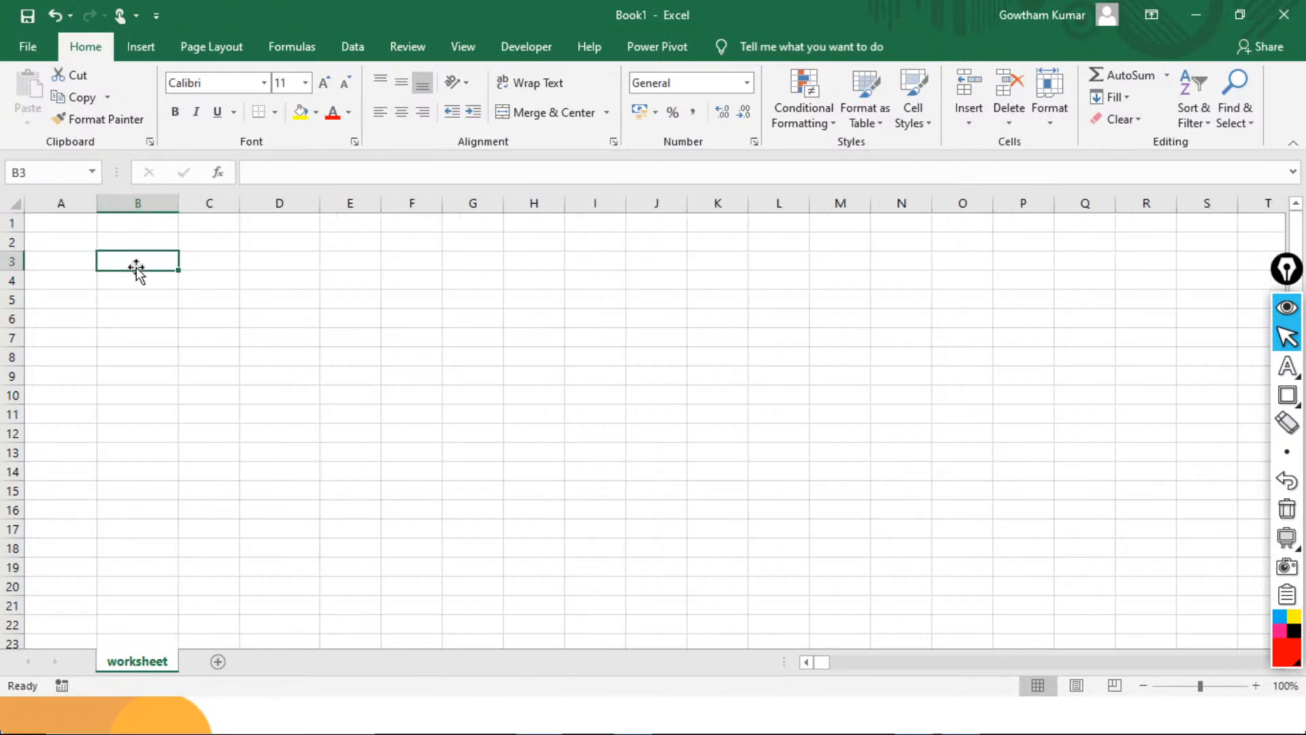
left_click(67, 263)
Open File Explorer and go to the Python Codes folder under Documents, BI, Python Module
key("alt+Tab")
key("alt+Tab")
key("alt+Tab")
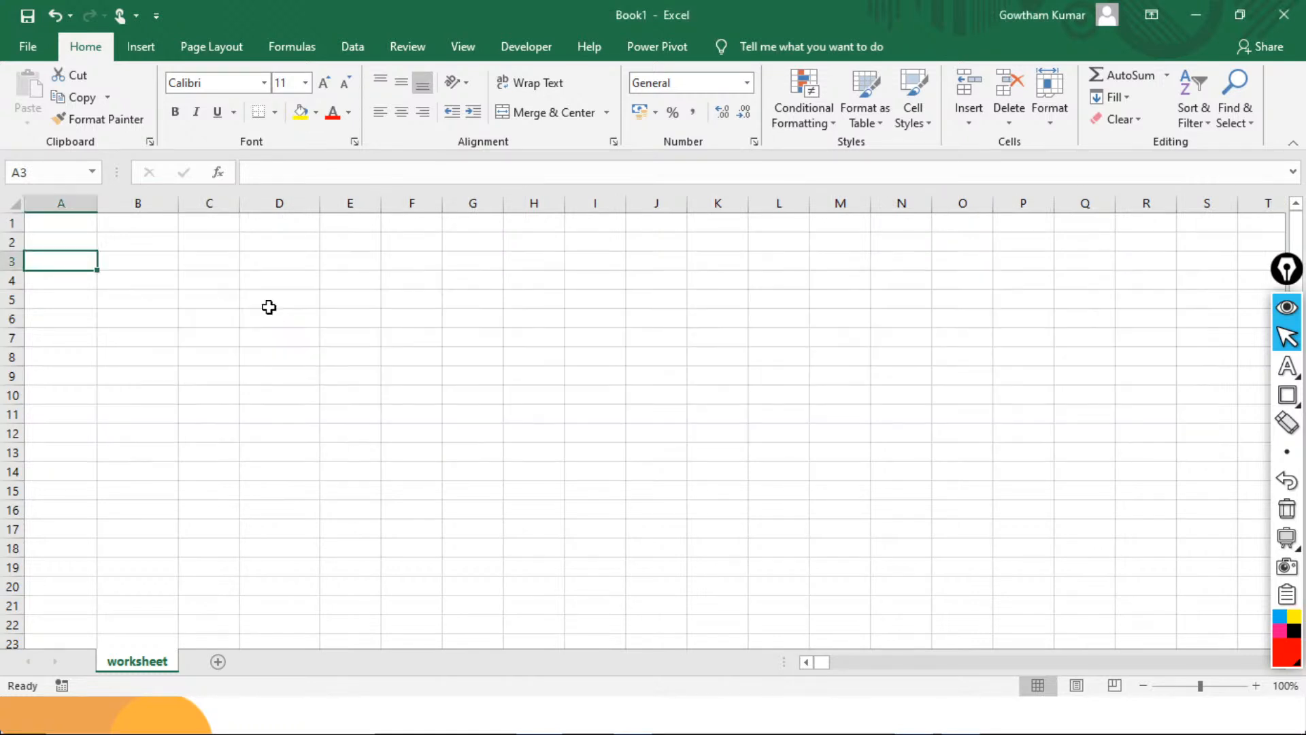
key("super+d")
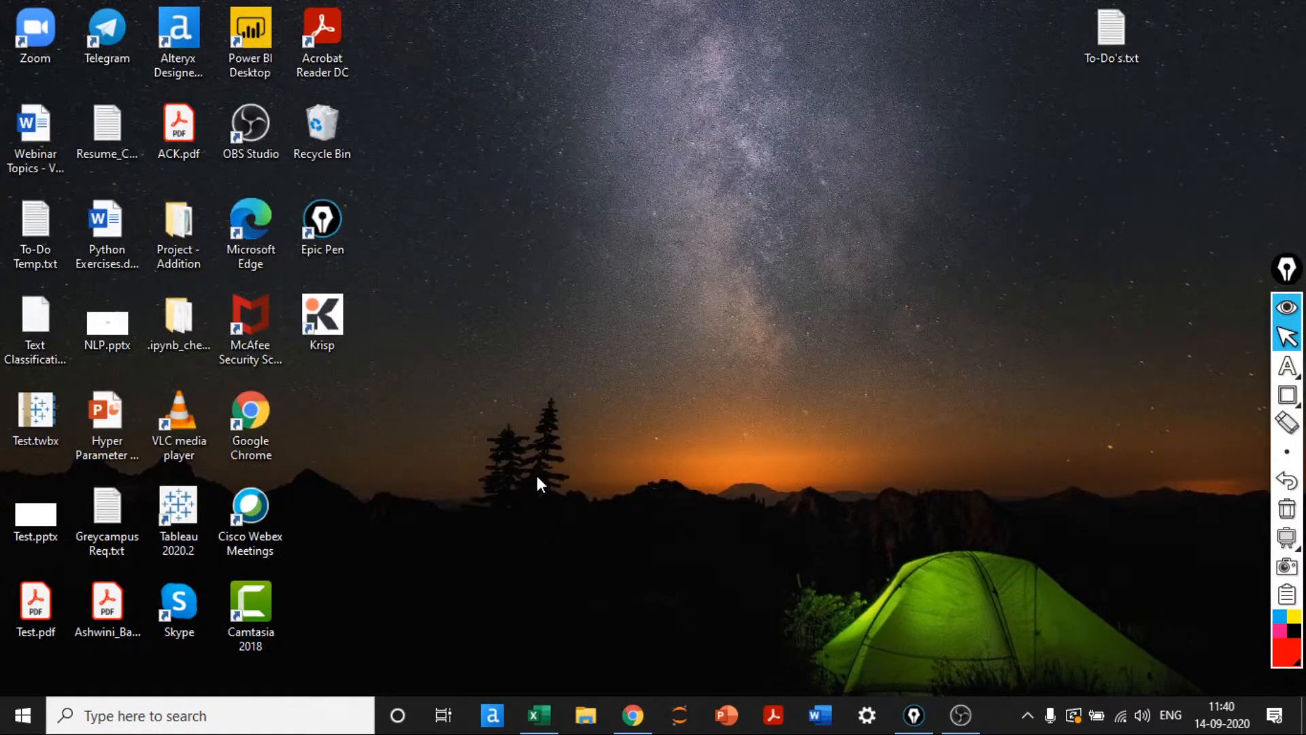
key("super+e")
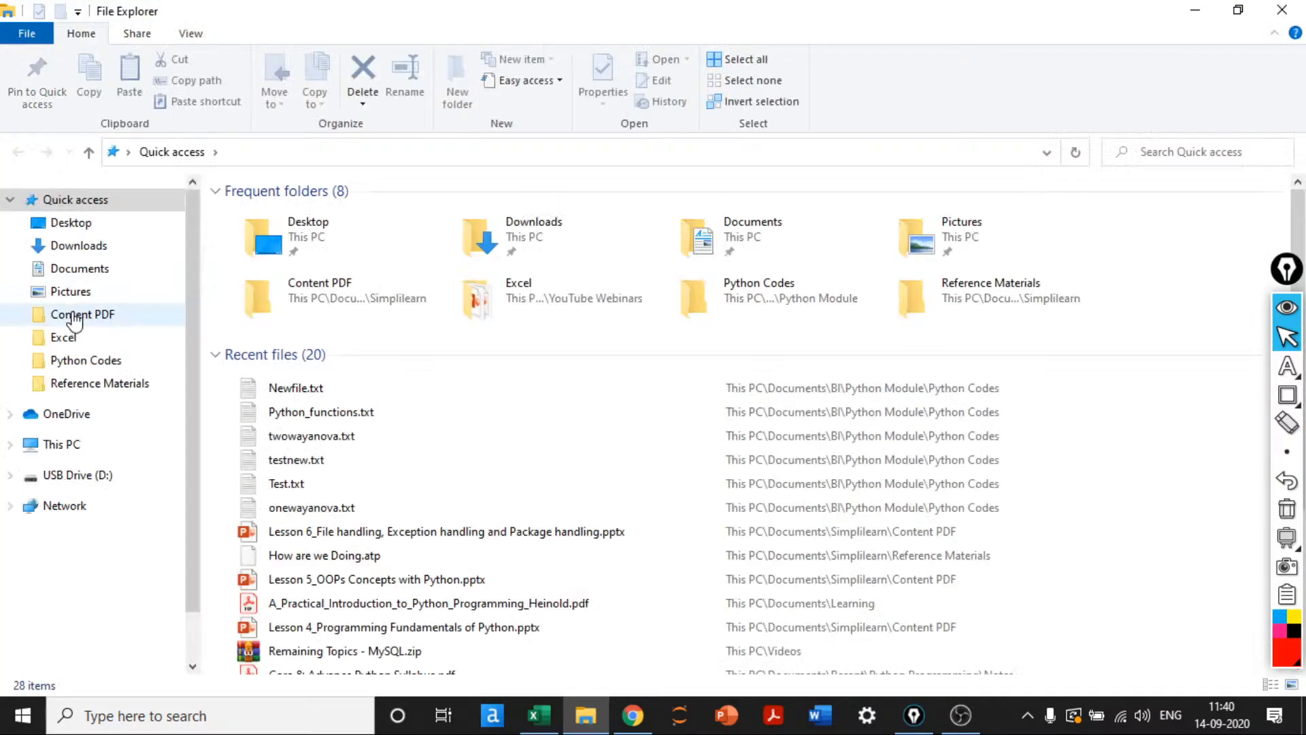
left_click(80, 269)
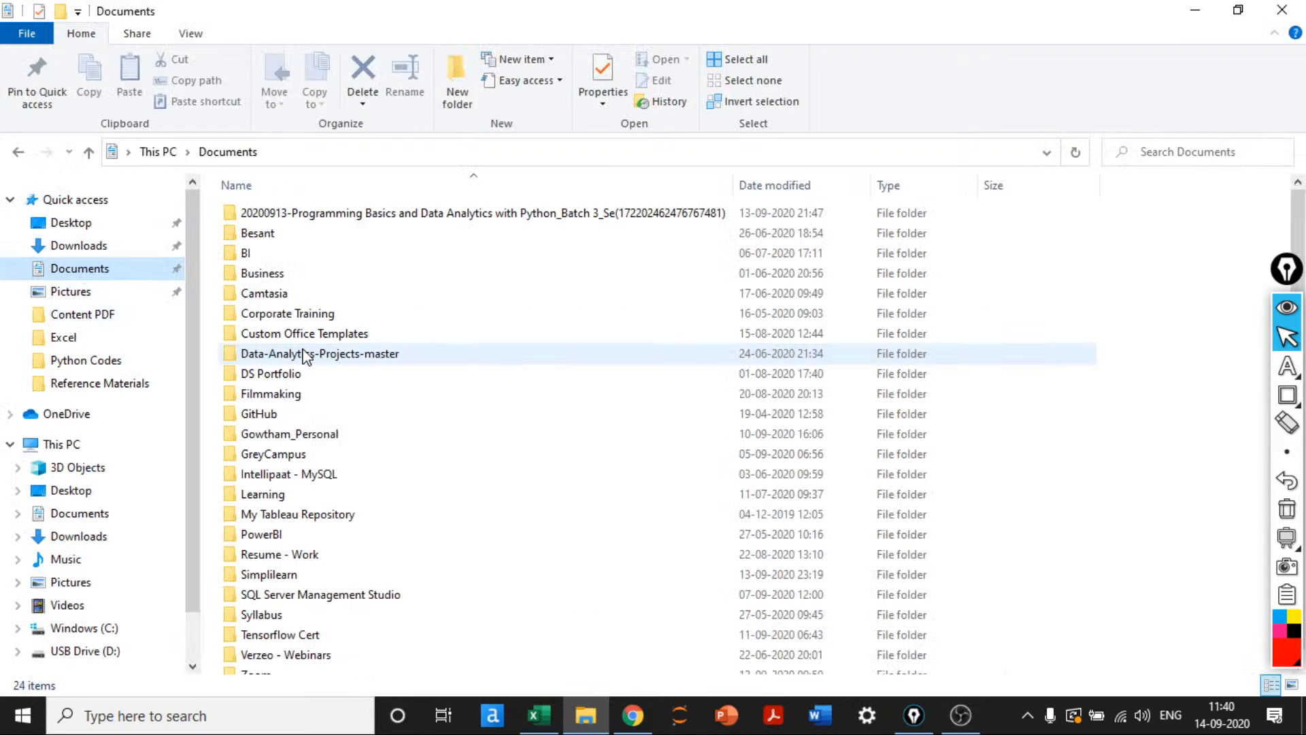
scroll(302, 498, "down", 1)
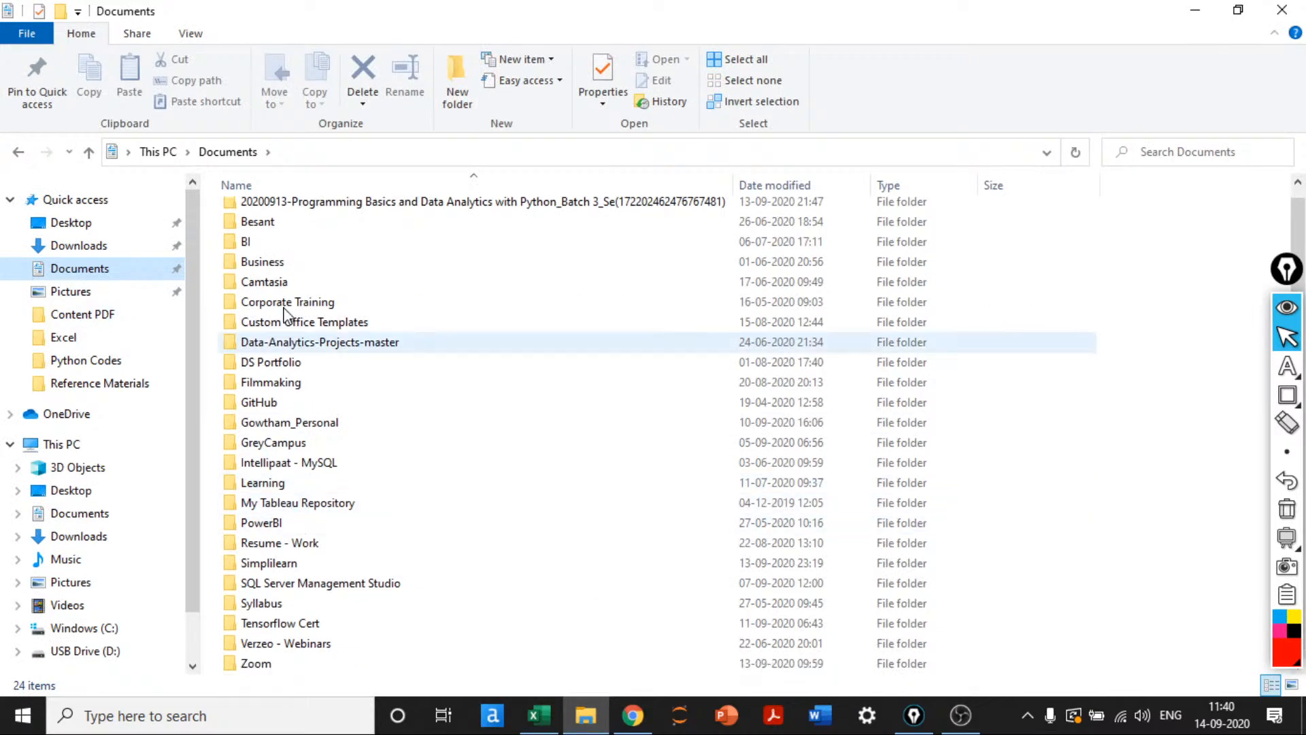
left_click(261, 243)
key("Return")
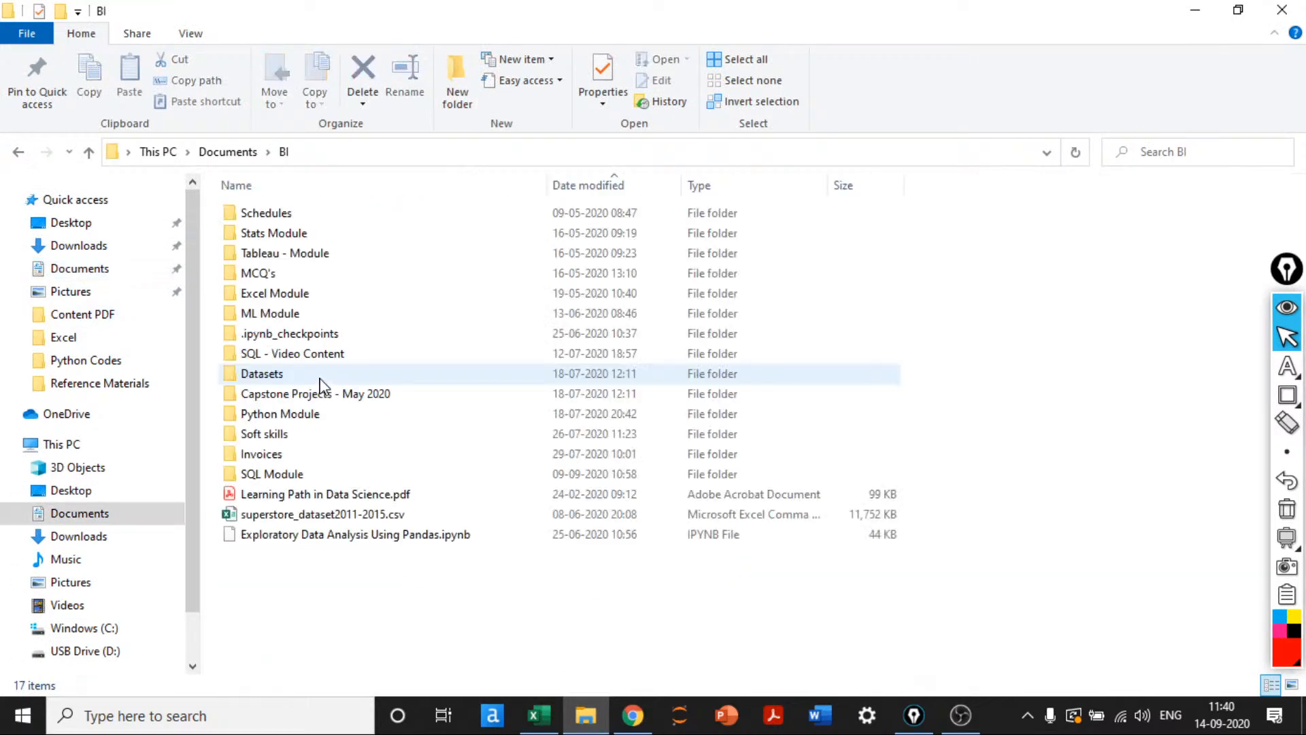
double_click(292, 416)
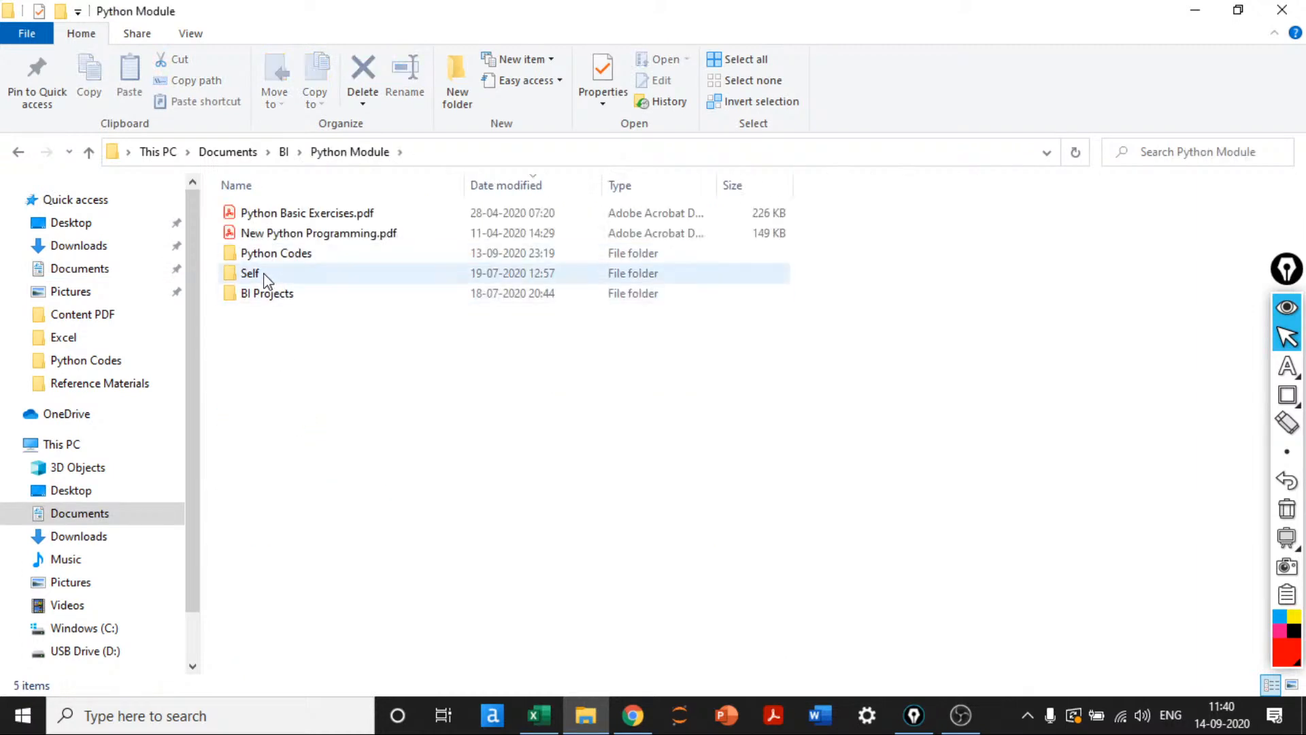
double_click(275, 254)
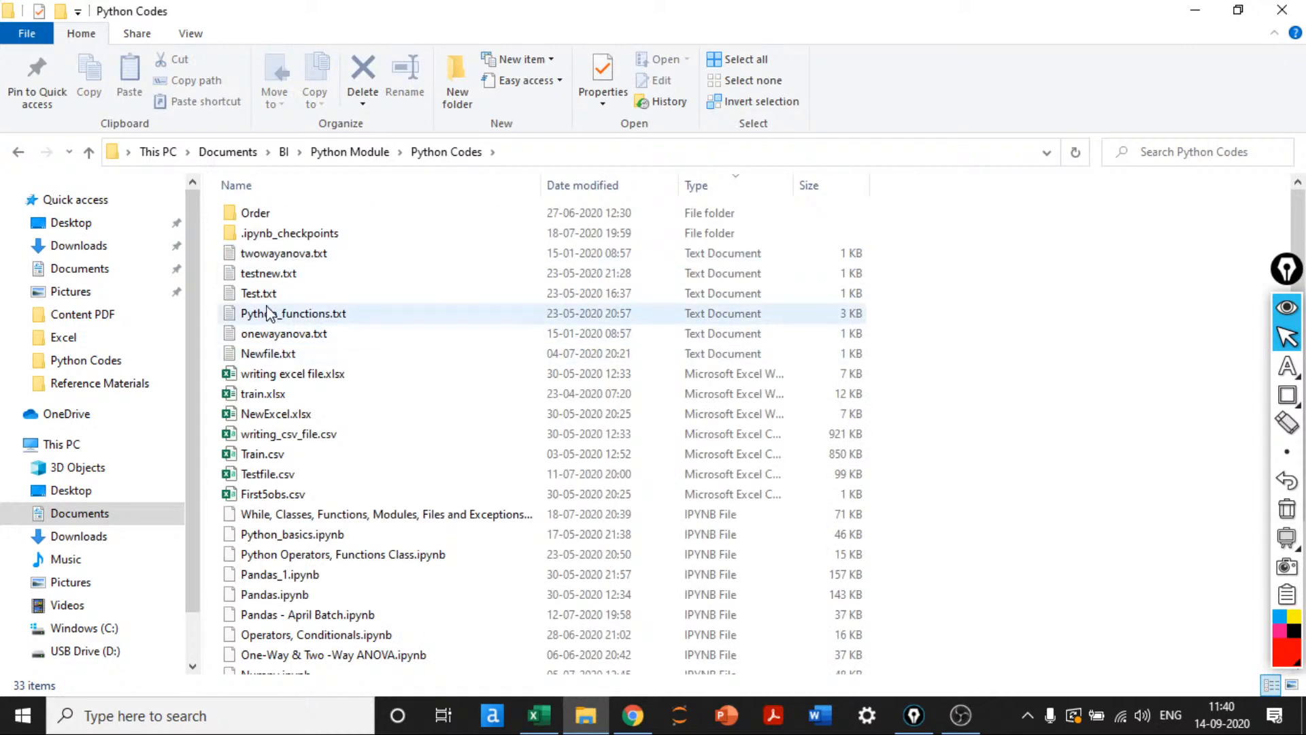
Copy the entire contents of onewayanova.txt, close the file and return to the Excel workbook
double_click(281, 335)
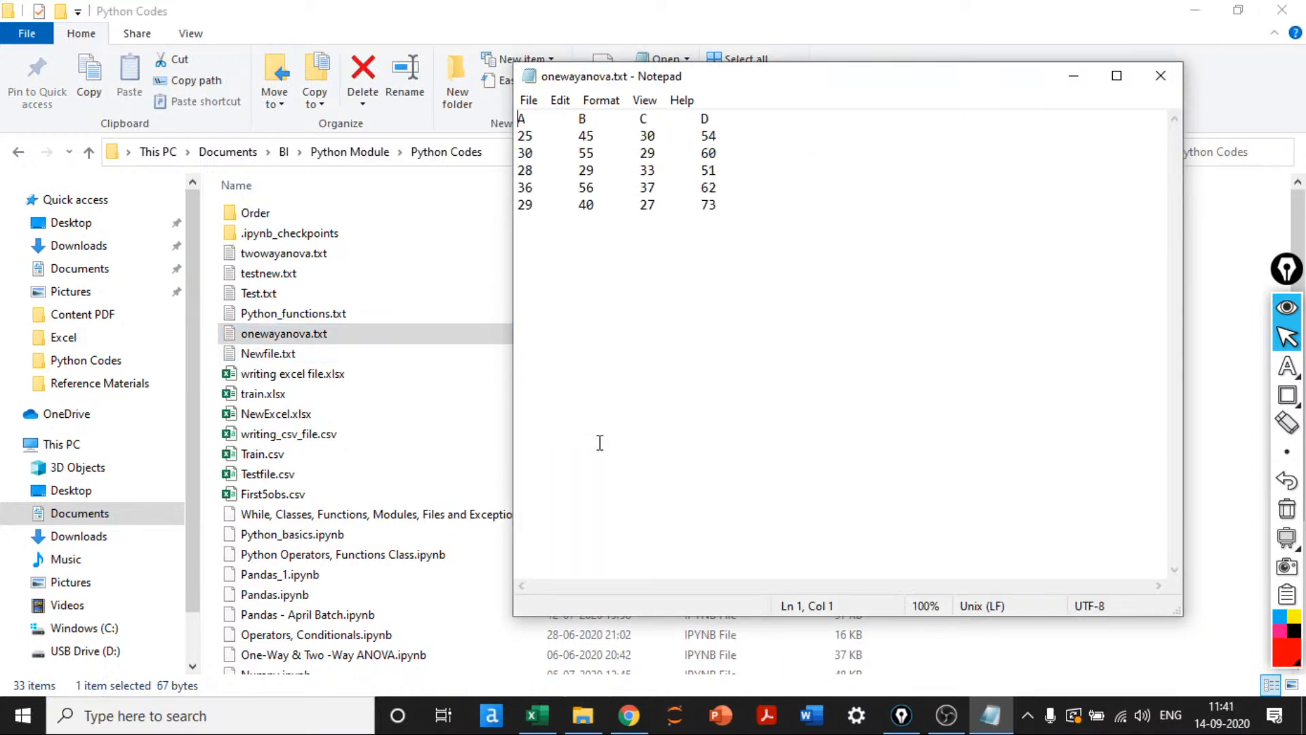
key("ctrl+a")
key("ctrl+c")
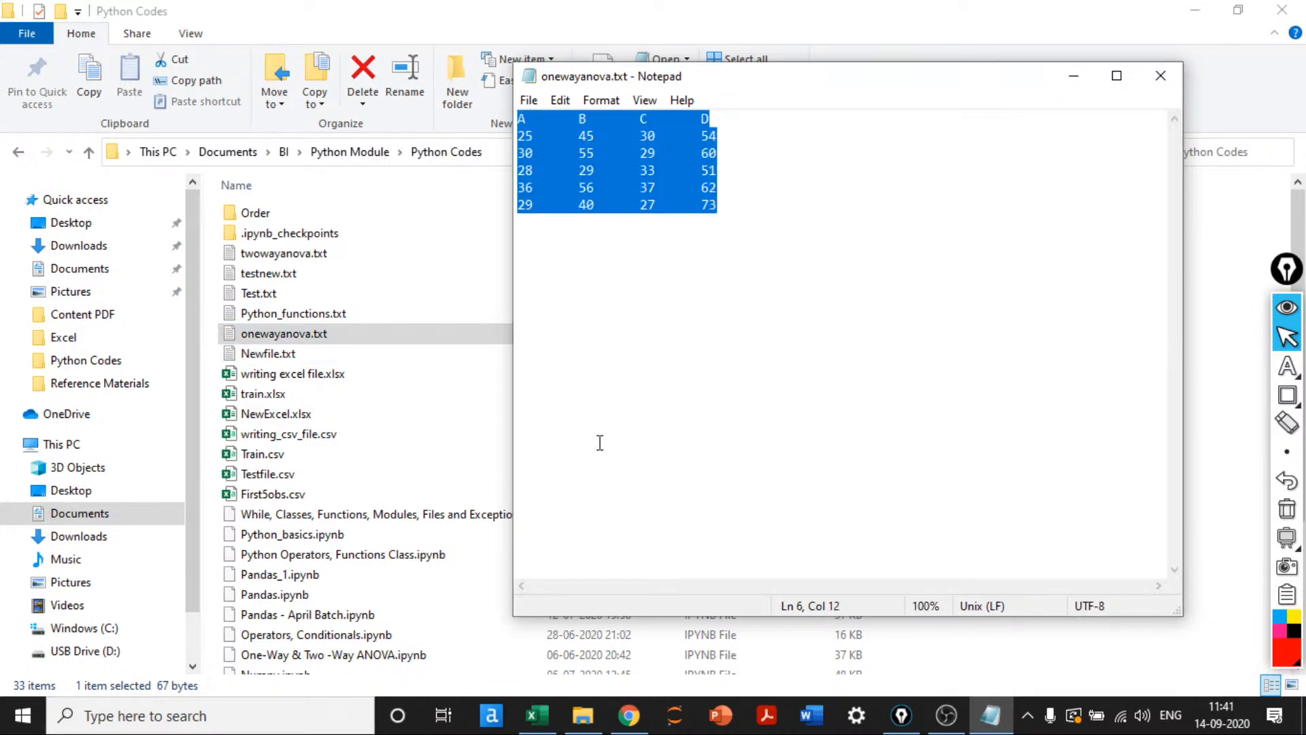
left_click(891, 266)
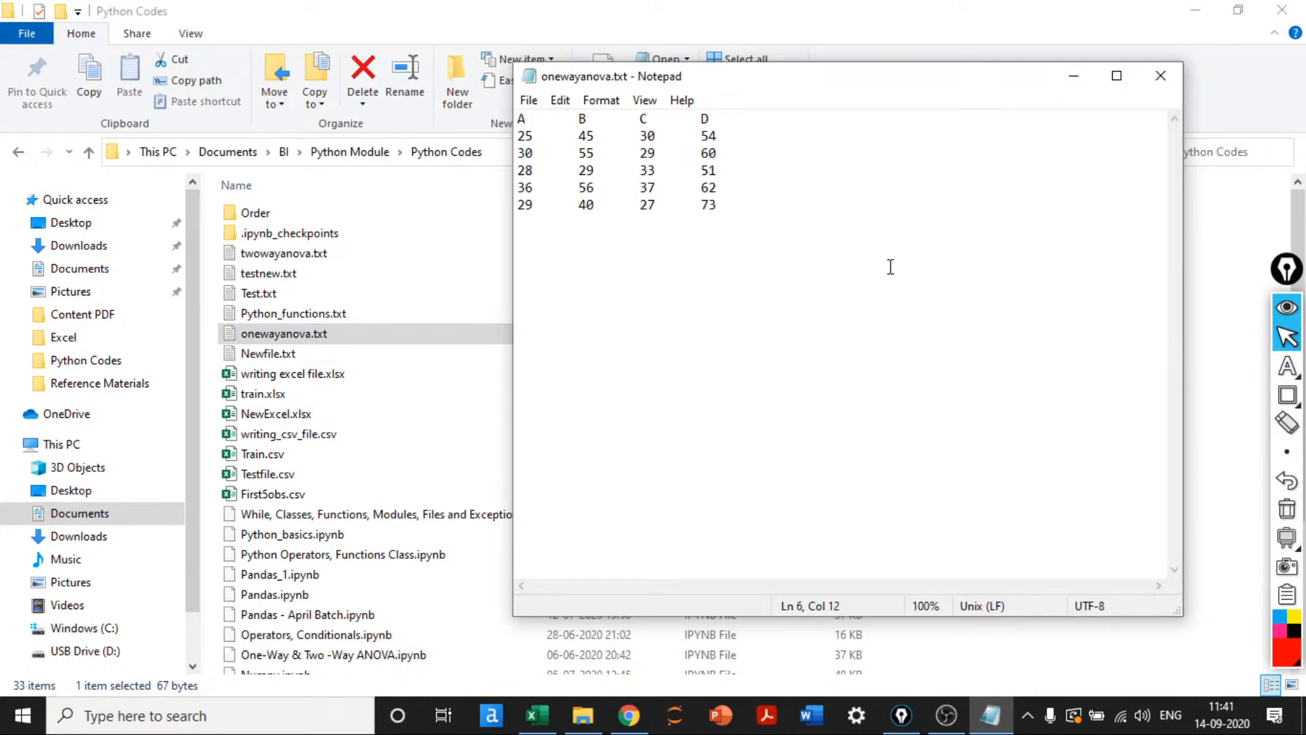
left_click(1161, 75)
left_click(1194, 11)
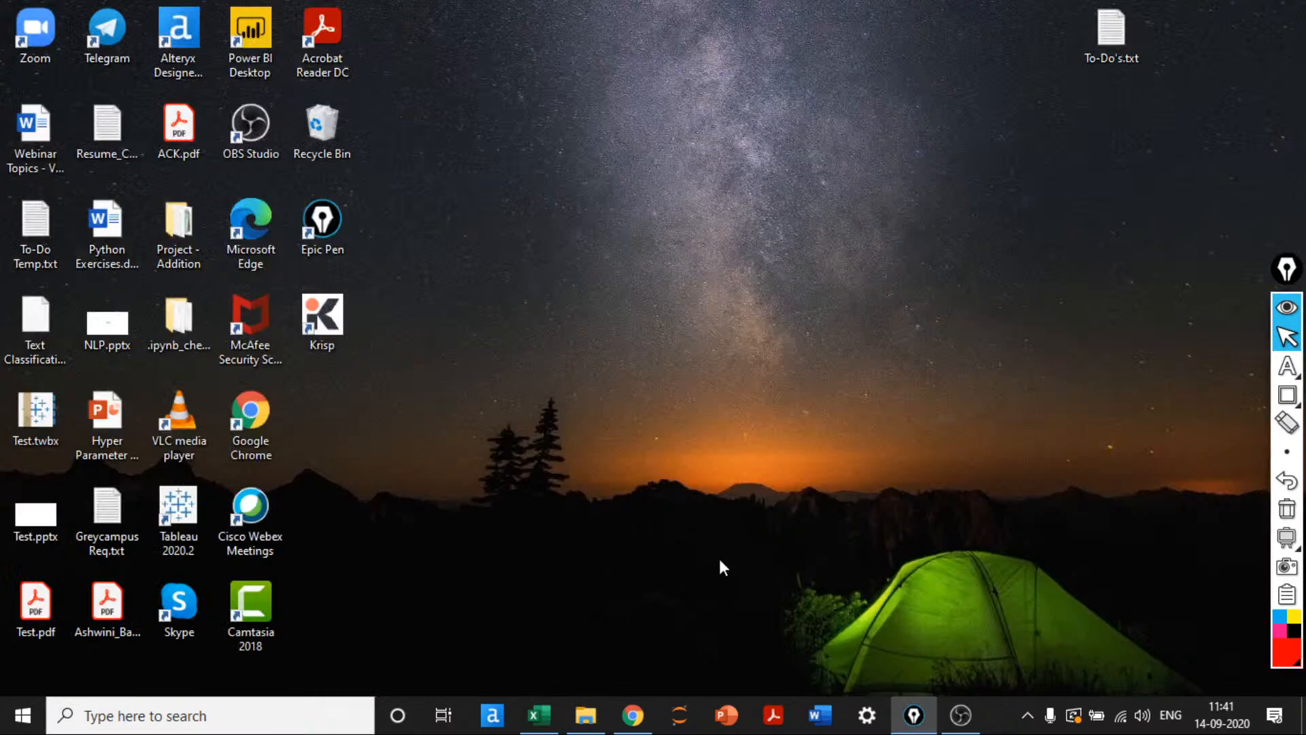
left_click(539, 715)
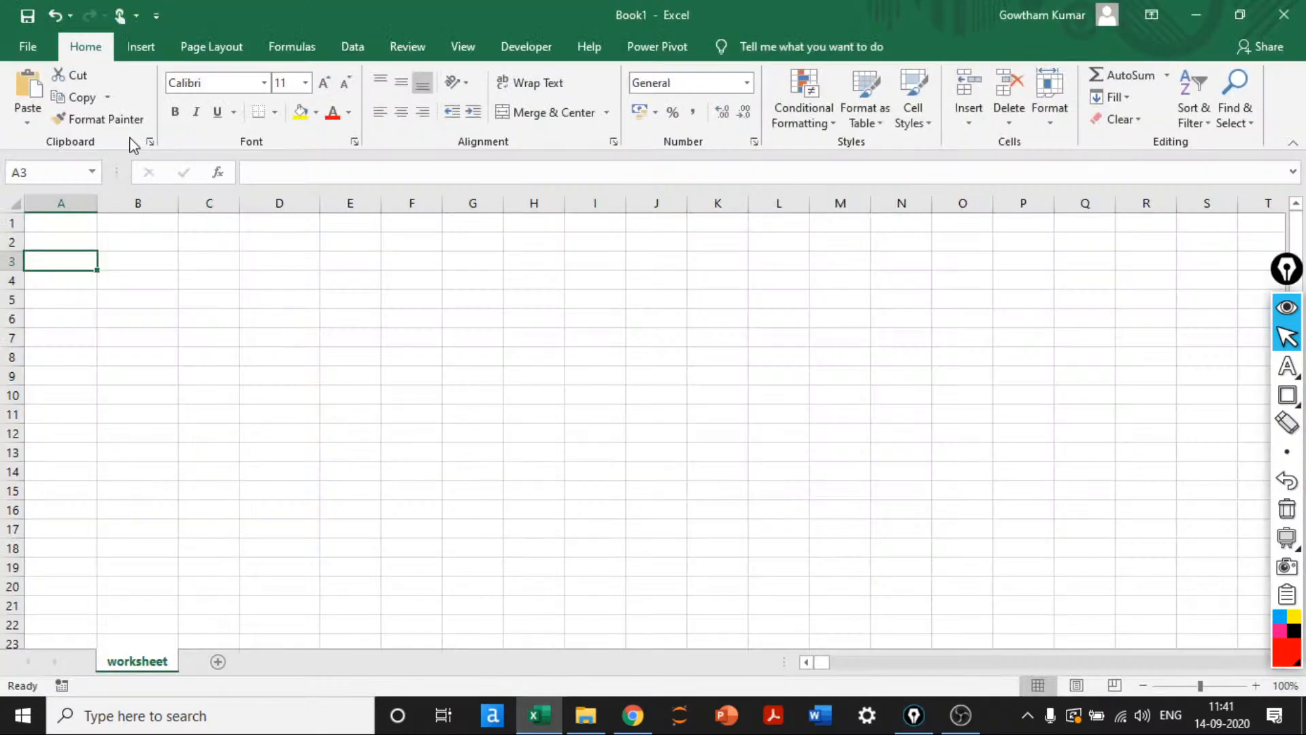
Try pasting the copied table at cell A1 and undo the paste
key("ctrl+Home")
key("ctrl+v")
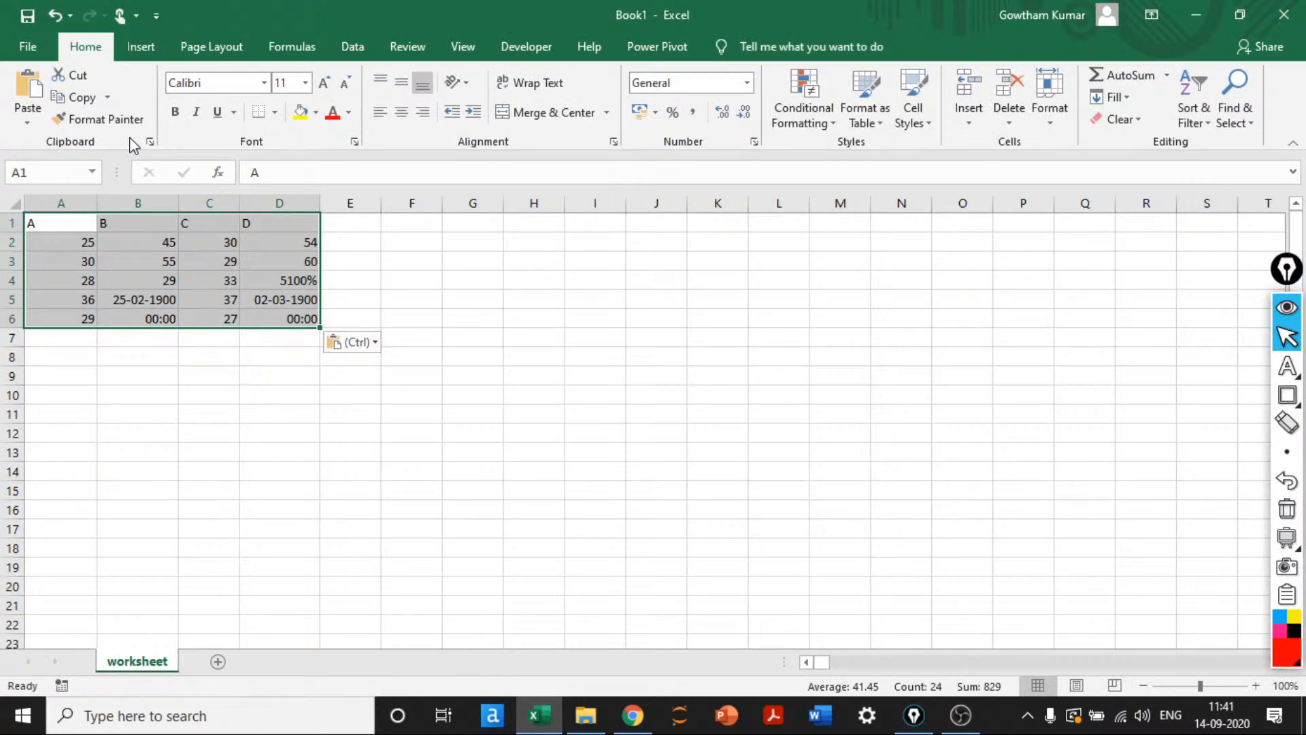
key("ctrl+z")
key("Right")
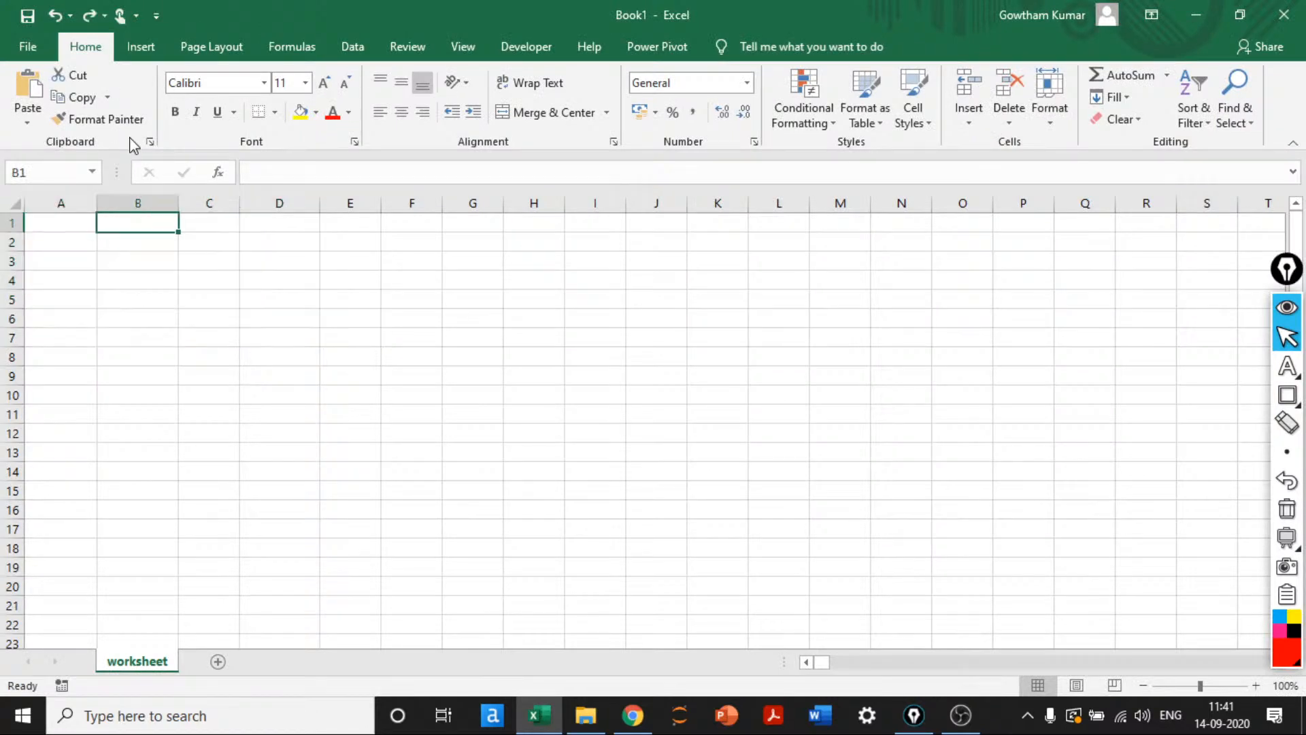
key("Left")
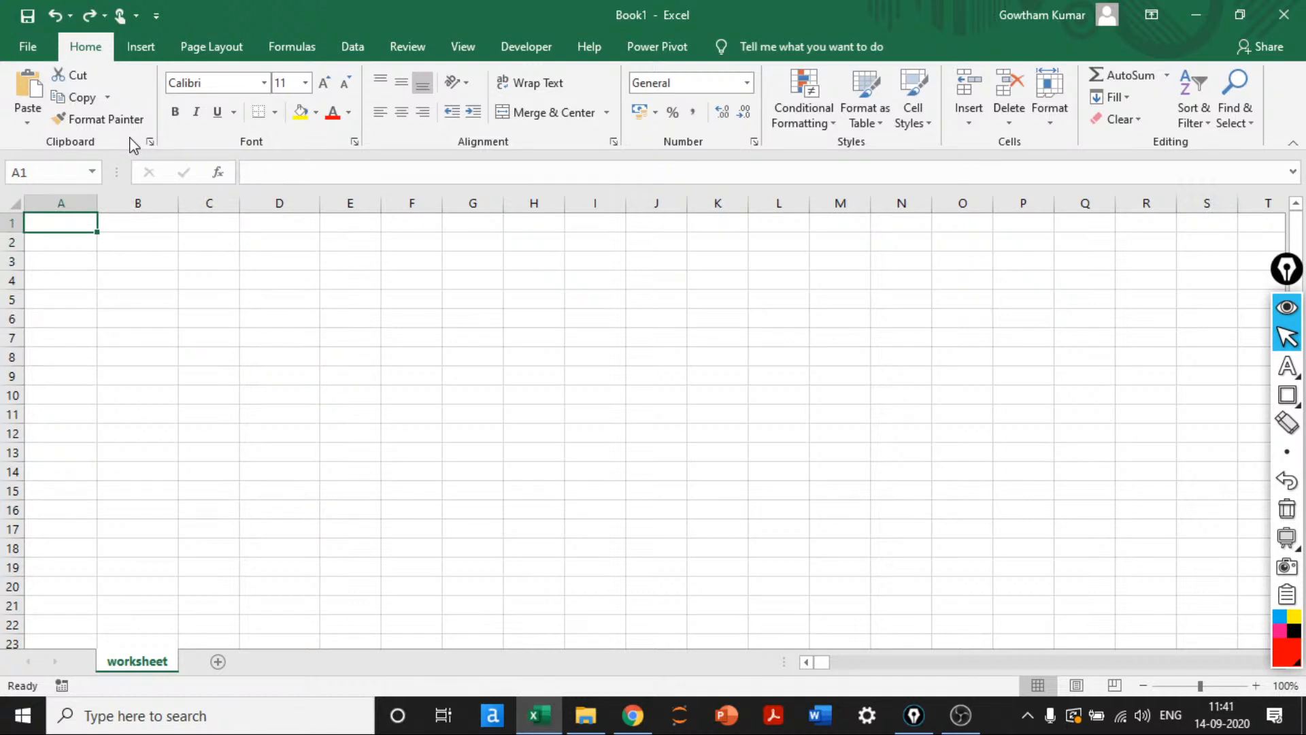
Apply the General number format to all cells of the worksheet
key("ctrl+a")
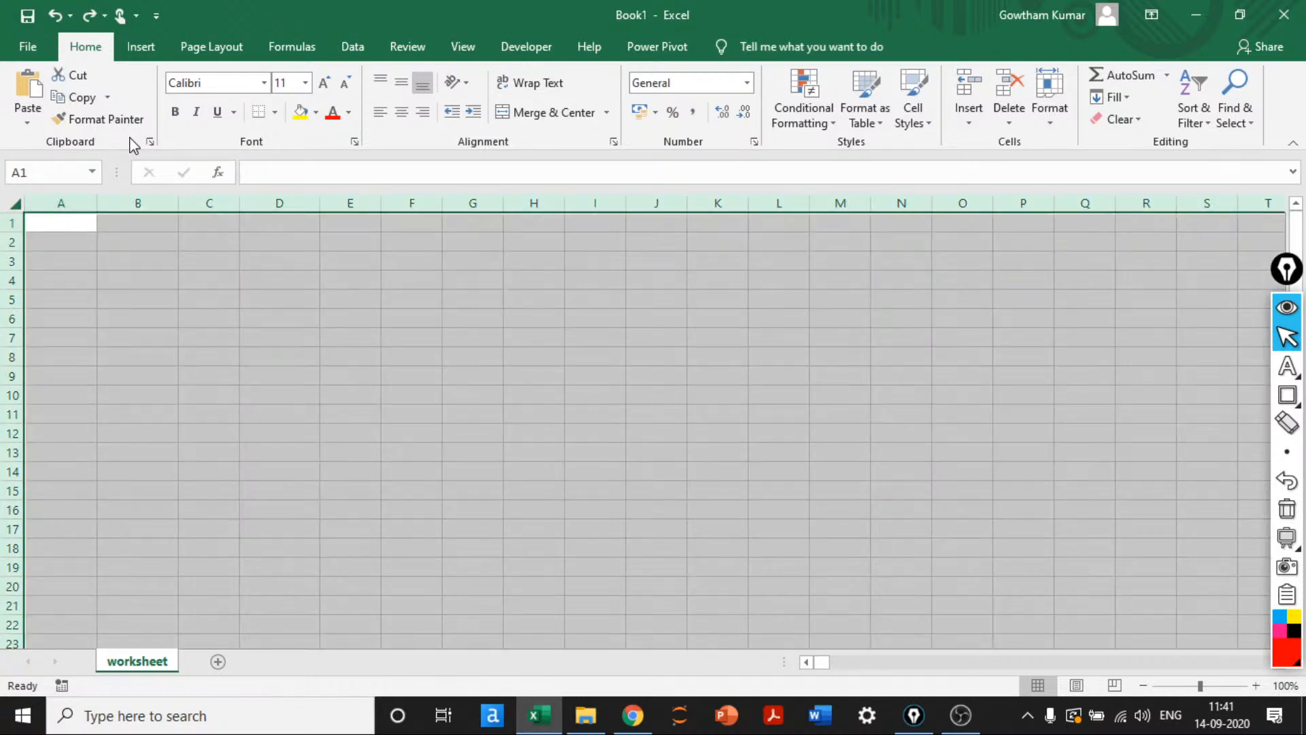
key("ctrl+1")
left_click(538, 194)
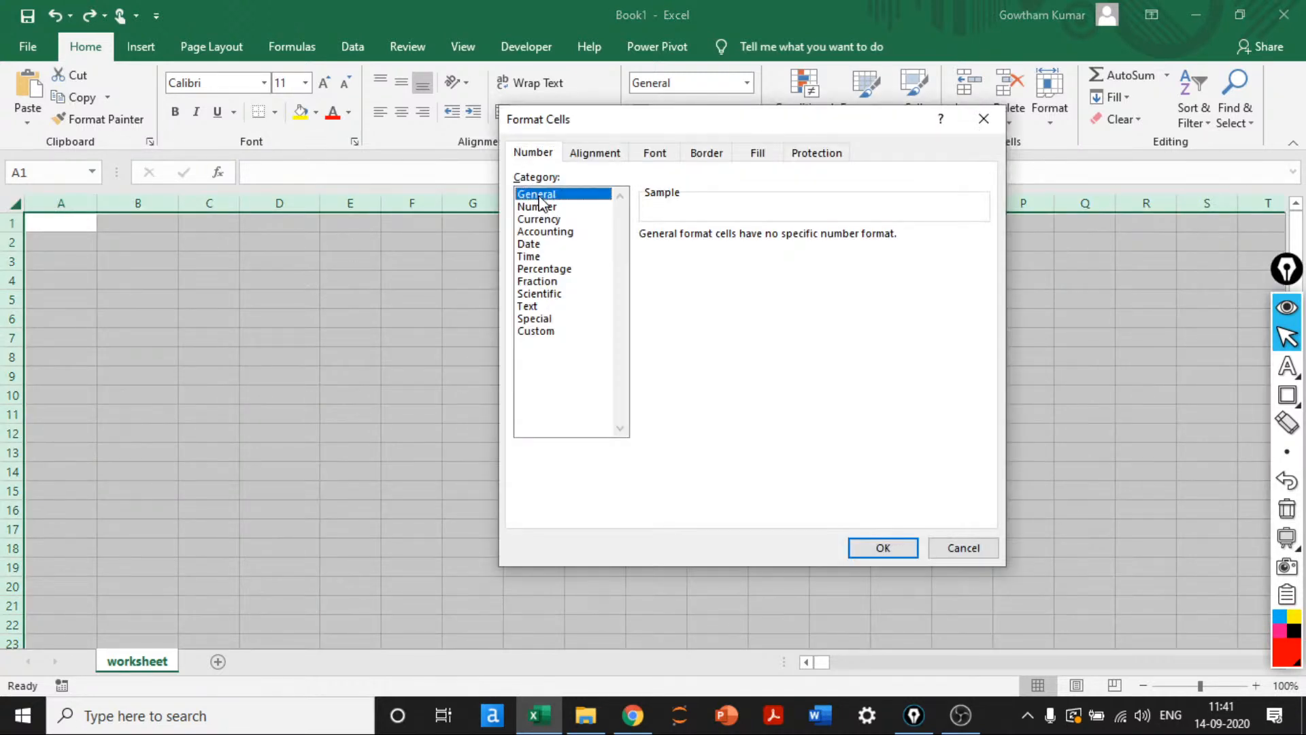
key("Return")
Paste the copied onewayanova table into the worksheet starting at cell A1
key("Left")
key("ctrl+v")
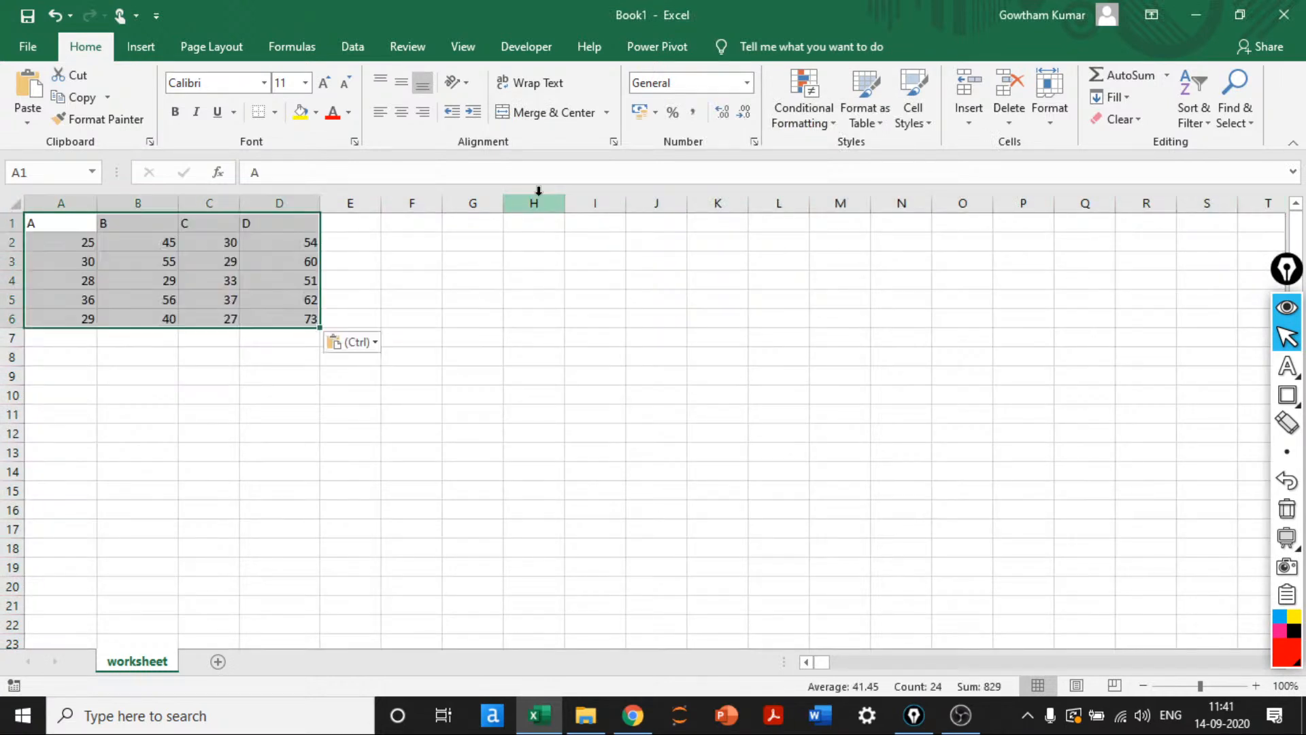
left_click(220, 472)
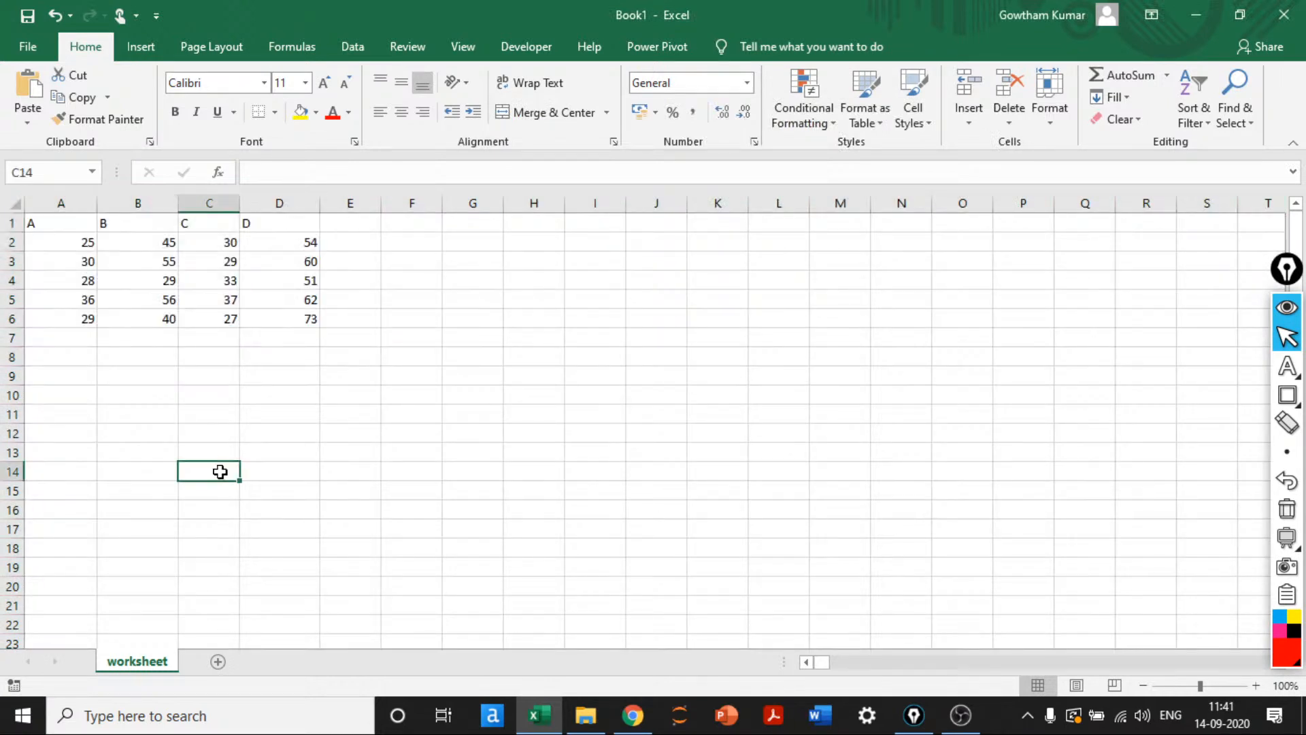
key("Left")
key("Up")
key("Up")
key("ctrl+Up")
key("ctrl+Up")
key("Left")
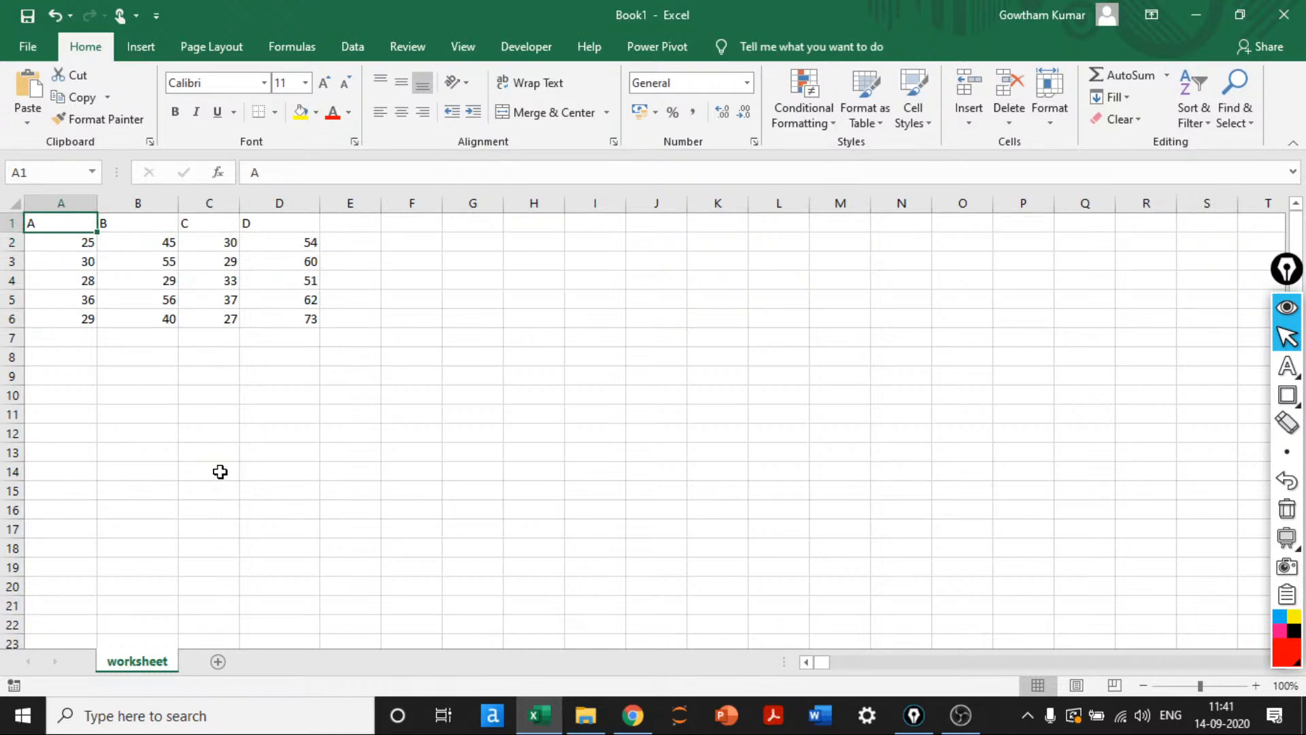
Hide the worksheet gridlines and return to the Home commands
left_click_drag(384, 241, 522, 342)
left_click(522, 342)
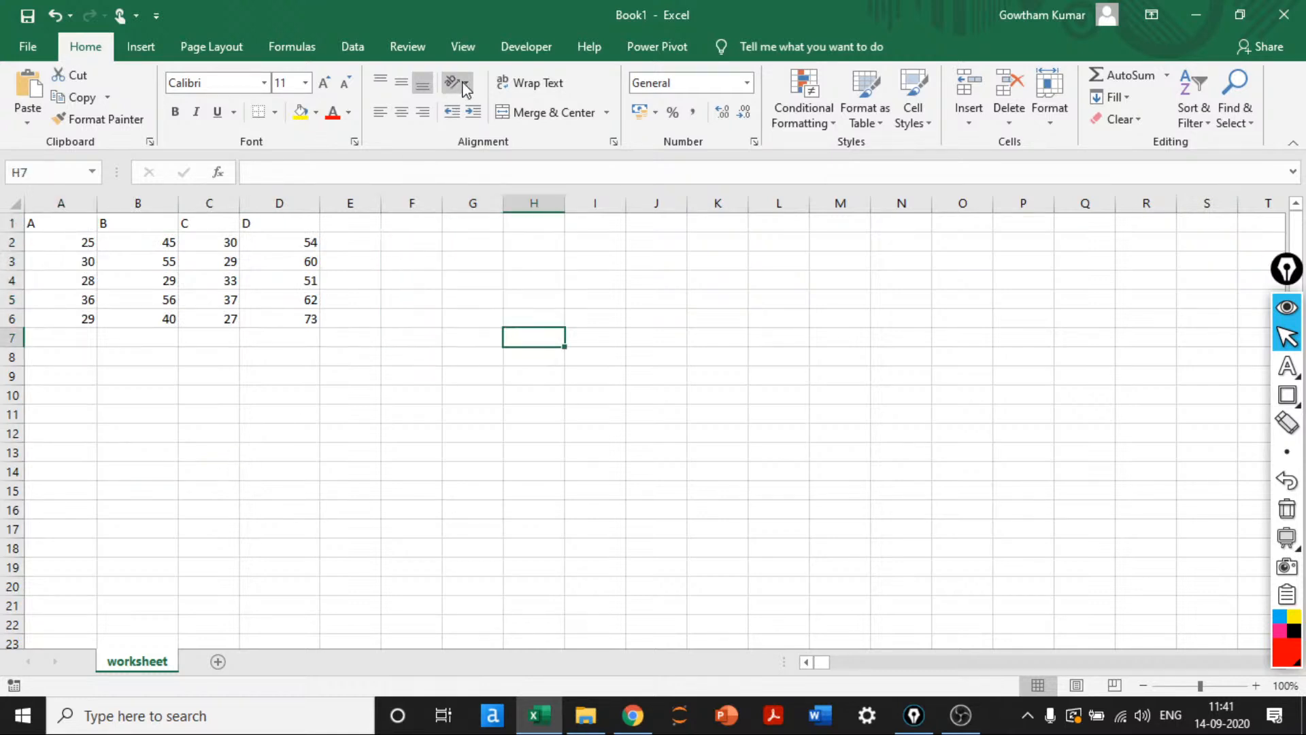
left_click(475, 42)
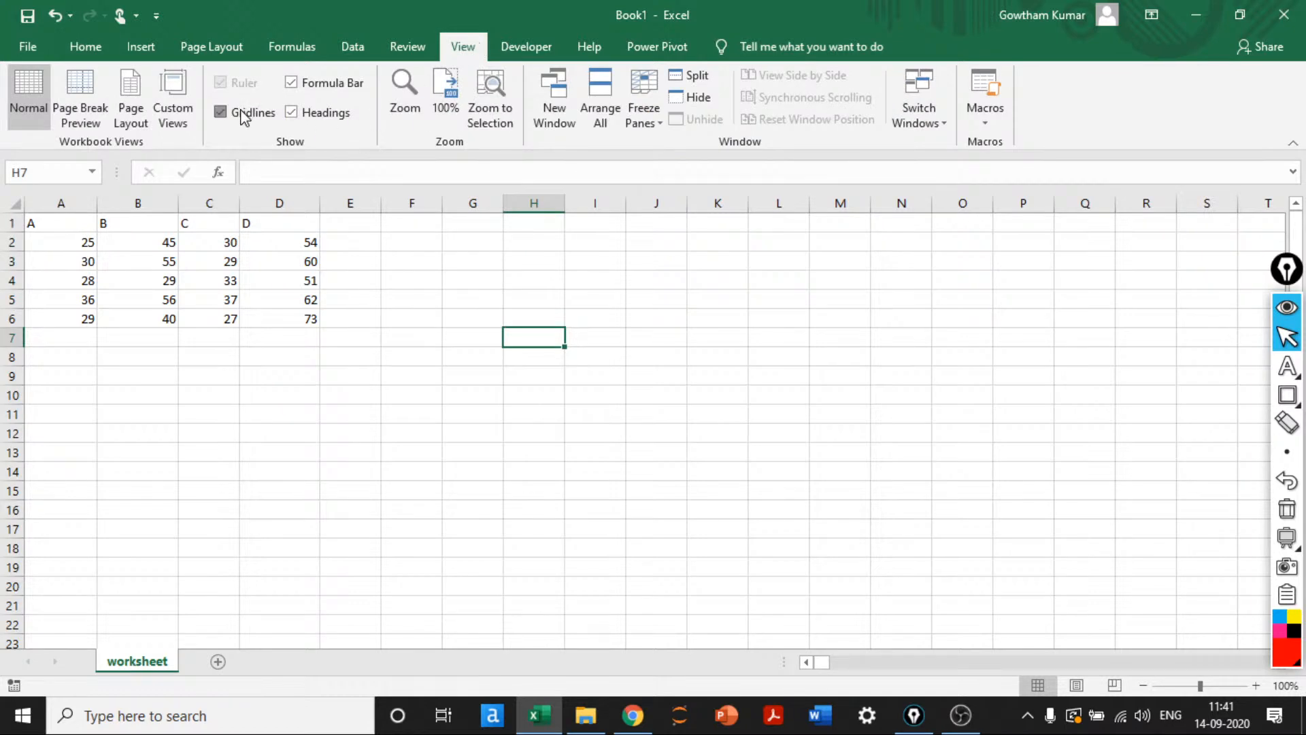
left_click(243, 115)
left_click(405, 379)
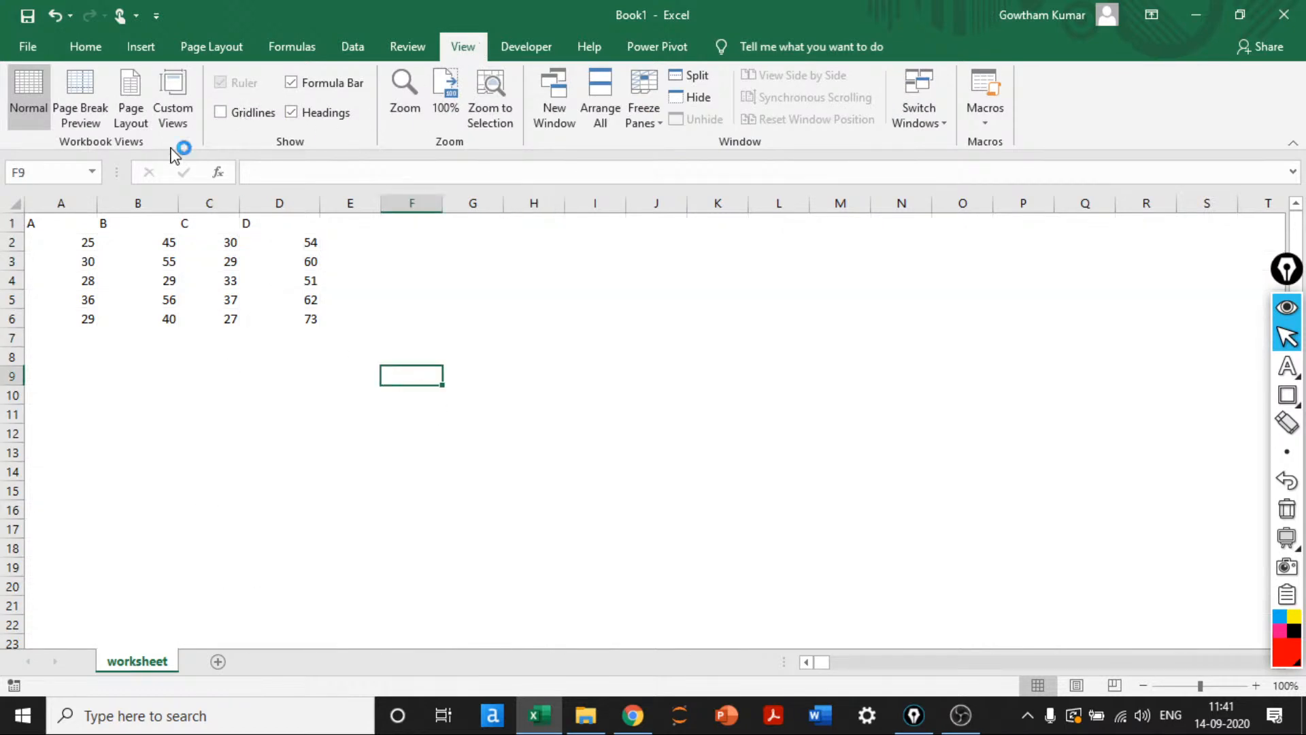
left_click(82, 48)
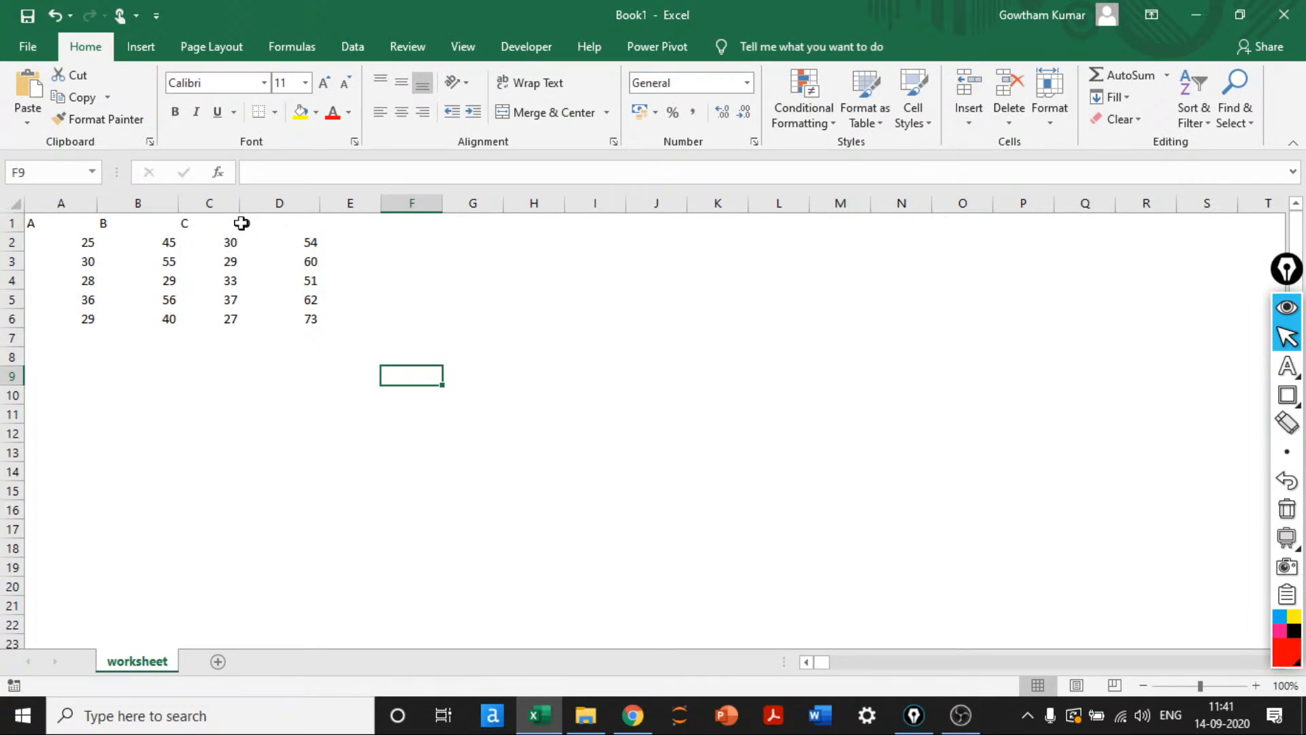
Enter the text Characters in cell F1 and Left Aligned in cell G1
left_click(445, 241)
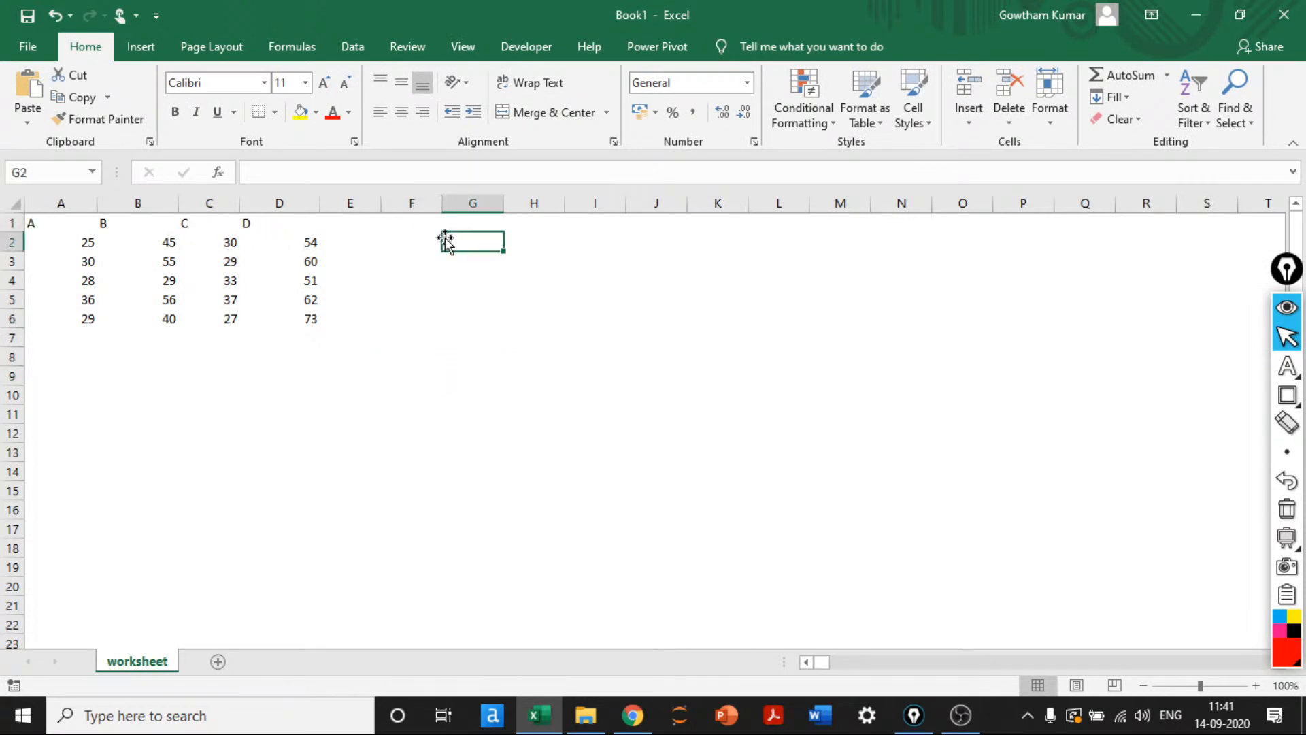
key("ctrl+Left")
key("Right")
key("Right")
key("Up")
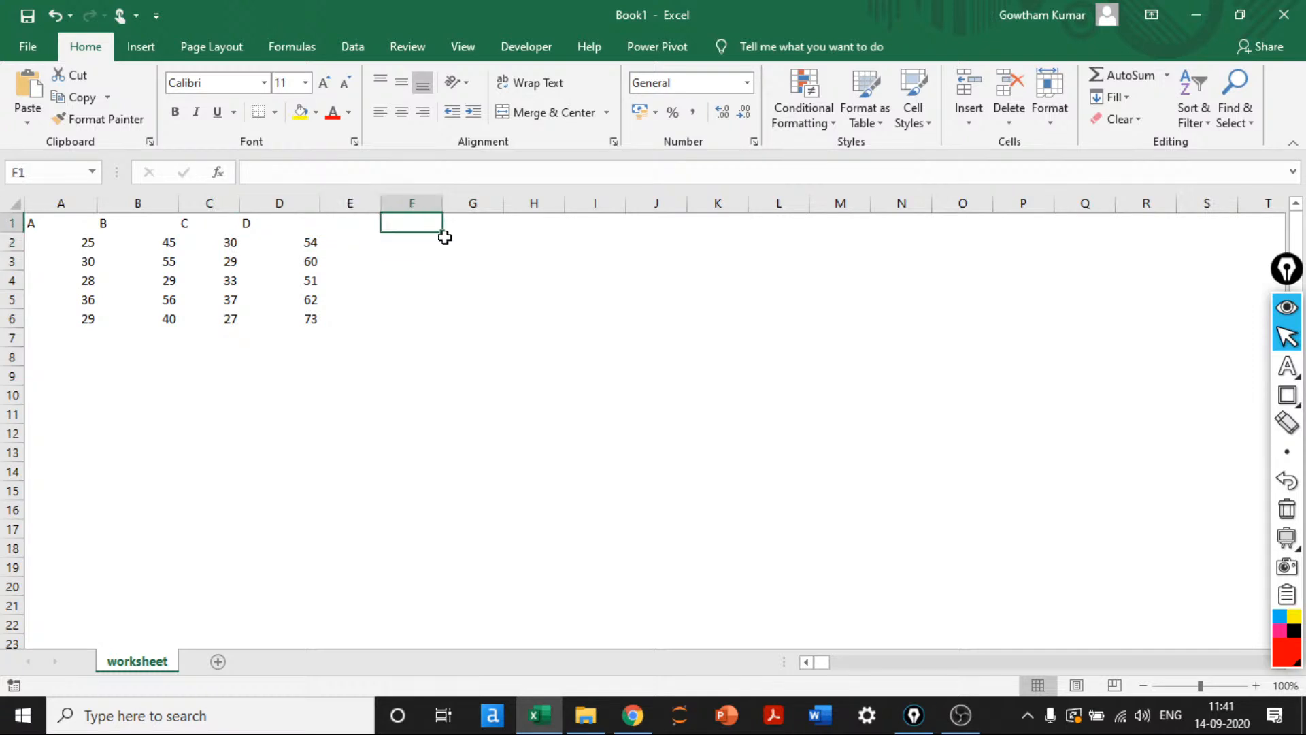
type("Characyter")
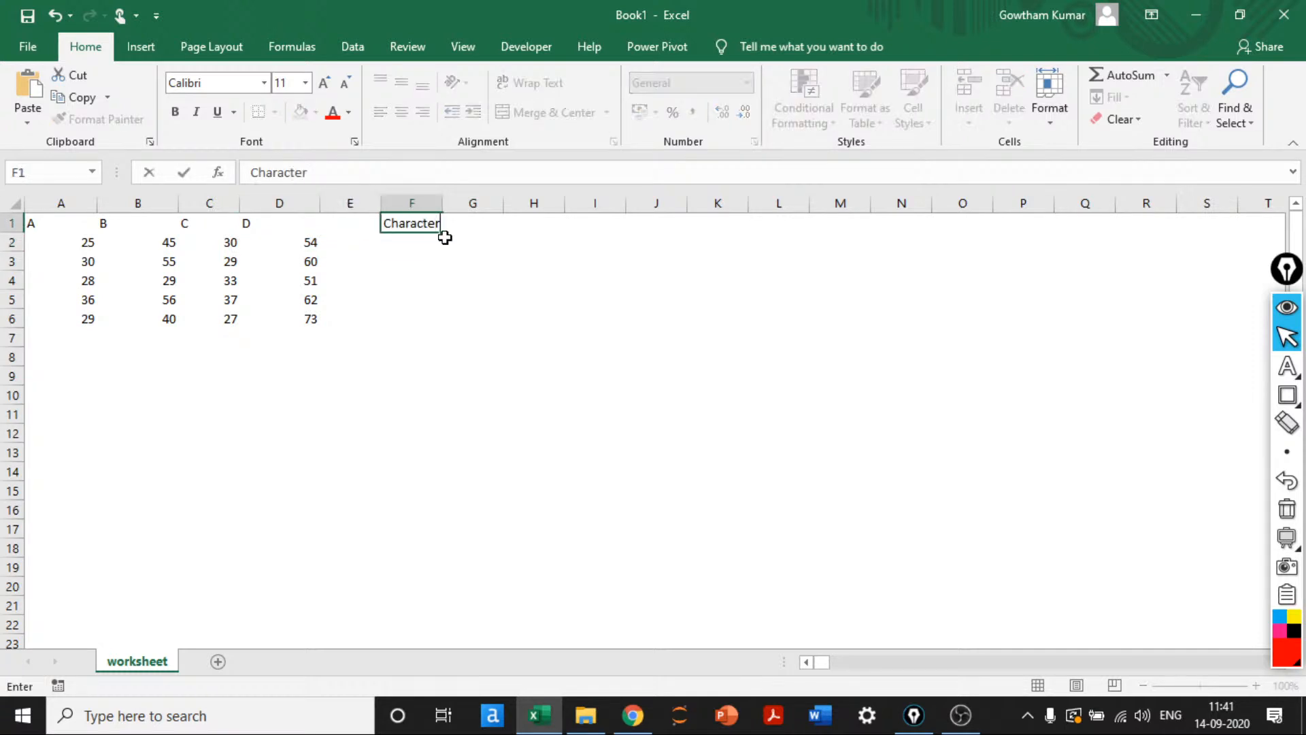
key("ctrl+Return")
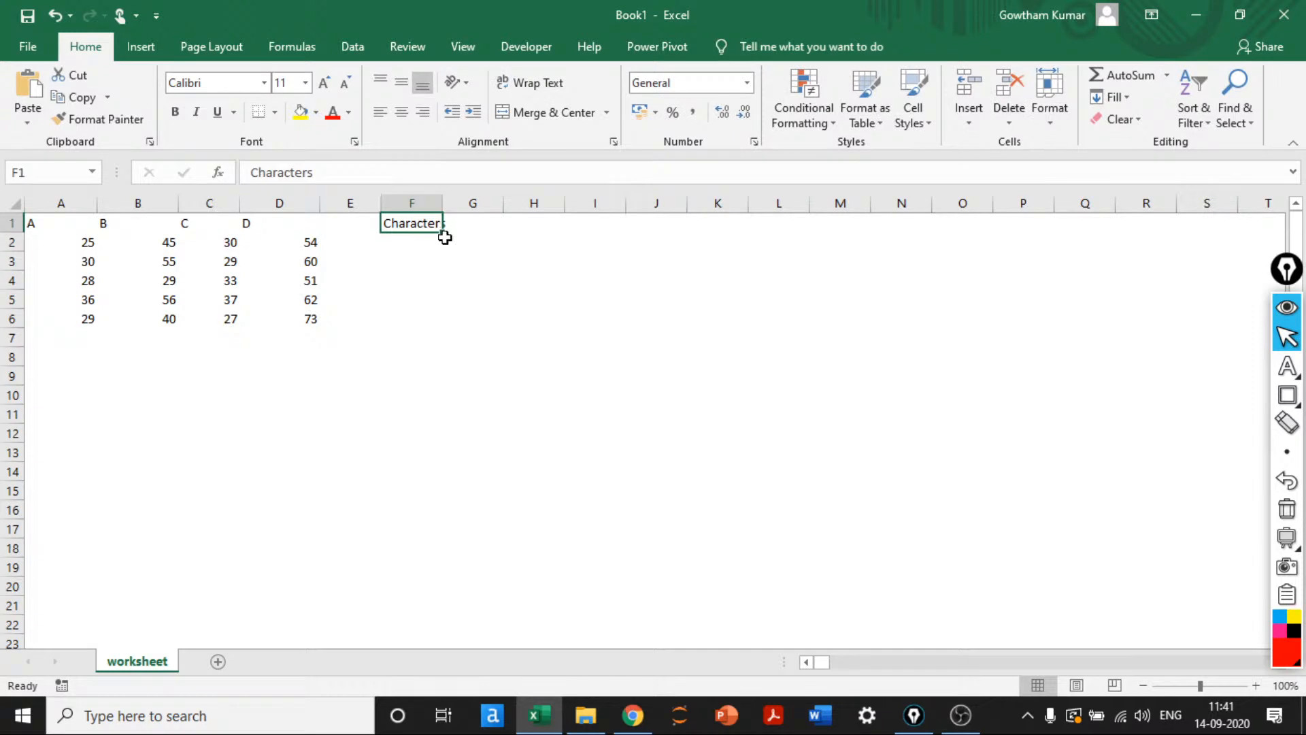
key("Right")
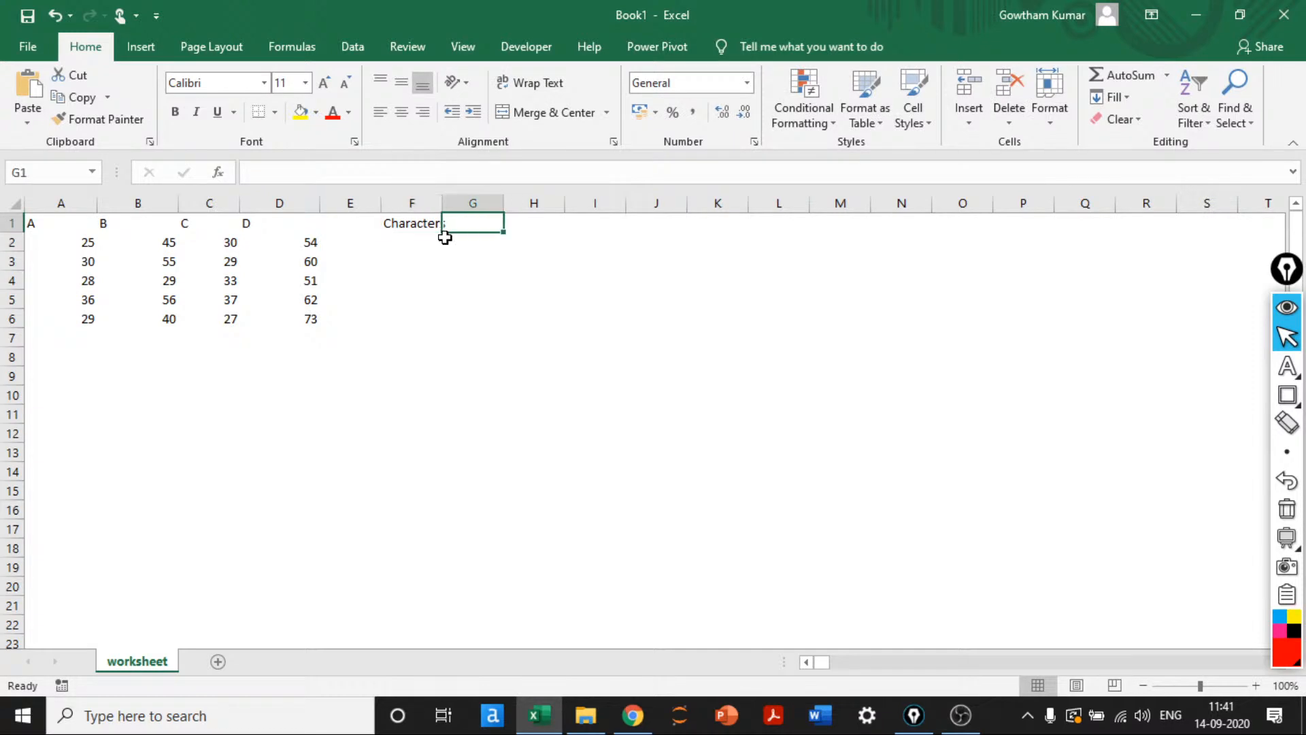
type(": L")
type("eft")
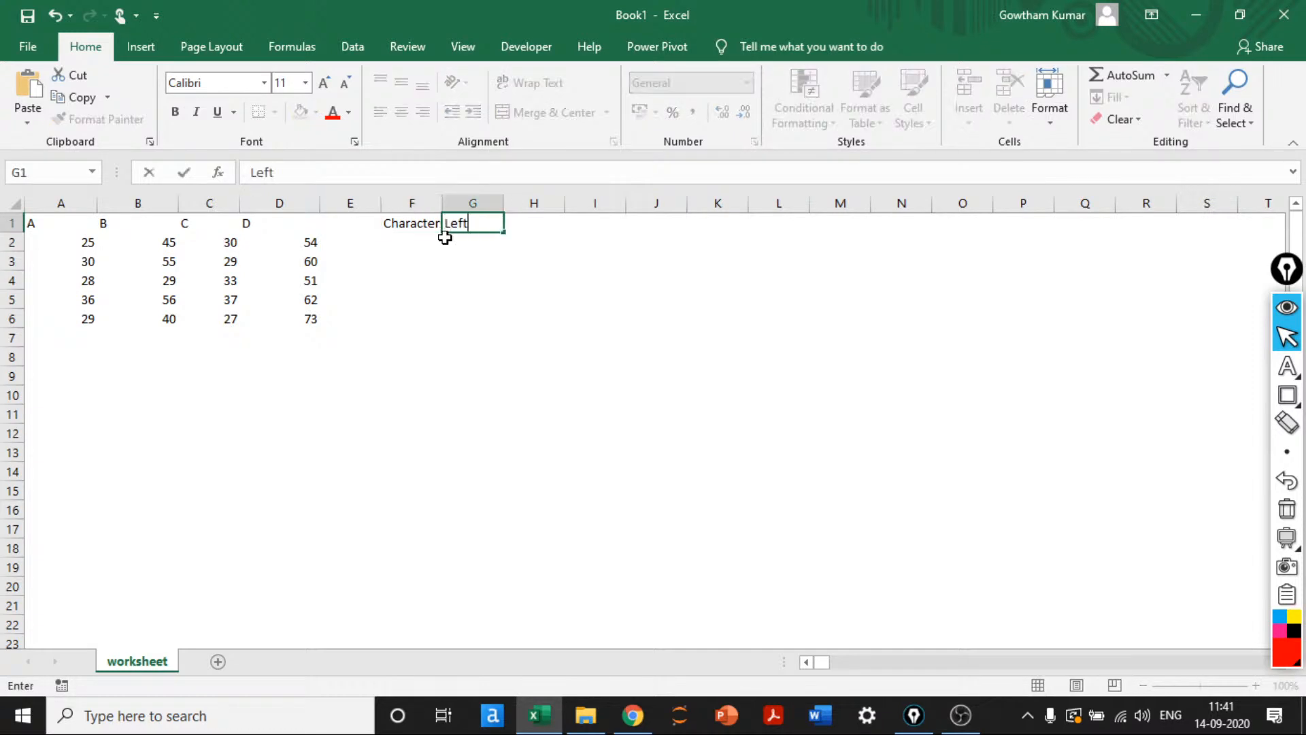
type(" Aligned")
key("Return")
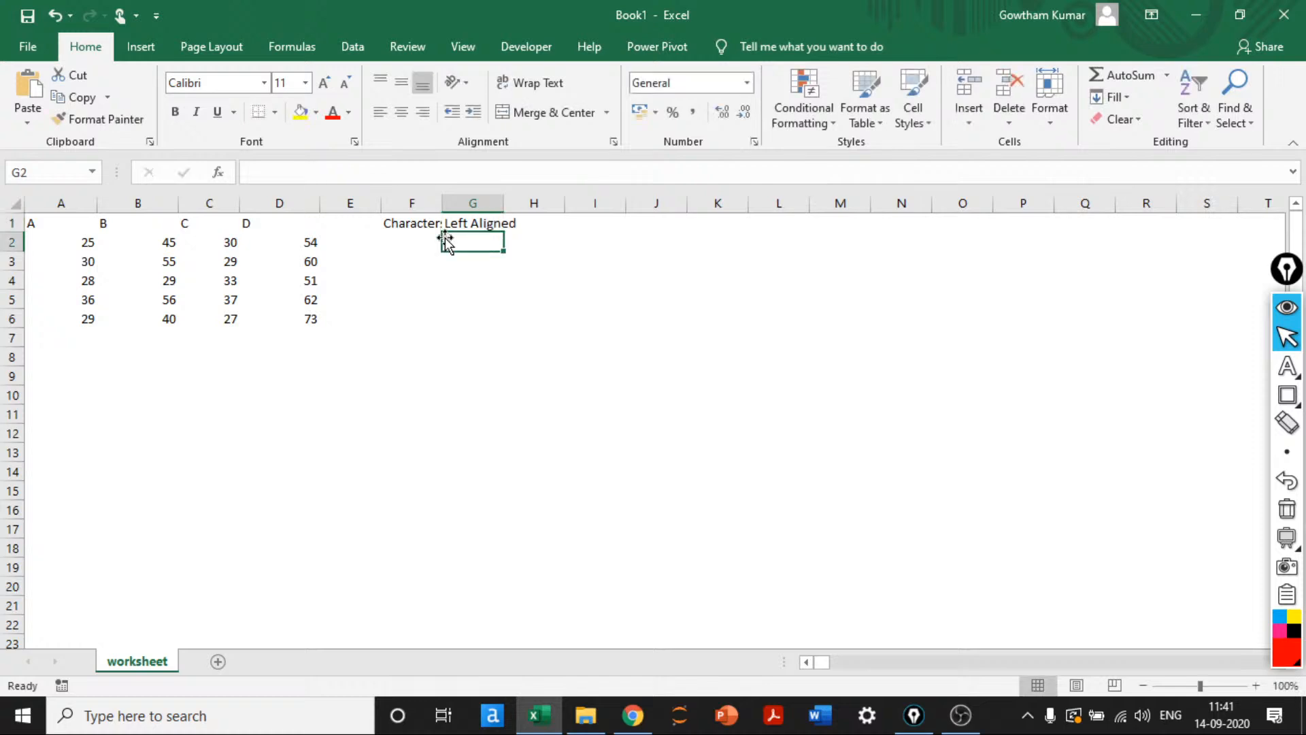
Enter the text Numbers in cell F2 and Right Aligned in cell G2
key("Left")
type("Numbers")
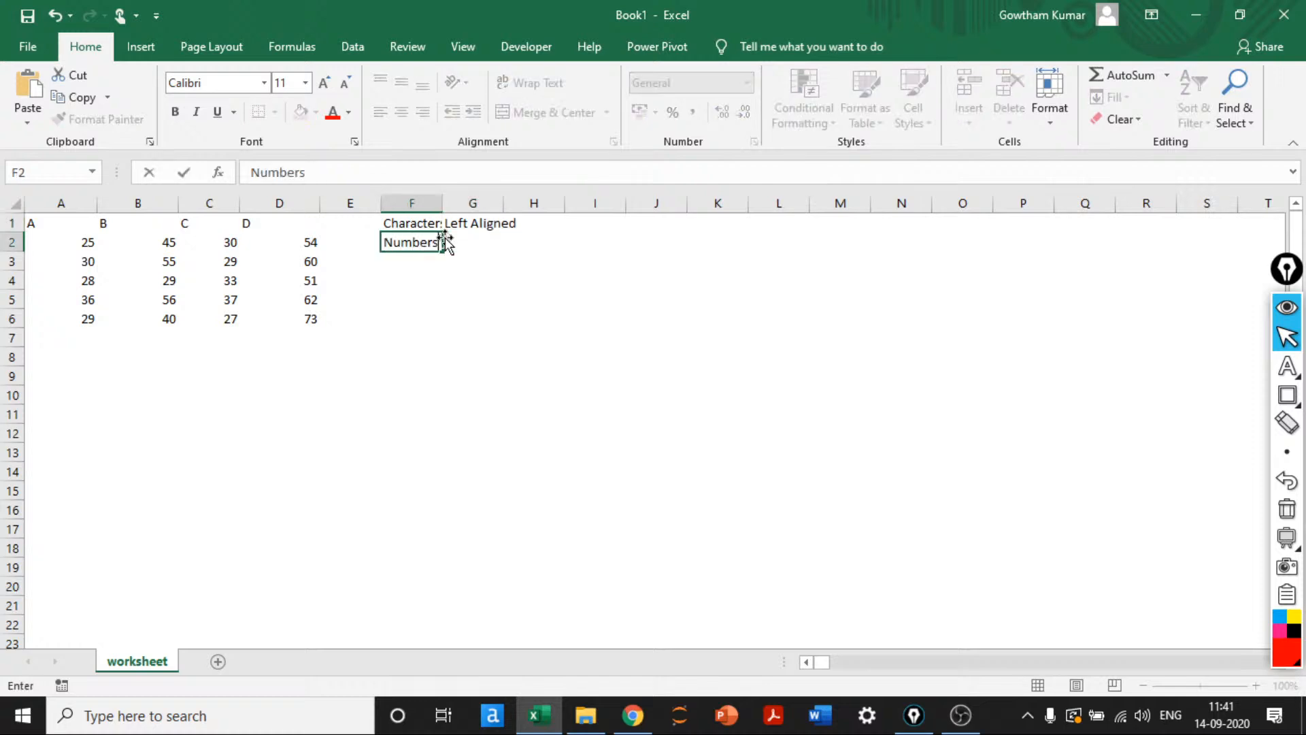
key("Tab")
type("Right Al")
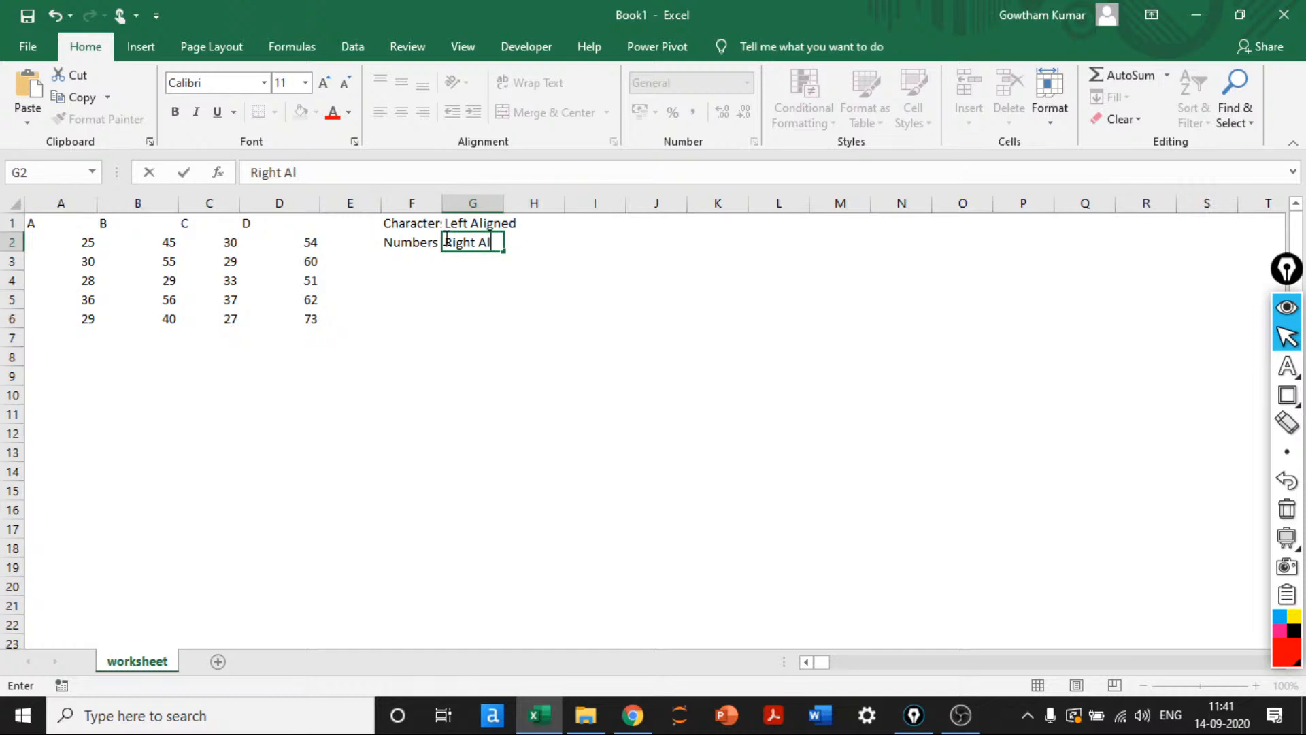
type("igned")
key("Return")
Apply All Borders to the data table in A1:D6
key("Up")
key("Left")
key("Left")
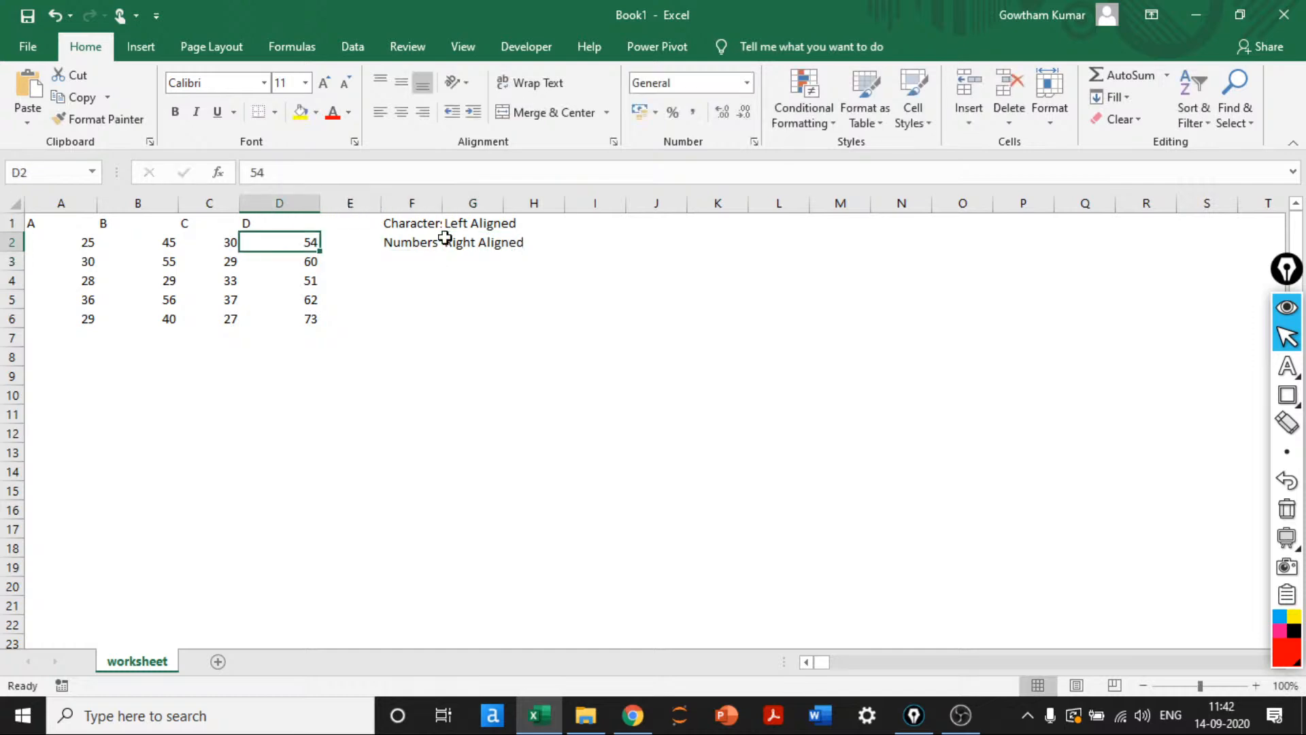
key("Left")
key("Left")
key("Left")
key("Up")
key("ctrl+shift+Down")
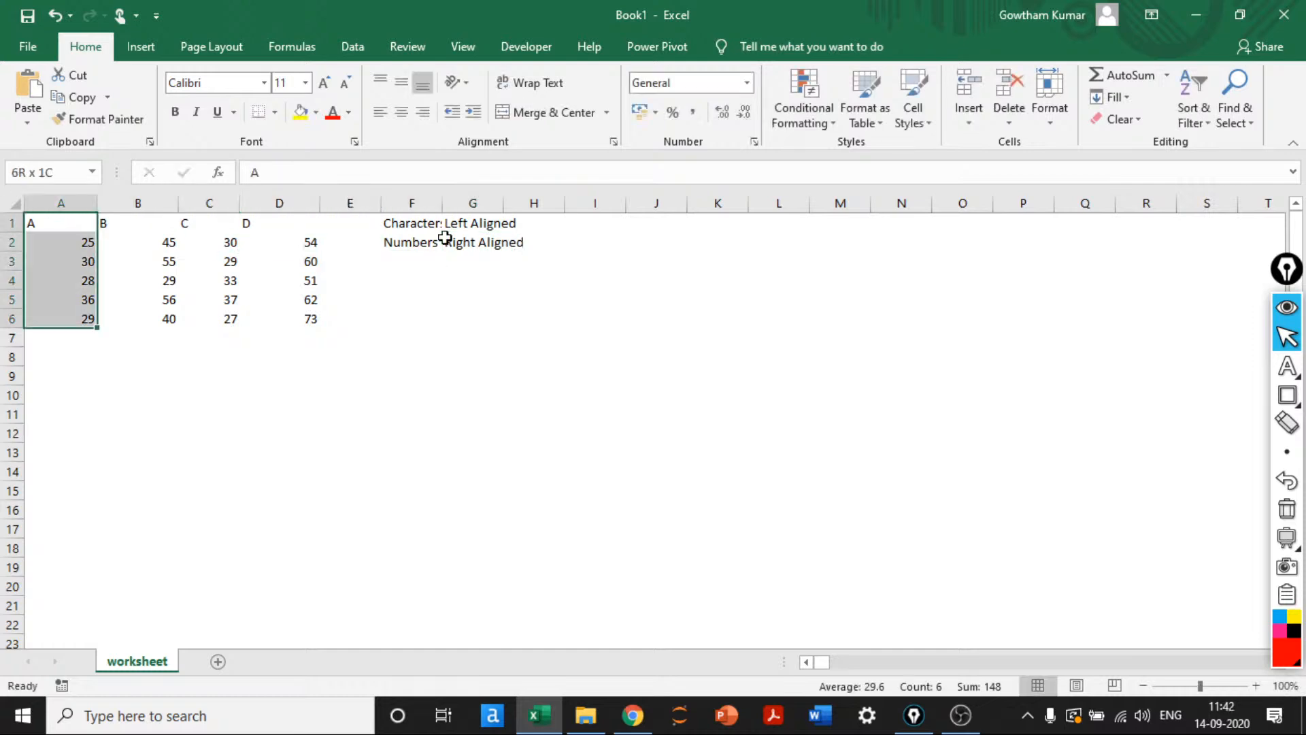
key("ctrl+shift+Right")
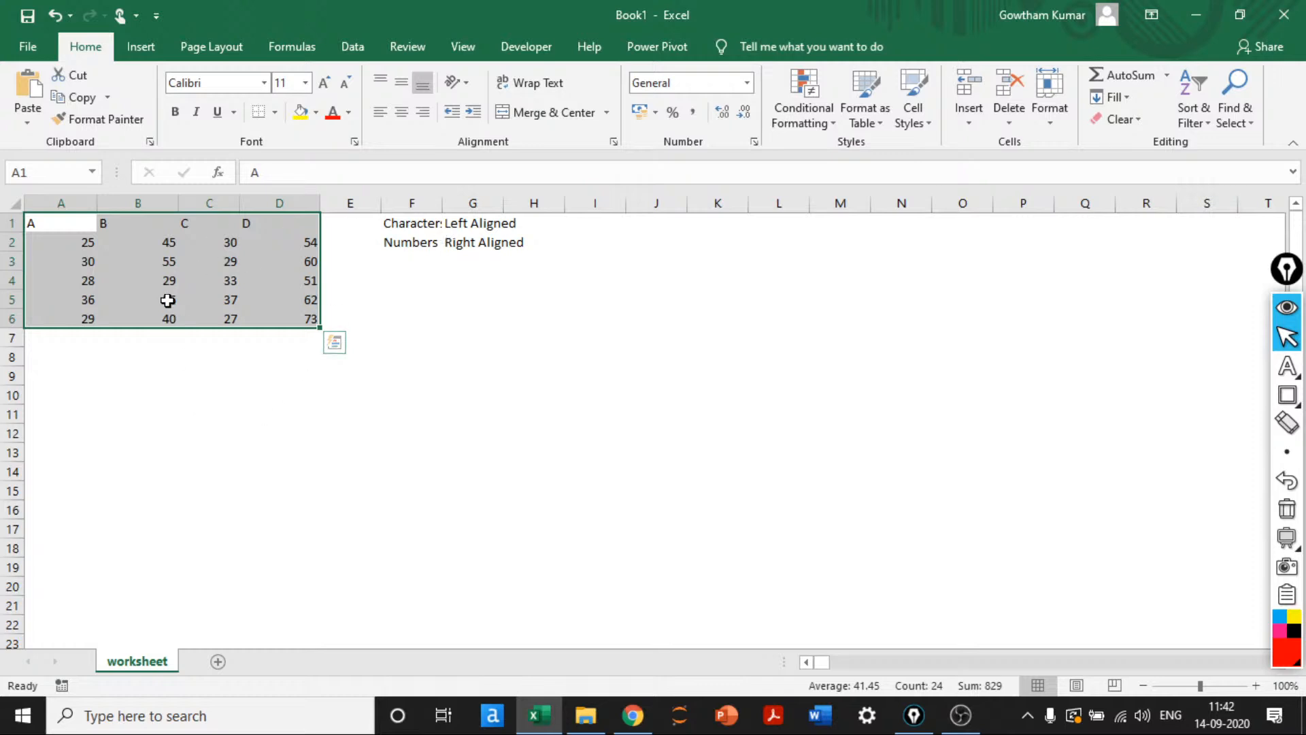
left_click(276, 113)
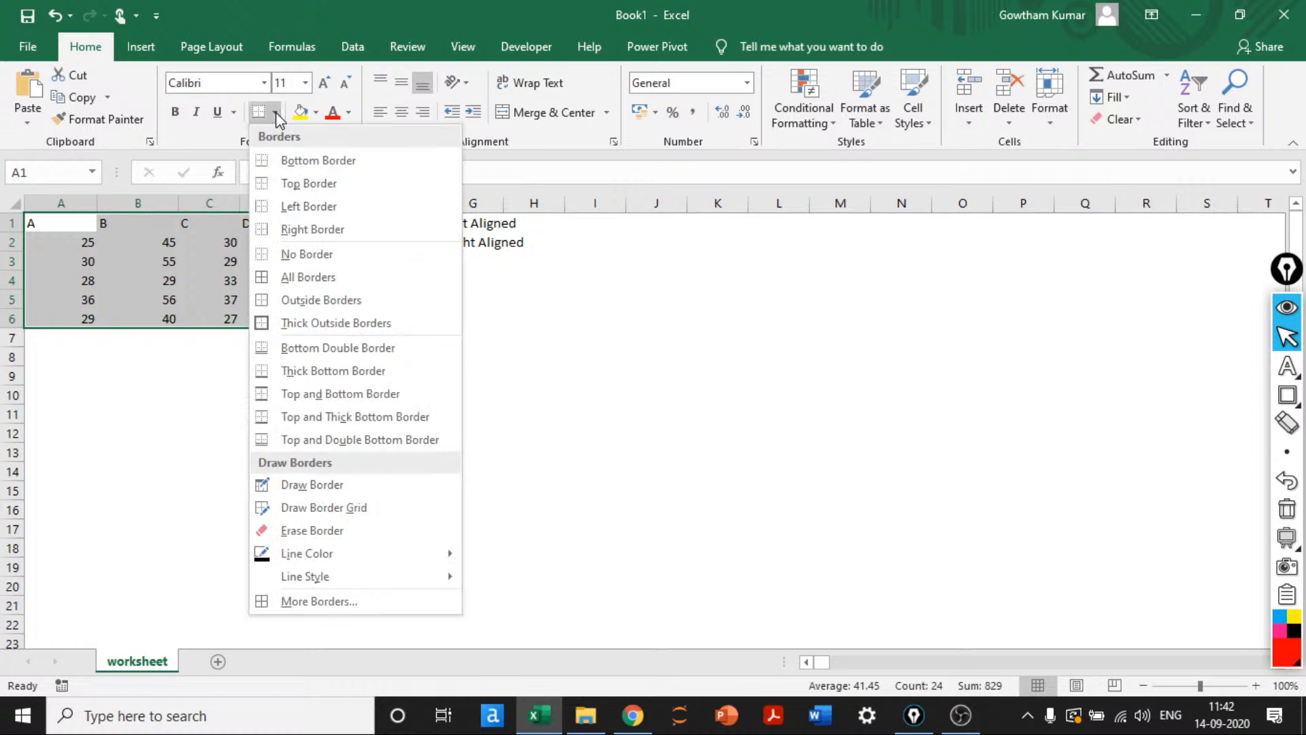
left_click(306, 277)
left_click(300, 378)
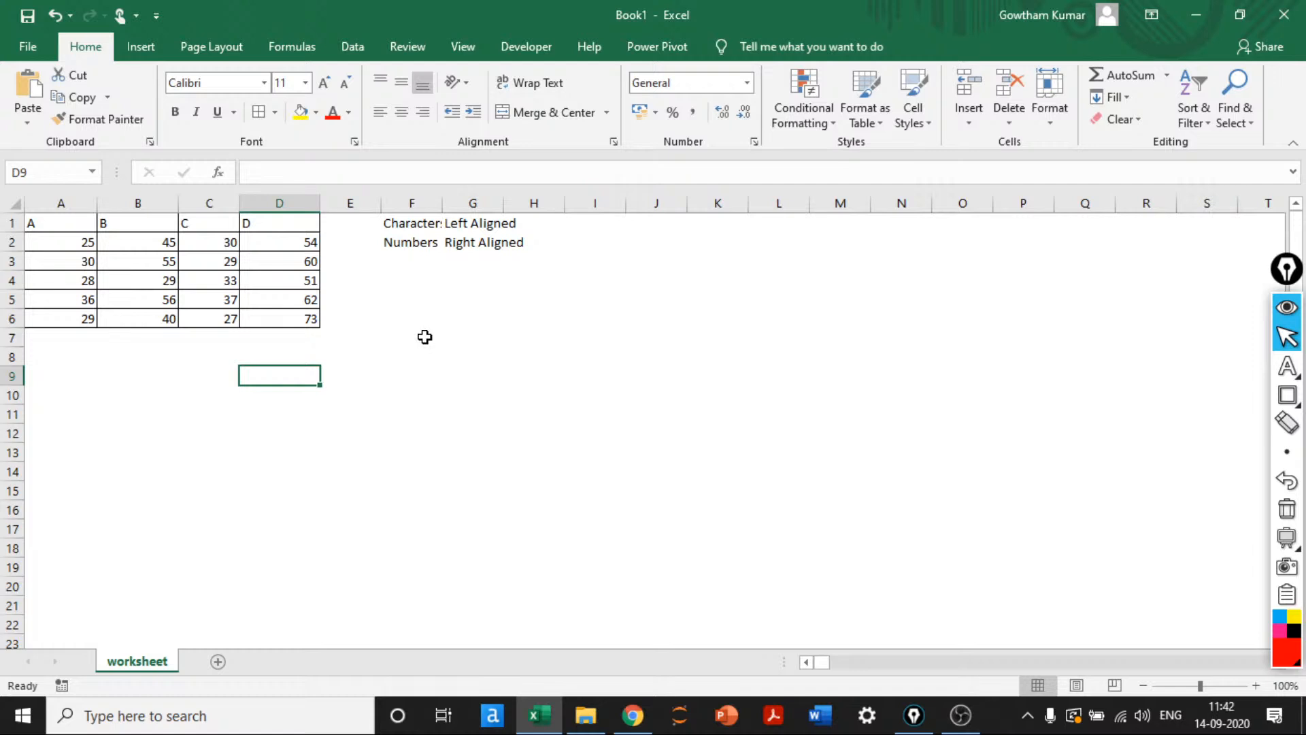
left_click(353, 319)
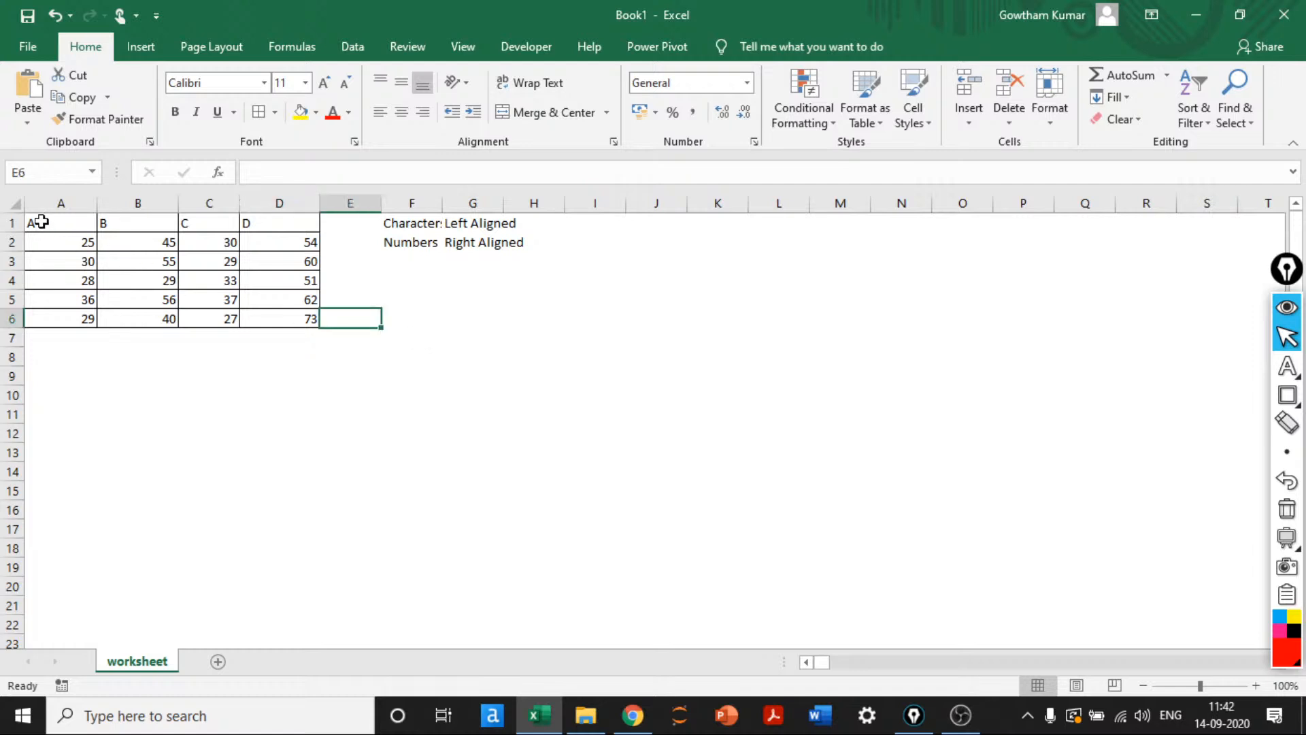
Replace the column headings in A1:D1 with Apple, MS, Google and Salesforce
left_click_drag(41, 221, 277, 217)
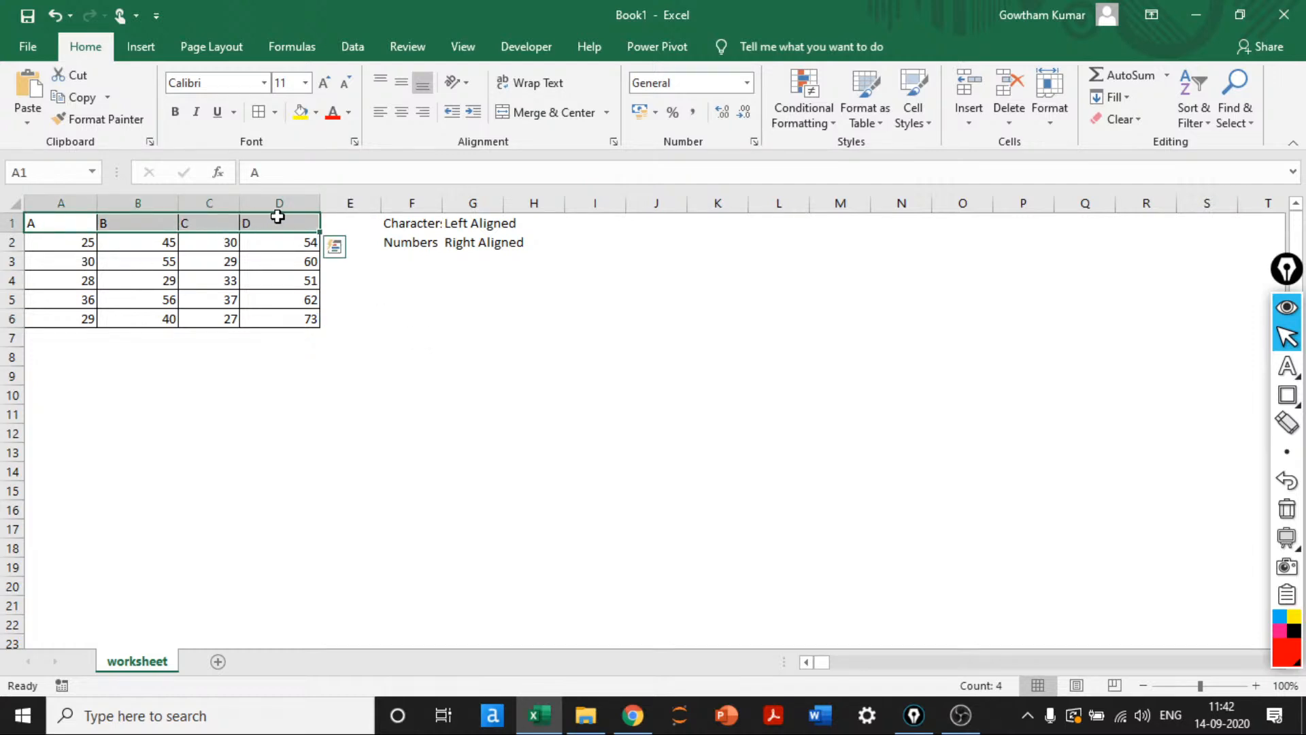
left_click(53, 219)
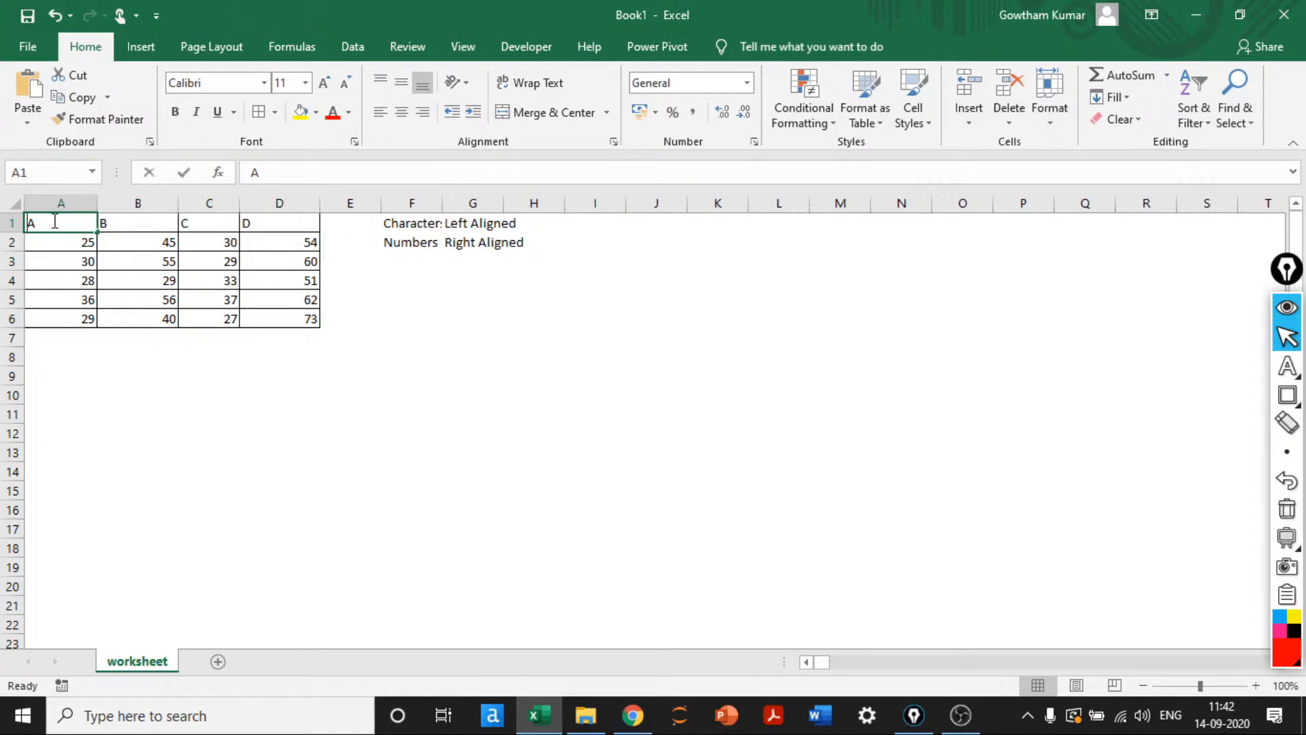
type("Apple")
key("Tab")
type("MS")
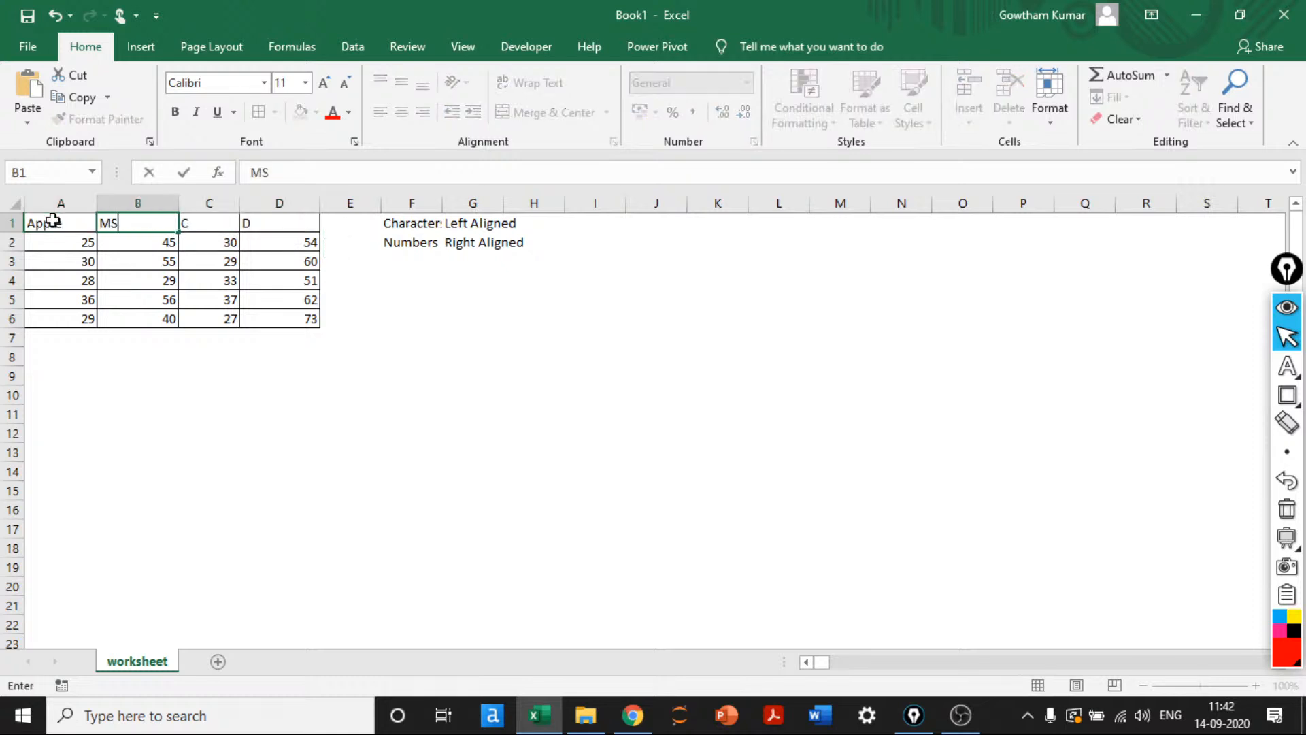
key("Tab")
type("Goog")
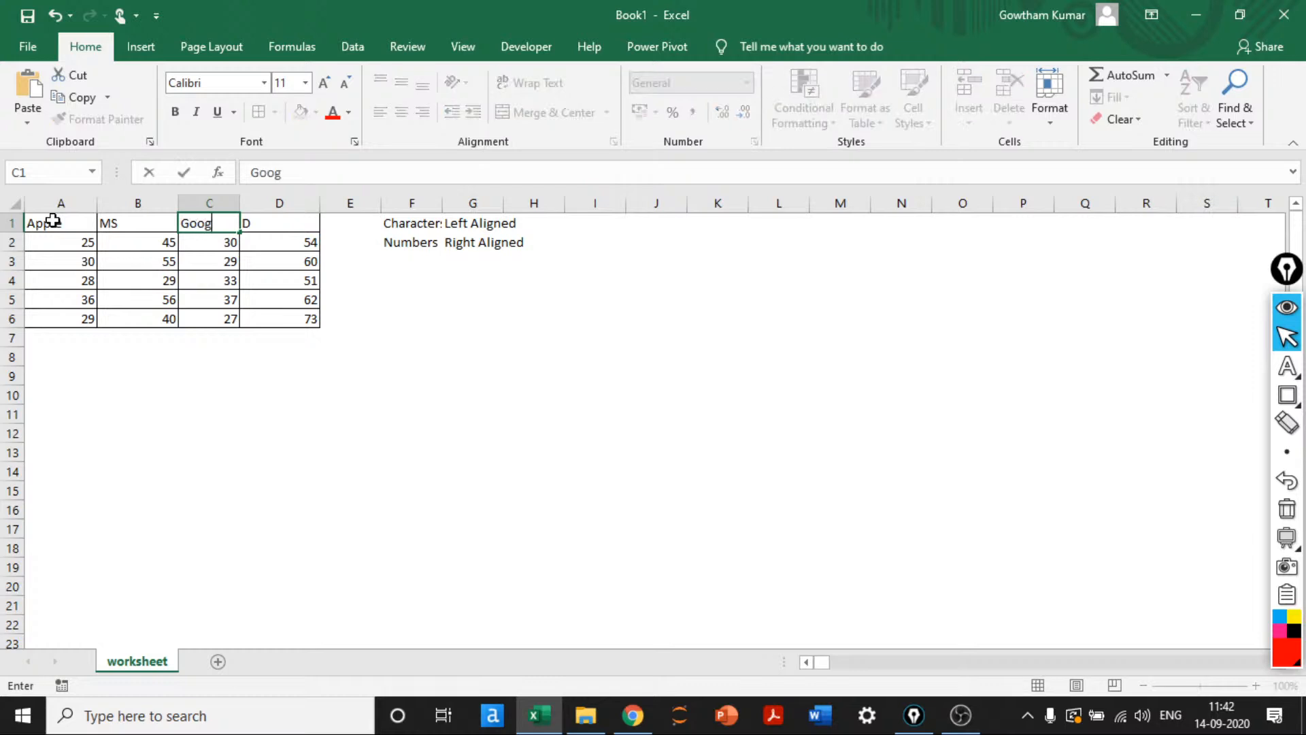
type("le")
key("Tab")
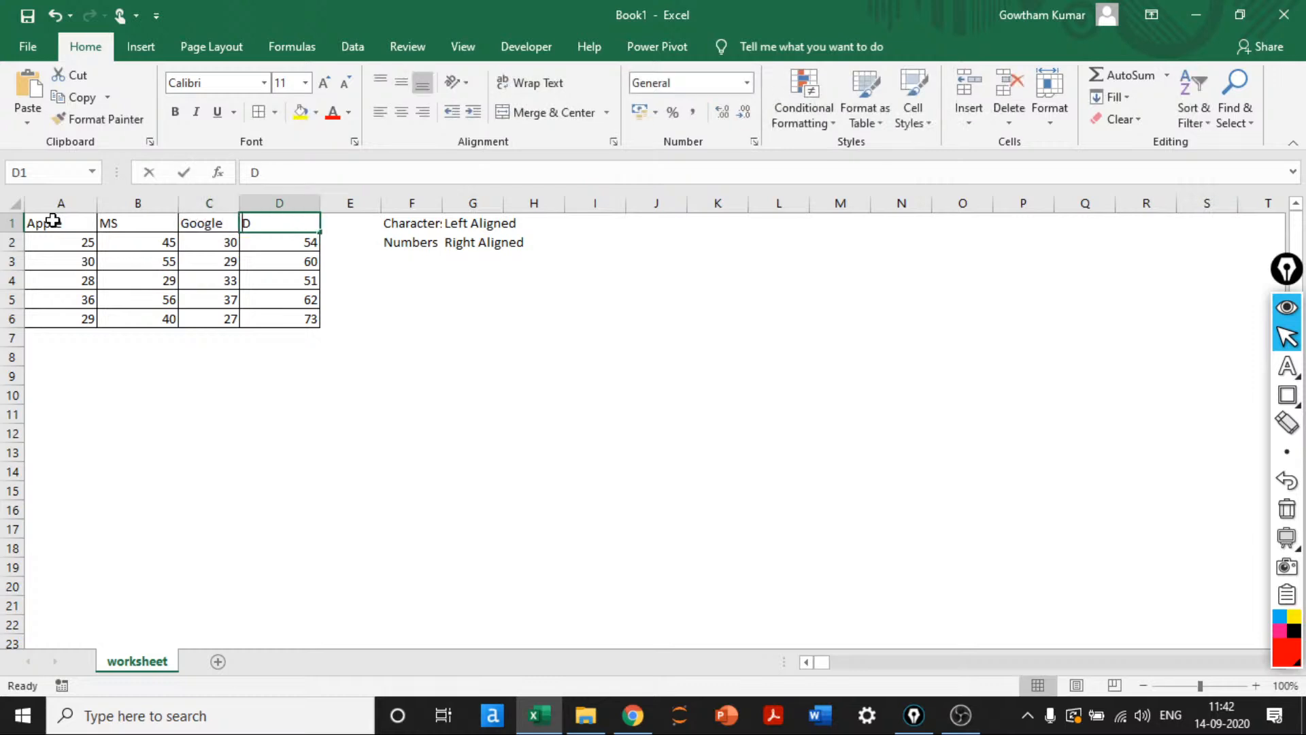
type("Salesforce")
key("Return")
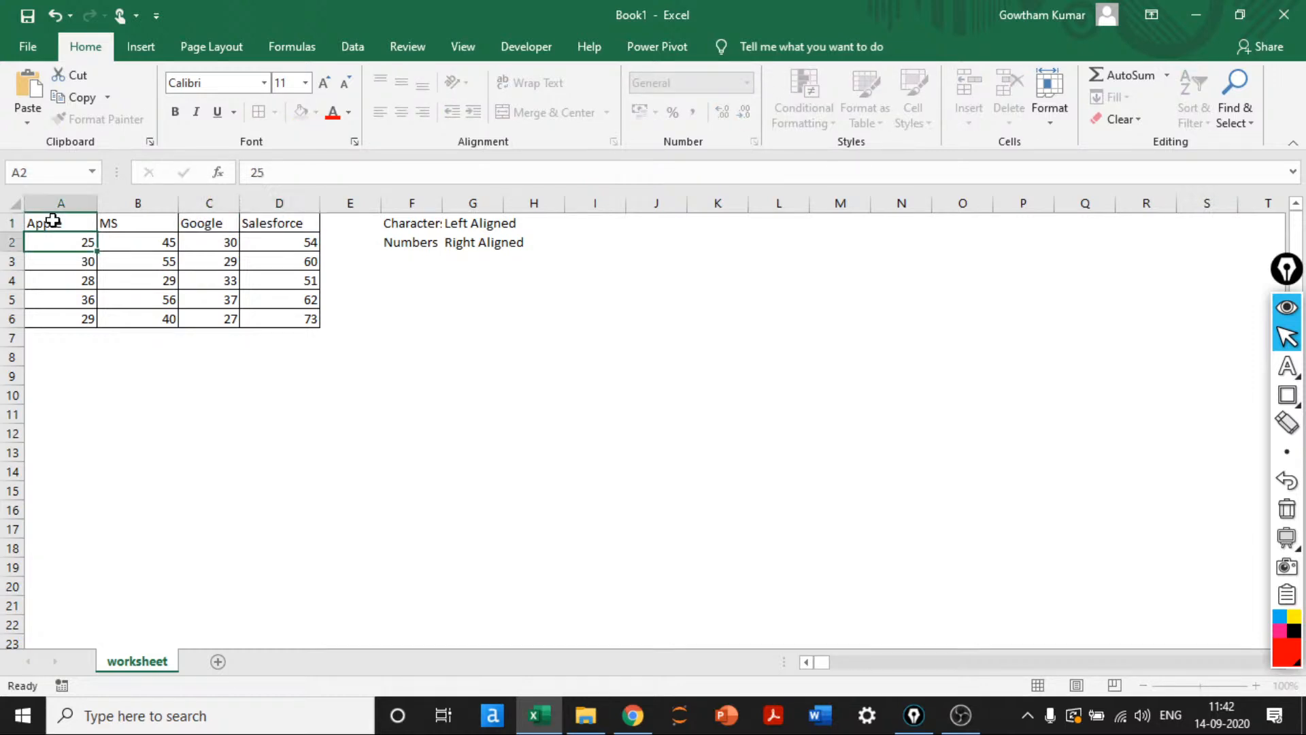
Center the headings in A1:D1 horizontally
left_click(53, 221)
key("ctrl+shift+Right")
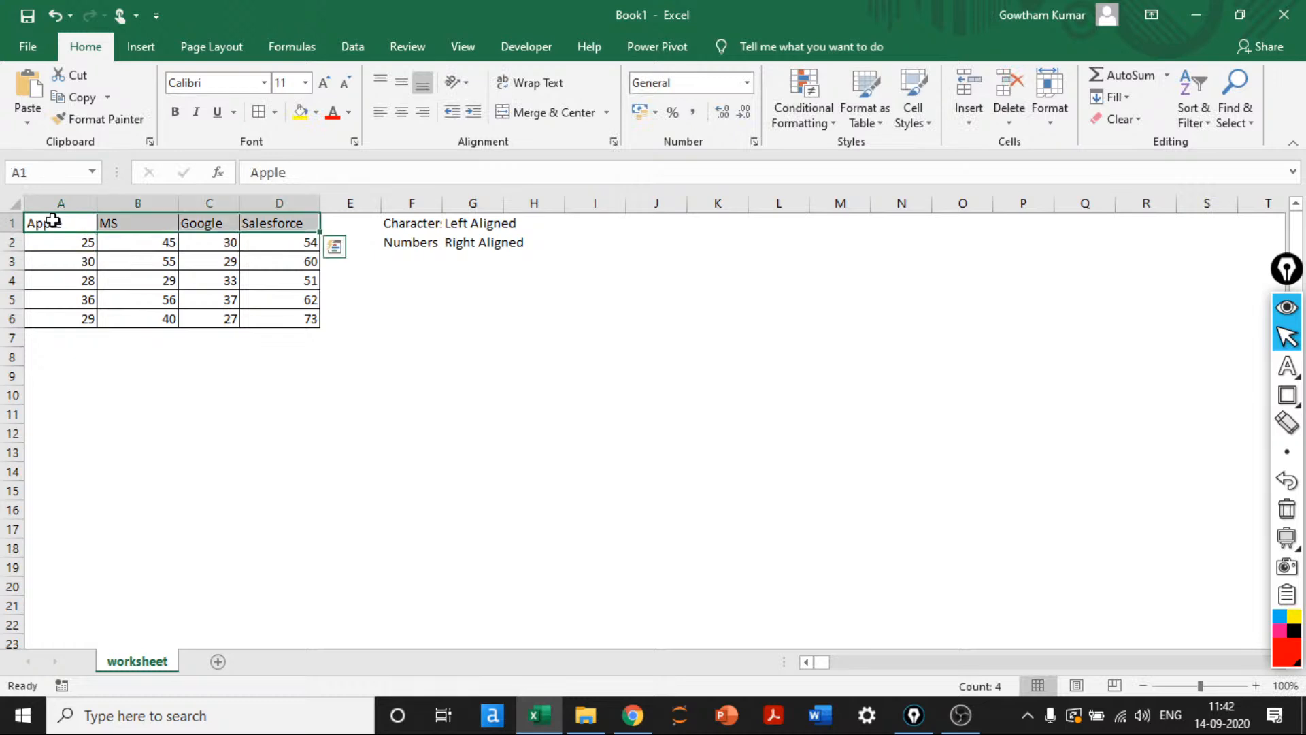
left_click(402, 113)
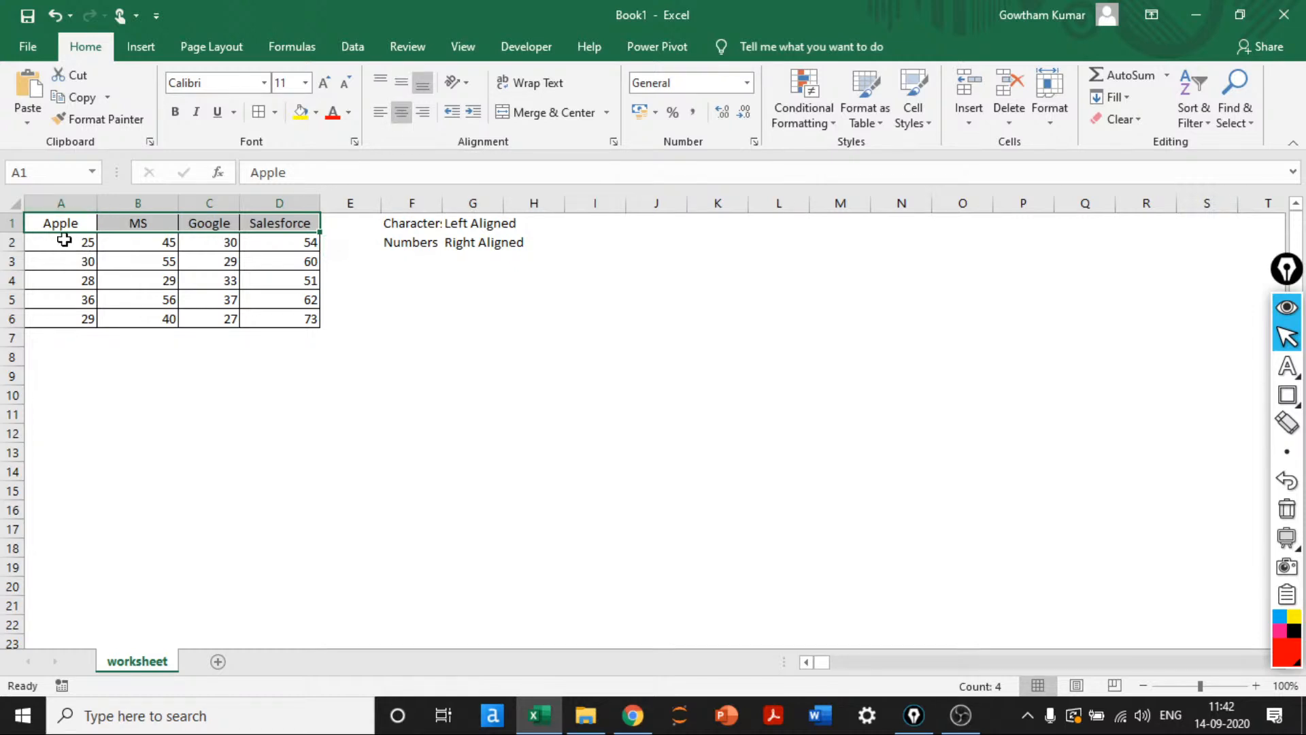
Center the numbers in A2:D6 horizontally within their cells
left_click(230, 262)
left_click_drag(73, 239, 280, 315)
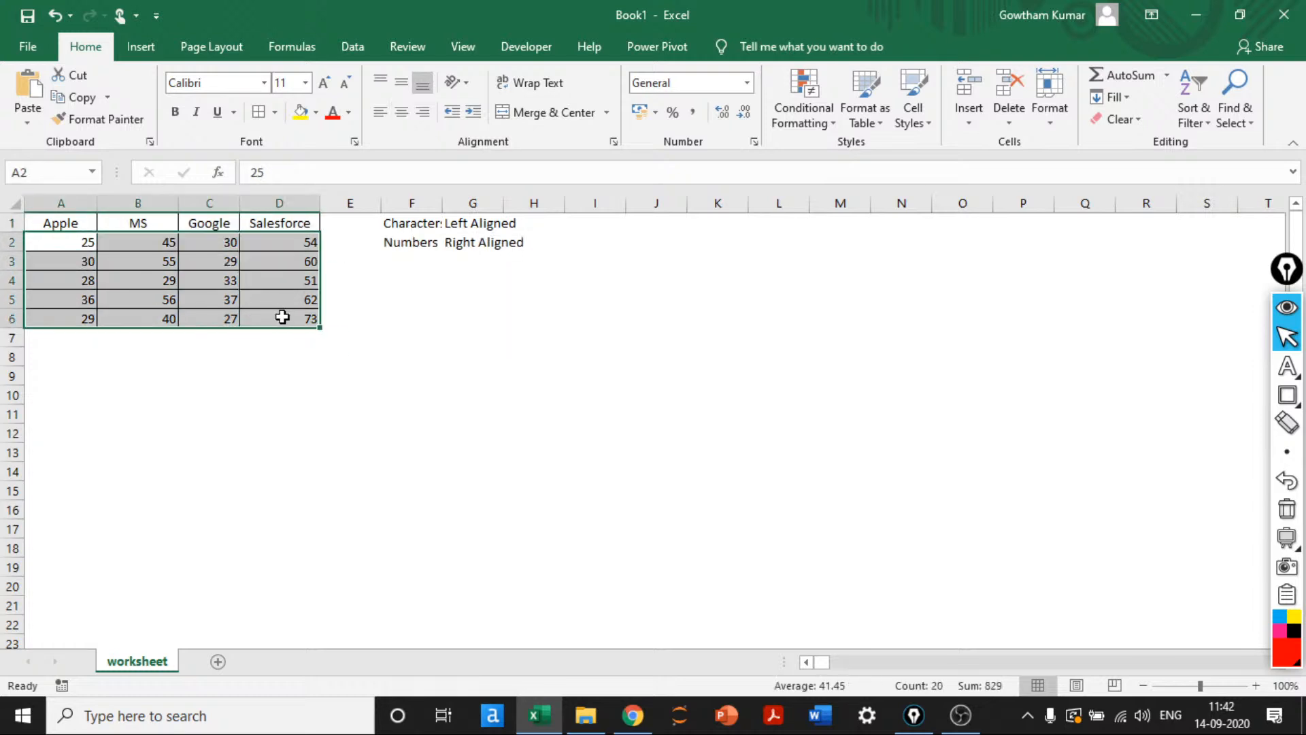
left_click(407, 120)
left_click(260, 353)
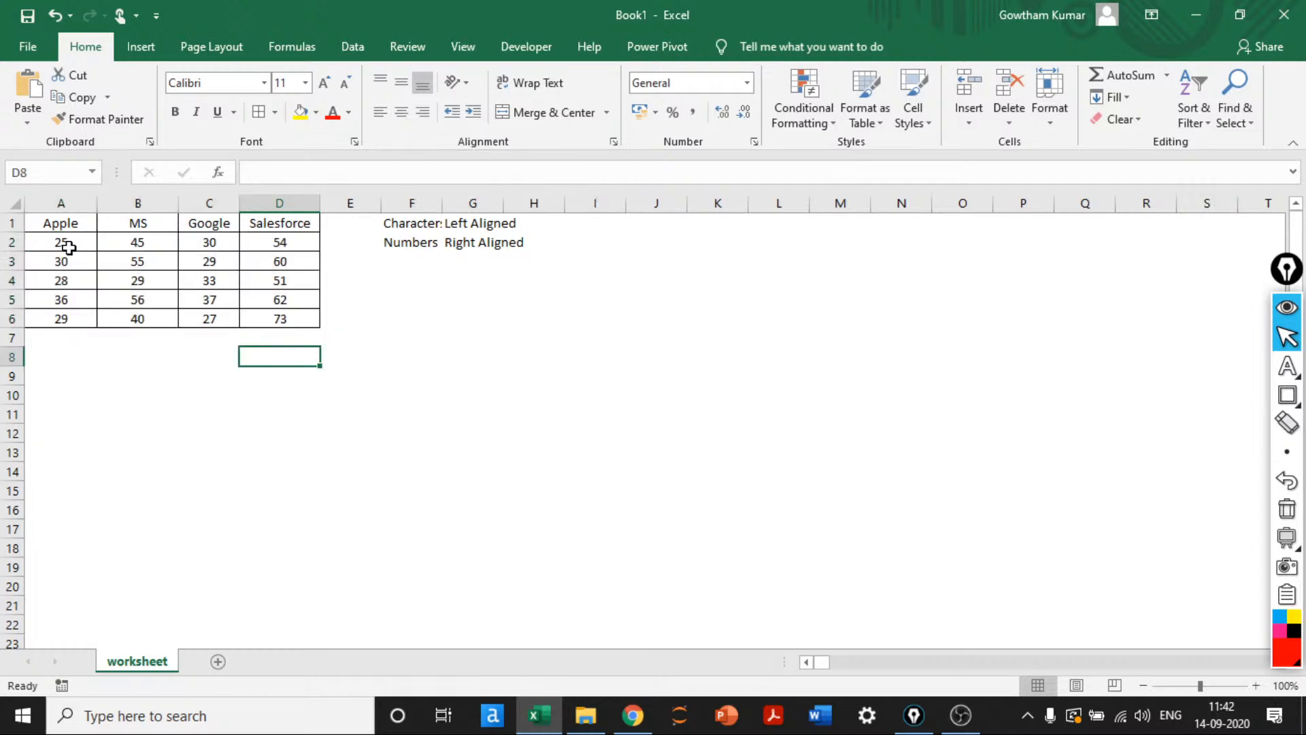
left_click_drag(66, 243, 277, 314)
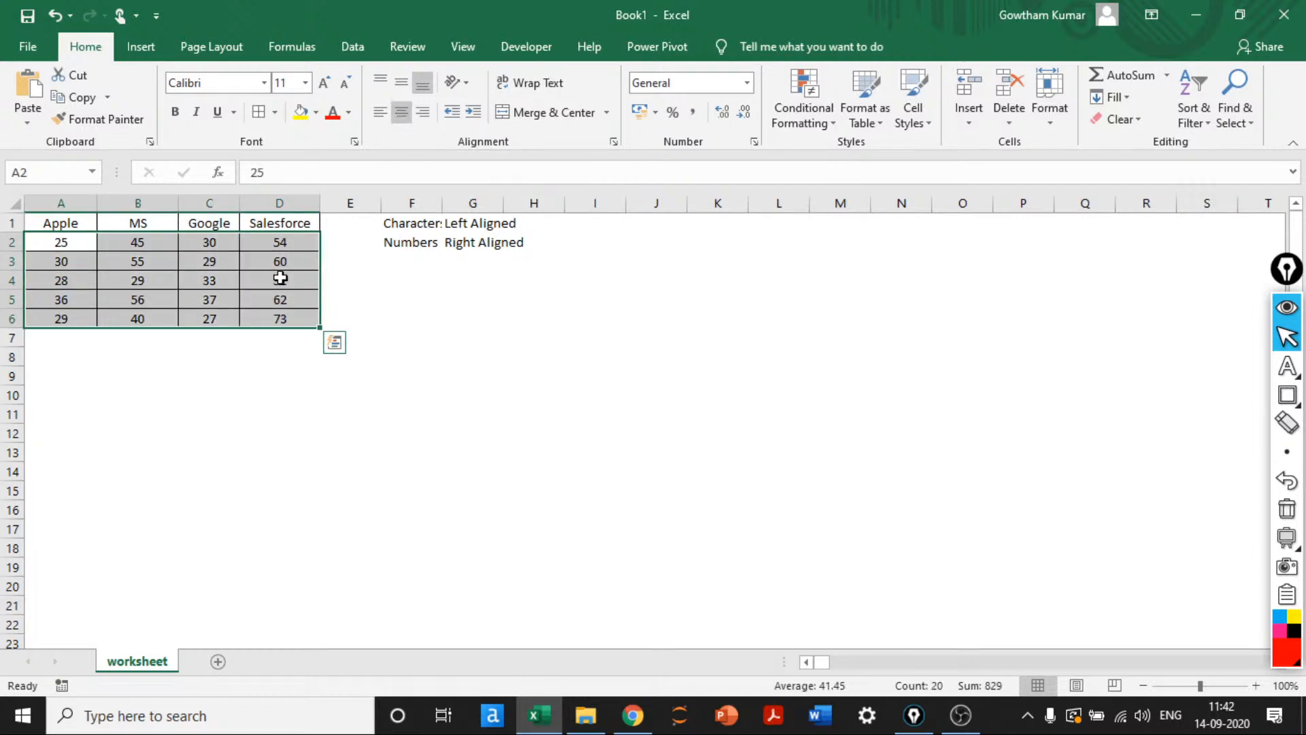
left_click(281, 336)
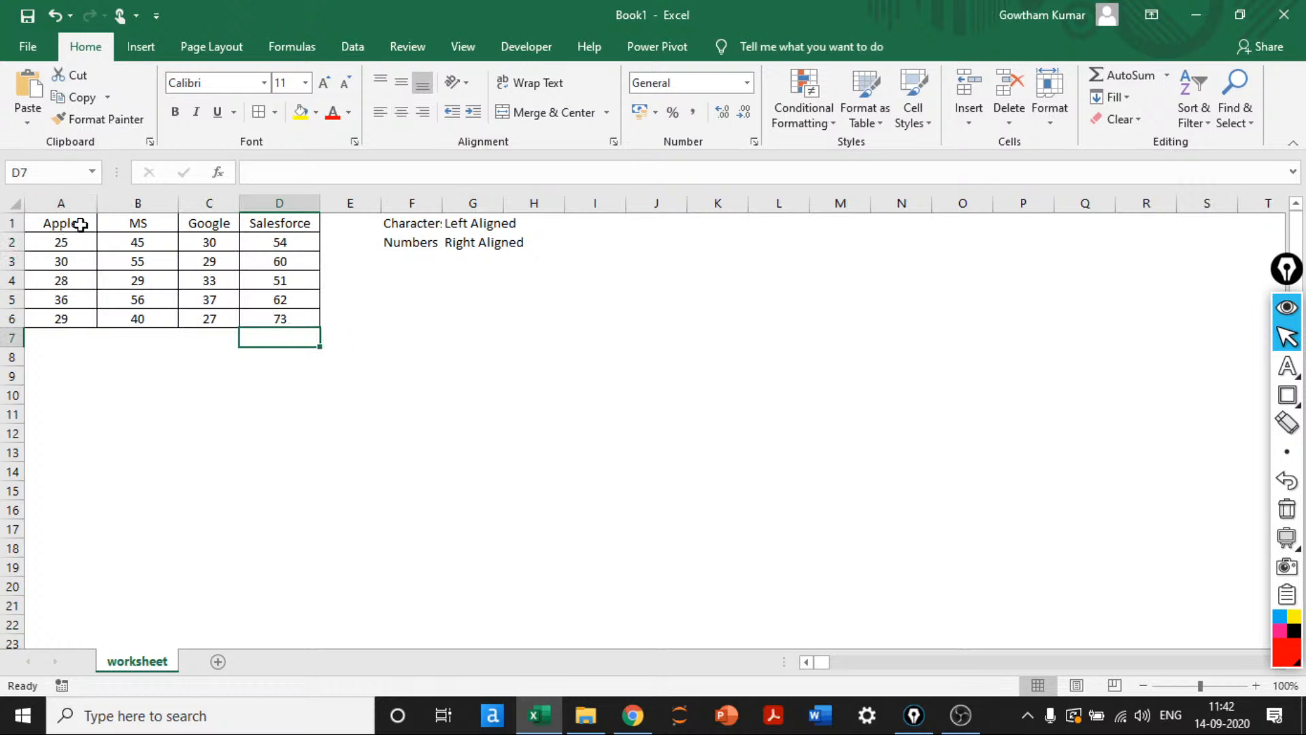
Make the table headings in A1:D1 bold
left_click_drag(59, 225, 292, 229)
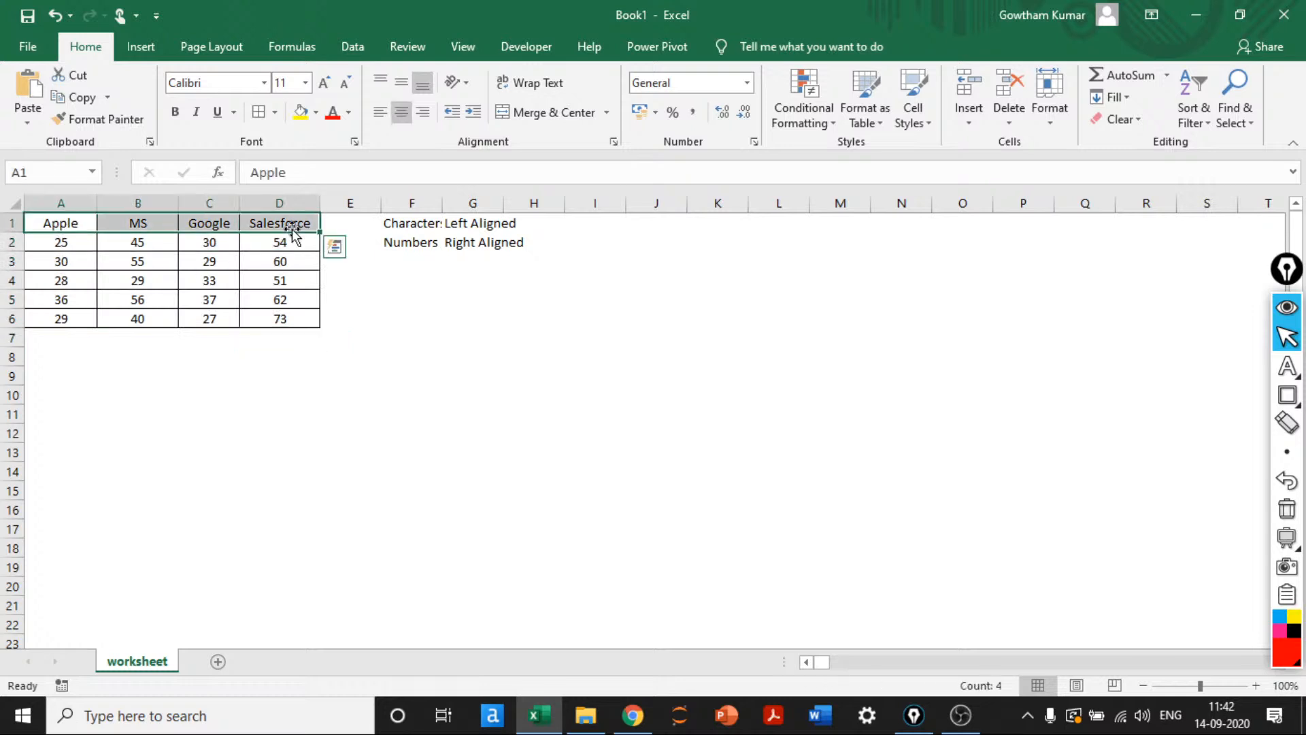
left_click(172, 110)
left_click(176, 374)
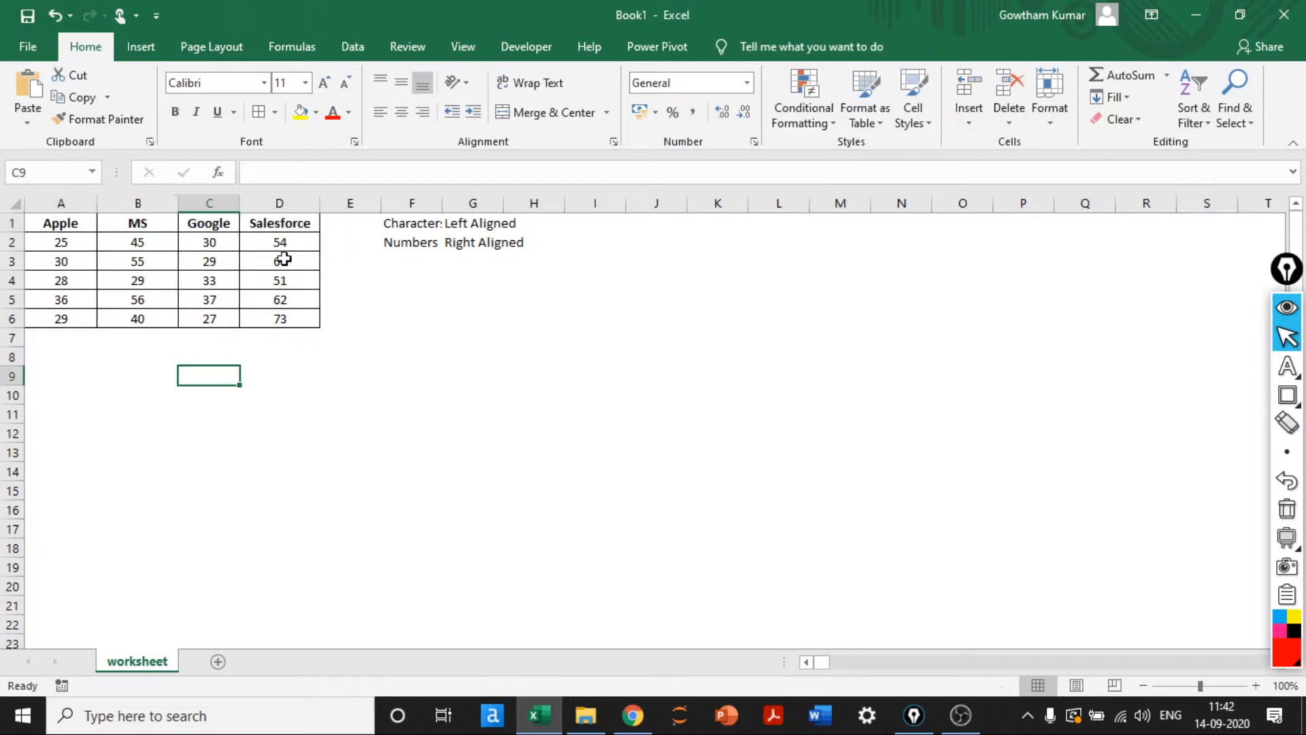
Shade the header cells A1:D1, trying a dark gray fill before settling on a lighter gray theme color
left_click_drag(65, 227, 283, 219)
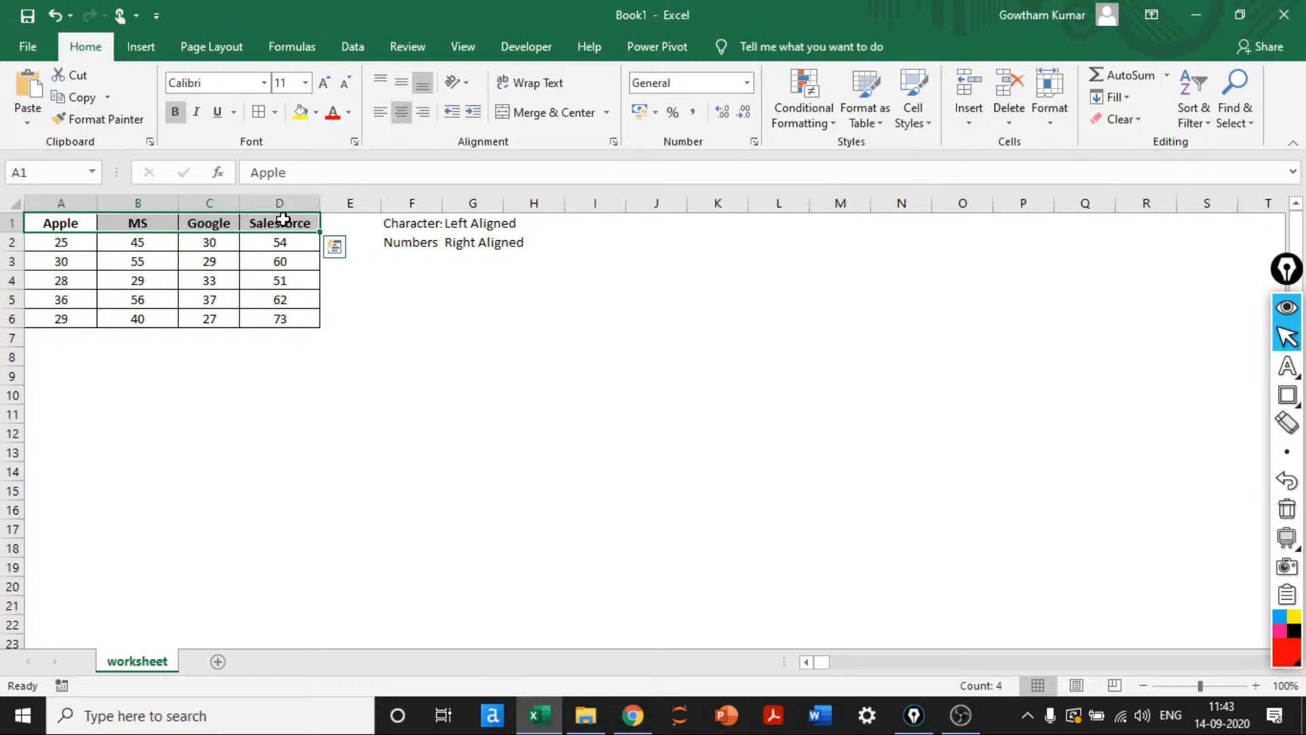
left_click(317, 113)
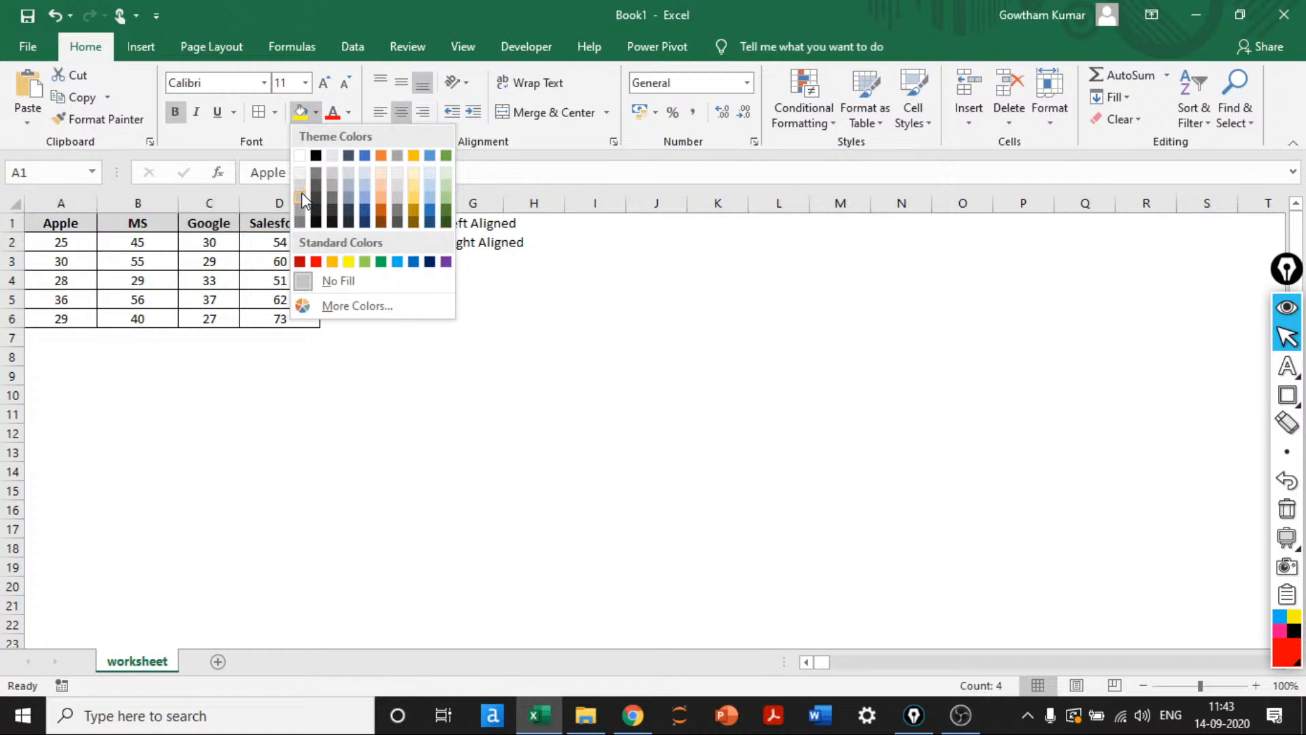
left_click(300, 221)
left_click(319, 113)
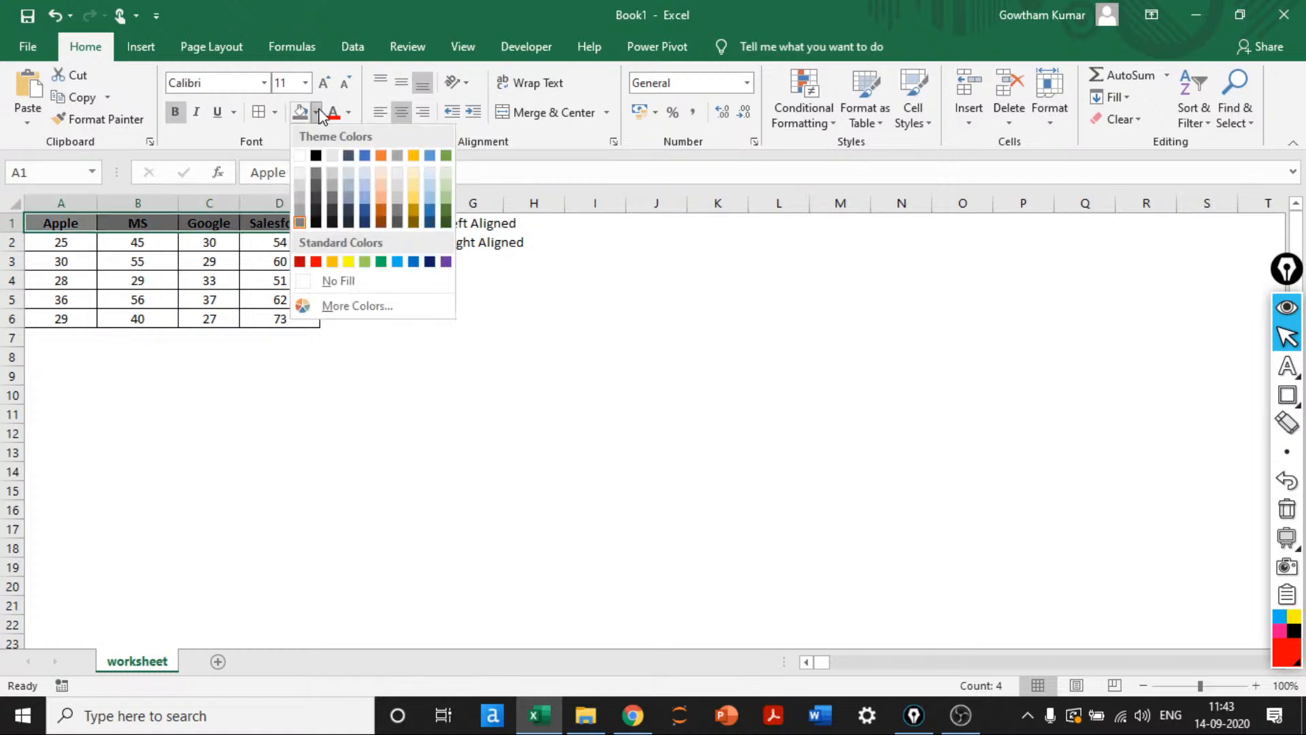
left_click(300, 184)
left_click(412, 395)
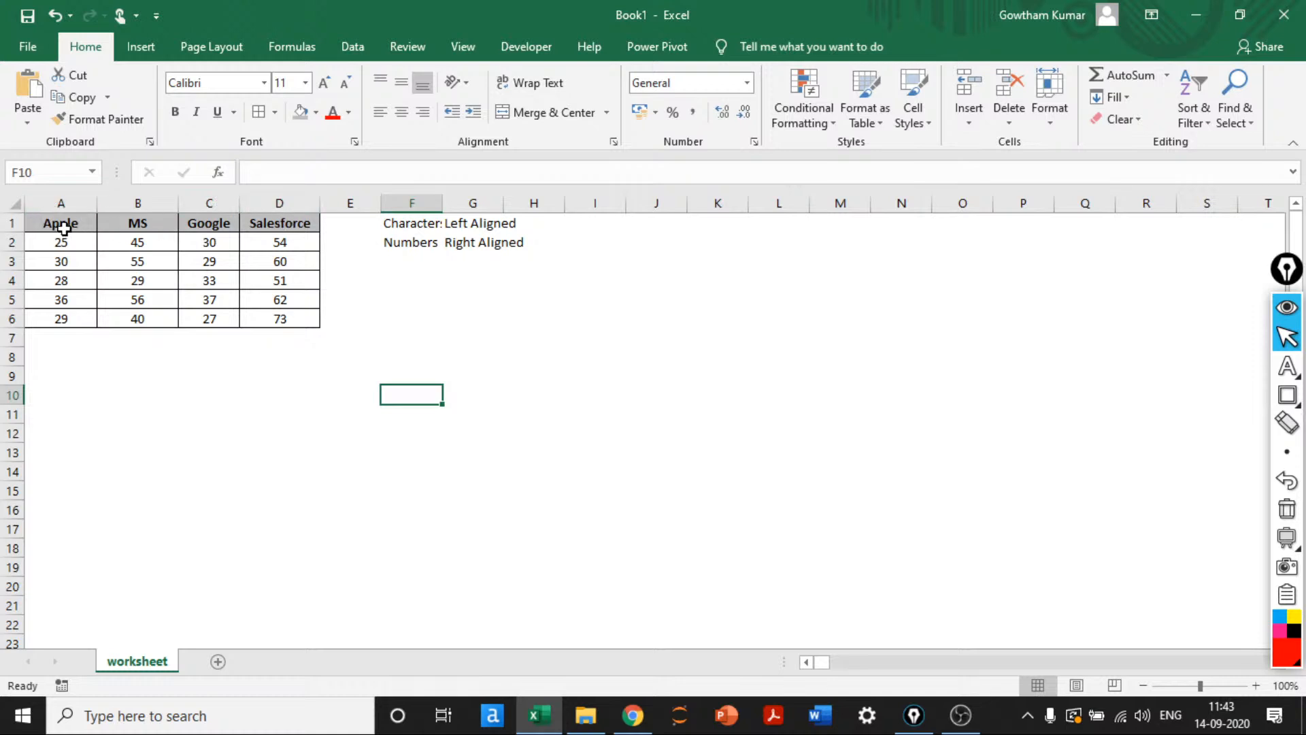
Fill the header cells A1:D1 with the standard Dark Blue color
left_click_drag(66, 225, 309, 216)
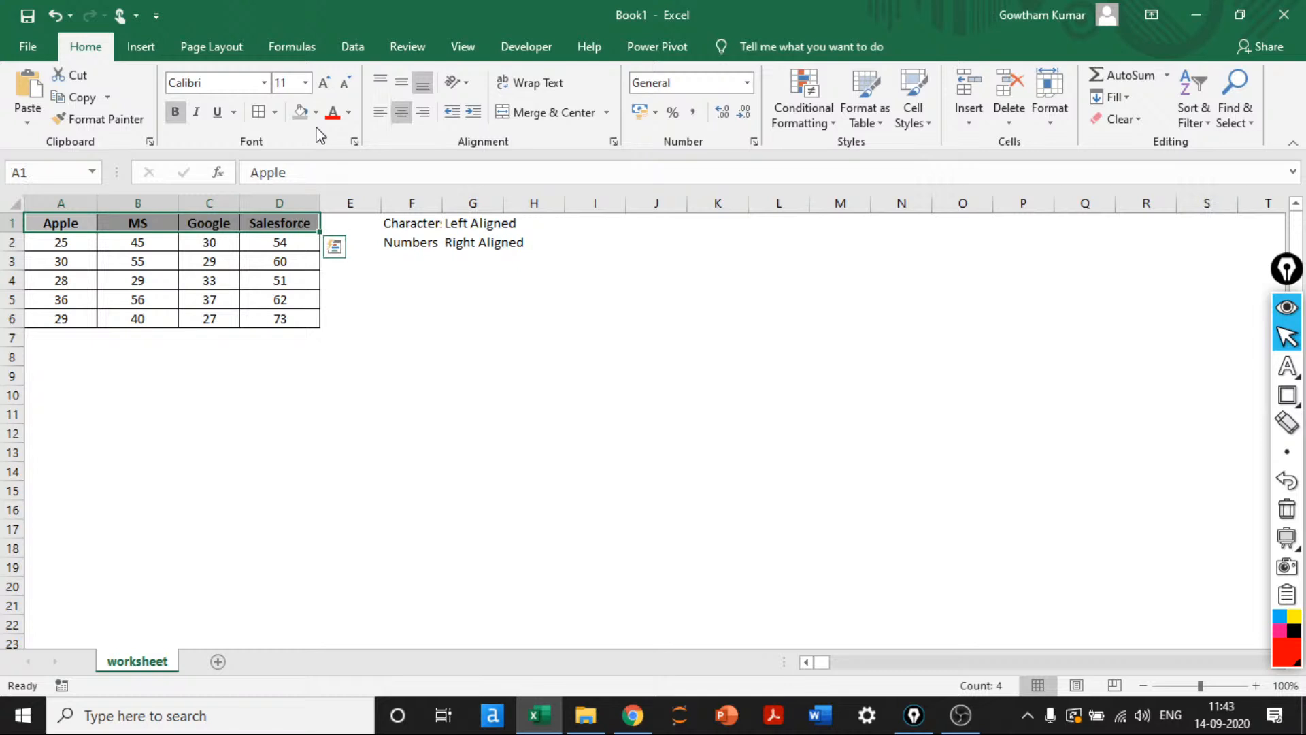
left_click(316, 114)
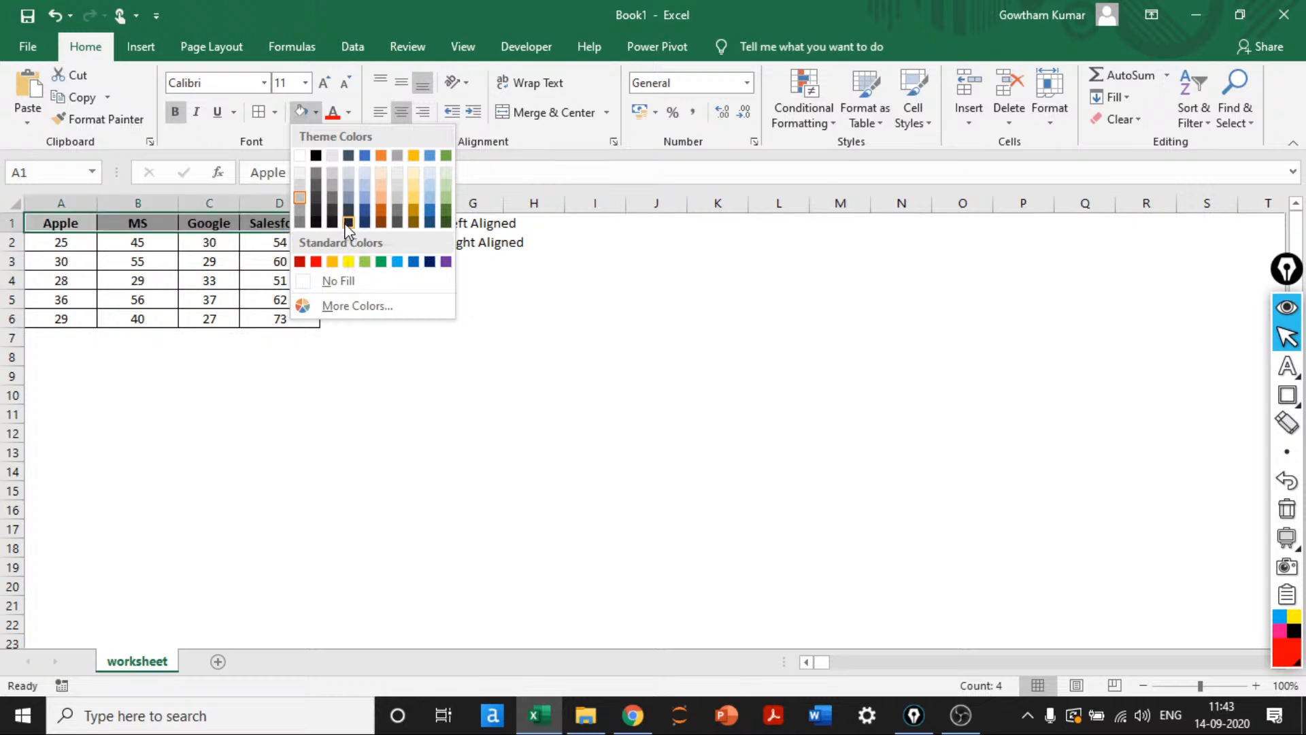
left_click(430, 263)
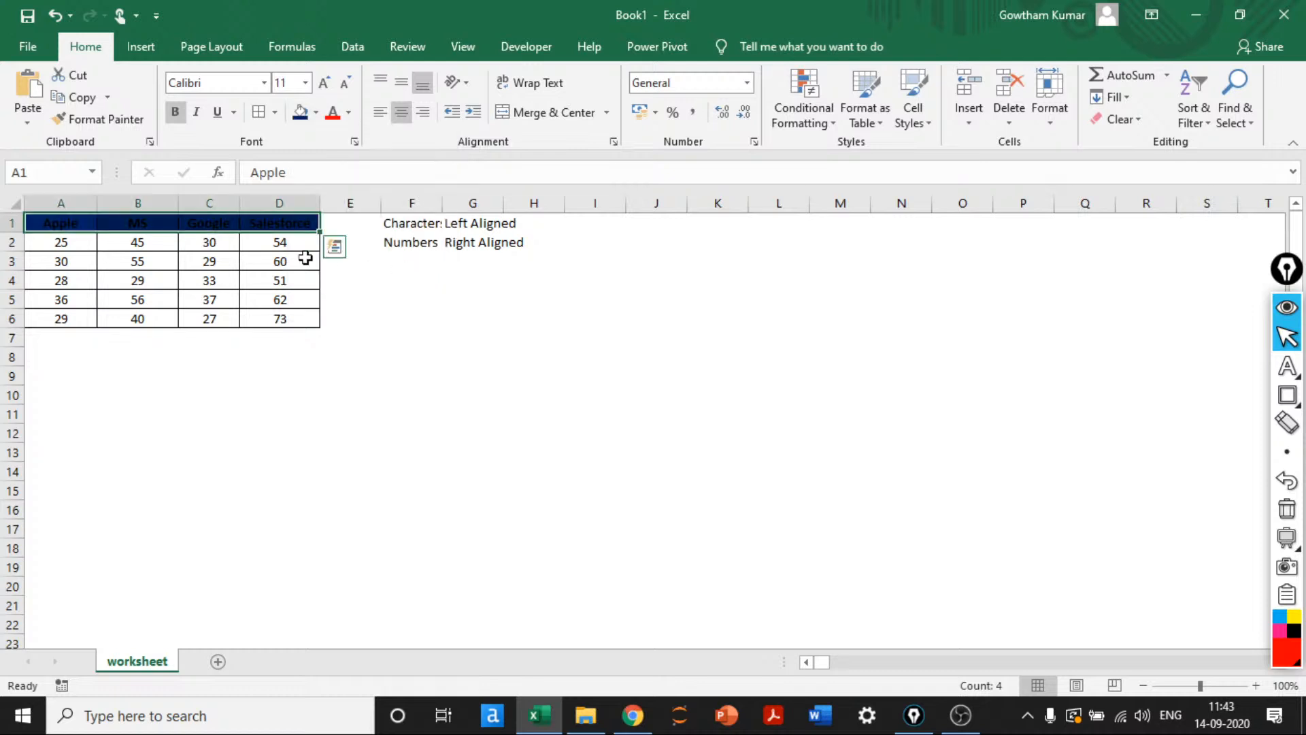
Set the font color of the headings in A1:D1 to white
left_click(35, 219)
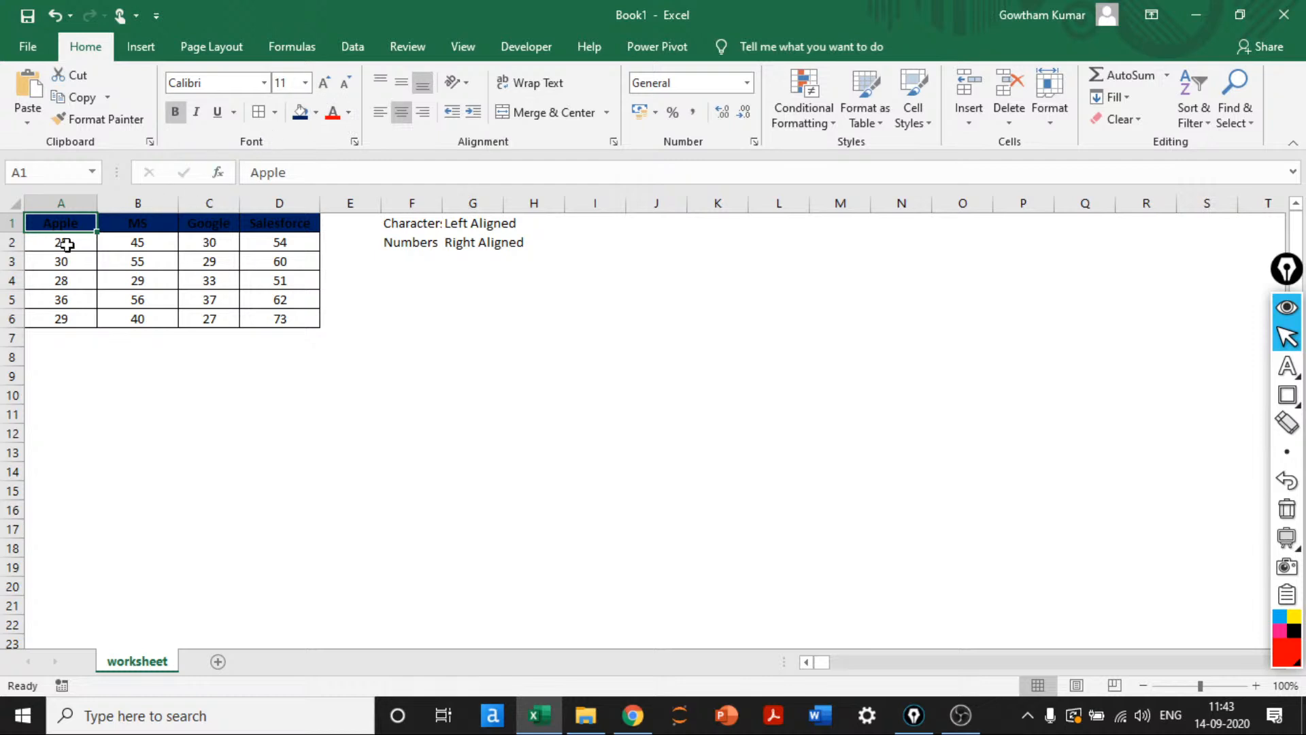
key("ctrl+shift+Right")
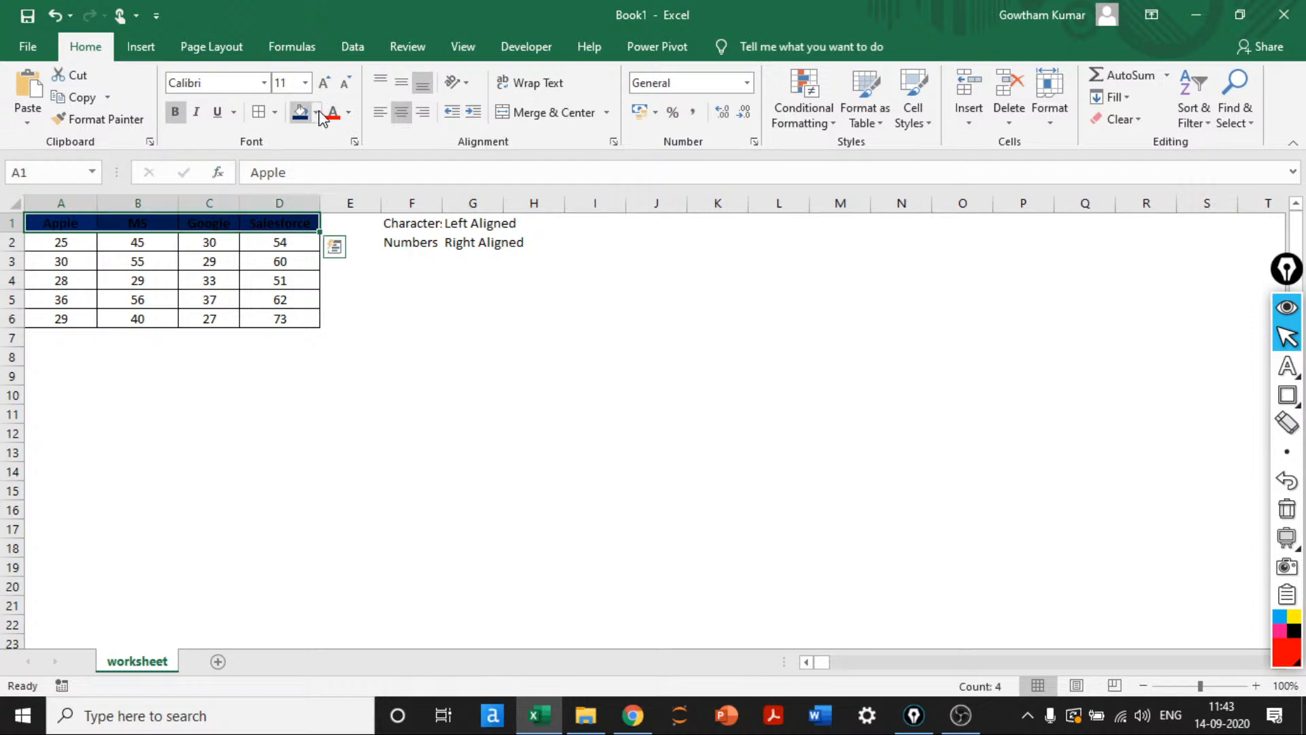
left_click(350, 113)
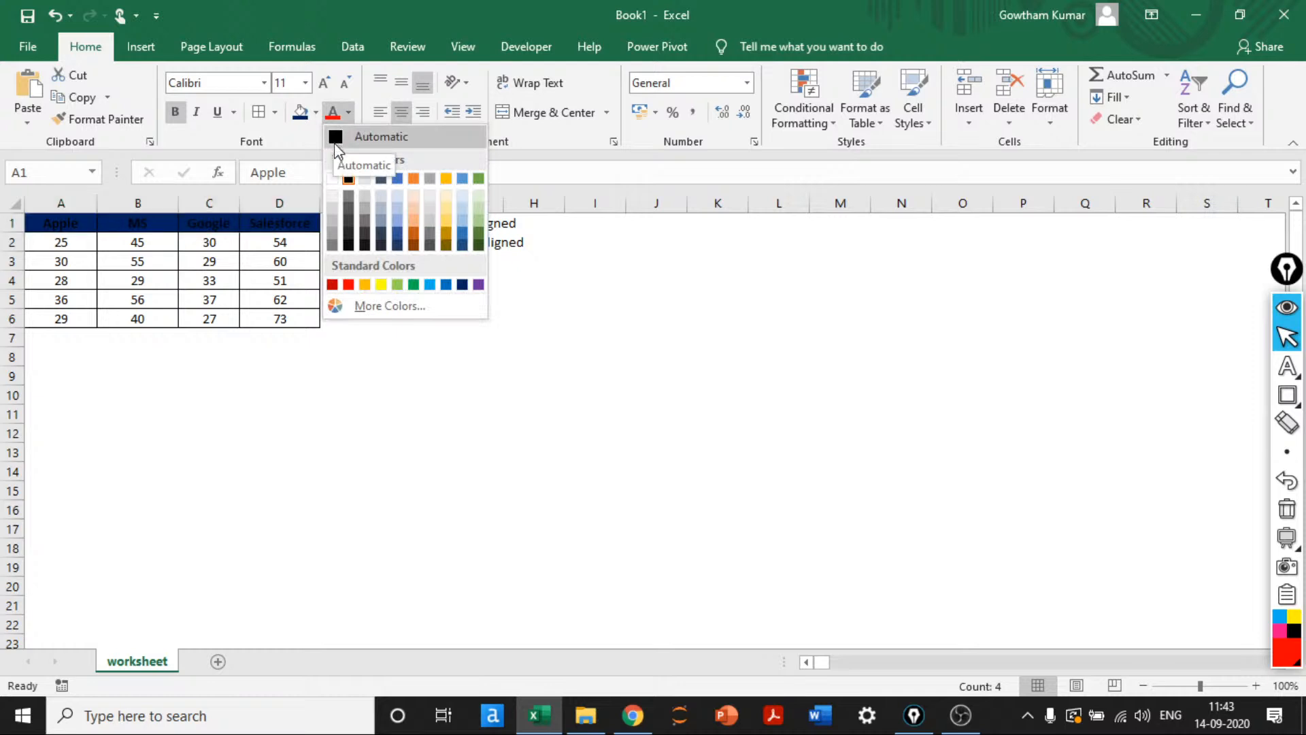
left_click(332, 179)
left_click(243, 321)
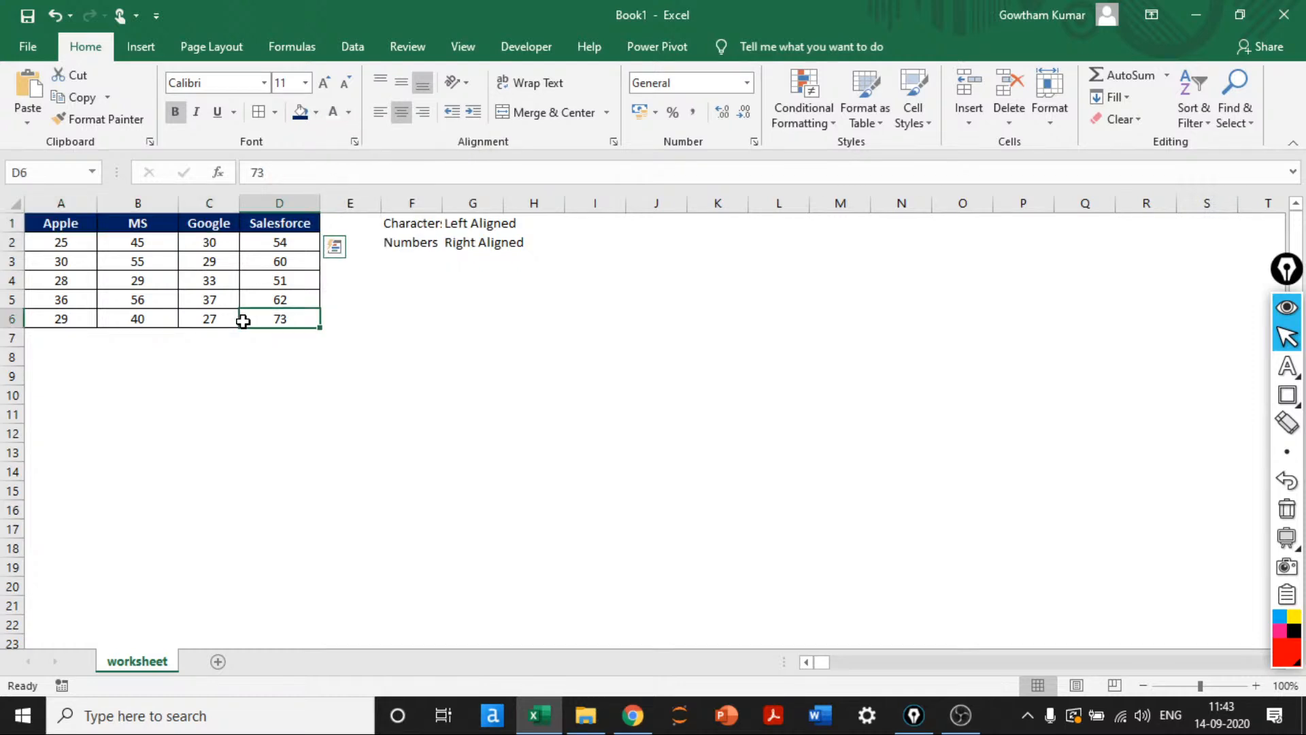
left_click(122, 325)
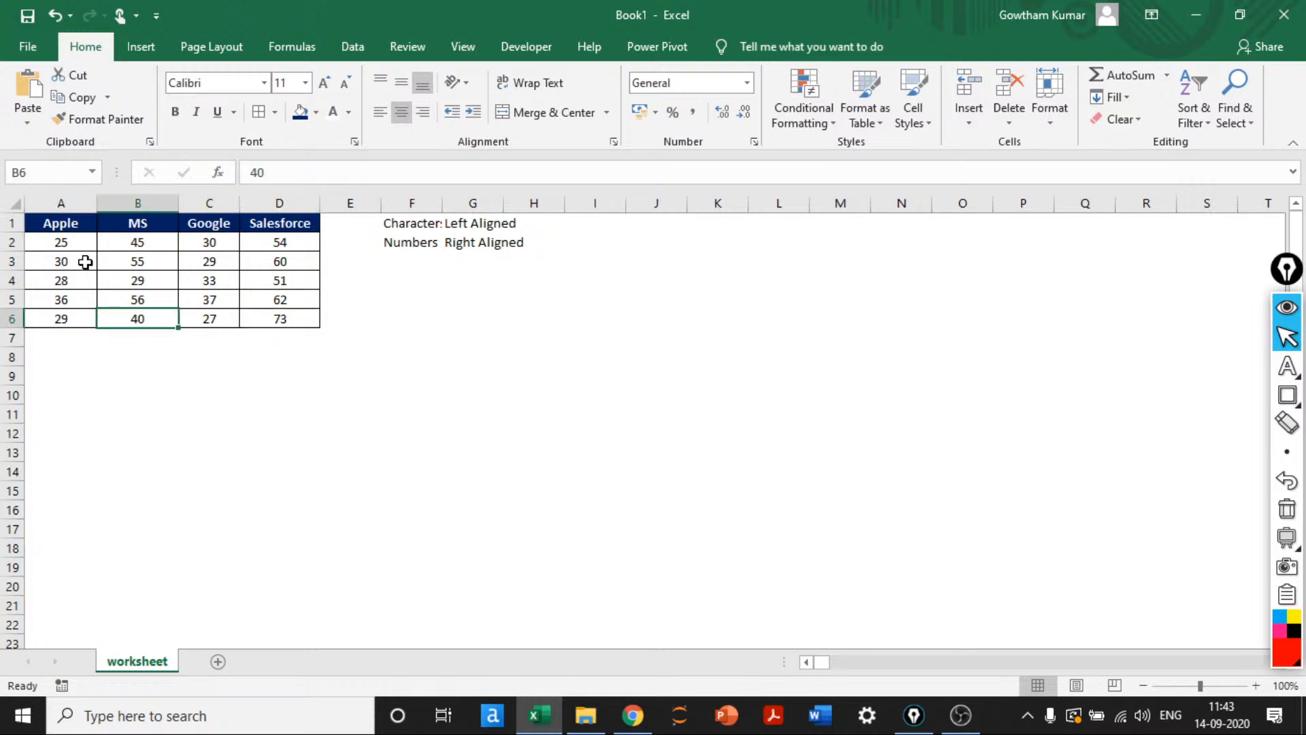
left_click_drag(64, 241, 278, 314)
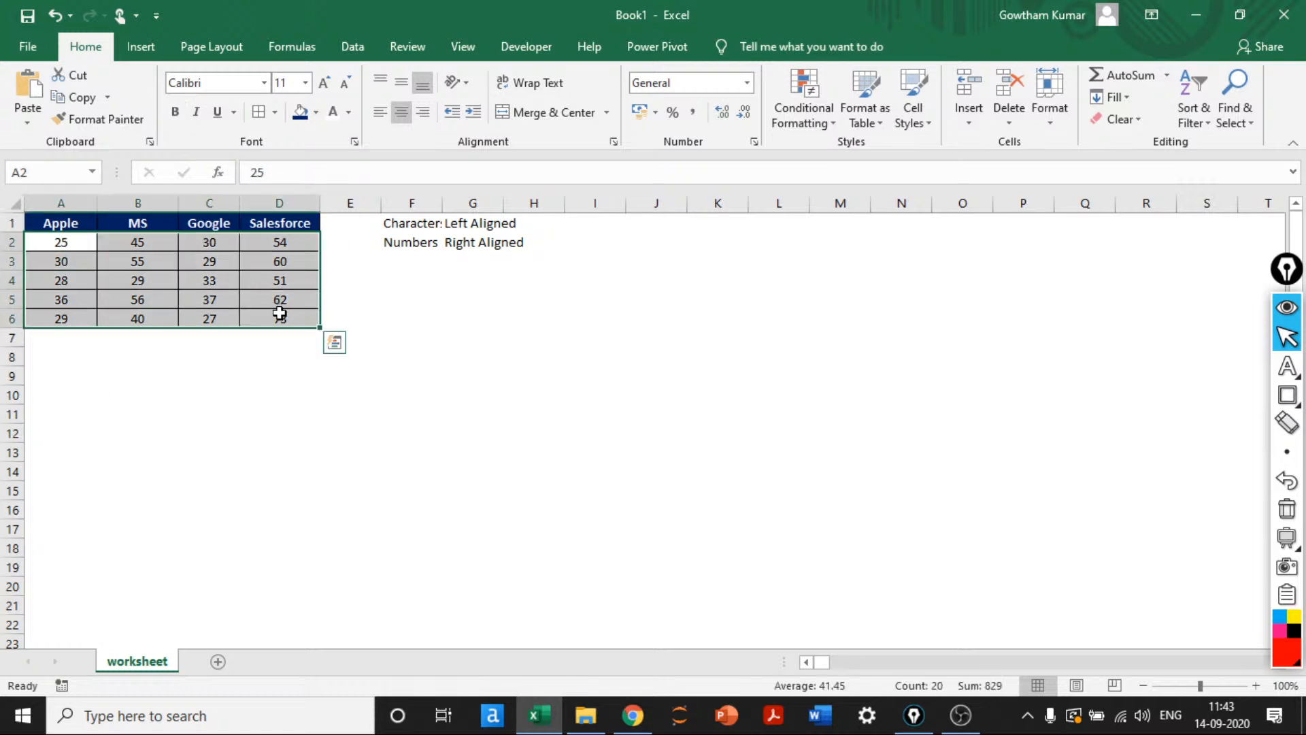
left_click(278, 377)
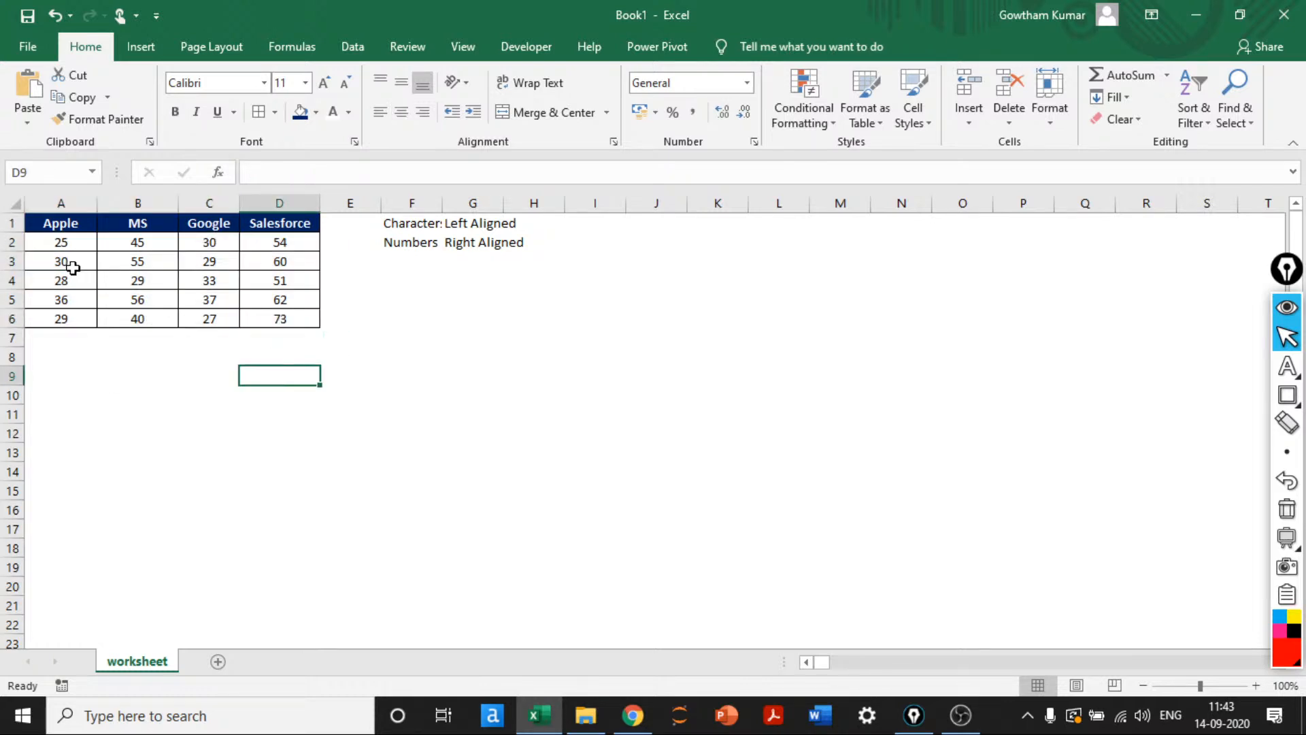
left_click_drag(53, 223, 278, 321)
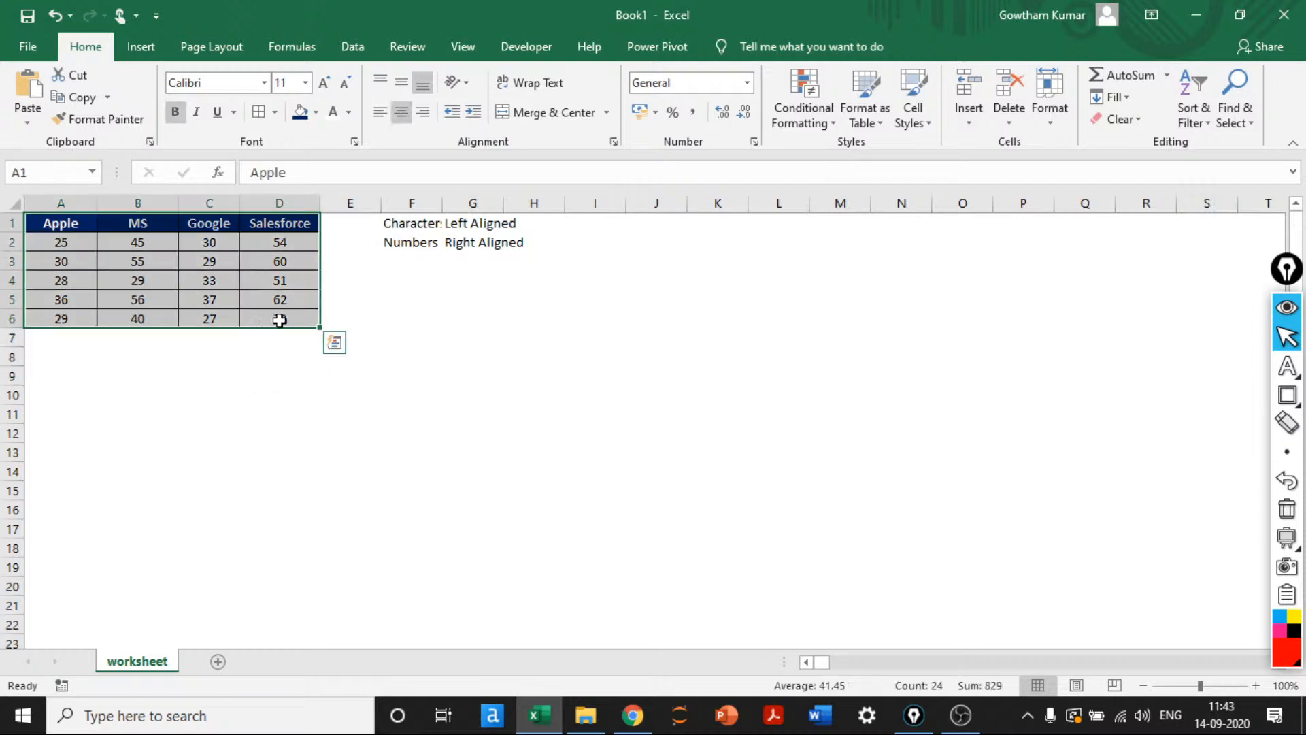
Enter the label "Sum of Sales in" in cell A9
left_click(45, 374)
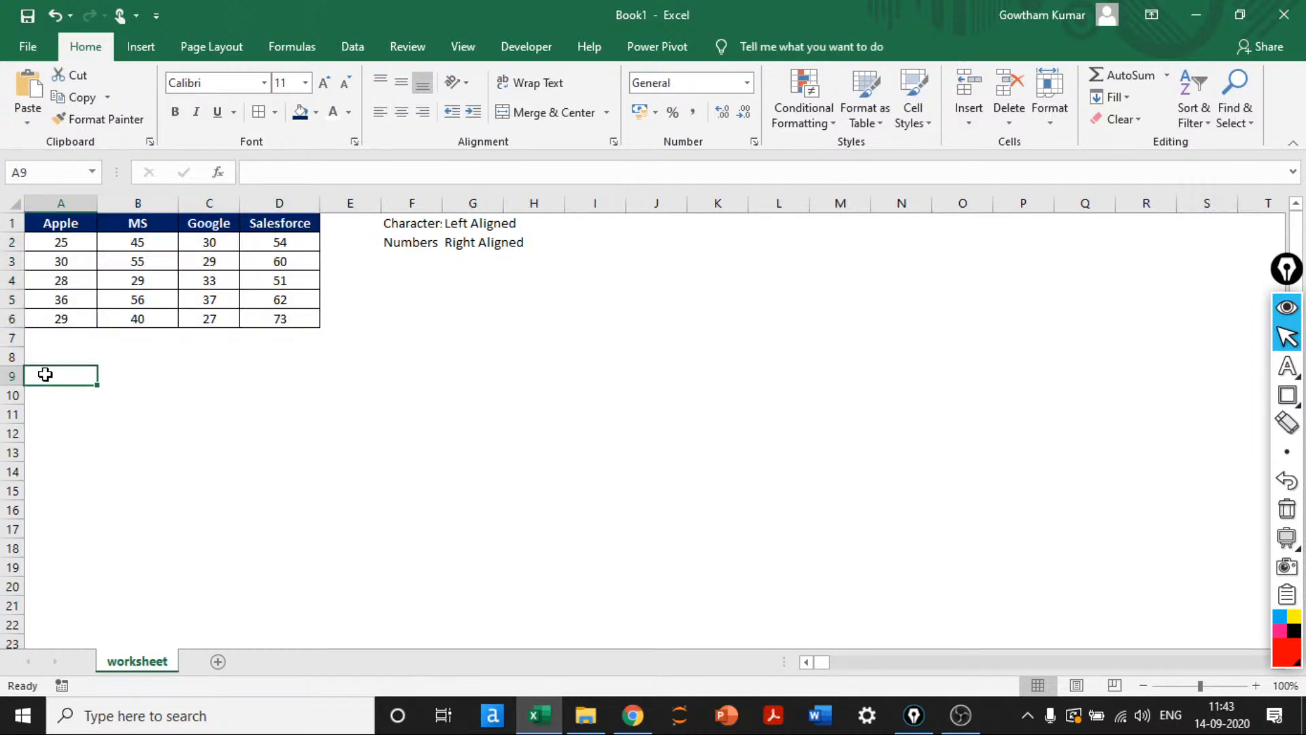
type("Sum of Sa")
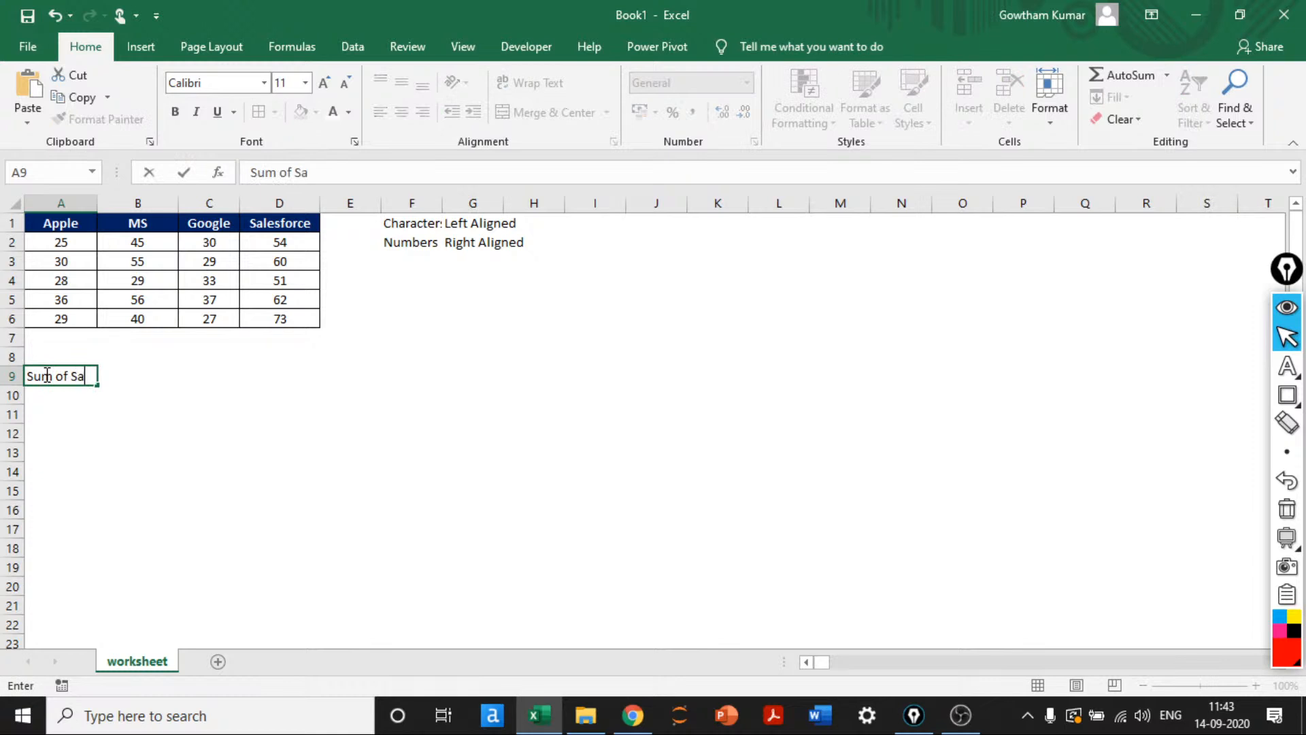
type("lews")
key("Tab")
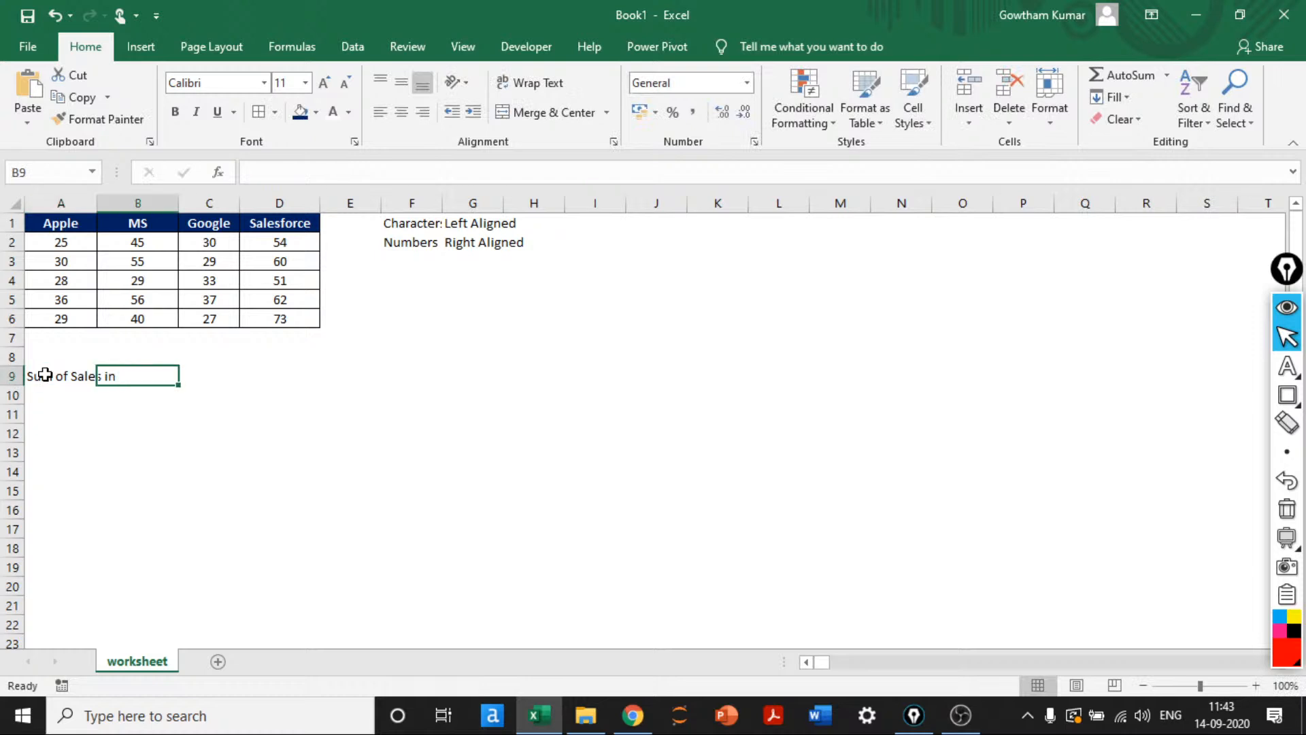
Add list data validation to cell B9 with the company headings =$A$1:$D$1 as its source
left_click(353, 47)
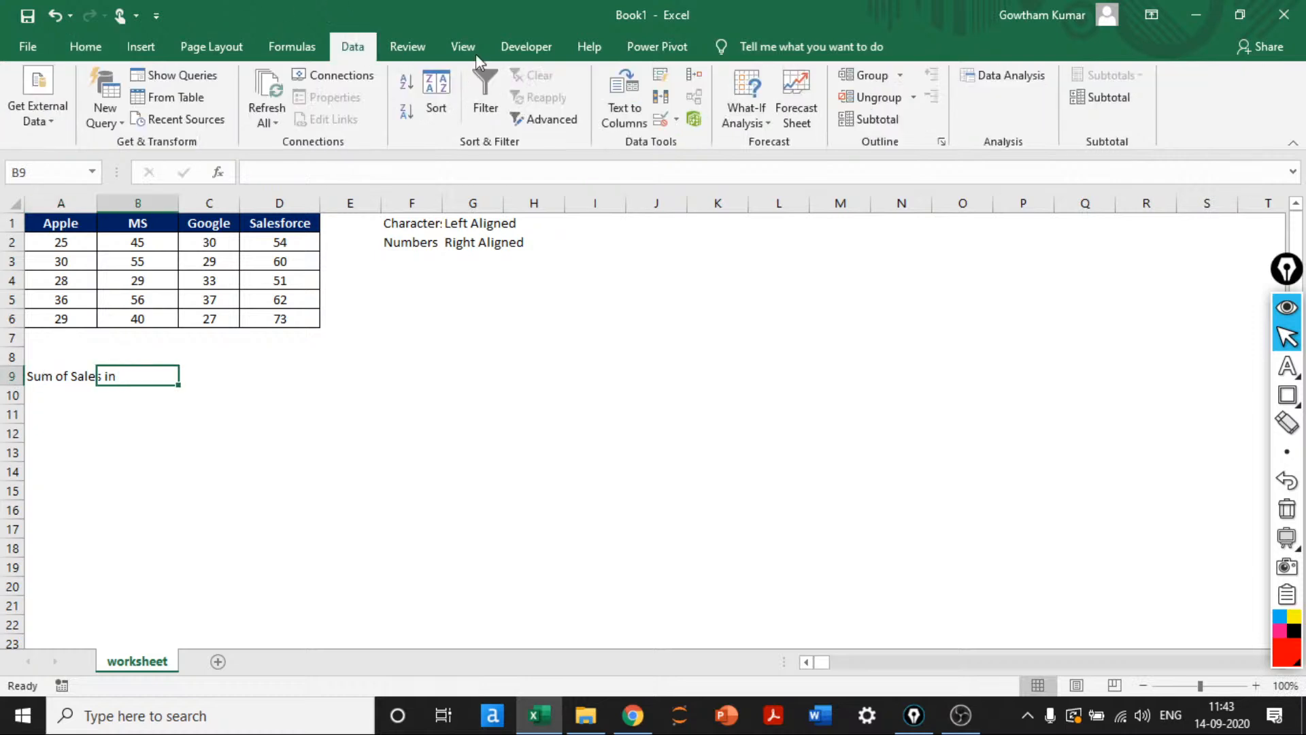
left_click(676, 119)
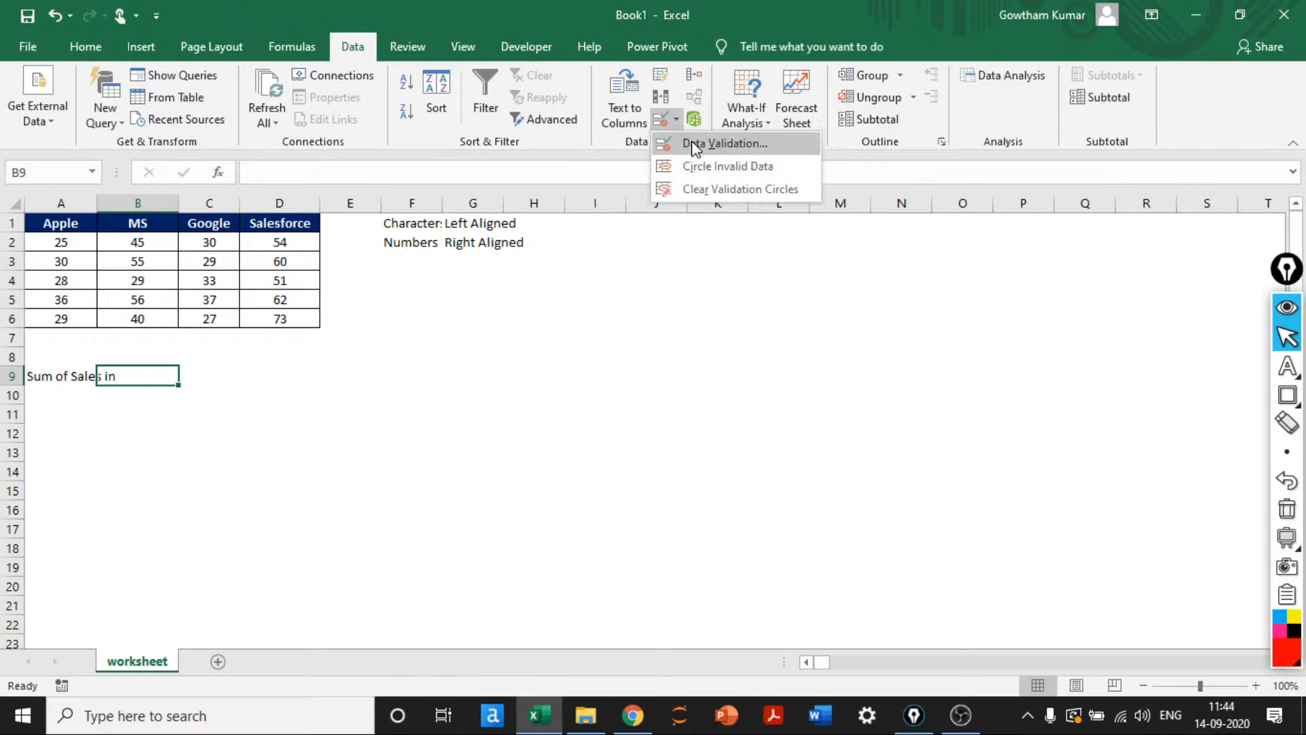
left_click(694, 145)
left_click(616, 298)
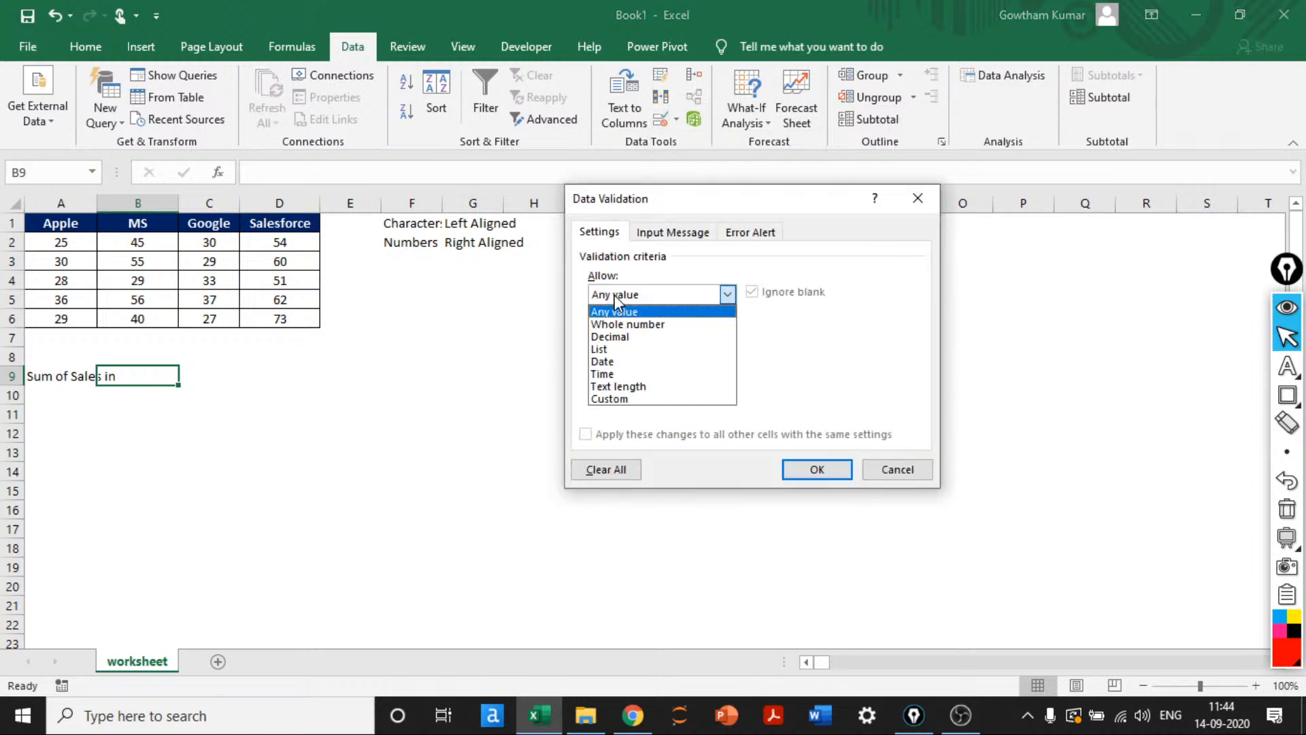
left_click(615, 337)
left_click(615, 295)
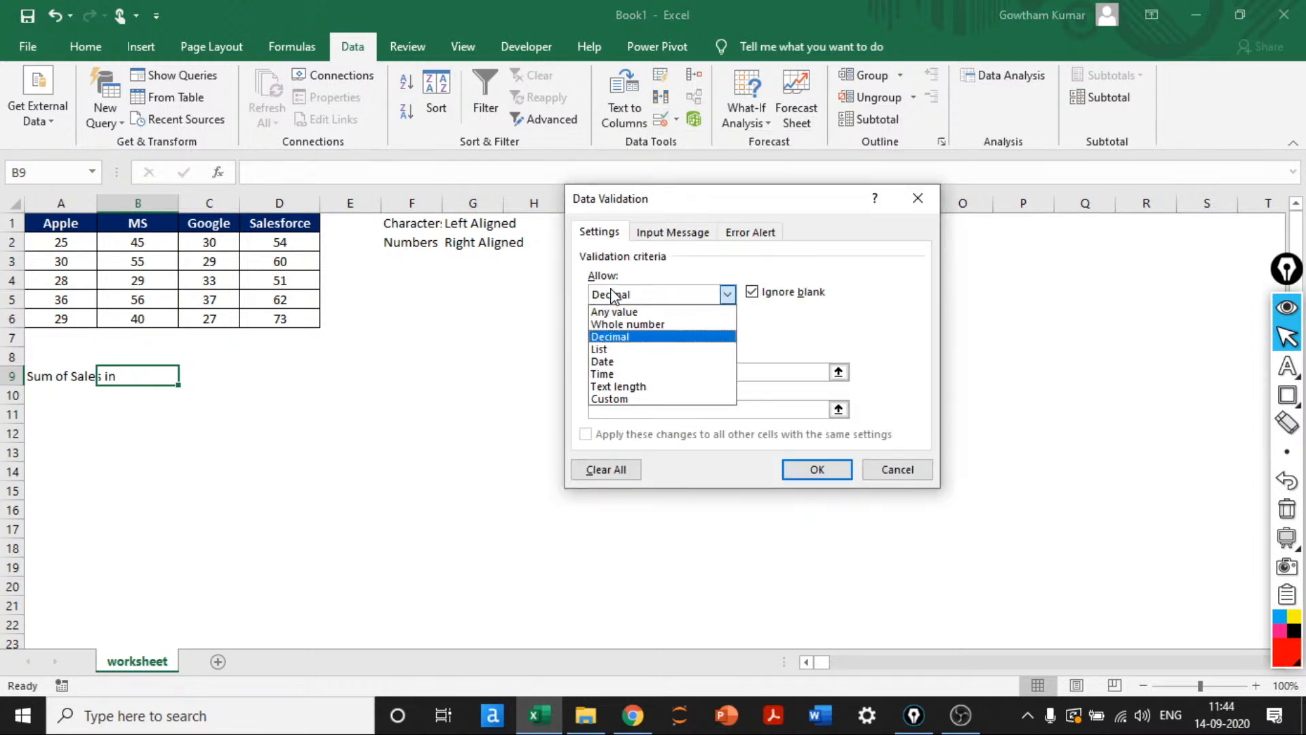
left_click(618, 350)
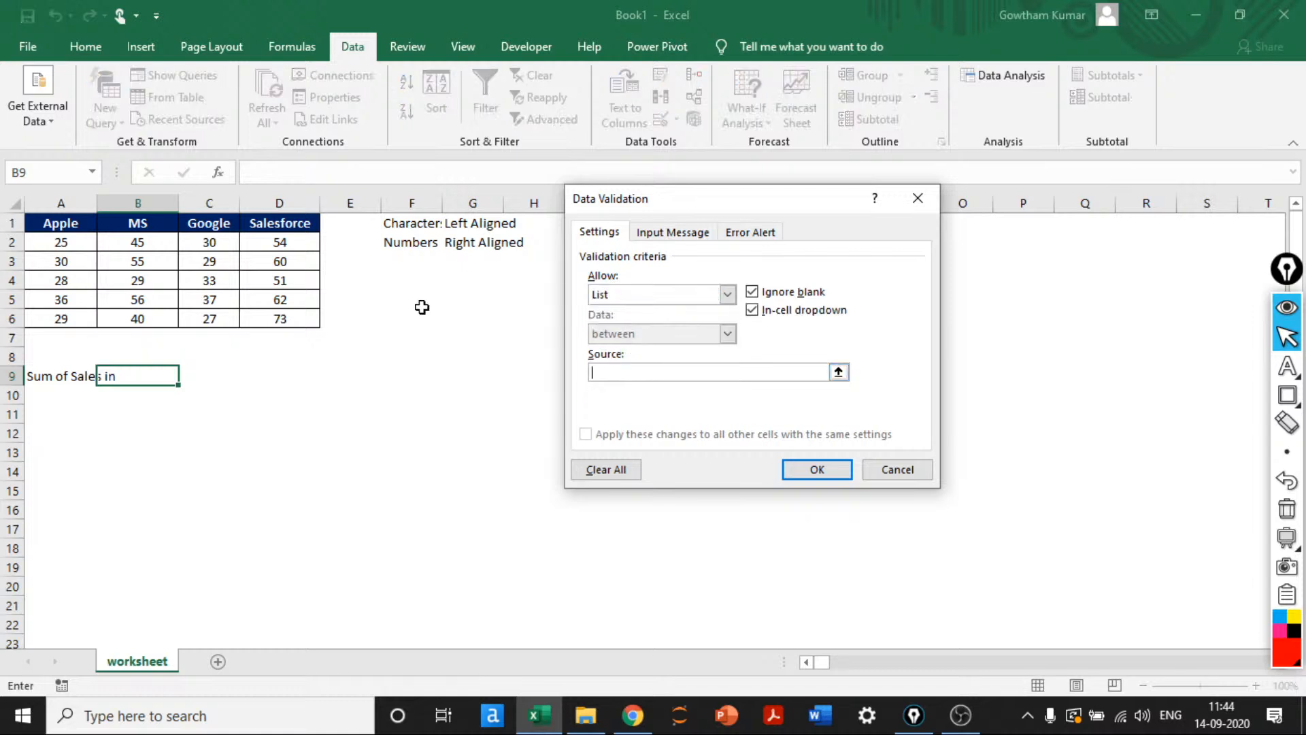
left_click_drag(60, 222, 265, 223)
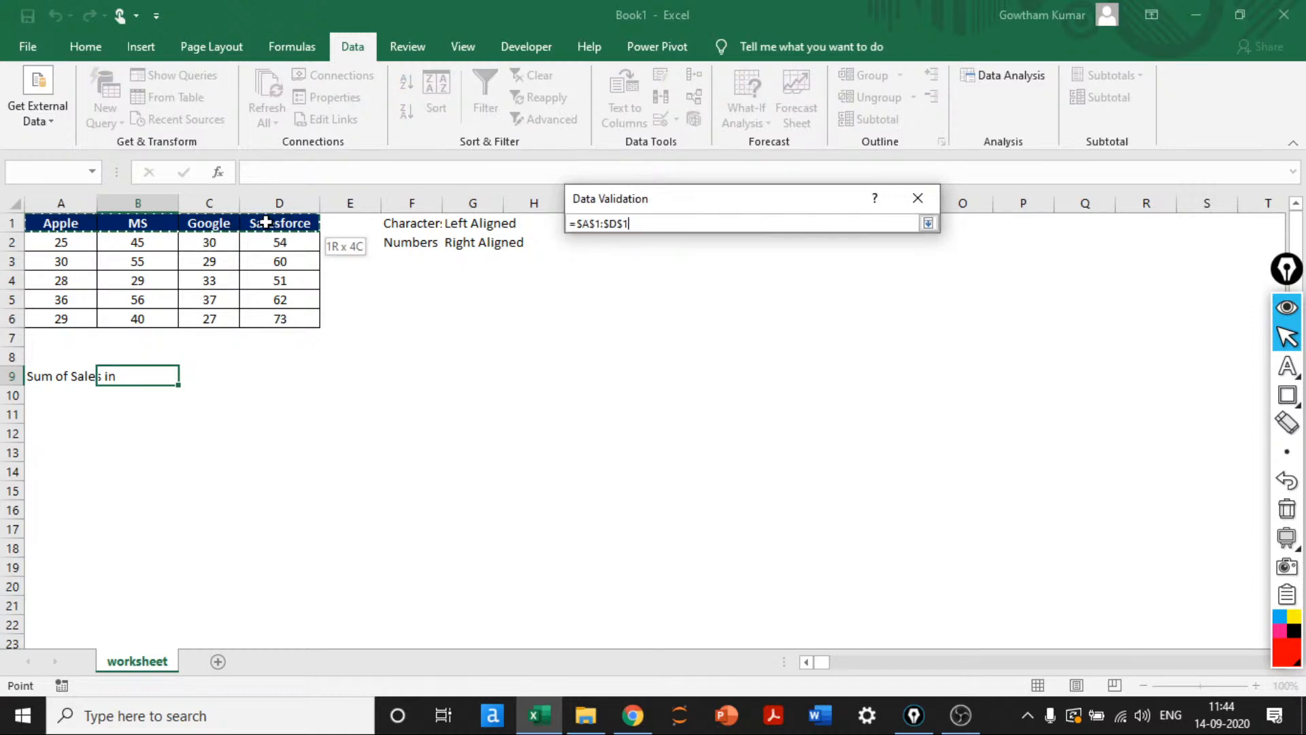
left_click(815, 470)
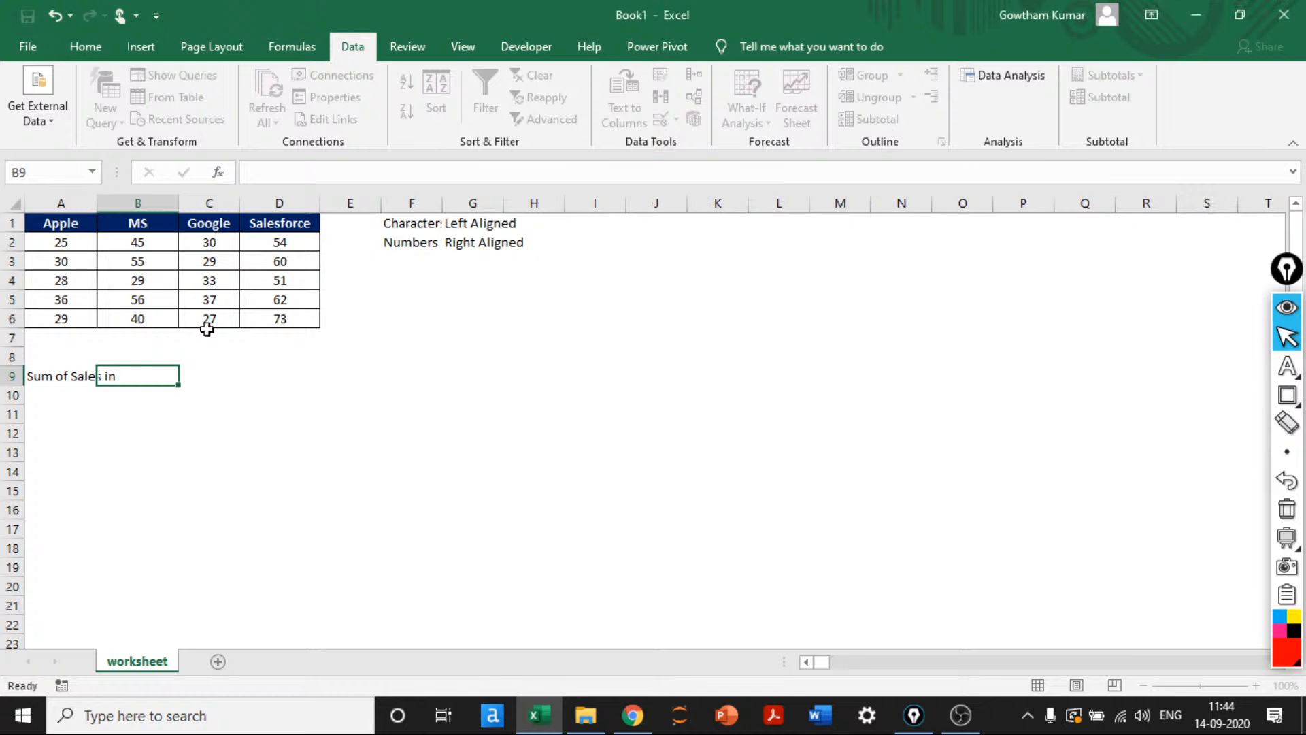
Choose Apple from the drop-down list in cell B9
left_click(186, 375)
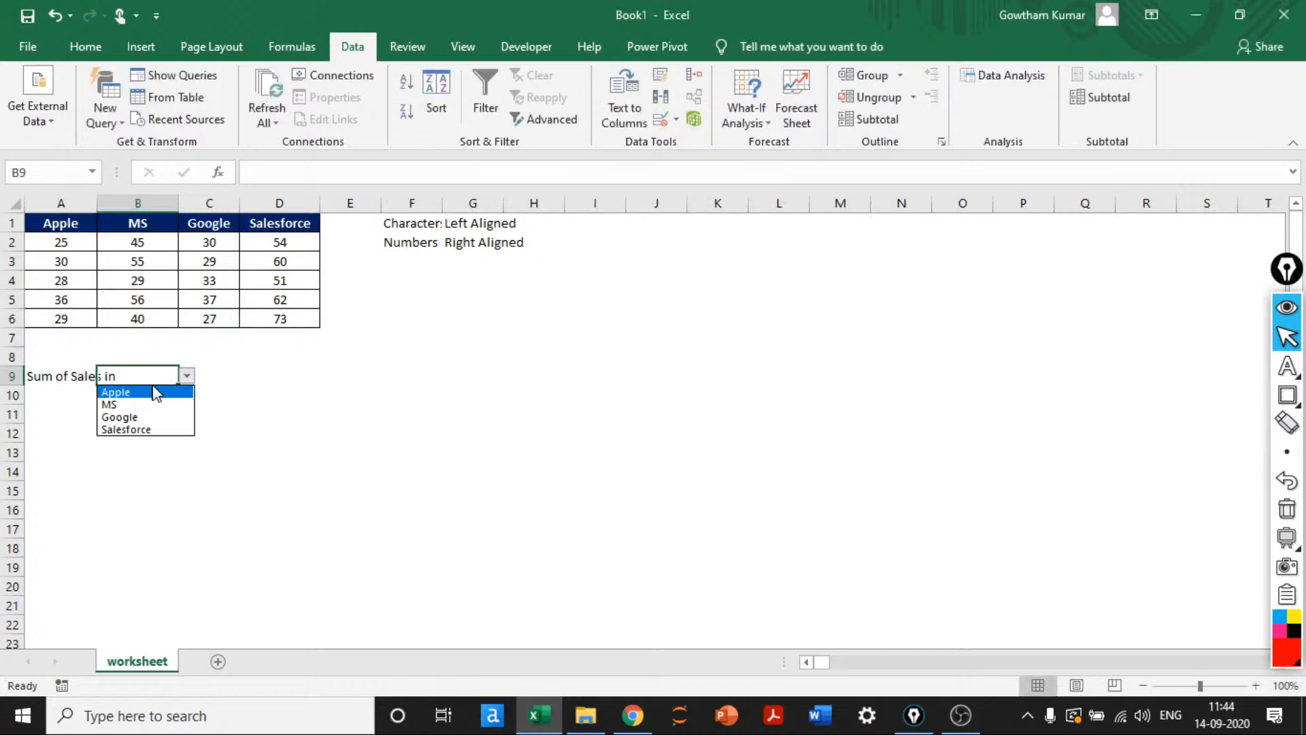
key("Escape")
left_click(88, 376)
left_click(113, 376)
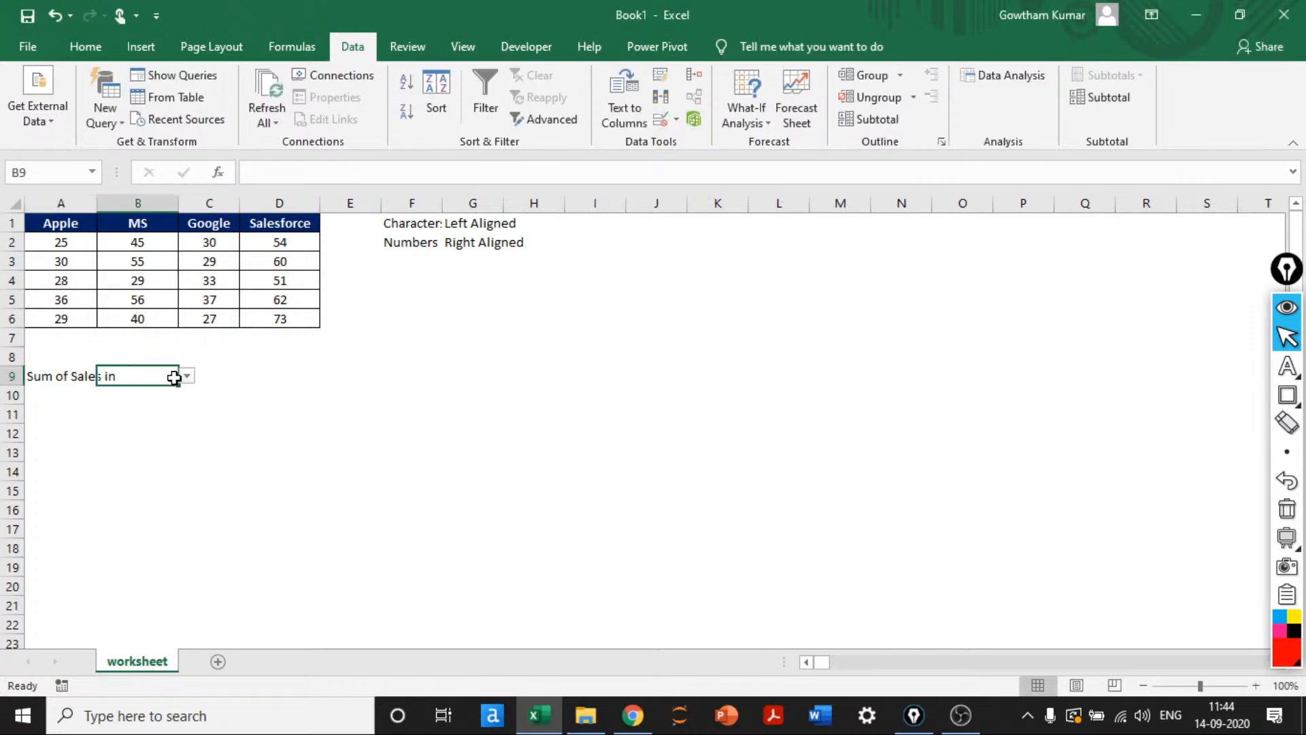
left_click(186, 375)
left_click(136, 391)
left_click(68, 385)
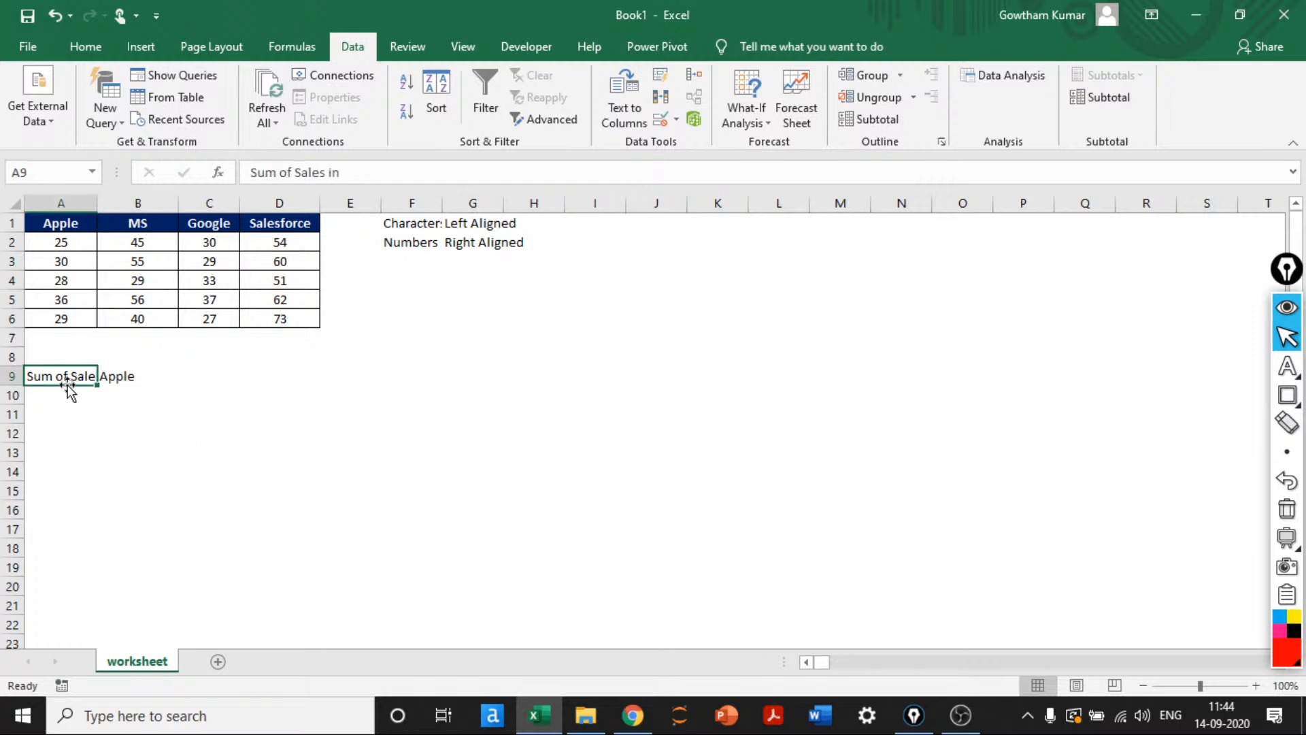
key("alt+h")
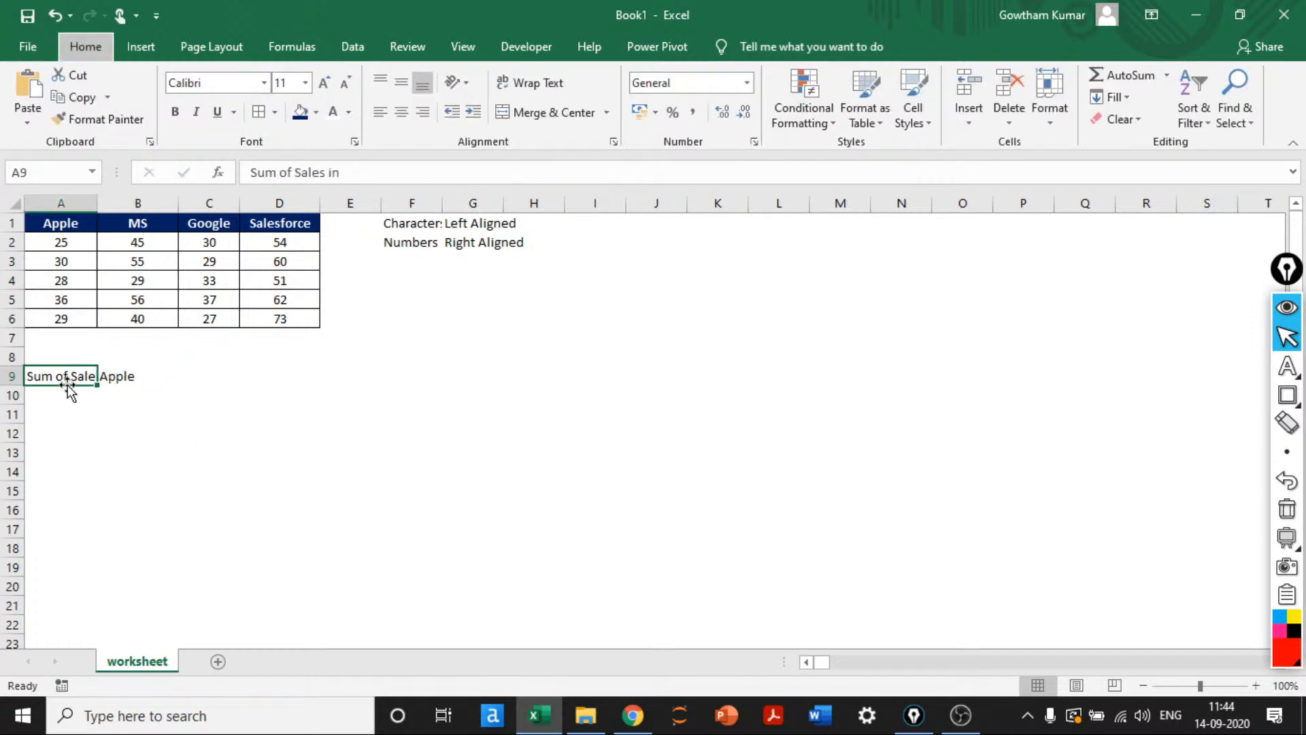
key("Left")
key("Left")
key("Left")
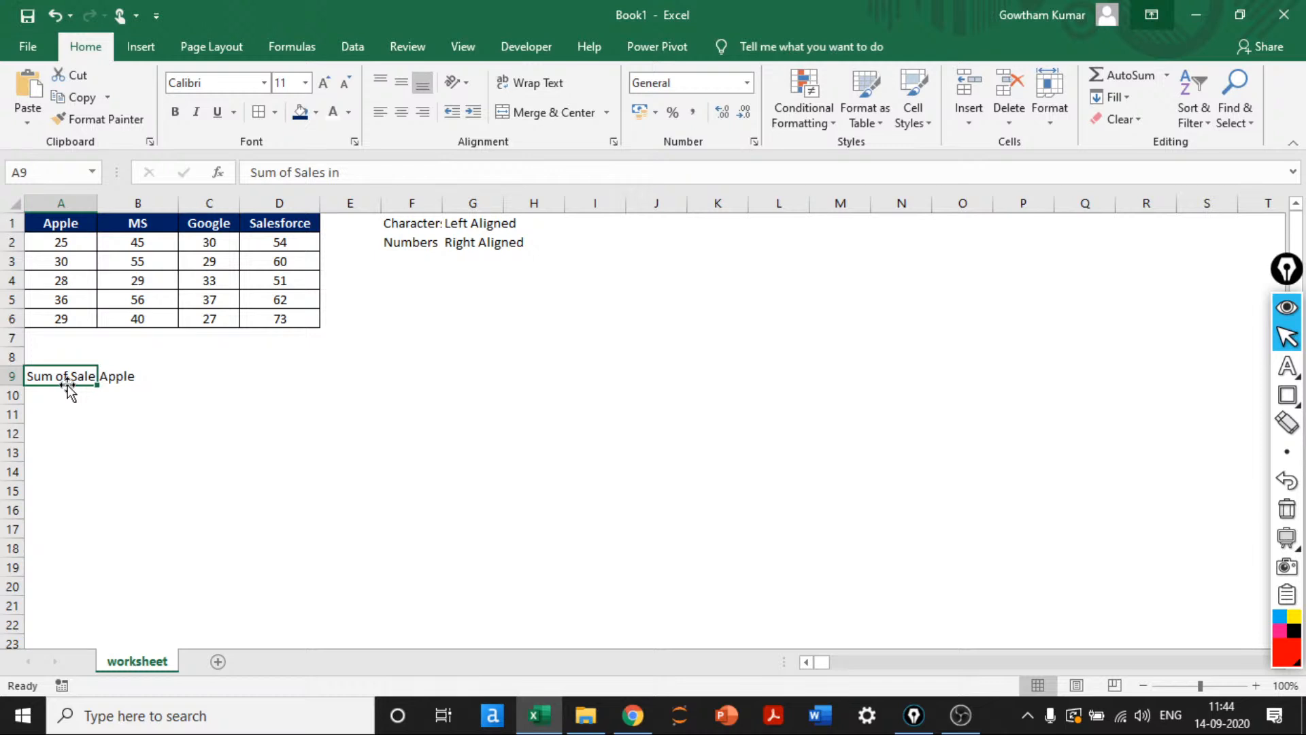
key("Left")
key("Left")
key("Left")
key("Right")
key("Right")
key("Right")
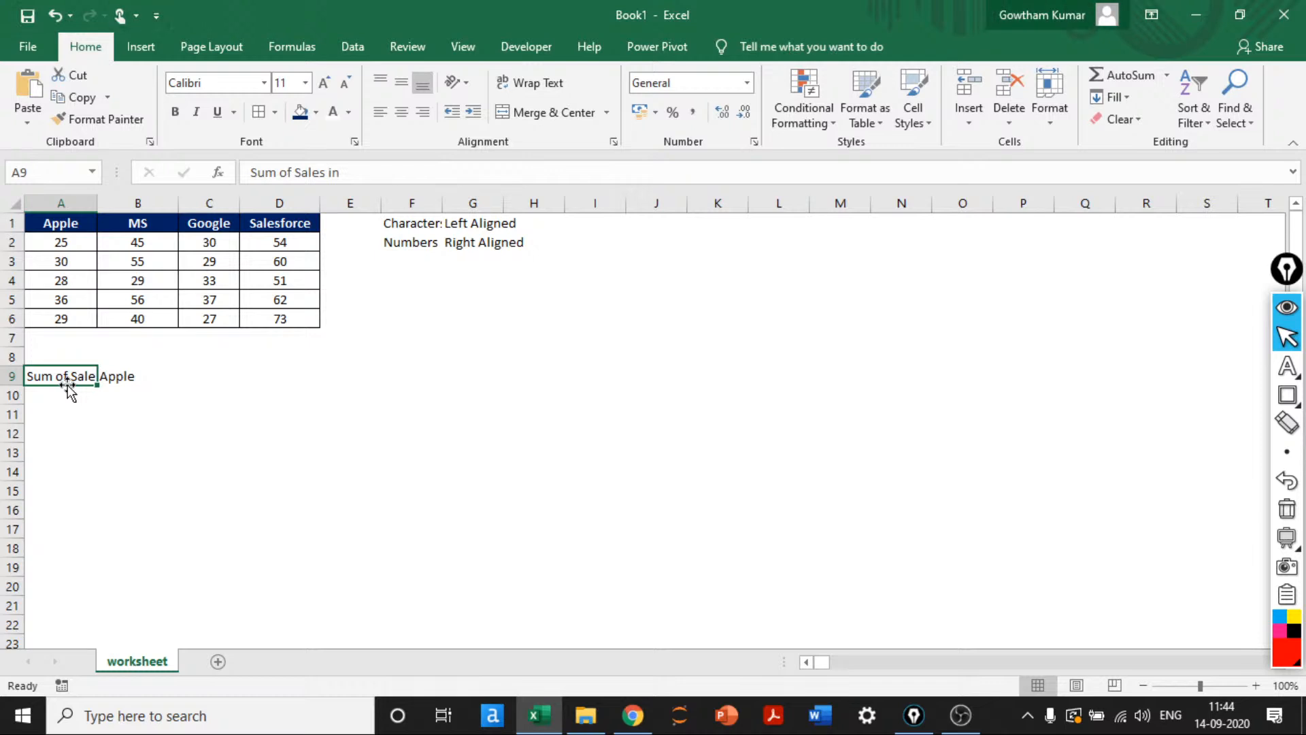
key("ctrl+shift+F1")
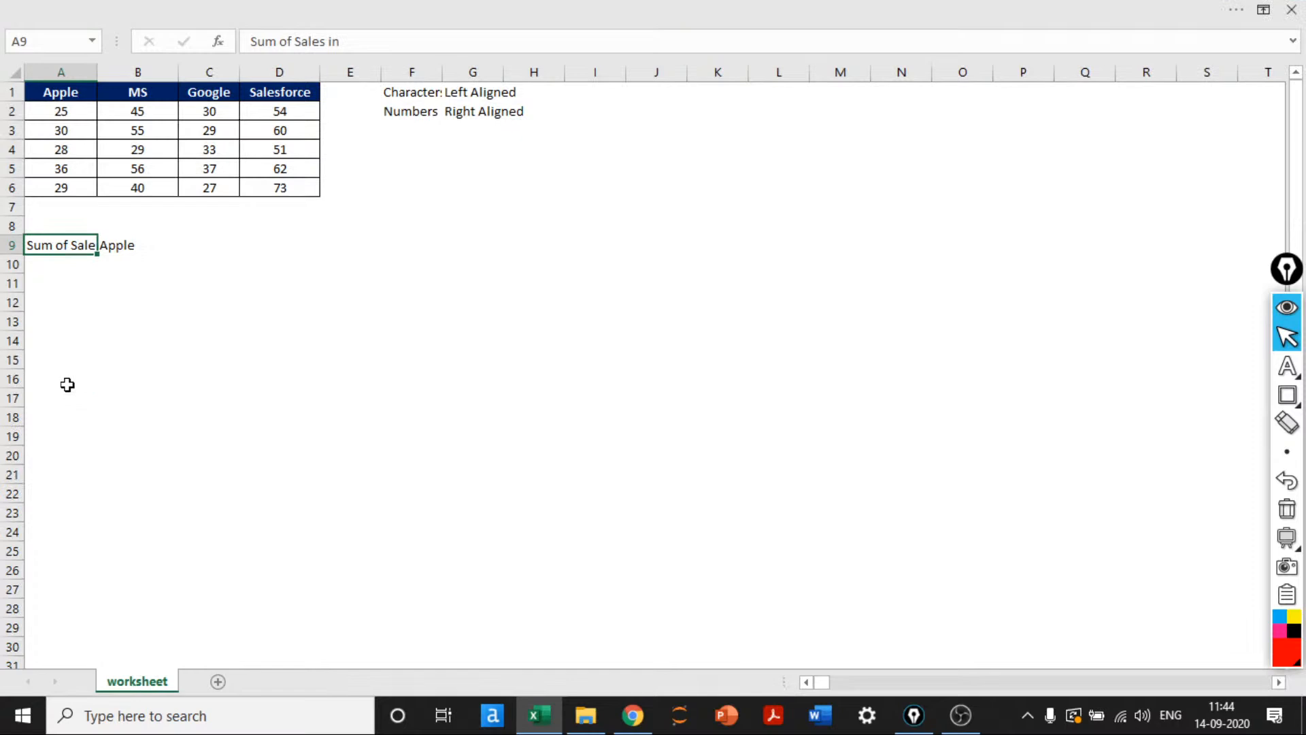
Change the label in cell A9 to "Total Sales in"
key("Up")
key("Down")
key("F2")
key("ctrl+shift+Left")
key("BackSpace")
key("BackSpace")
key("BackSpace")
key("BackSpace")
key("BackSpace")
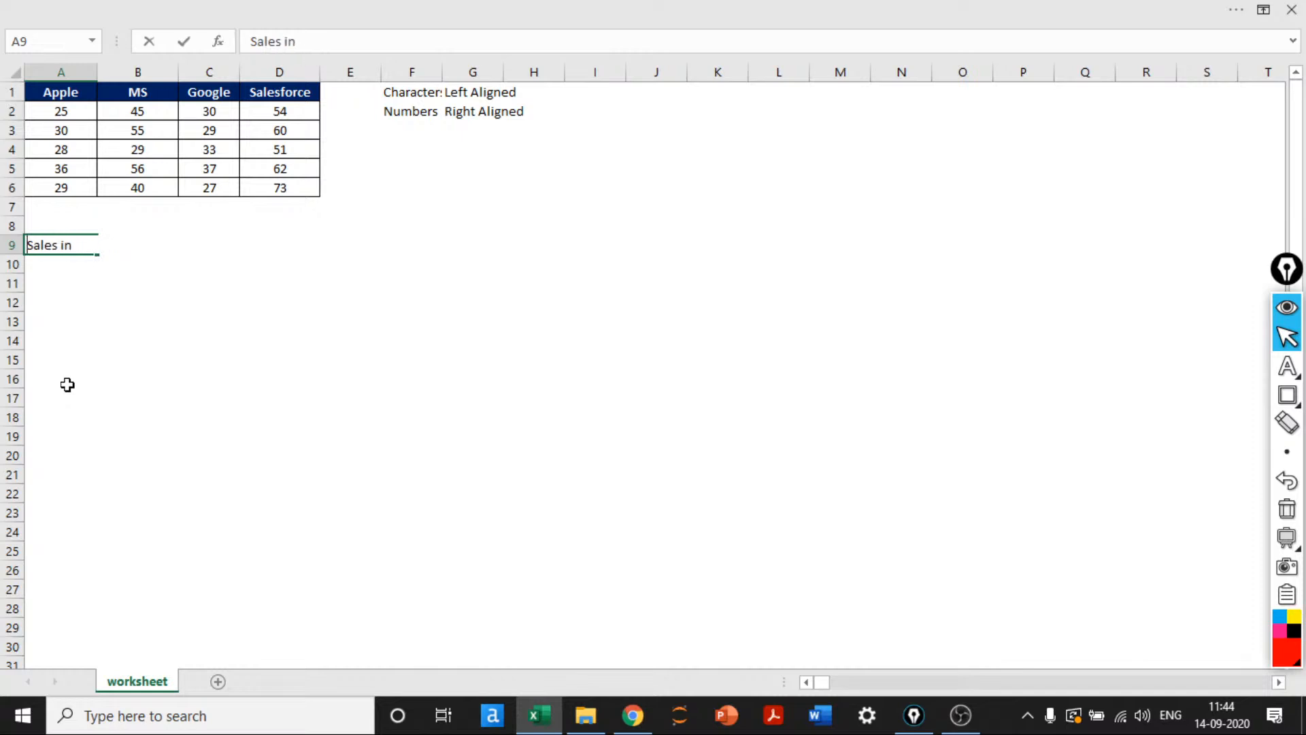
type("Tottal")
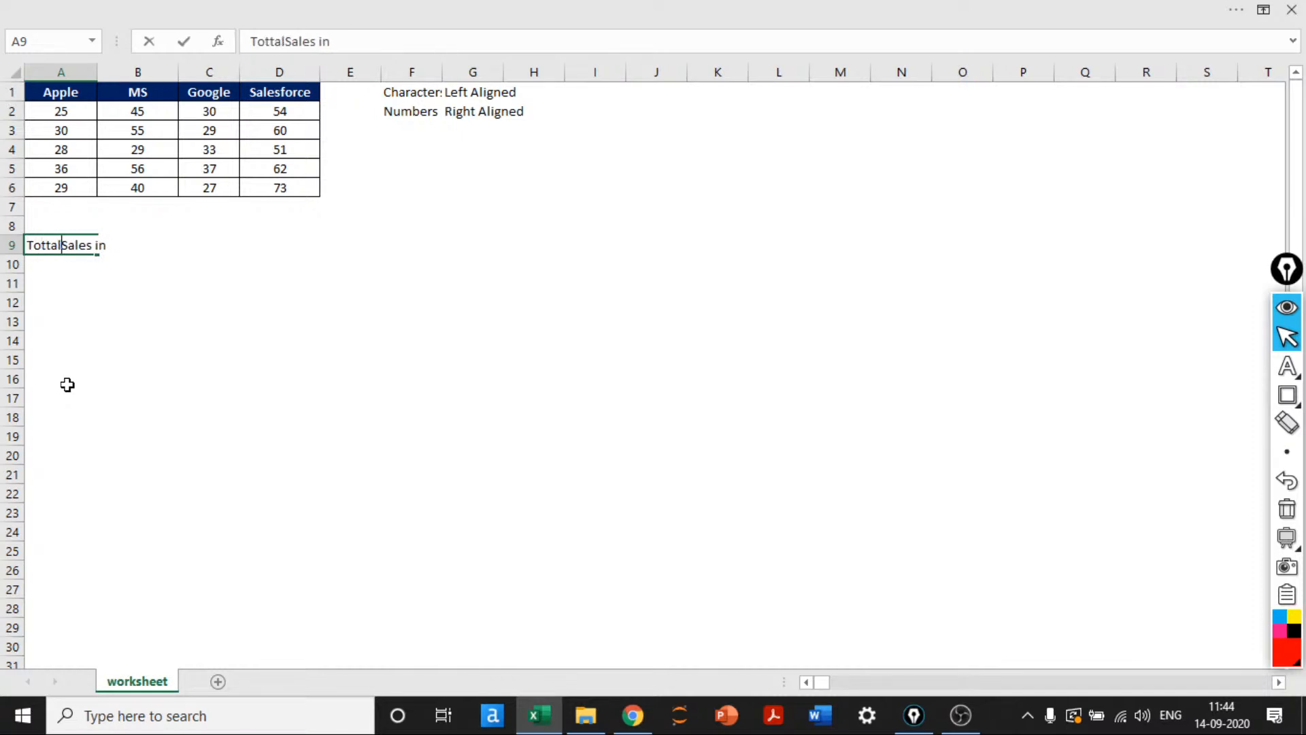
key("BackSpace")
key("BackSpace")
key("BackSpace")
key("BackSpace")
type("al")
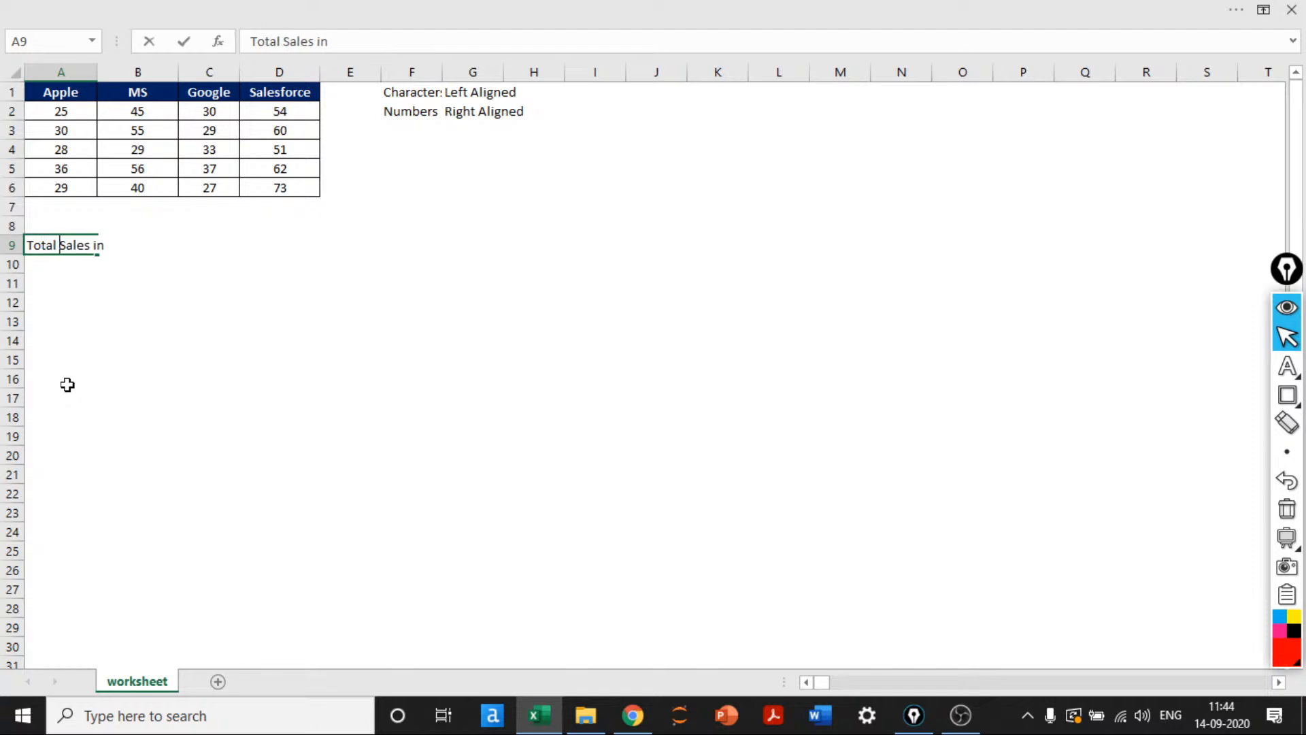
key("Return")
AutoFit the width of column A to the label in cell A9
key("Up")
key("alt+h")
key("o")
key("i")
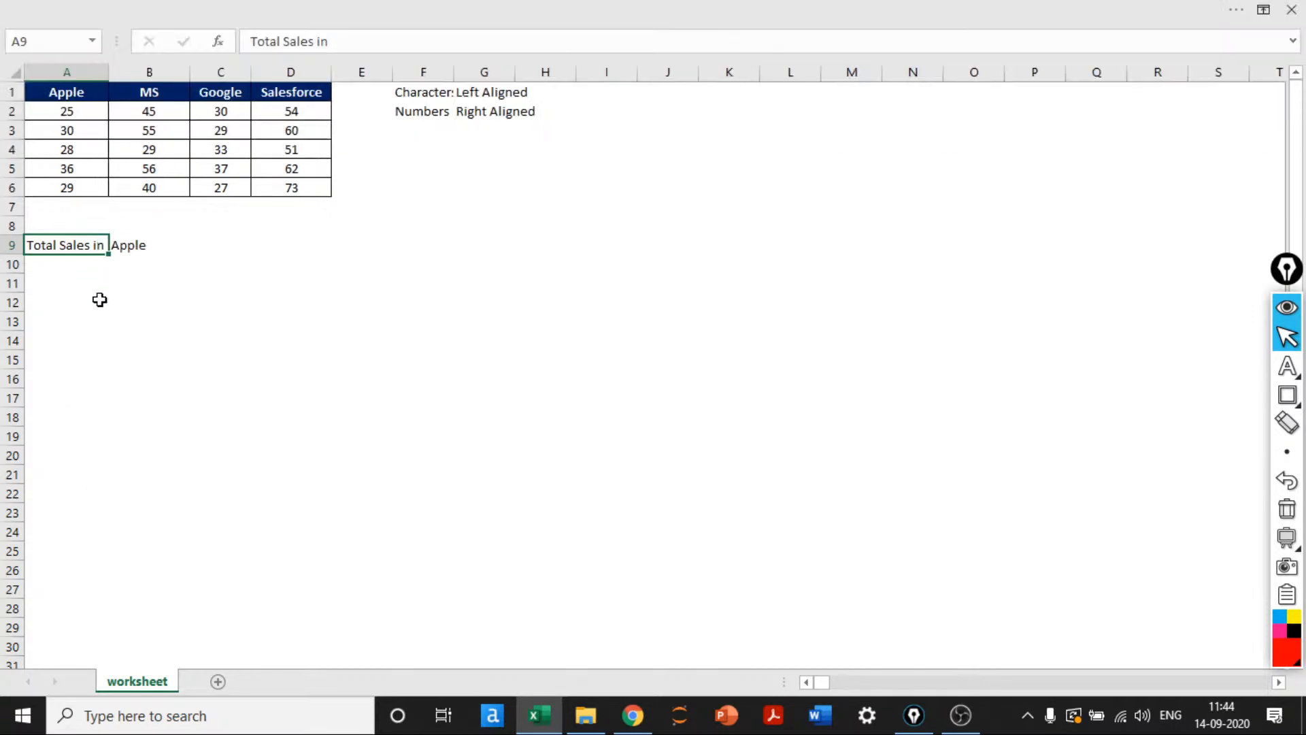
Bring back the full ribbon and select the company drop-down cell B9
left_click(346, 8)
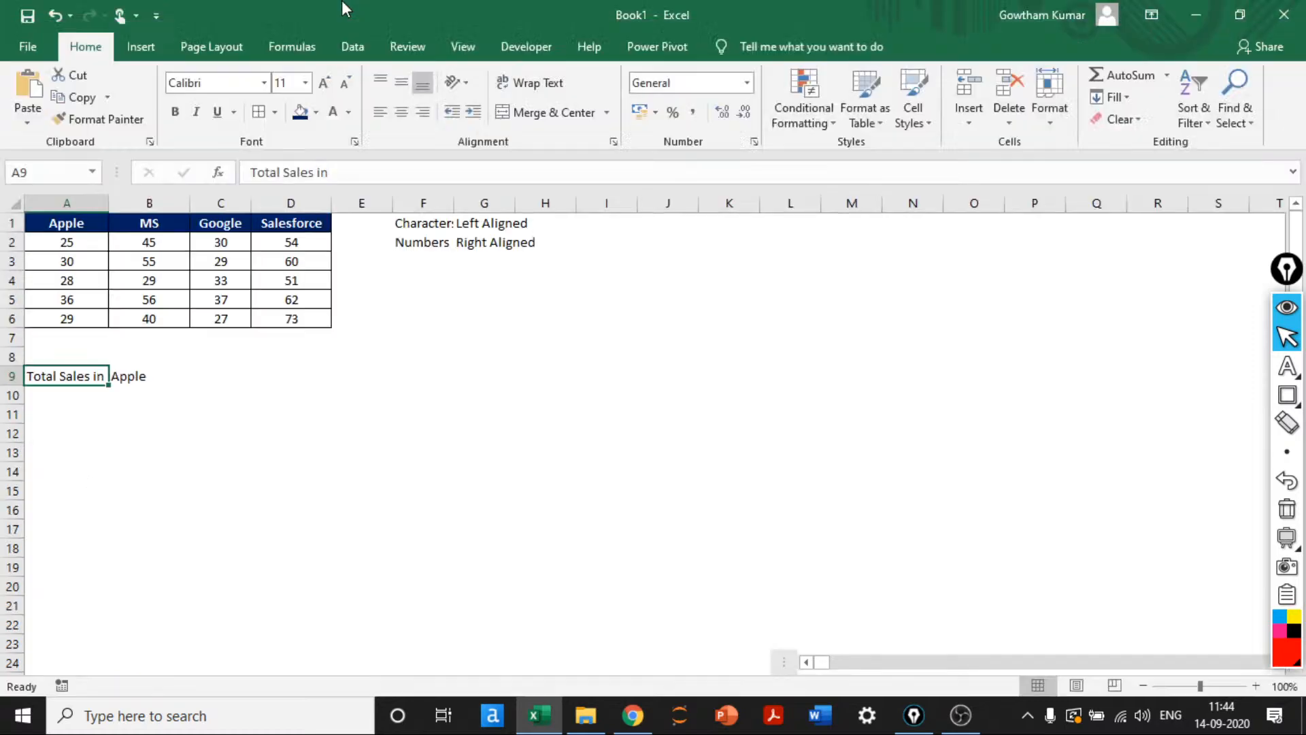
left_click(151, 360)
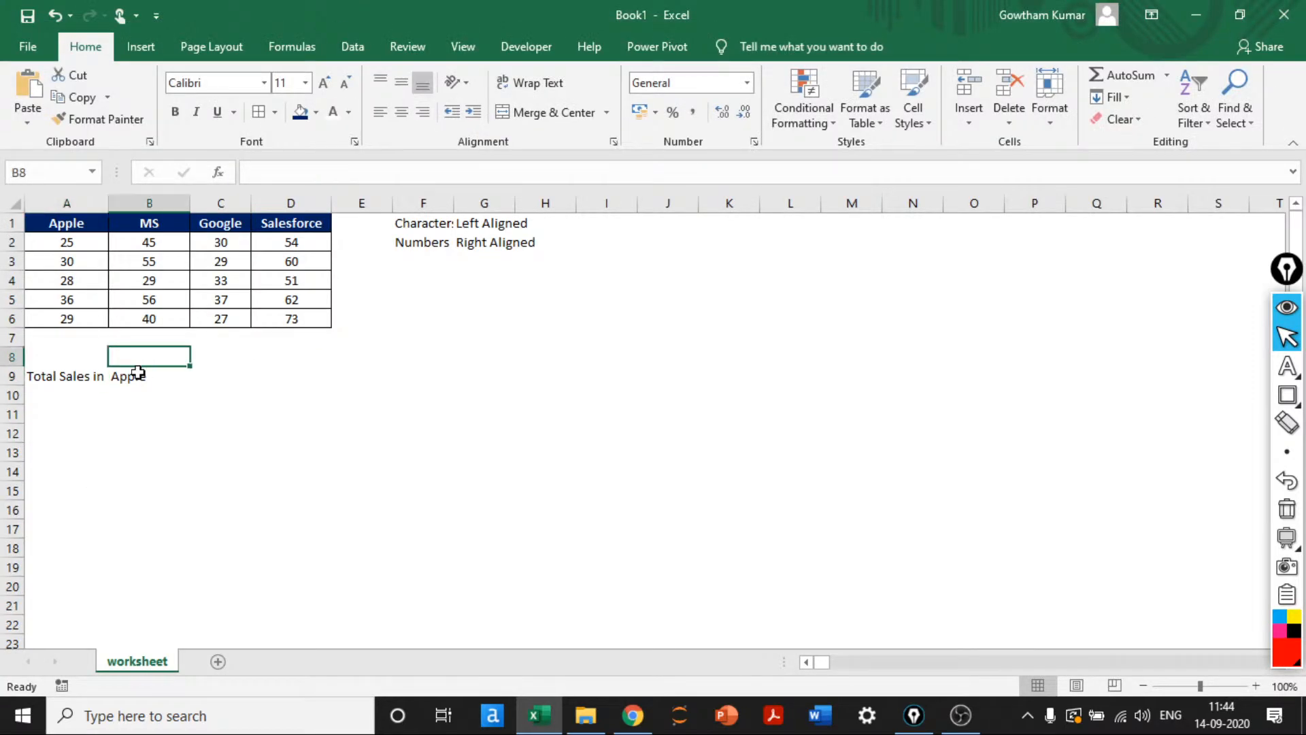
left_click(136, 376)
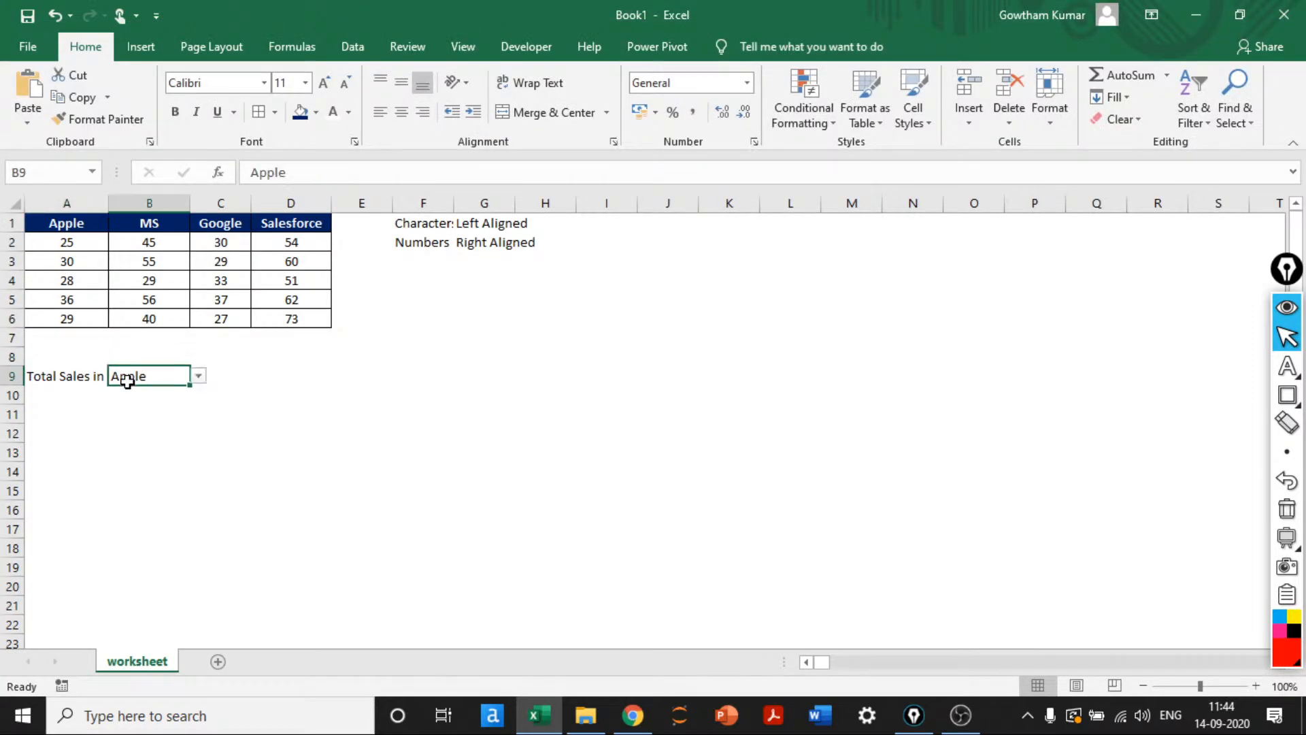
Copy the header formatting of cell A1 to the company drop-down cell B9 with Format Painter
left_click(73, 221)
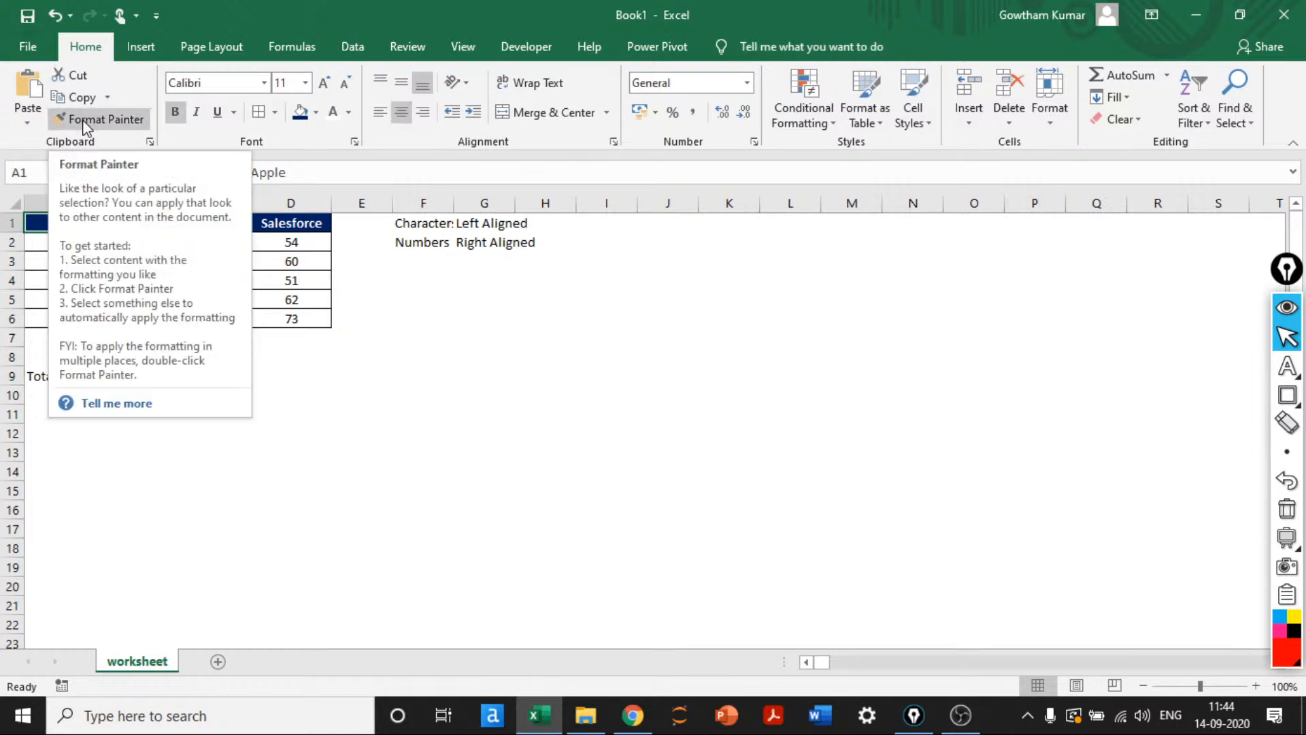
left_click(289, 443)
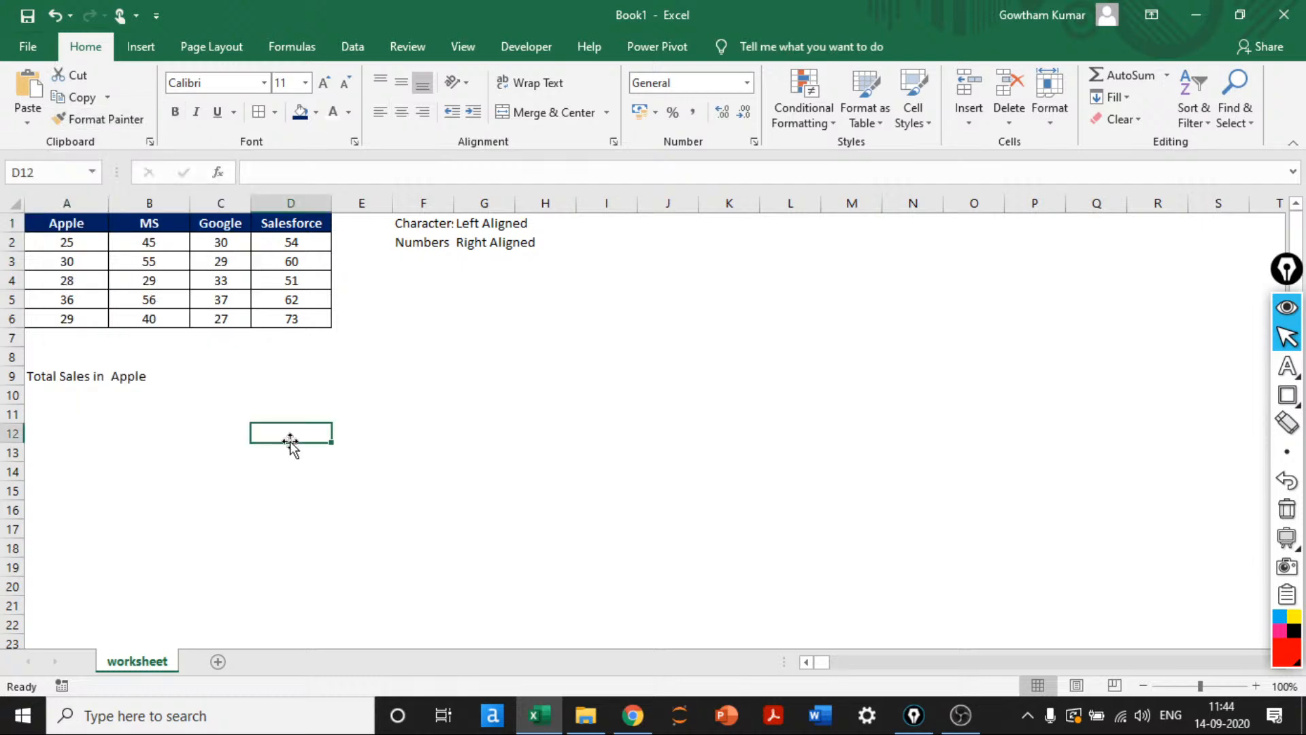
left_click(117, 381)
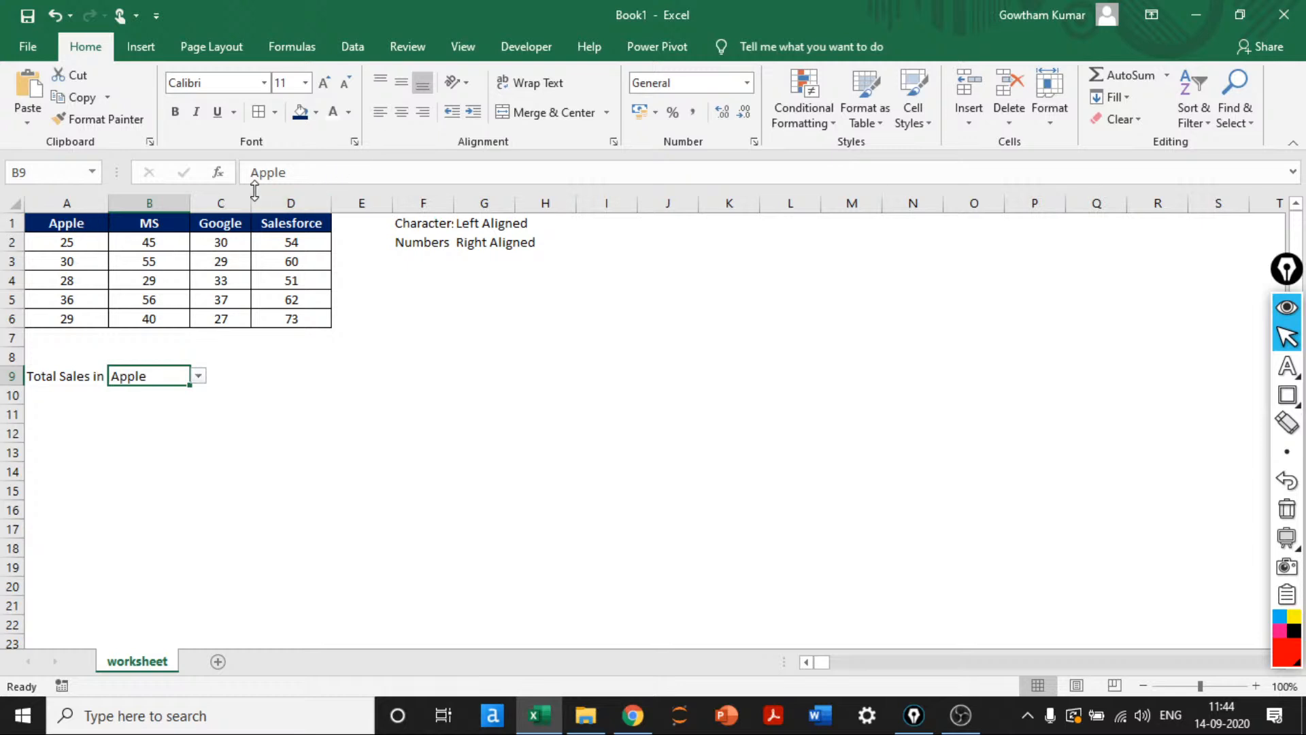
left_click(81, 224)
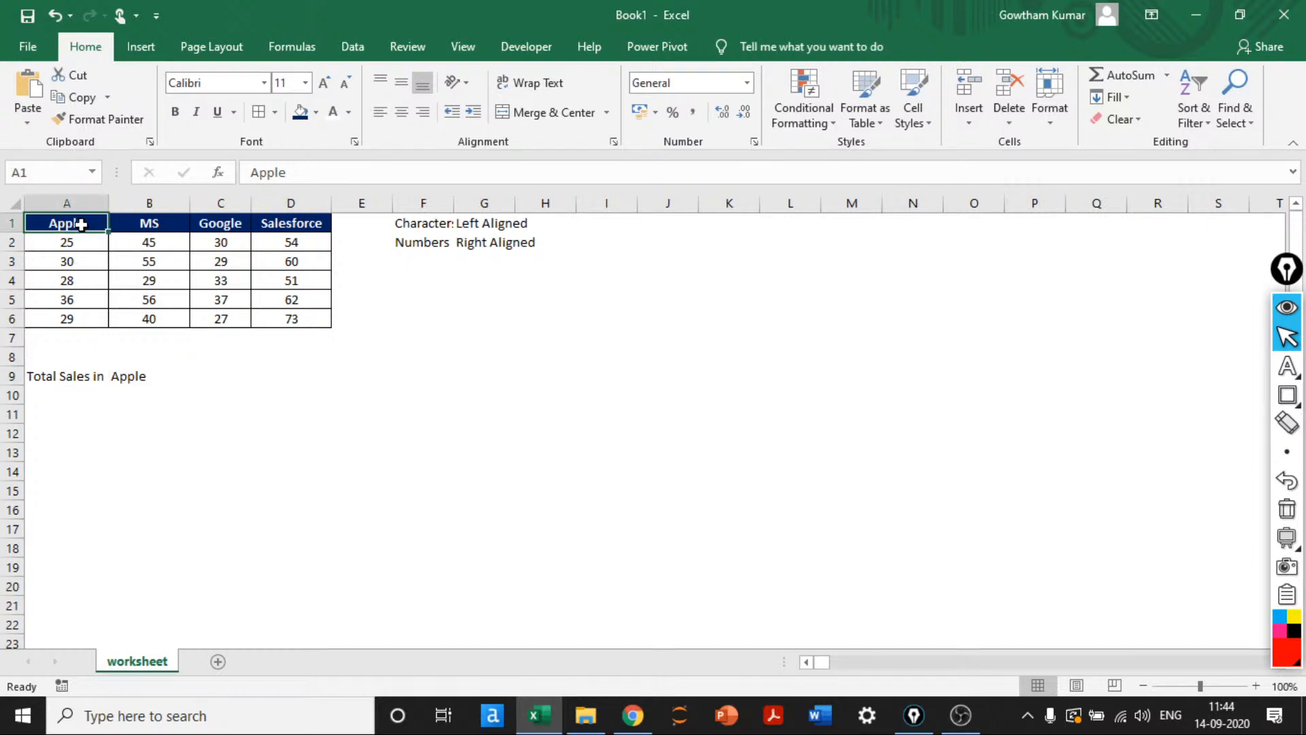
left_click(70, 121)
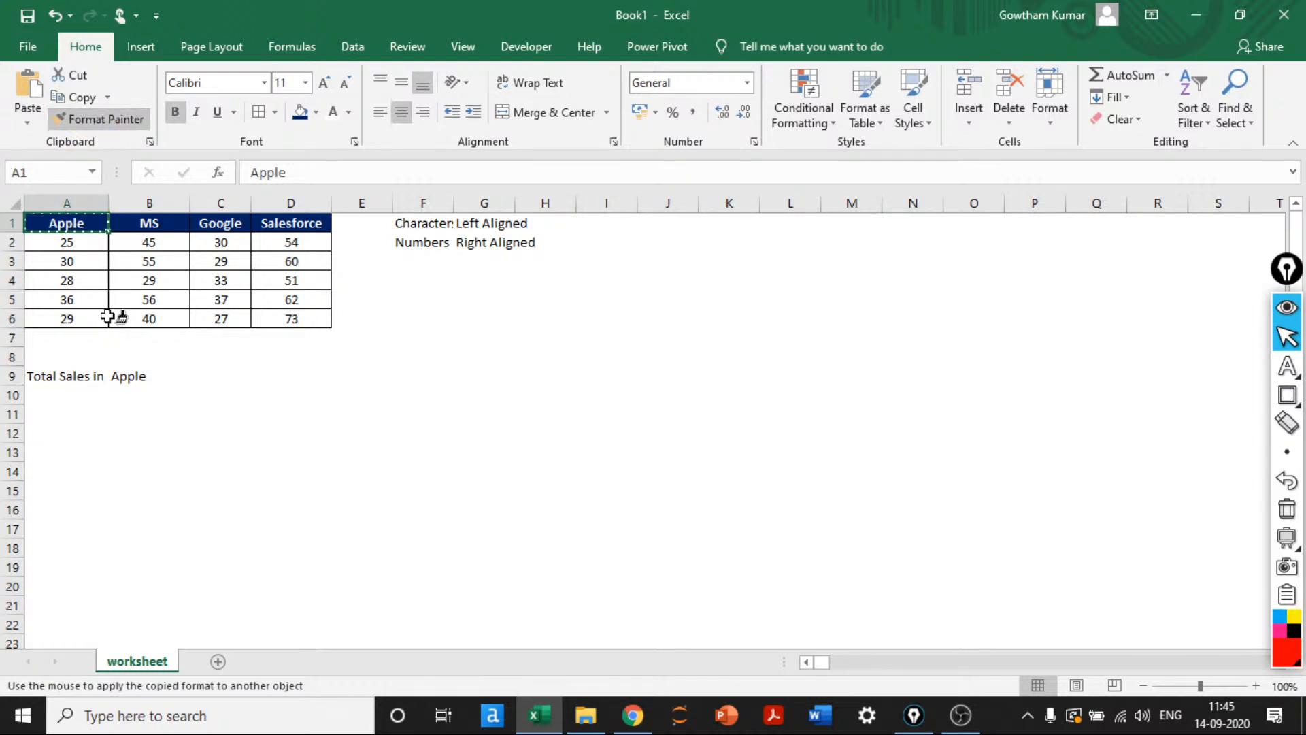
left_click(120, 375)
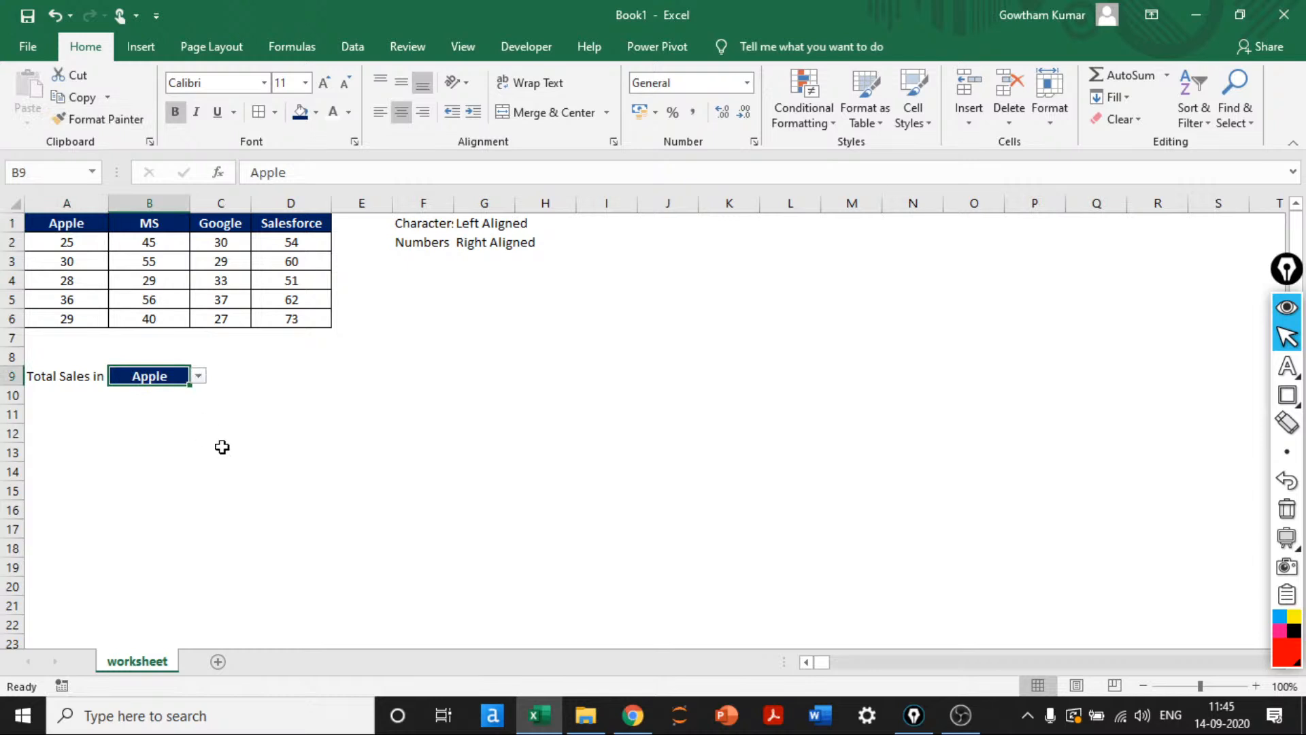
Test the drop-down list in cell B9 by choosing MS, Google and Salesforce in turn
left_click(197, 377)
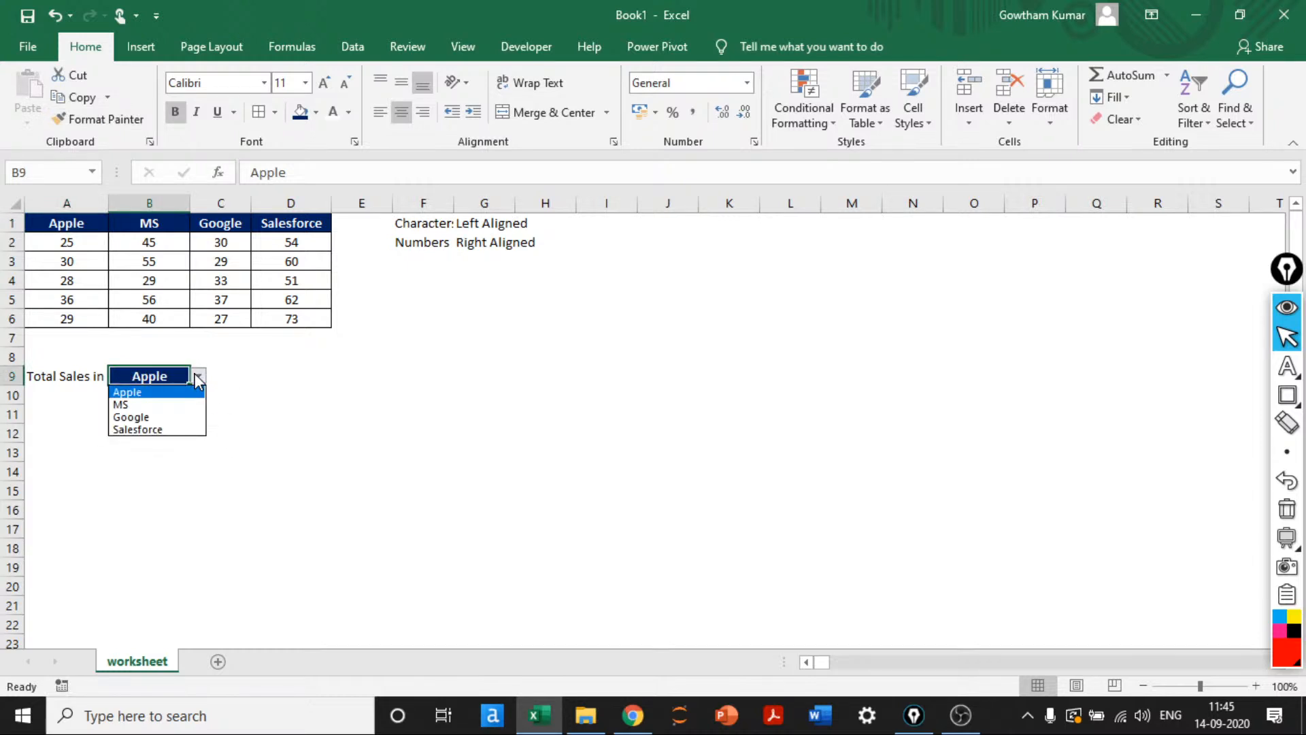
left_click(198, 378)
left_click(79, 240)
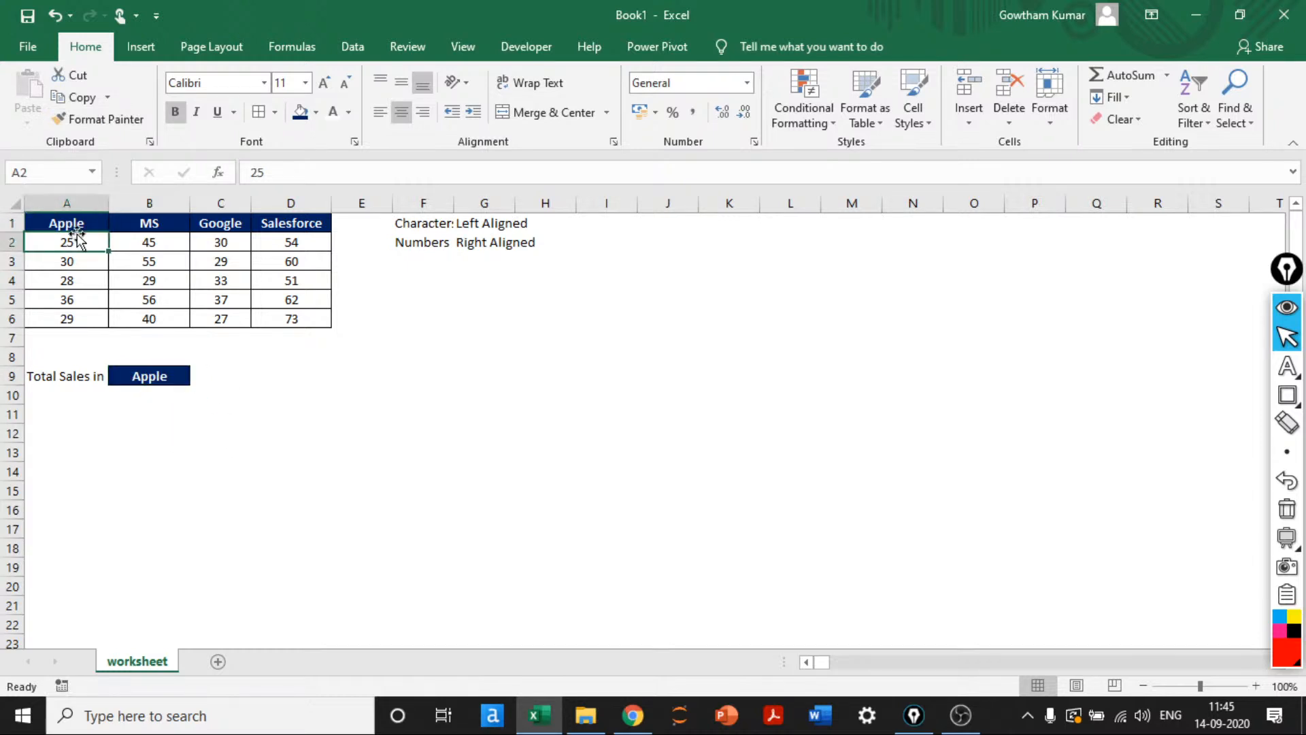
left_click(114, 228)
left_click(157, 377)
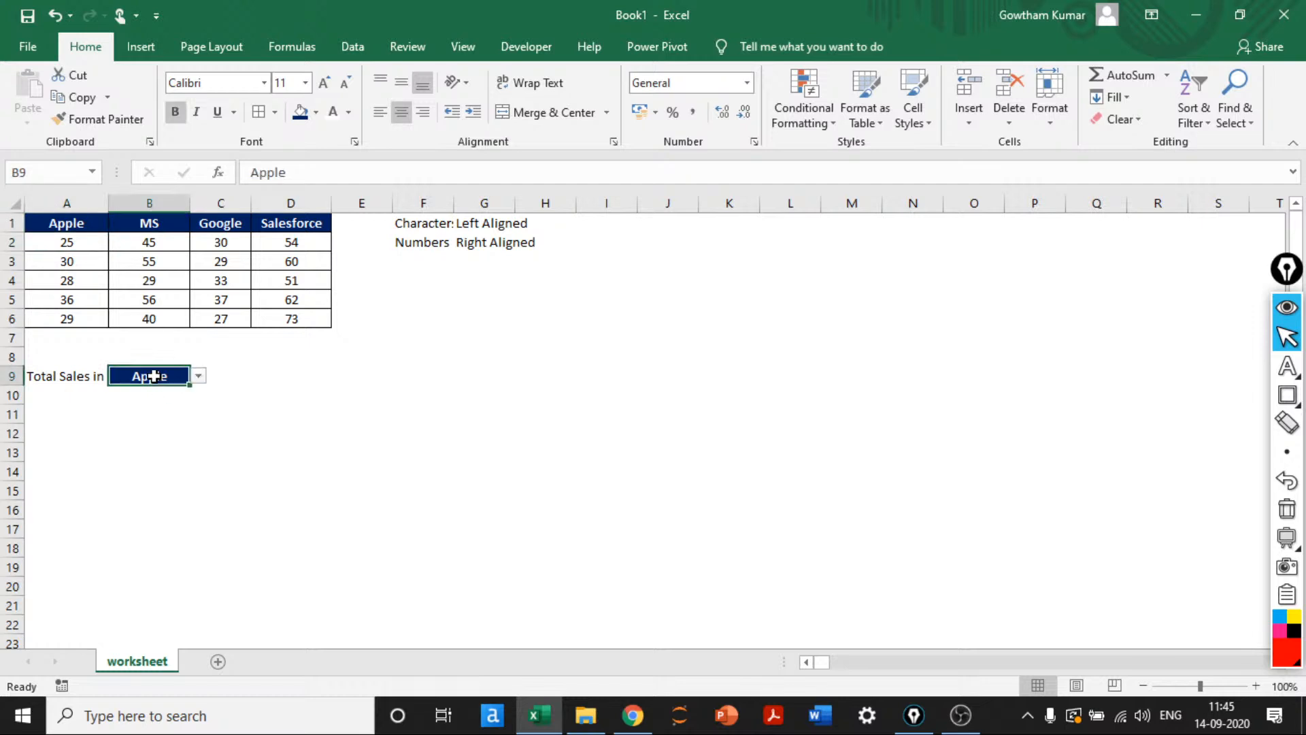
left_click(198, 379)
left_click(157, 404)
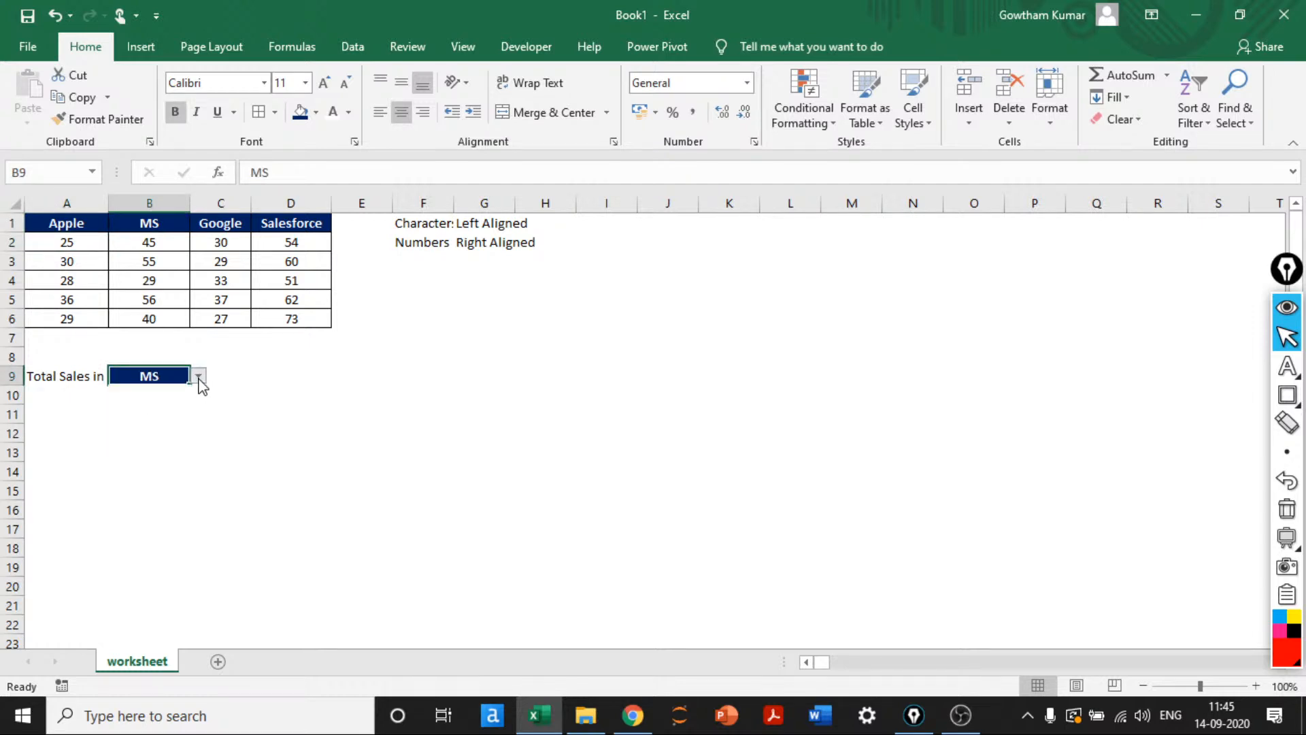
left_click(198, 379)
left_click(155, 417)
left_click(198, 375)
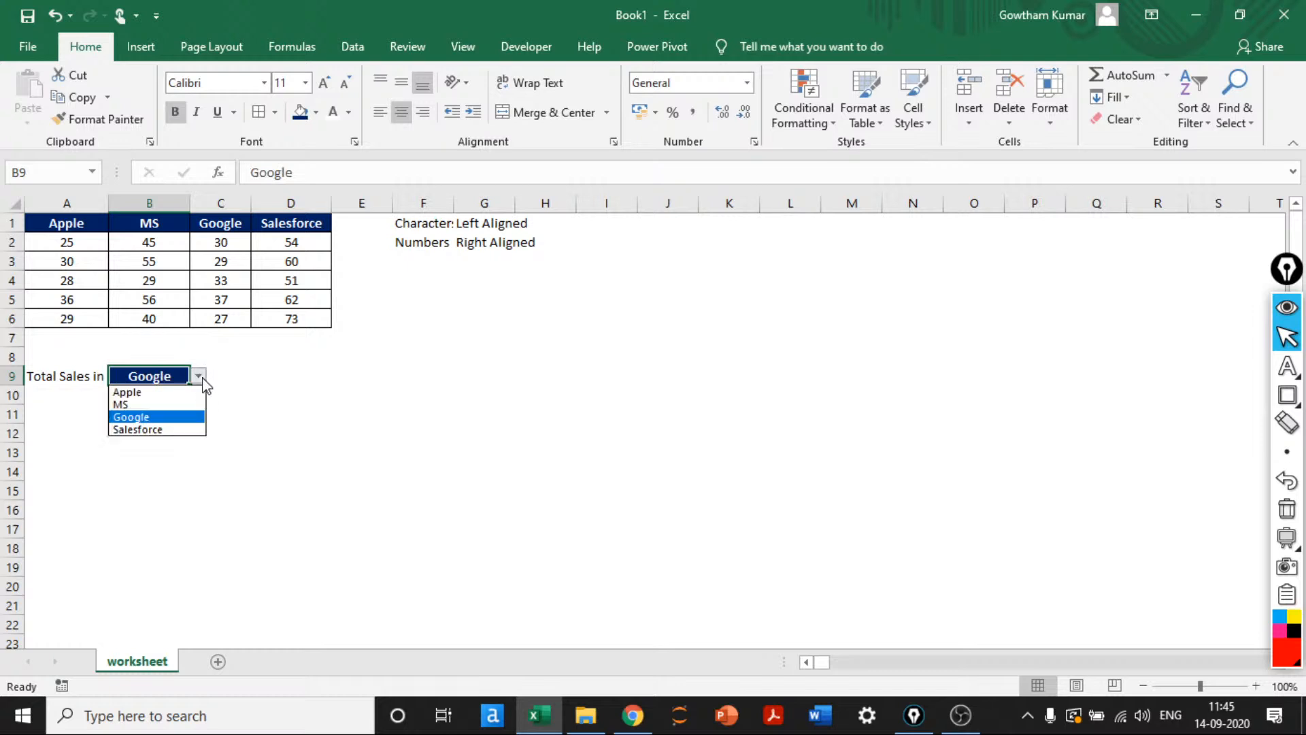
left_click(168, 429)
Copy the header formatting of cell A1 to the "Total Sales in" label in cell A9 with Format Painter
left_click(59, 379)
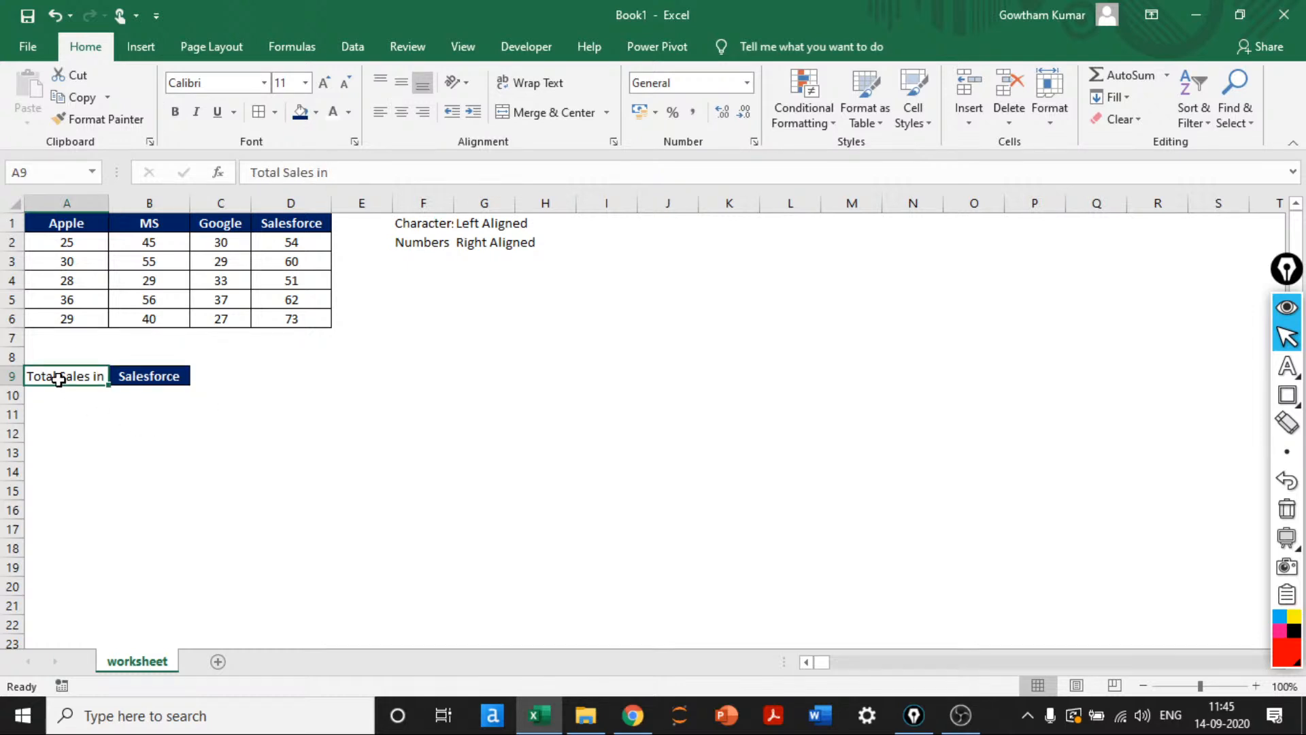
left_click(74, 224)
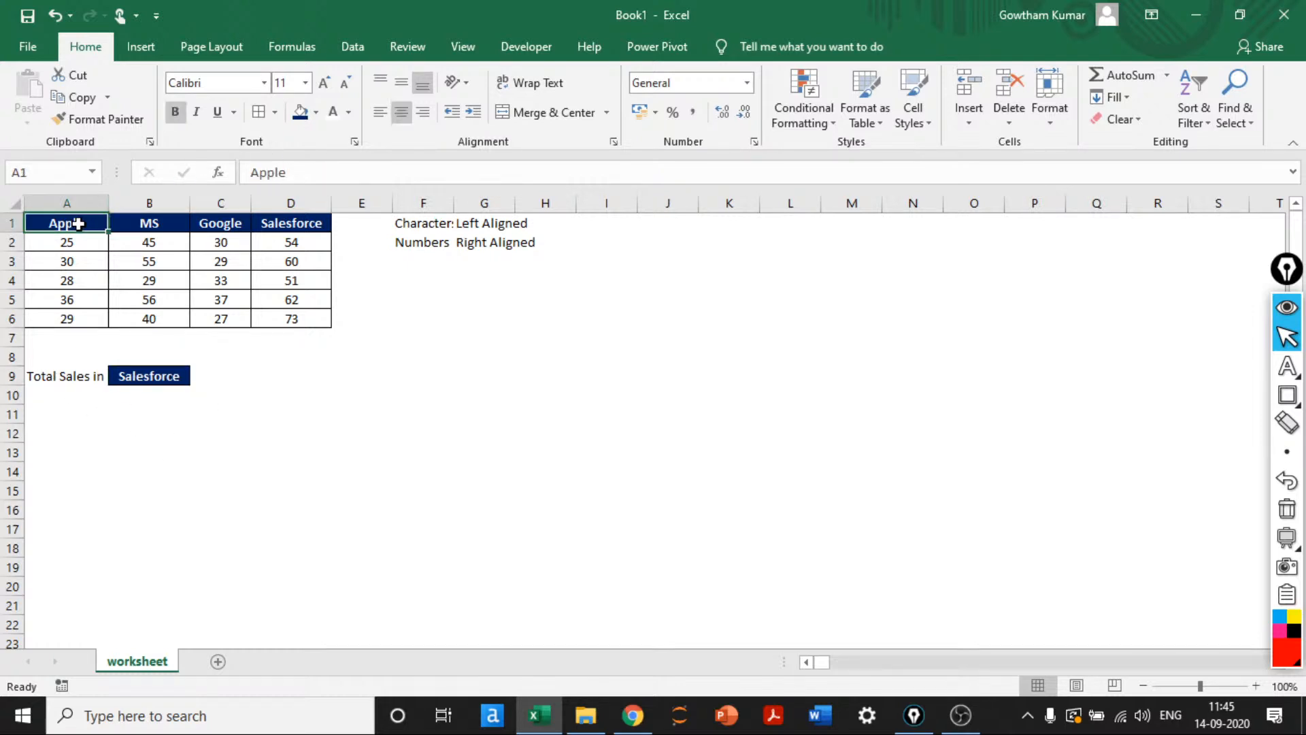
left_click(99, 119)
left_click(74, 376)
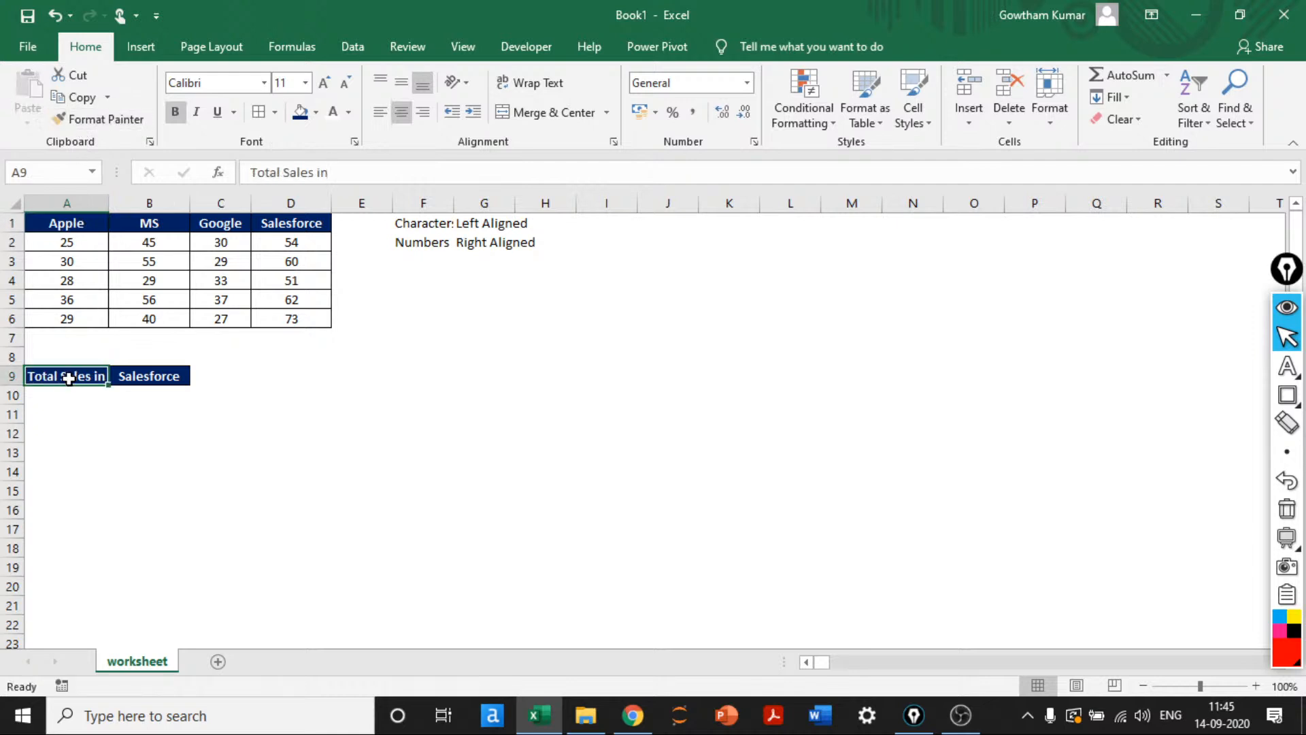
left_click(229, 417)
left_click(84, 374)
Choose Apple from the company drop-down list in cell B9
key("Right")
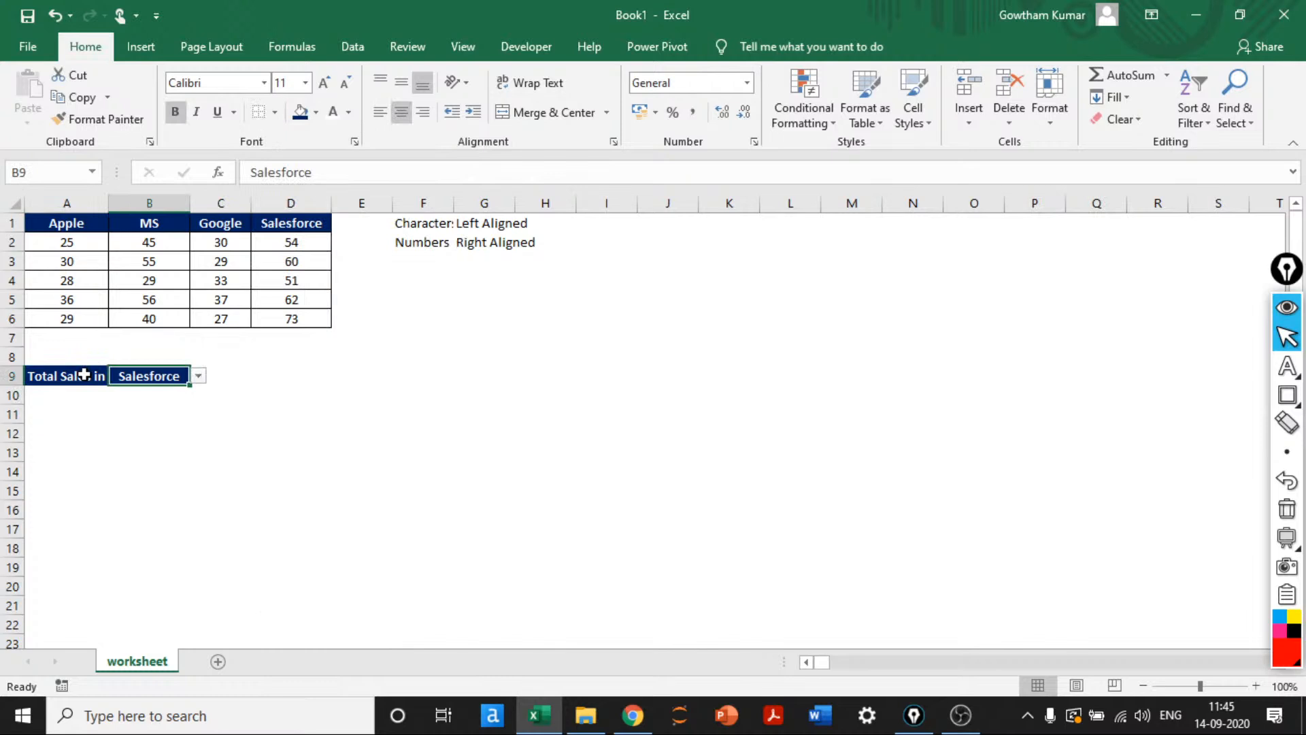
left_click(198, 376)
left_click(148, 392)
Apply Thick Outside Borders to the empty result cell C9
left_click(236, 375)
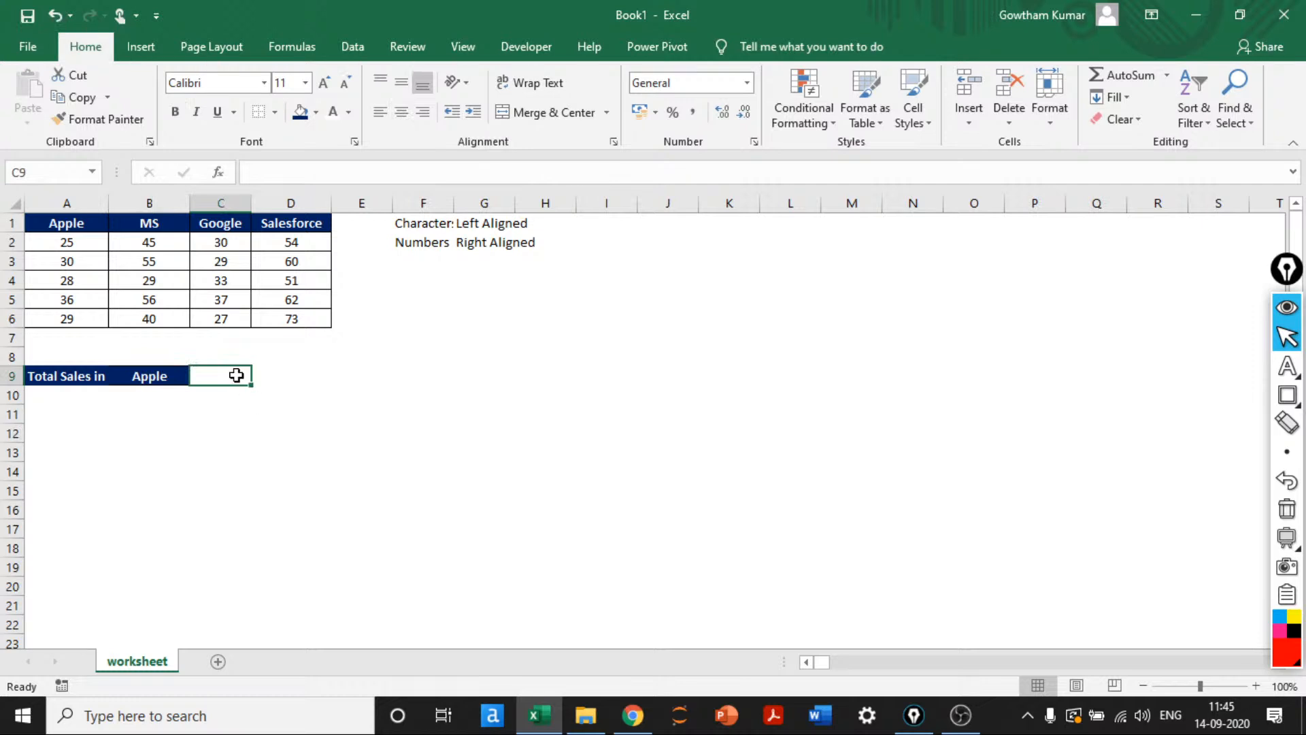
left_click(276, 111)
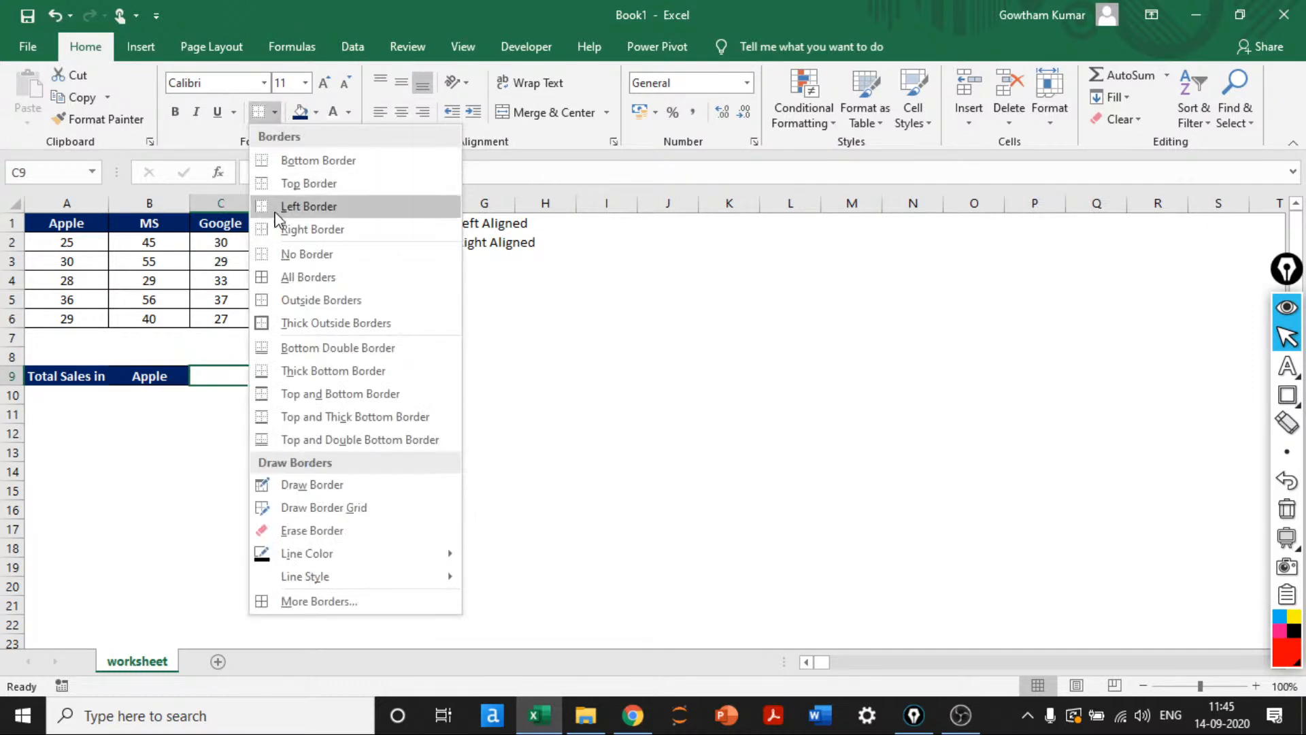
left_click(279, 322)
left_click(256, 510)
Start a SUMIF formula in cell C9
left_click(228, 374)
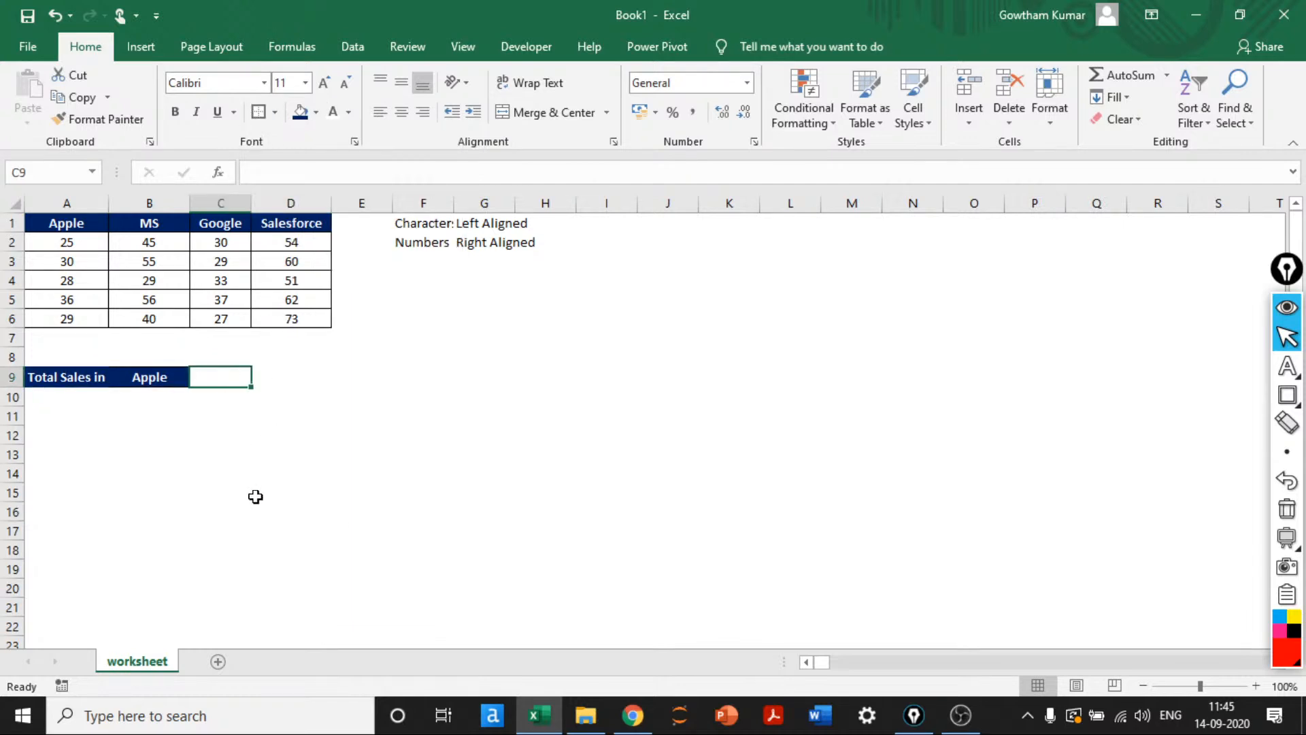
type("=sumif")
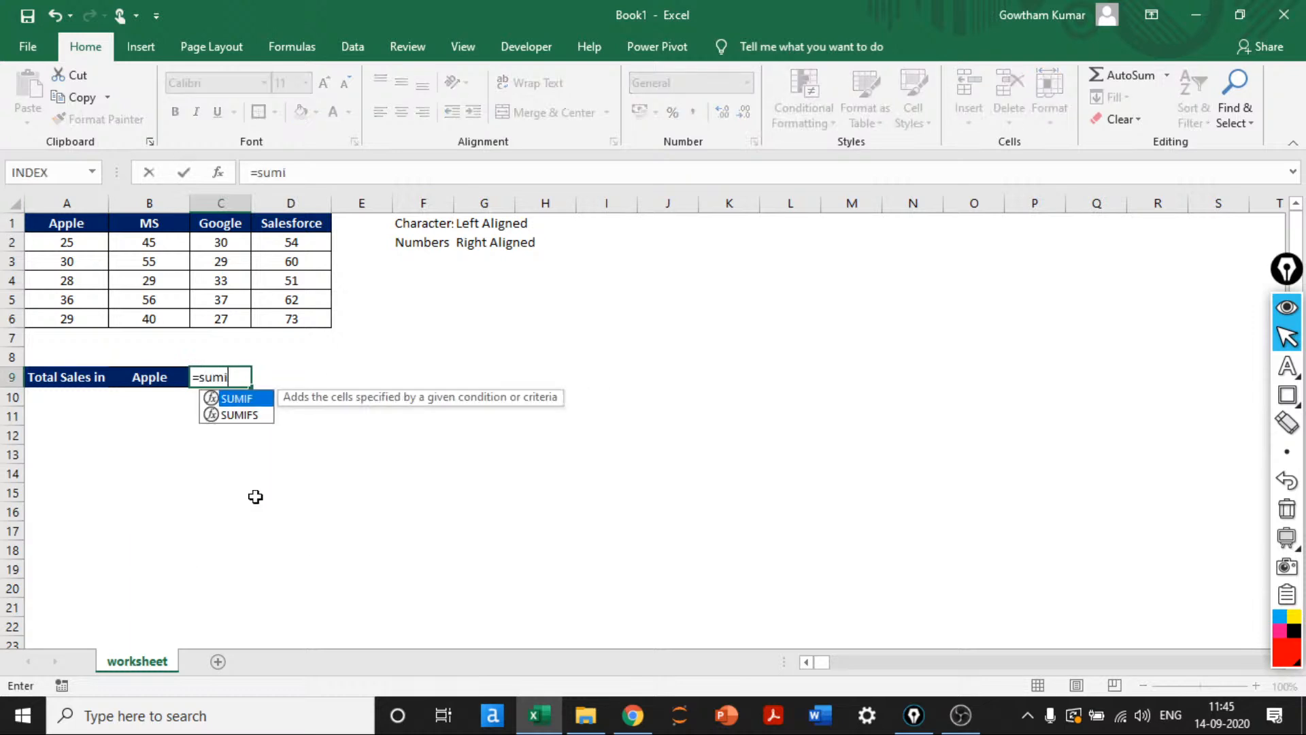
key("Tab")
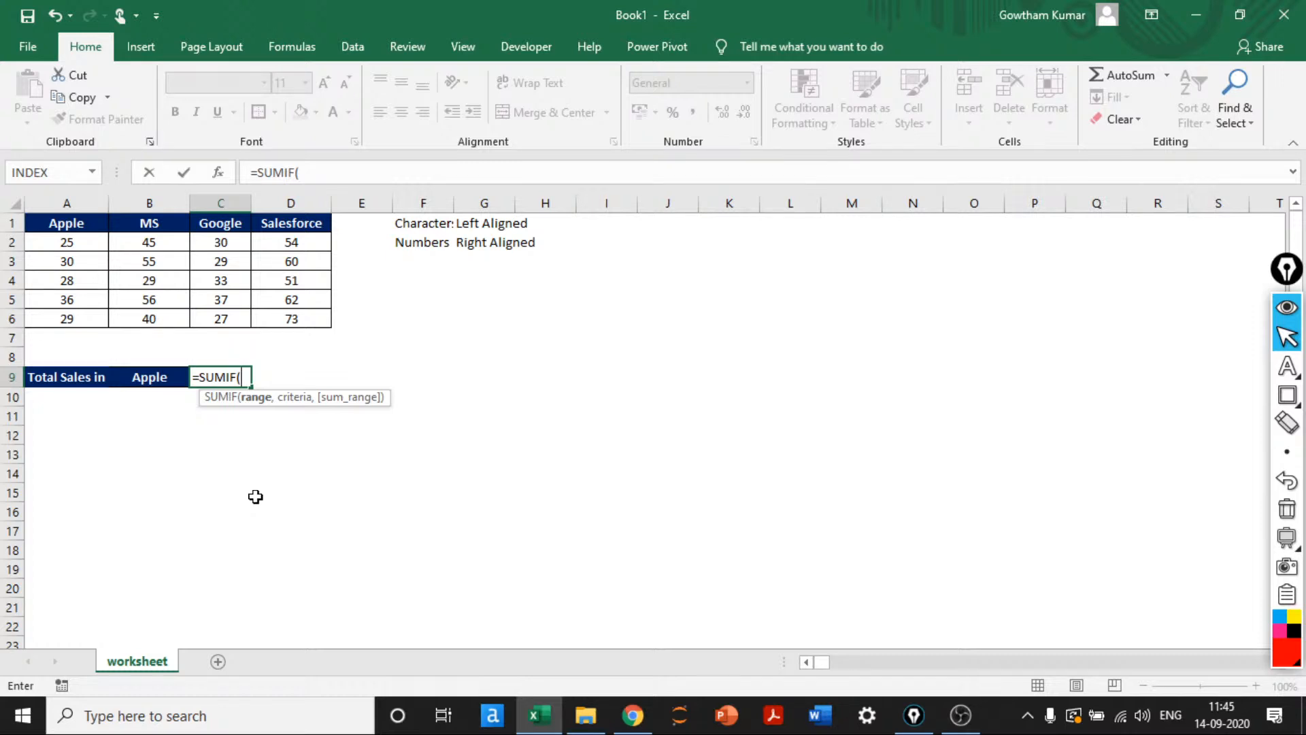
key("Left")
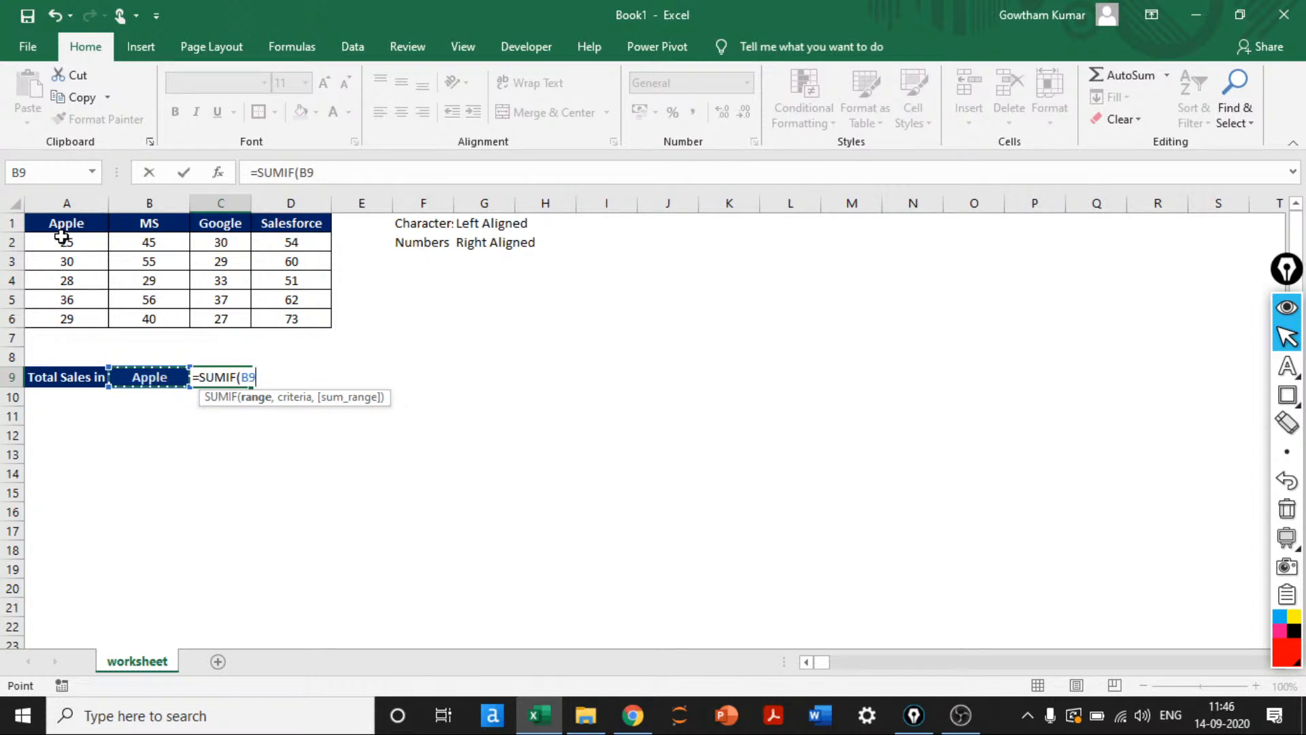
type(",")
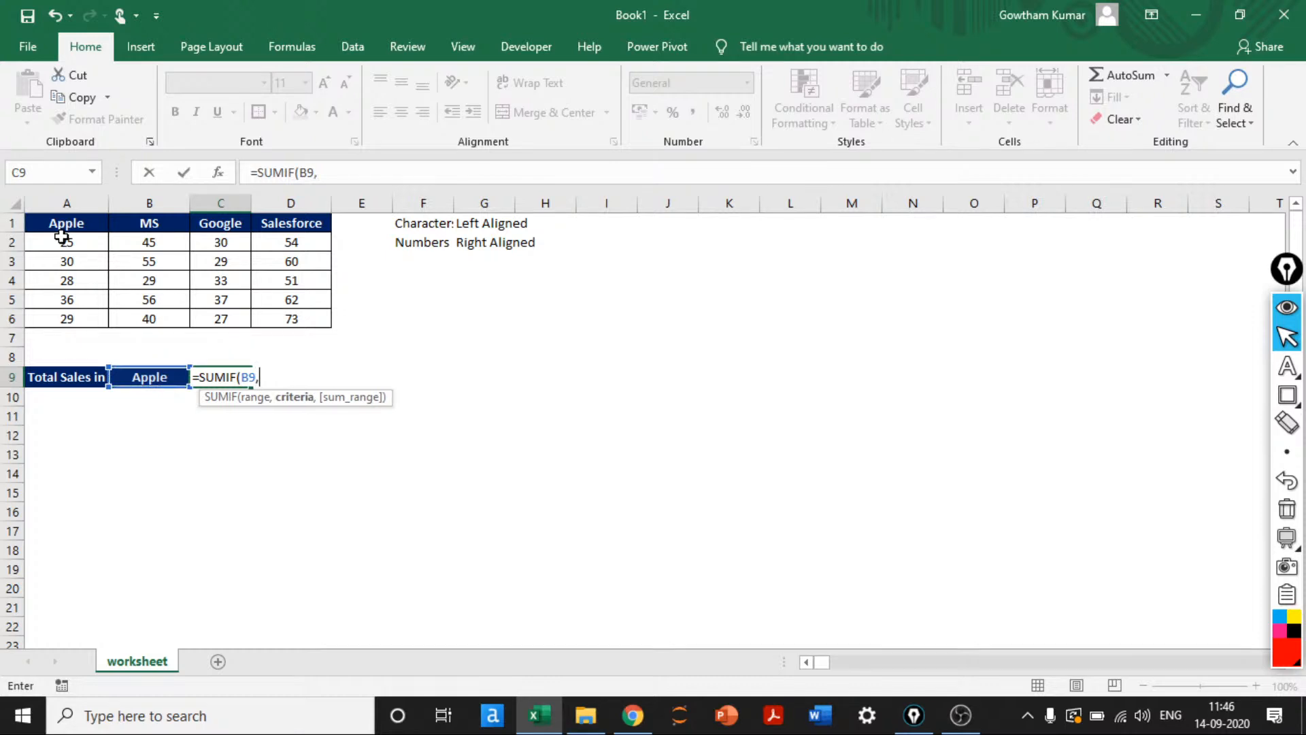
key("BackSpace")
key("BackSpace")
key("BackSpace")
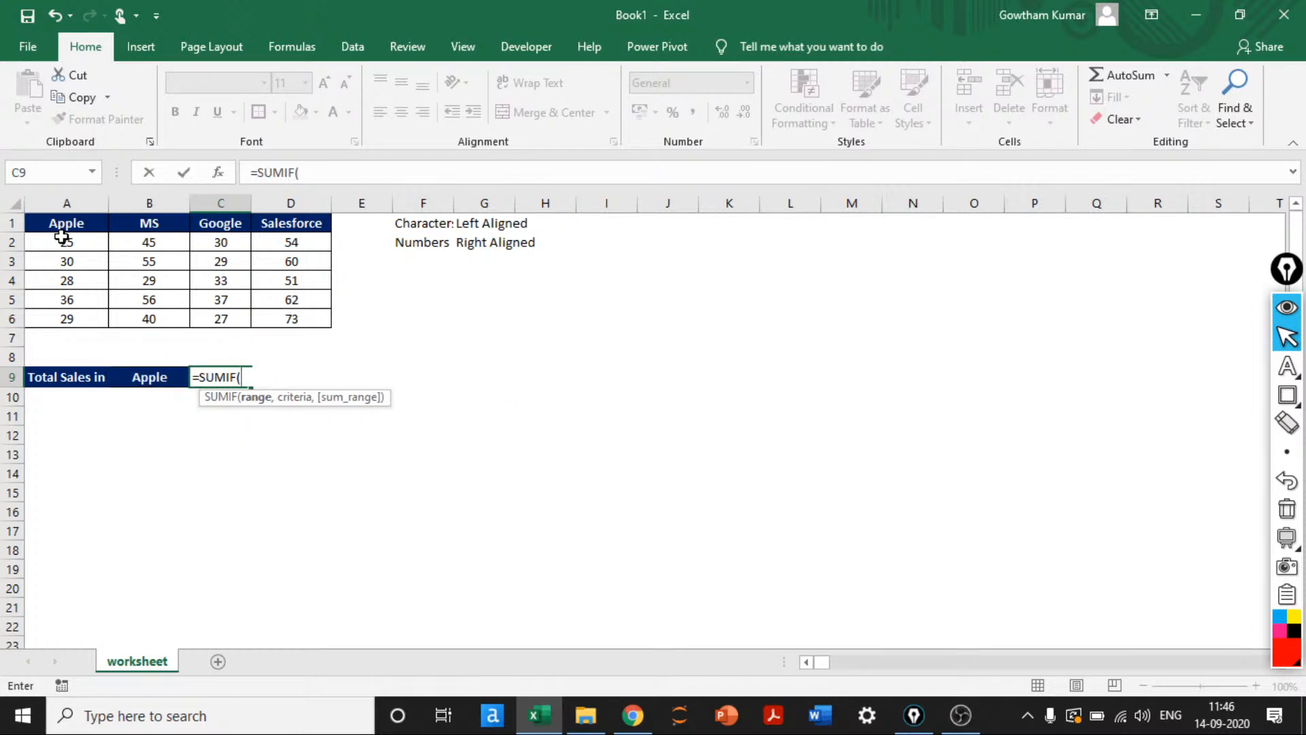
Try to total the chosen company's sales in cell C9 with =SUMIF(A1:D6,B9,A2:D6), and clear the cell
left_click_drag(59, 222, 271, 315)
type(",")
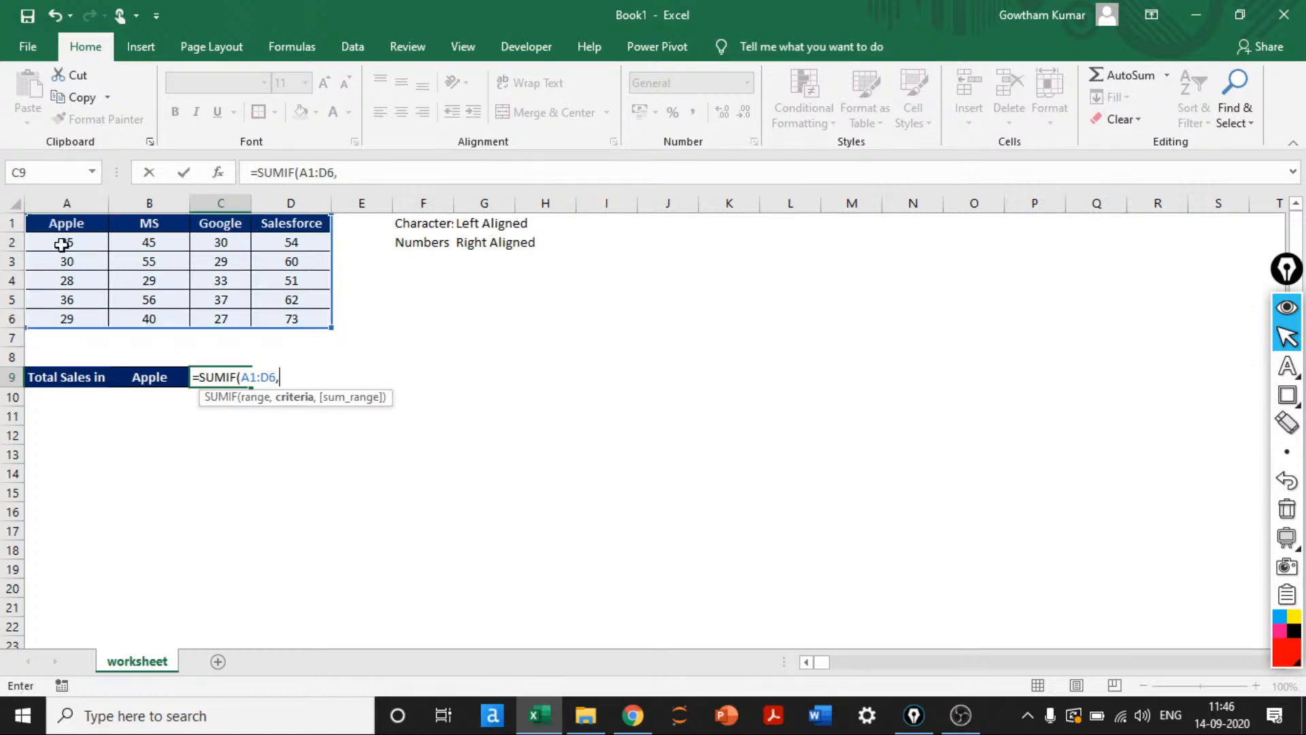
left_click(153, 375)
type(",")
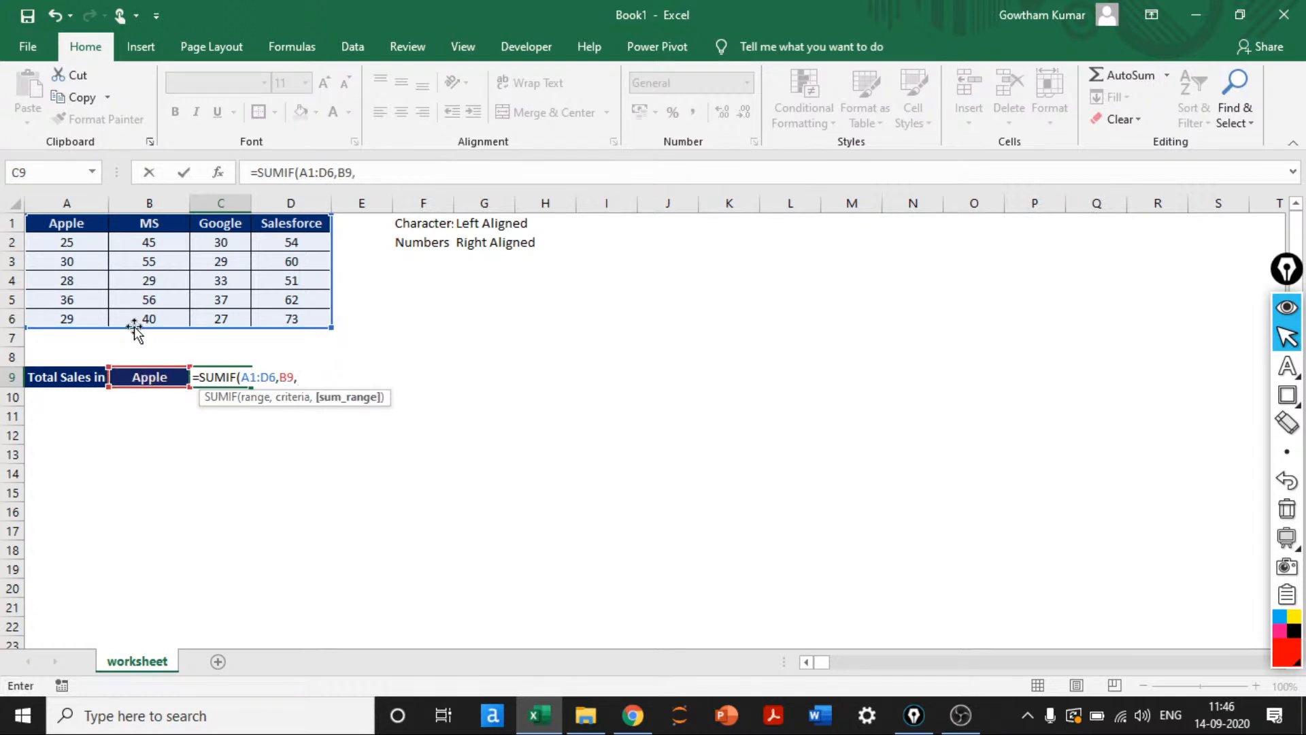
left_click(75, 239)
left_click_drag(75, 240, 328, 317)
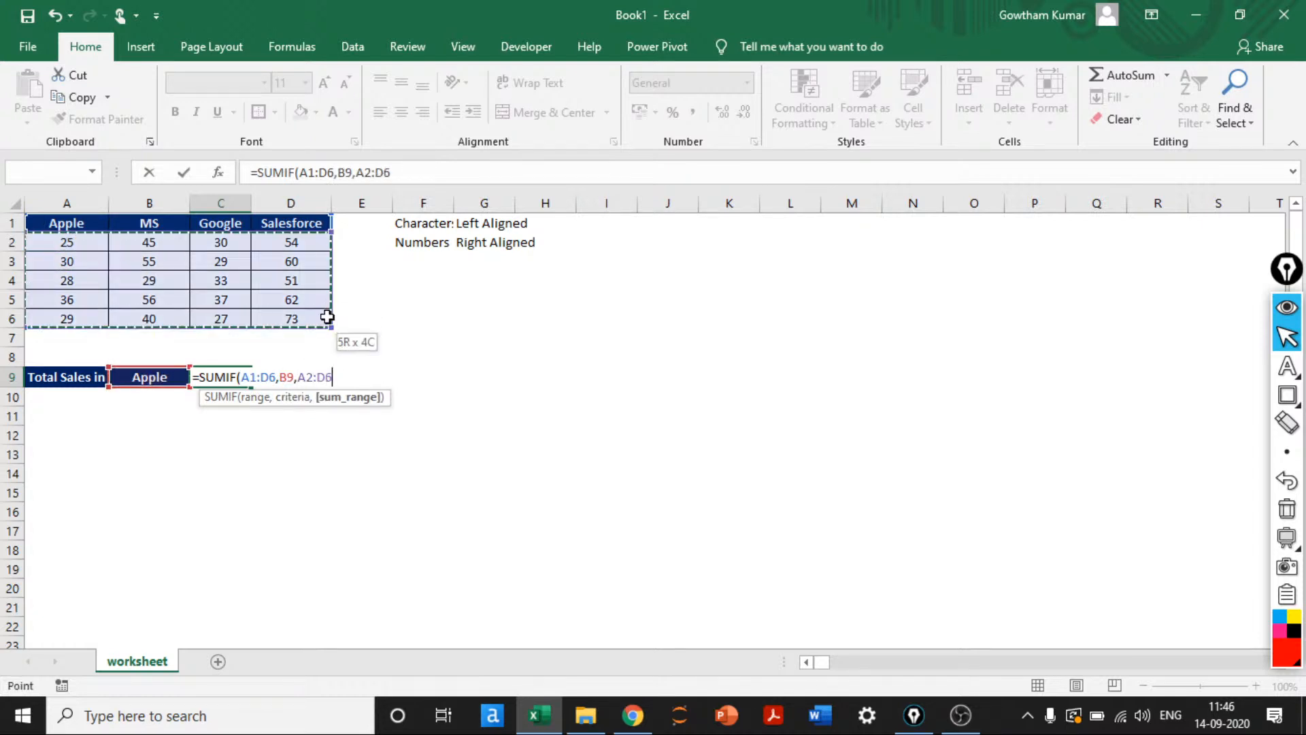
key("Return")
key("Up")
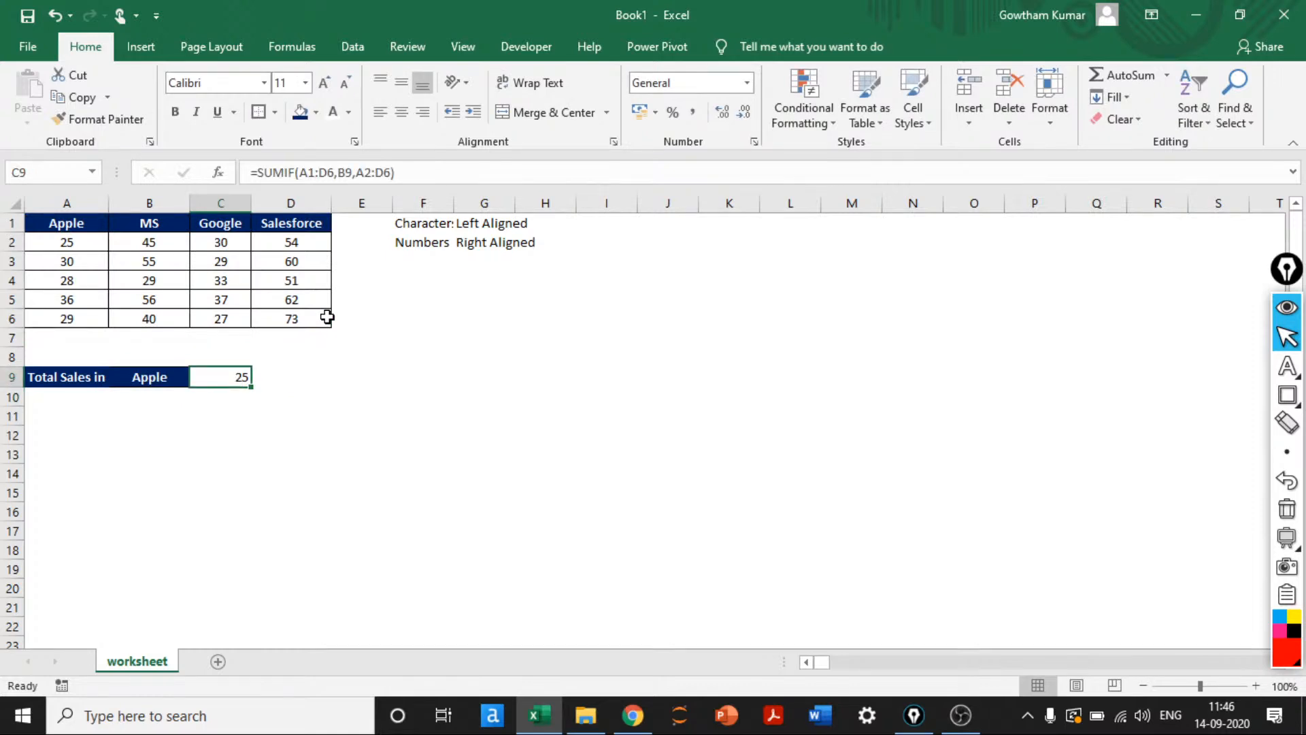
key("Delete")
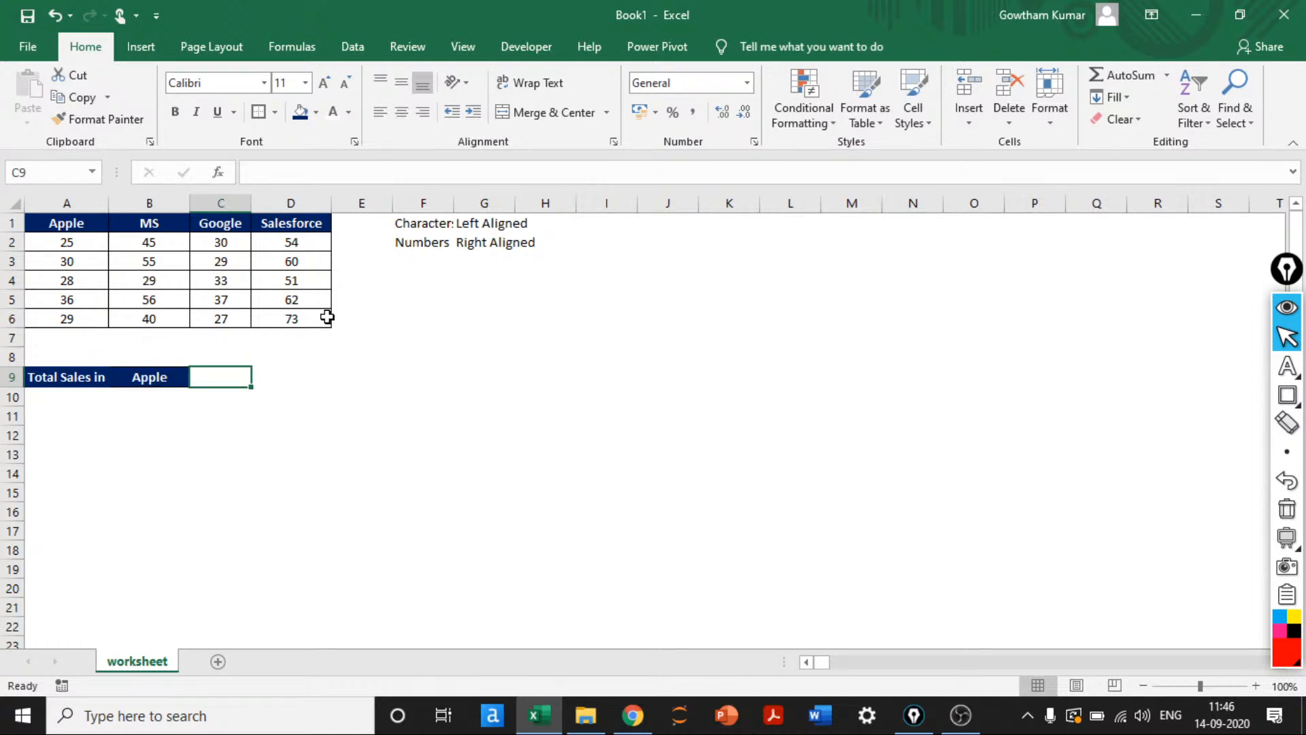
key("Up")
key("Up")
key("Down")
key("Down")
key("Left")
key("Up")
key("Up")
key("Up")
key("Left")
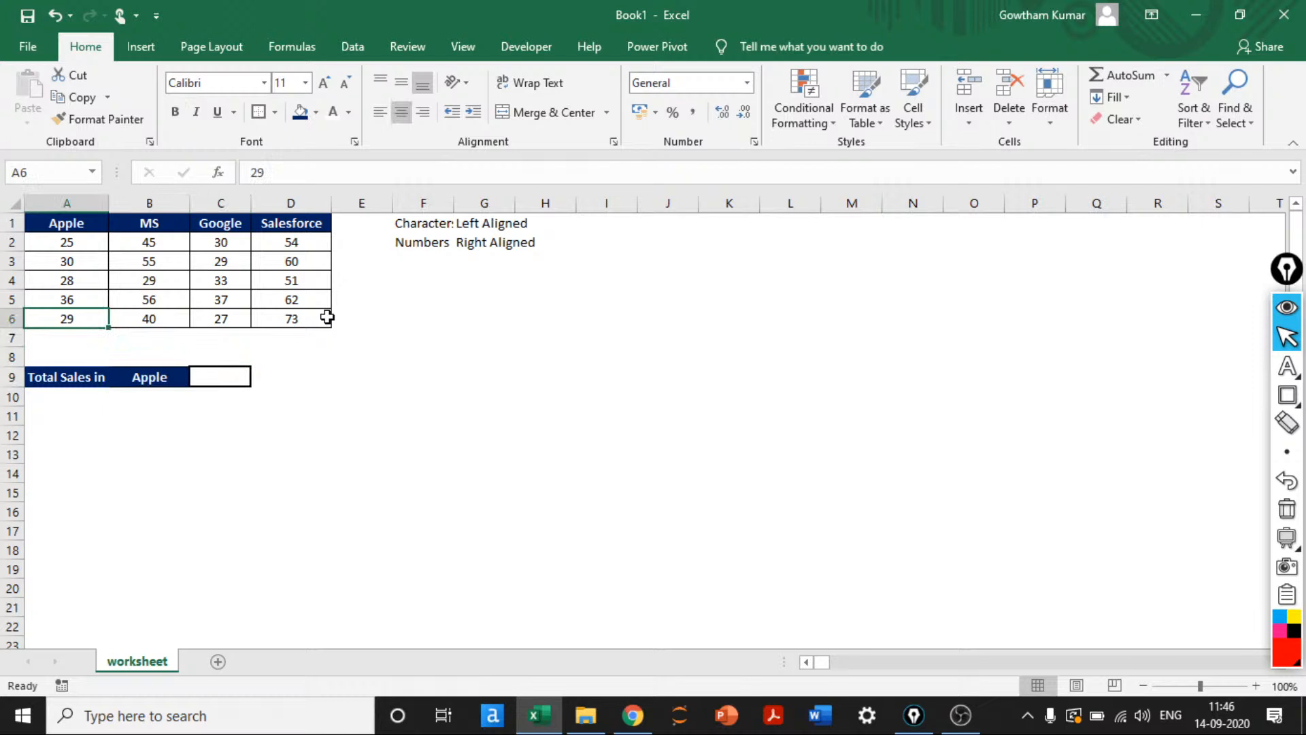
key("Right")
key("Down")
key("Right")
key("Down")
key("Down")
Start an INDEX formula in cell C9 with the sales figures A2:D6 as its array
type("=INDEX(")
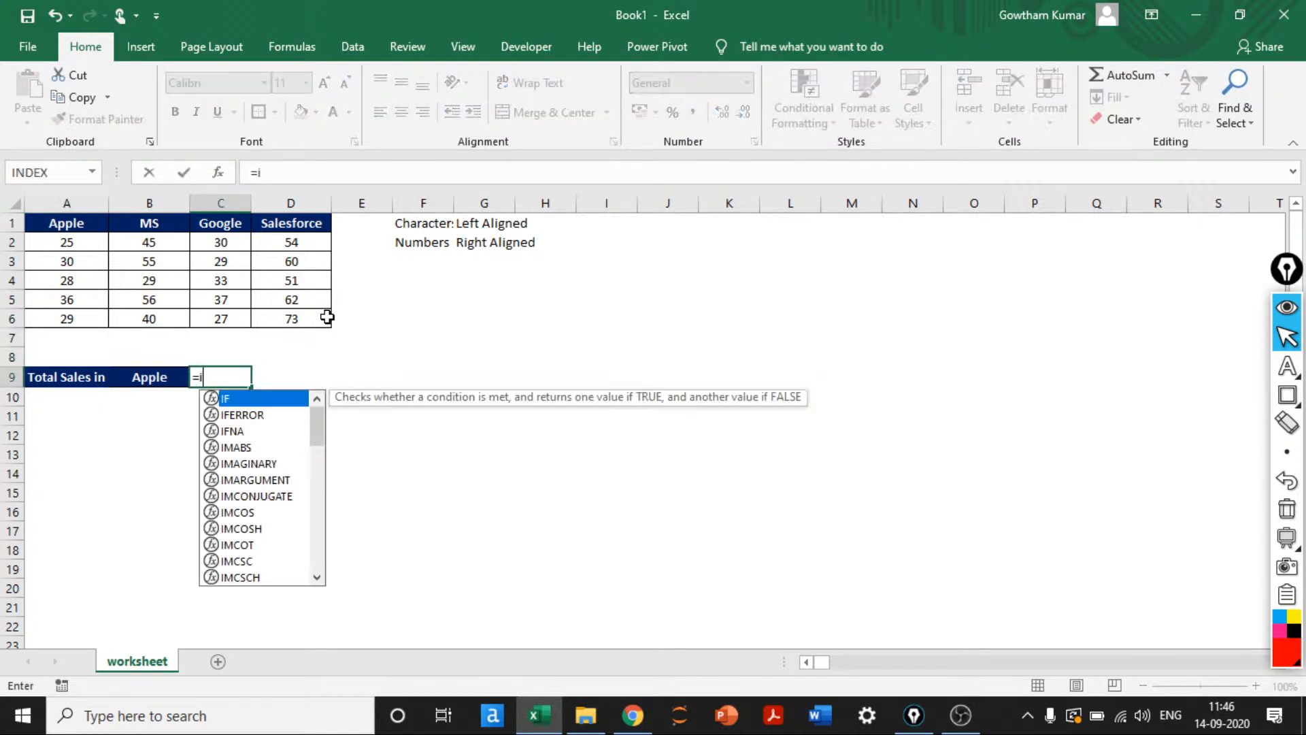
key("Left")
key("Up")
key("Up")
key("Left")
key("Up")
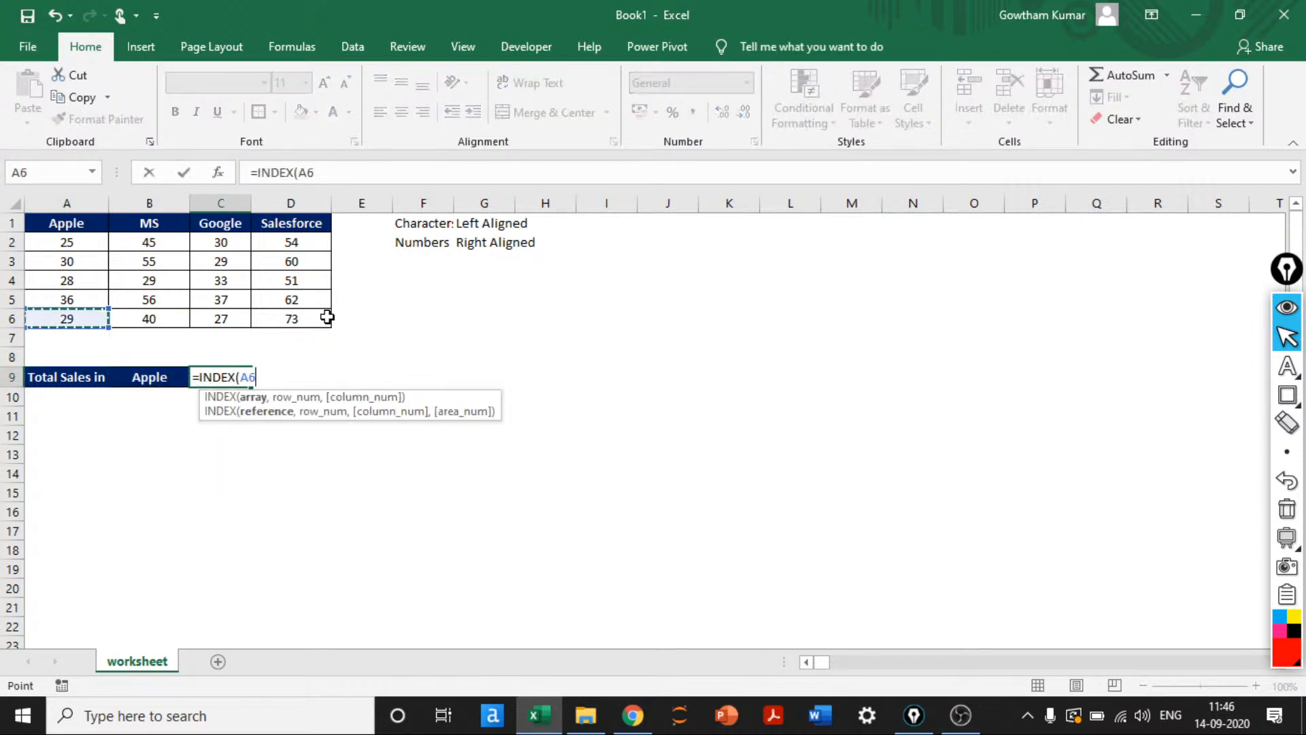
key("shift+Up")
key("shift+Up")
key("shift+Up")
key("shift+Up")
key("shift+Right")
key("shift+Right")
key("shift+Right")
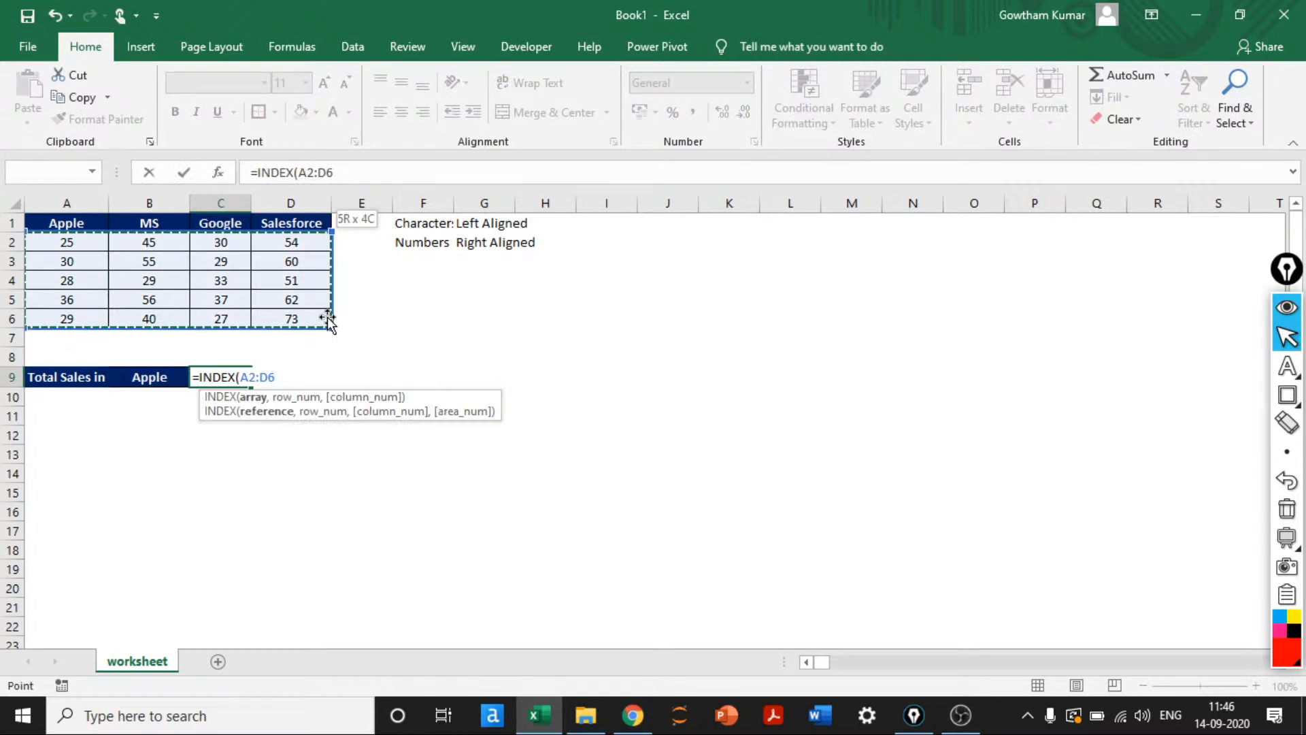
type(",mat")
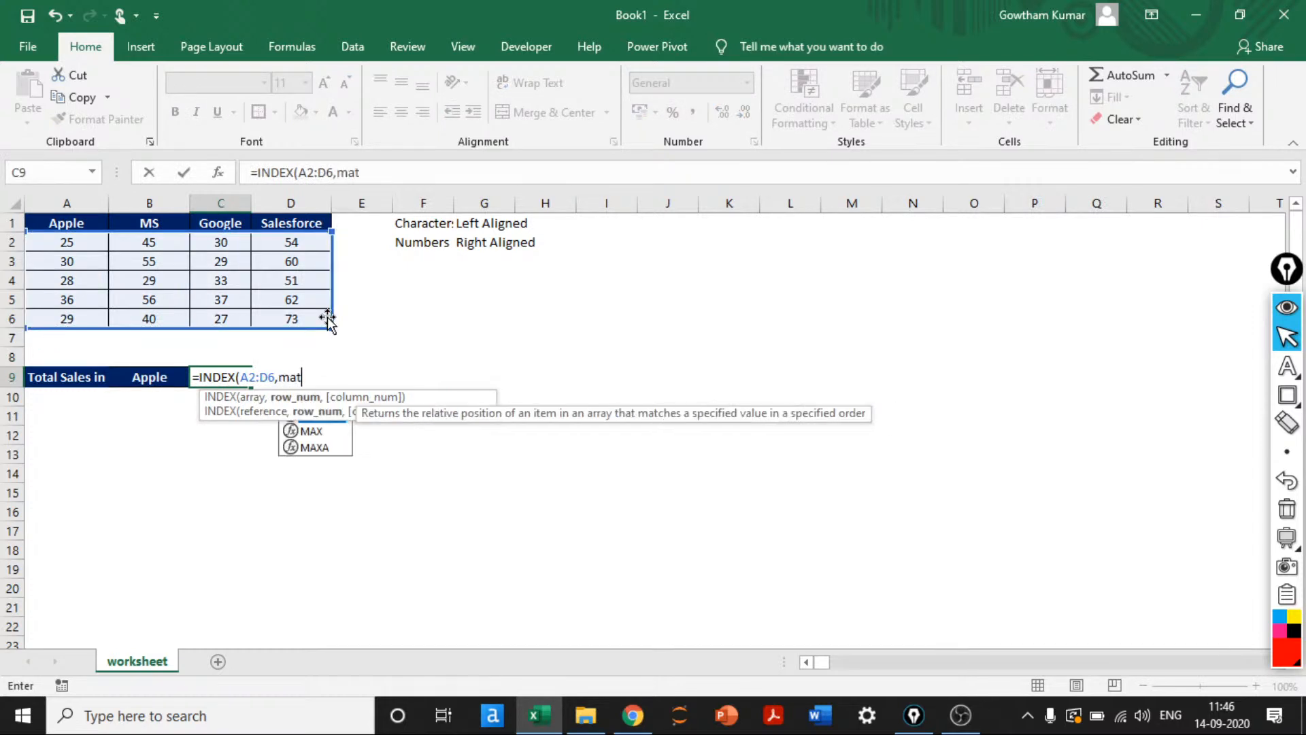
key("Tab")
key("BackSpace")
key("BackSpace")
key("BackSpace")
key("BackSpace")
key("BackSpace")
key("BackSpace")
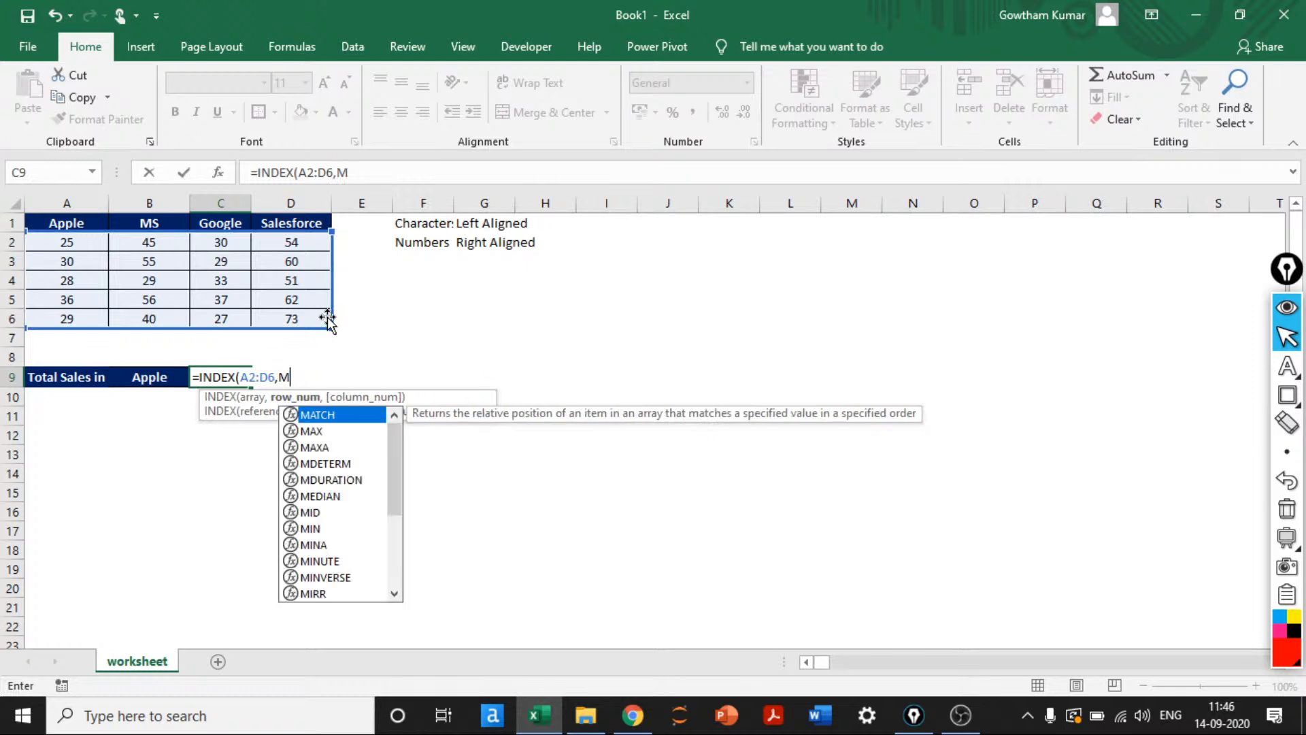
Leave the INDEX row number empty and start a MATCH for the column number with B9 as its lookup value
type(",mat")
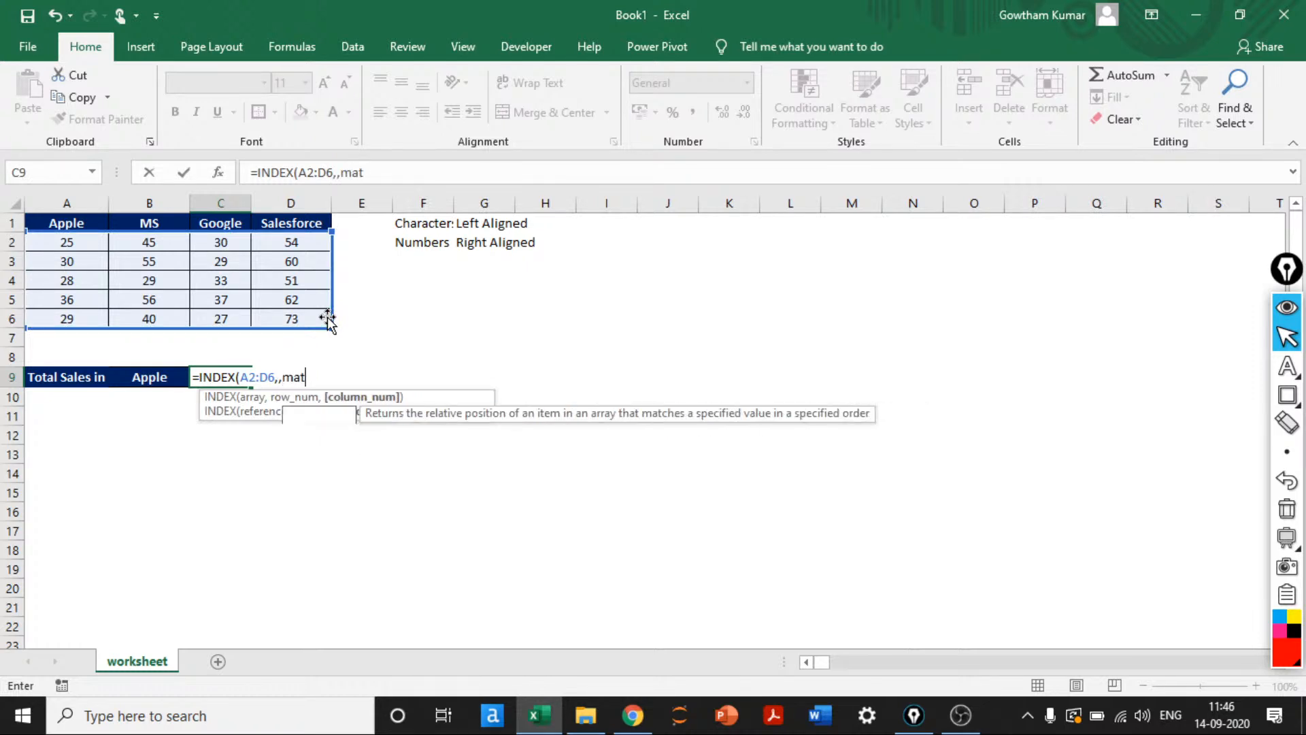
key("Tab")
key("Left")
type(",")
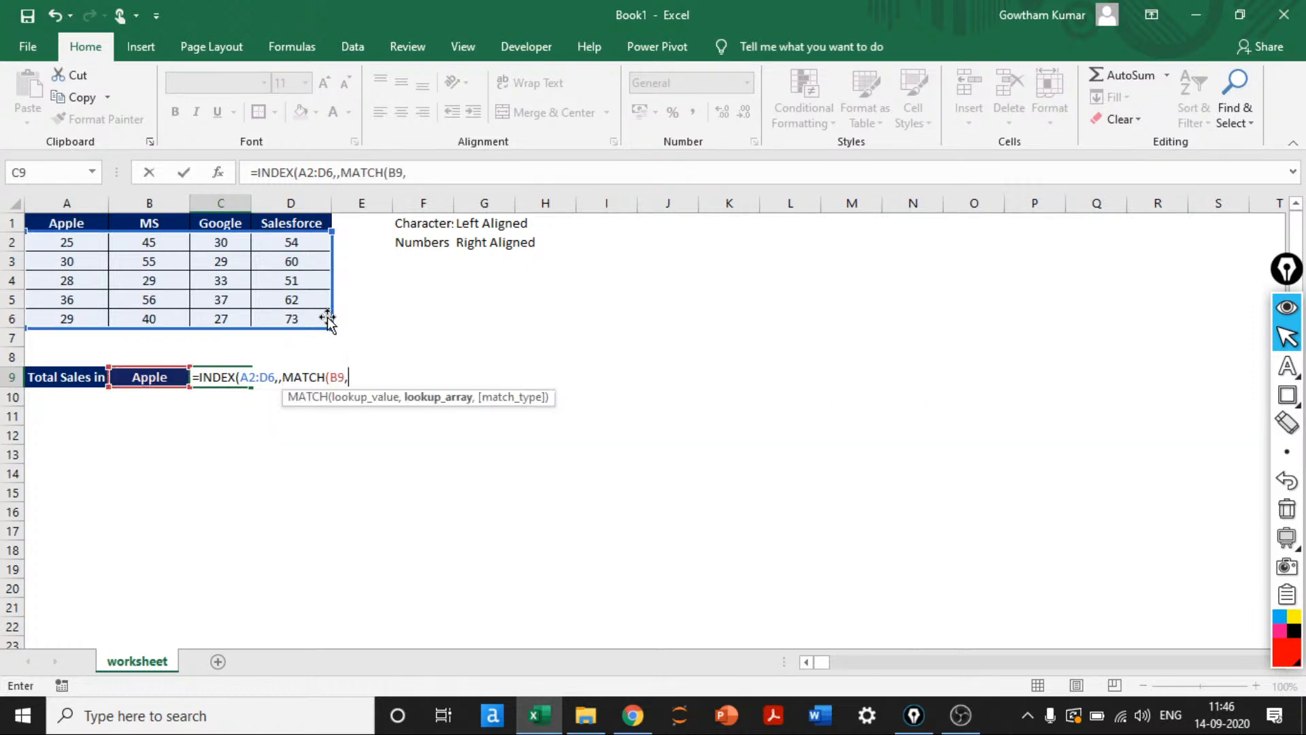
Use the company headers A1:D1 as the lookup array of the MATCH function
key("Left")
key("Left")
key("Up")
key("Up")
key("Up")
key("Up")
key("Up")
key("Up")
key("Up")
key("Up")
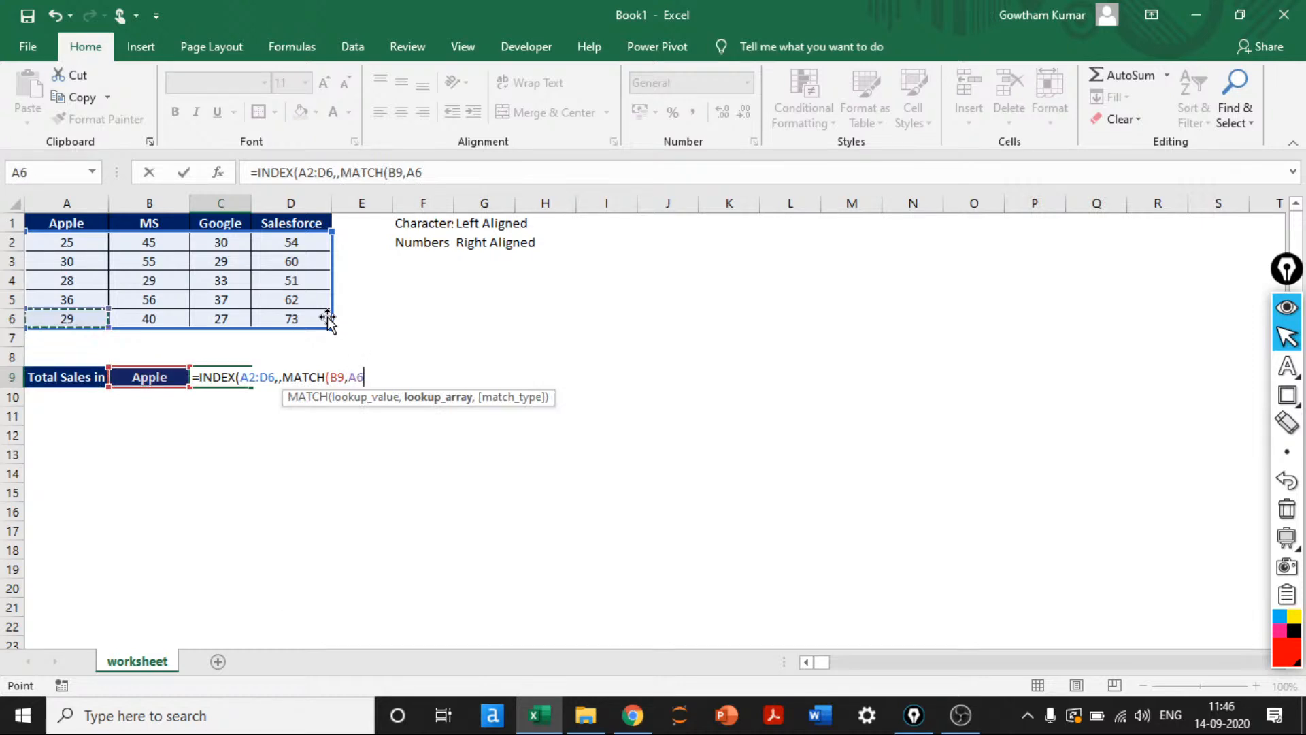
key("shift+Right")
key("shift+Right")
key("shift+Right")
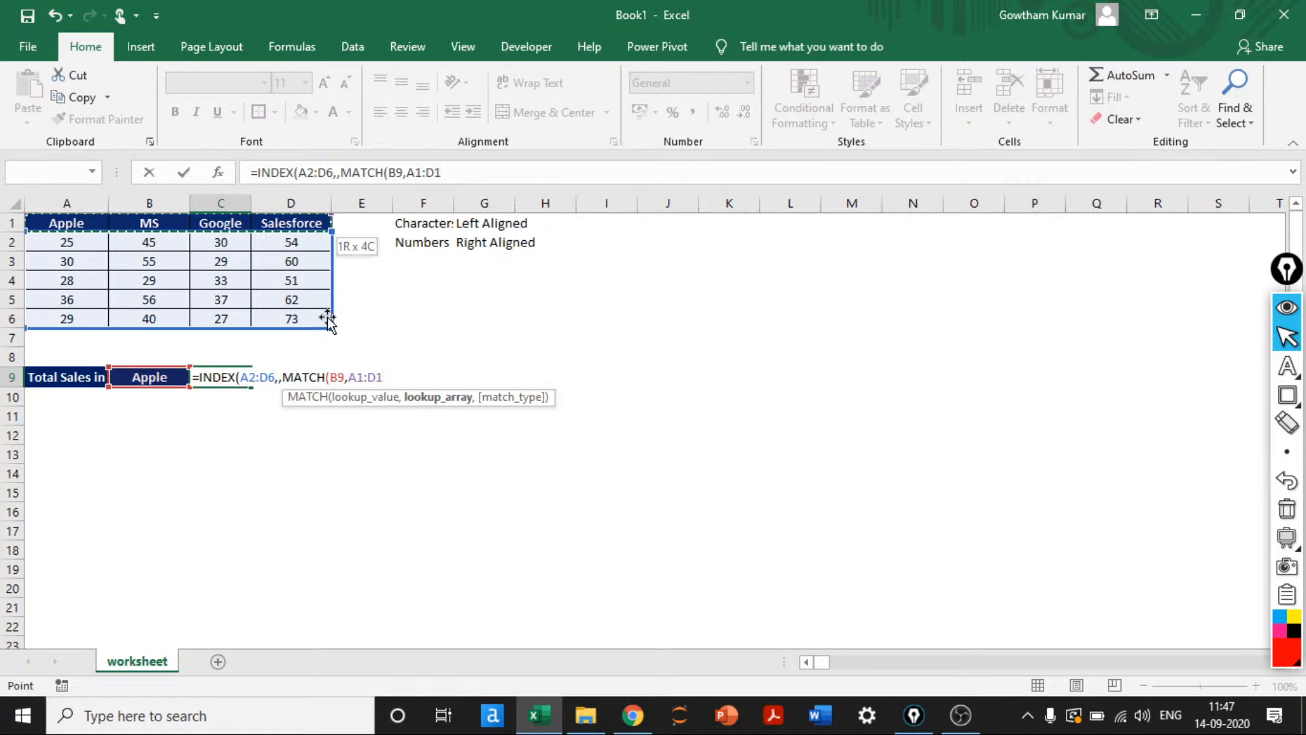
Set the match type to 0 for an exact match and enter the INDEX/MATCH formula in cell C9
type(",0")
key("BackSpace")
key("BackSpace")
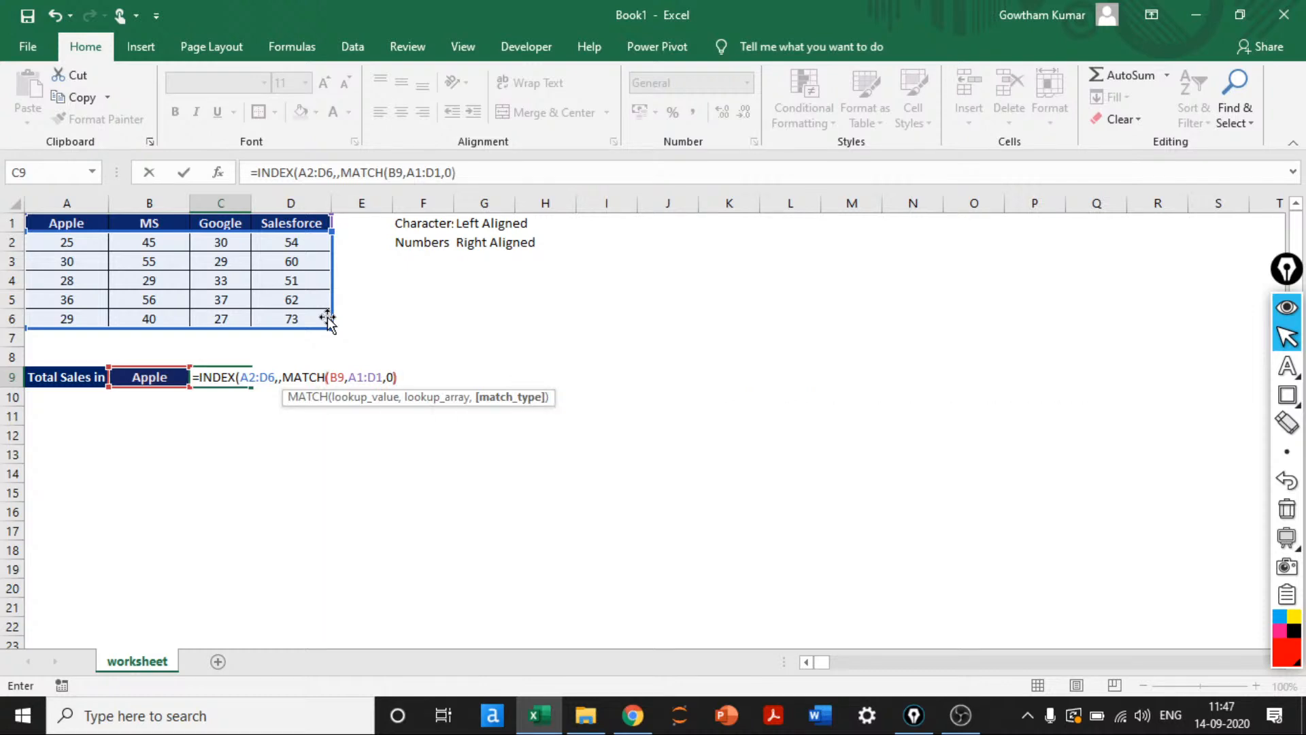
type("))")
key("Return")
key("Up")
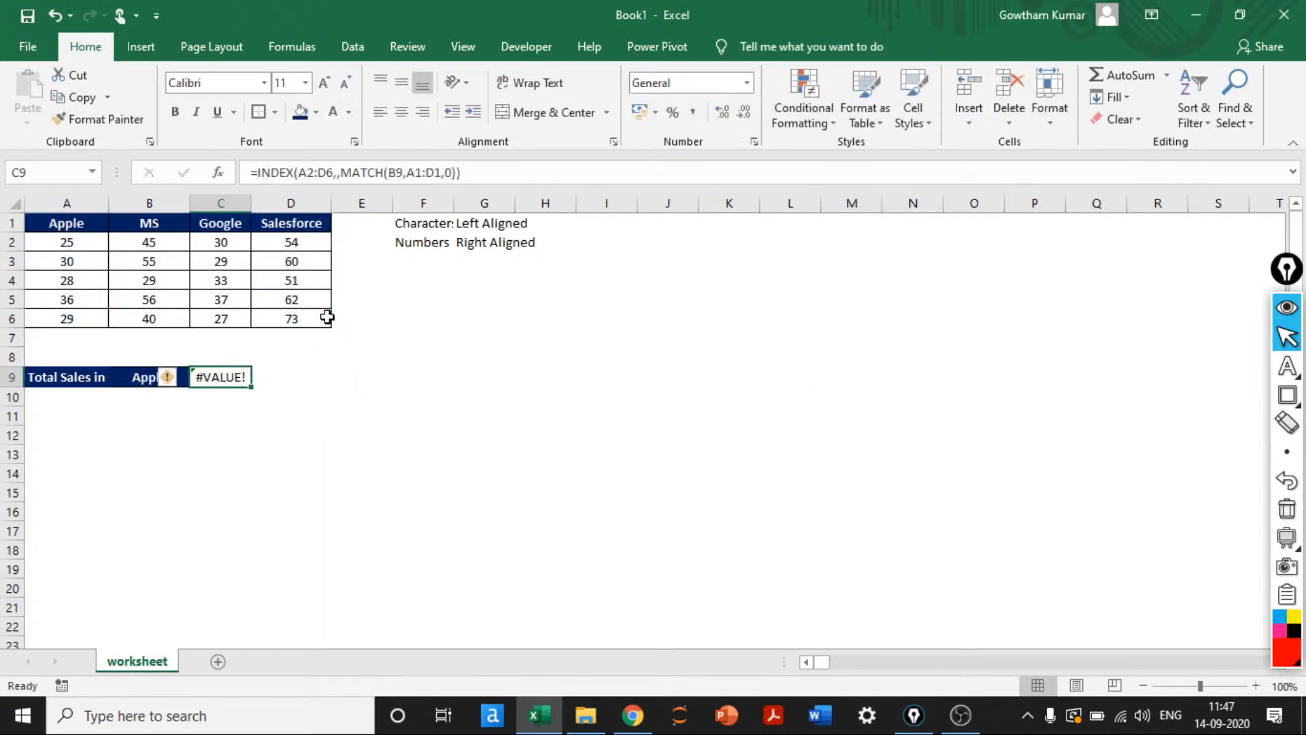
Wrap the formula in cell C9 in SUM to make it =SUM(INDEX(A2:D6,,MATCH(B9,A1:D1,0)))
key("F2")
key("Left")
key("Left")
key("Left")
key("Left")
key("Left")
key("Left")
key("Left")
key("Left")
key("Left")
key("Left")
key("Left")
key("Left")
key("Left")
key("Left")
key("Left")
key("Left")
key("Left")
key("Left")
key("Left")
key("Left")
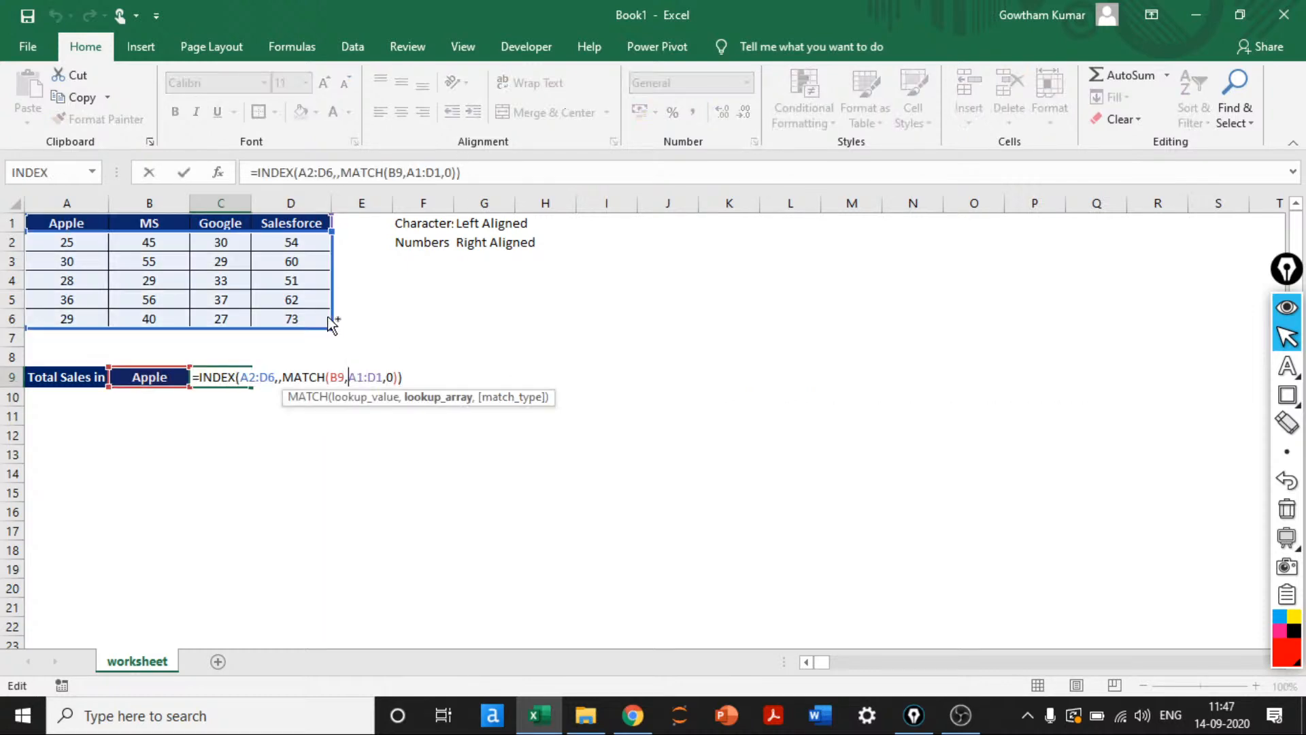
type("SUM(")
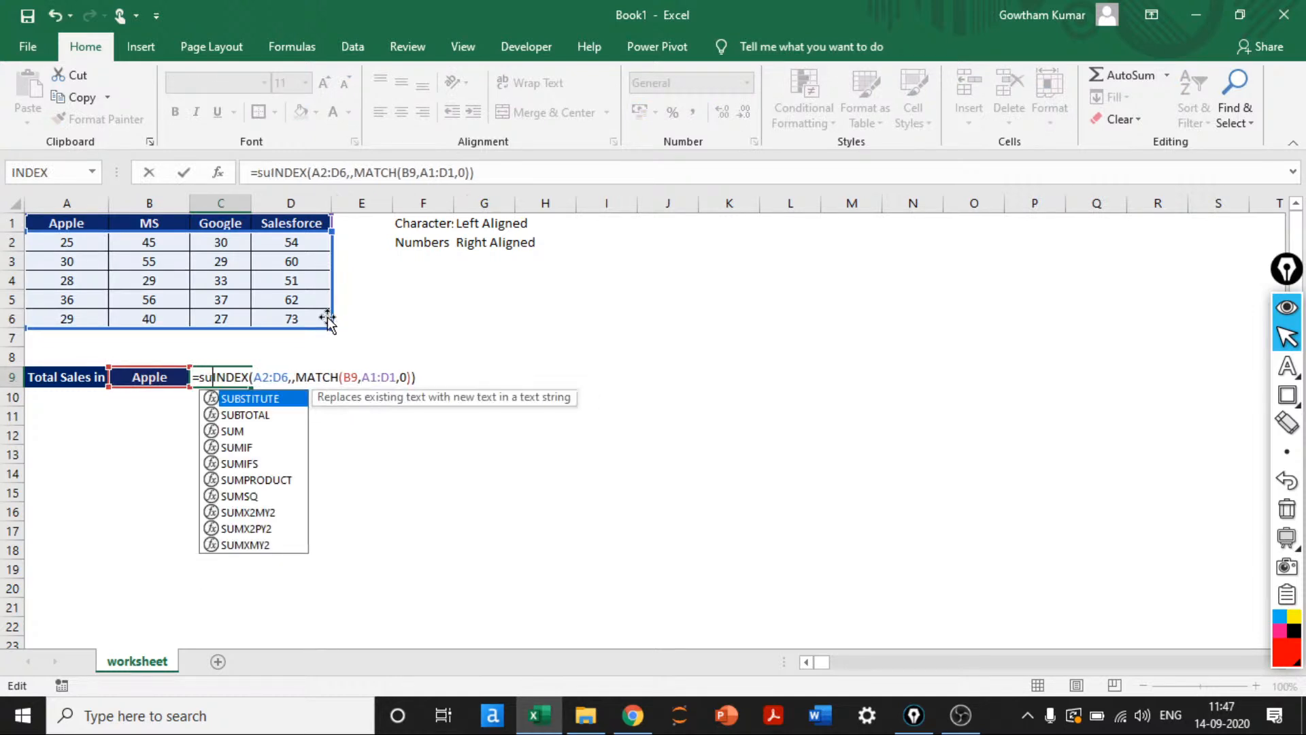
key("End")
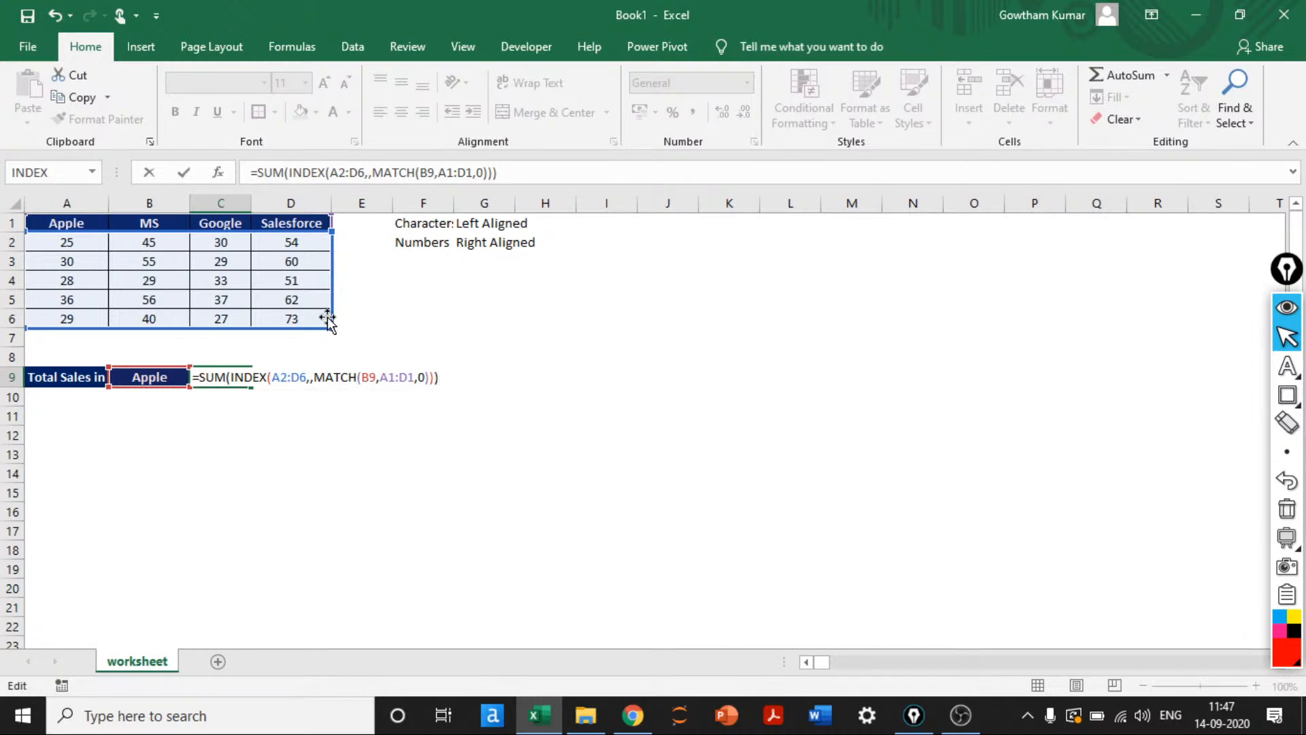
key("ctrl+Return")
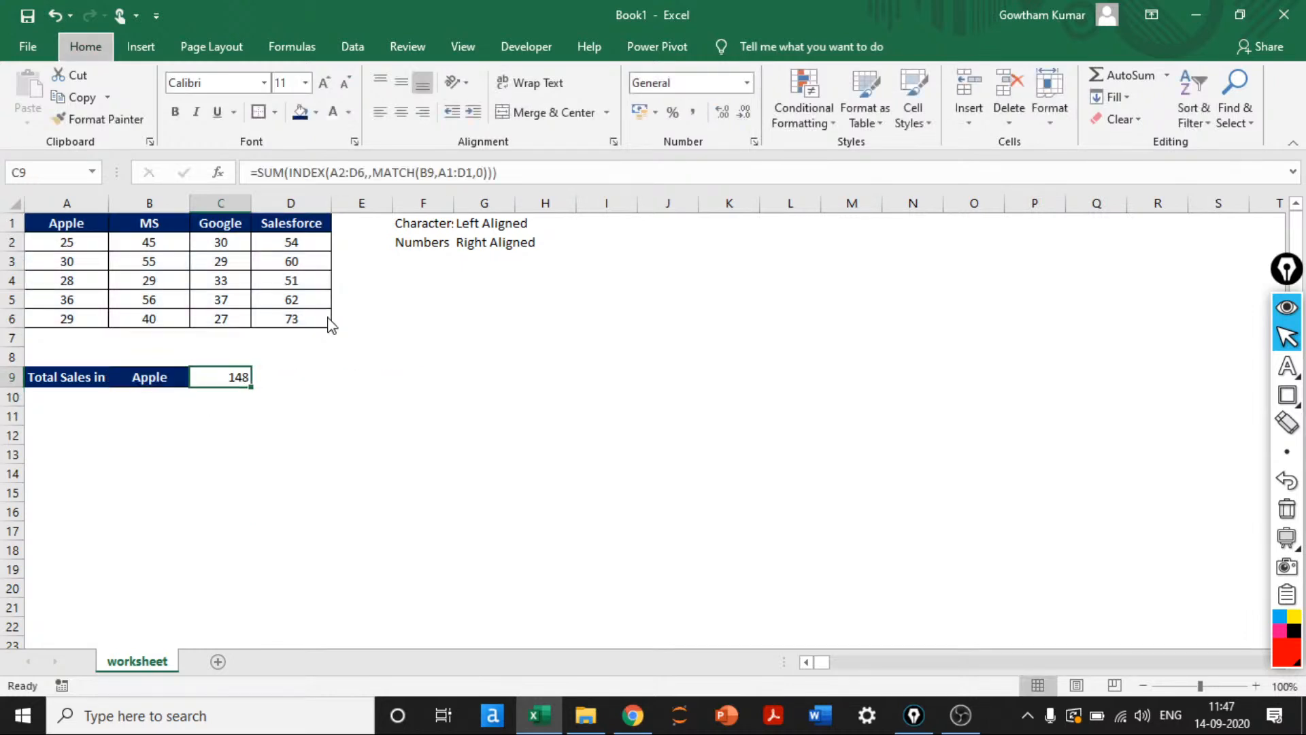
Test the total-sales lookup by choosing MS, Google and Salesforce in turn from the company list in cell B9
left_click(327, 317)
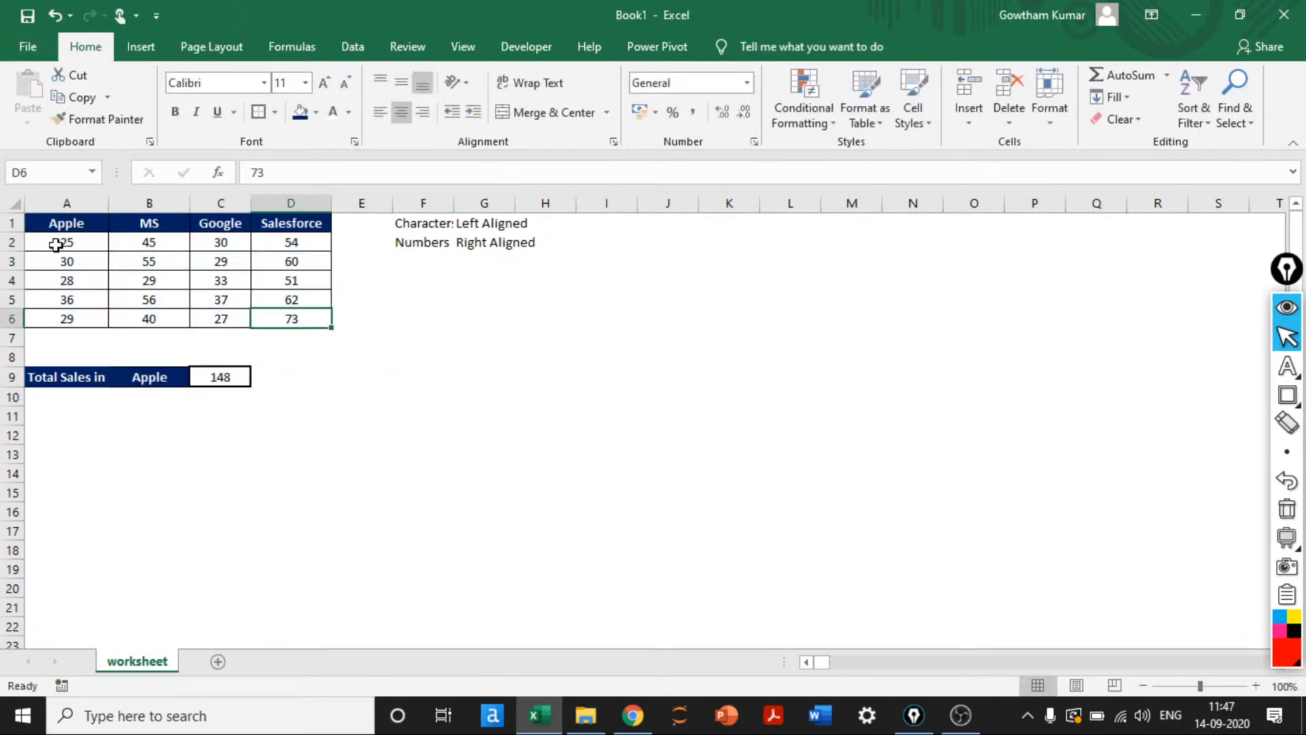
left_click(219, 383)
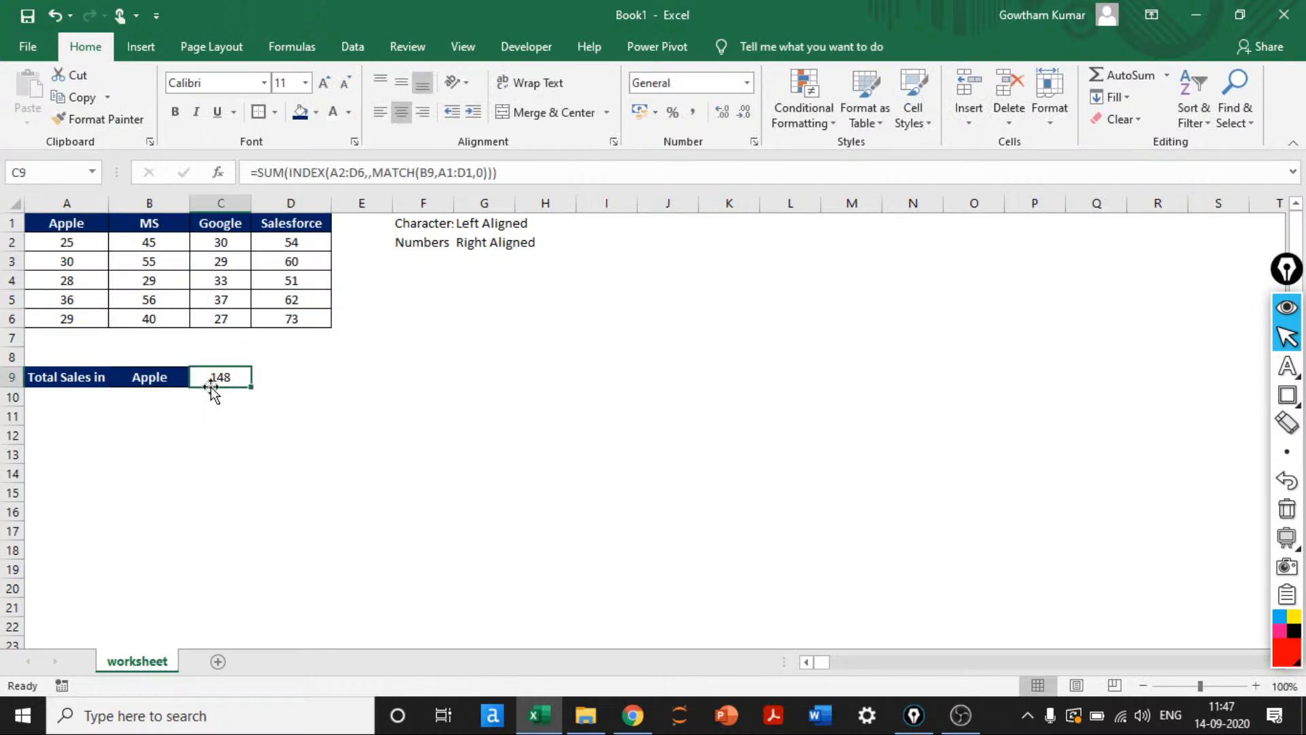
left_click(156, 376)
left_click(197, 378)
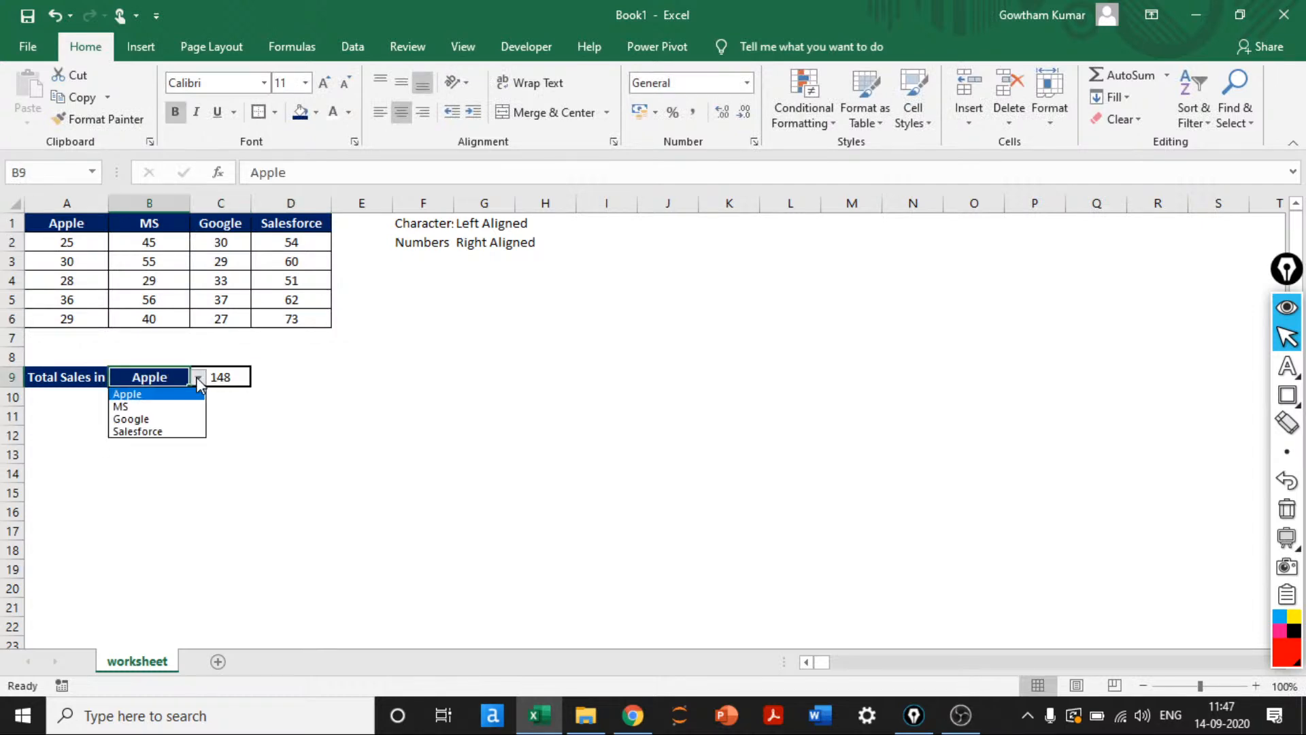
left_click(151, 406)
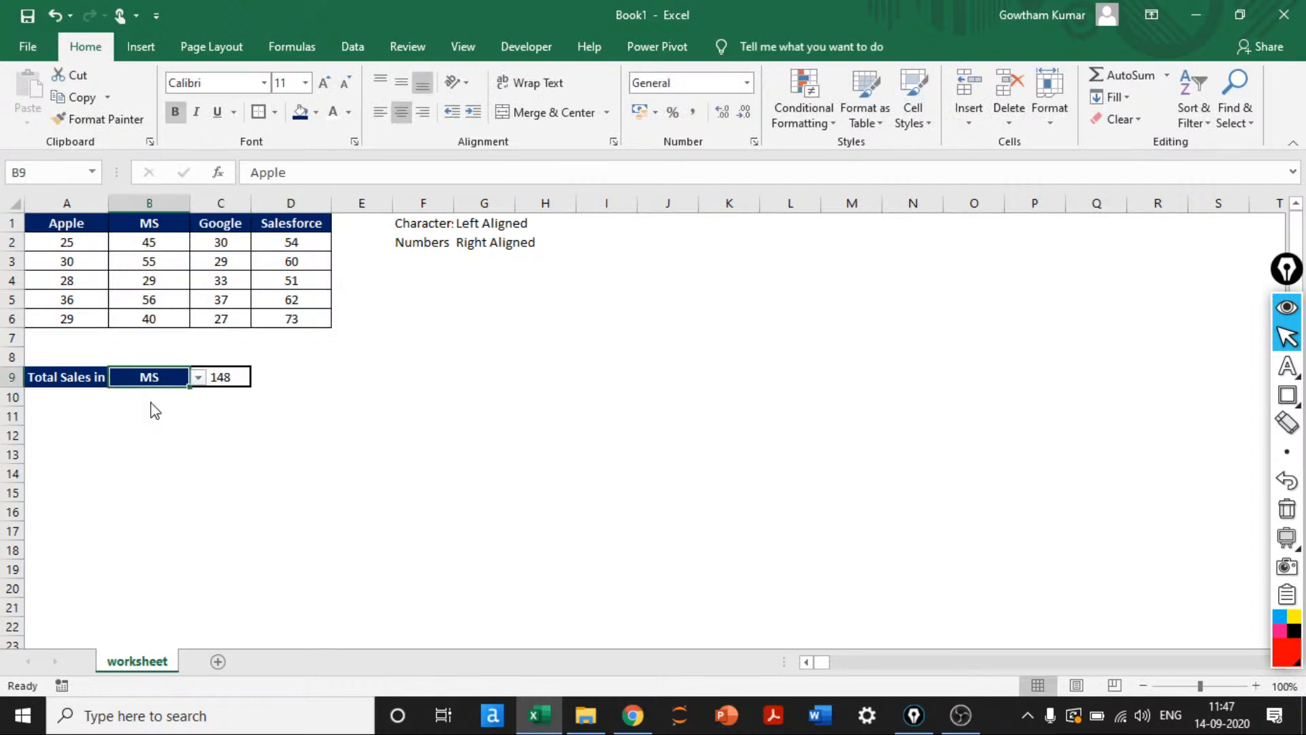
left_click(199, 379)
left_click(161, 419)
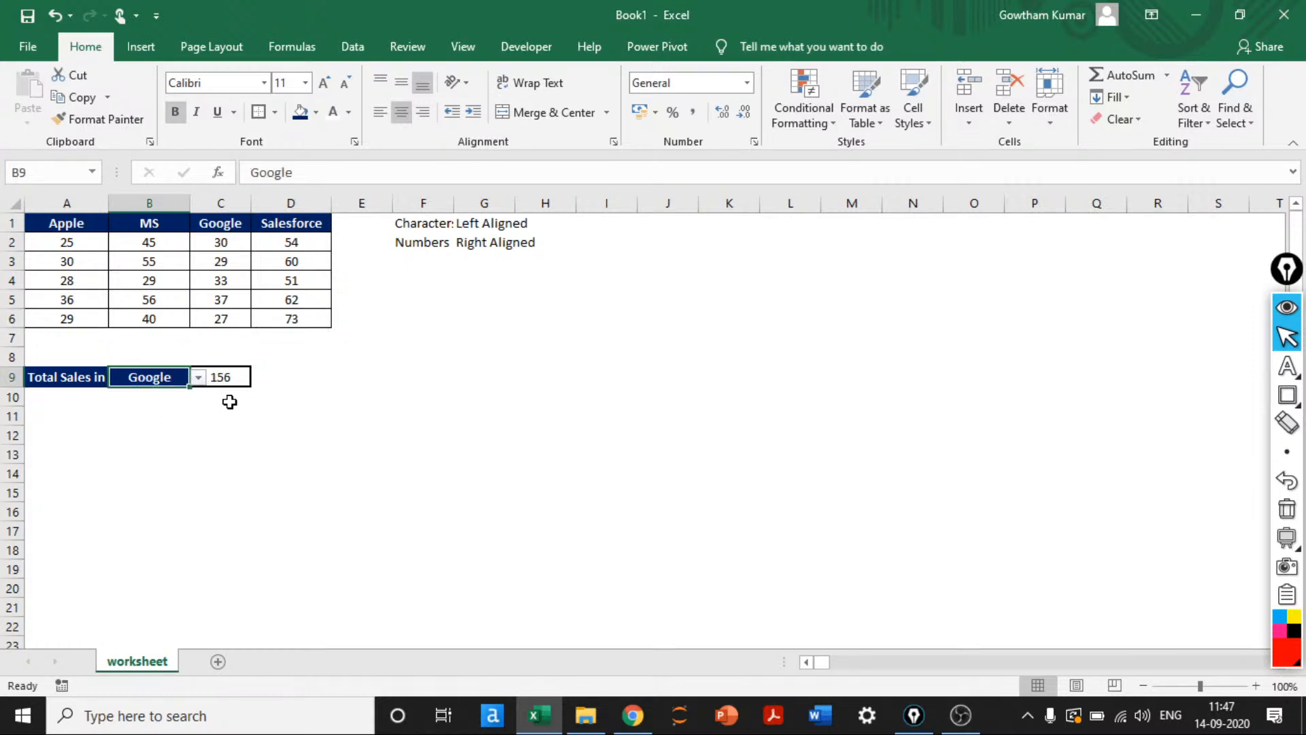
left_click(197, 378)
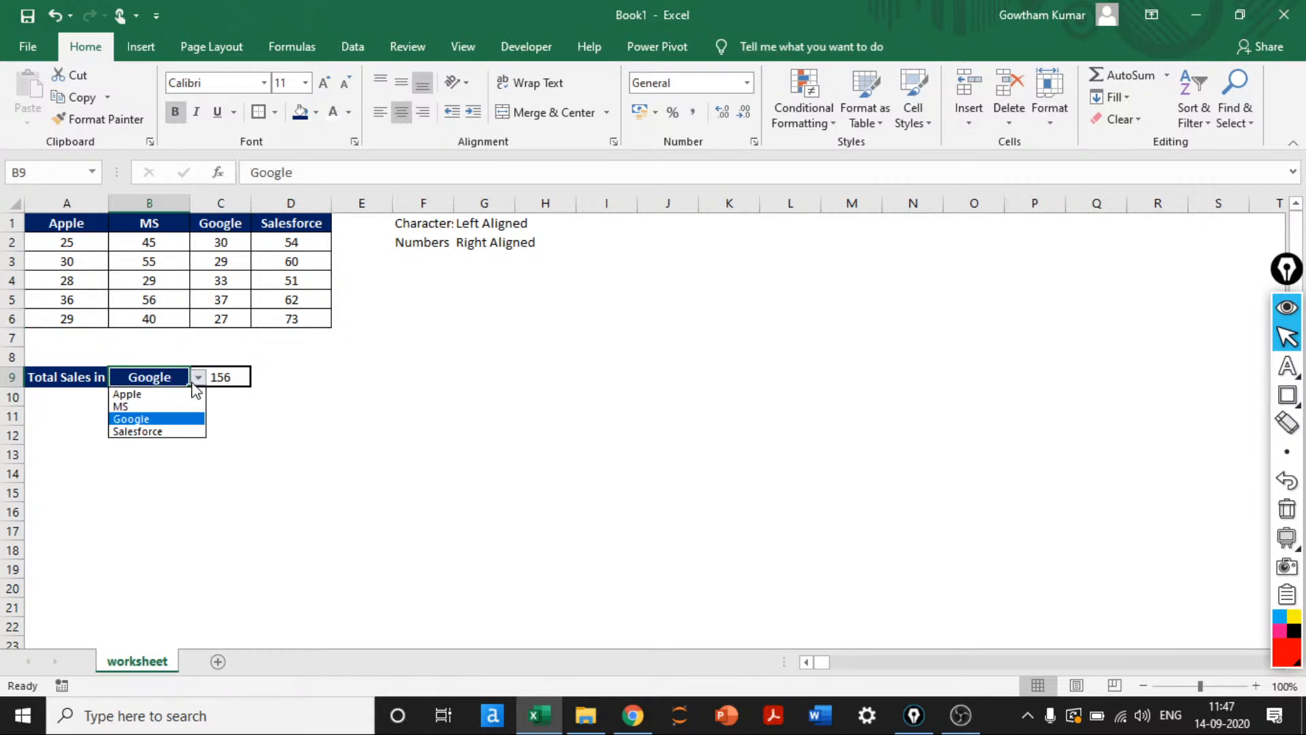
left_click(144, 432)
left_click(310, 370)
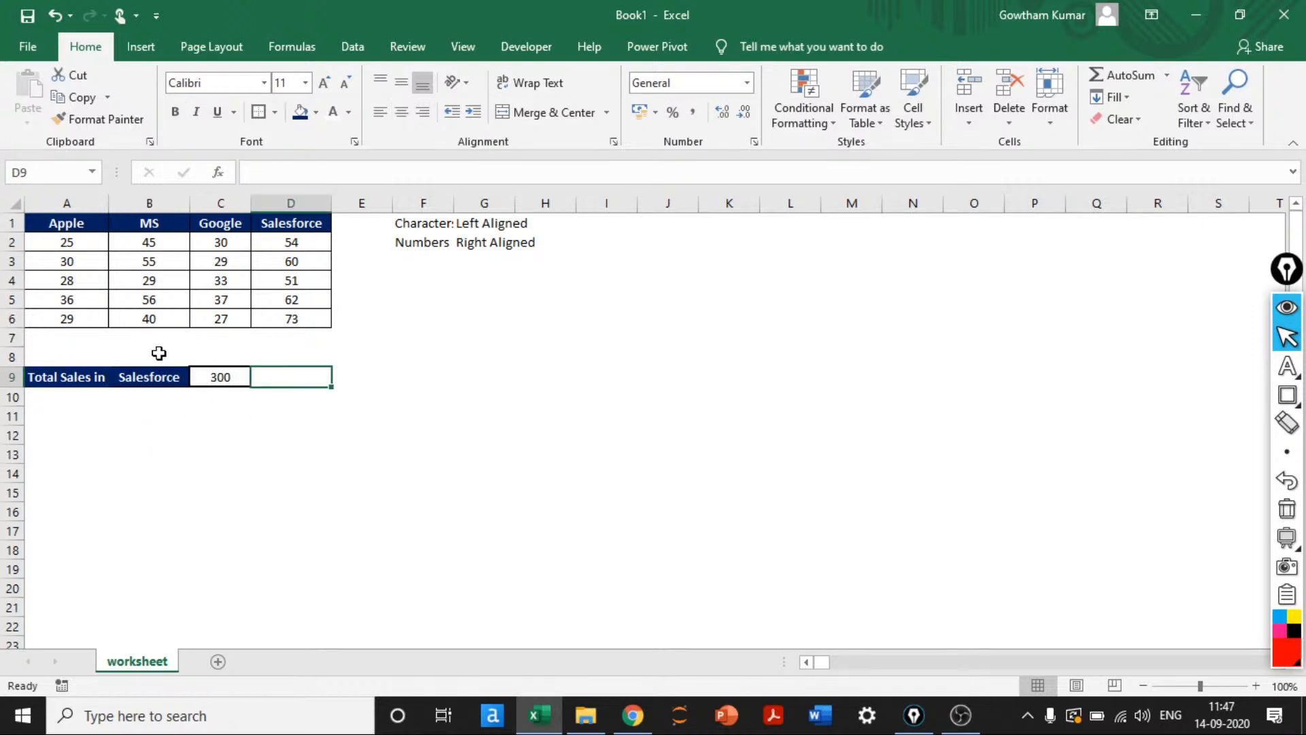
Apply Thick Outside Borders to the empty cells A7:D7 below the sales table
left_click_drag(44, 335, 306, 329)
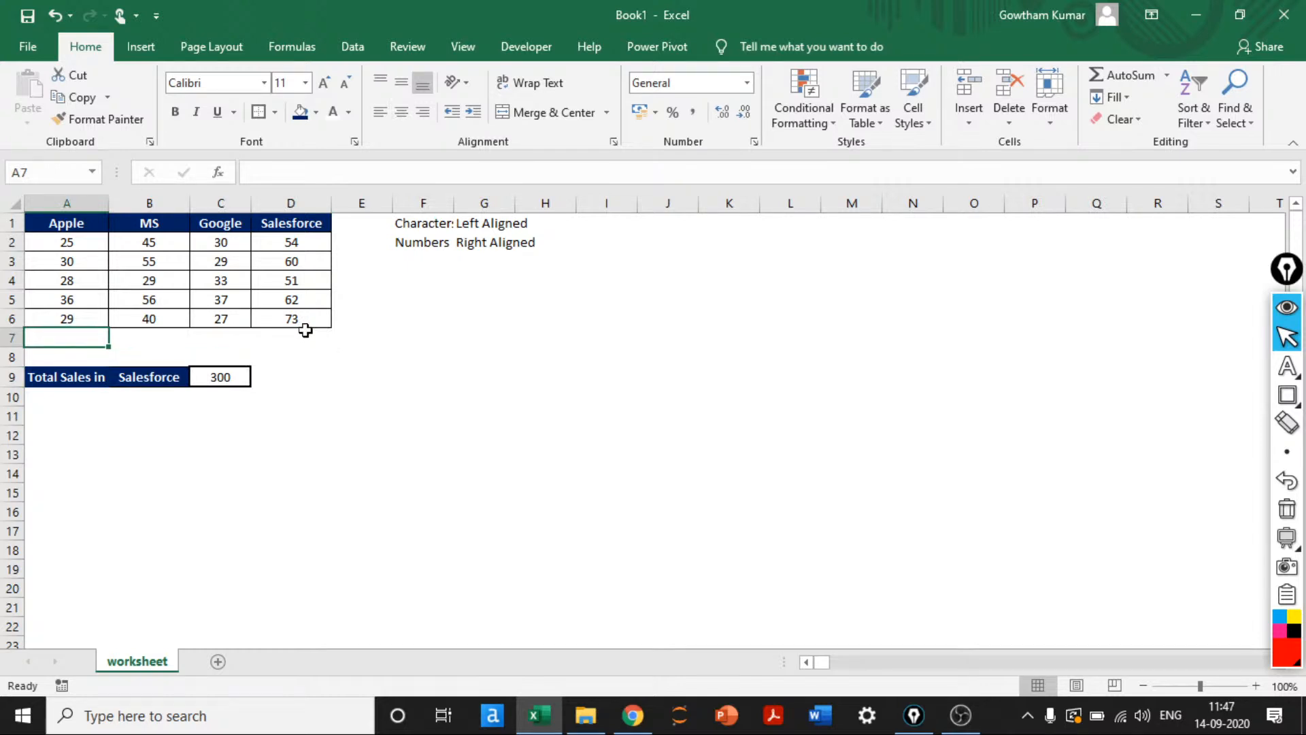
key("shift+Right")
key("shift+Right")
key("shift+Right")
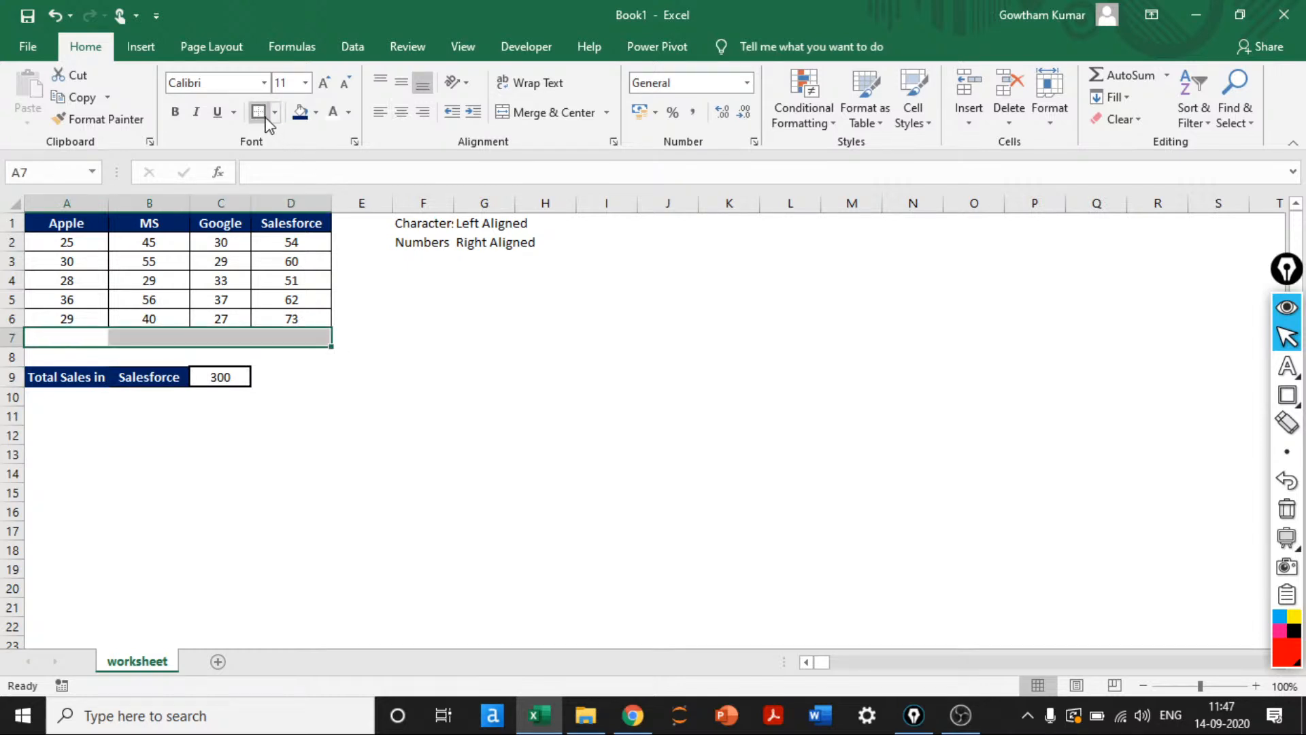
left_click(259, 113)
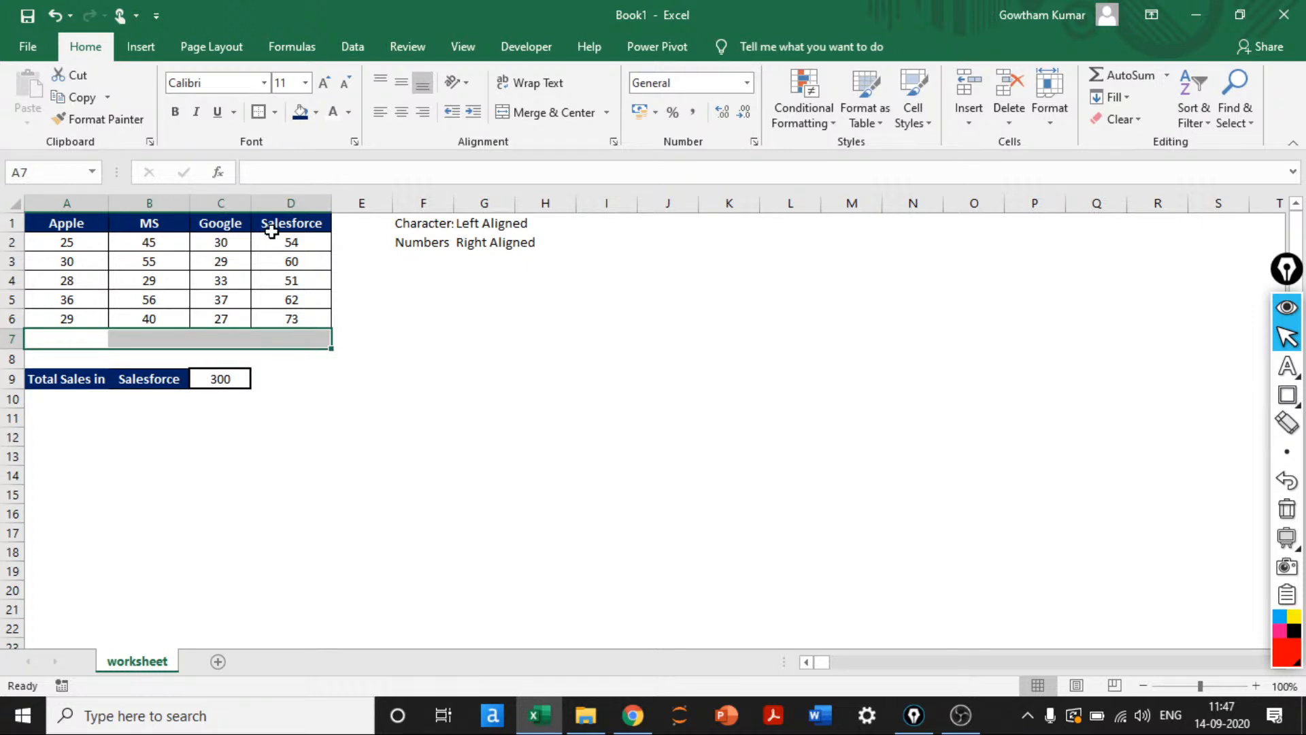
left_click(467, 275)
Total the Apple sales in cell A7 with the formula =SUM(A2:A6)
left_click(48, 339)
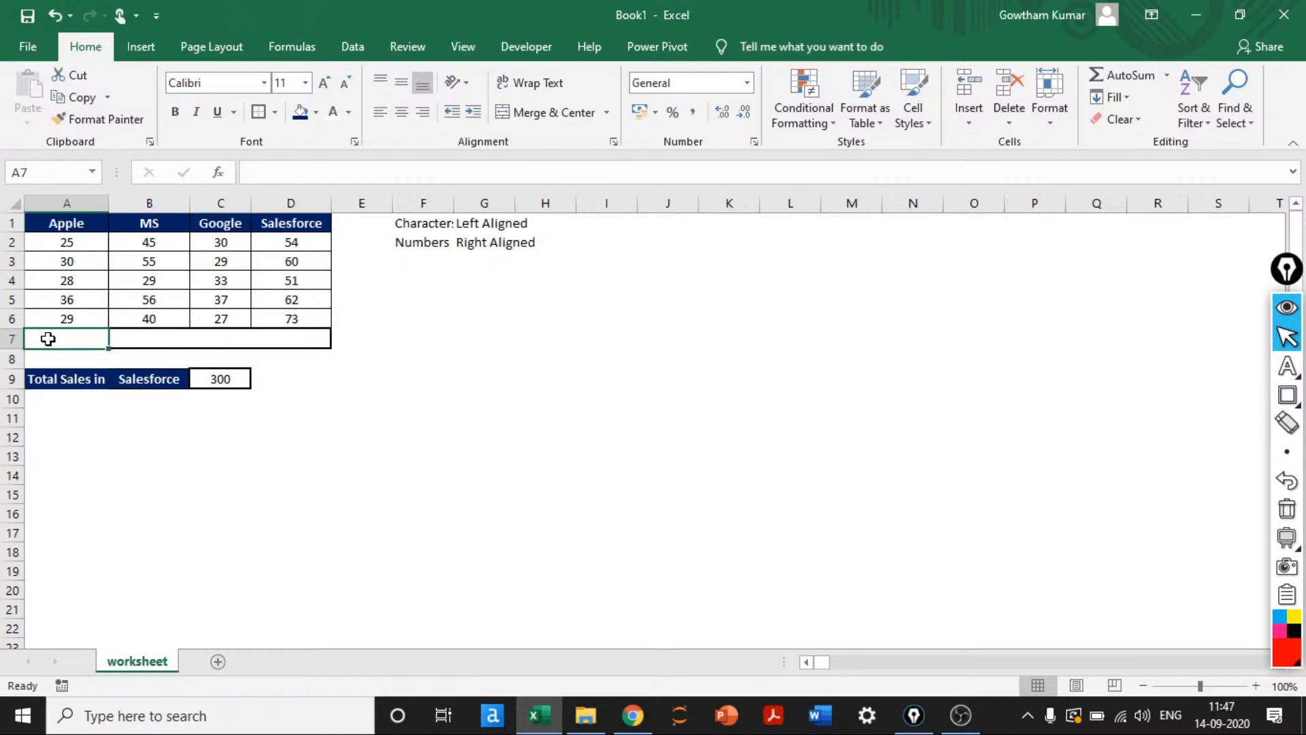
type("=sum")
key("Tab")
key("Up")
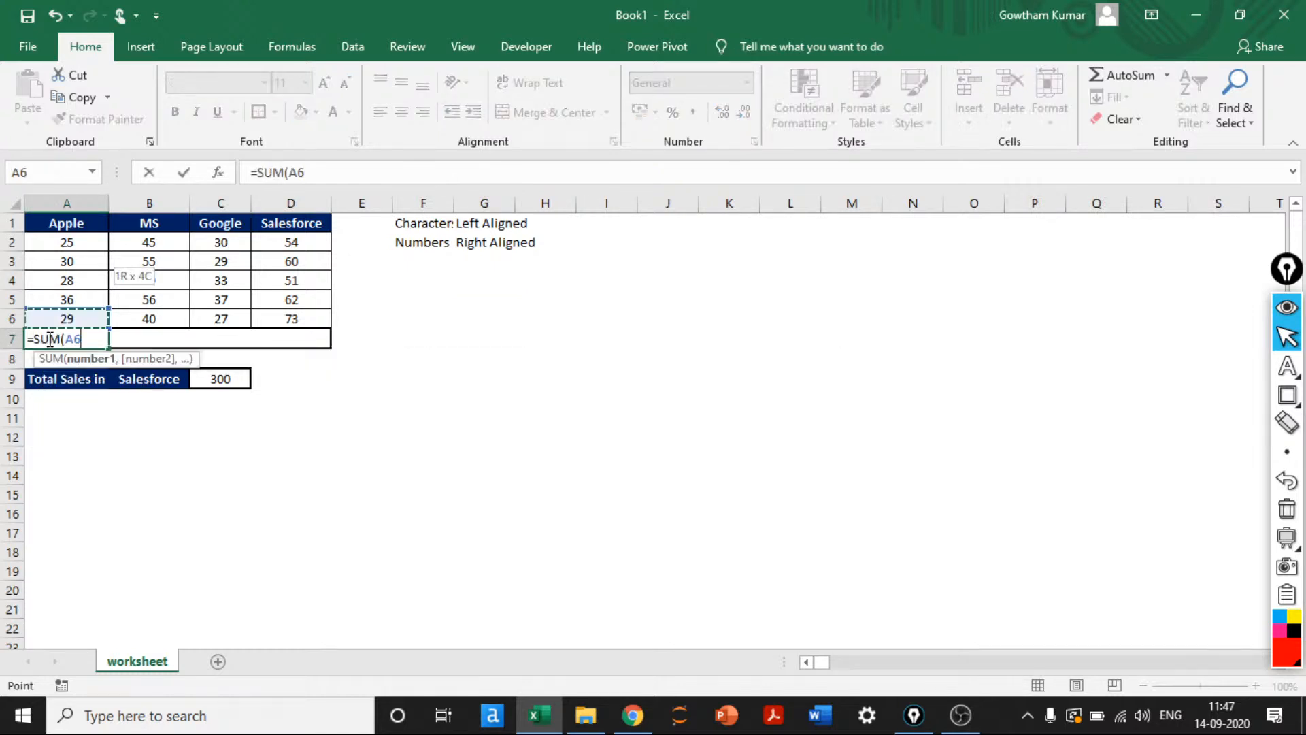
key("shift+Up")
key("shift+Up")
key("shift+Up")
key("shift+Up")
key("ctrl+Return")
Fill the total formula from A7 across to D7 and centre the four totals
key("shift+Right")
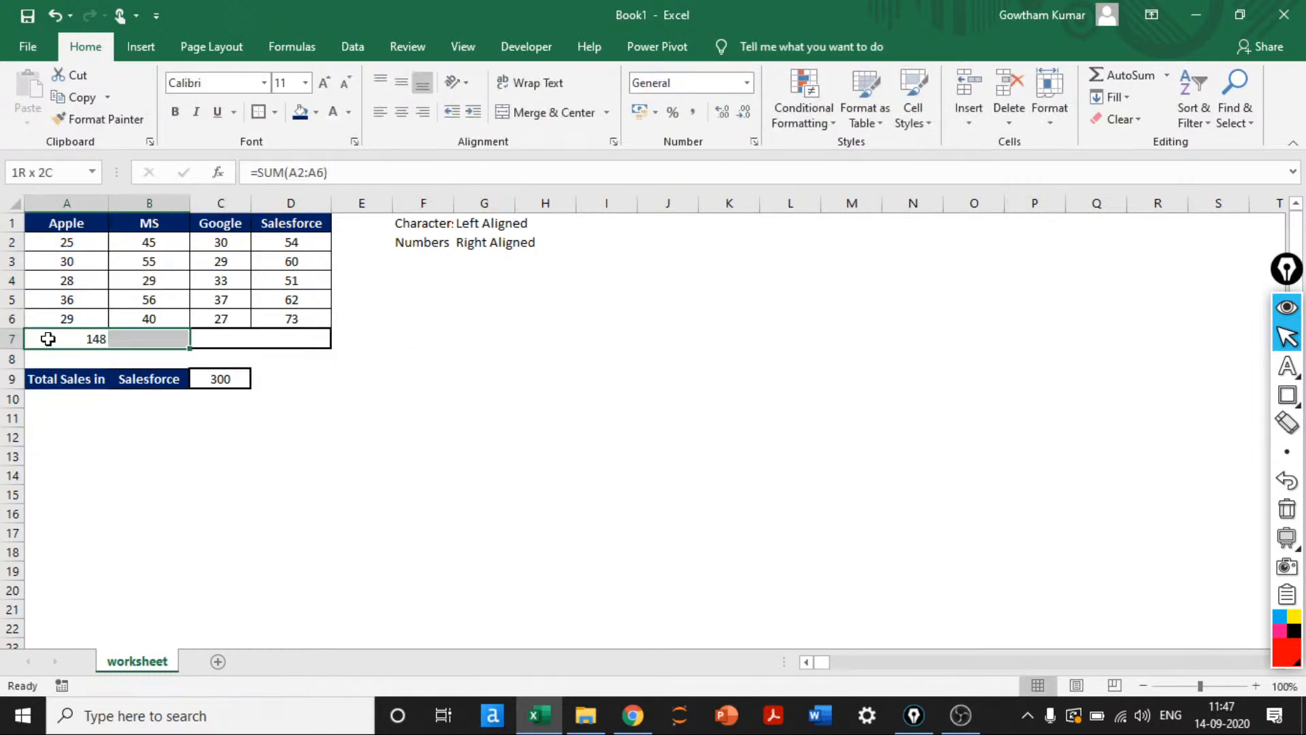
key("shift+Right")
key("shift+Right")
key("ctrl+r")
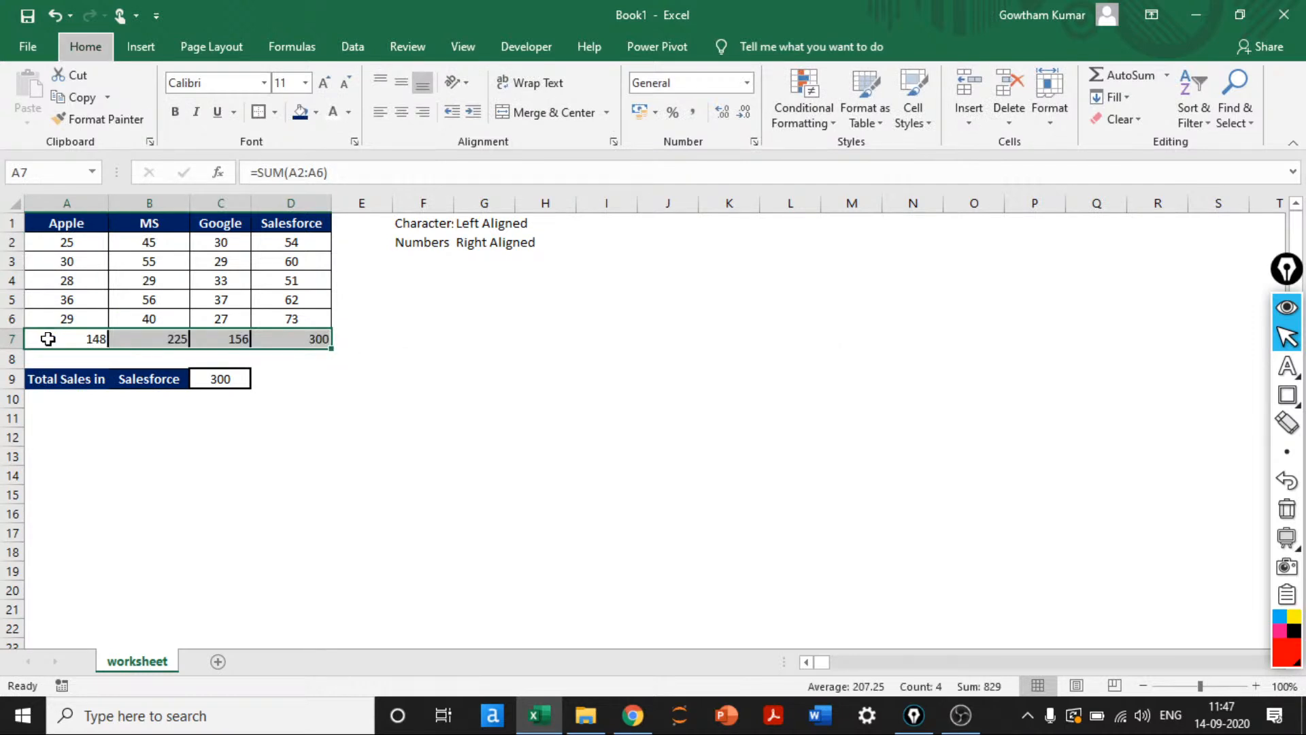
key("alt+h")
key("a")
key("c")
Copy the header row's formatting onto the totals in A7:D7 with Format Painter
left_click(48, 338)
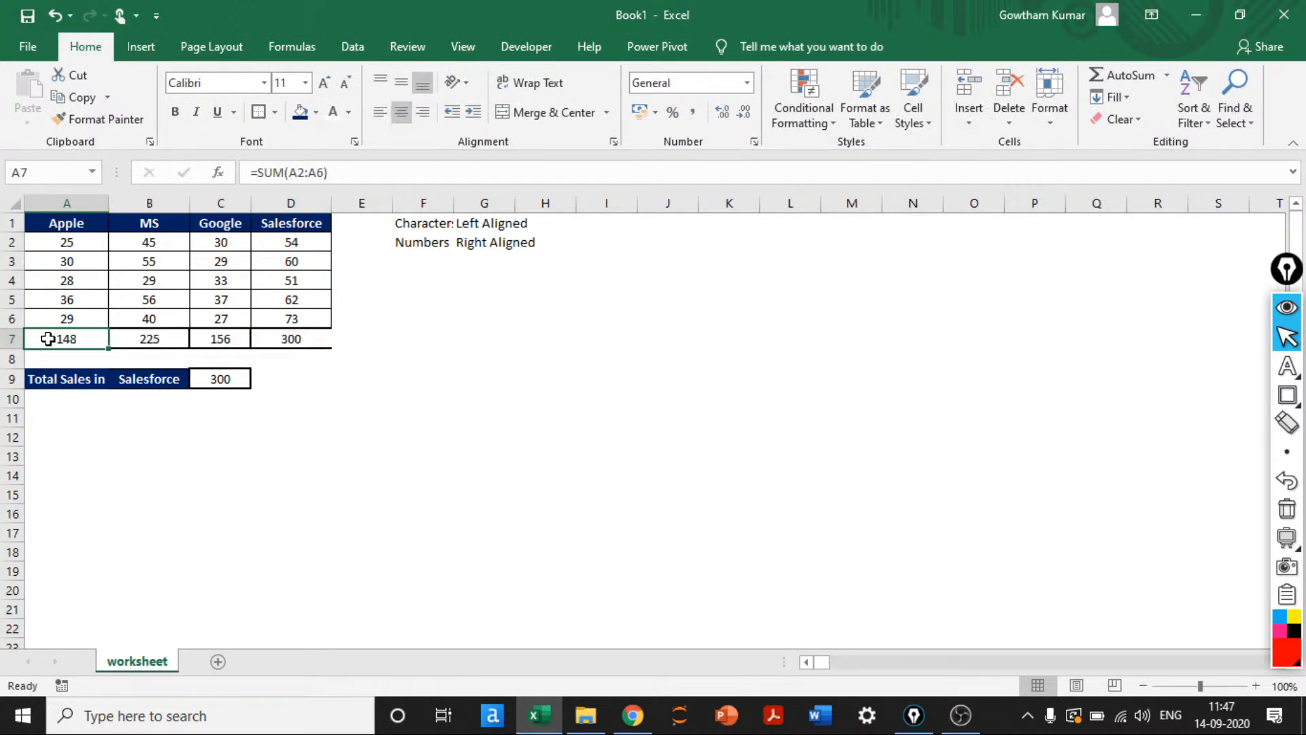
key("shift+Right")
key("shift+Right")
key("shift+Right")
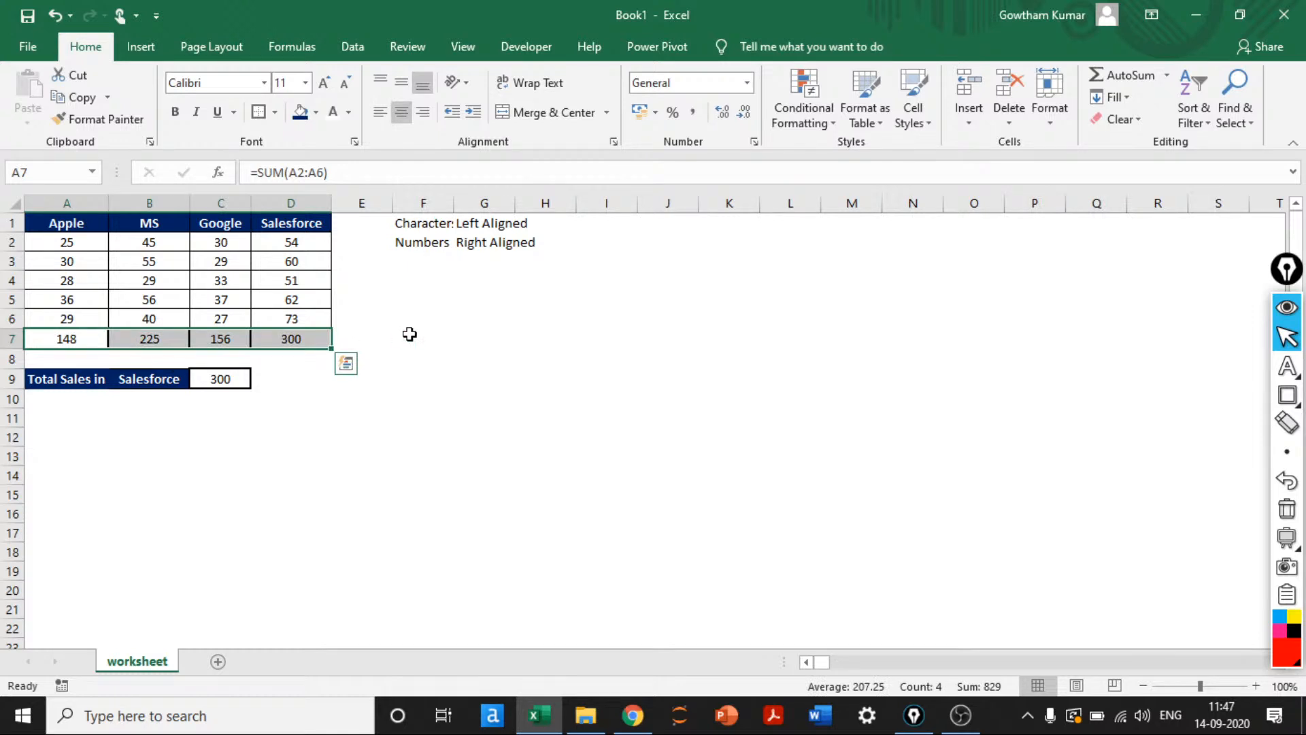
left_click(78, 221)
left_click(79, 117)
left_click_drag(72, 336, 279, 339)
left_click(409, 395)
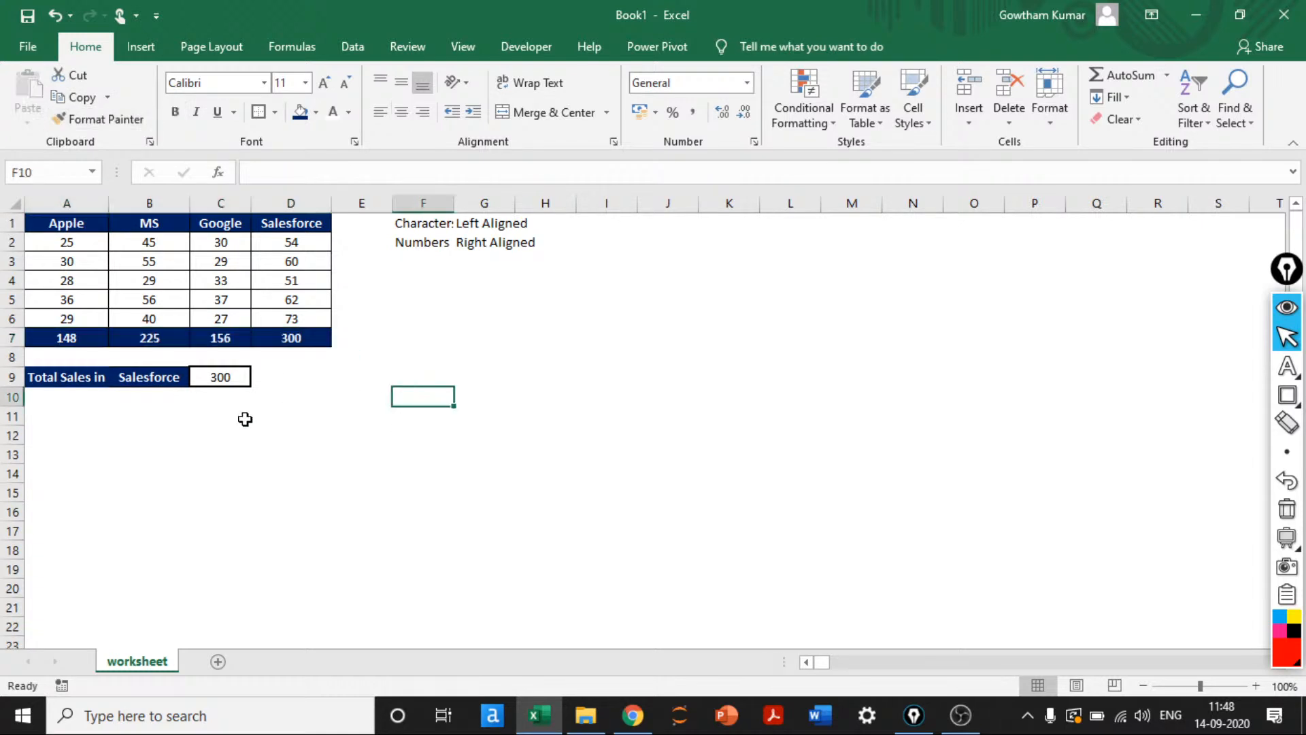
Compare the lookup result in cell C9 with the Salesforce column total in cell D7
left_click(92, 379)
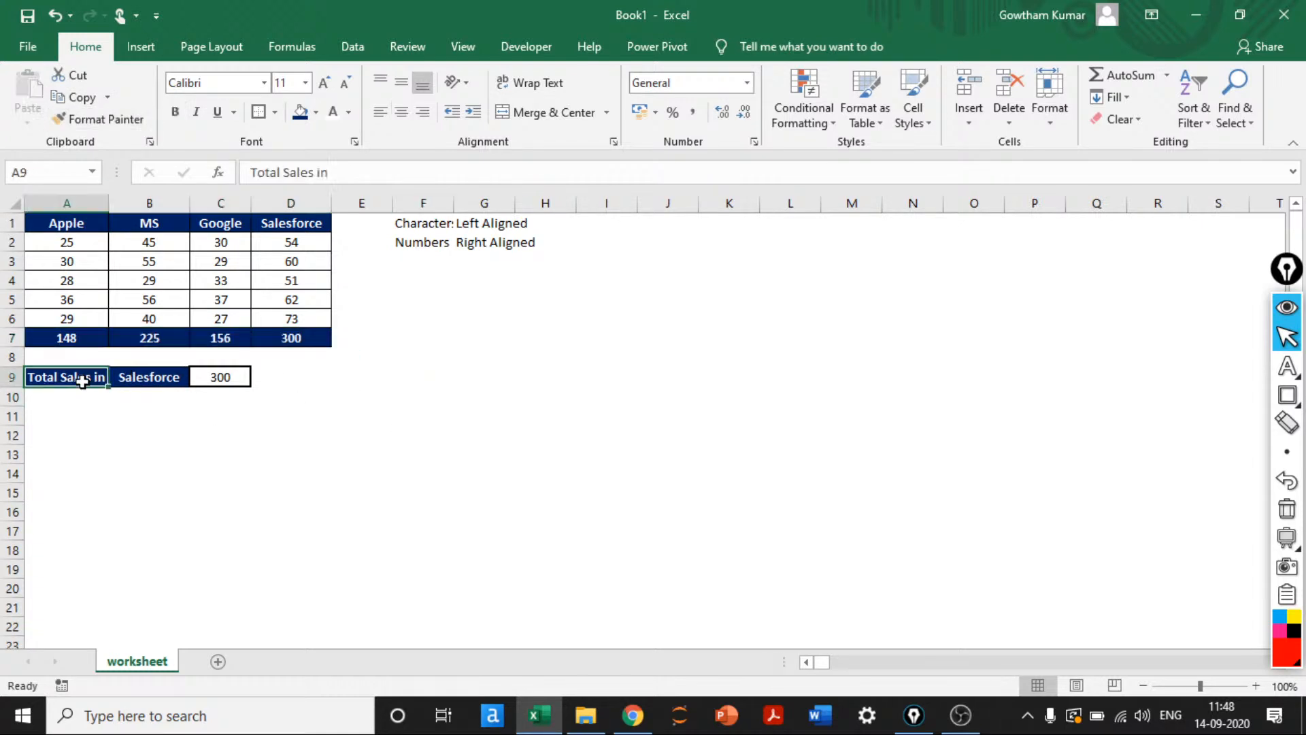
left_click(147, 378)
left_click(233, 375)
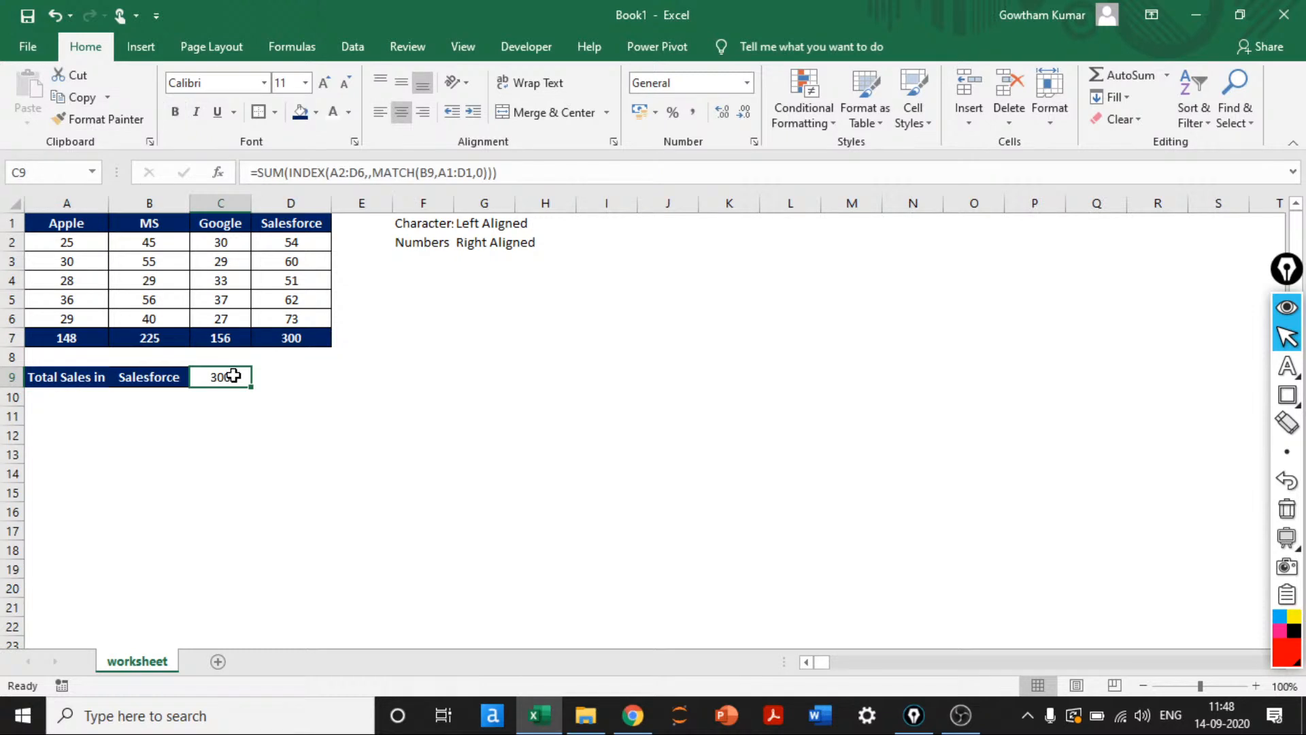
left_click(305, 259)
left_click(297, 318)
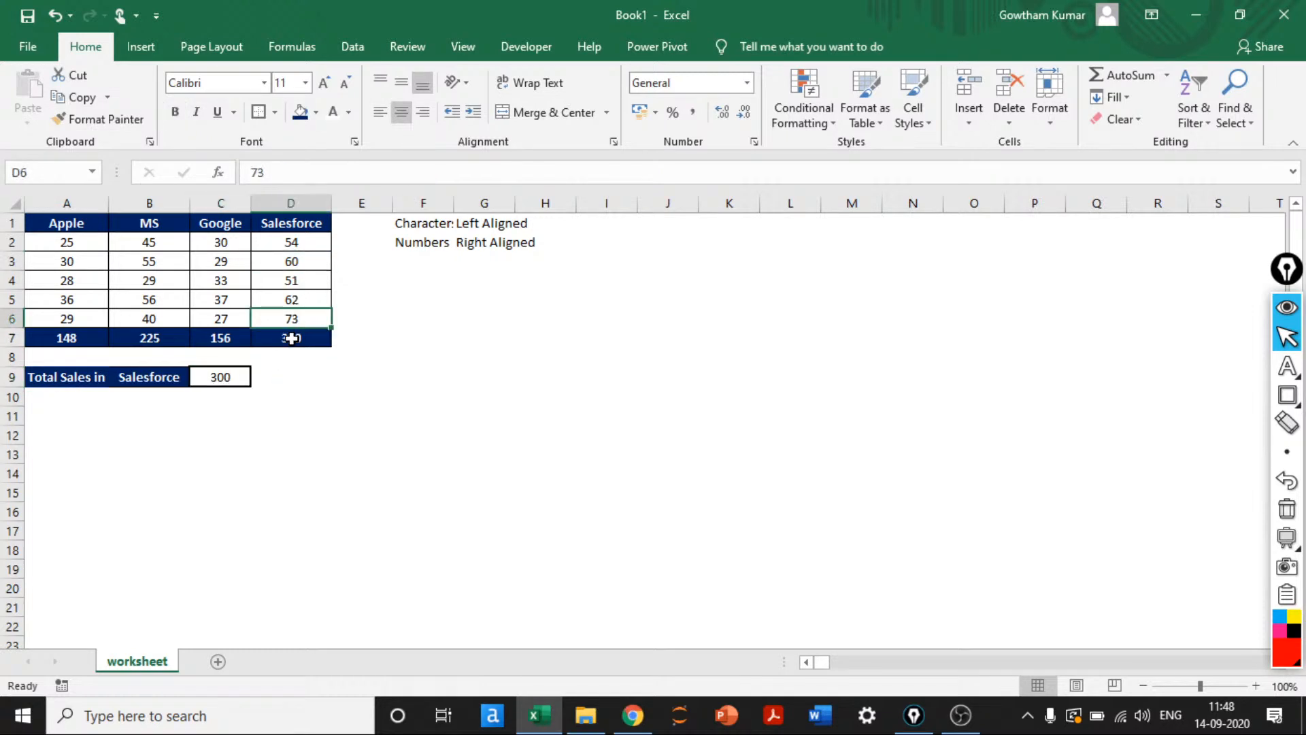
left_click(298, 338)
left_click(313, 411)
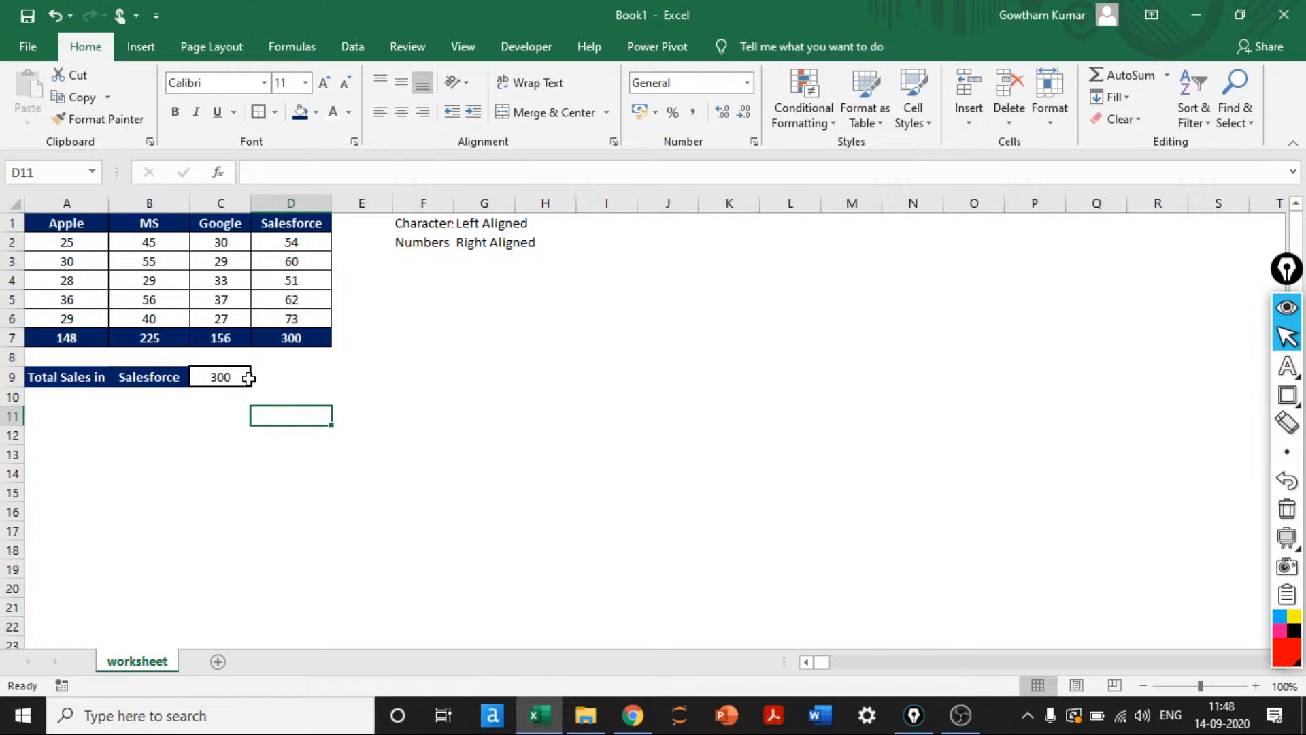
left_click(227, 372)
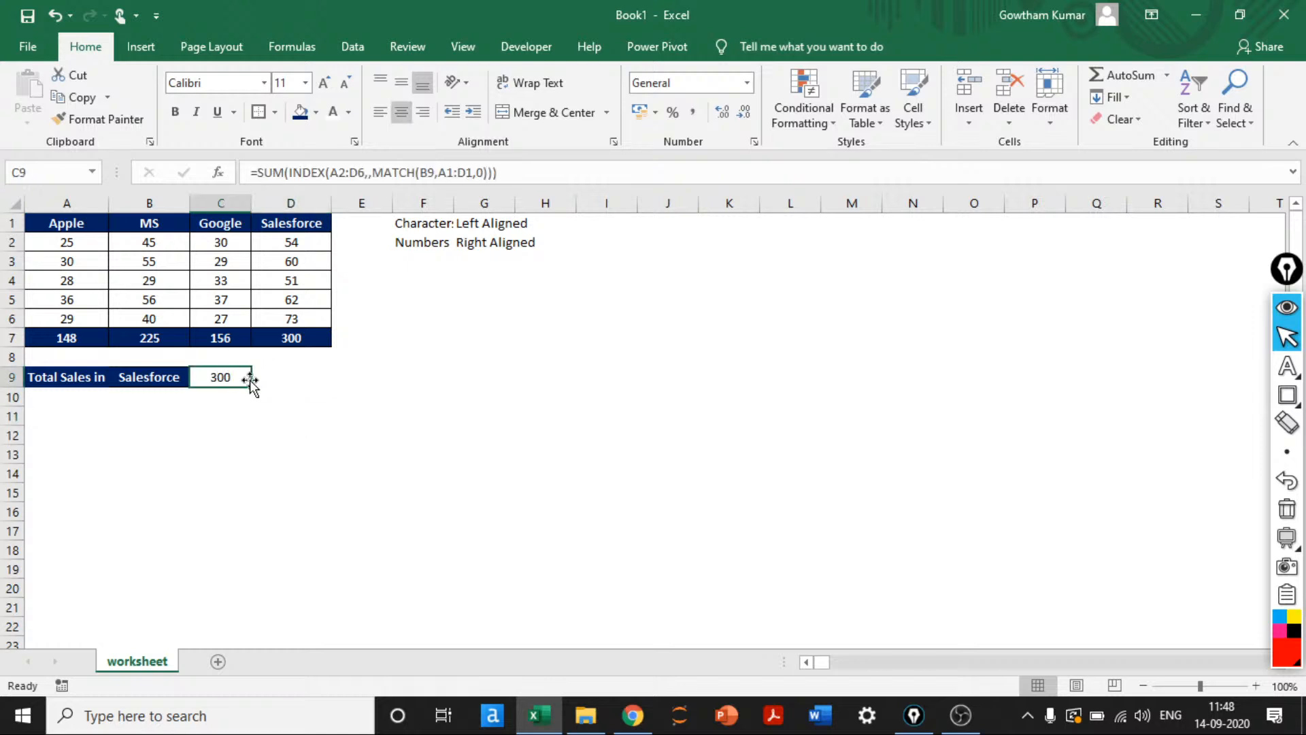
Choose Apple in cell B9 and compare the lookup result in C9 with the sales values in A2:A6
left_click(158, 374)
left_click(198, 377)
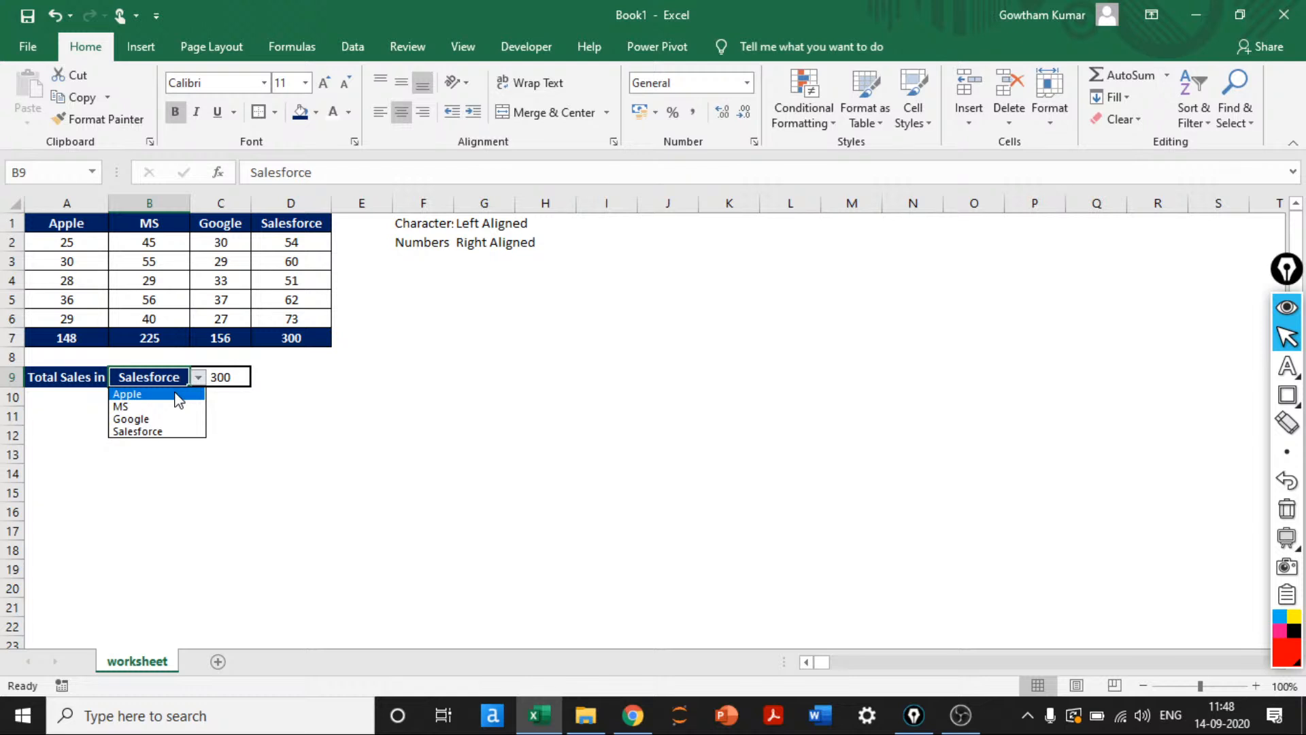
left_click(180, 400)
left_click(275, 409)
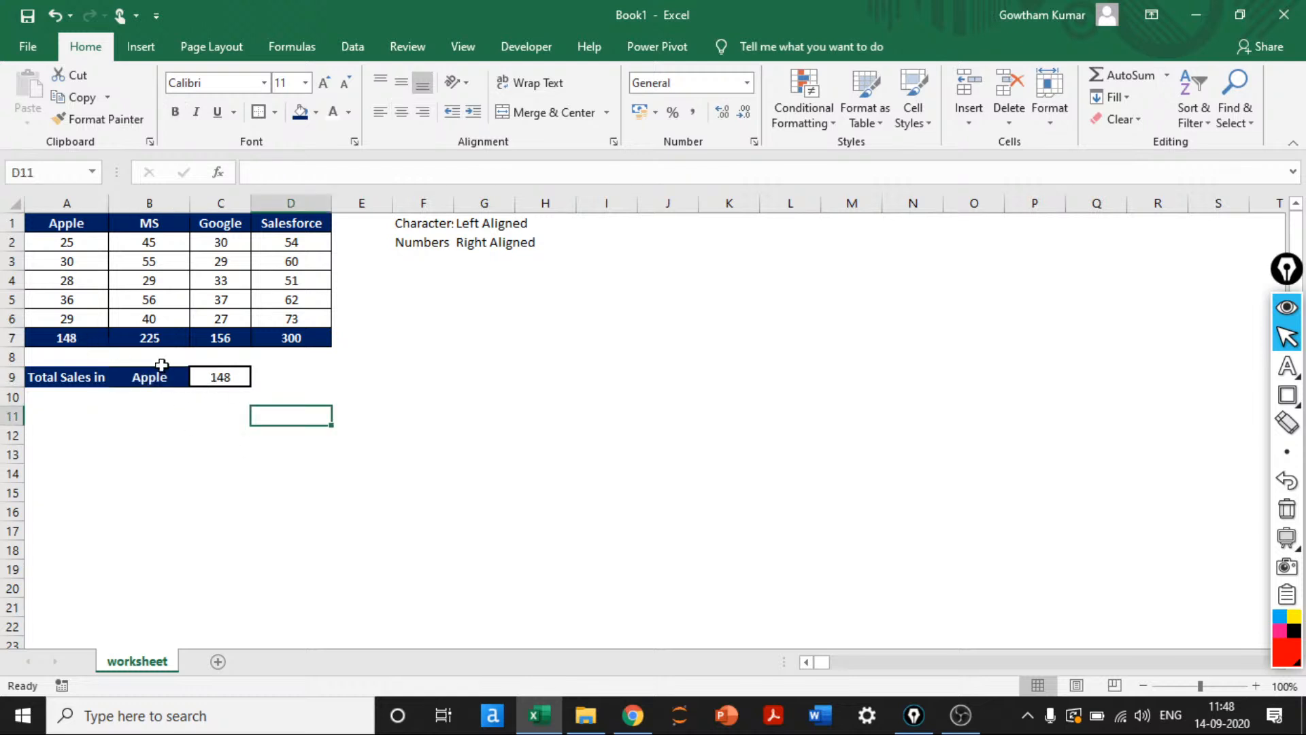
left_click(216, 376)
left_click(148, 376)
left_click(61, 245)
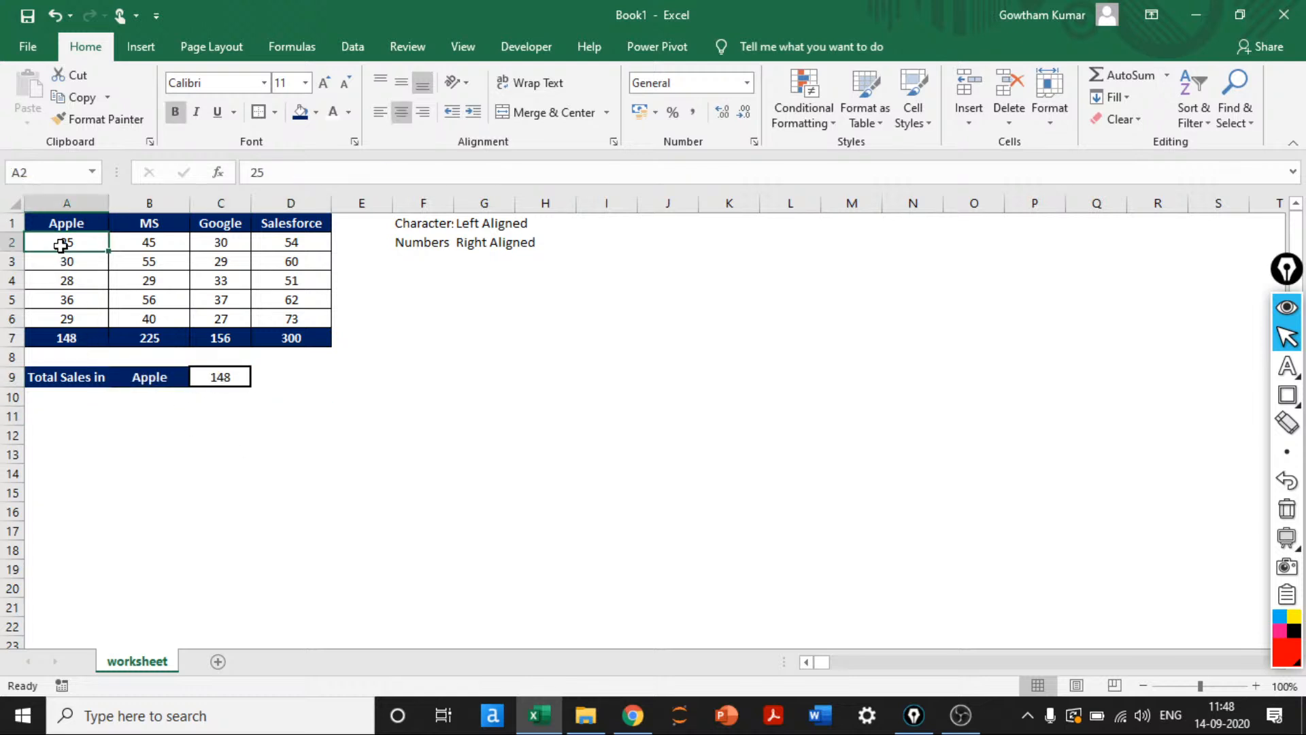
left_click_drag(61, 245, 67, 321)
Switch the company in cell B9 to MS and after that to Google to test the lookup
left_click(149, 377)
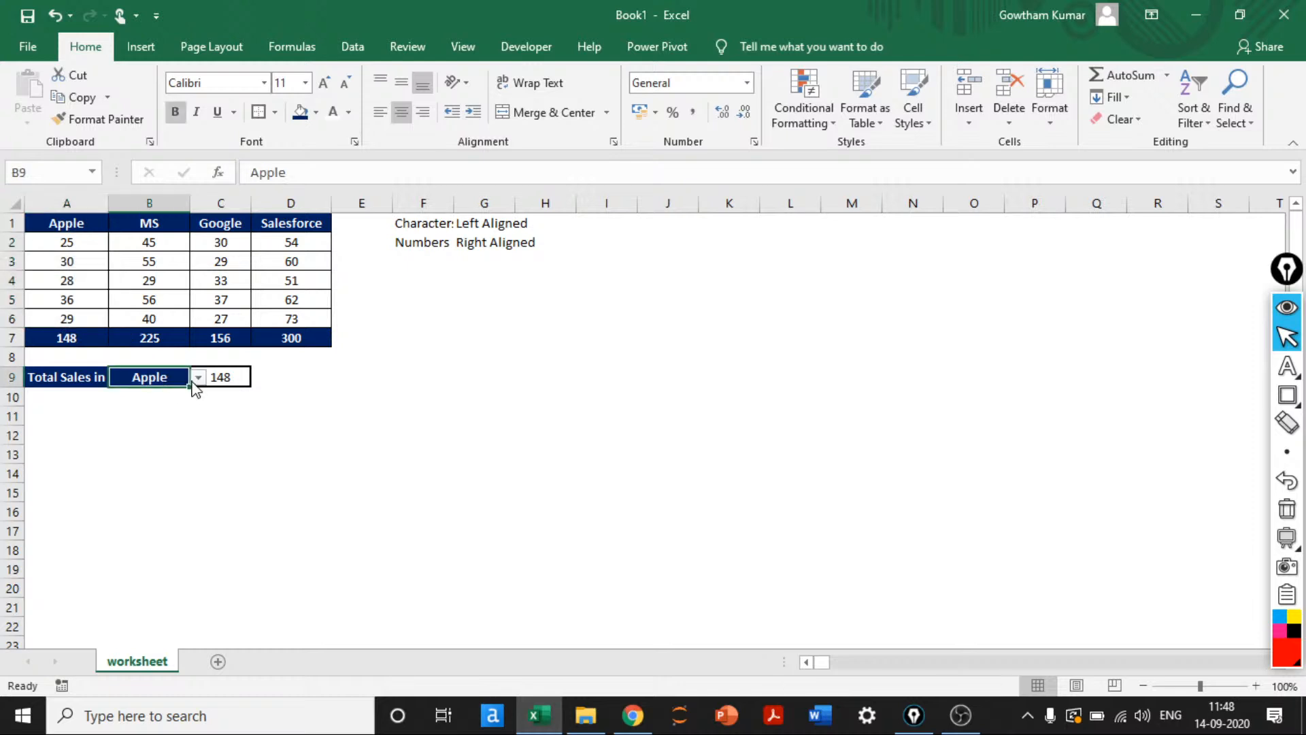
left_click(196, 379)
left_click(161, 405)
left_click(198, 377)
left_click(139, 421)
left_click(257, 416)
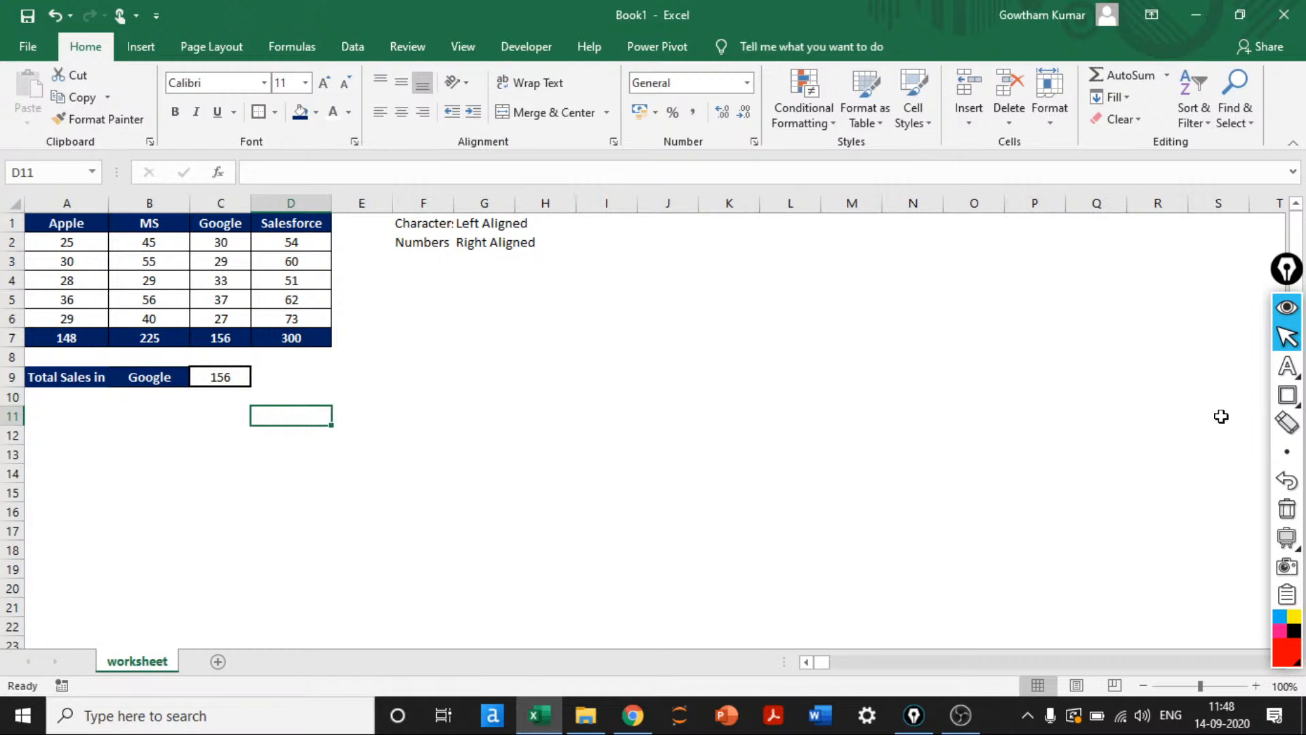
Annotate the screen in pink with rectangles around the sales table and the lookup result, plus an arrow from table to result
left_click(1288, 394)
left_click(1229, 396)
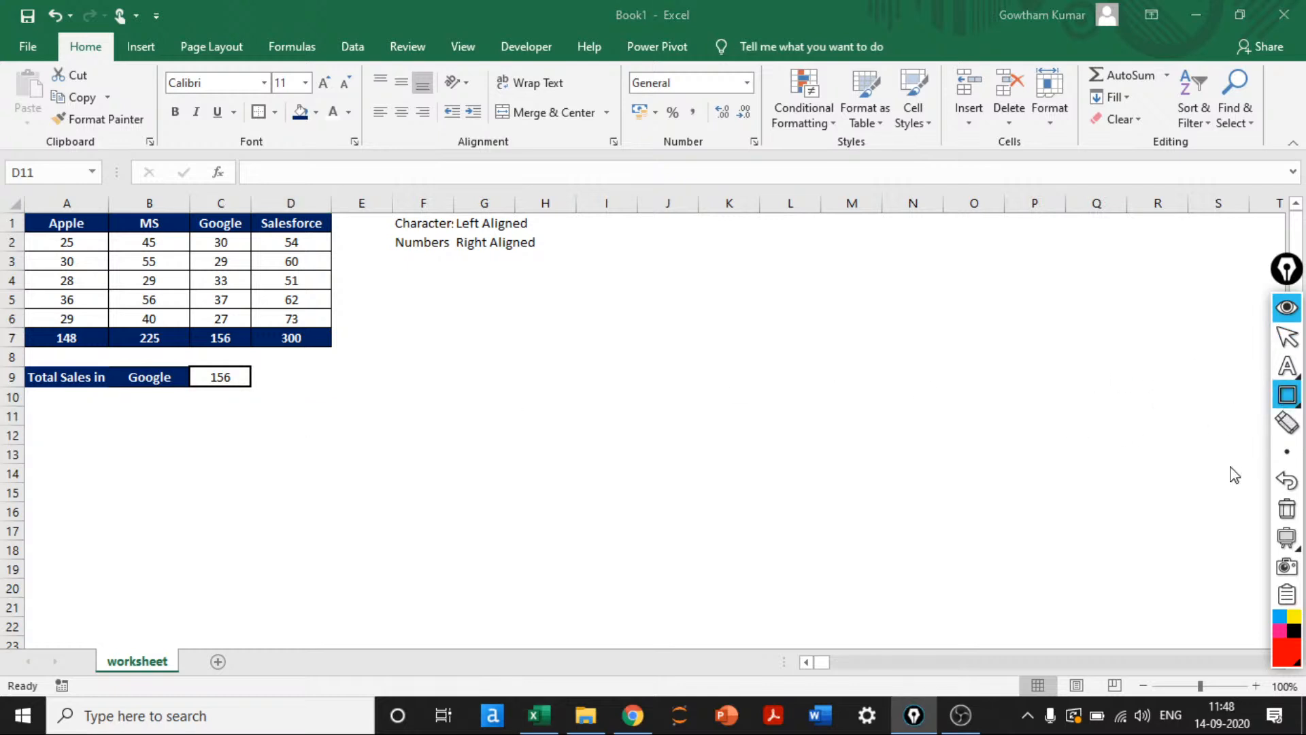
left_click(1279, 632)
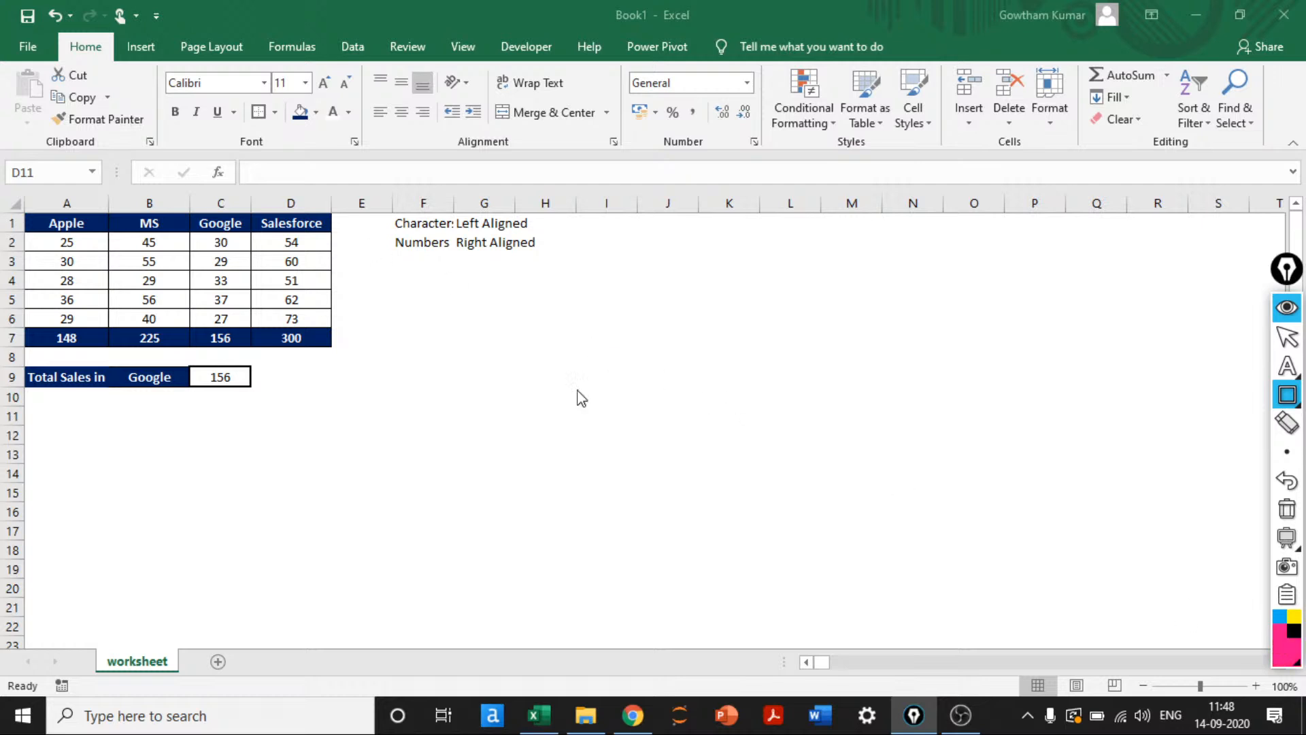
mouse_move(360, 330)
left_mouse_down()
mouse_move(123, 272)
mouse_move(10, 208)
left_mouse_up()
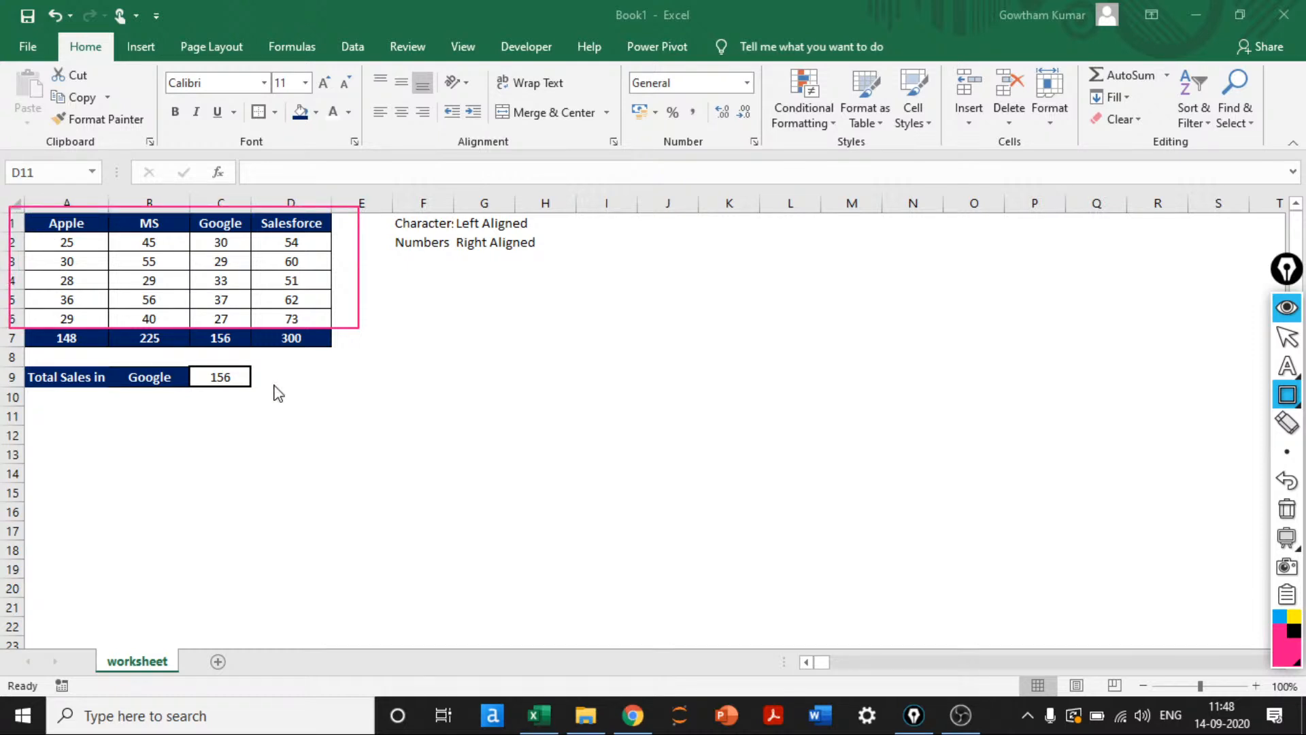
mouse_move(300, 428)
left_mouse_down()
mouse_move(199, 391)
mouse_move(170, 350)
left_mouse_up()
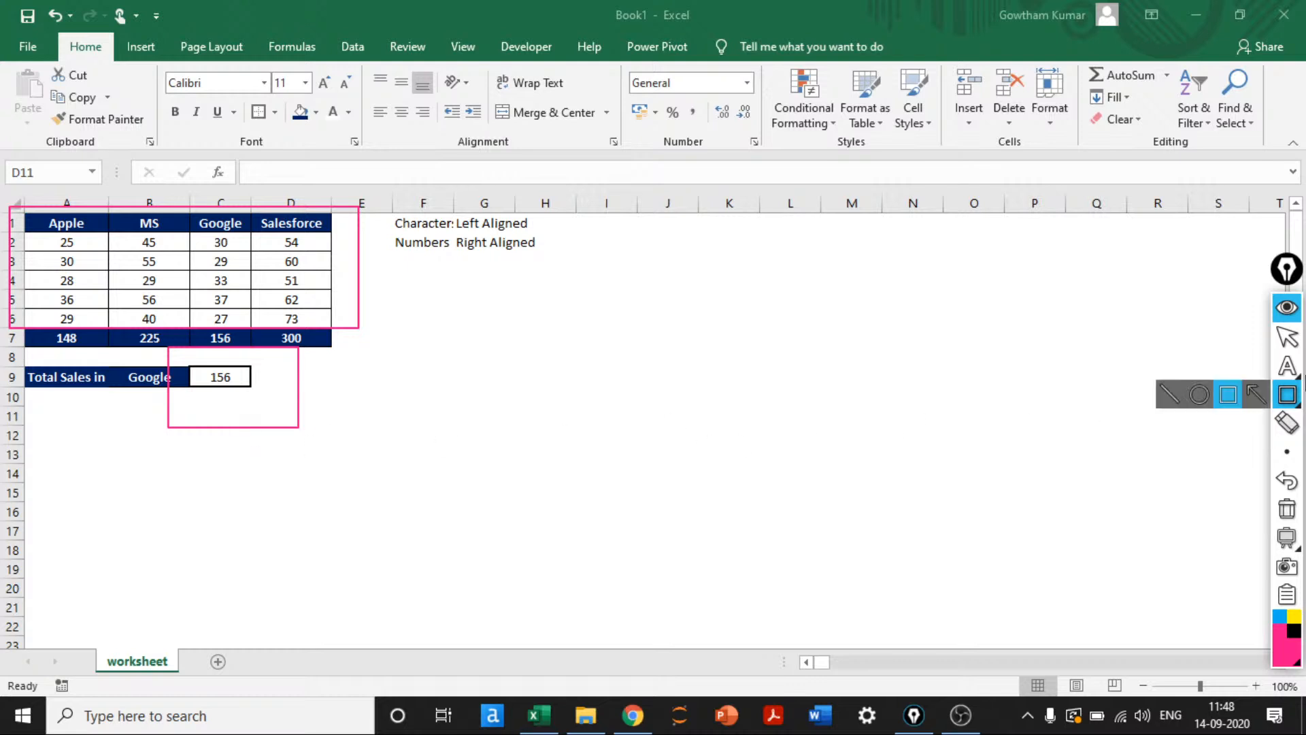
left_click(1254, 394)
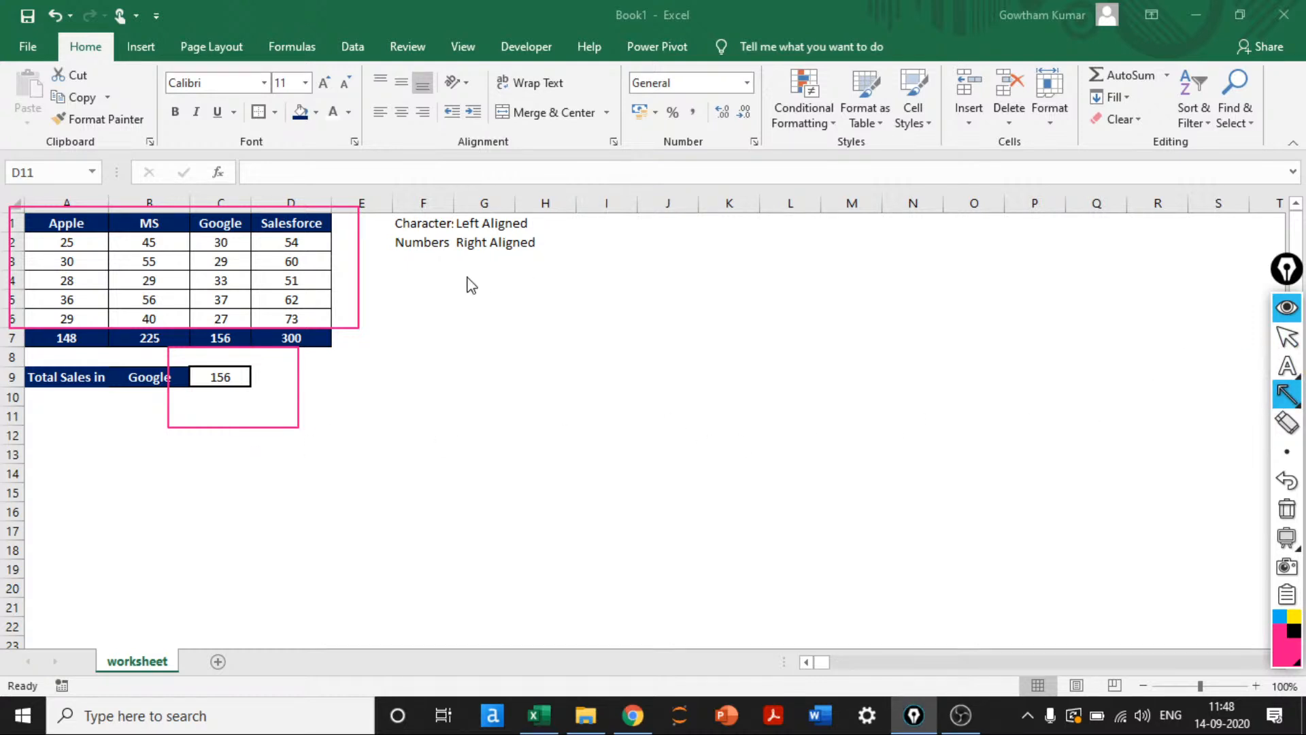
left_click_drag(110, 280, 179, 369)
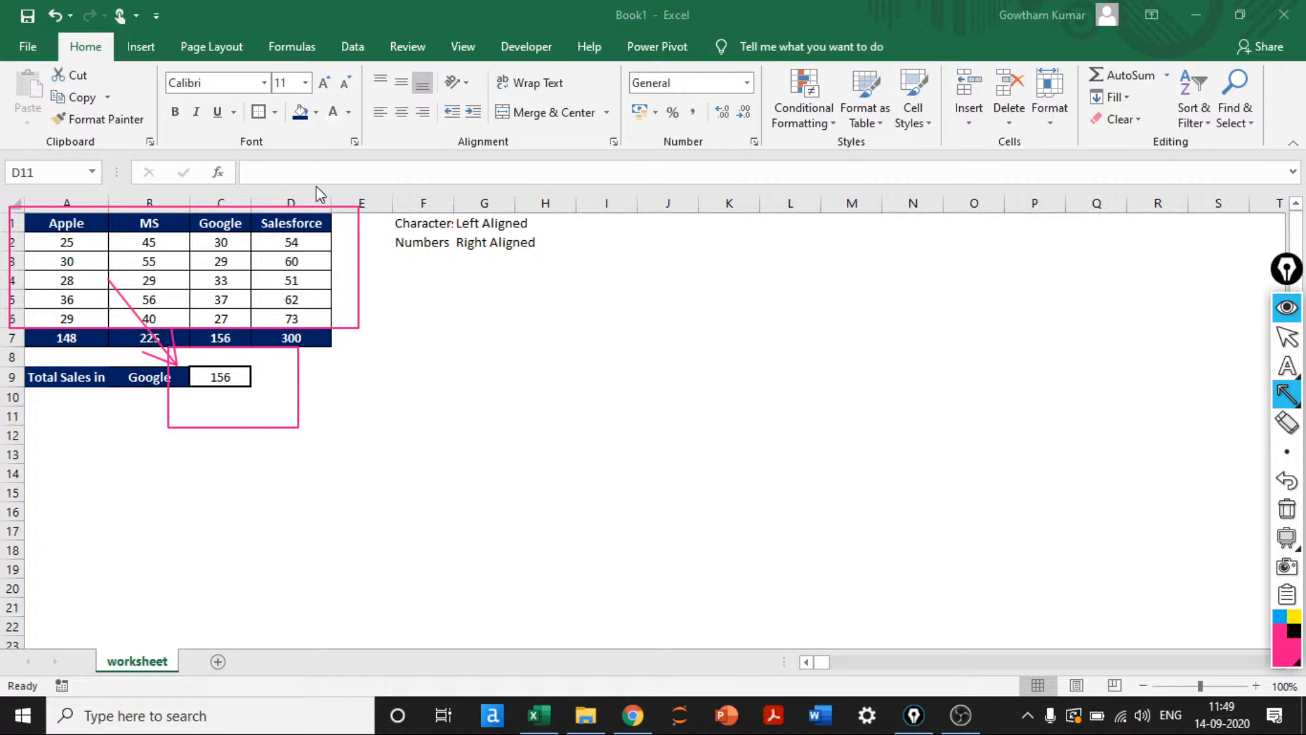
Clear all screen annotations, return to the normal pointer and collapse the annotation toolbar
left_click(1286, 423)
left_click(1287, 509)
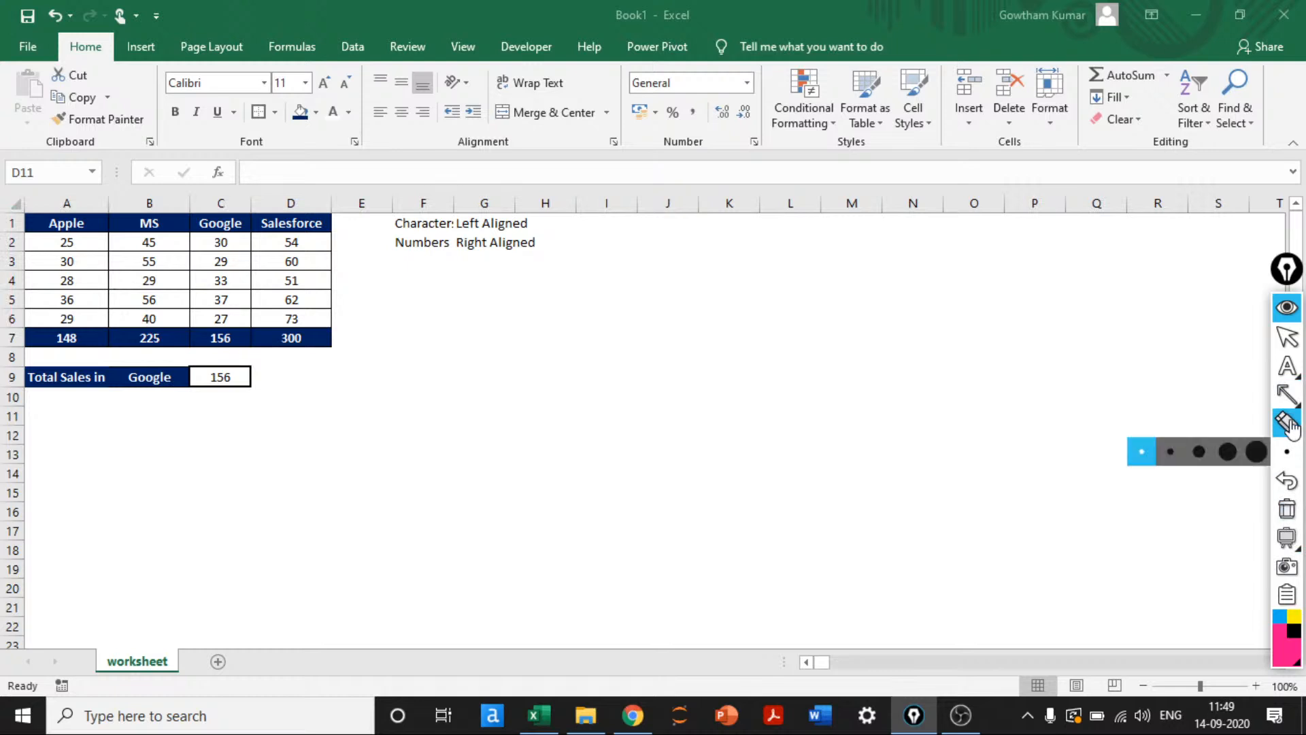
left_click(1287, 337)
left_click(1287, 269)
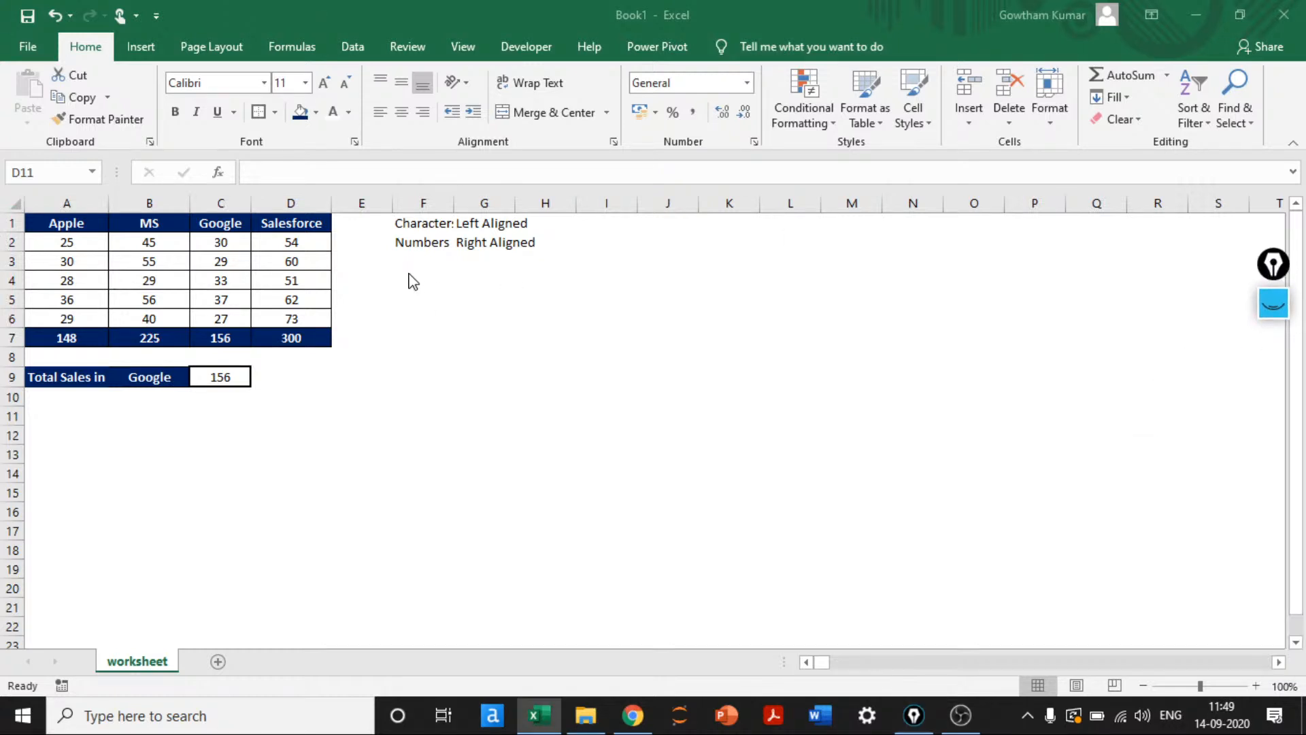
Increase the font size of the whole sales table A1:D7 to 18
left_click(418, 243)
mouse_move(51, 226)
left_mouse_down()
mouse_move(140, 303)
mouse_move(280, 318)
left_mouse_up()
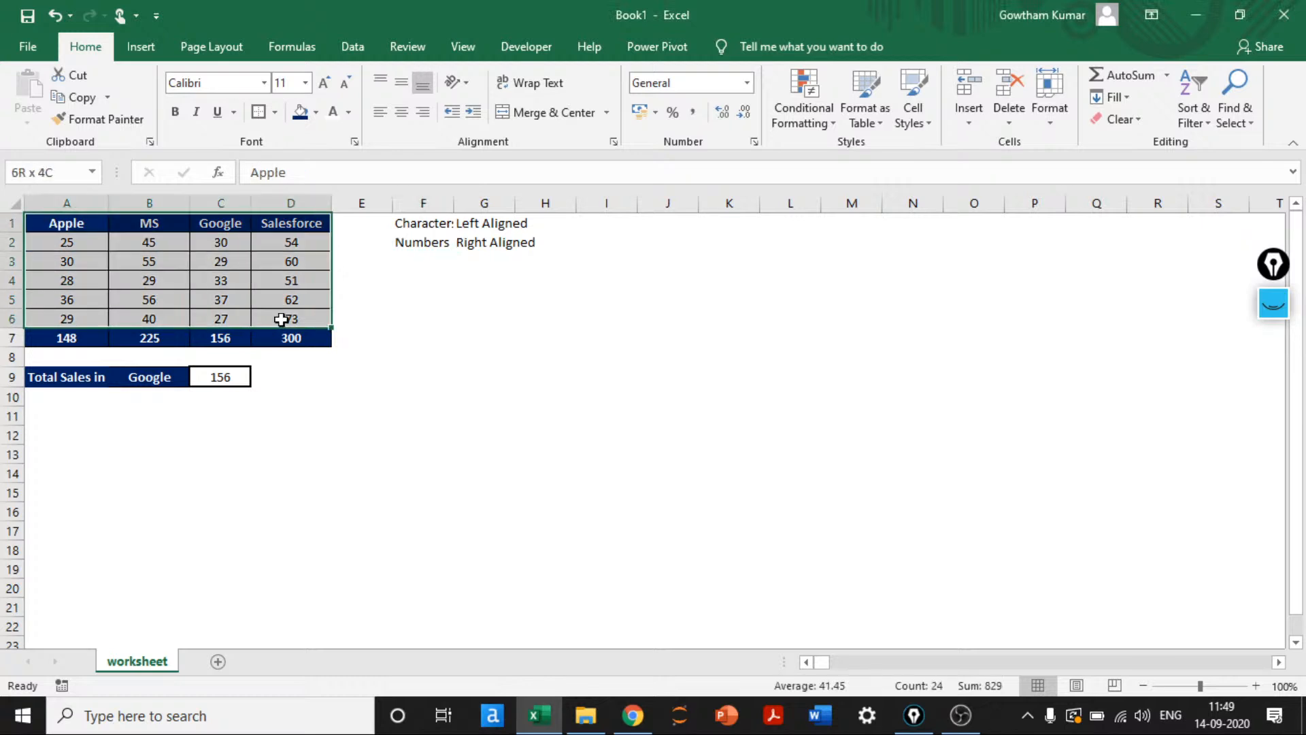
left_click(300, 343)
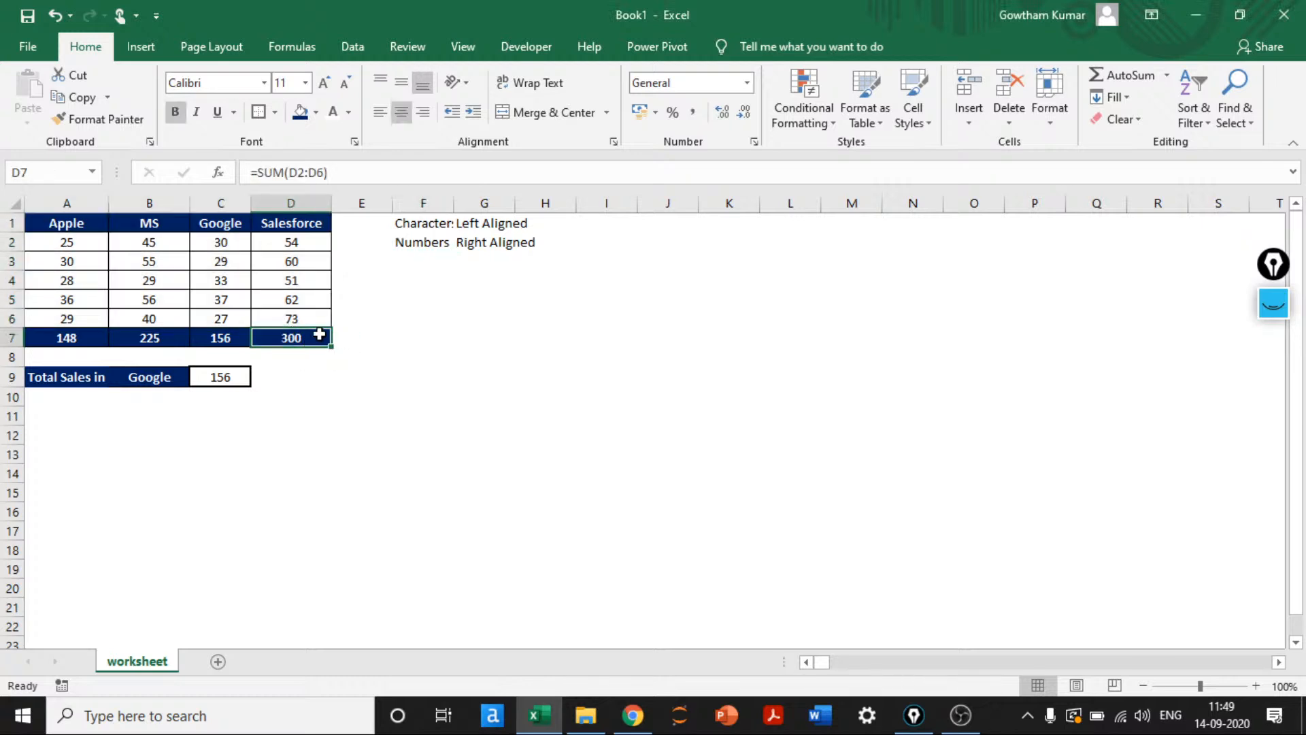
key("ctrl+a")
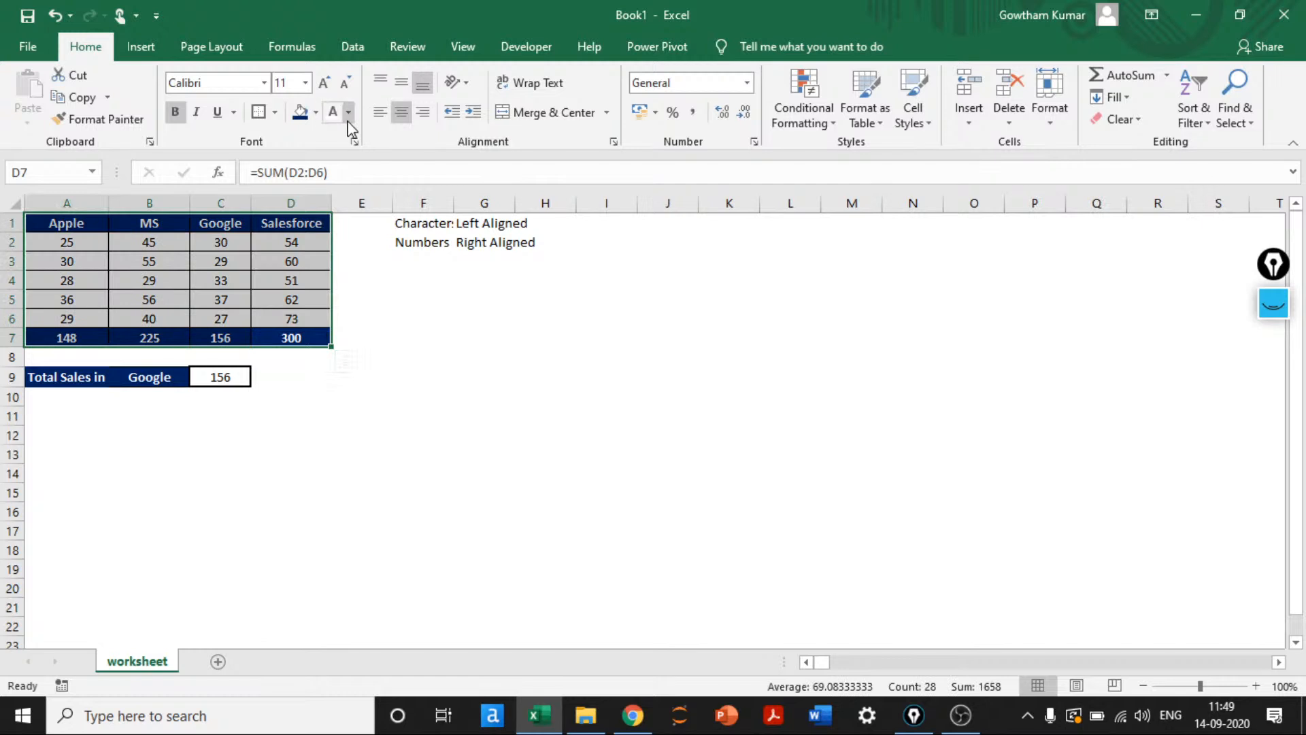
left_click(327, 89)
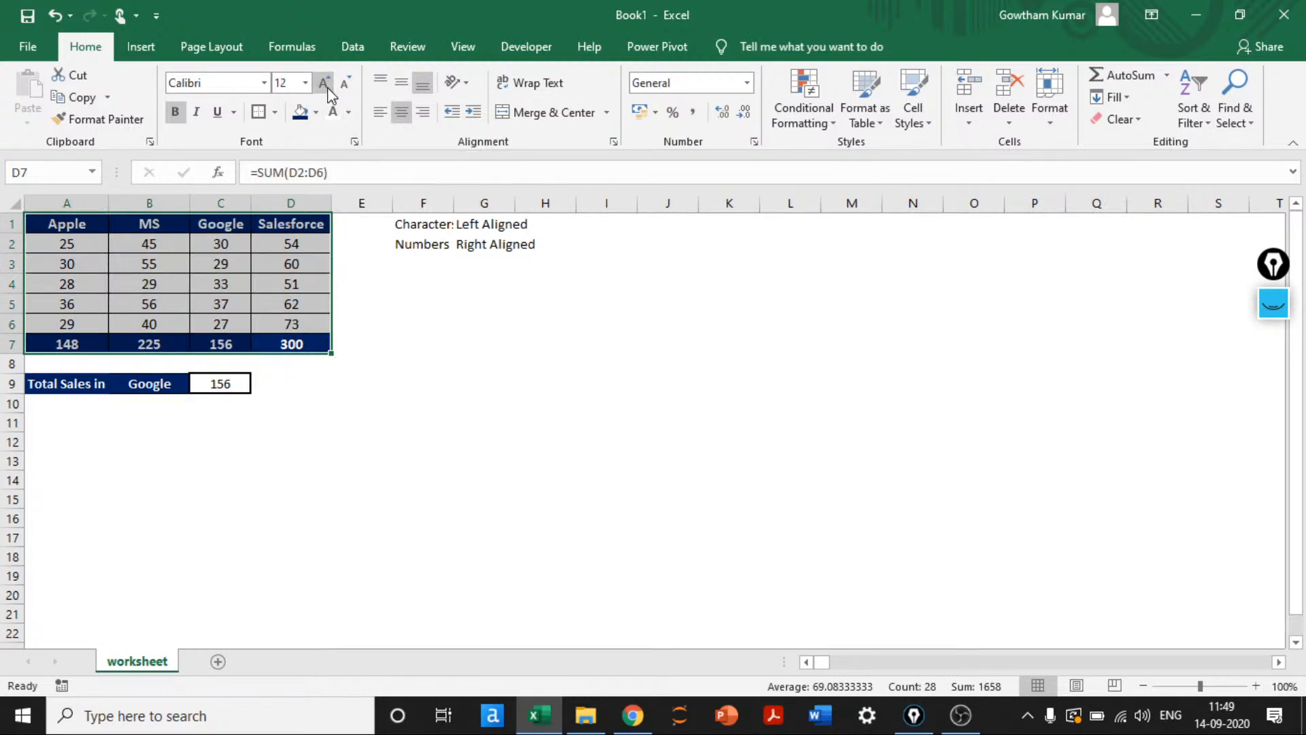
left_click(327, 89)
left_click(327, 89)
left_click(325, 85)
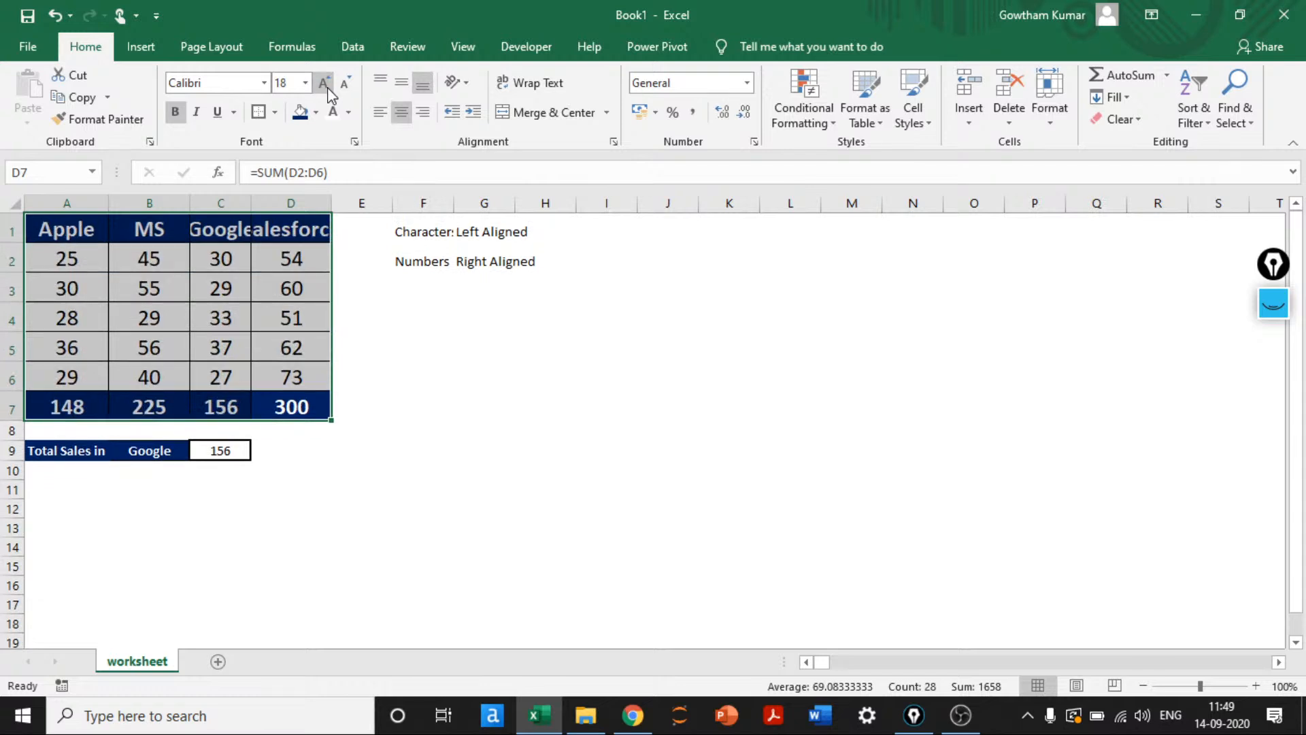
left_click(350, 508)
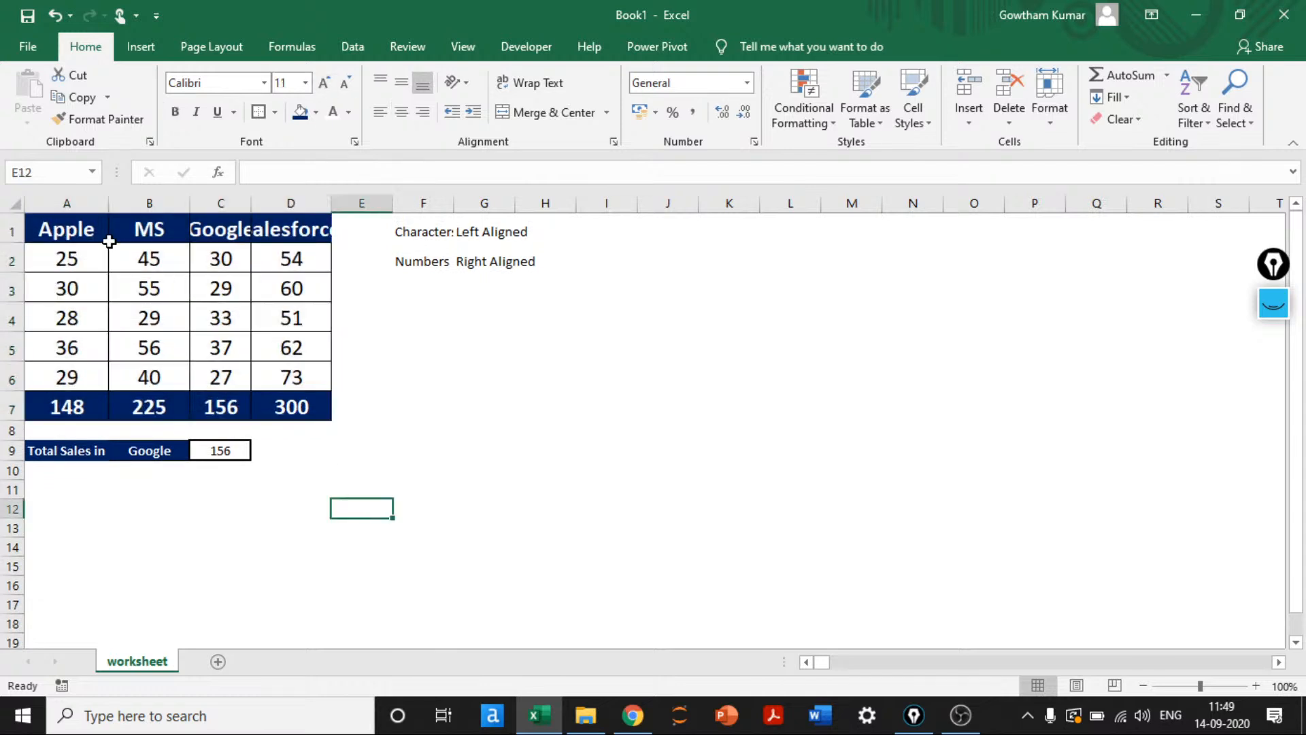
left_click_drag(59, 234, 291, 405)
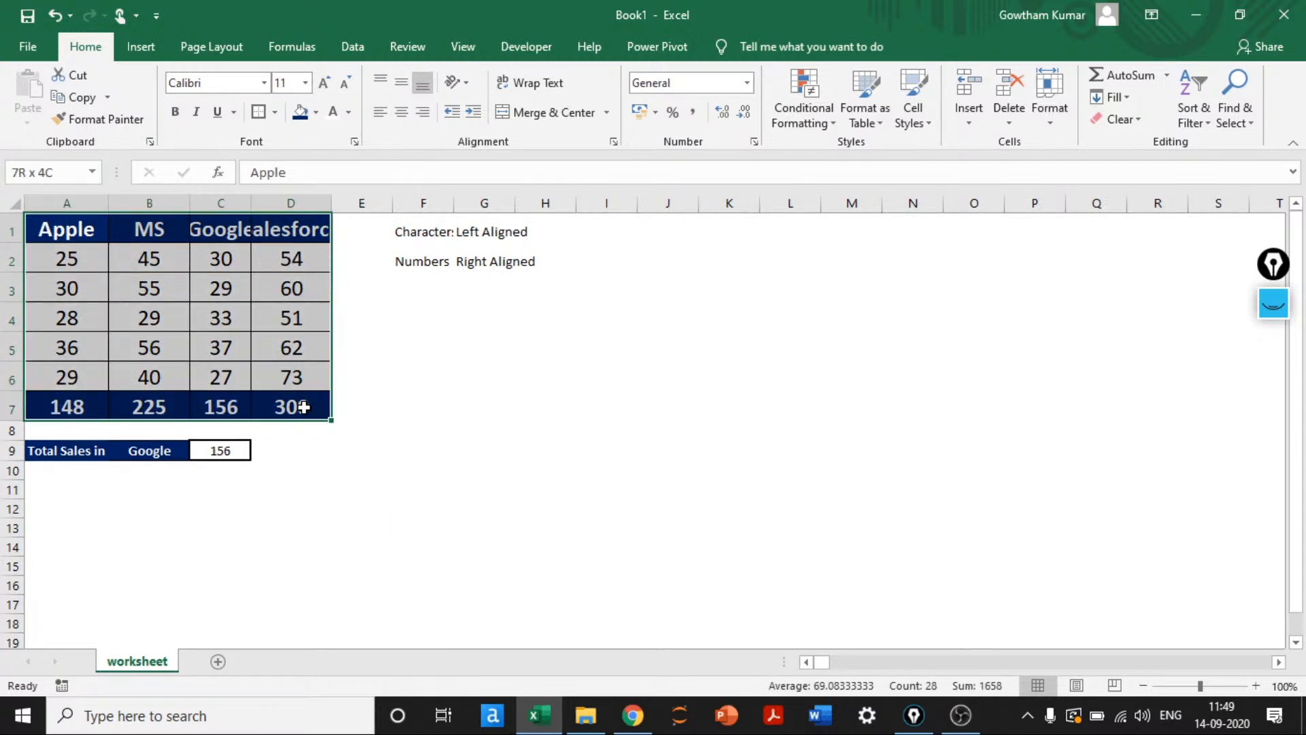
left_click(375, 264)
left_click(262, 228)
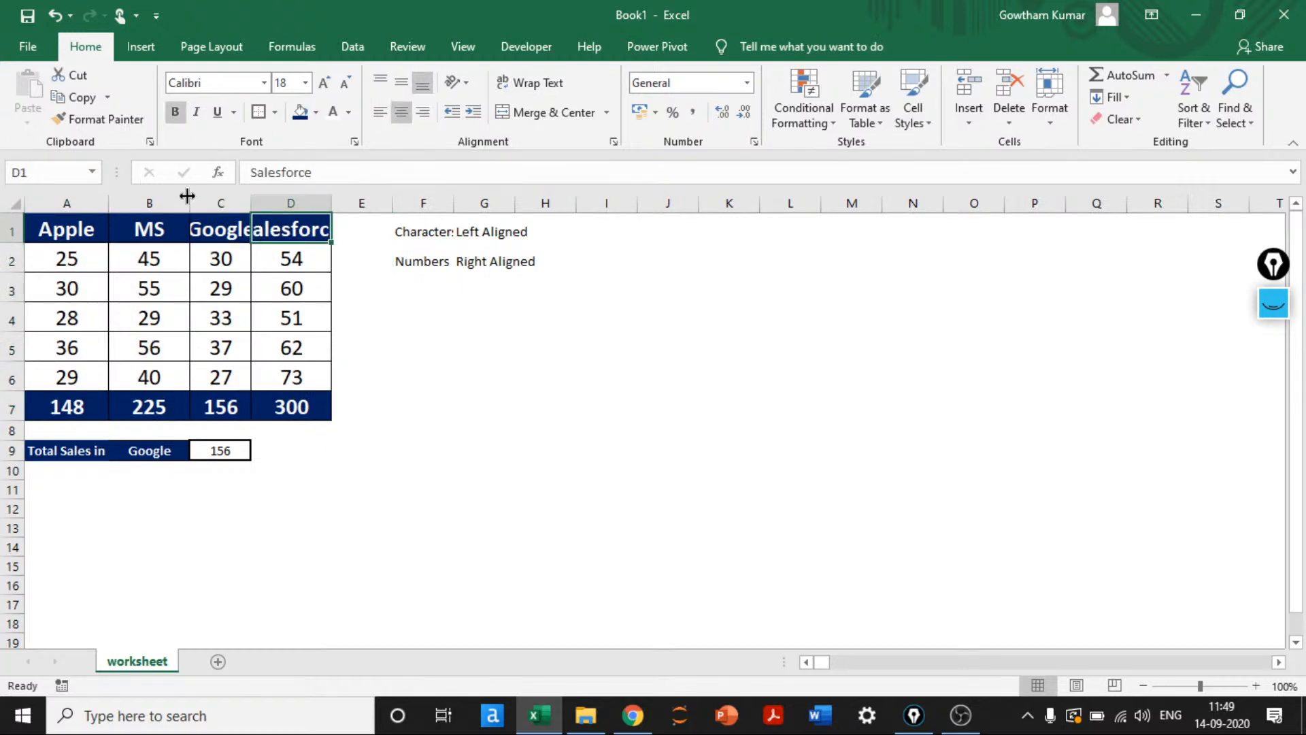
left_click(207, 224)
left_click(392, 370)
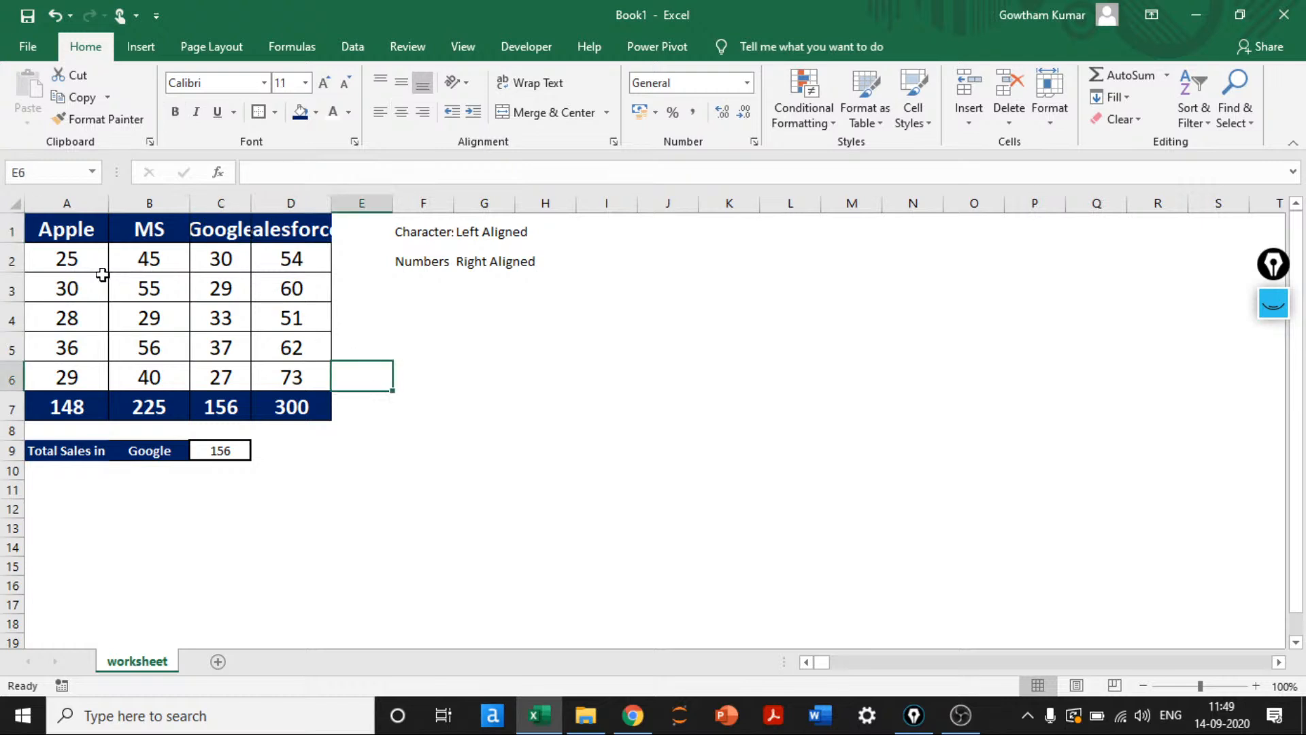
AutoFit the column widths of the sales table A1:D7 to its enlarged text
left_click_drag(72, 231, 300, 405)
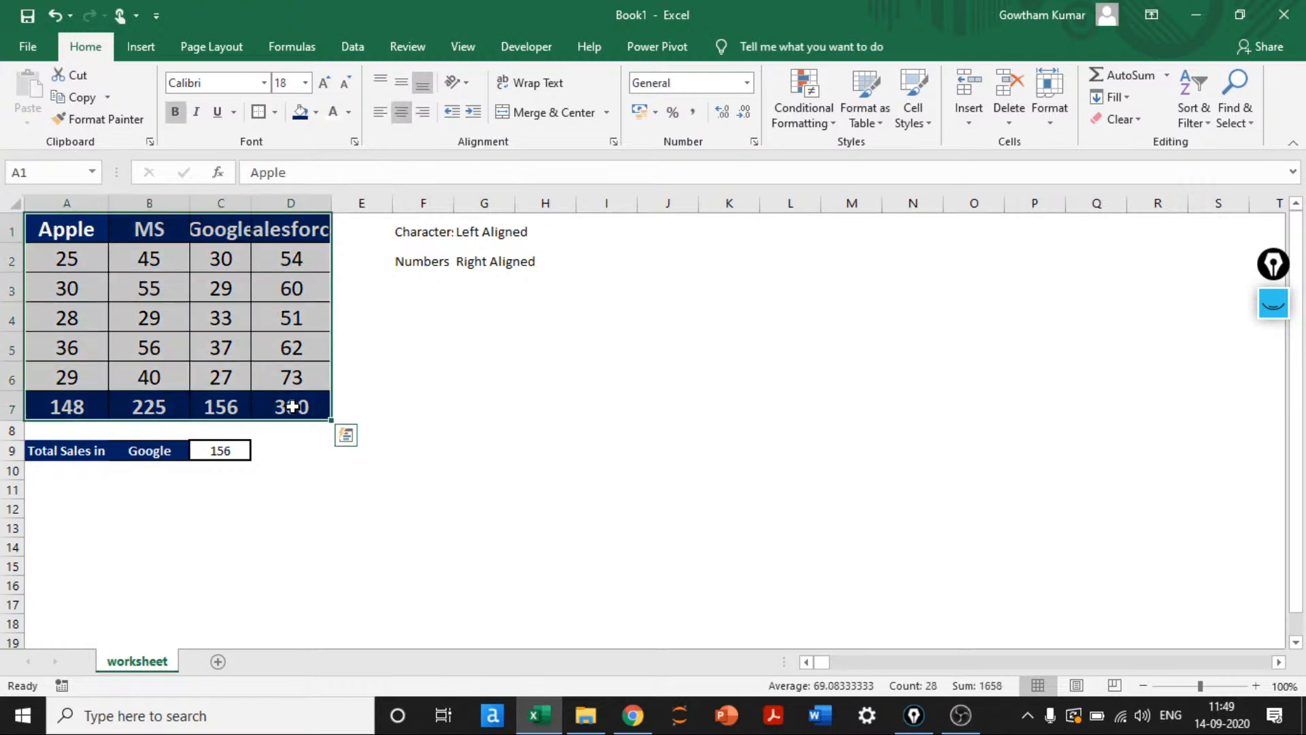
left_click(1052, 116)
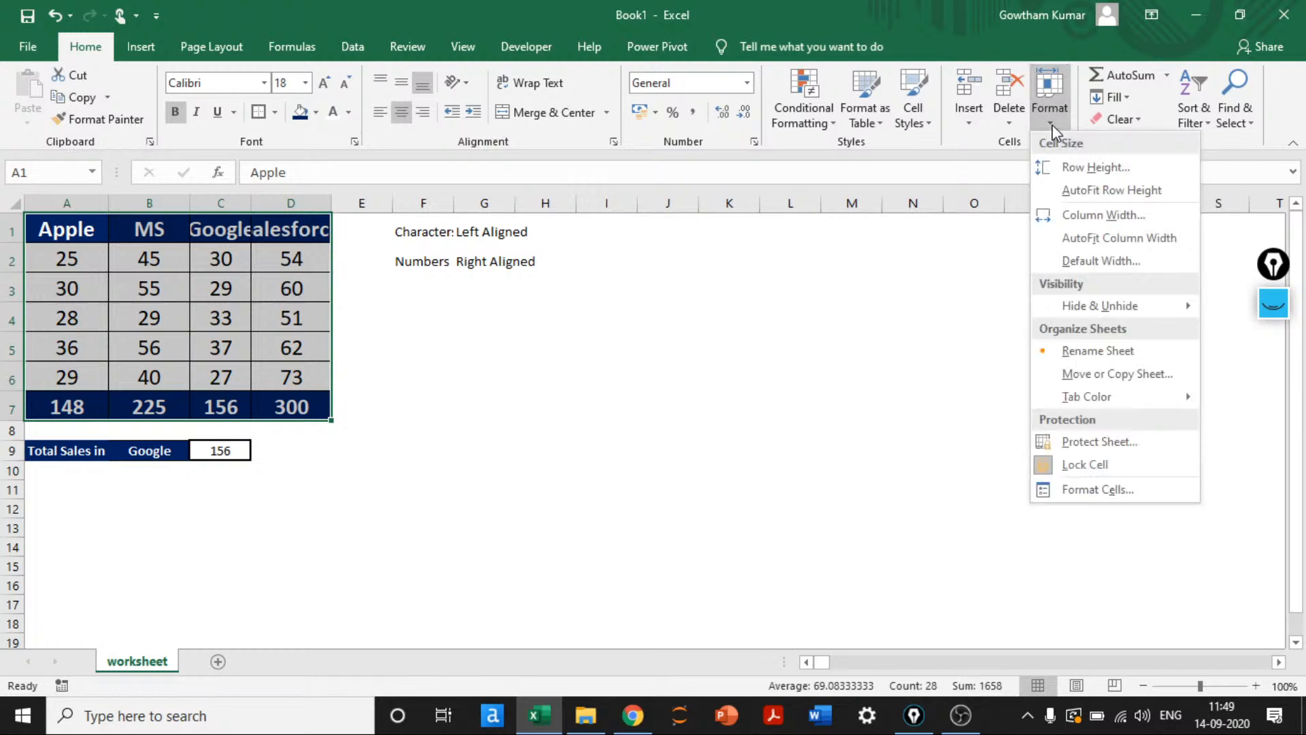
left_click(1097, 239)
left_click(442, 319)
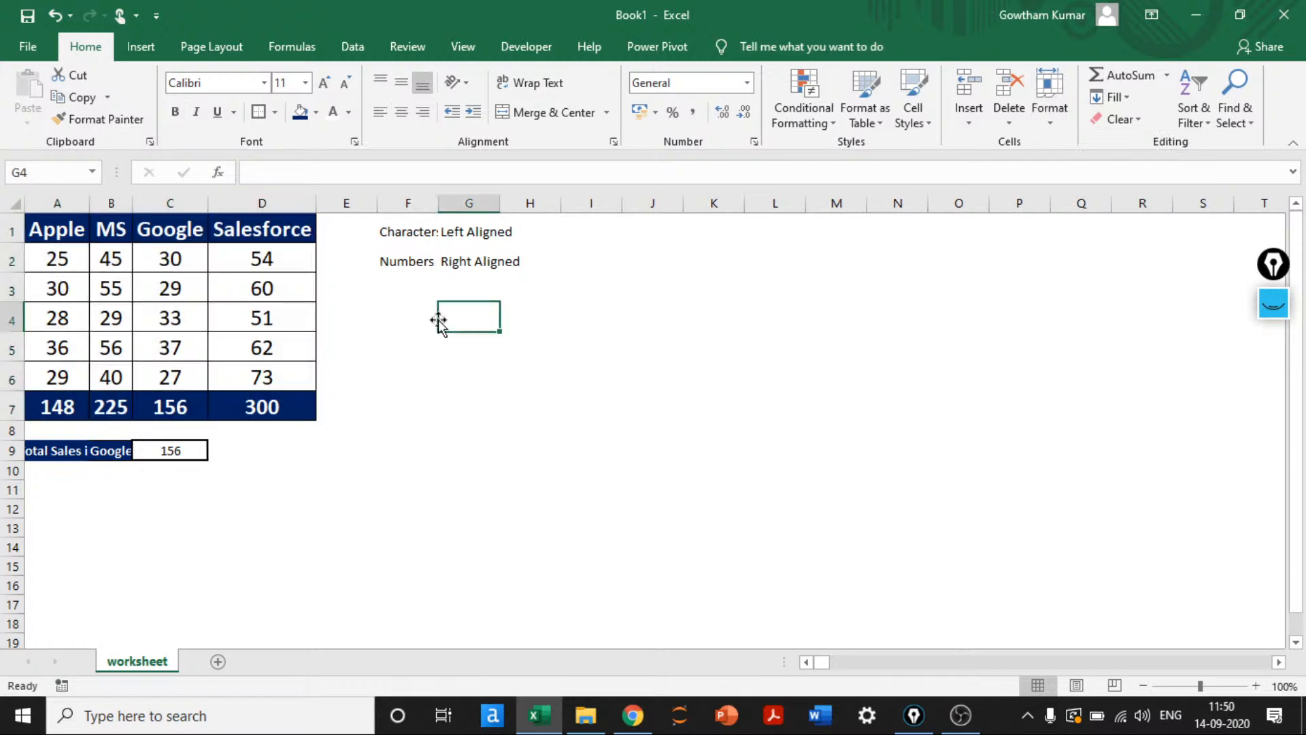
left_click_drag(68, 231, 262, 408)
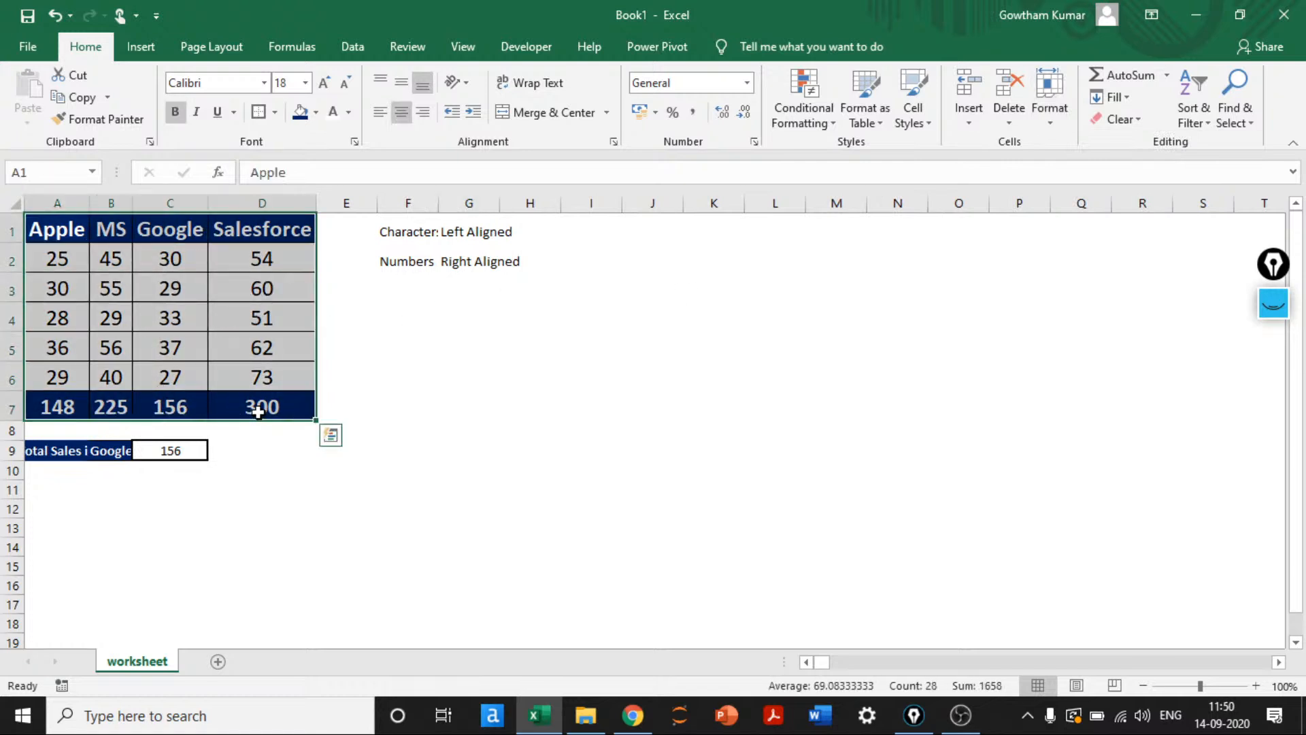
left_click(118, 284)
left_click_drag(110, 235, 110, 407)
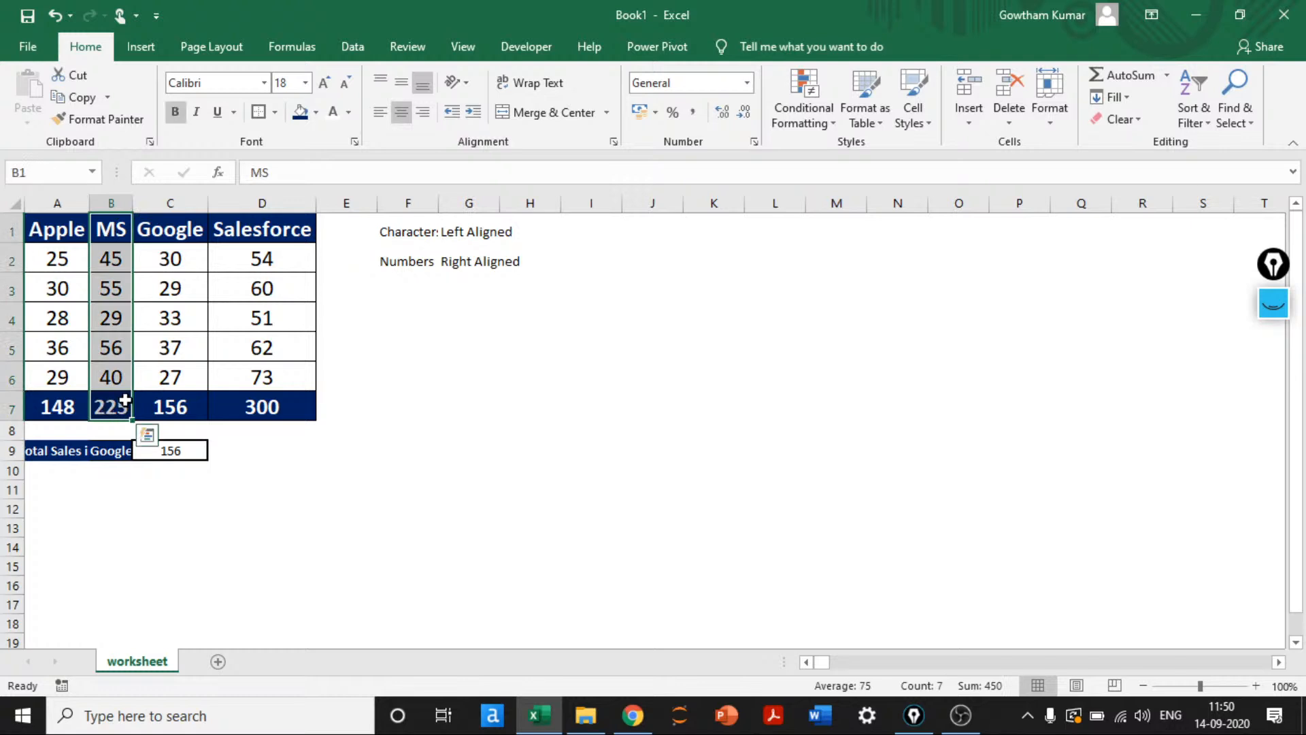
left_click(170, 376)
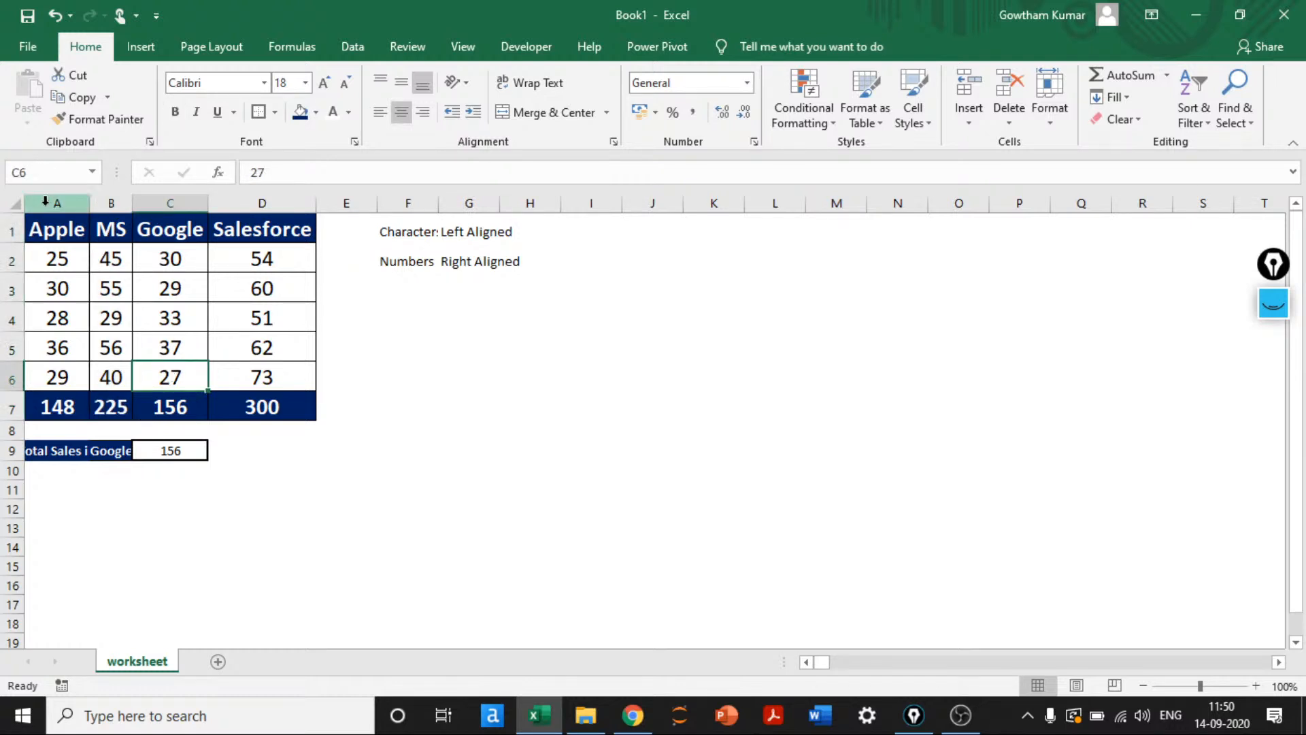
AutoFit columns A and B to the Total Sales in label in A9 and the company name in B9
left_click(61, 453)
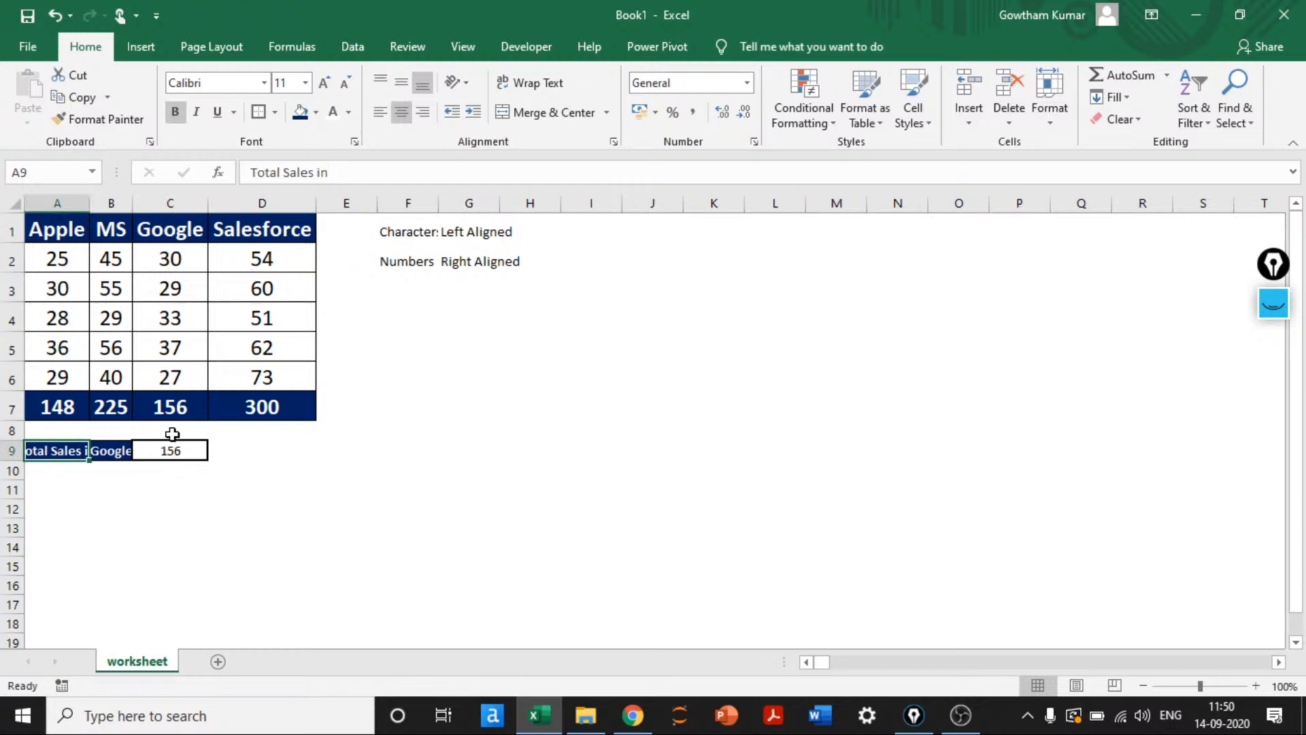
key("alt+h")
key("o")
key("i")
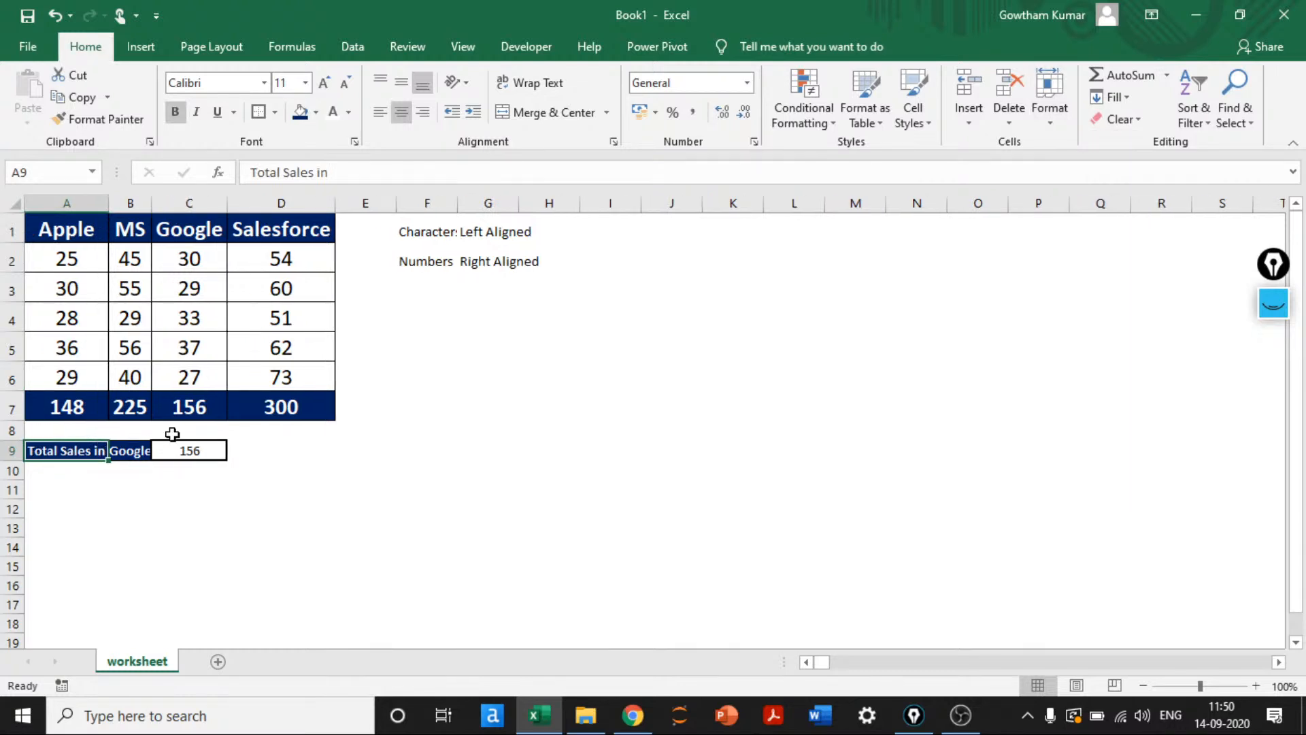
left_click(130, 453)
key("alt+h")
key("o")
key("i")
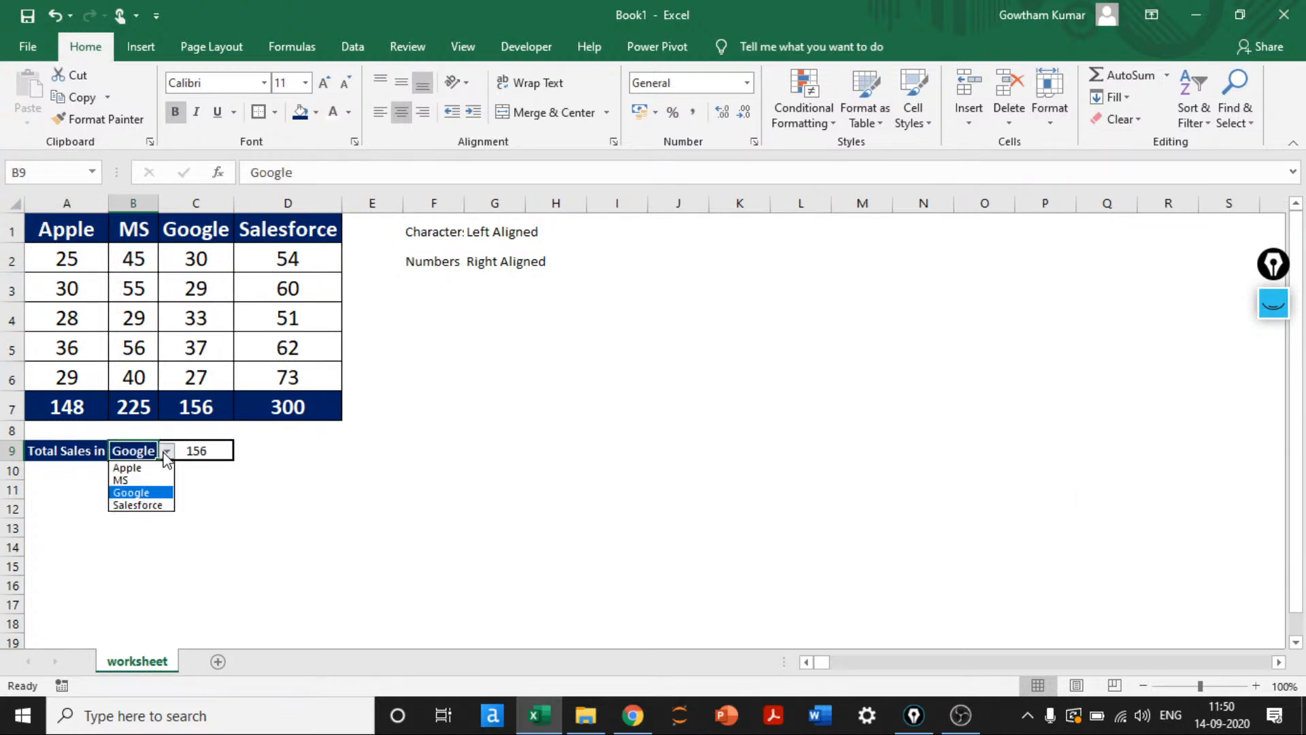
Choose Salesforce in cell B9 and AutoFit column B to the longer company name
left_click(140, 505)
key("alt+h")
key("o")
key("i")
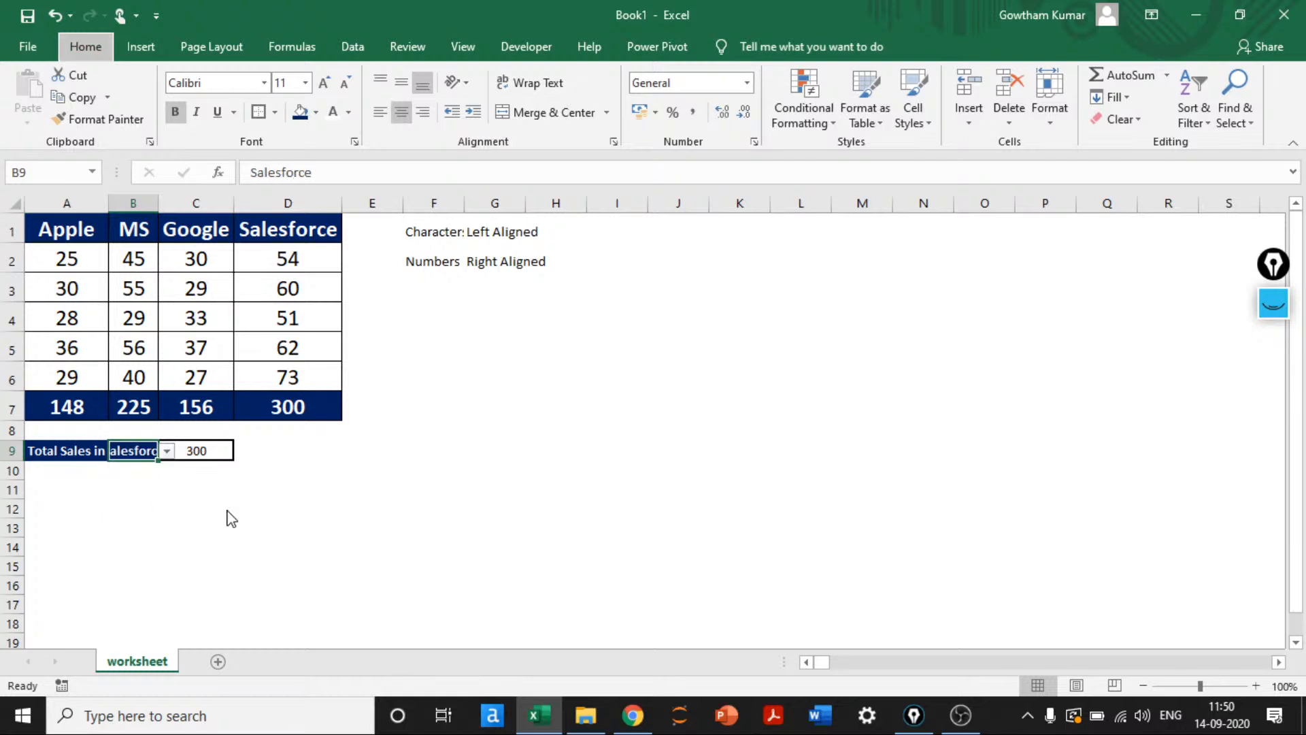
Set the company in cell B9 to Apple
left_click(184, 450)
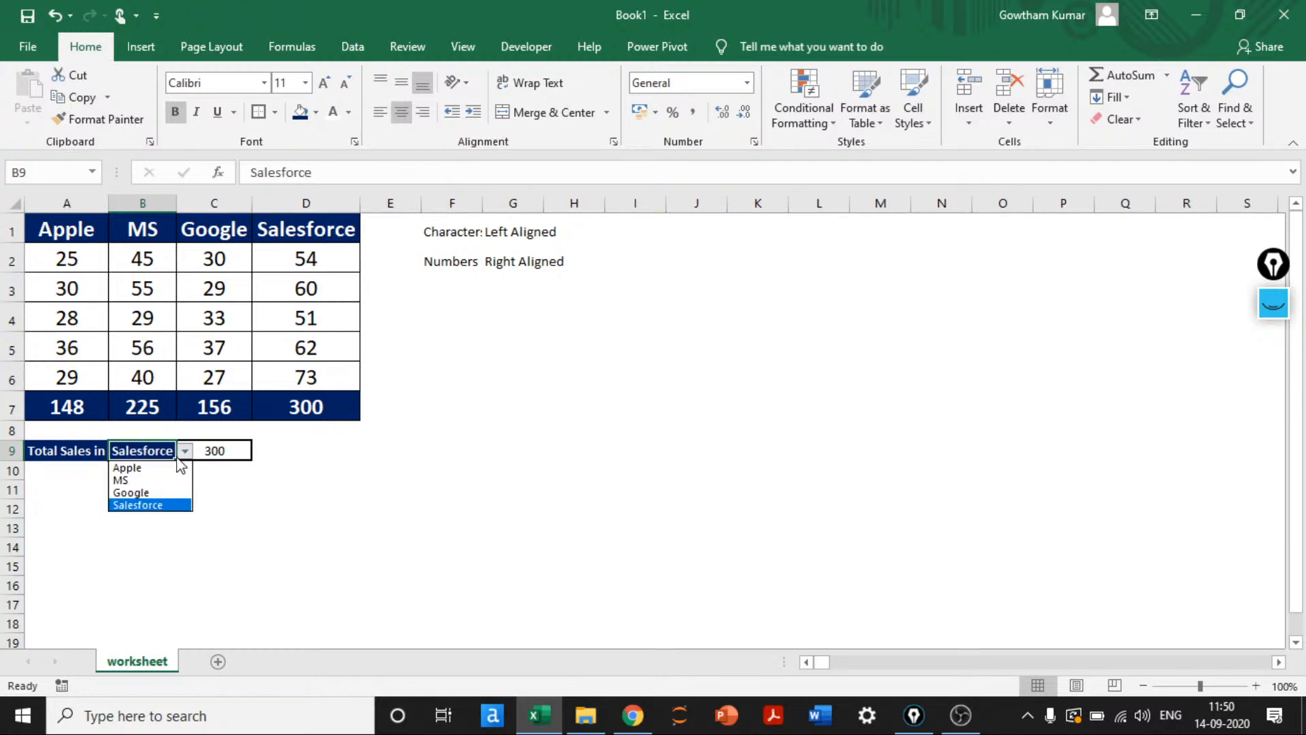
left_click(136, 468)
left_click(298, 528)
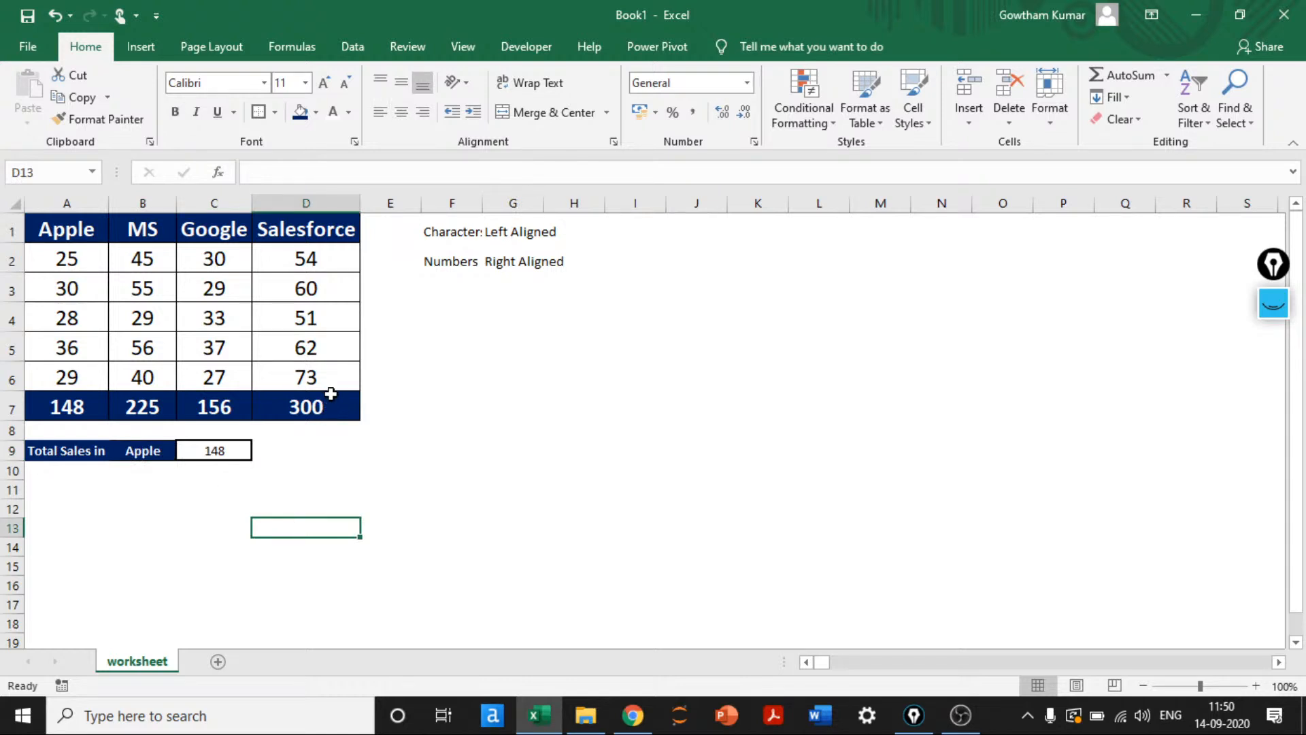
Reduce the font size of the sales table A1:D7 by two increments, down to 14
left_click_drag(330, 401, 10, 226)
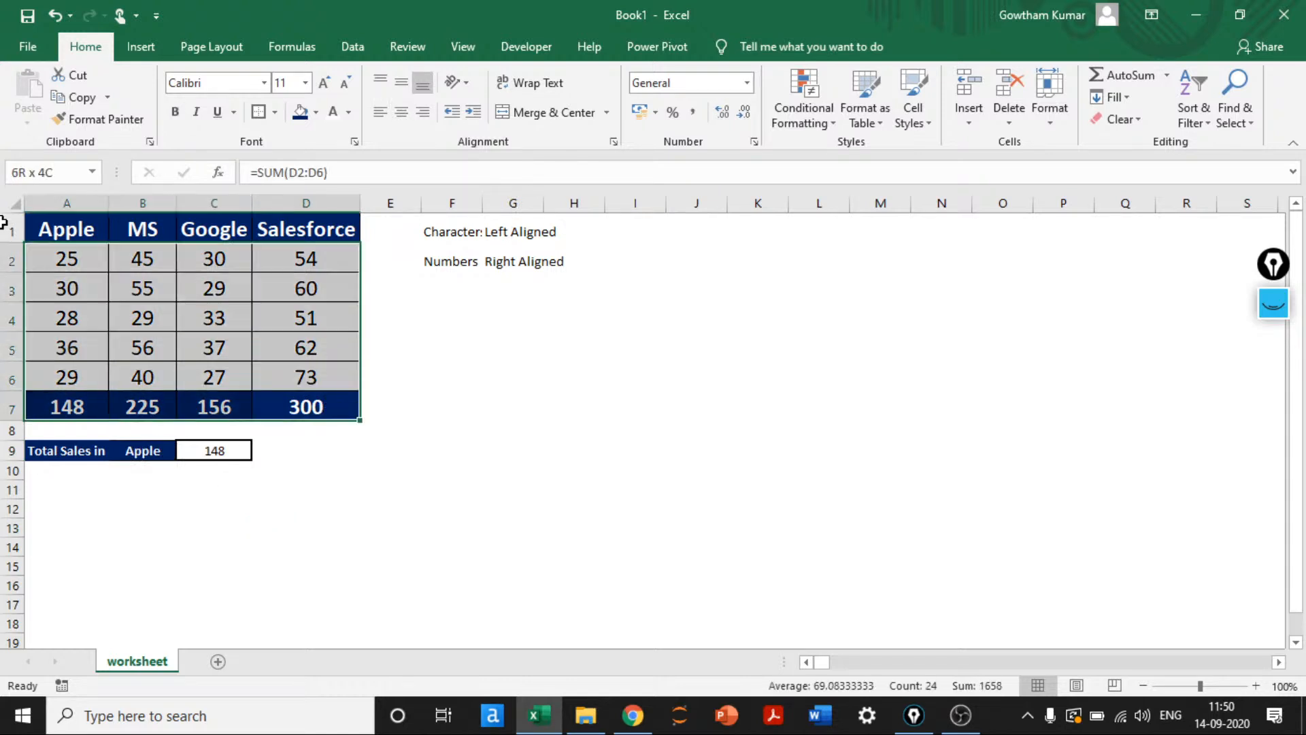
left_click(344, 83)
left_click(344, 84)
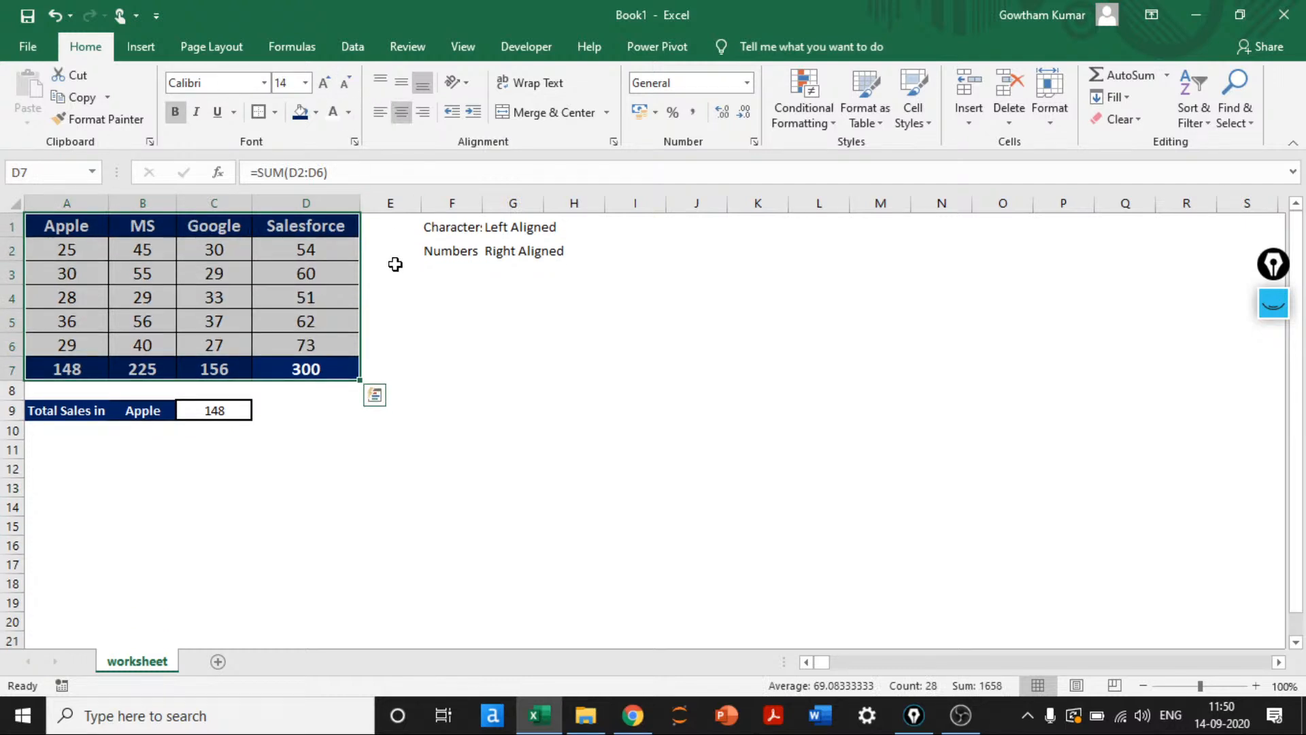
left_click(659, 350)
AutoFit the column widths of the range A1:F12 to the reduced text
left_click_drag(452, 459, 6, 153)
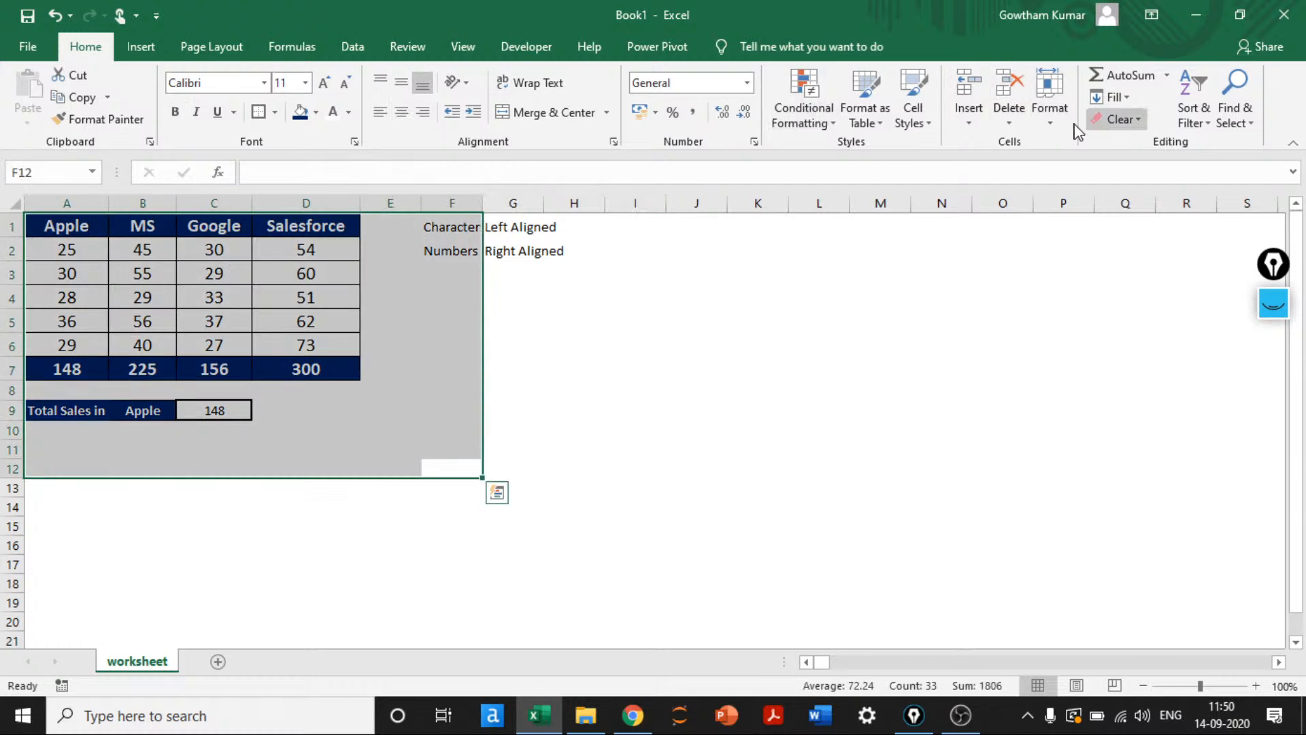
left_click(1051, 109)
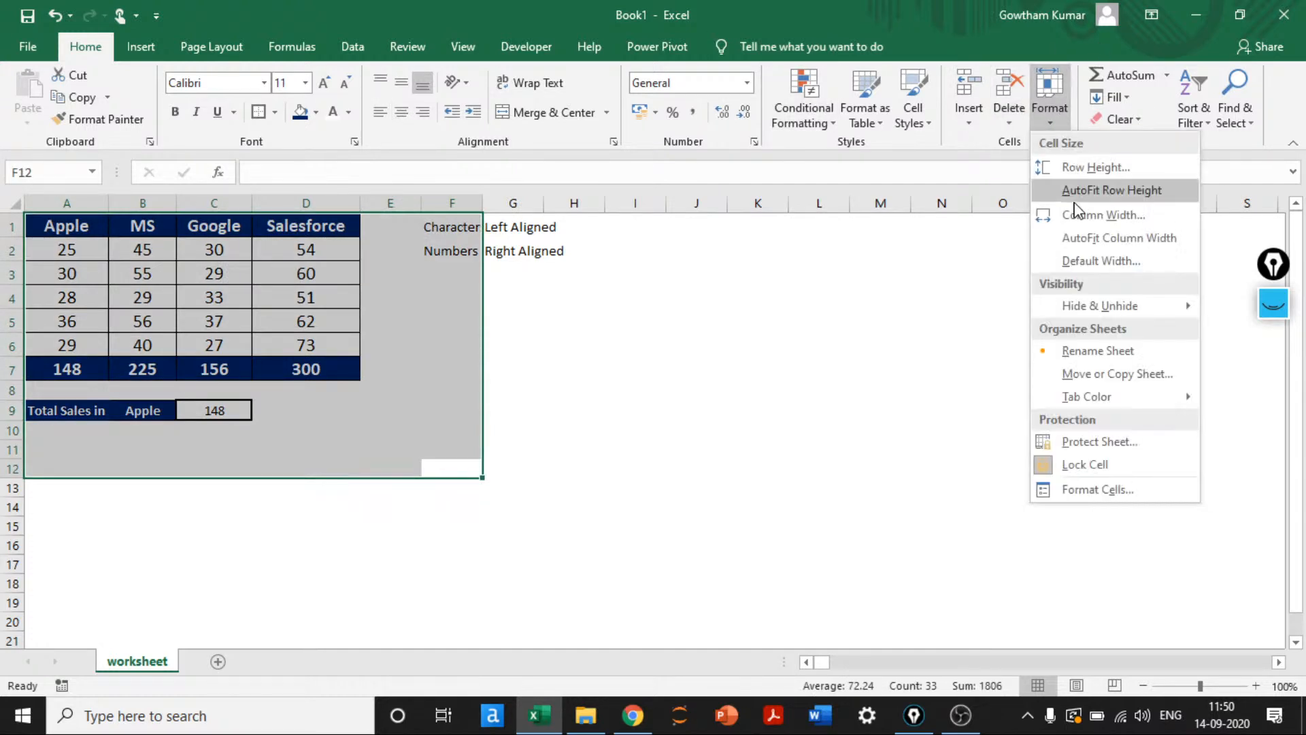
left_click(1082, 238)
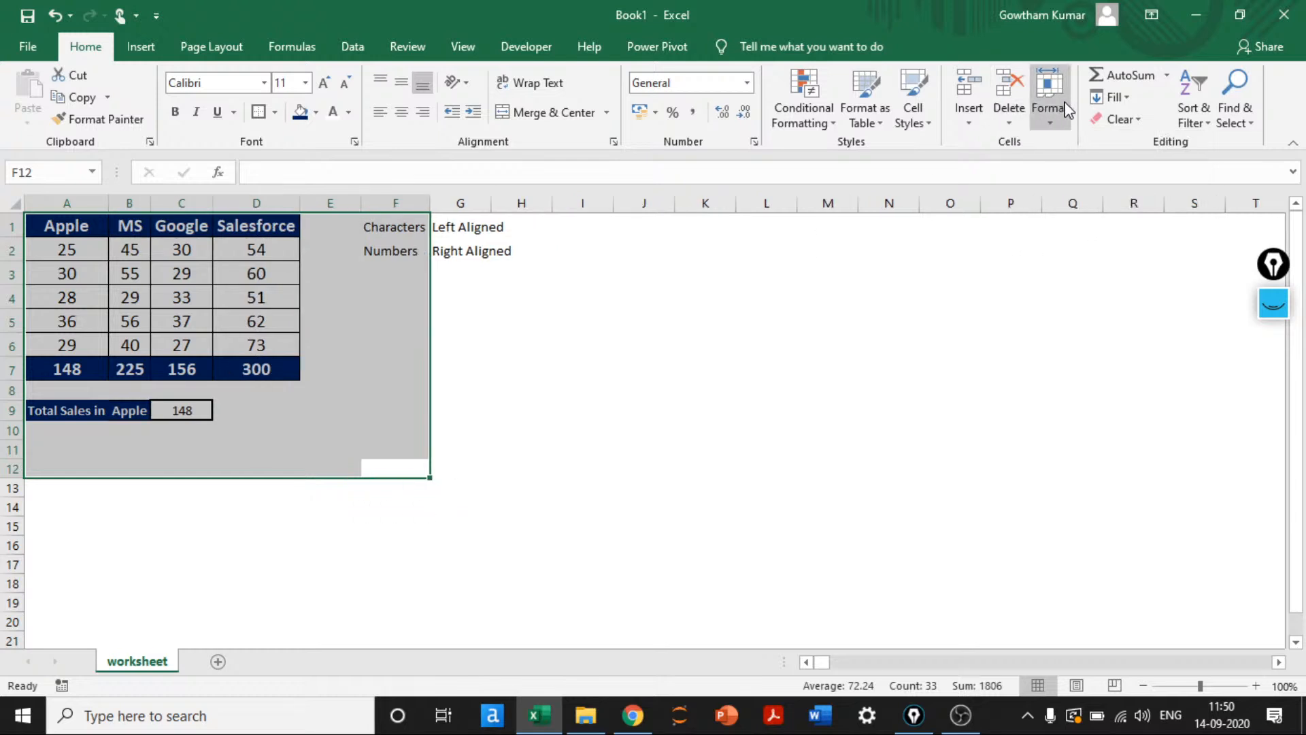
left_click(1049, 112)
key("Escape")
left_click(605, 375)
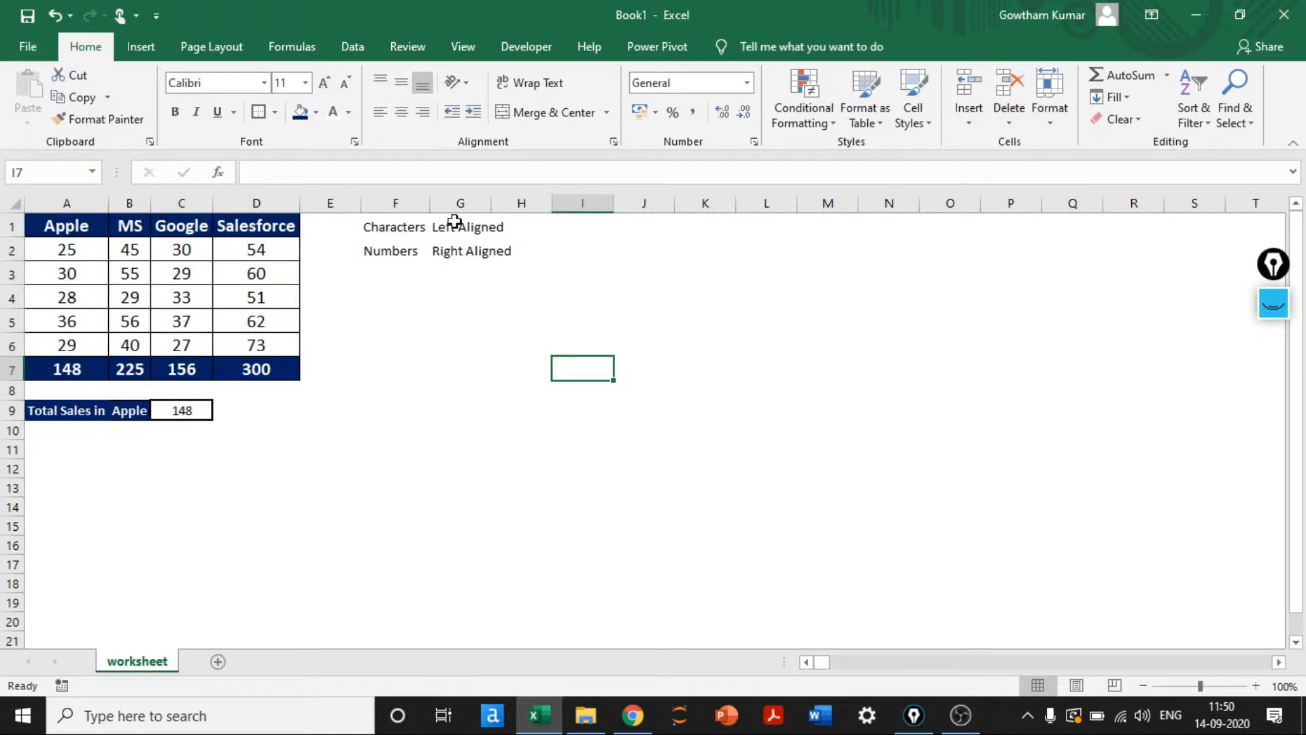
Switch to the presentation's Formatting slide showing the Format Cells dialog, and return to the Excel workbook
key("alt+Tab")
key("alt+Tab")
key("alt+Tab")
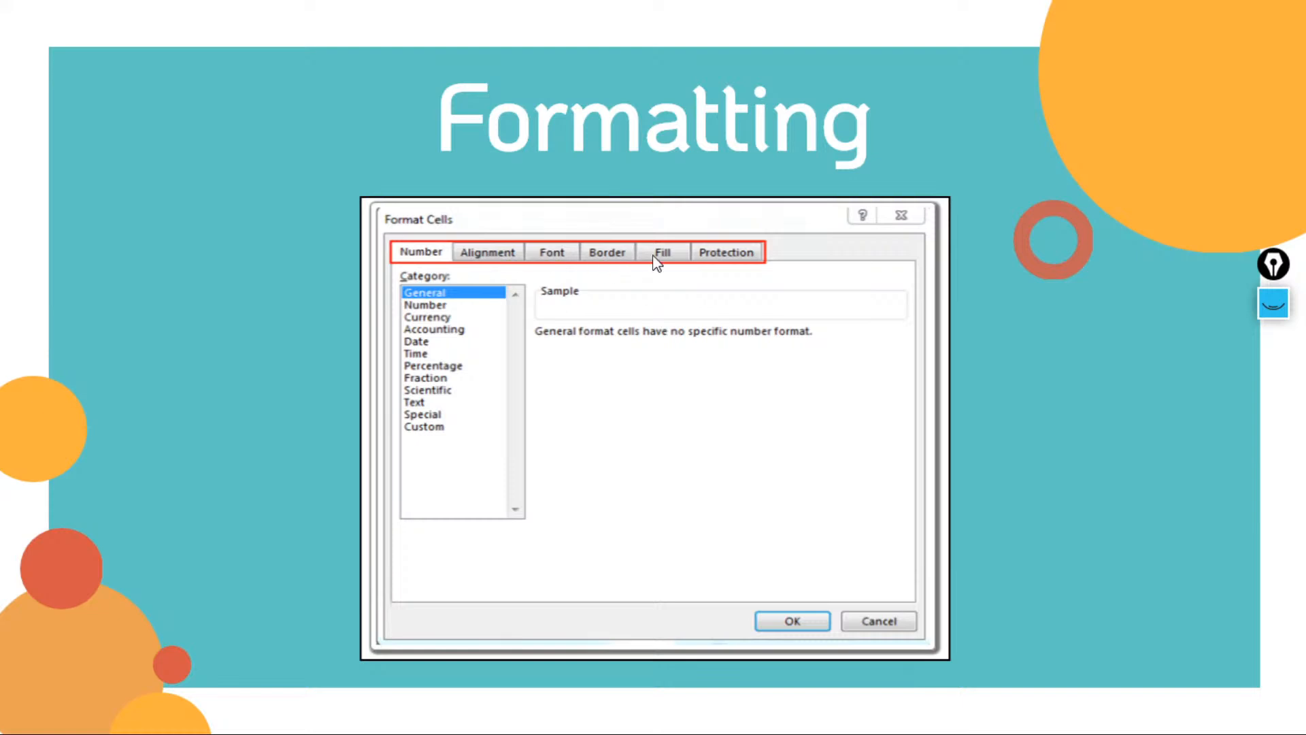
key("alt+Tab")
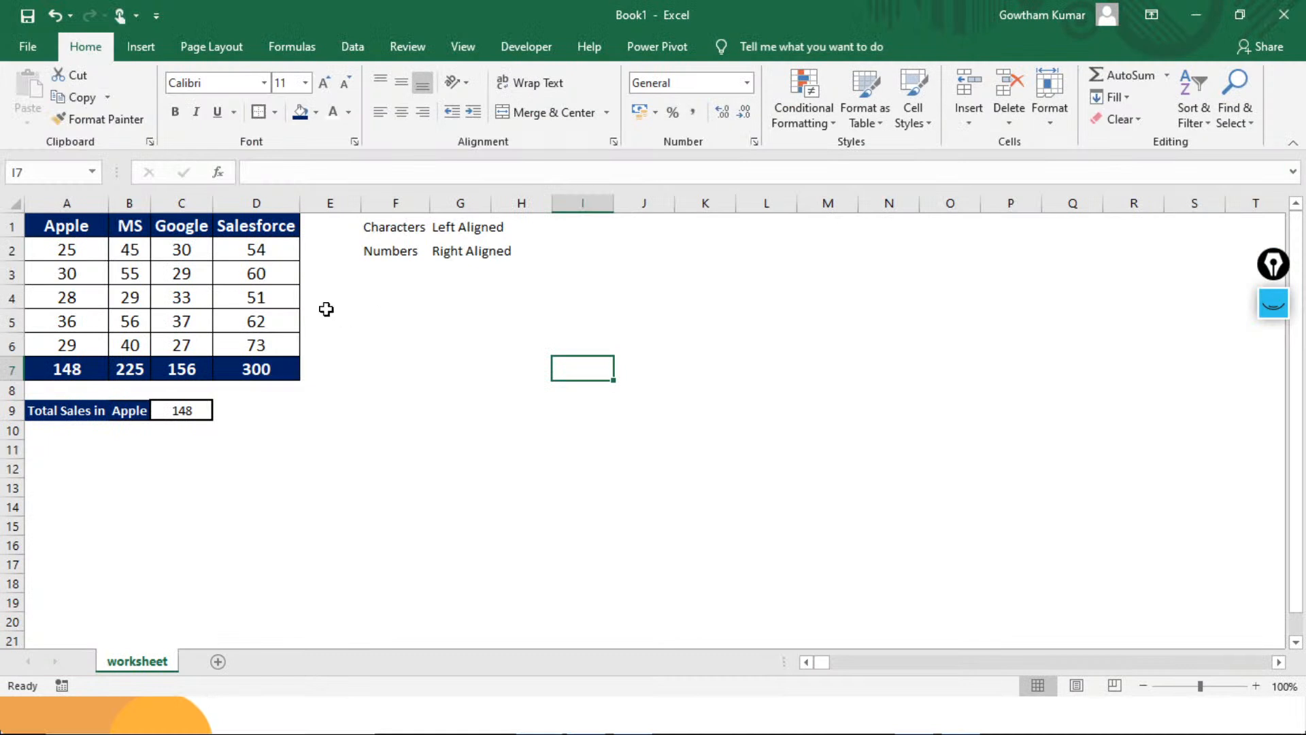
Insert a new worksheet and enter the heading ID in cell A1
left_click(394, 294)
left_click(390, 165)
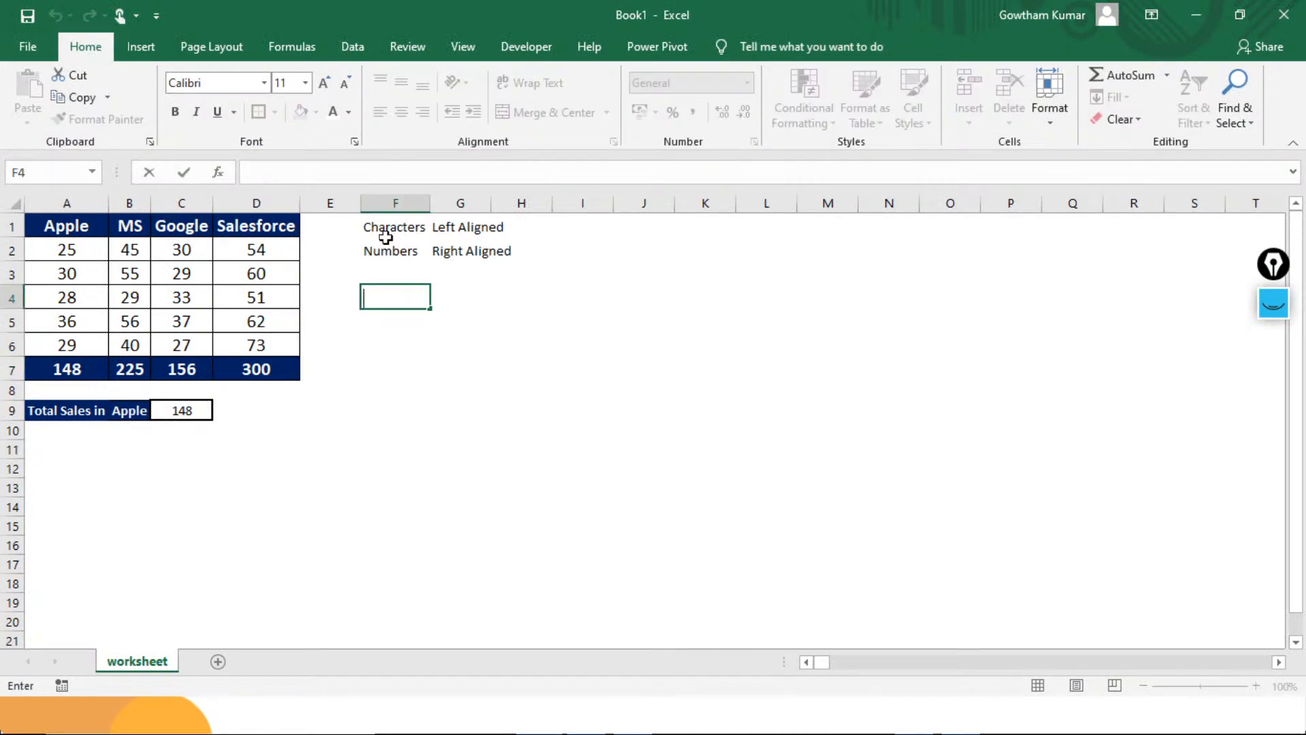
left_click(230, 370)
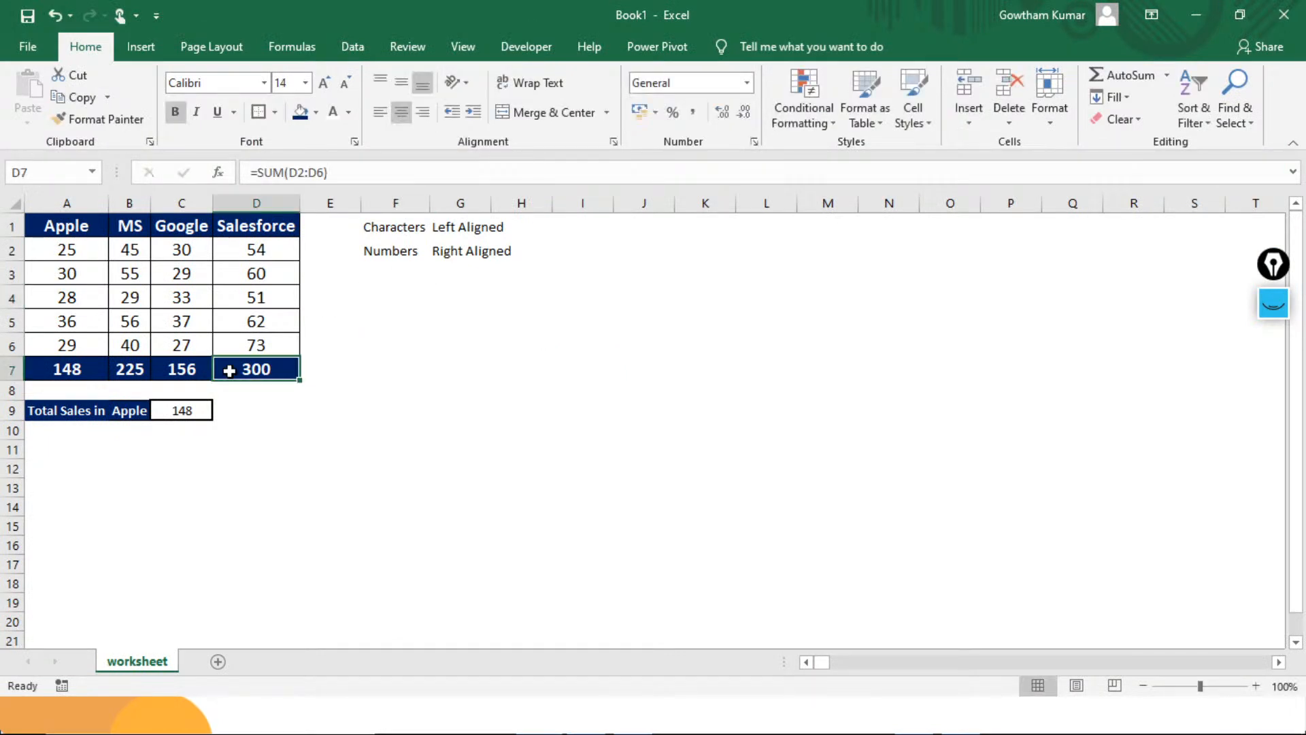
key("shift+F11")
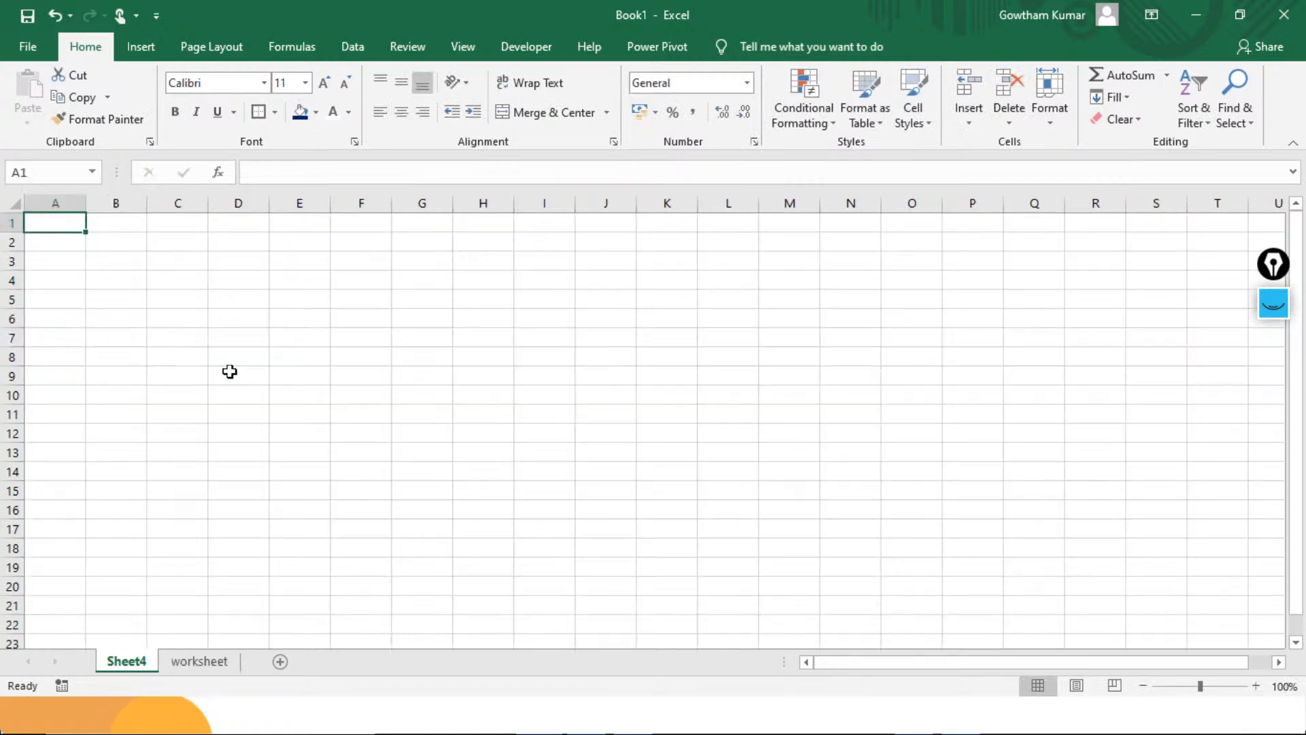
key("Down")
key("Up")
type("ID")
key("Return")
key("Up")
key("Down")
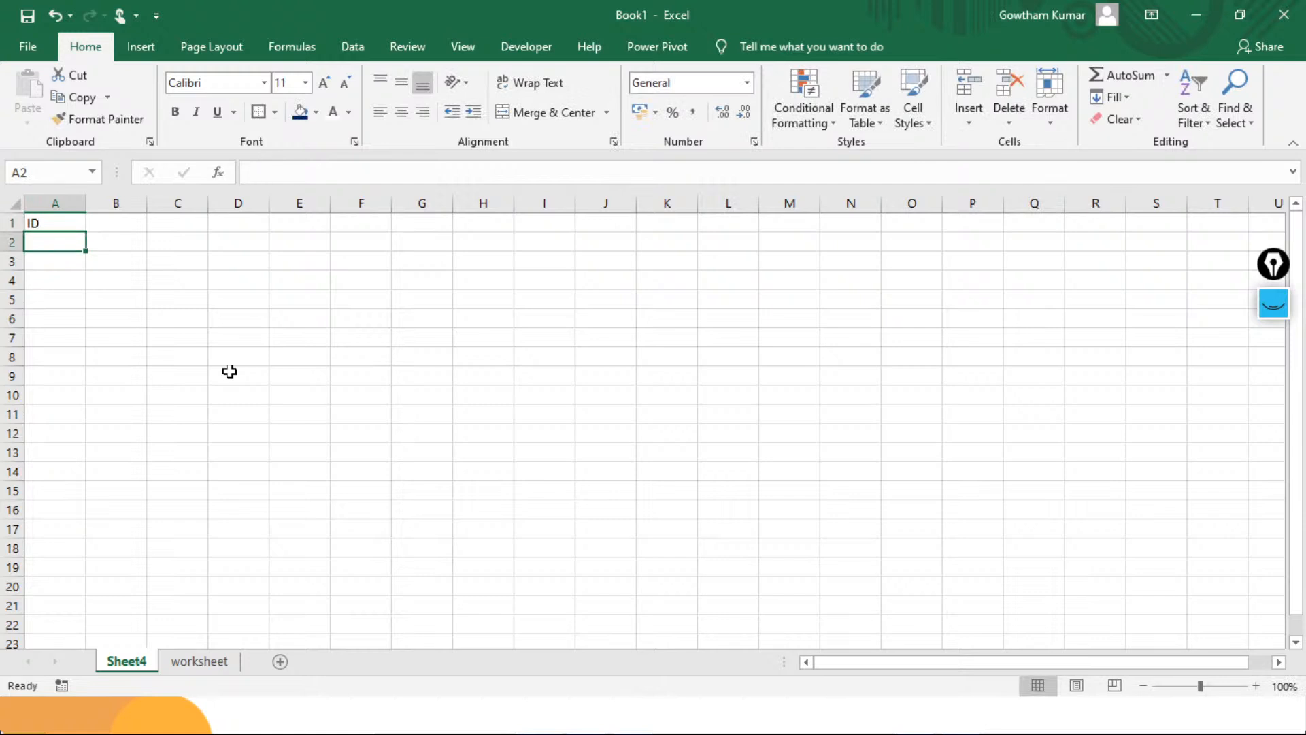
Enter the ID numbers 1, 2 and 3 in cells A2 to A4
type("1")
key("Return")
type("2")
key("Return")
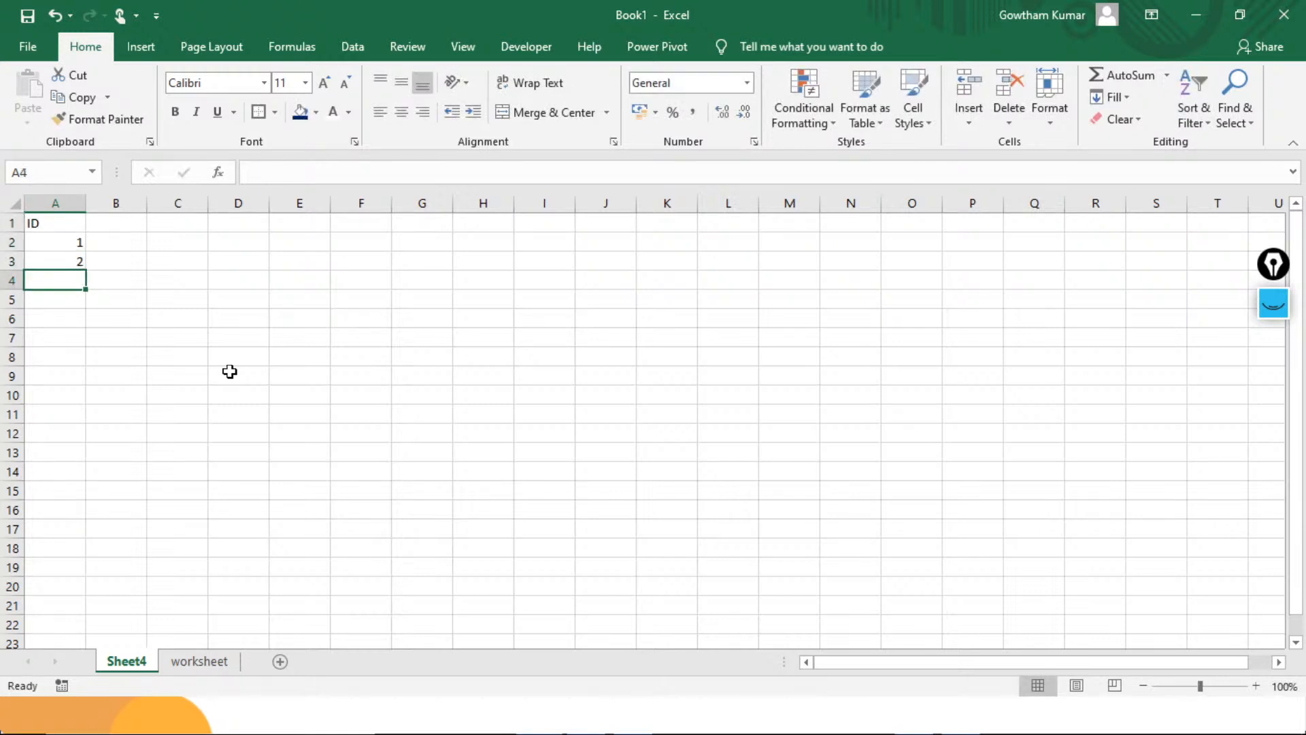
type("3")
key("Return")
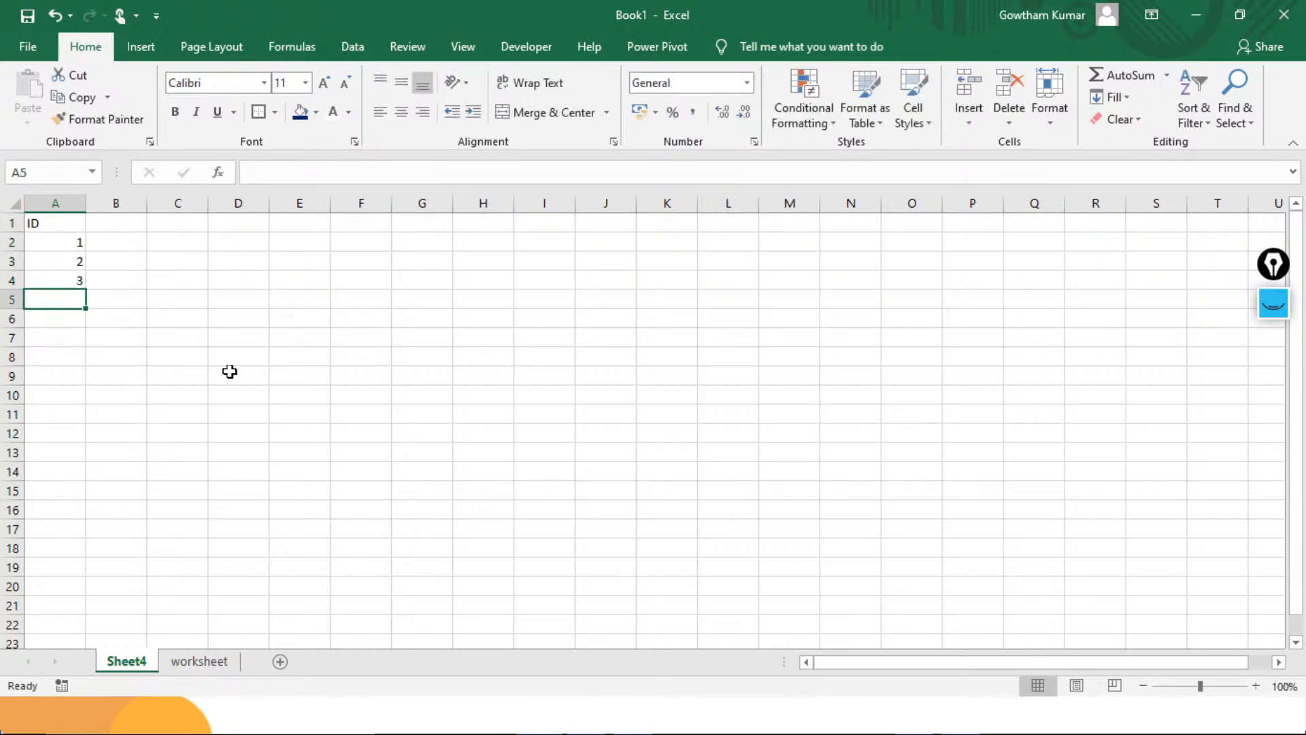
Continue the ID column manually with the numbers 4 to 10 in cells A5 to A11
type("4")
key("Return")
type("5")
key("Return")
type("6")
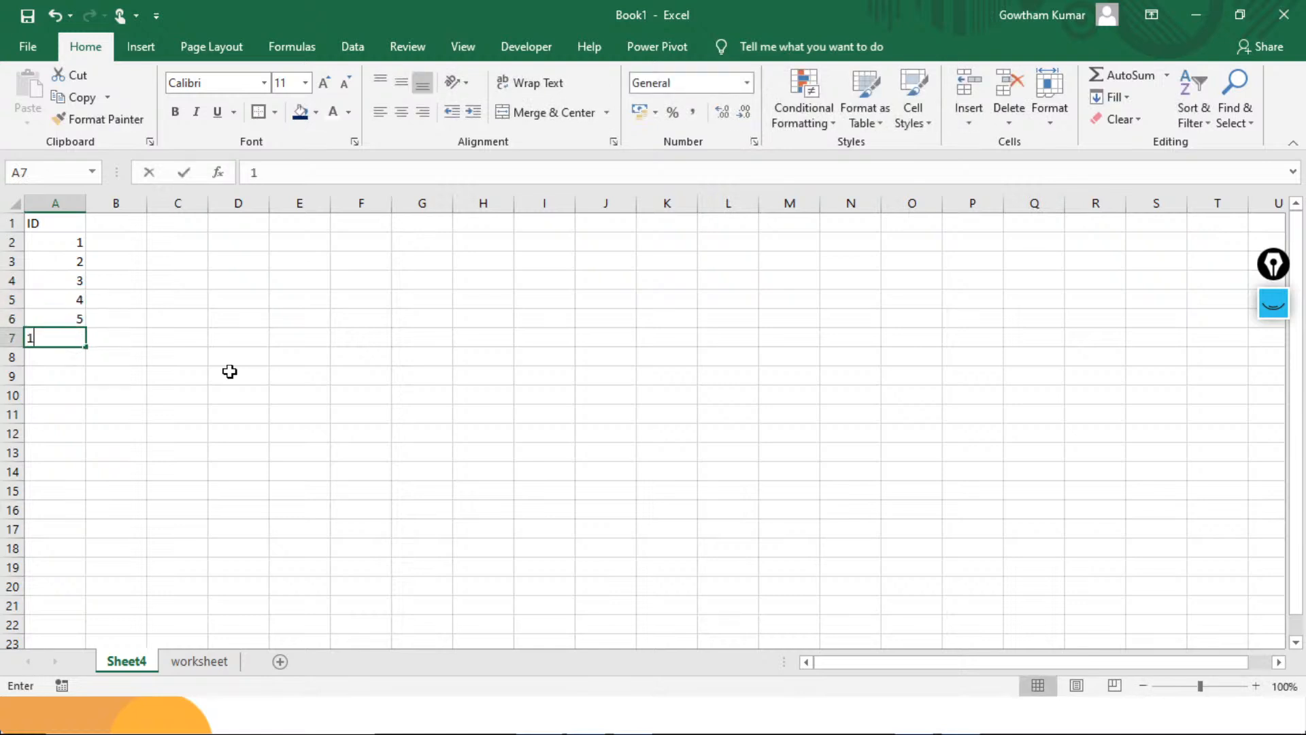
key("Return")
type("7")
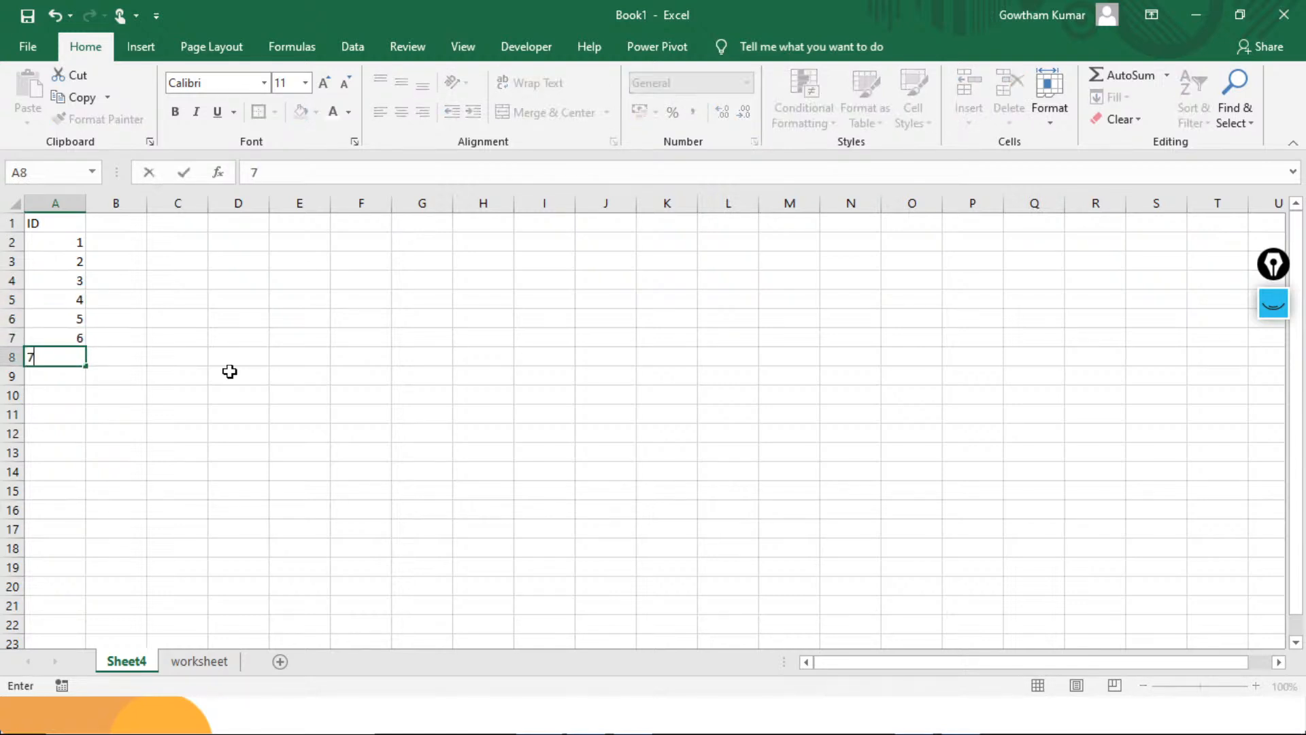
key("Return")
type("8")
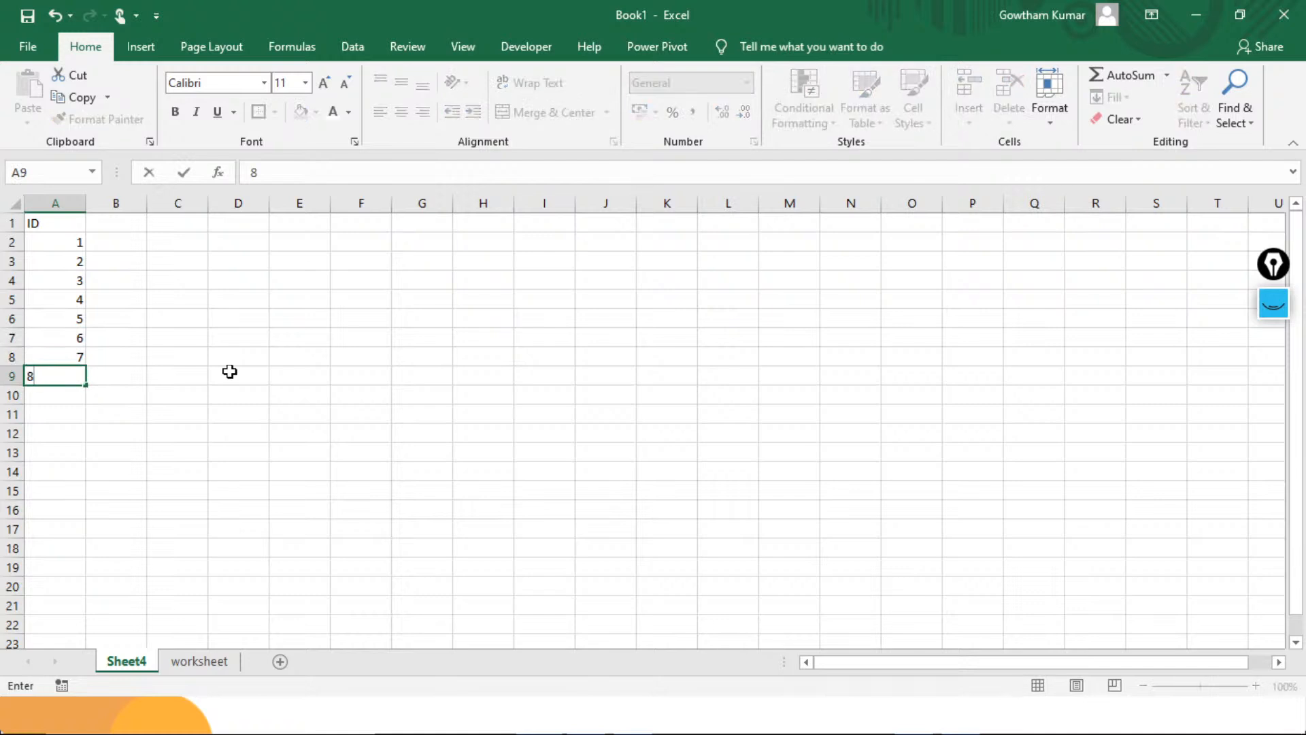
key("Return")
type("9")
key("Escape")
type("9")
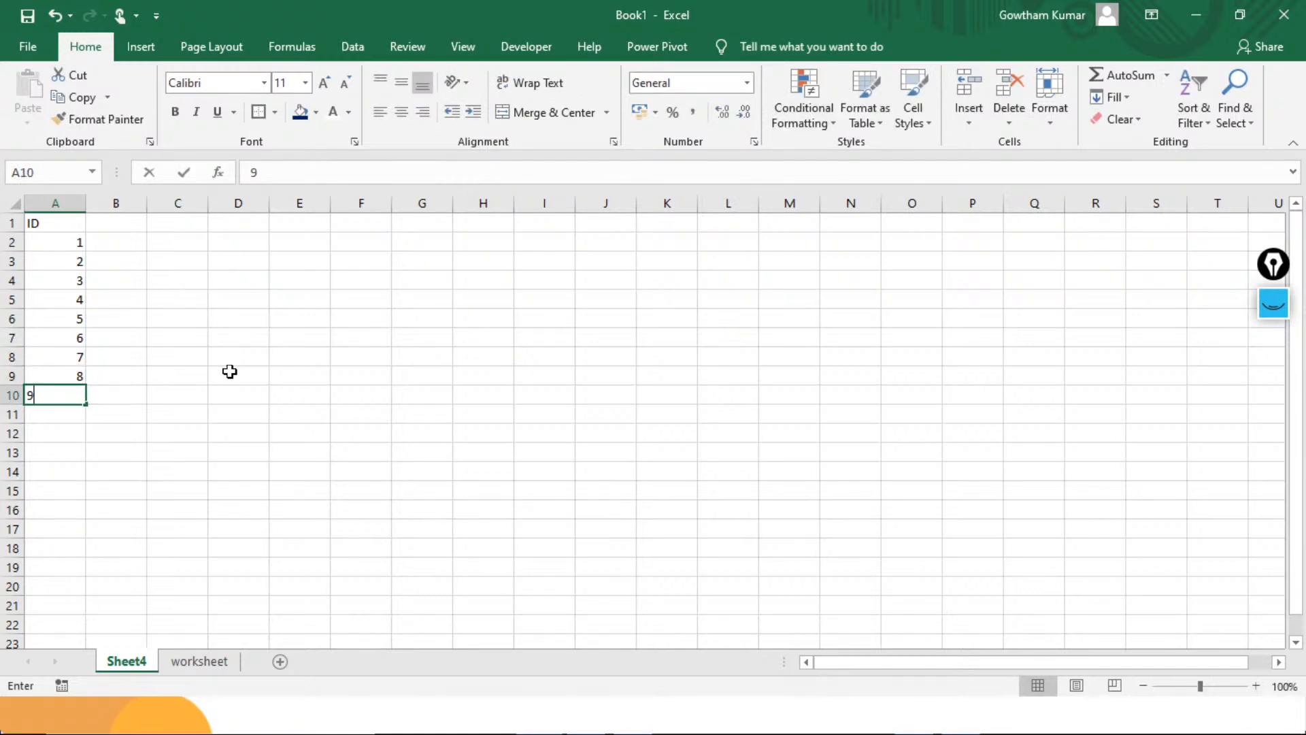
key("Return")
type("10")
key("Return")
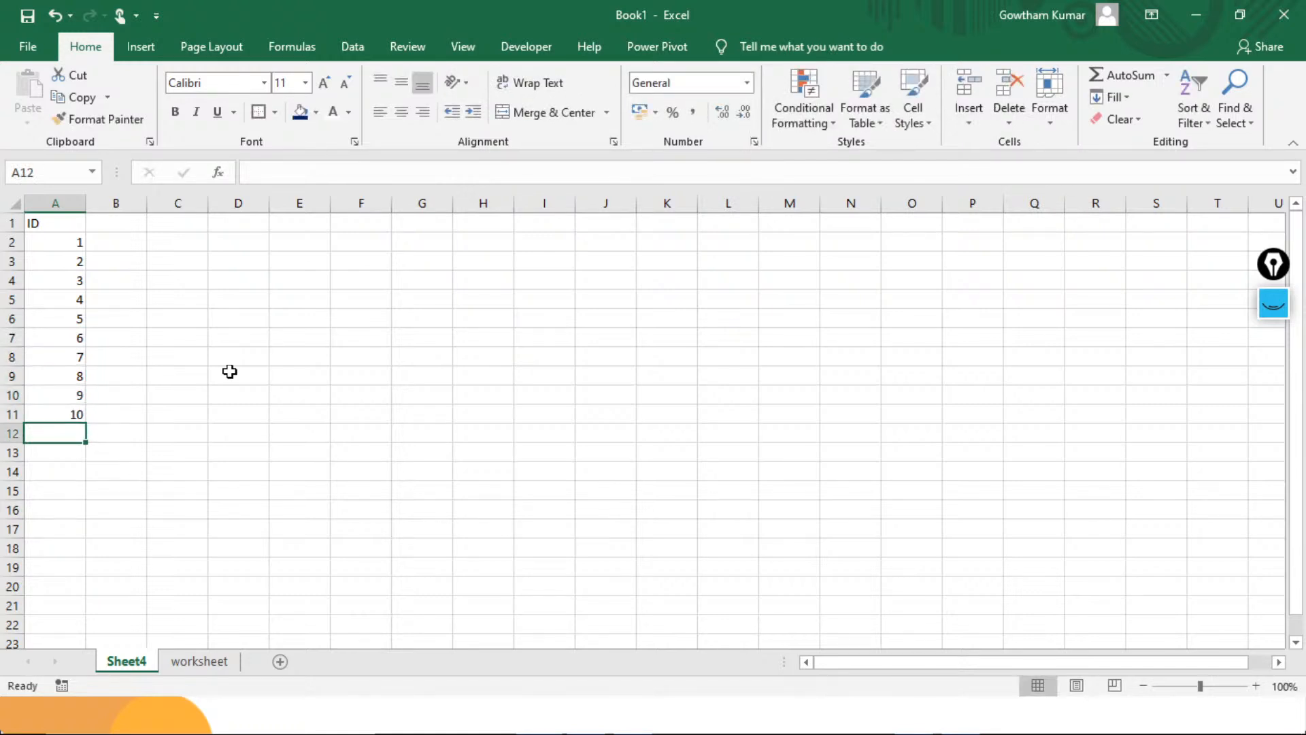
Clear the manually entered numbers 4 to 10 from cells A5:A11
key("Up")
key("ctrl+shift+Up")
key("Up")
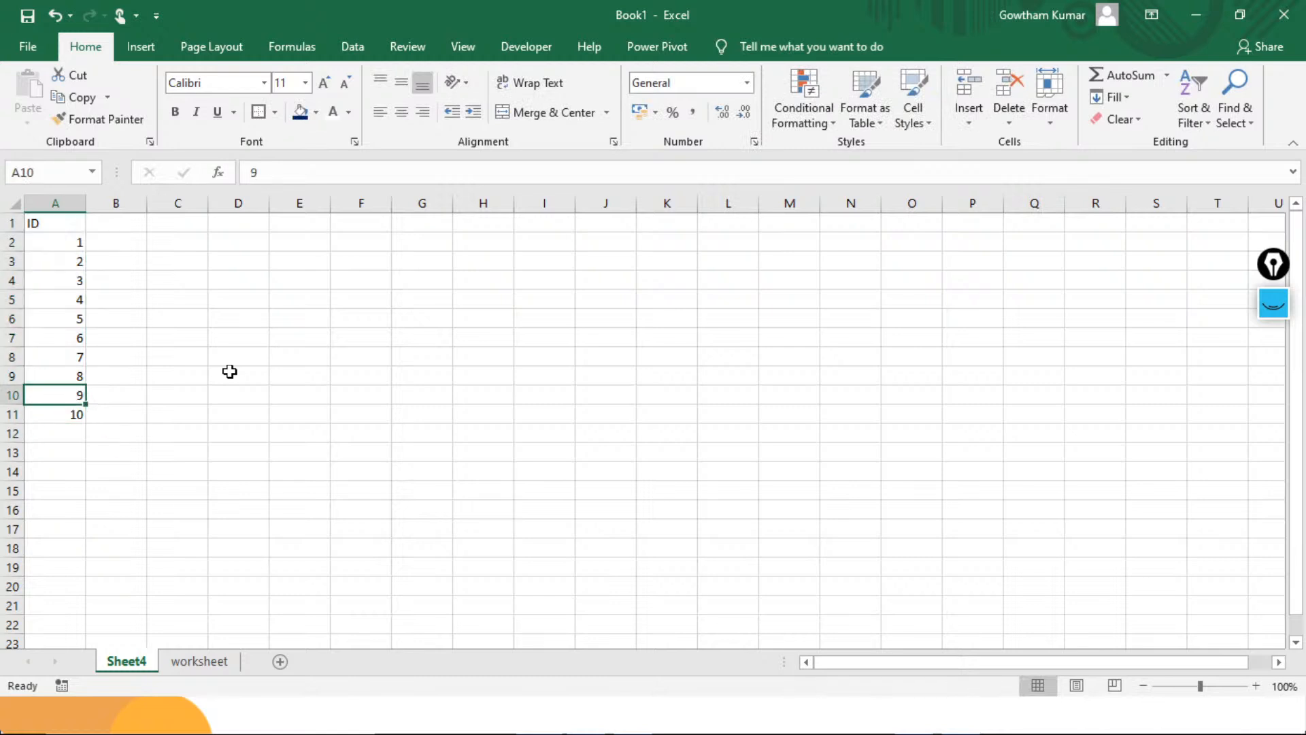
key("ctrl+Up")
key("Down")
key("Down")
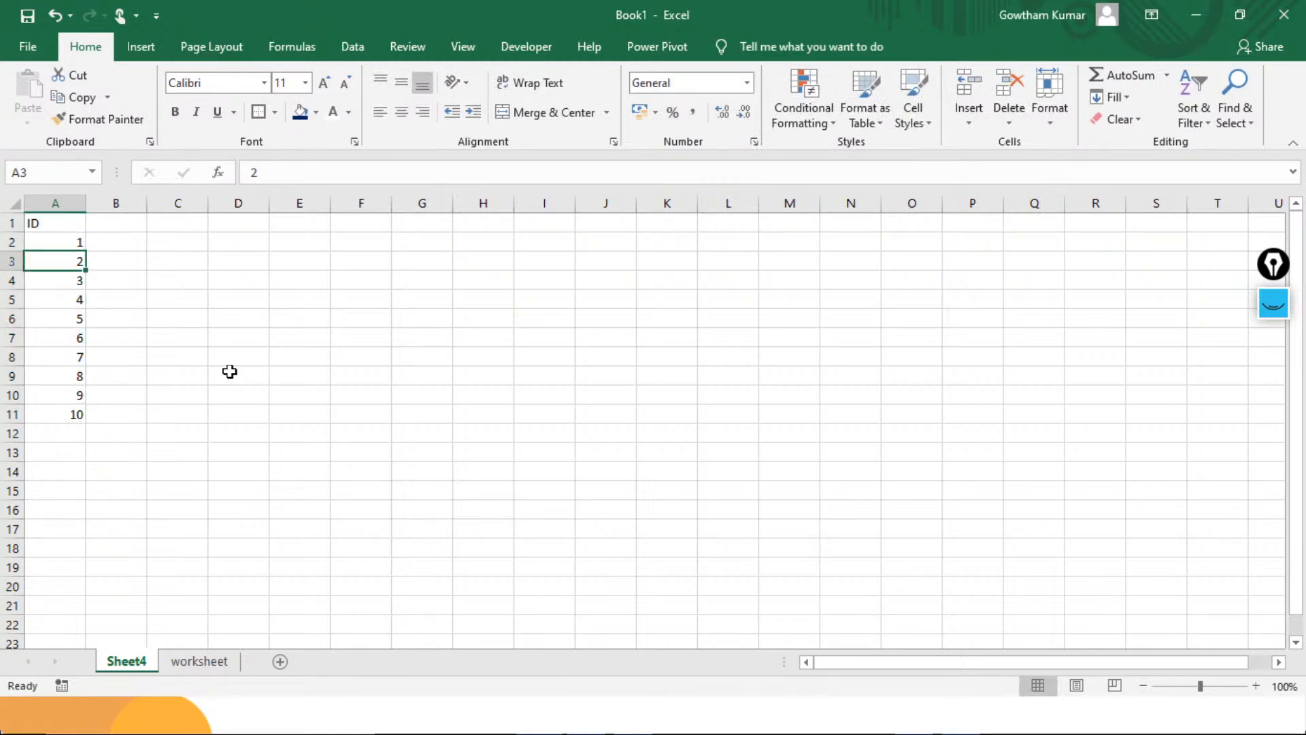
key("ctrl+Down")
key("ctrl+shift+Up")
key("shift+Down")
key("shift+Down")
key("shift+Down")
key("shift+Down")
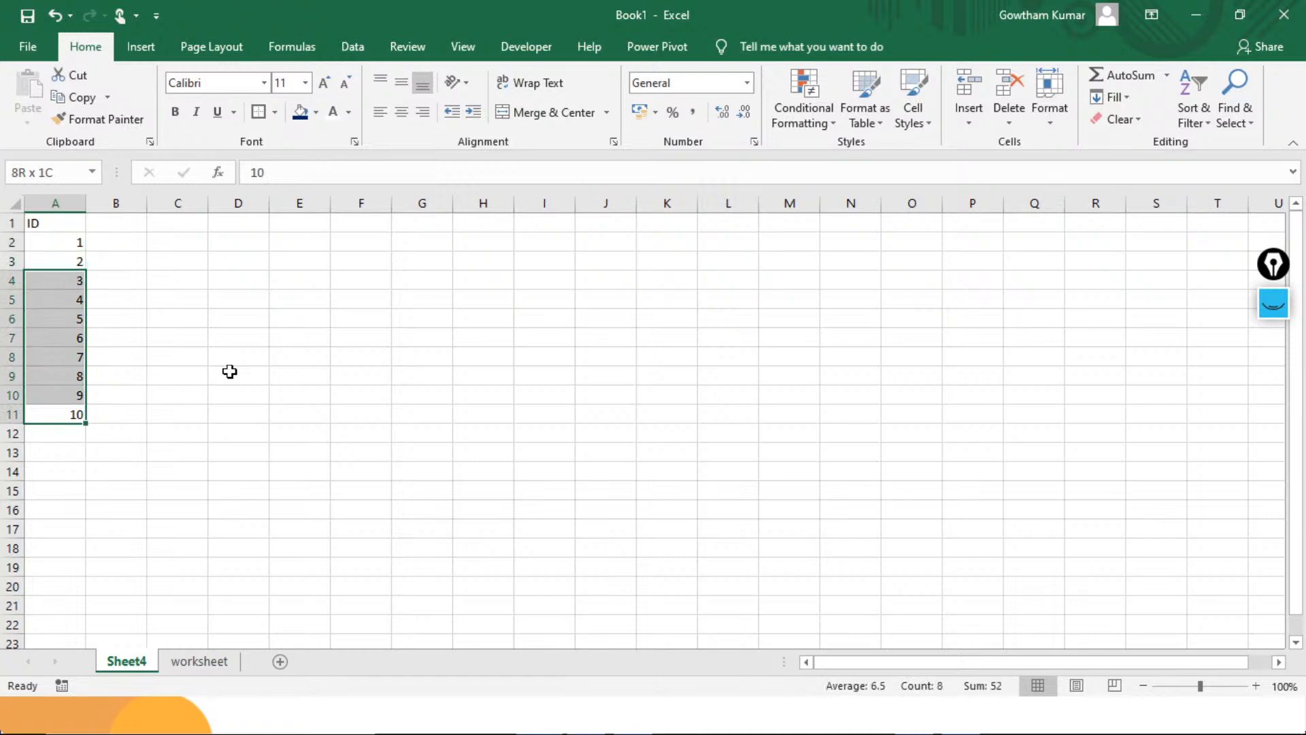
key("BackSpace")
key("Escape")
key("Delete")
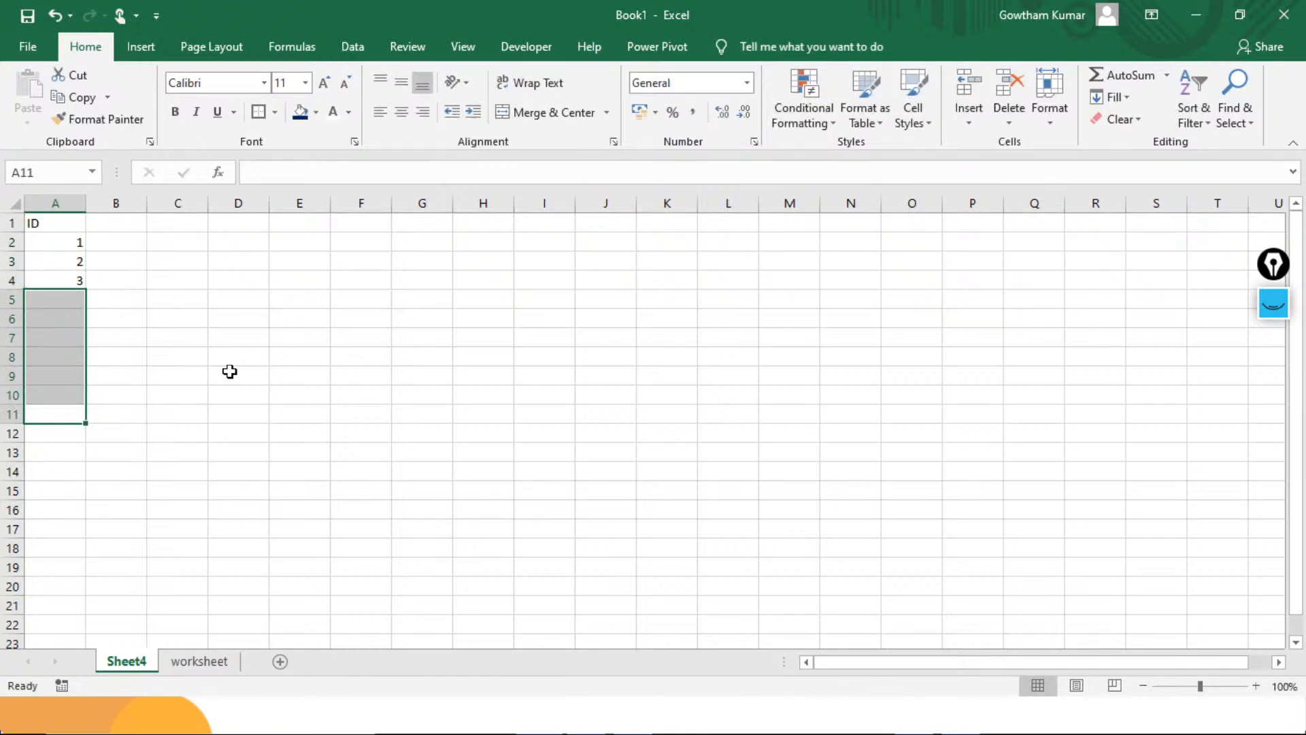
Extend the number series in A2:A4 down to cell A101 so the IDs run to 100
key("ctrl+Up")
key("Up")
key("Up")
key("ctrl+shift+Down")
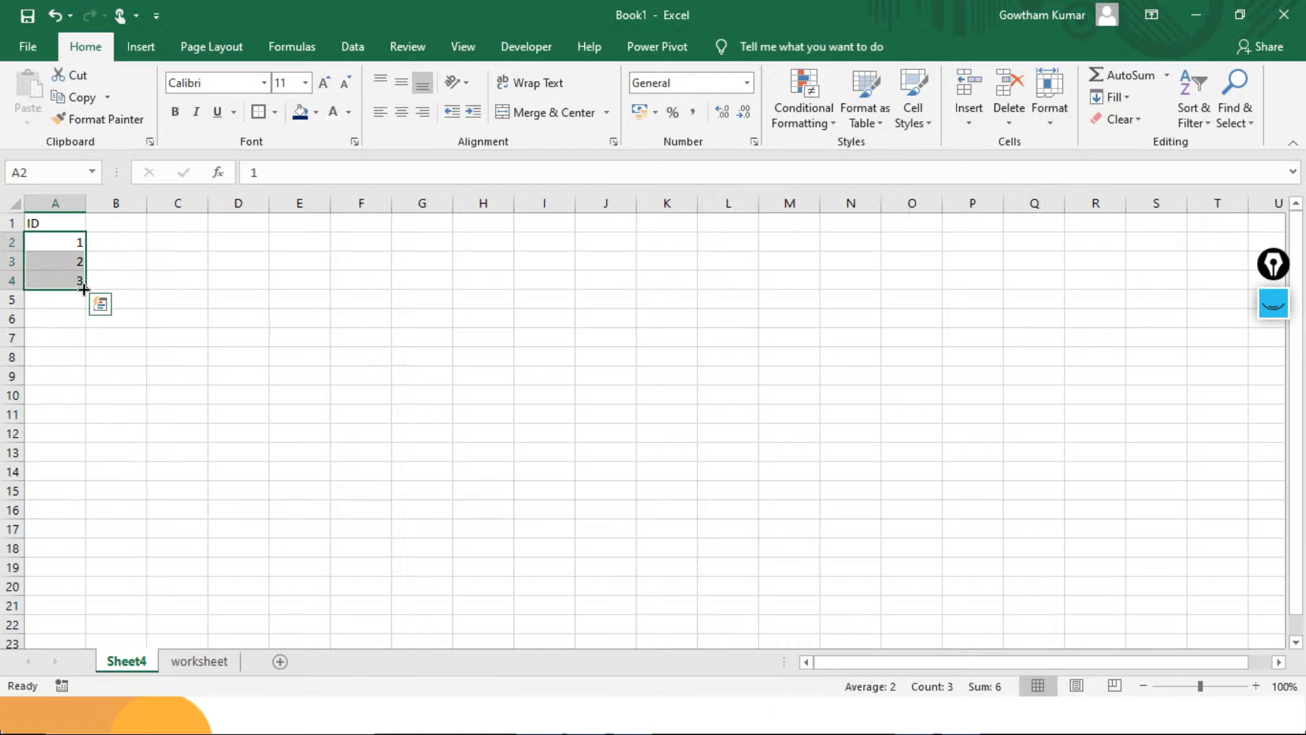
left_click_drag(86, 288, 81, 577)
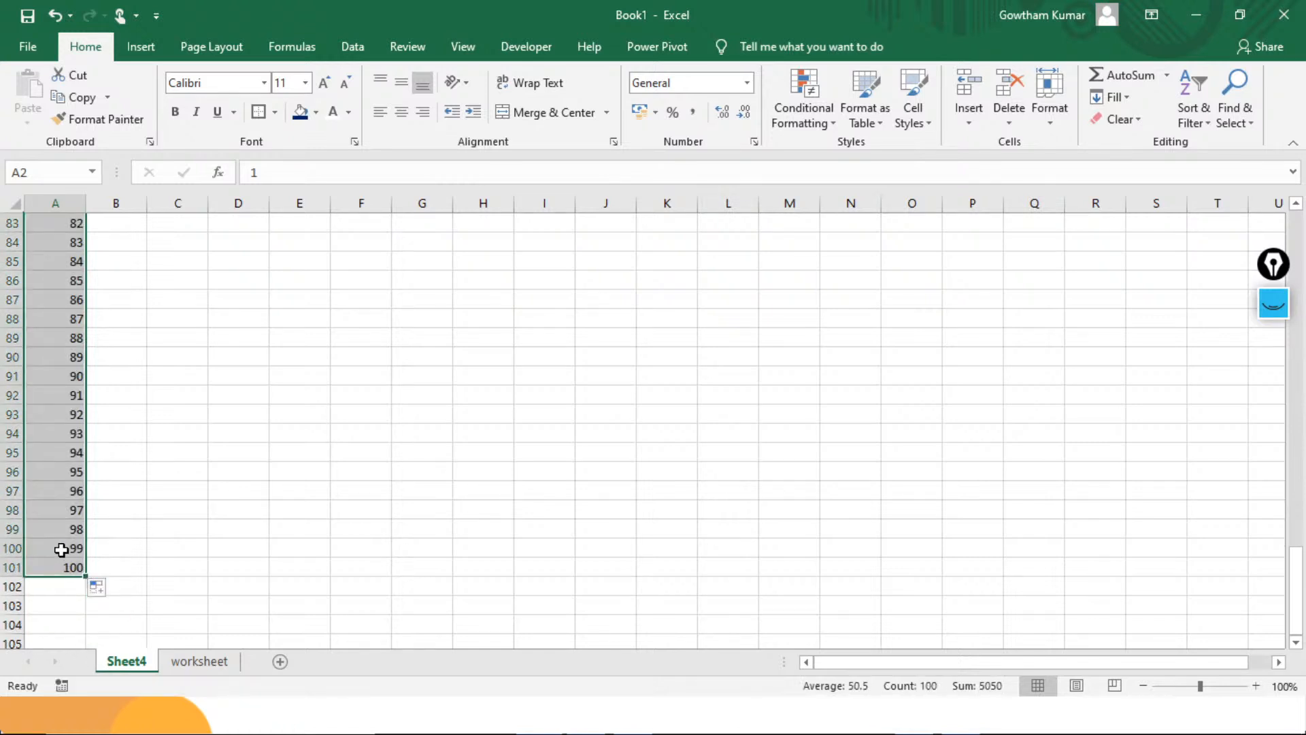
Review the filled ID series in column A and its starting values in A2:A4
key("ctrl+Home")
key("Down")
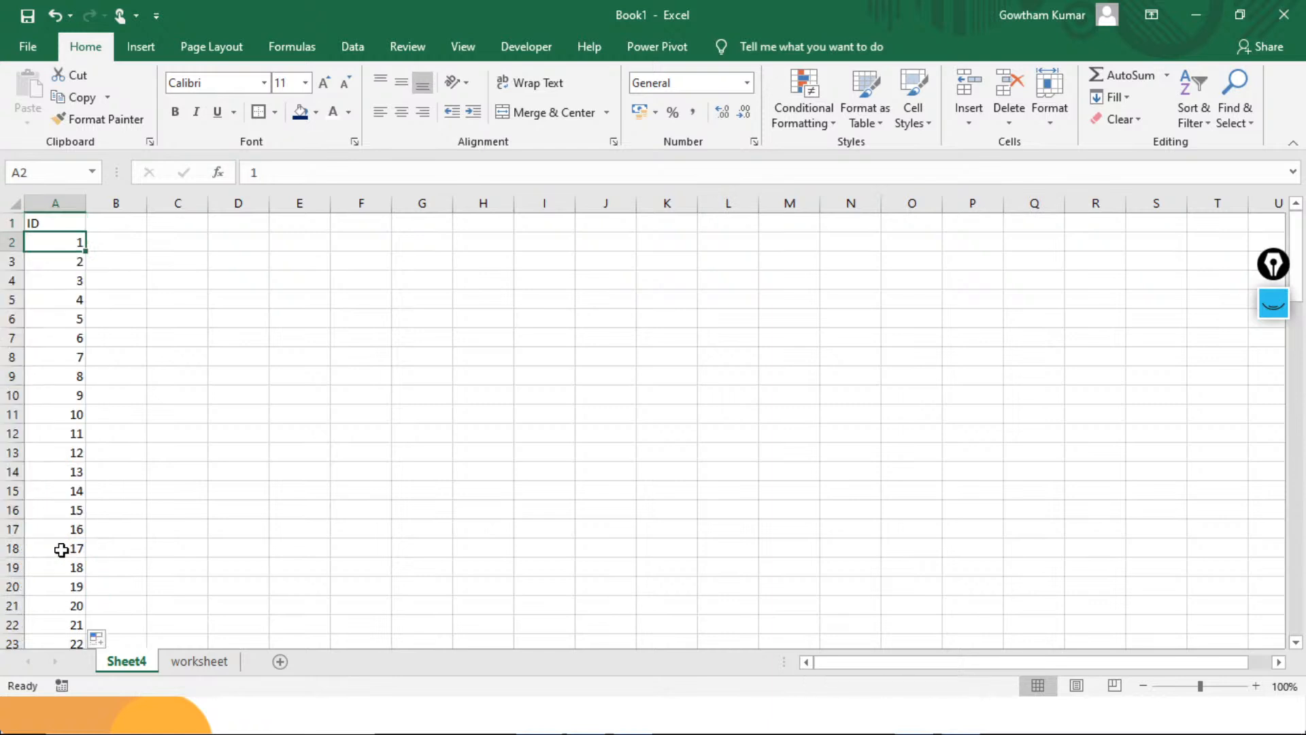
key("ctrl+shift+Down")
key("ctrl+BackSpace")
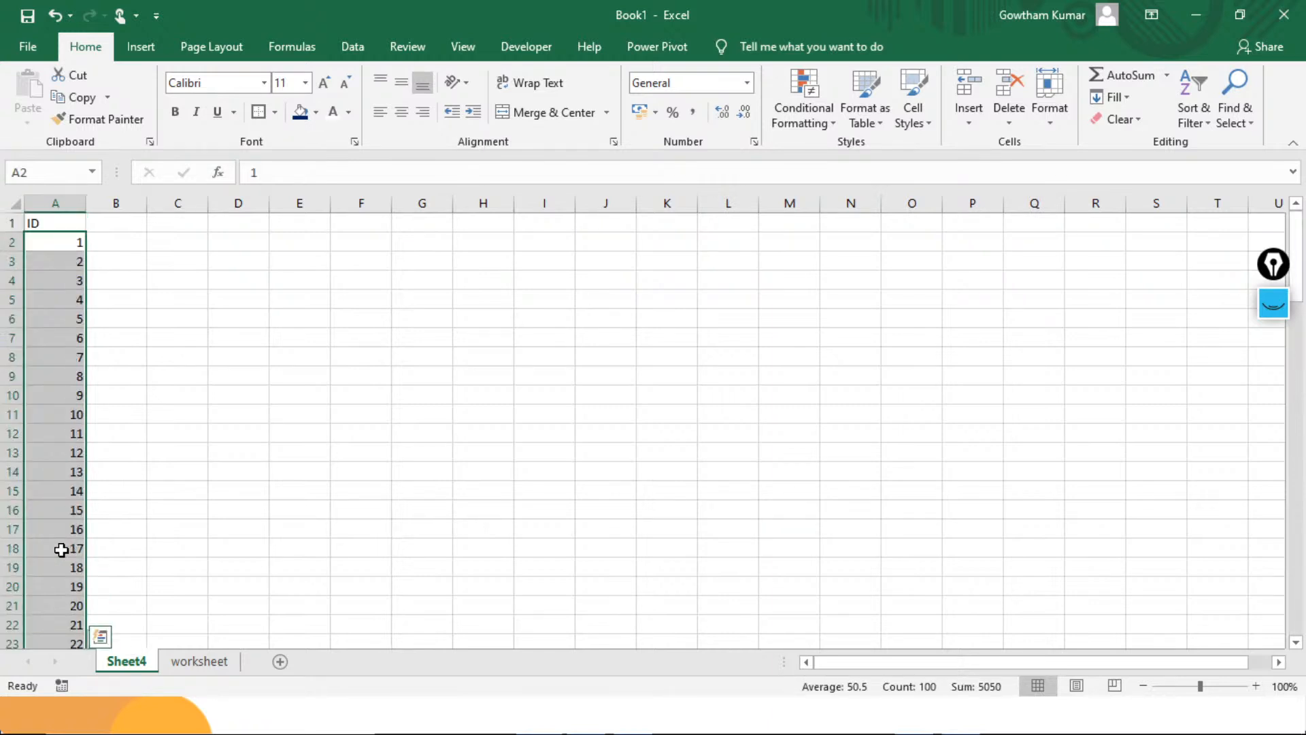
key("ctrl+Home")
key("Down")
key("shift+Down")
key("shift+Down")
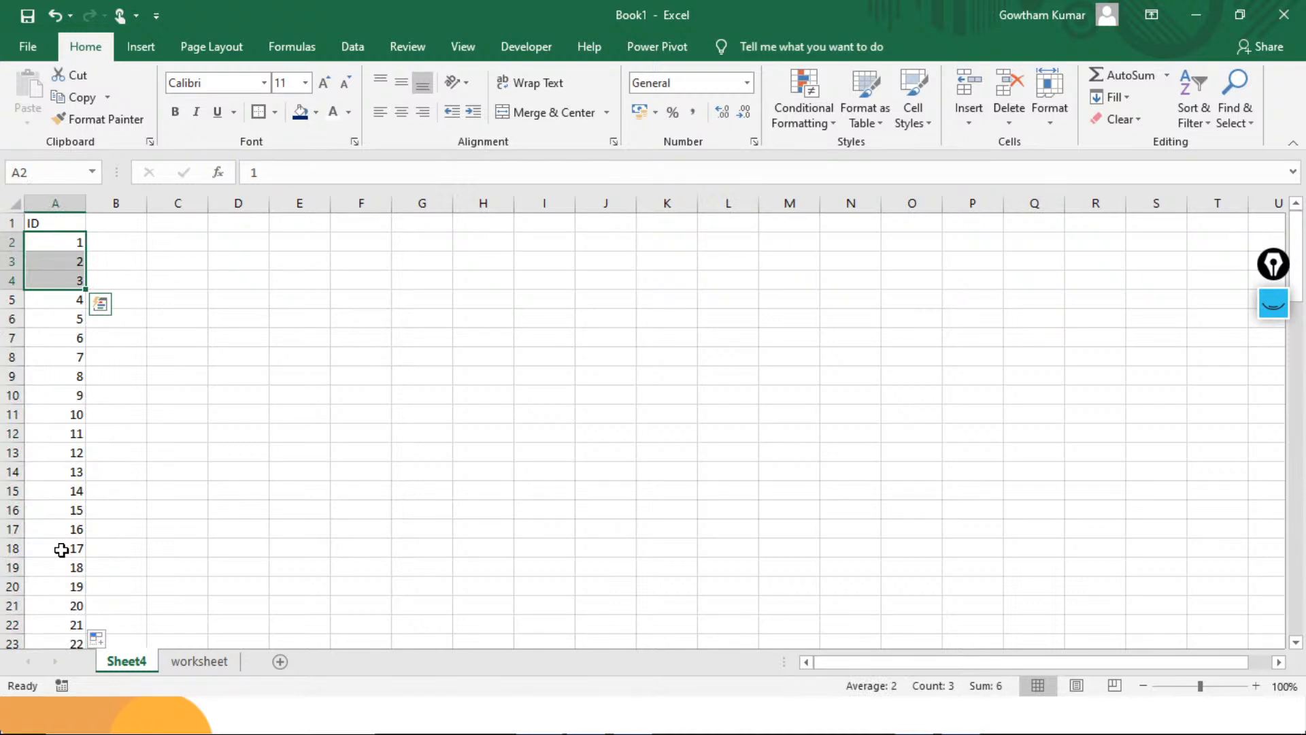
Enter the numbers 1, 2 and 3 in cells C2 to C4
key("Up")
key("Right")
key("Down")
key("Right")
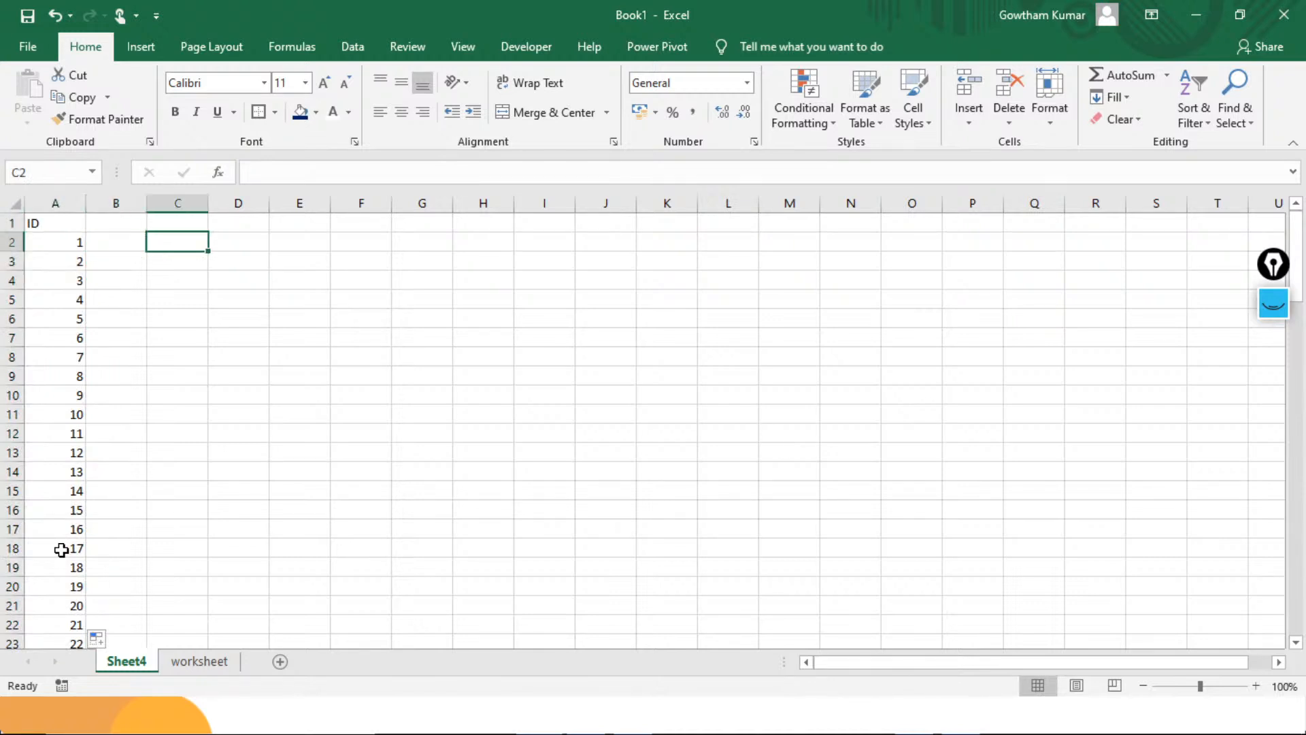
type("1")
key("Return")
type("2")
key("Return")
type("3")
key("Return")
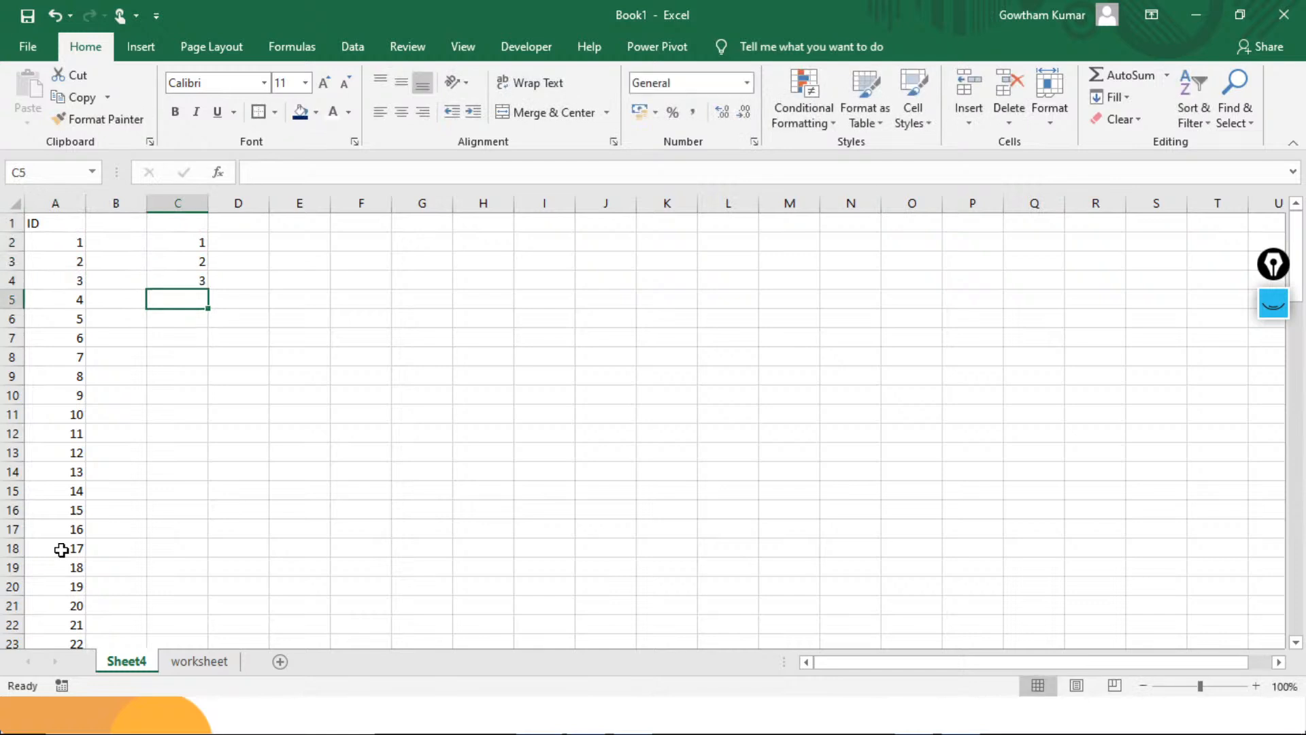
Clear the number in cell C4, keeping only the starting values in C2 and C3
key("Up")
key("Up")
key("Up")
key("shift+Down")
key("shift+Down")
key("Up")
key("Down")
key("Down")
key("Down")
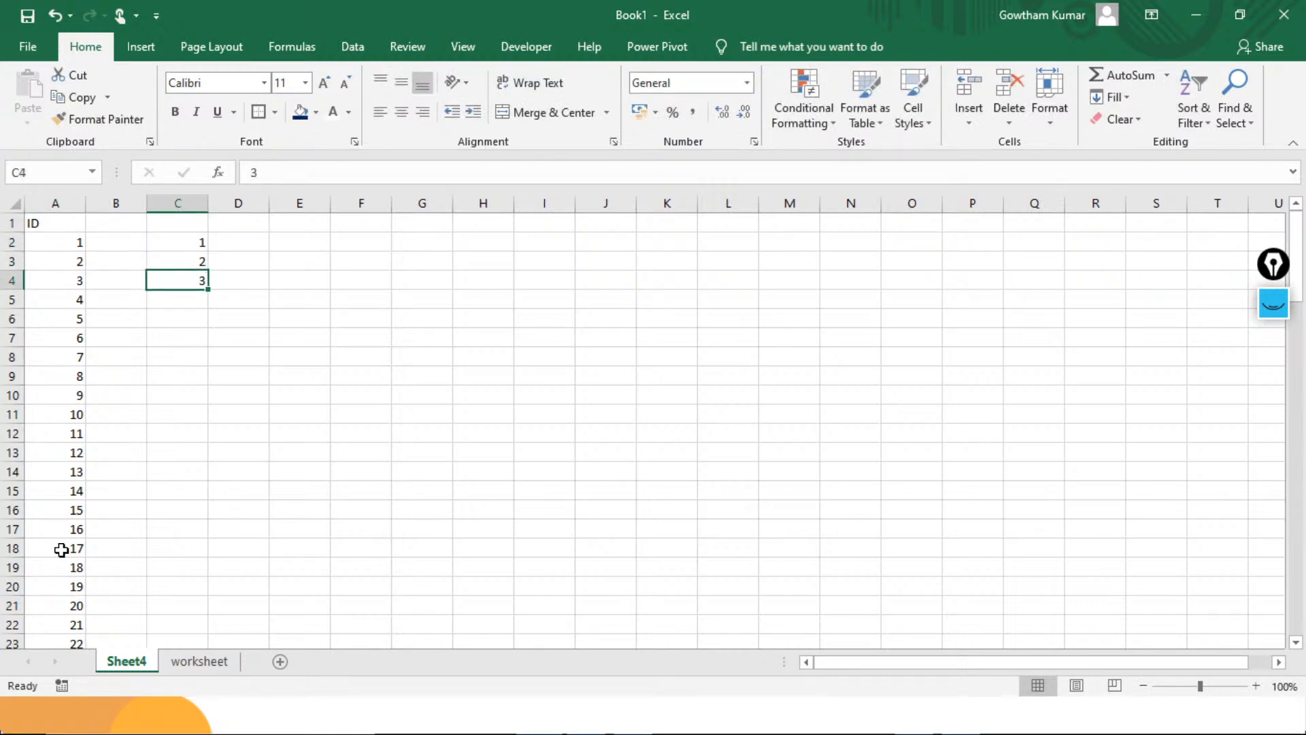
key("Up")
key("Up")
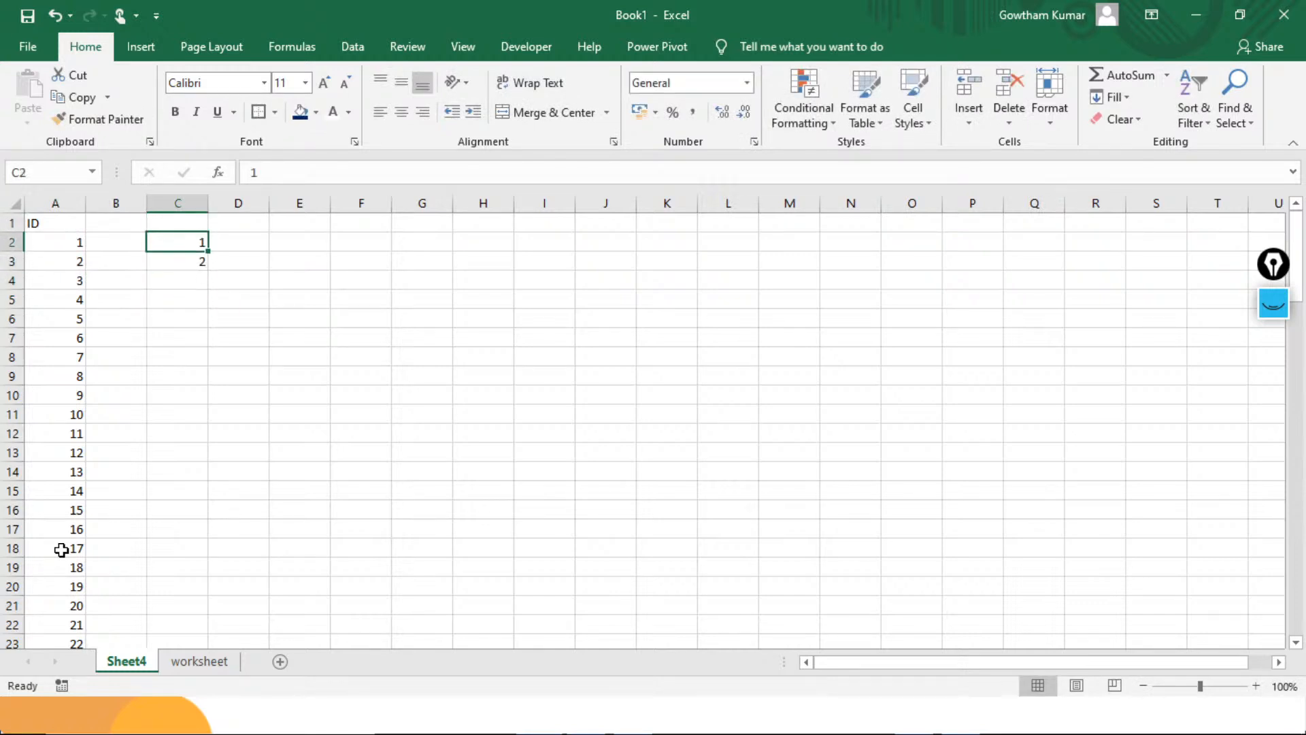
Try to fill a linear series in columns with a step value of 1 from the selected starting cells C2:C3
key("shift+Down")
key("shift+Down")
key("shift+Up")
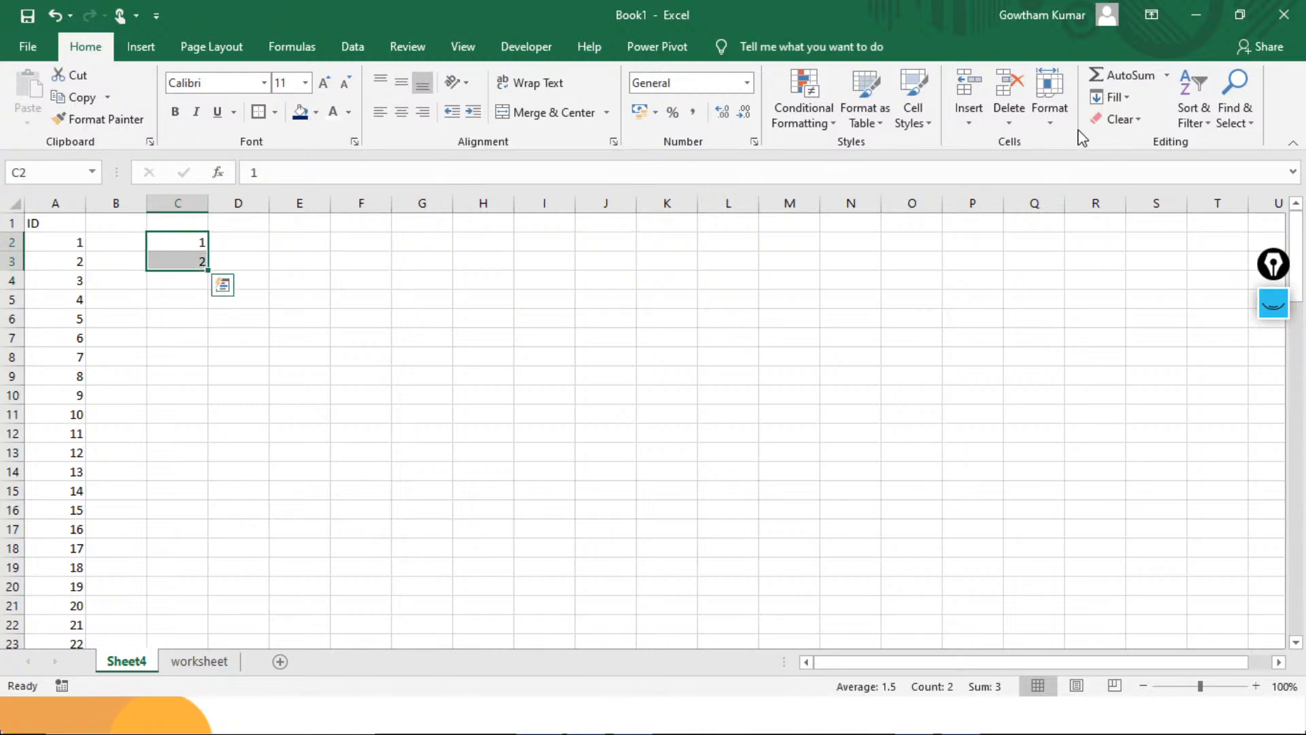
left_click(1124, 101)
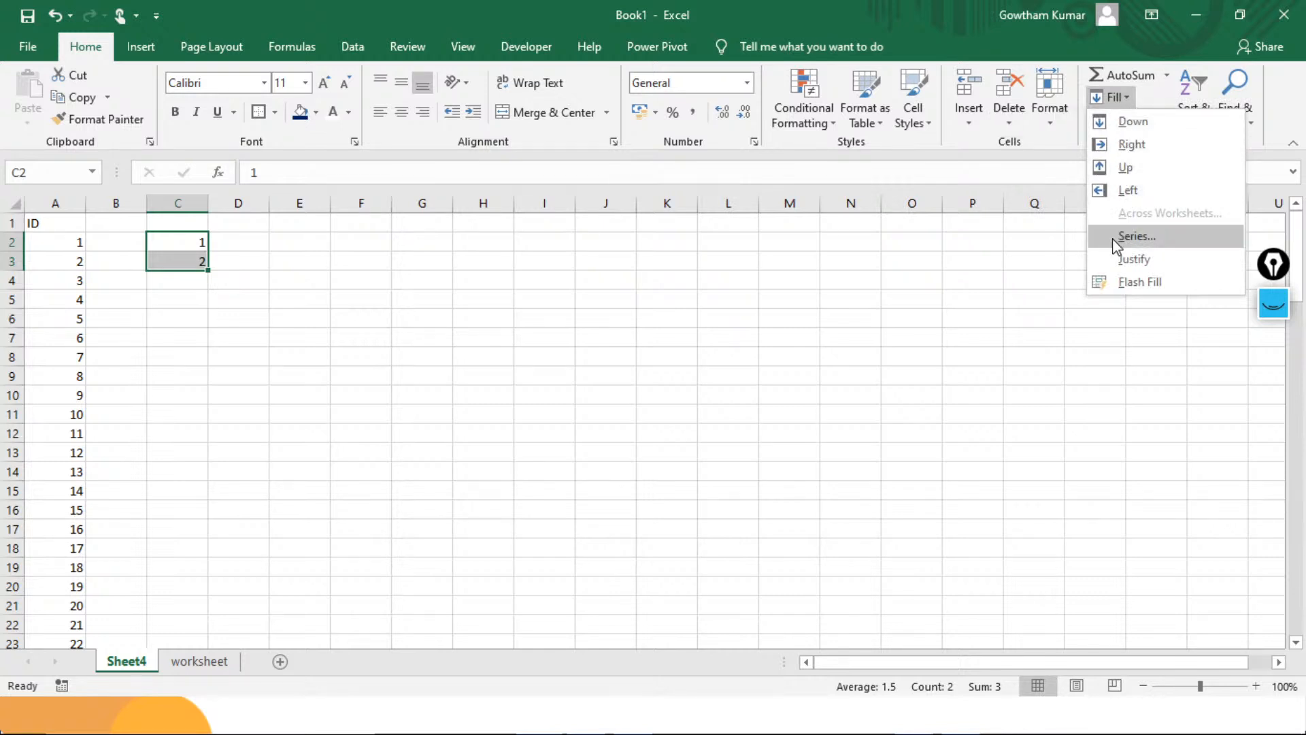
left_click(1135, 236)
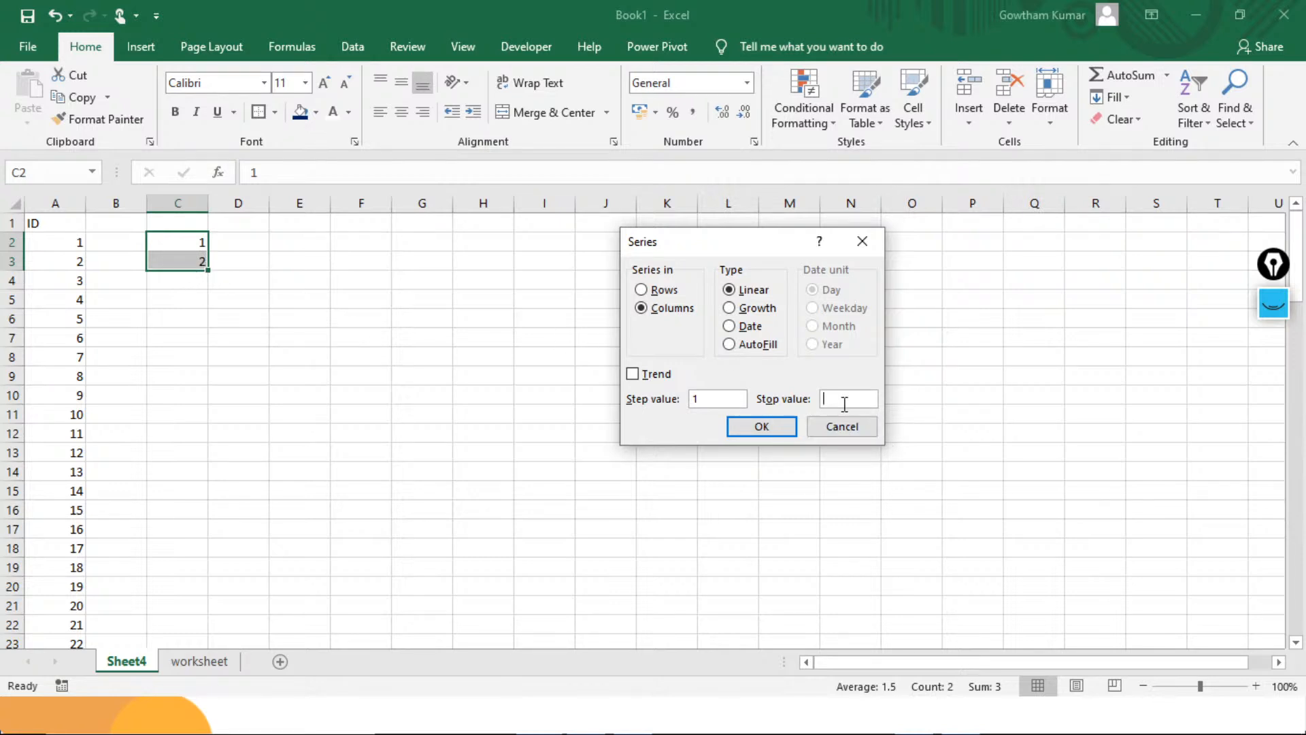
key("Return")
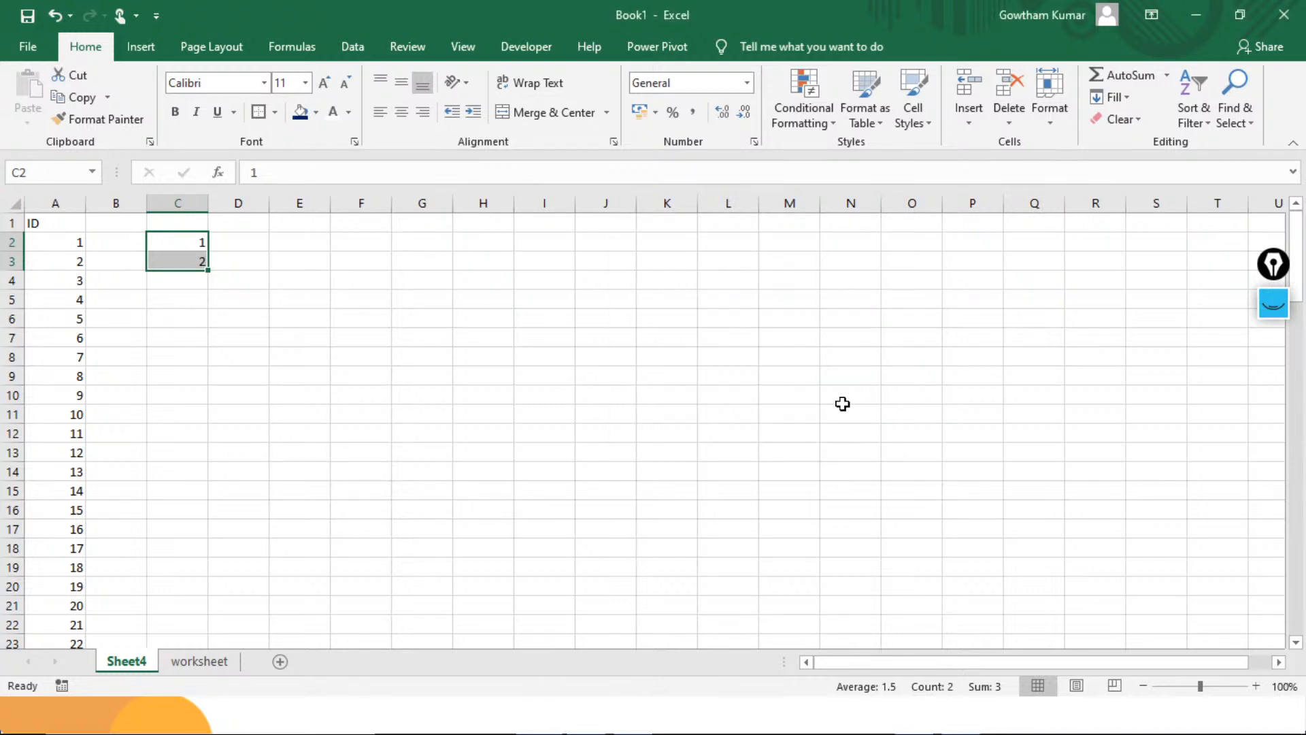
Extend the series in C2:C3 down to cell C8 with AutoFill, and undo that fill
left_click_drag(208, 270, 195, 341)
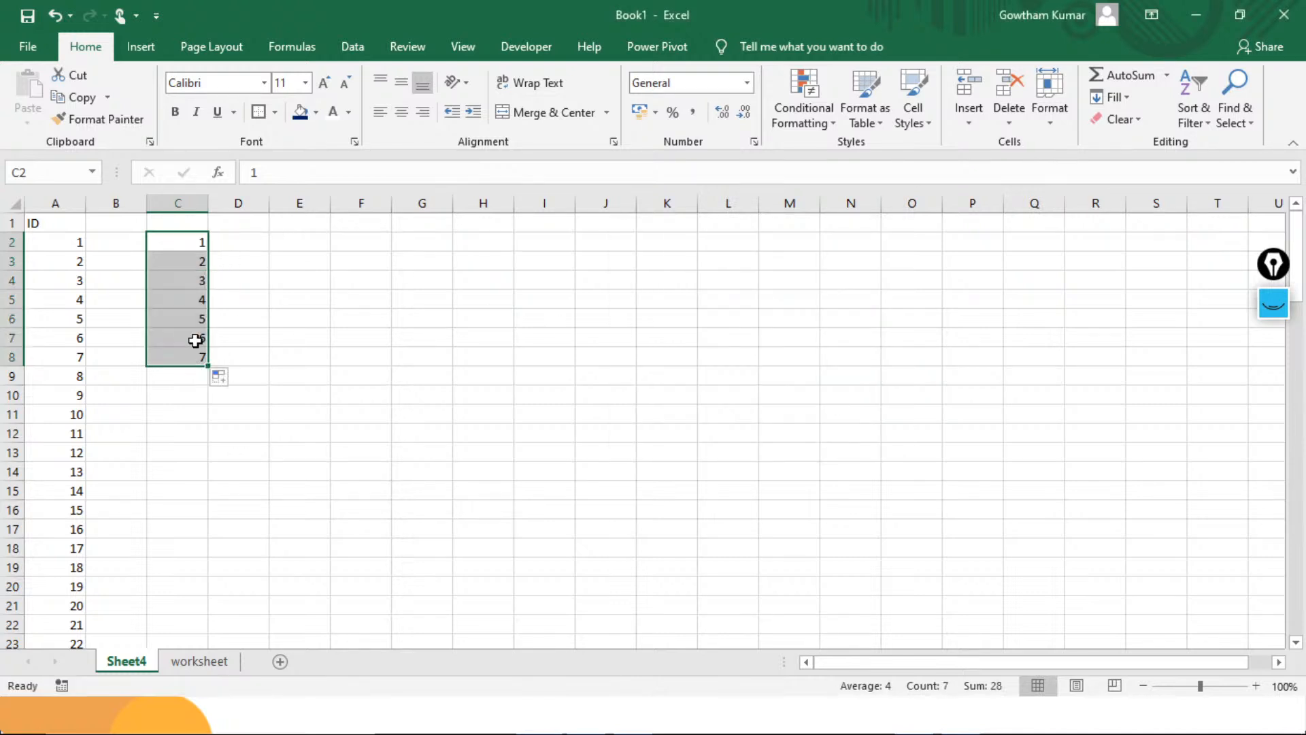
key("ctrl+z")
Select column C from C2 to the sheet's last row and fill a linear series with step 1 up to stop value 100
key("Up")
key("Down")
key("Down")
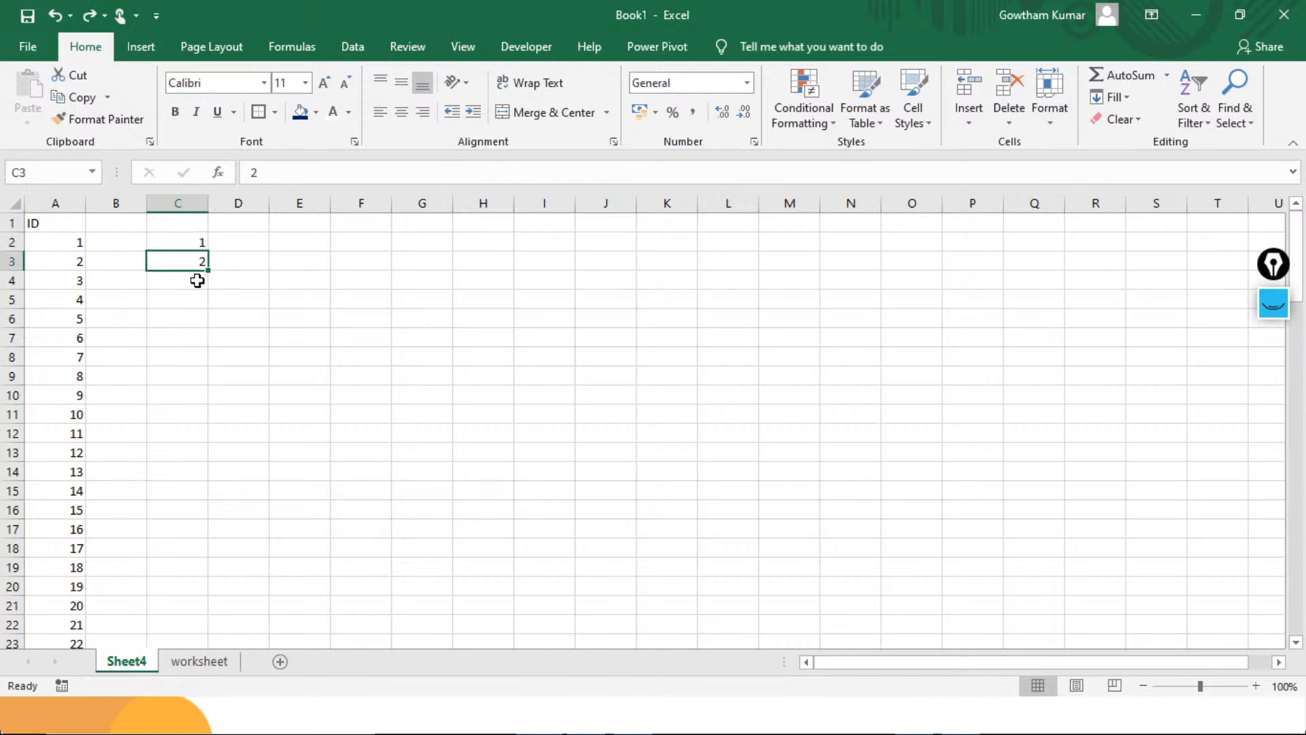
key("shift+Up")
key("ctrl+shift+Down")
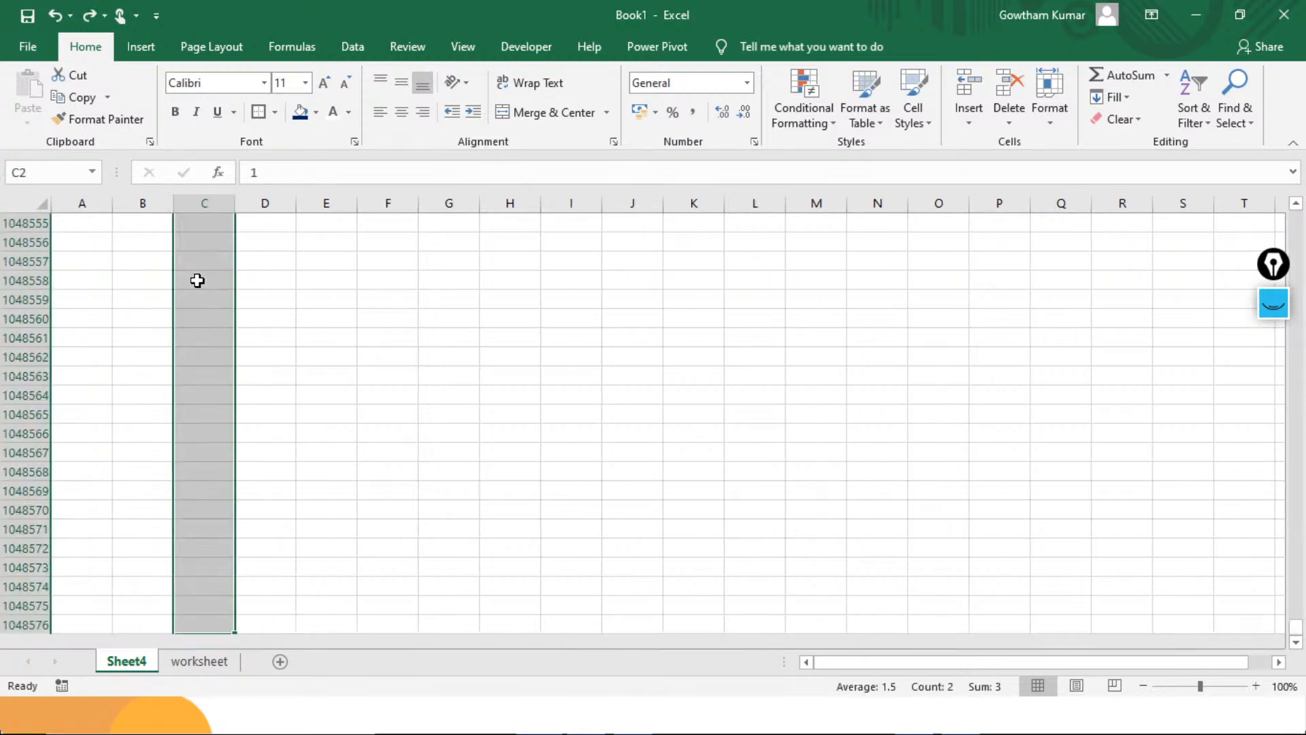
key("ctrl+BackSpace")
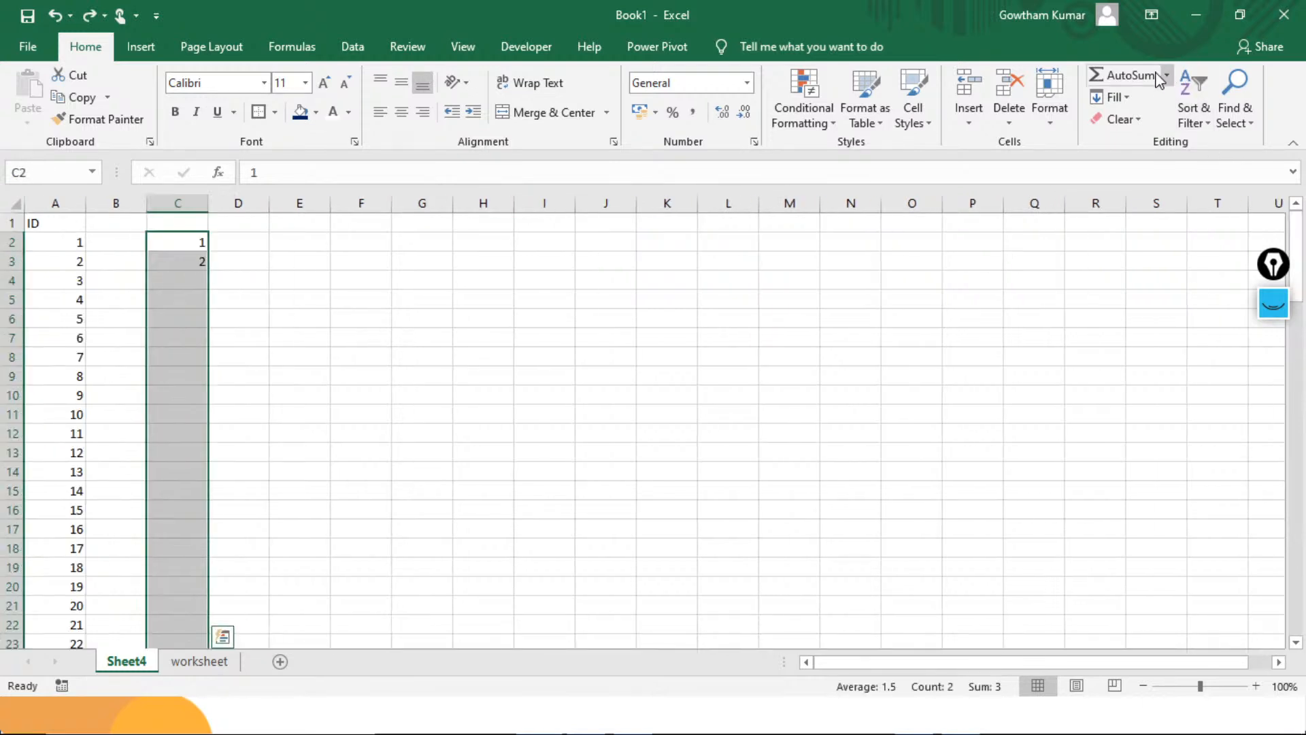
left_click(1131, 97)
left_click(1133, 235)
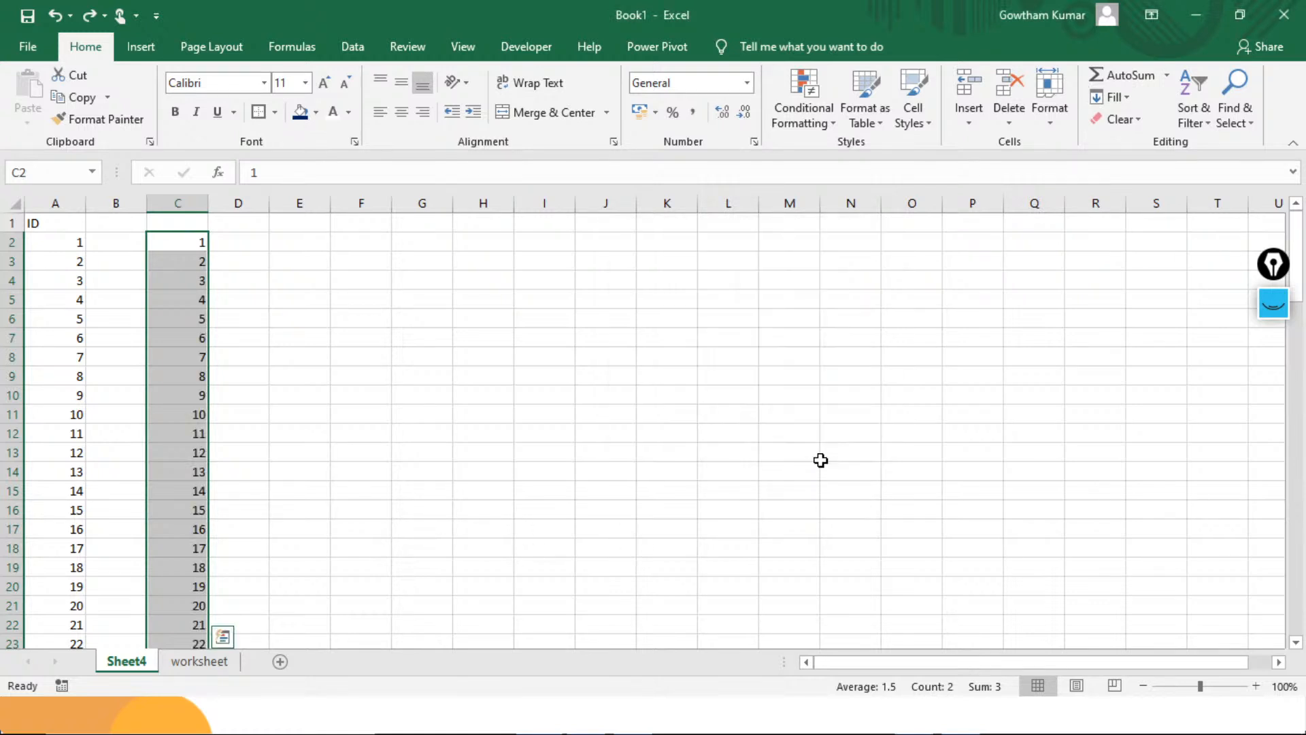
key("Return")
Examine the filled series in column C down to its last number and back up to its start
left_click(196, 420)
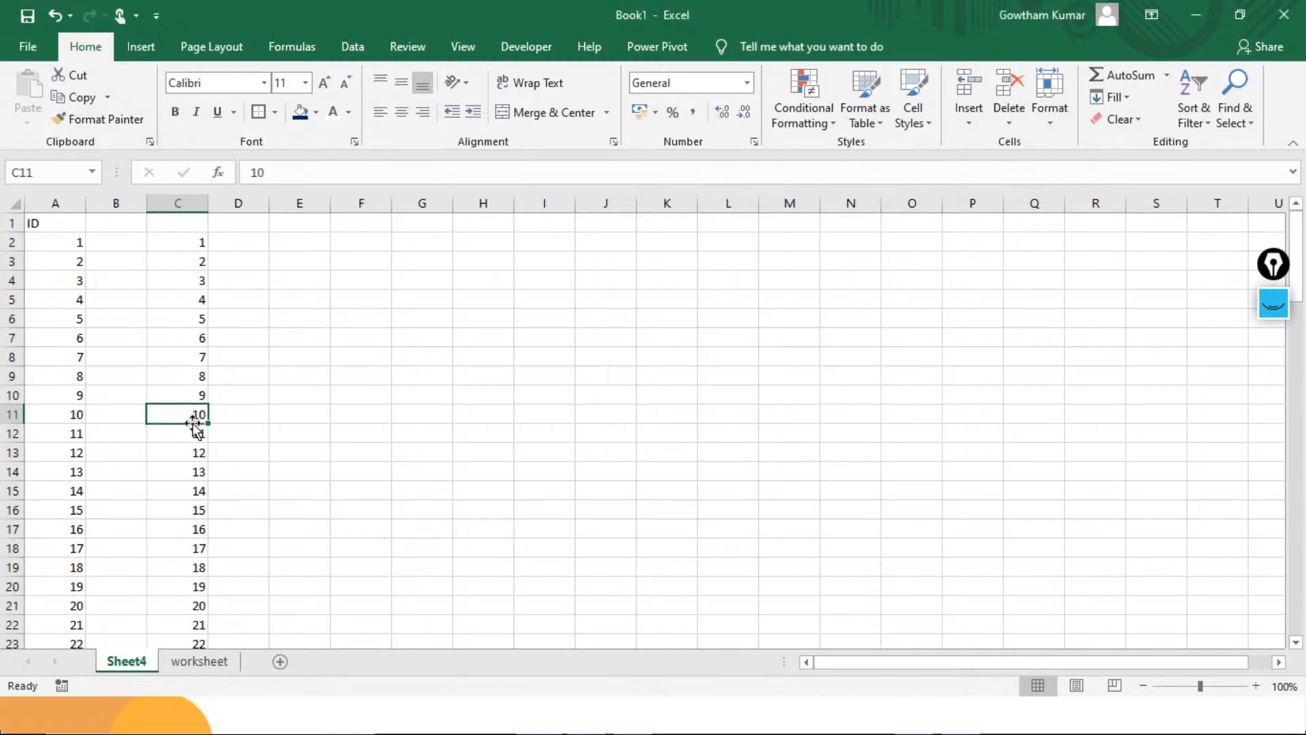
key("ctrl+Down")
scroll(193, 422, "down", 1)
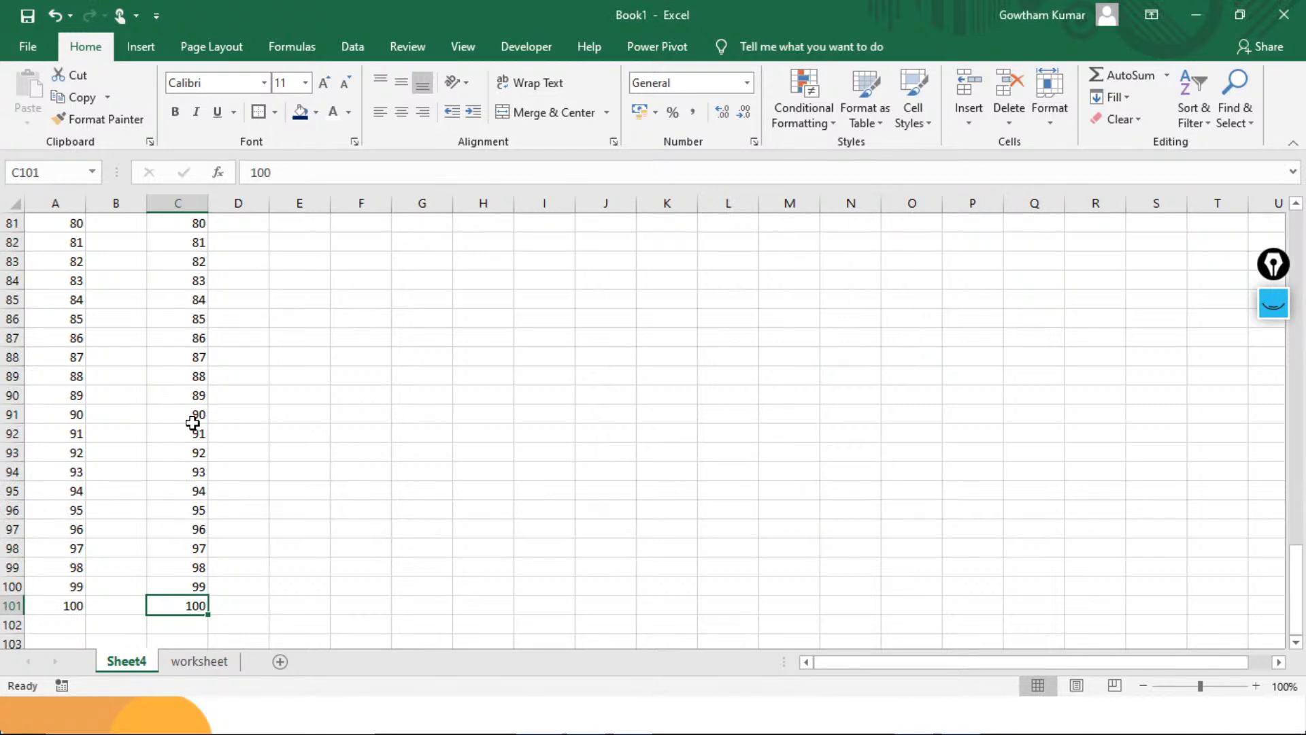
key("ctrl+shift+Up")
key("ctrl+BackSpace")
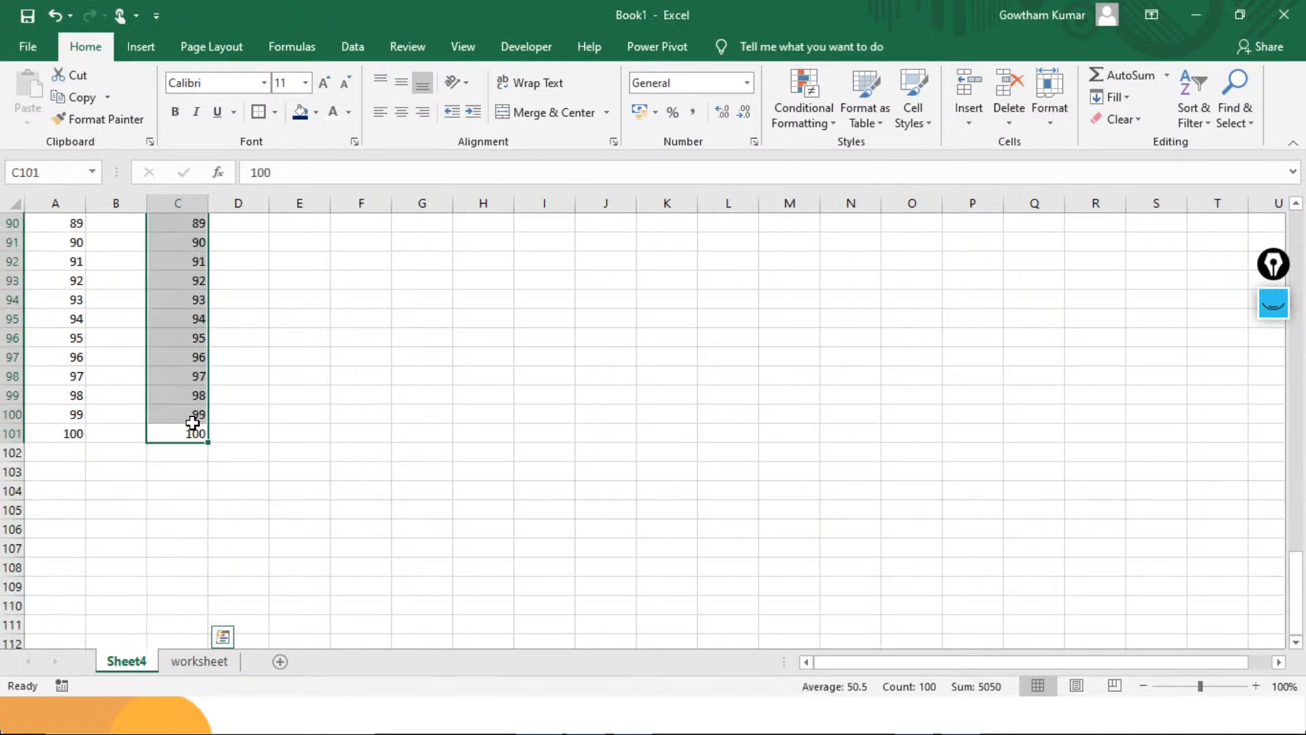
key("ctrl+Up")
key("ctrl+Up")
key("Down")
key("Down")
key("Up")
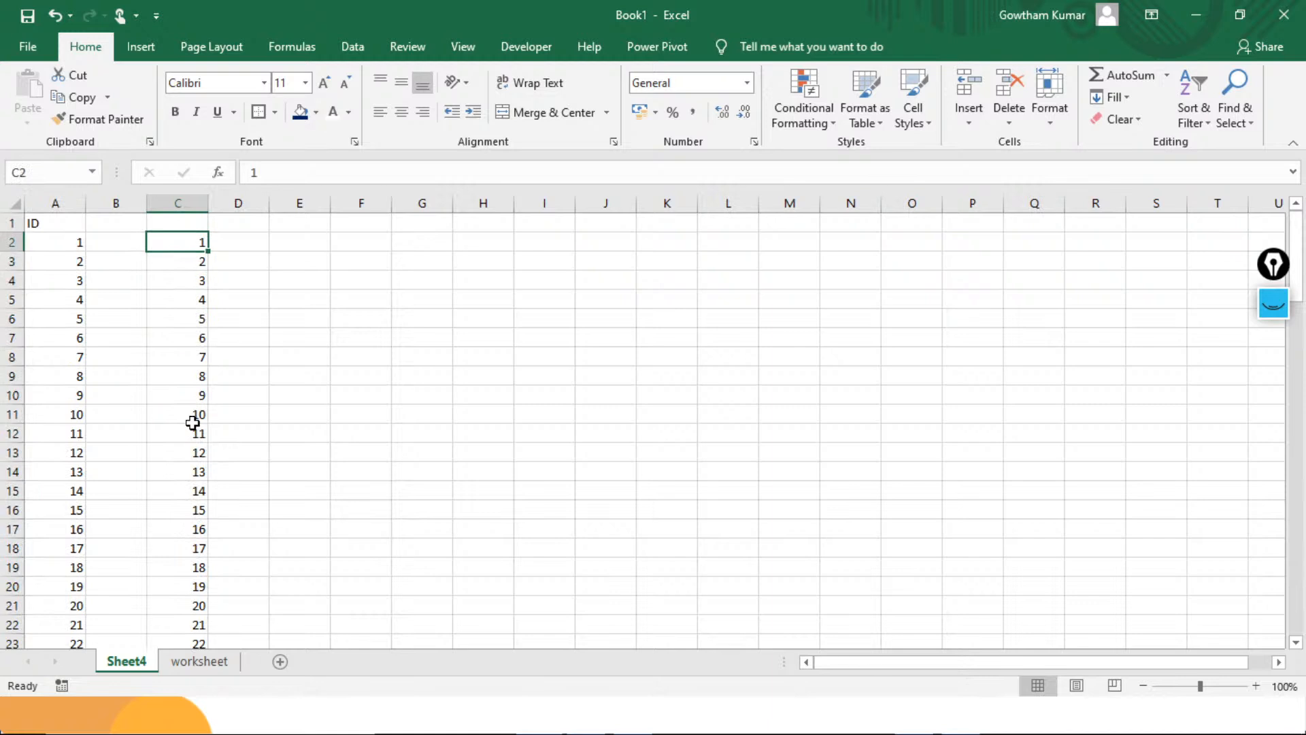
key("ctrl+shift+Down")
key("ctrl+BackSpace")
Enter the header "Numbers" in cell C1
key("Up")
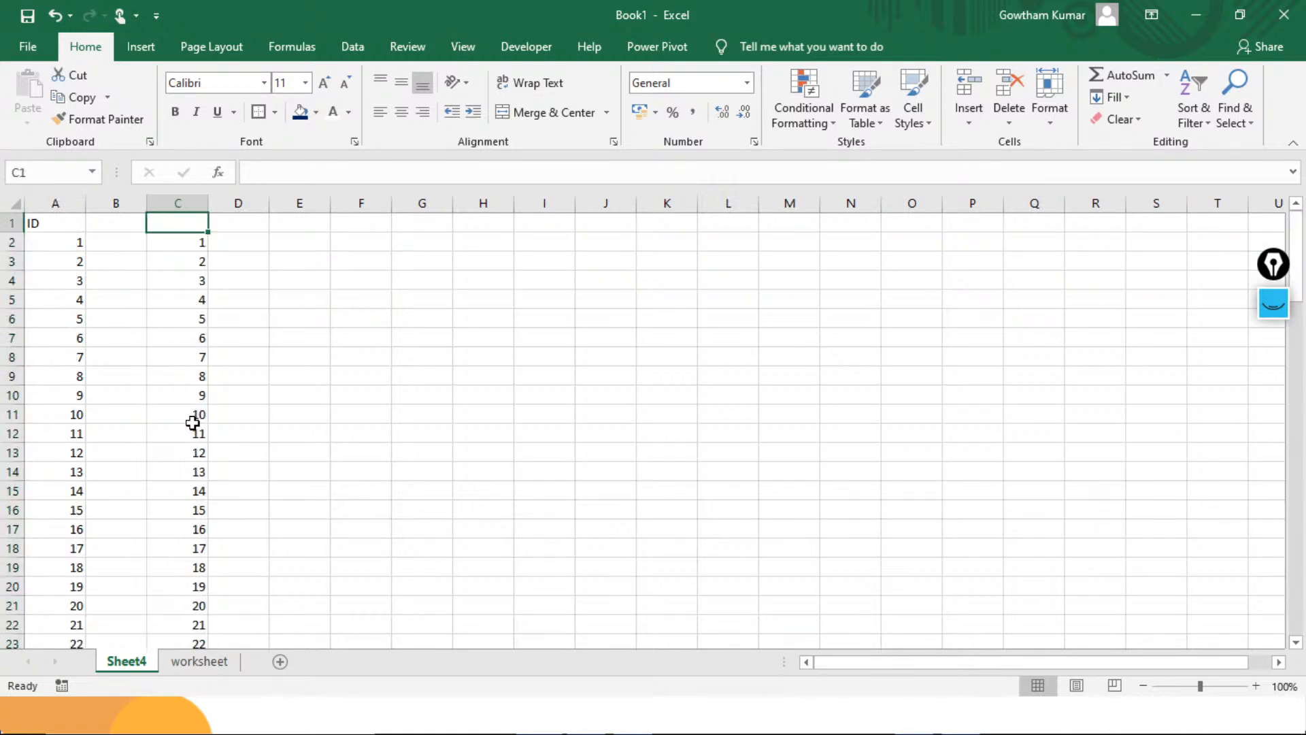
type("Number")
key("Return")
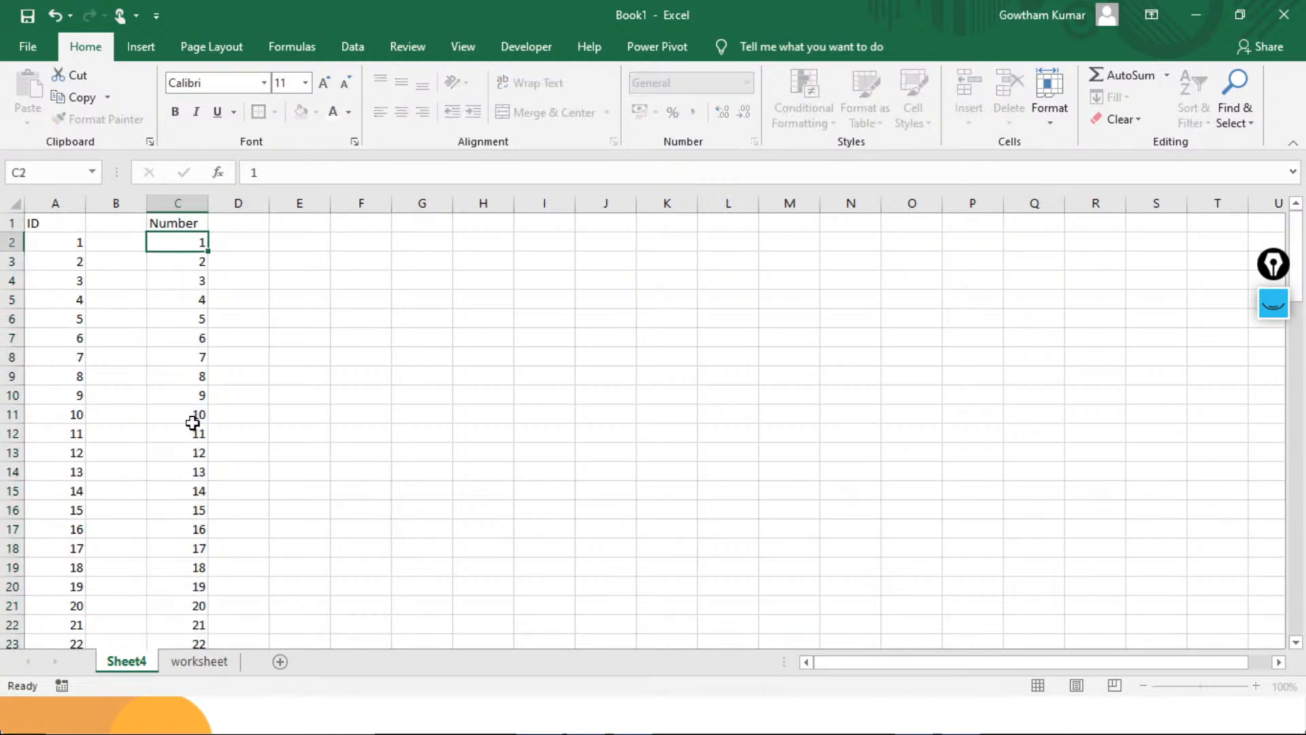
key("Up")
key("F2")
type("s")
key("Return")
Enter the header "Characters" in cell D1
key("Up")
key("Right")
type("Ch")
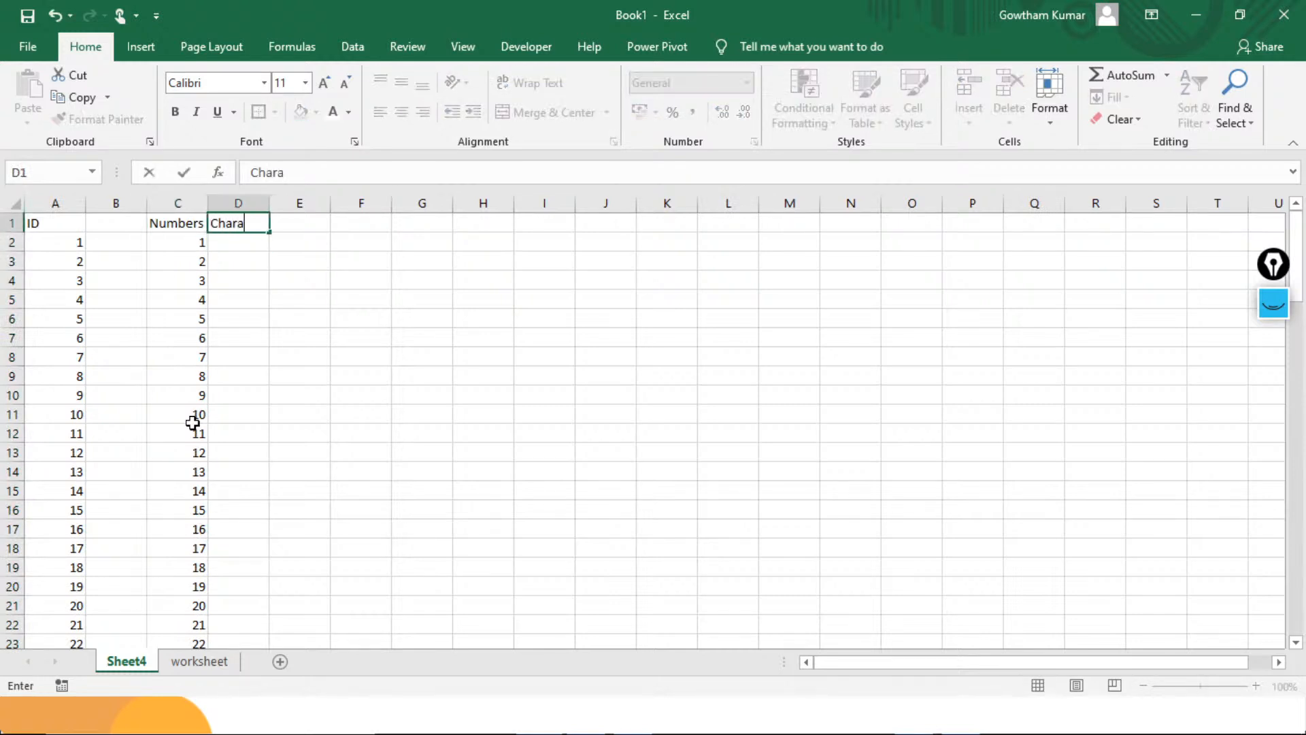
key("Return")
key("Left")
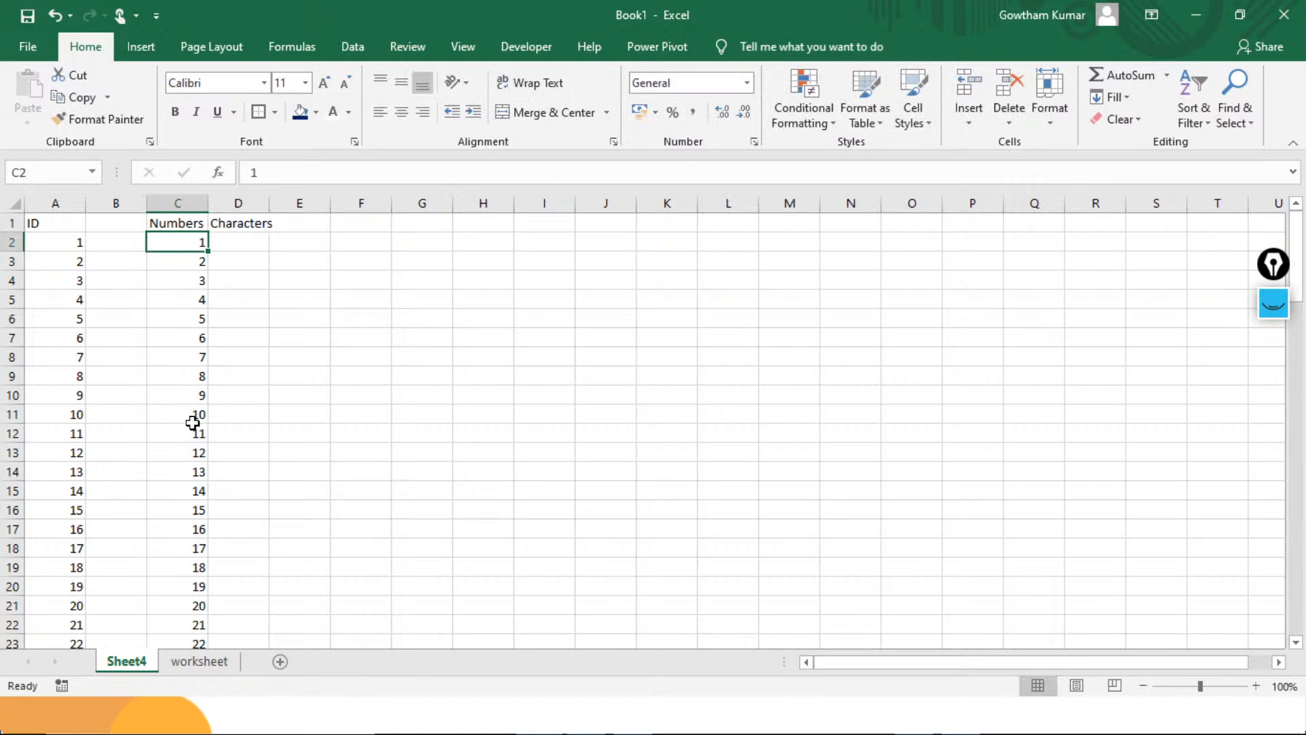
Move the "Characters" header from D1 to E1, leaving column D free
key("Up")
key("Right")
key("ctrl+x")
key("Right")
key("ctrl+v")
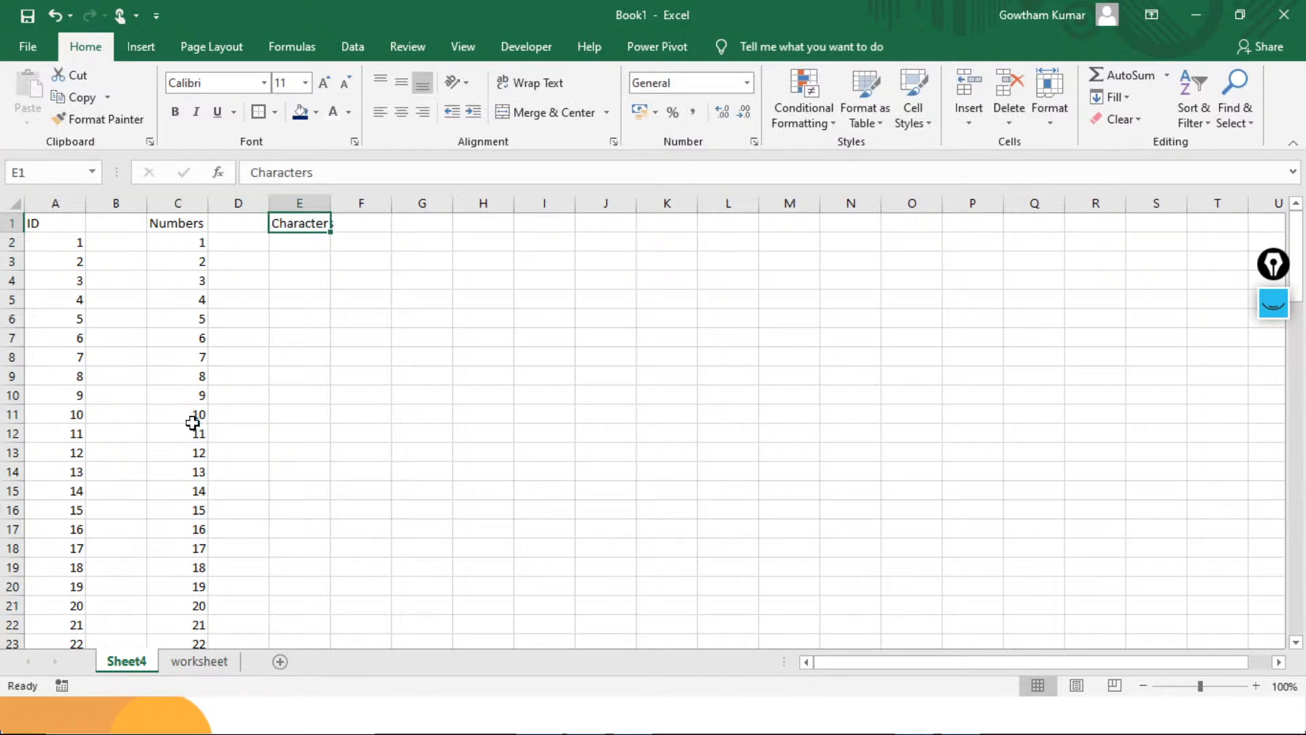
Enter the starting character codes 65 and 66 in cells D2 and D3
key("Left")
key("Down")
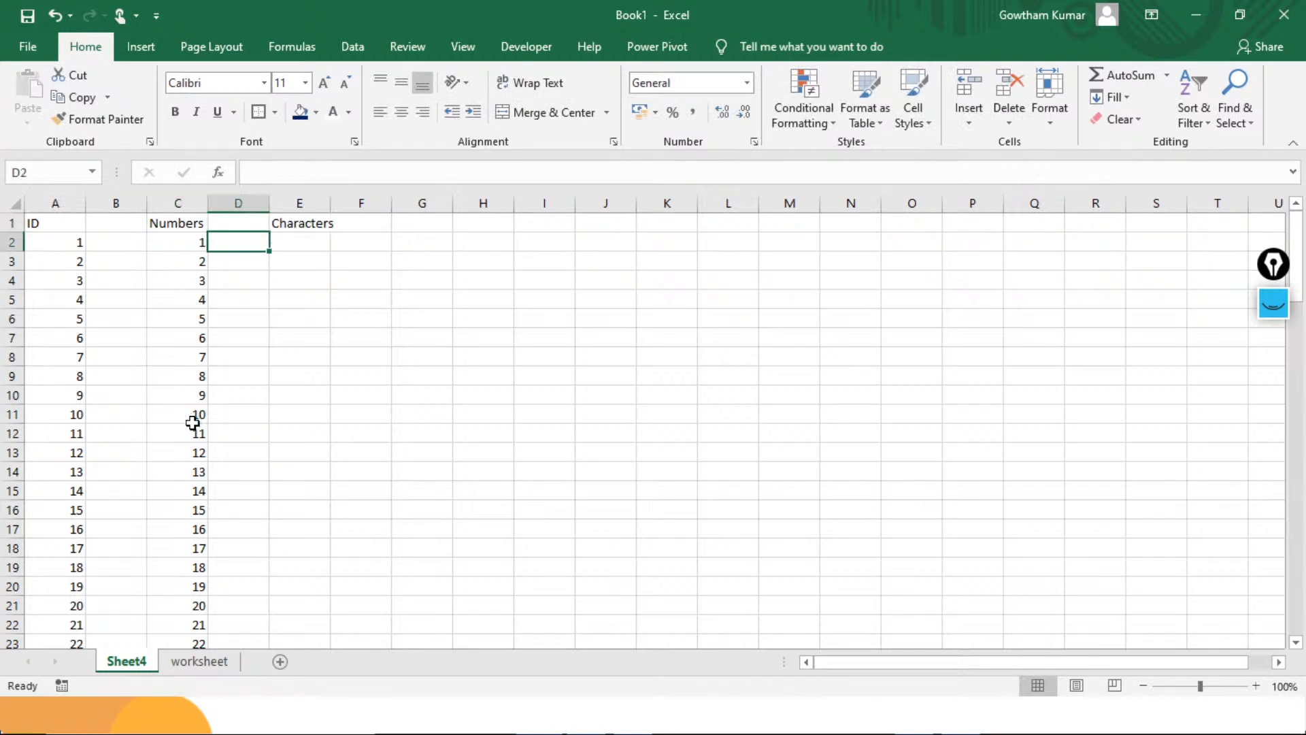
type("65")
key("Return")
type("6")
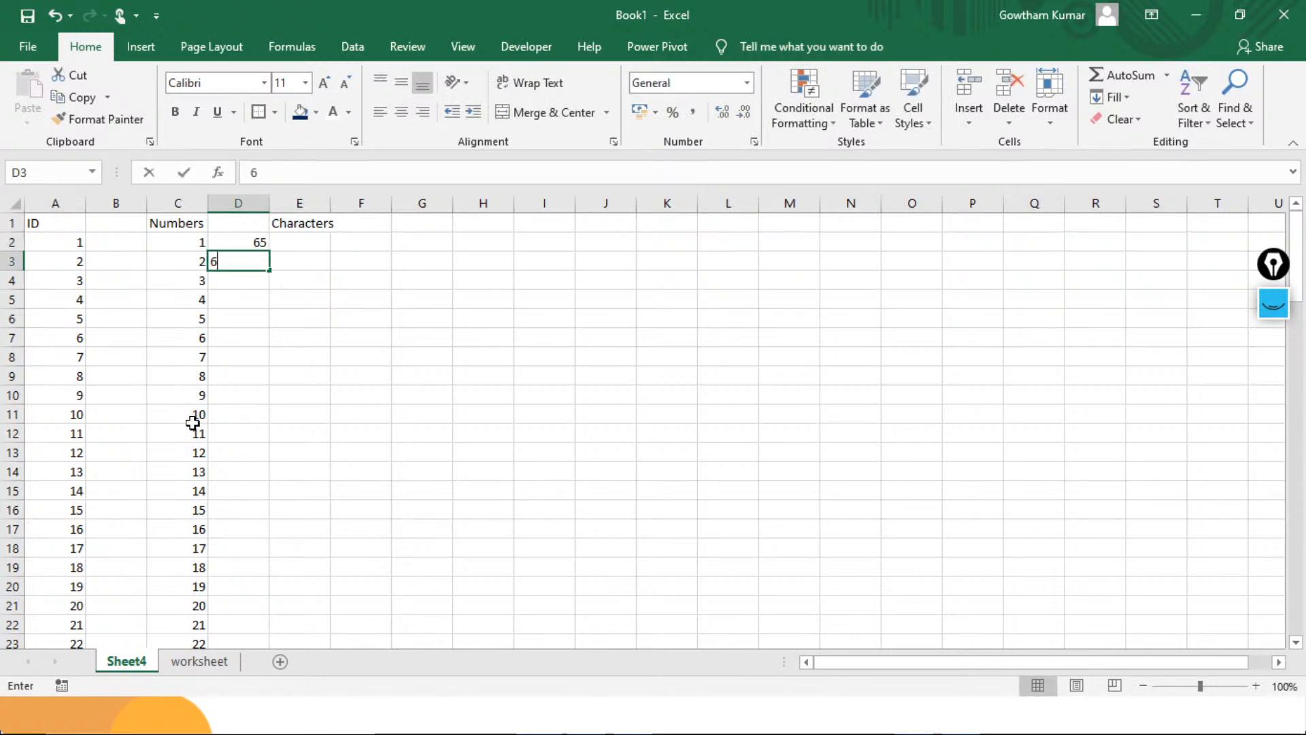
type("6")
key("Return")
Select D2:D25 and fill it with the Series command, continuing the codes from 65 and 66
key("Left")
key("Left")
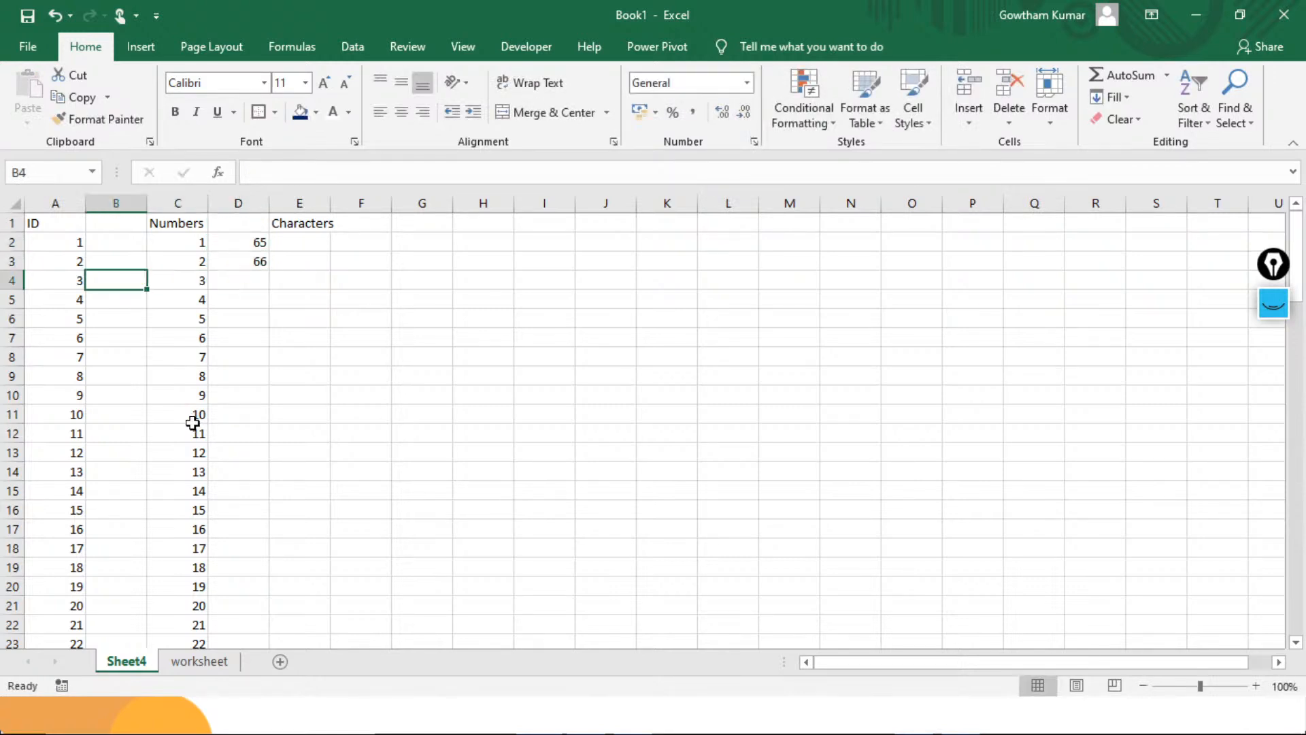
key("Right")
key("Up")
key("Up")
key("Right")
key("shift+Down")
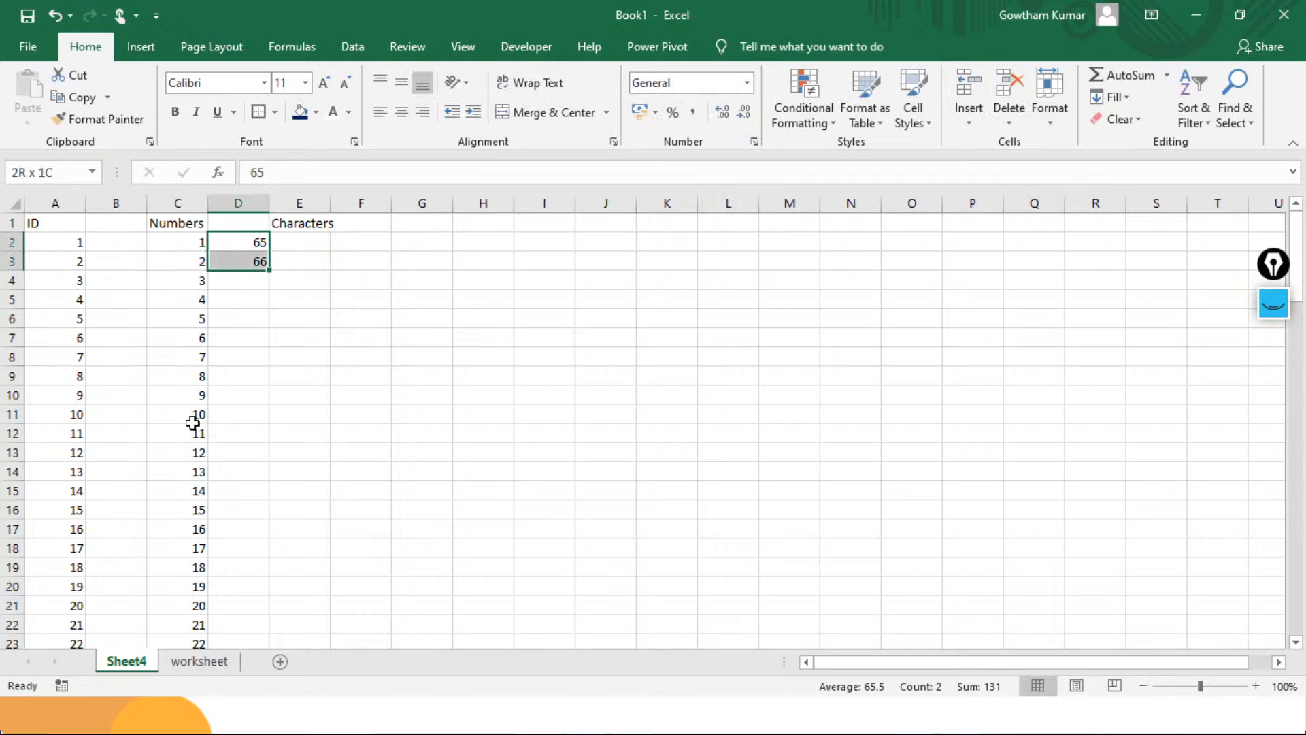
key("shift+Down")
key("shift+Down")
key("shift+Down")
key("shift+Down")
key("shift+Down")
key("shift+Down")
key("shift+Down")
key("shift+Down")
key("shift+Down")
key("shift+Down")
key("shift+Down")
key("shift+Down")
key("shift+Down")
key("shift+Down")
key("shift+Down")
key("shift+Down")
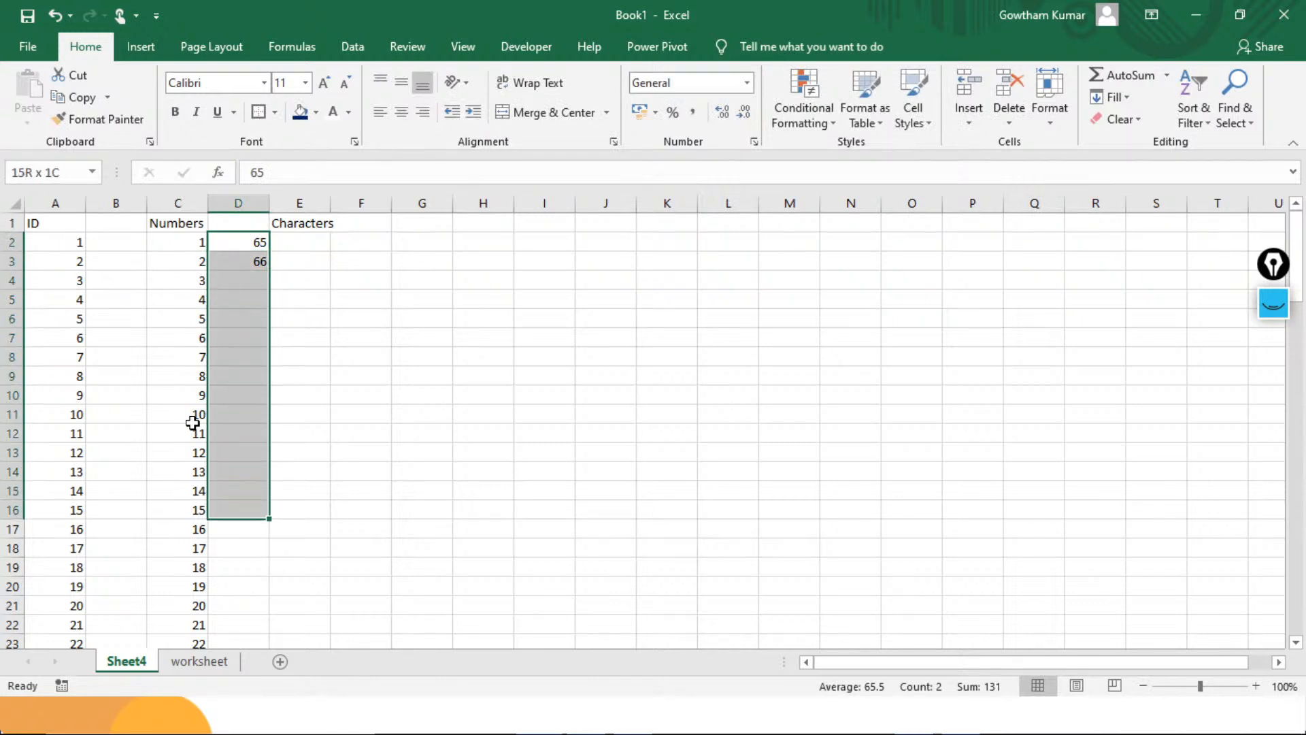
key("shift+Down")
key("shift+Down")
key("shift+Down")
key("shift+Down")
key("shift+Down")
key("shift+Down")
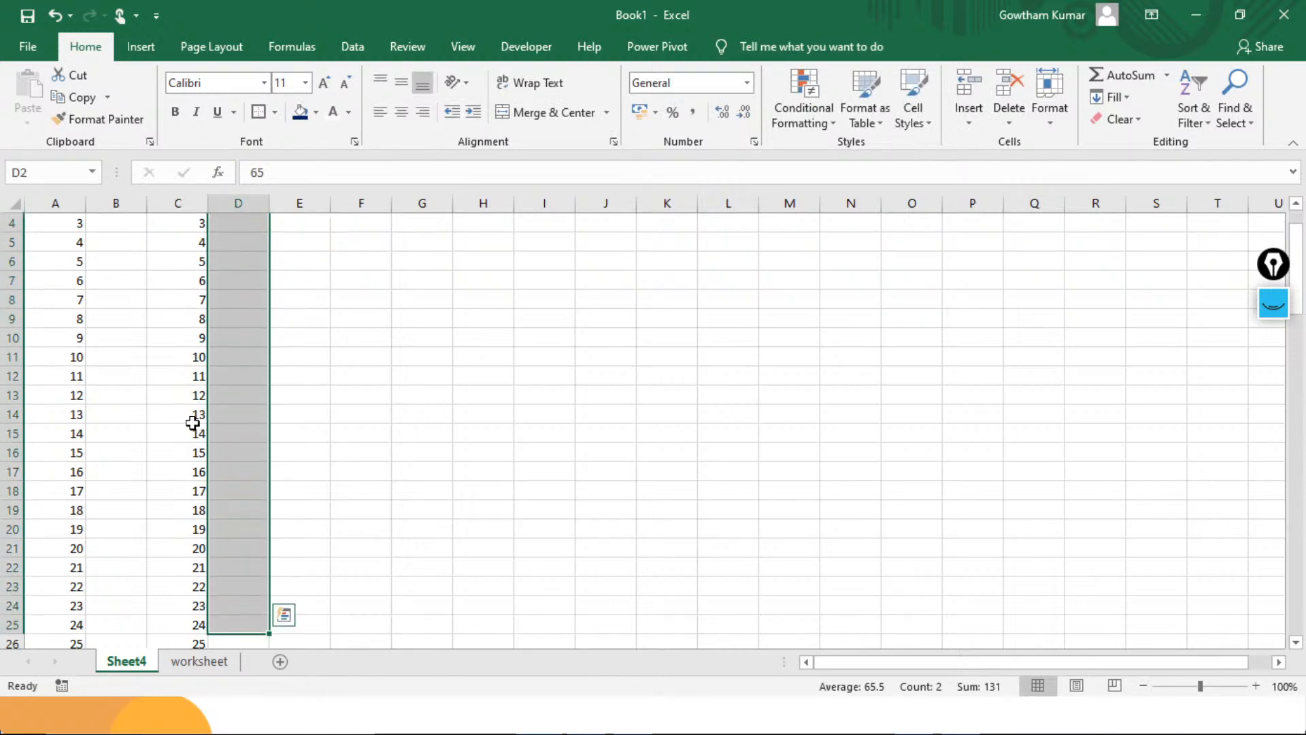
key("ctrl+q")
key("Escape")
key("alt+h")
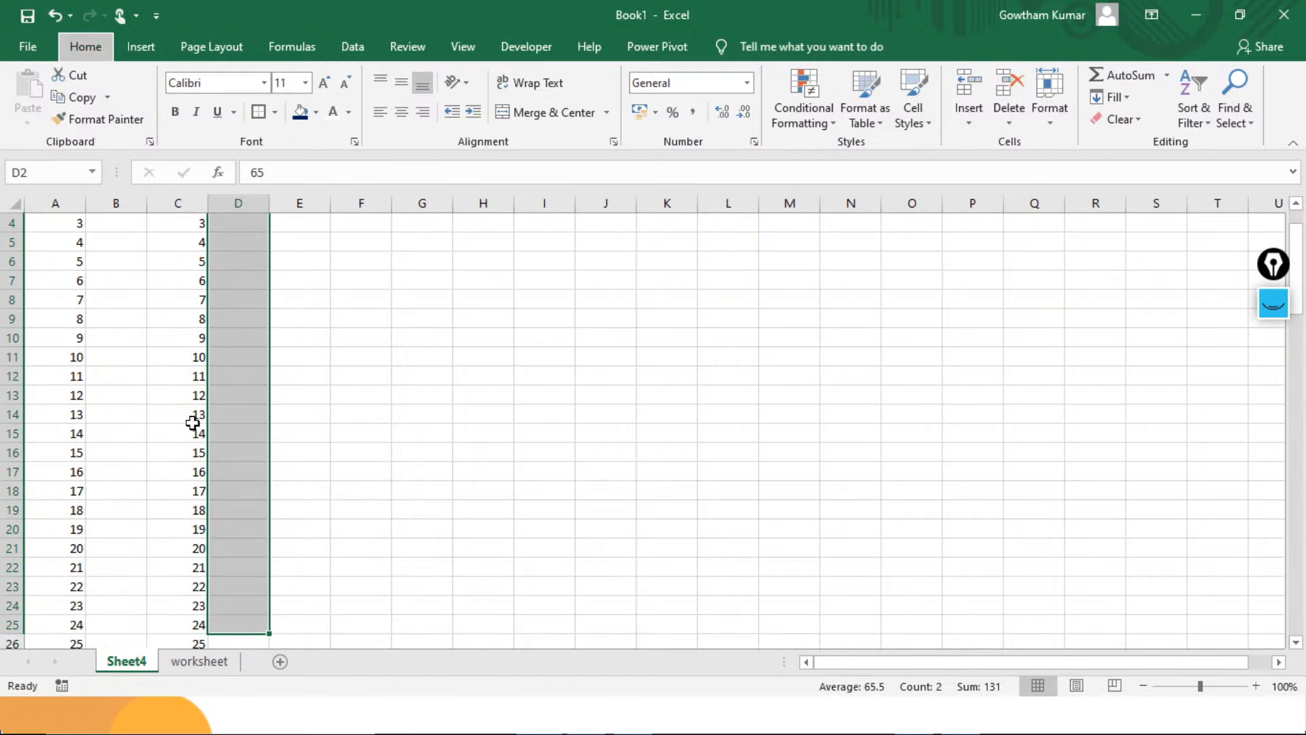
key("f")
key("i")
key("s")
key("Return")
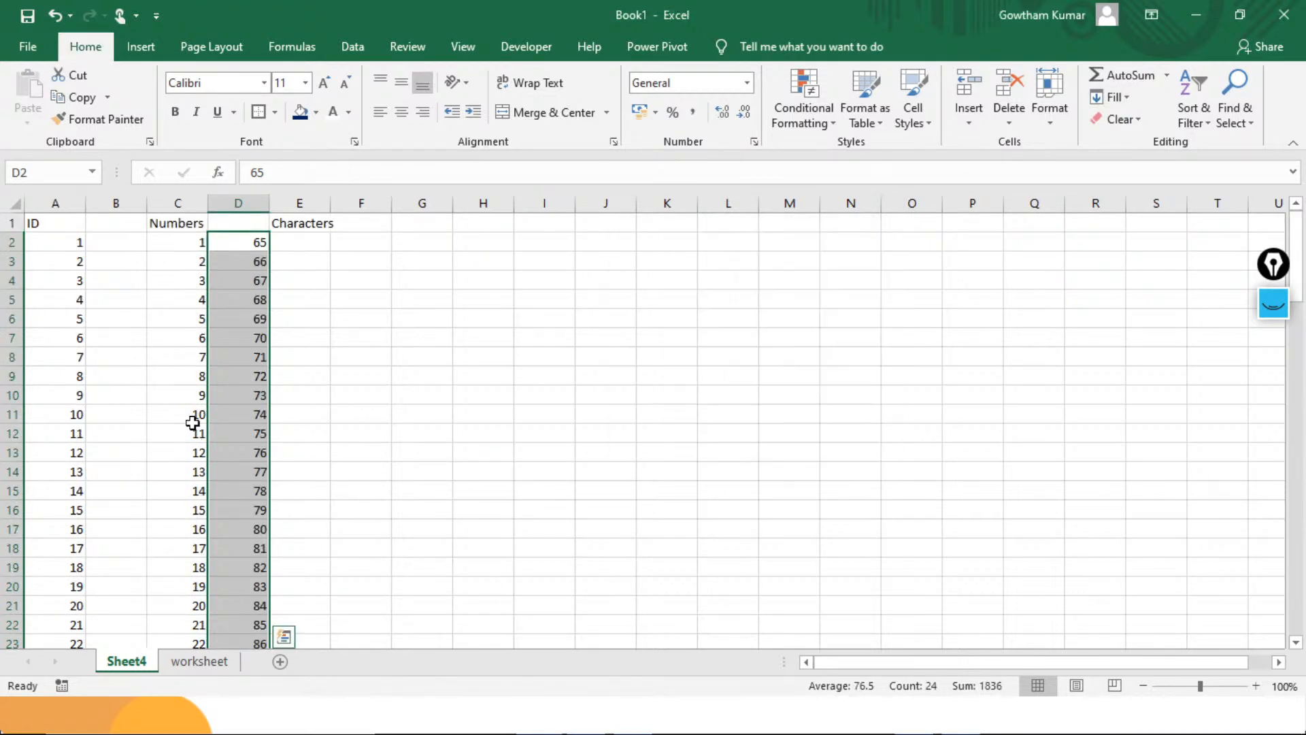
Review the filled character codes in column D from the first value to the end of the list
key("ctrl+Down")
key("Up")
key("Up")
key("ctrl+Up")
key("ctrl+shift+Down")
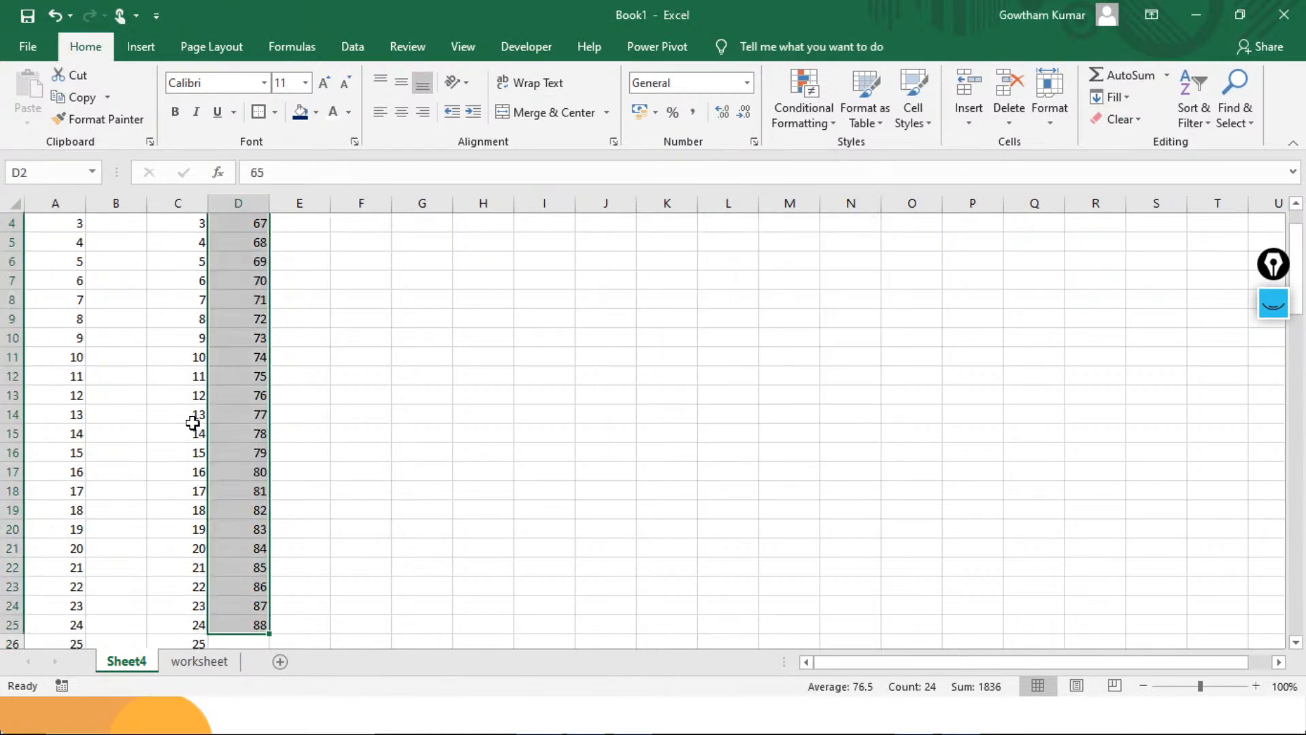
key("Down")
key("ctrl+Down")
key("Down")
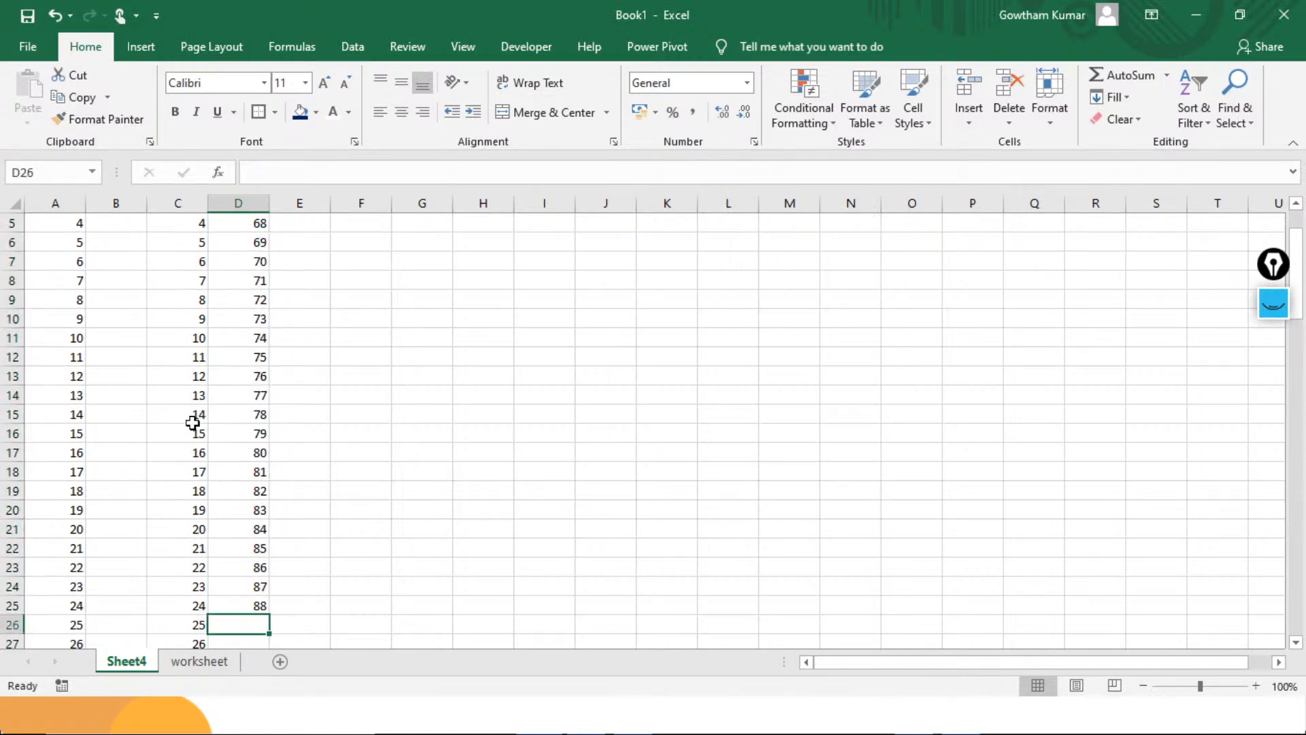
key("Down")
key("Down")
key("Up")
key("Up")
key("Up")
key("ctrl+Up")
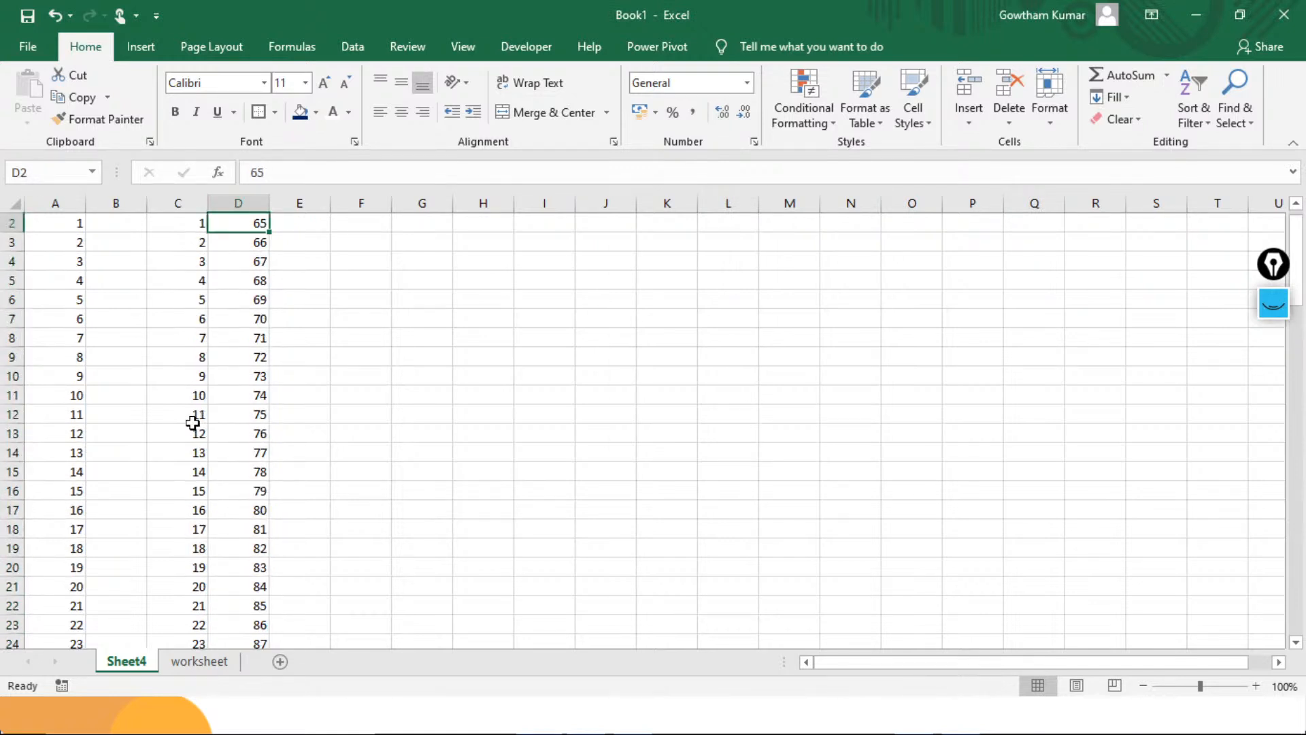
Enter the formula =CHAR(D2) in cell E2 to convert the code into its character
key("Up")
key("Down")
key("Right")
type("=cha")
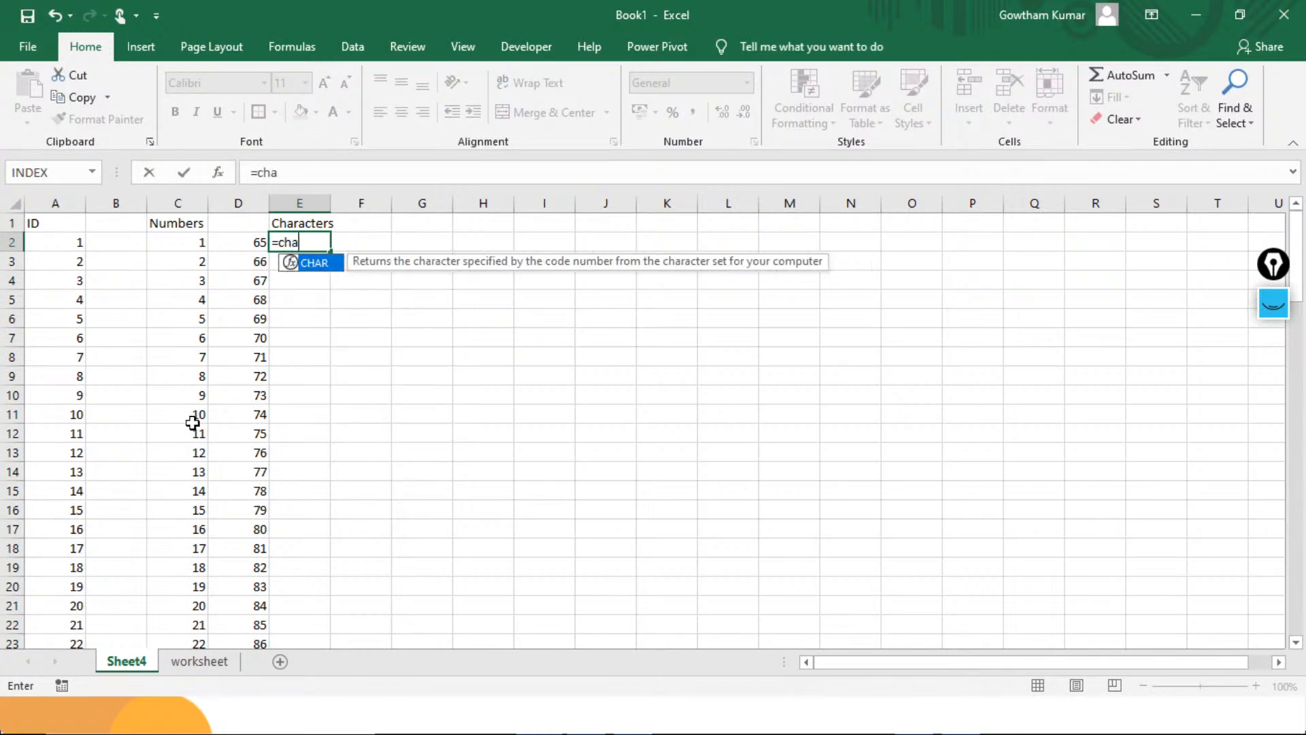
key("Tab")
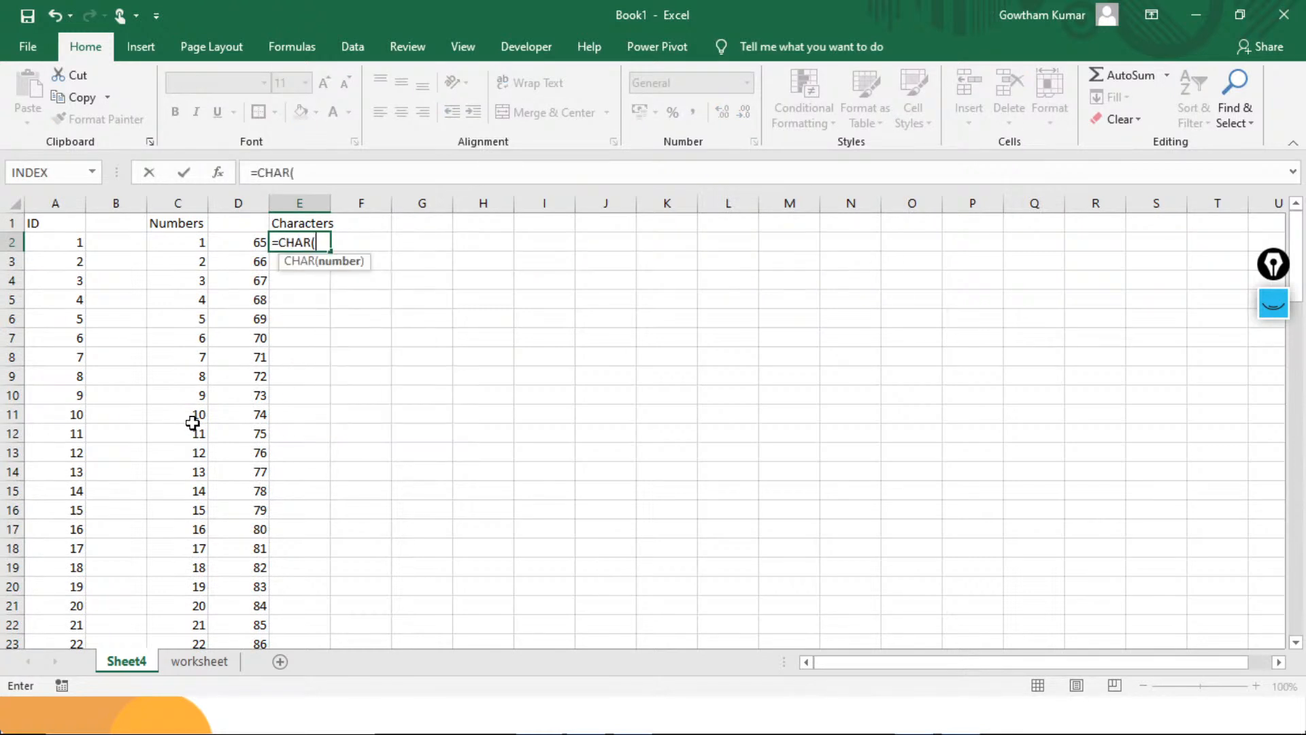
key("Left")
type(")")
key("Return")
Copy the CHAR formula from E2 down to E25, alongside the last code in column D
key("Up")
key("Left")
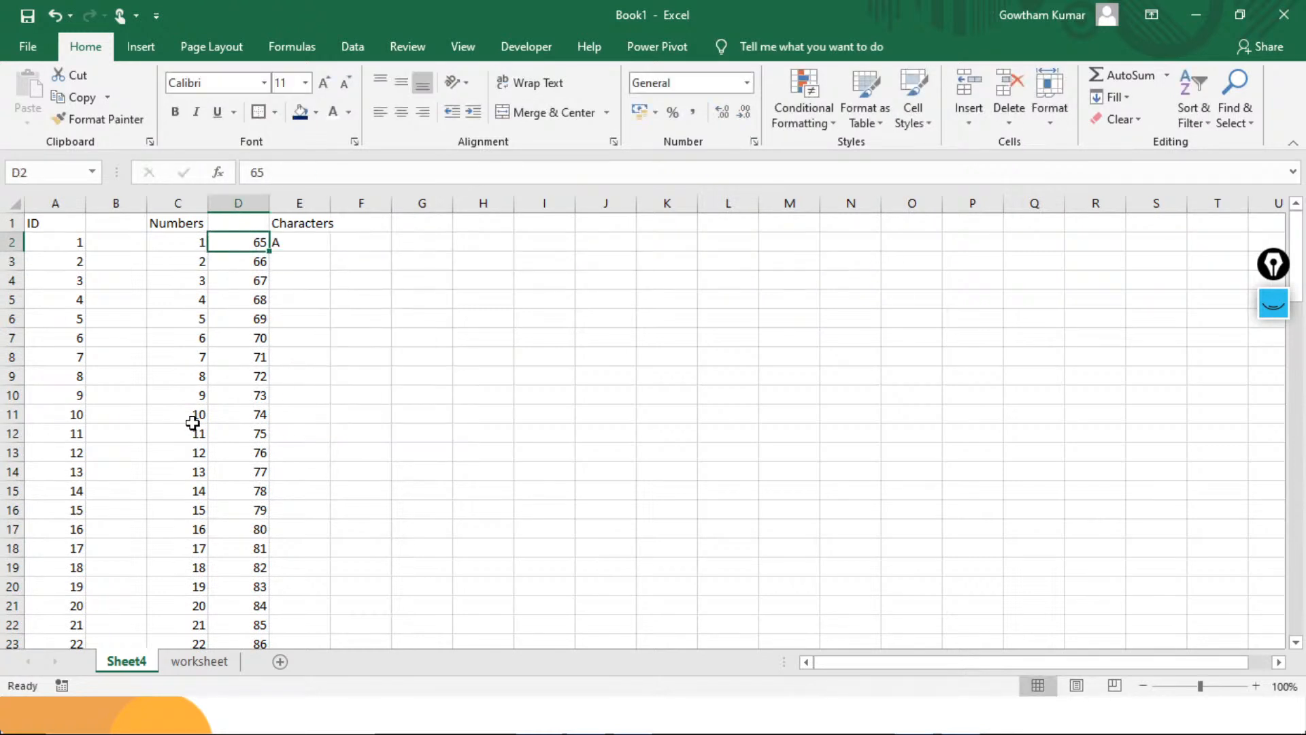
key("ctrl+Down")
key("ctrl+d")
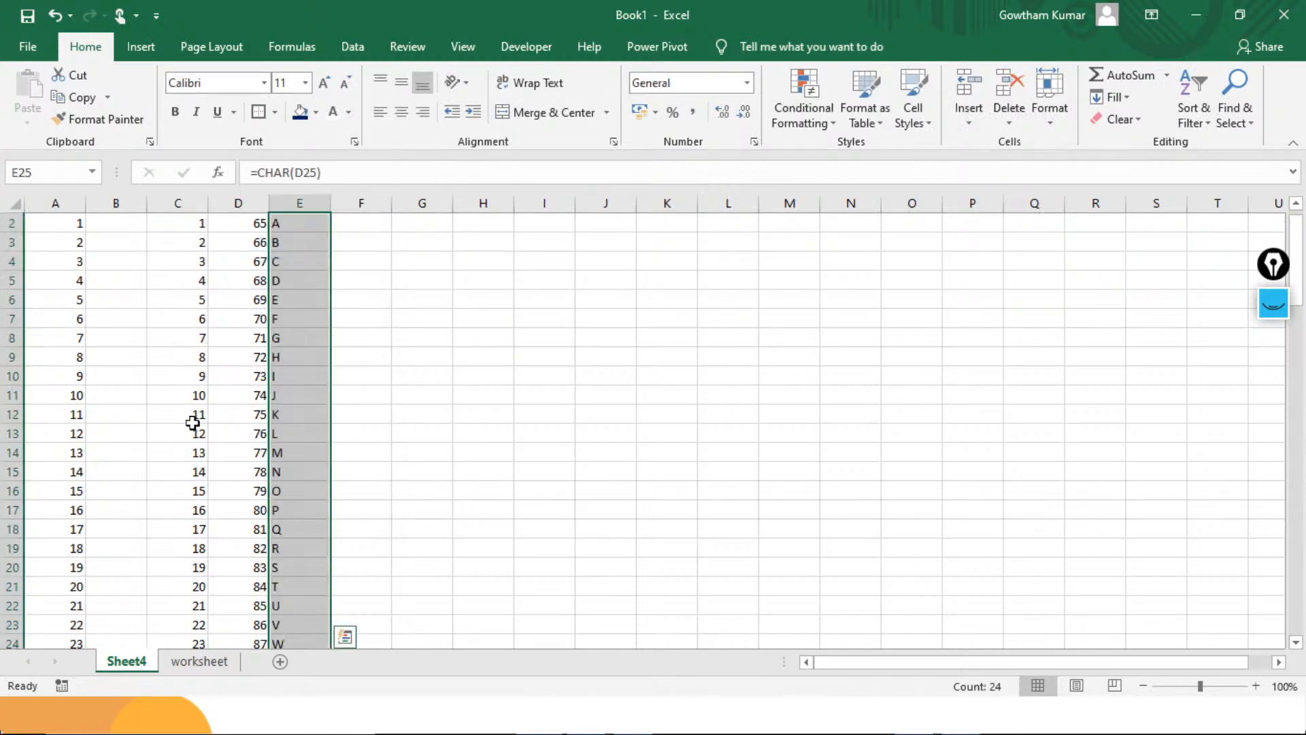
Extend the code list by entering 89 in D26 and 90 in D27, directly below the last code
key("ctrl+Down")
key("ctrl+Up")
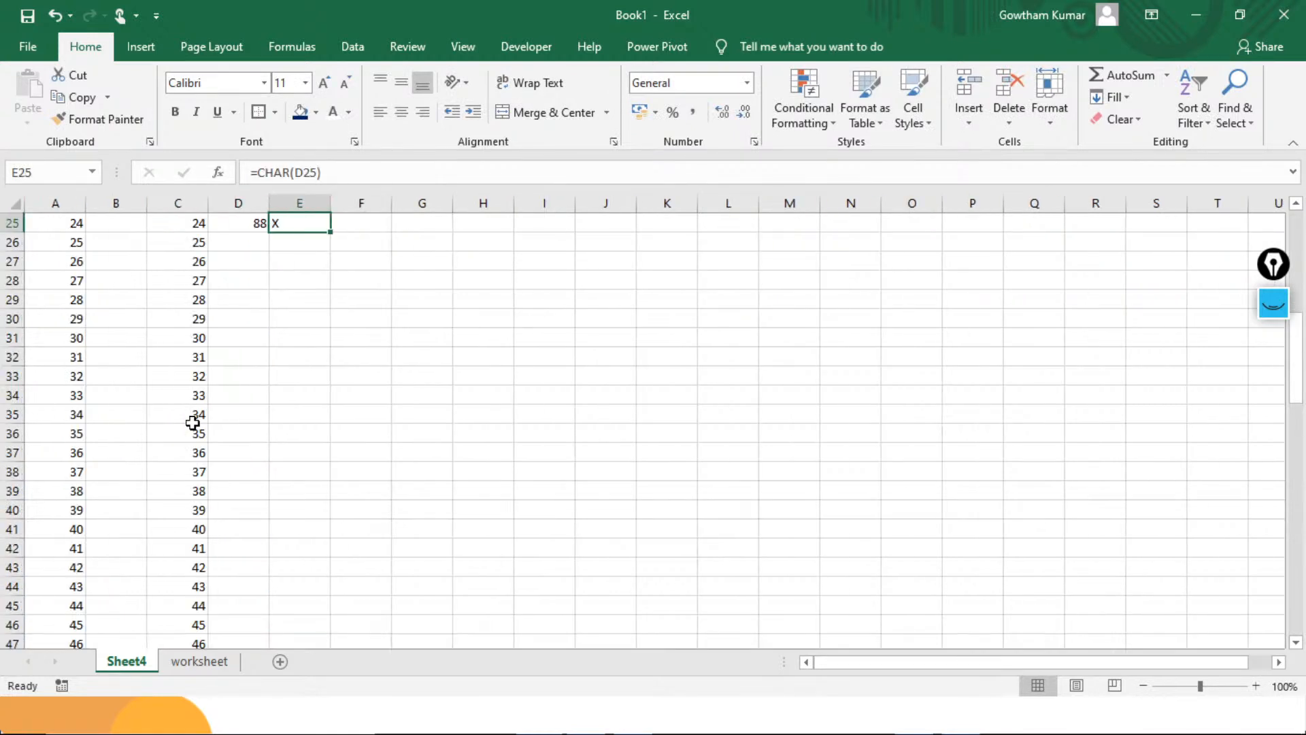
key("Down")
key("Left")
key("Up")
key("Down")
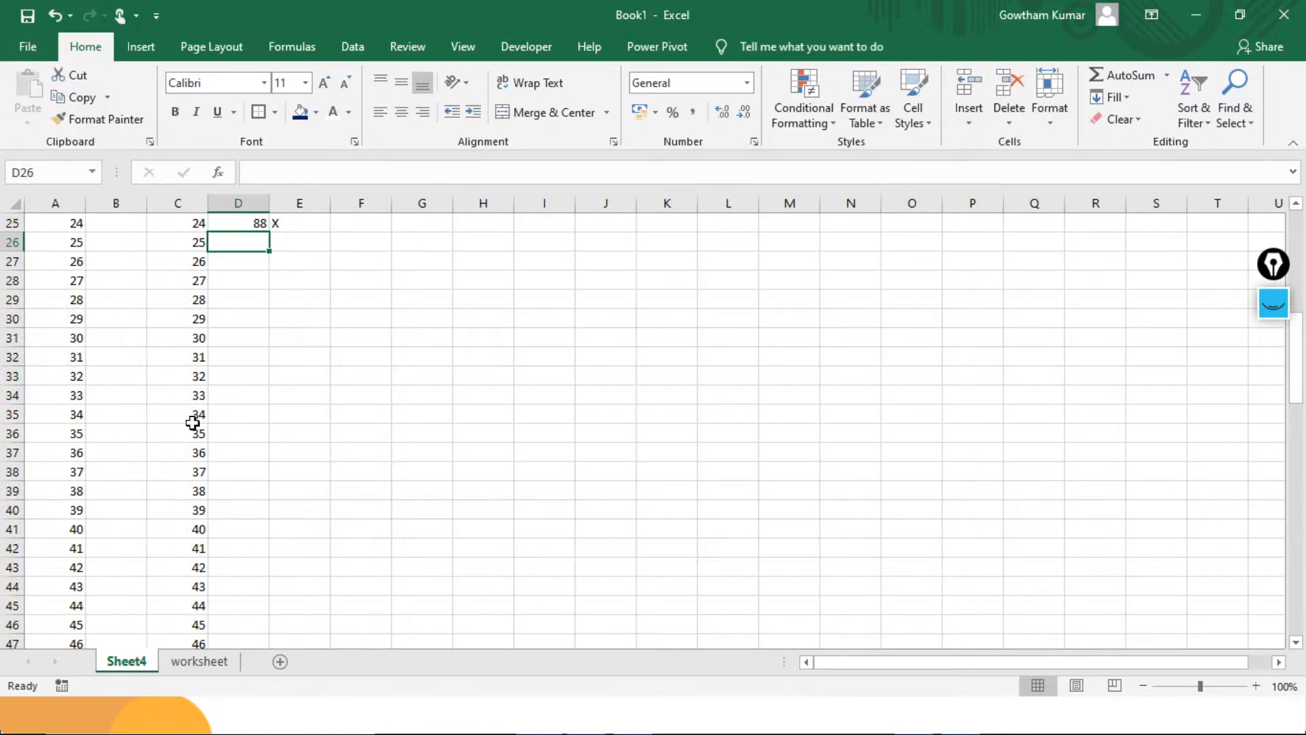
type("89")
key("Return")
type("90")
key("Return")
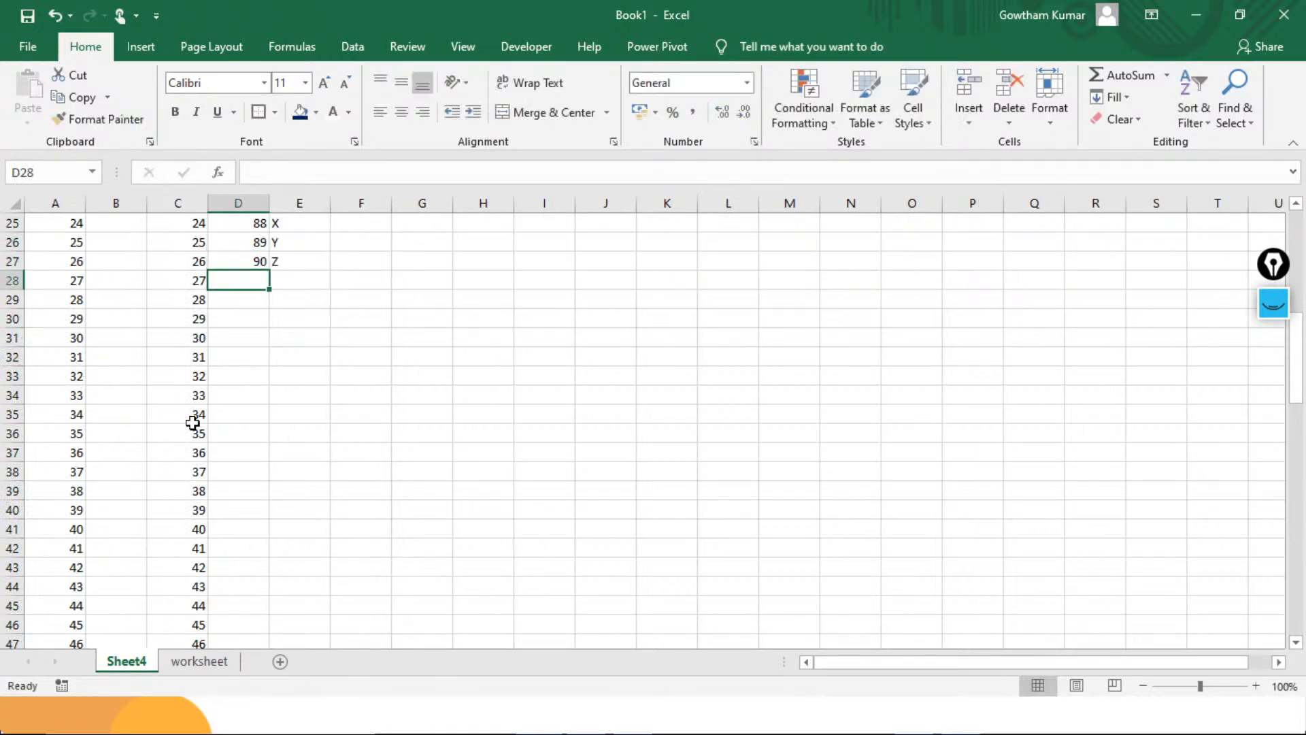
Review the codes in column D and their matching characters in column E from row 2 to row 27
key("Up")
key("ctrl+Up")
key("Right")
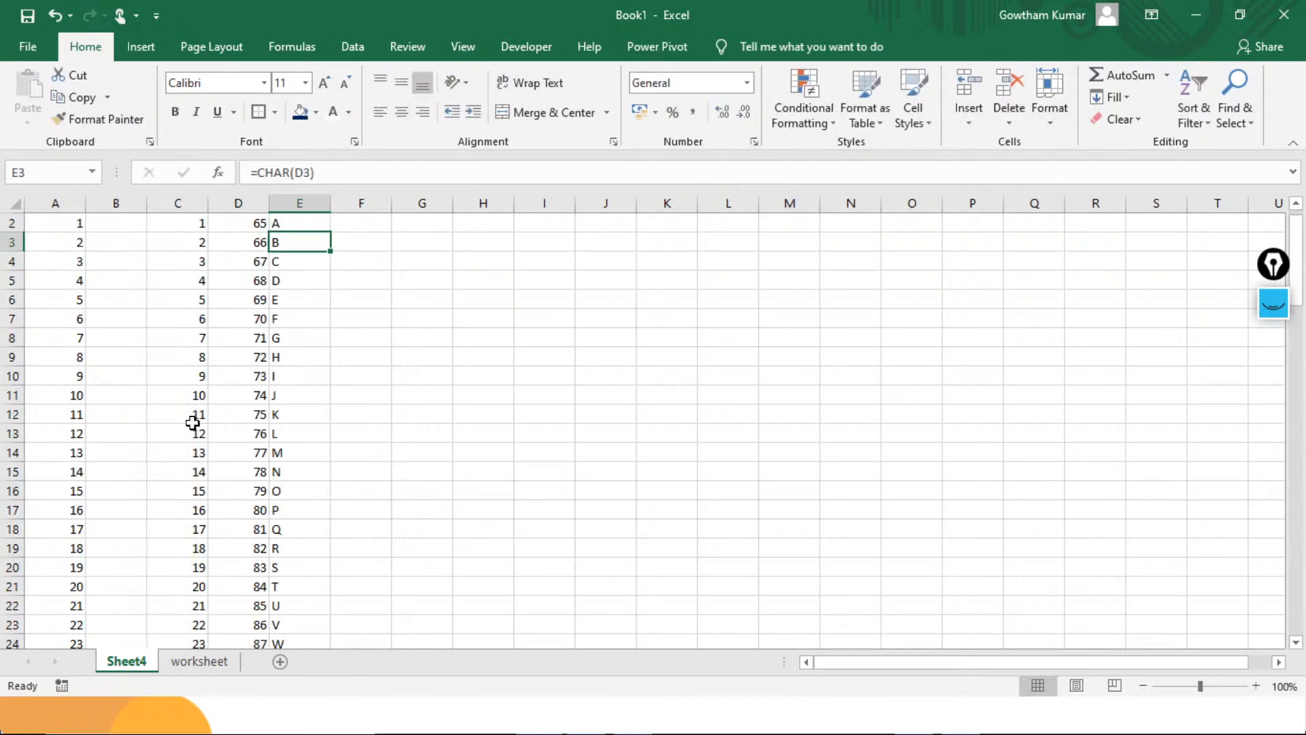
key("ctrl+Down")
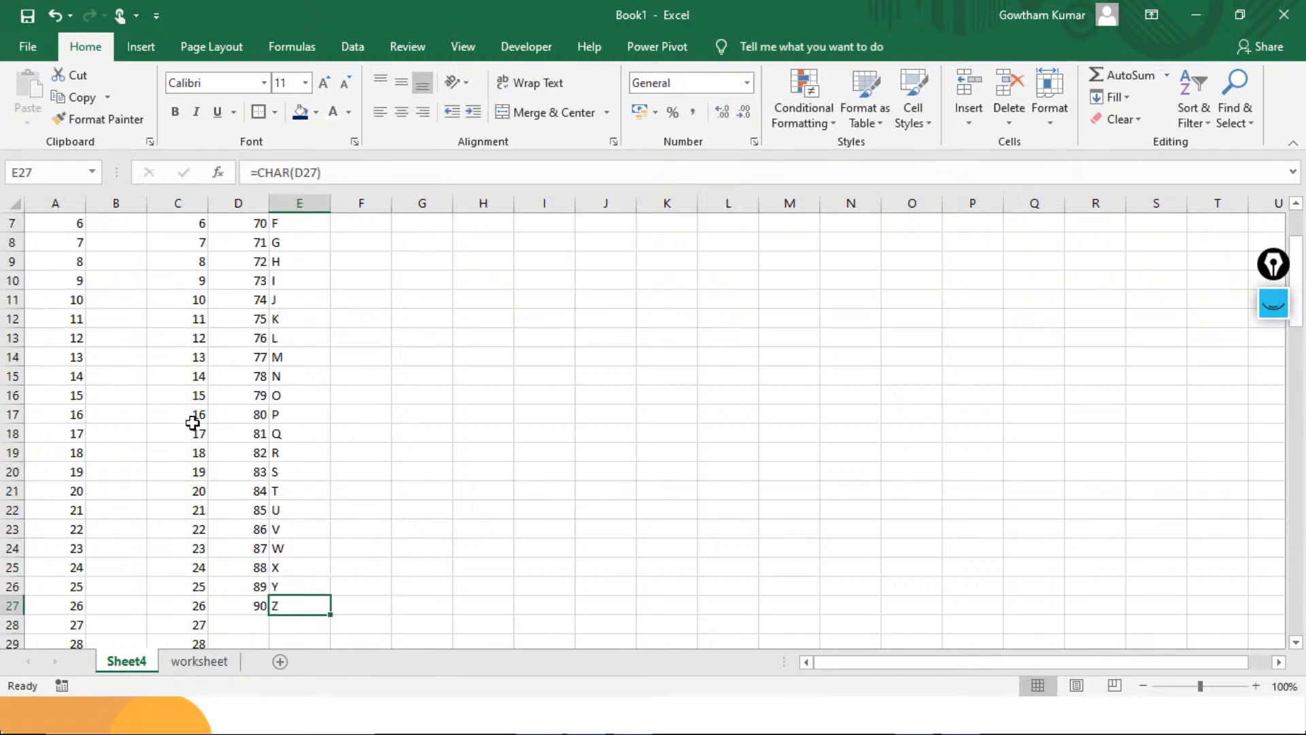
key("ctrl+Up")
key("Down")
key("Left")
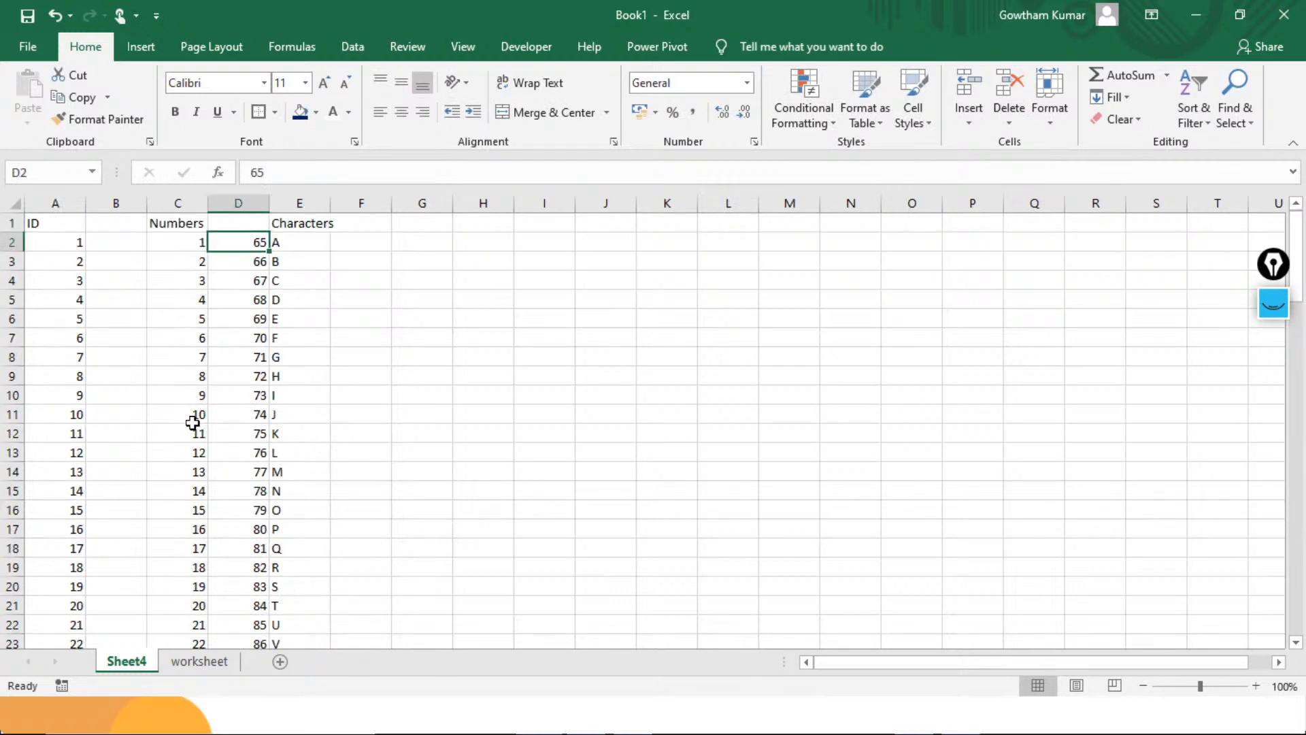
key("Right")
key("ctrl+shift+Down")
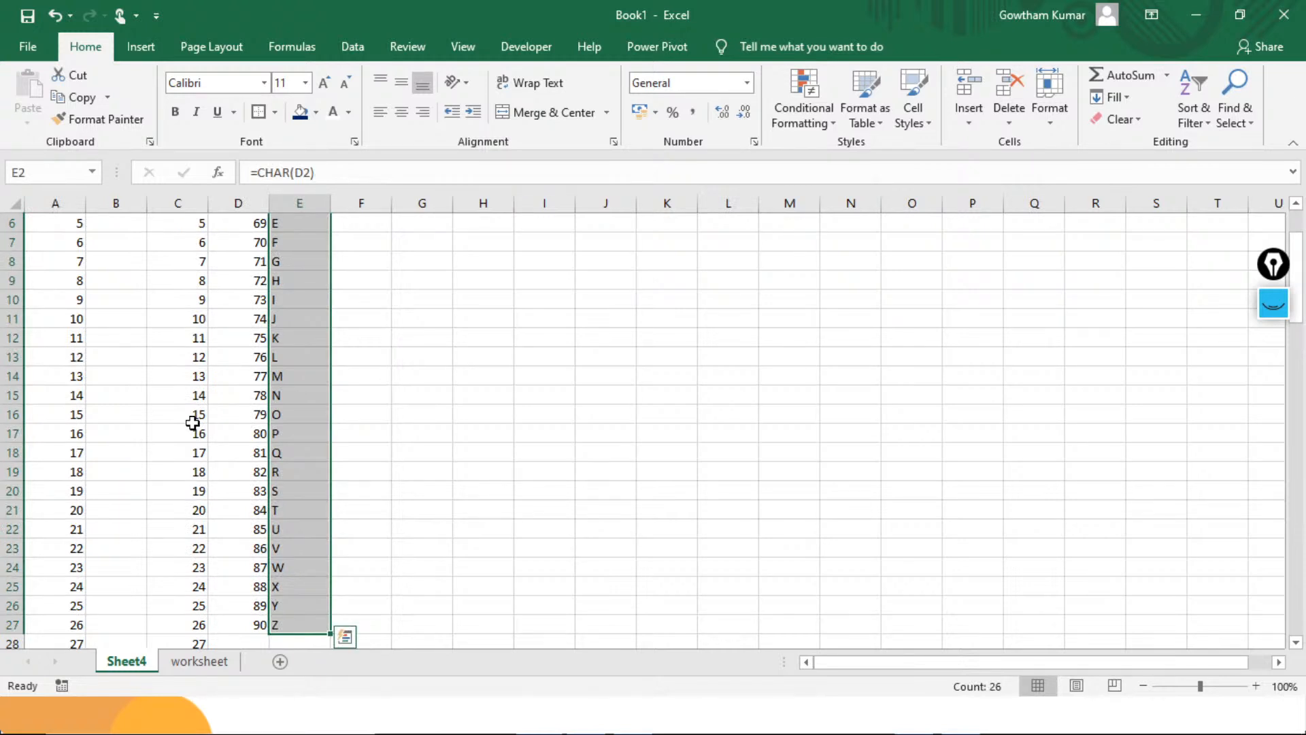
scroll(192, 423, "up", 2)
key("Left")
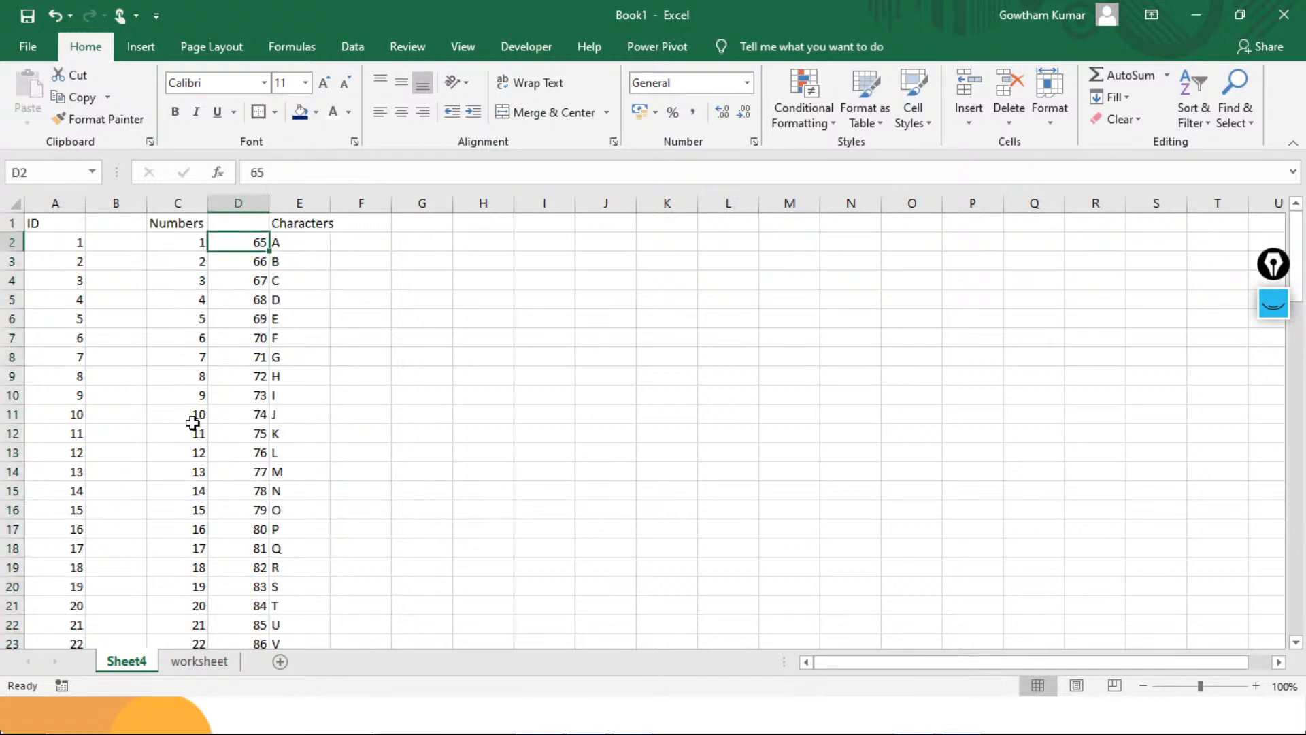
key("Right")
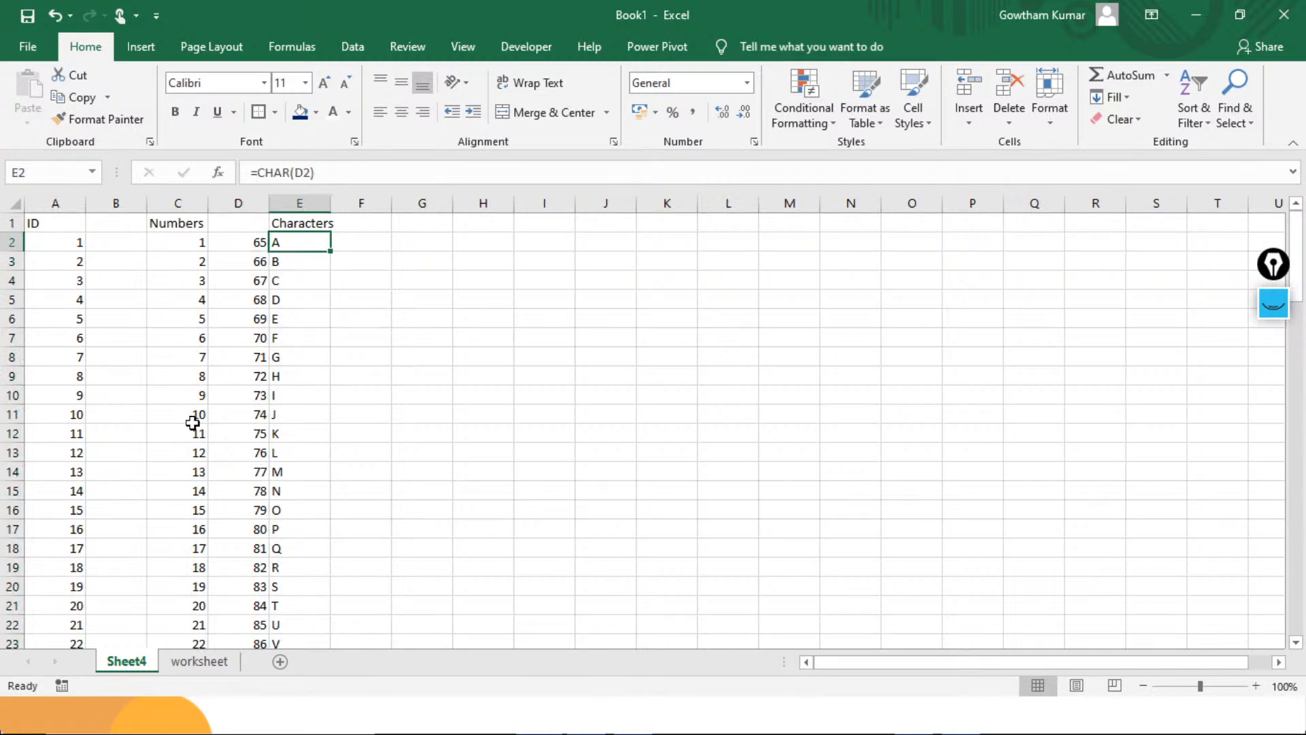
key("Left")
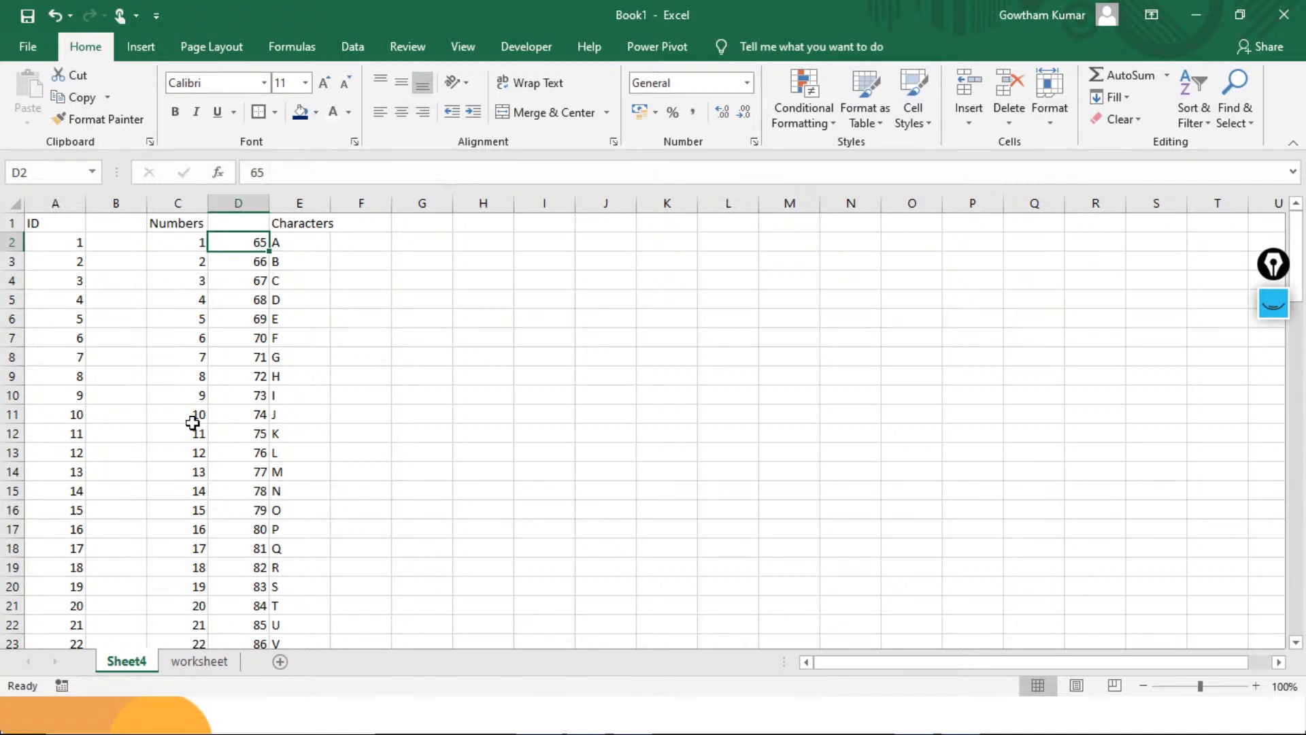
key("Up")
key("Down")
key("ctrl+Down")
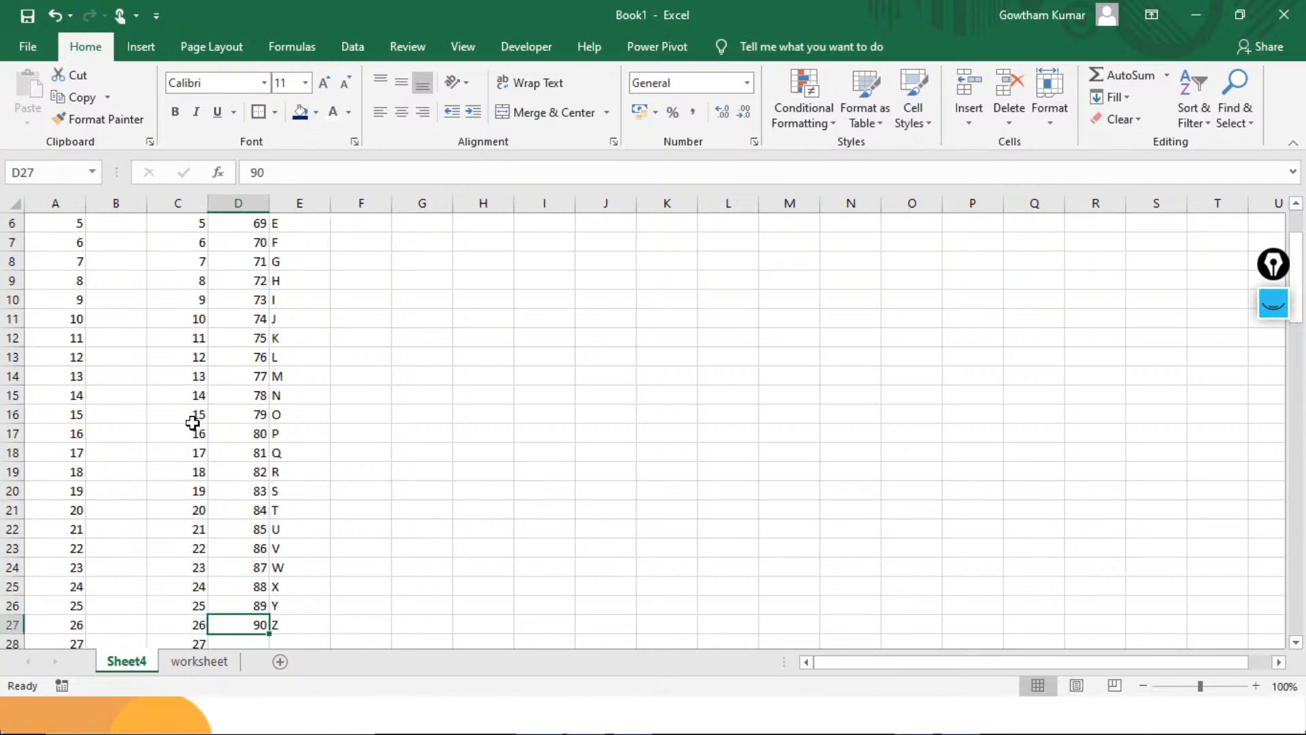
key("Right")
key("ctrl+Up")
key("Down")
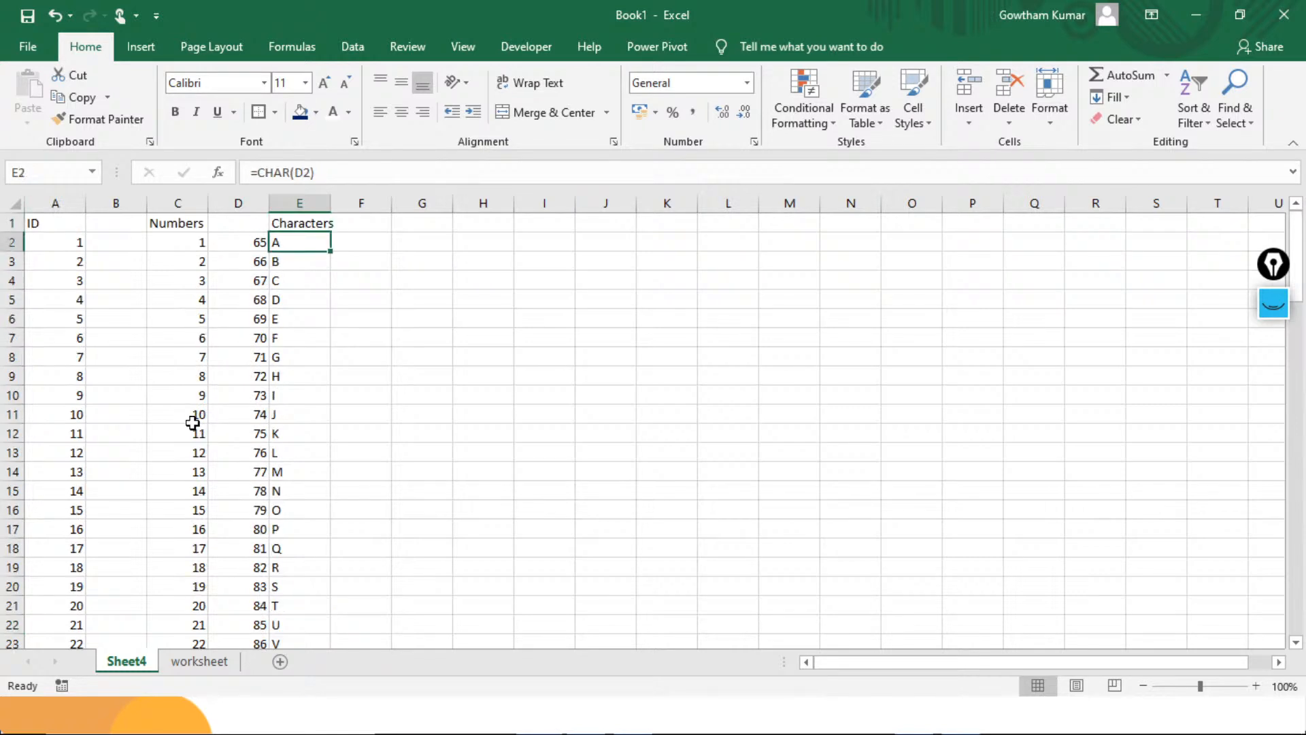
Inspect the CHAR formula in cell E2 and its reference to the code in D2
key("F2")
key("Left")
key("Left")
key("Left")
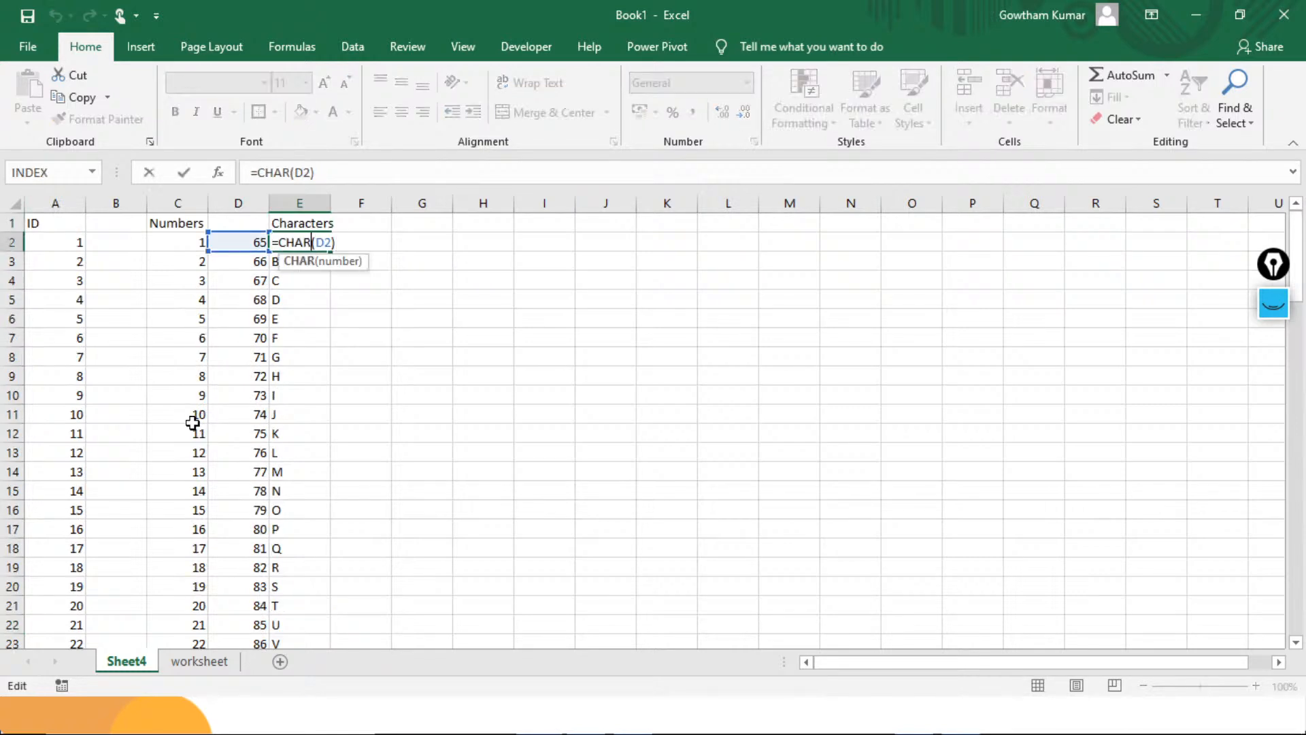
key("Left")
key("Left")
key("Left")
key("Right")
key("Return")
Select D27:D73 and continue the codes from 90 down the range with the Series command
key("Down")
key("Down")
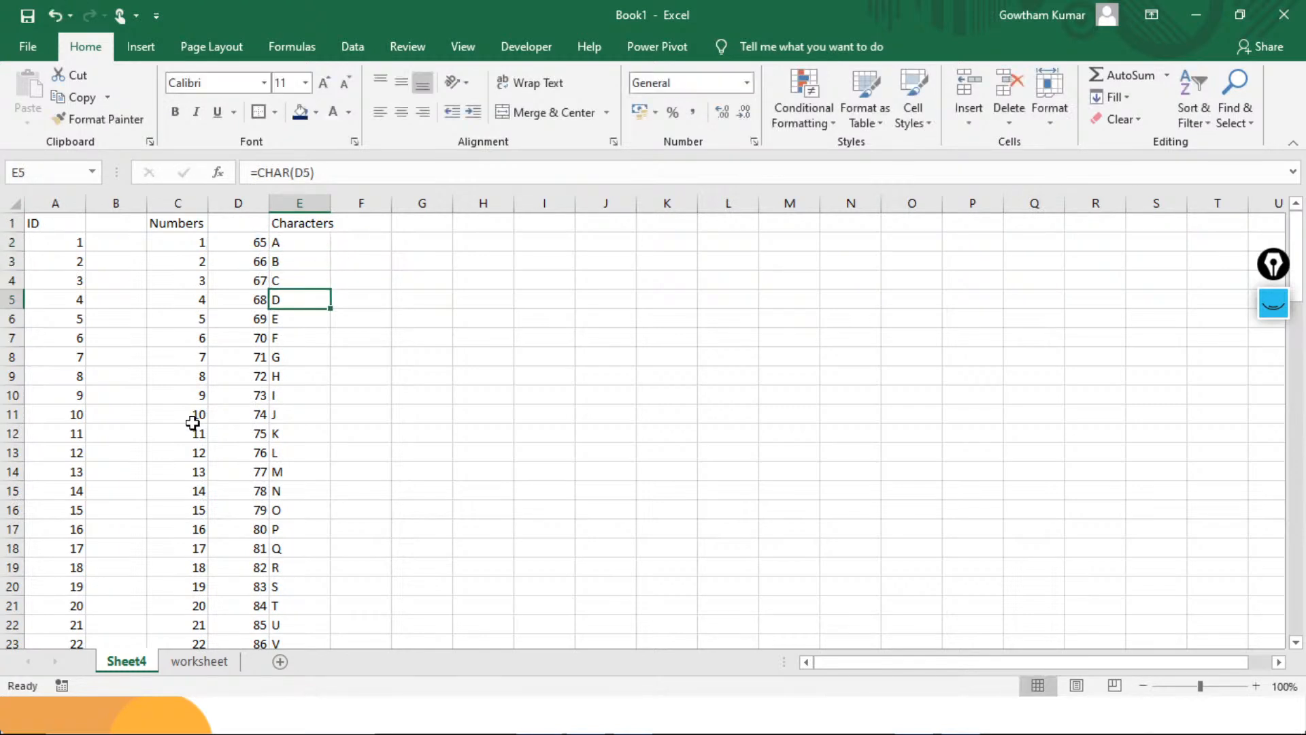
key("ctrl+Down")
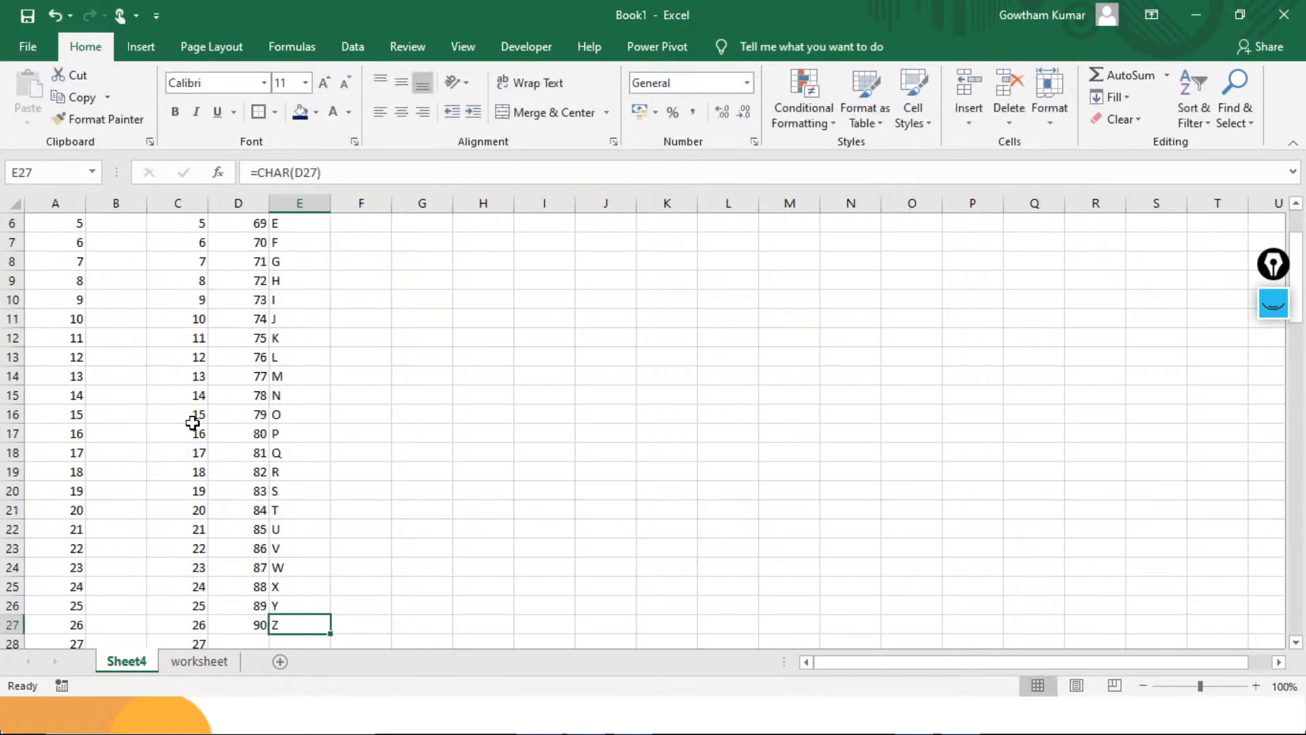
key("Left")
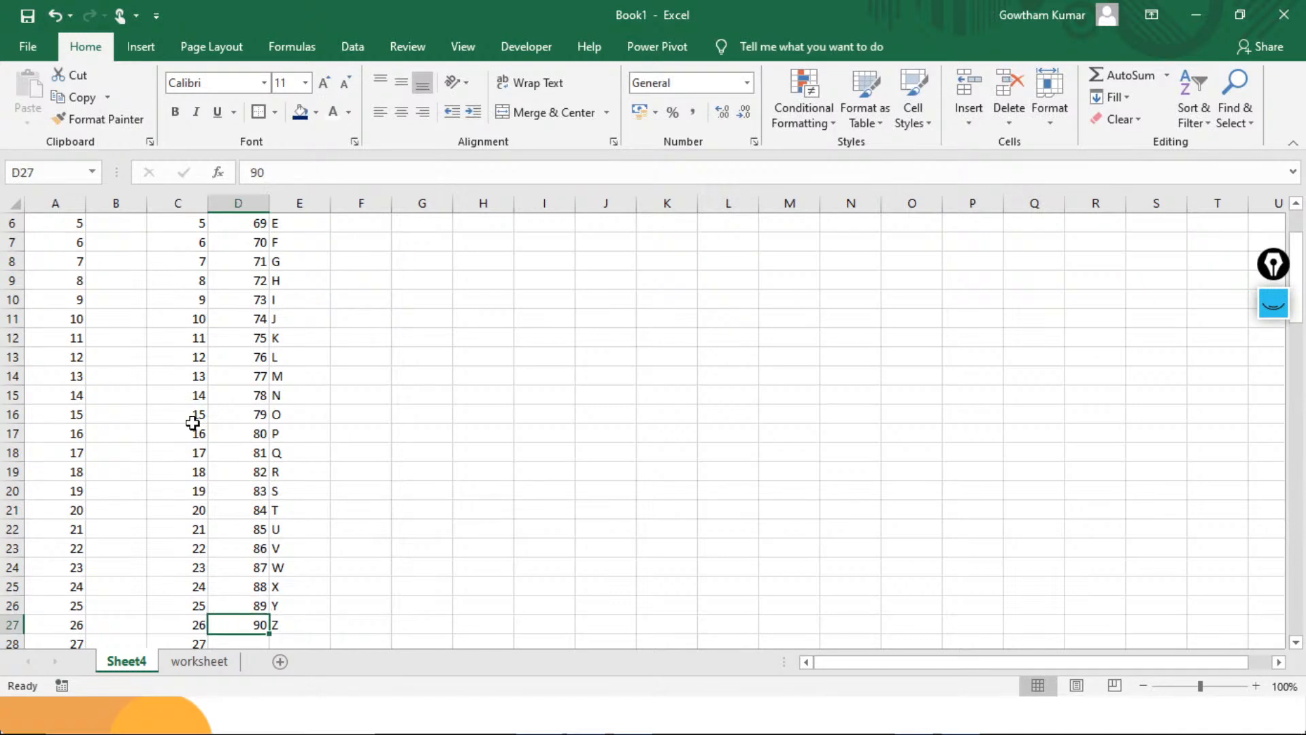
key("shift+Down")
key("shift+Down")
key("shift+Down")
key("shift+Down")
key("shift+Down")
key("shift+Down")
key("shift+Down")
key("shift+Down")
key("shift+Down")
key("shift+Down")
key("shift+Down")
key("shift+Down")
key("shift+Down")
key("shift+Down")
key("shift+Down")
key("shift+Down")
key("shift+Down")
key("shift+Down")
key("shift+Down")
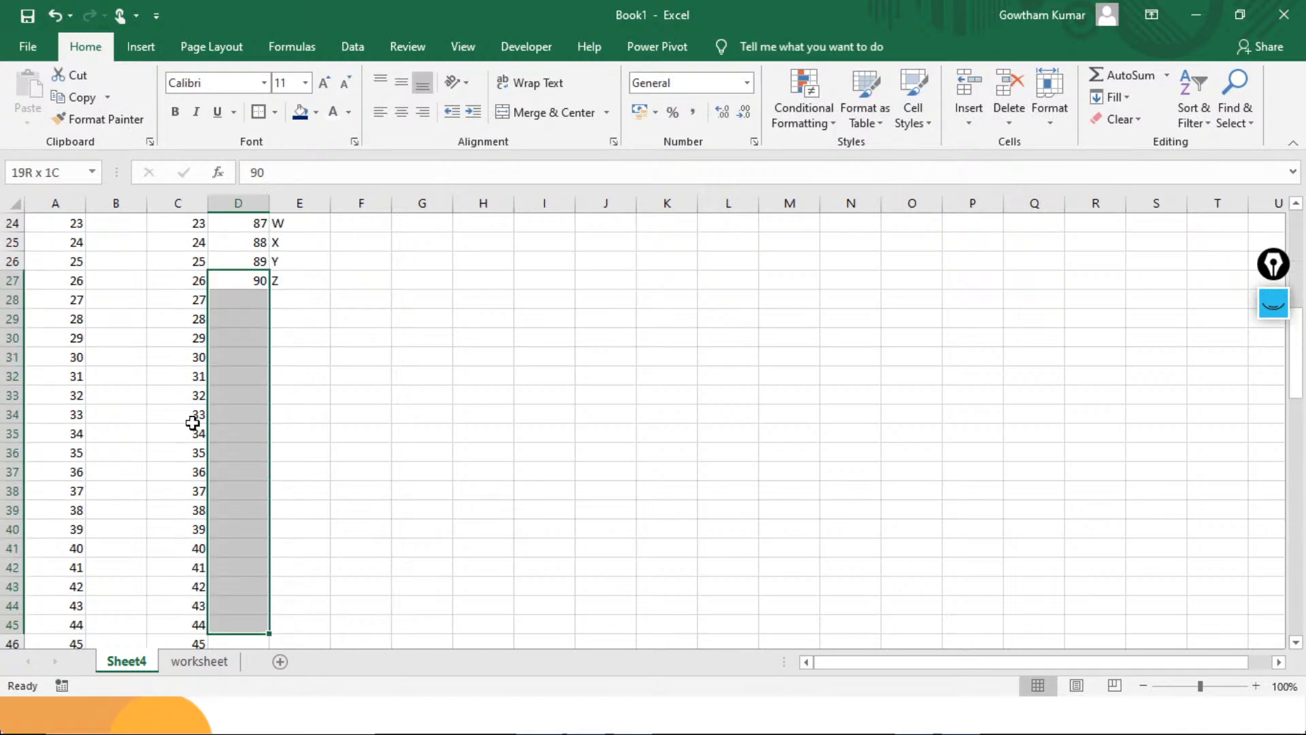
key("shift+Down")
key("shift+Down")
key("shift+Down")
key("shift+Down")
key("shift+Down")
key("shift+Down")
key("shift+Down")
key("shift+Down")
key("shift+Down")
key("shift+Down")
key("shift+Down")
key("shift+Down")
key("shift+Down")
key("shift+Down")
key("shift+Down")
key("shift+Down")
key("shift+Down")
key("shift+Down")
key("shift+Down")
key("shift+Down")
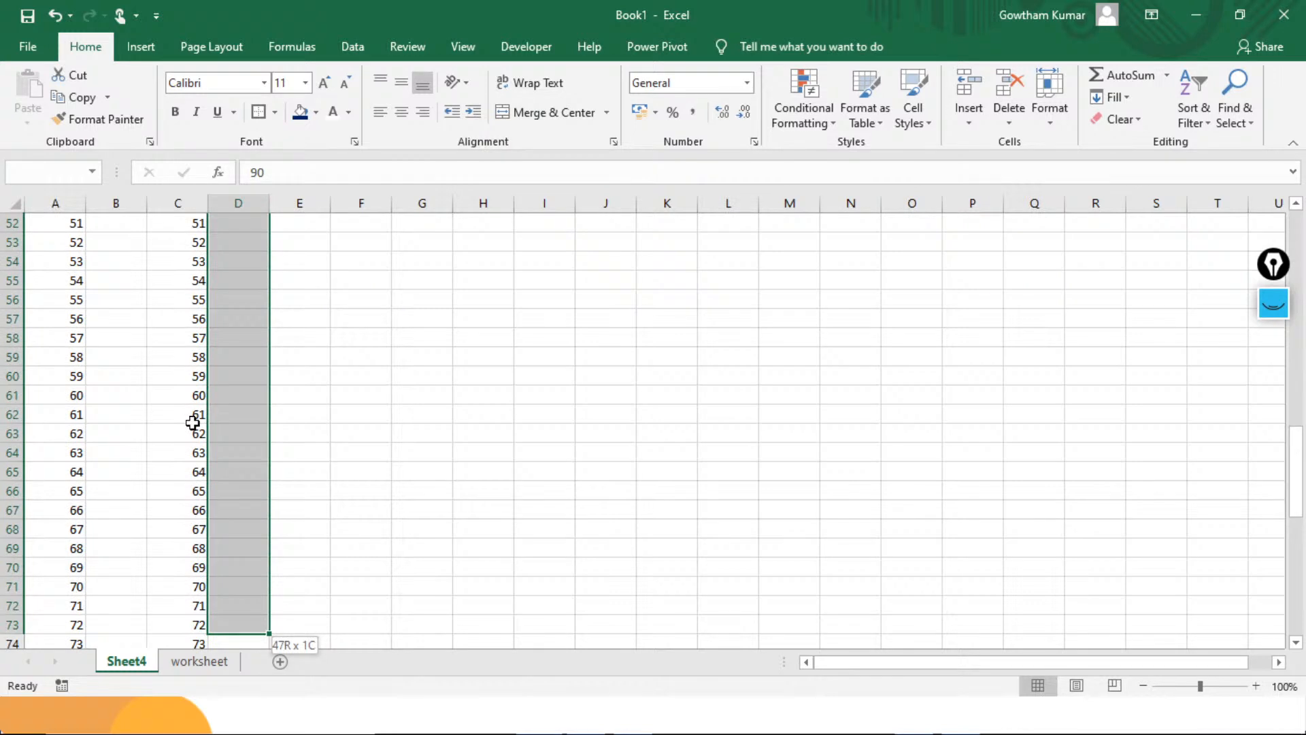
key("alt+h")
key("f")
key("i")
key("s")
key("Return")
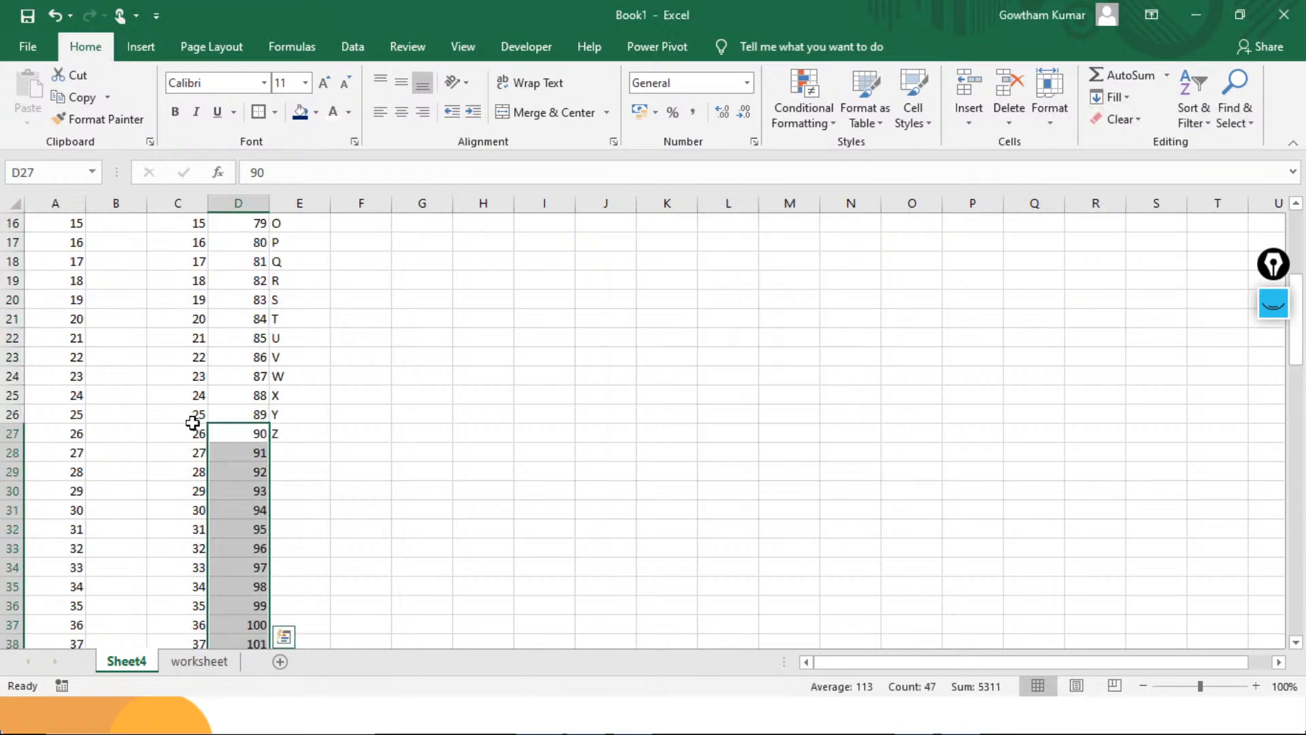
Copy the CHAR formula from E27 down to E73, alongside the last code in column D
key("Up")
key("Right")
key("Down")
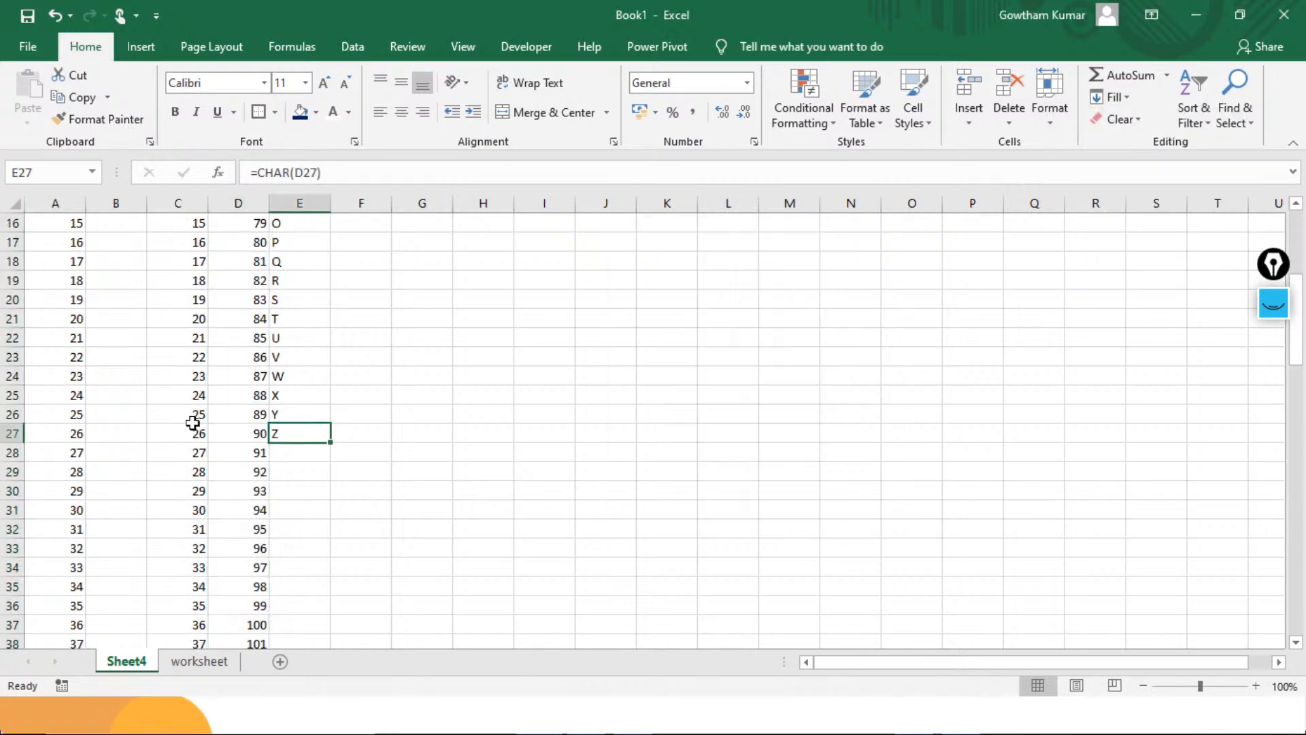
key("Left")
key("ctrl+Down")
key("Right")
key("ctrl+shift+Up")
key("ctrl+d")
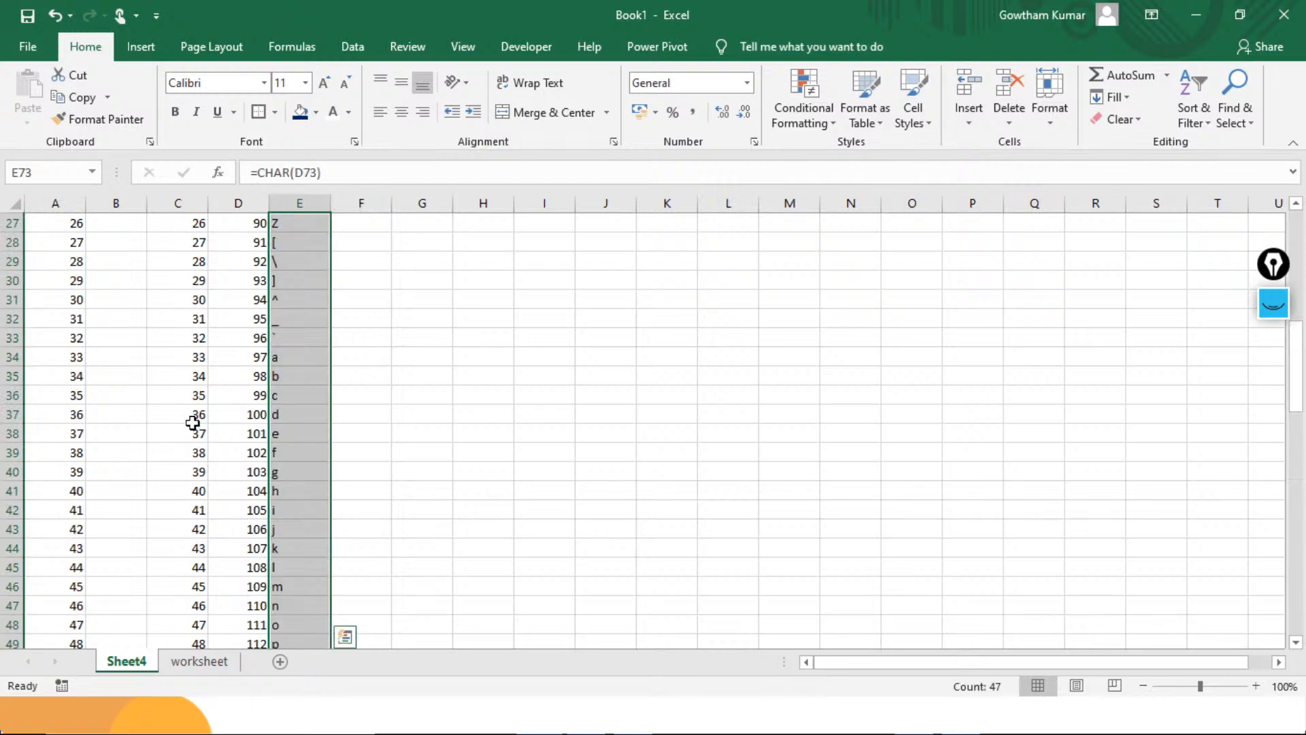
Review the new characters in column E row by row, from E73 back up to E26
key("ctrl+BackSpace")
key("Up")
key("Up")
key("Up")
key("Up")
key("Up")
key("Up")
key("Up")
key("Up")
key("Up")
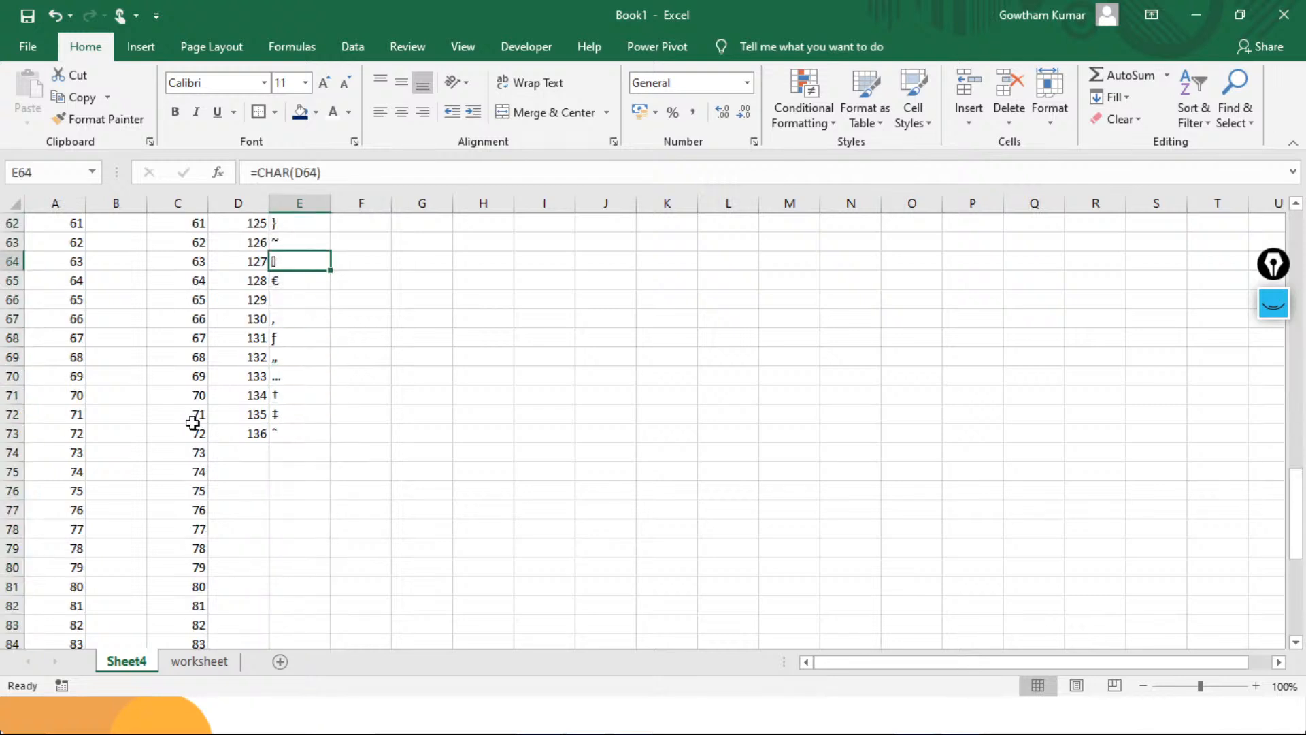
key("Up")
key("Up")
key("Up")
key("Up")
key("Up")
key("Up")
key("Up")
key("Up")
key("Up")
key("Up")
key("Up")
key("Up")
key("Up")
key("Up")
key("Up")
key("Up")
key("Up")
key("Up")
key("Up")
key("Up")
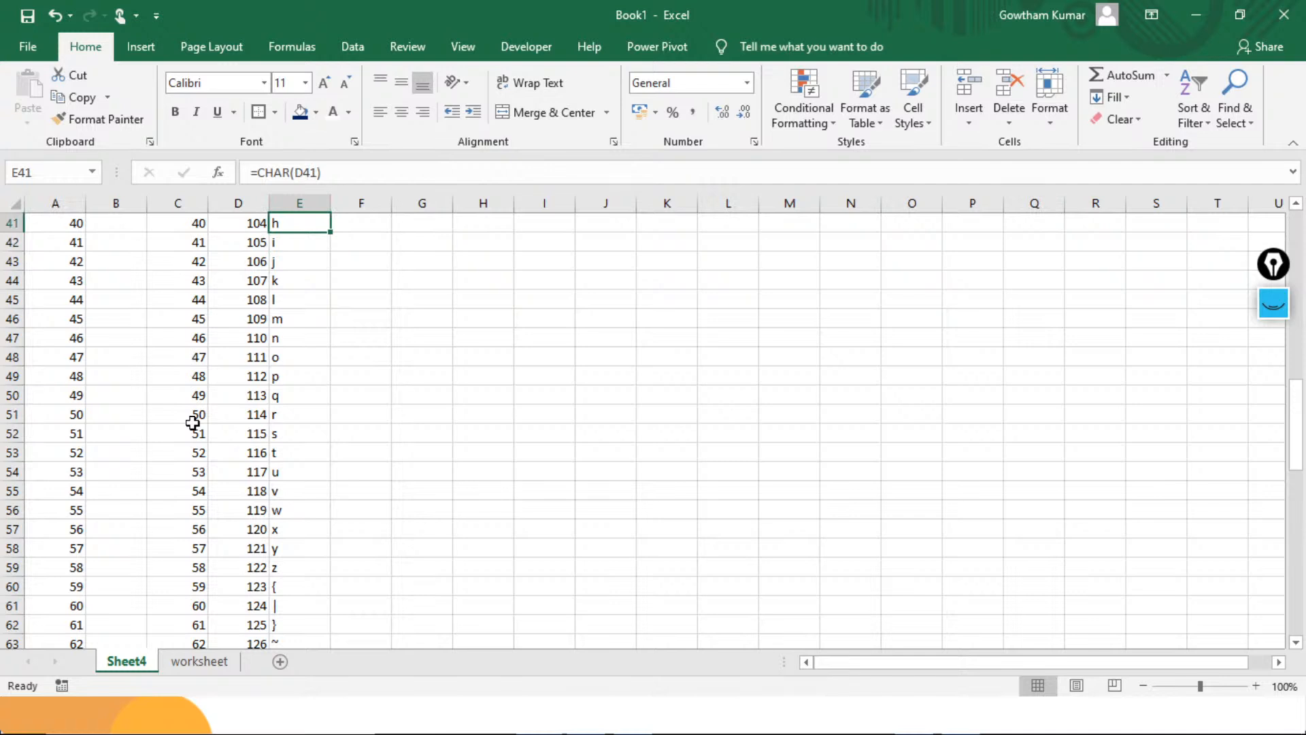
key("Up")
key("Up")
key("Up")
key("Up")
key("Up")
key("Up")
key("Up")
key("Up")
key("Up")
key("Up")
key("Up")
key("Up")
key("Up")
key("Up")
key("Up")
key("Down")
key("Up")
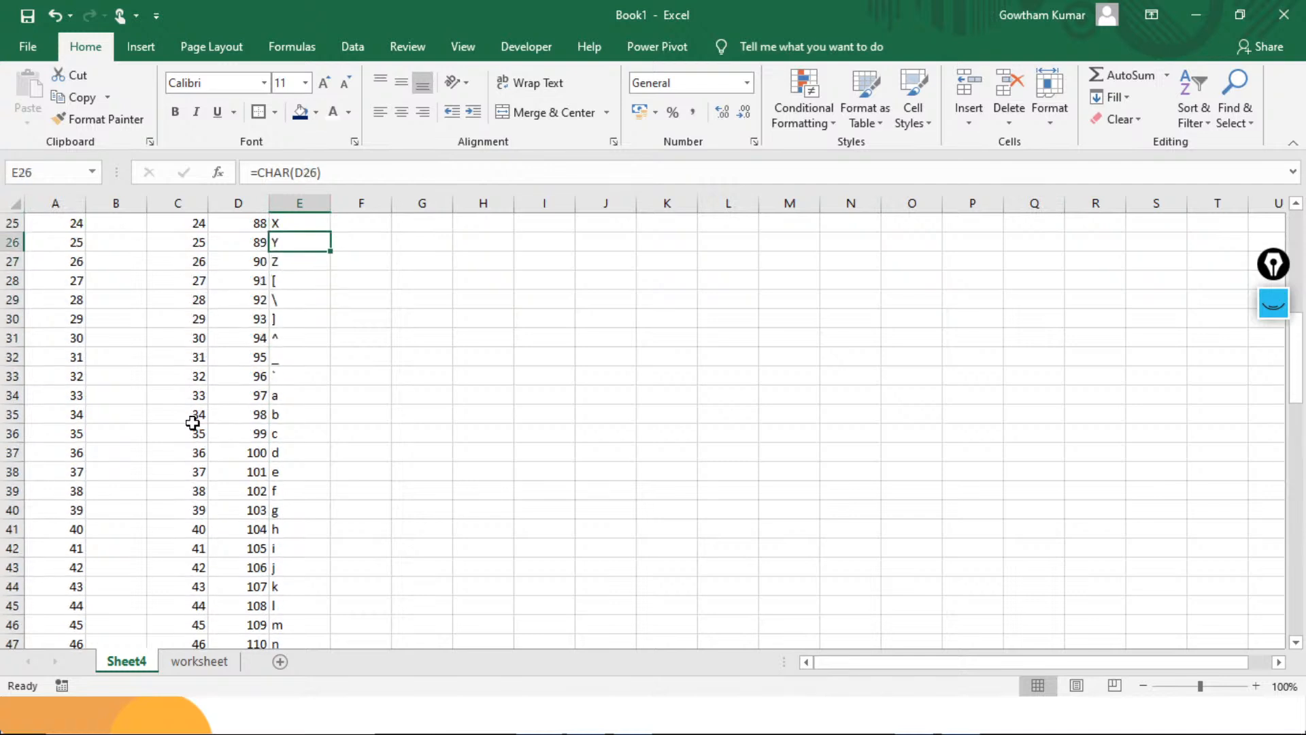
Select E28:E31 to examine the special characters that follow the uppercase letters
key("Down")
key("Down")
key("shift+Down")
key("shift+Down")
key("shift+Down")
key("shift+Down")
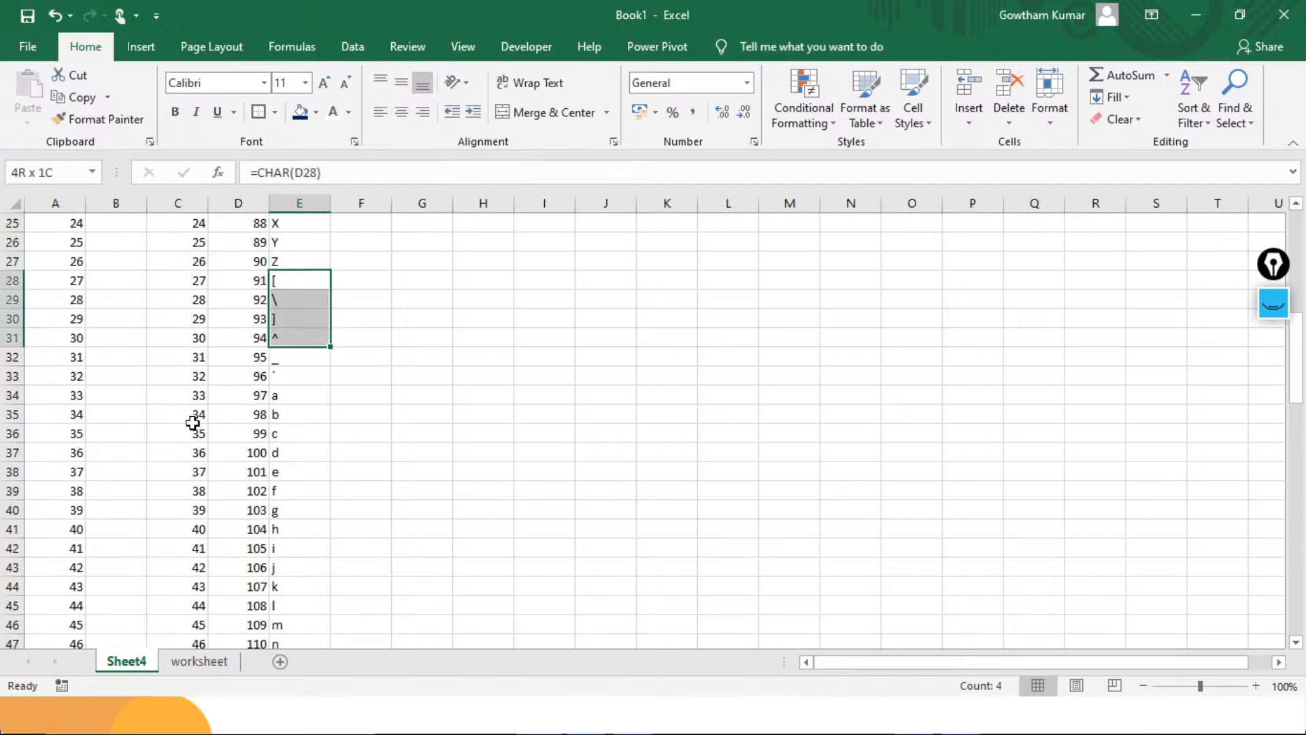
Examine the lowercase letters in column E from E34 and the symbols near the end of the list
key("Down")
key("Down")
key("Down")
key("Down")
key("Down")
key("Down")
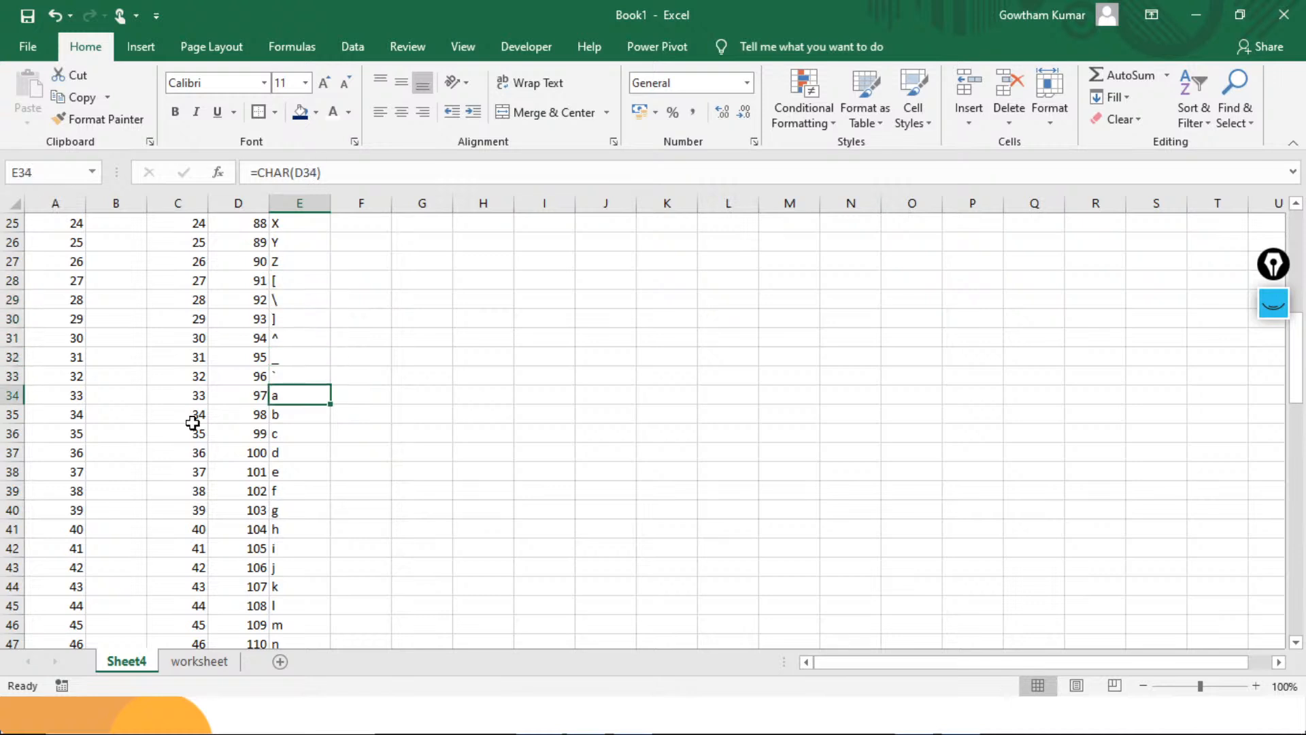
key("ctrl+shift+Down")
key("ctrl+shift+Up")
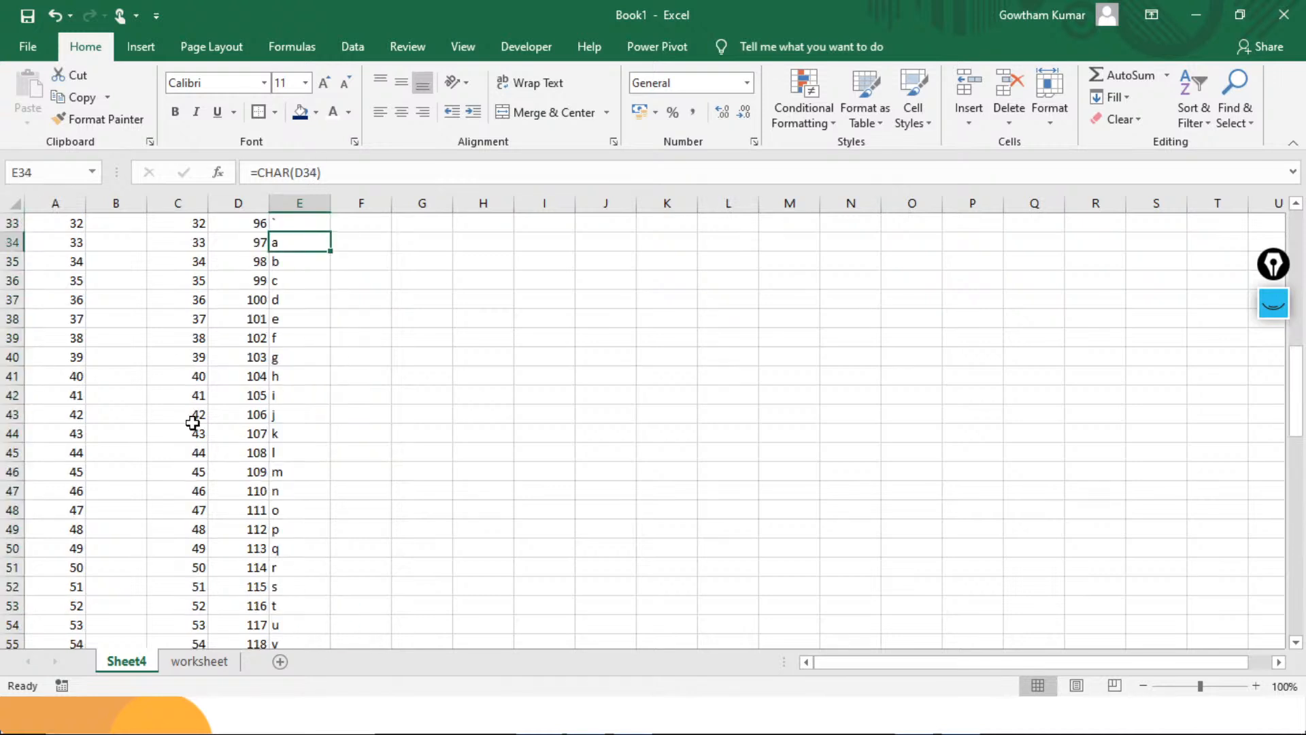
key("ctrl+Down")
key("Up")
key("Up")
key("Up")
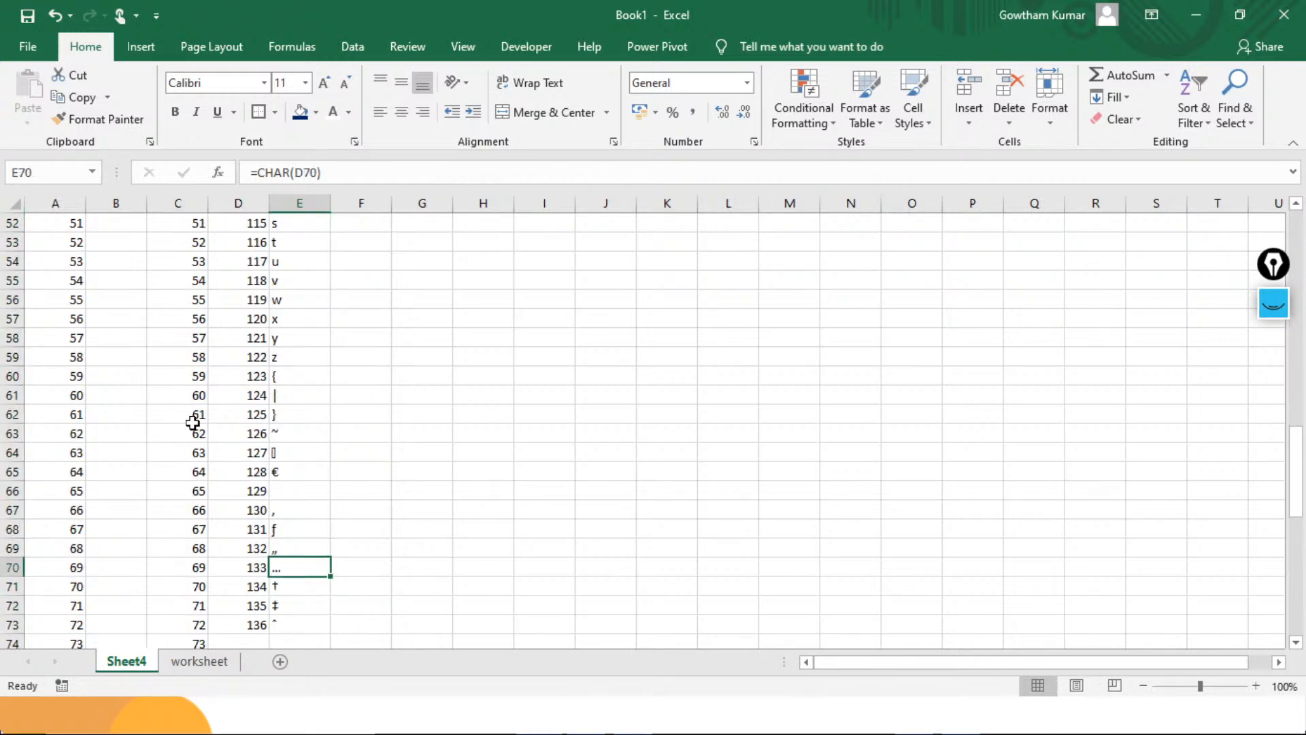
Try adding 1 to the result of the character formula in E2 with =CHAR(D2)+1
key("Left")
key("ctrl+Up")
key("Right")
key("Up")
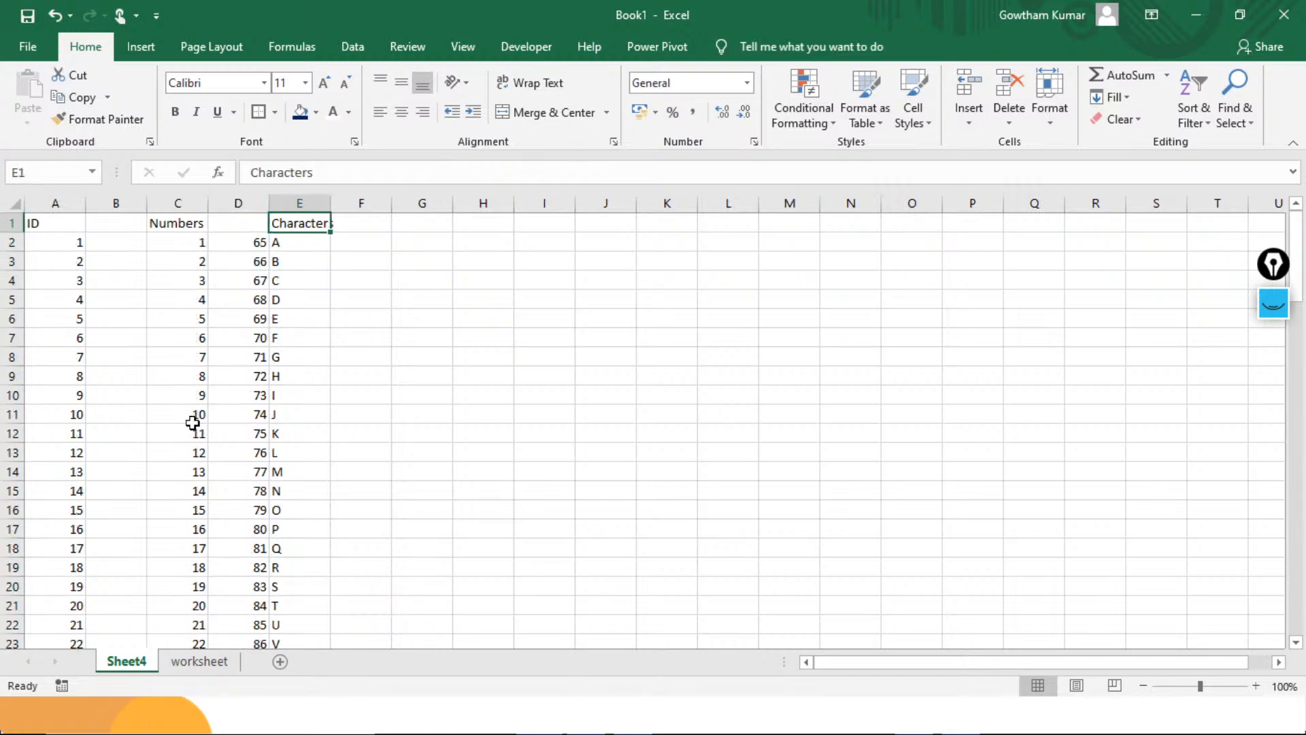
key("Down")
key("F2")
type("+1")
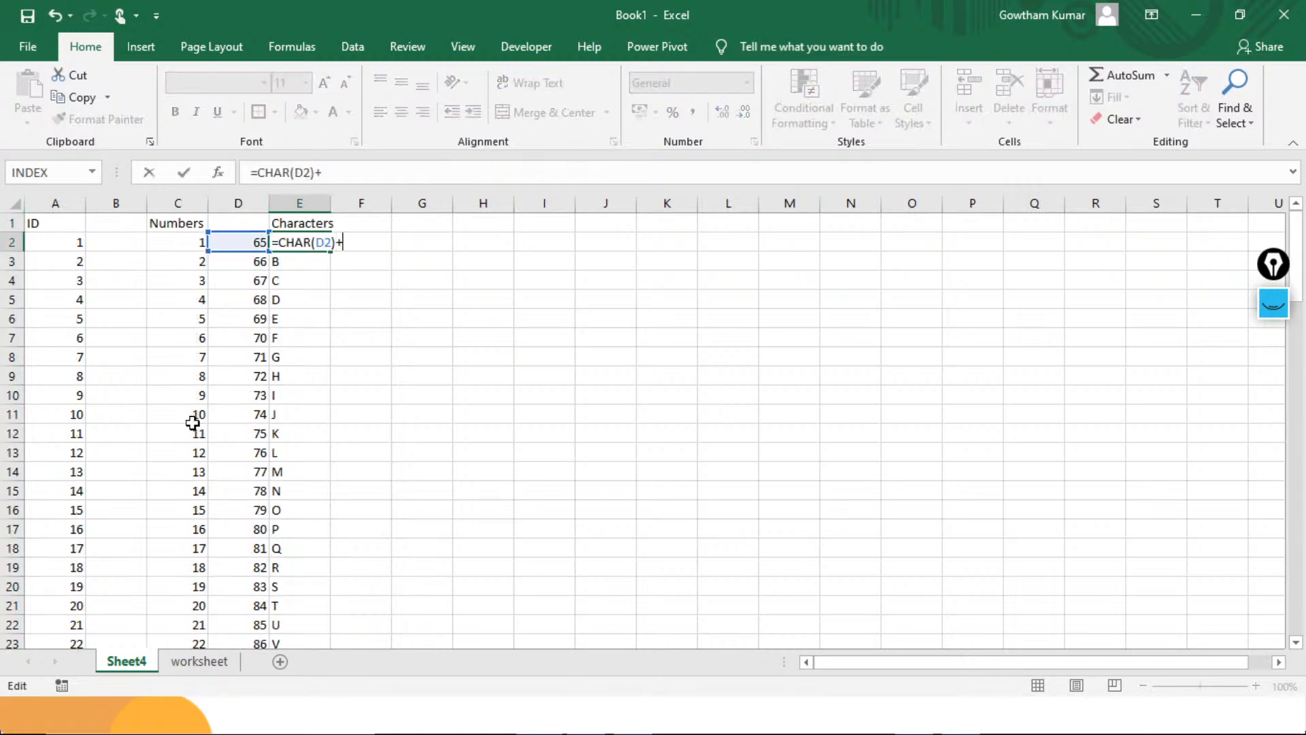
key("Return")
key("Up")
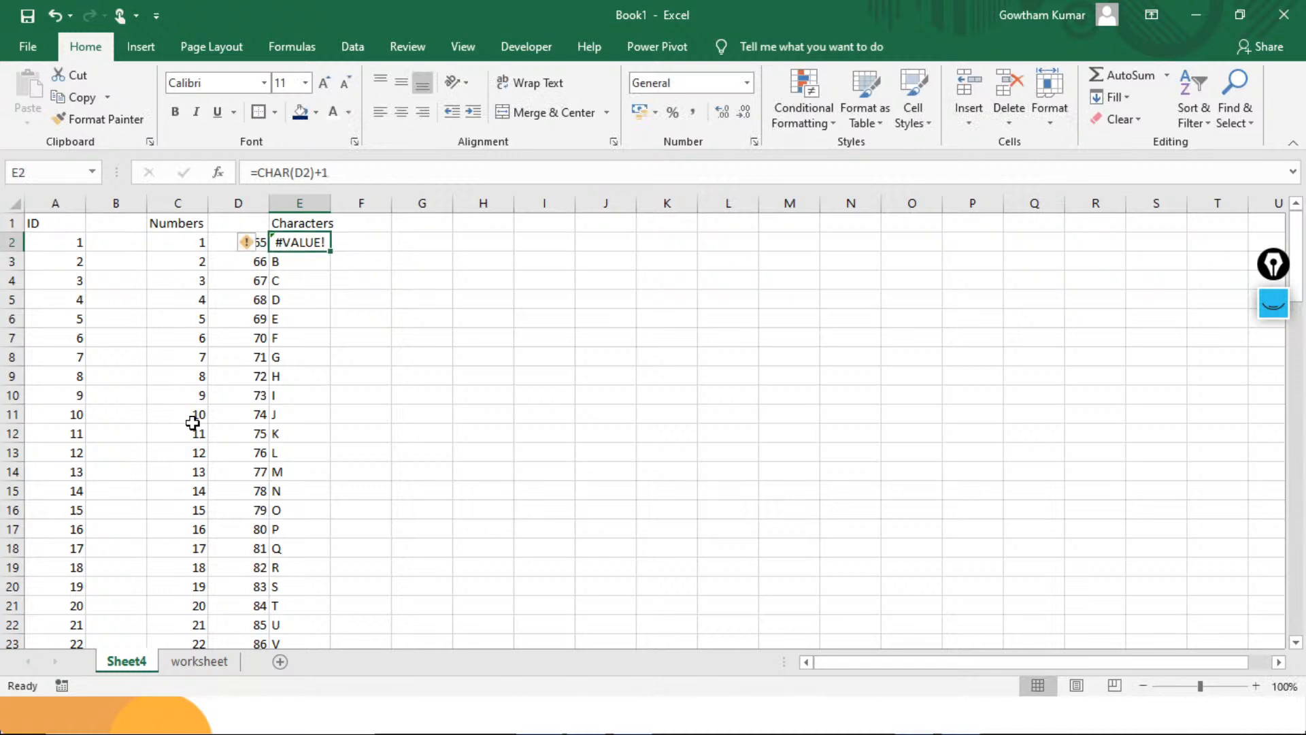
Change the formula in E2 to =CHAR(D2 + 1), adding 1 to the code inside the function
key("F2")
key("BackSpace")
key("BackSpace")
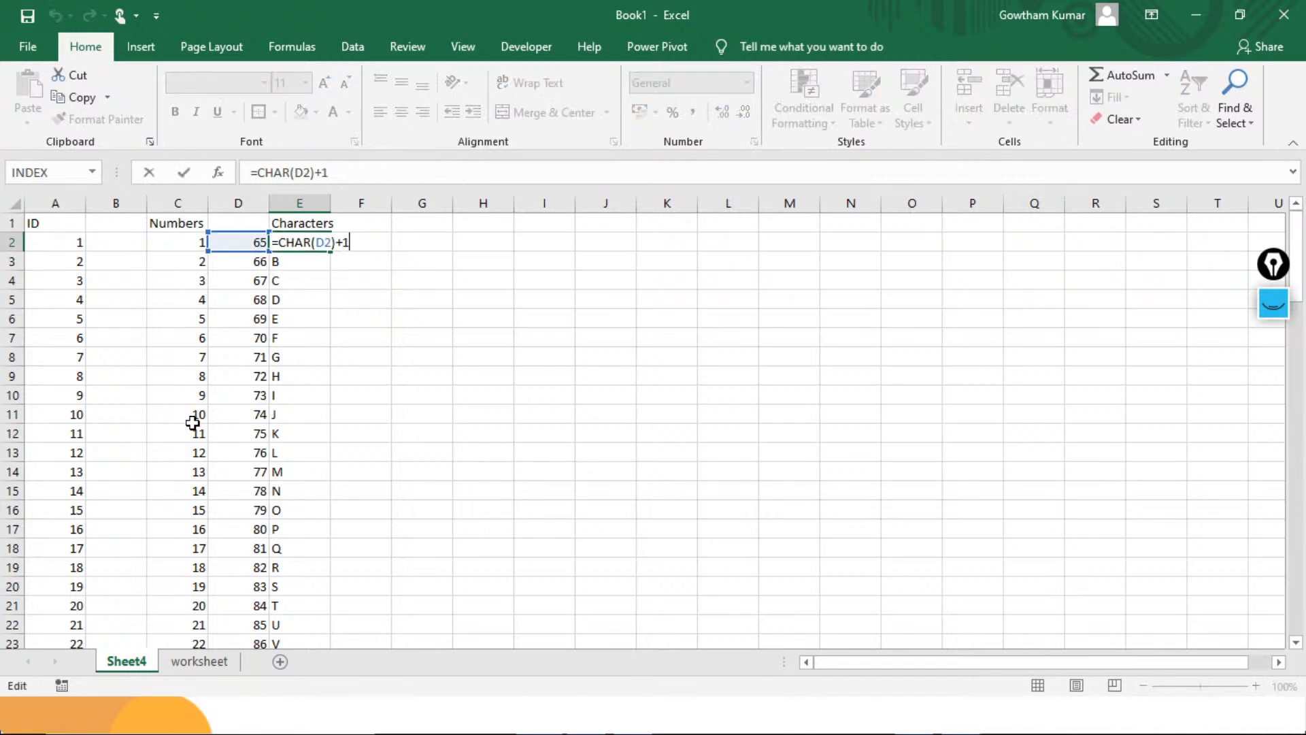
key("BackSpace")
type("+")
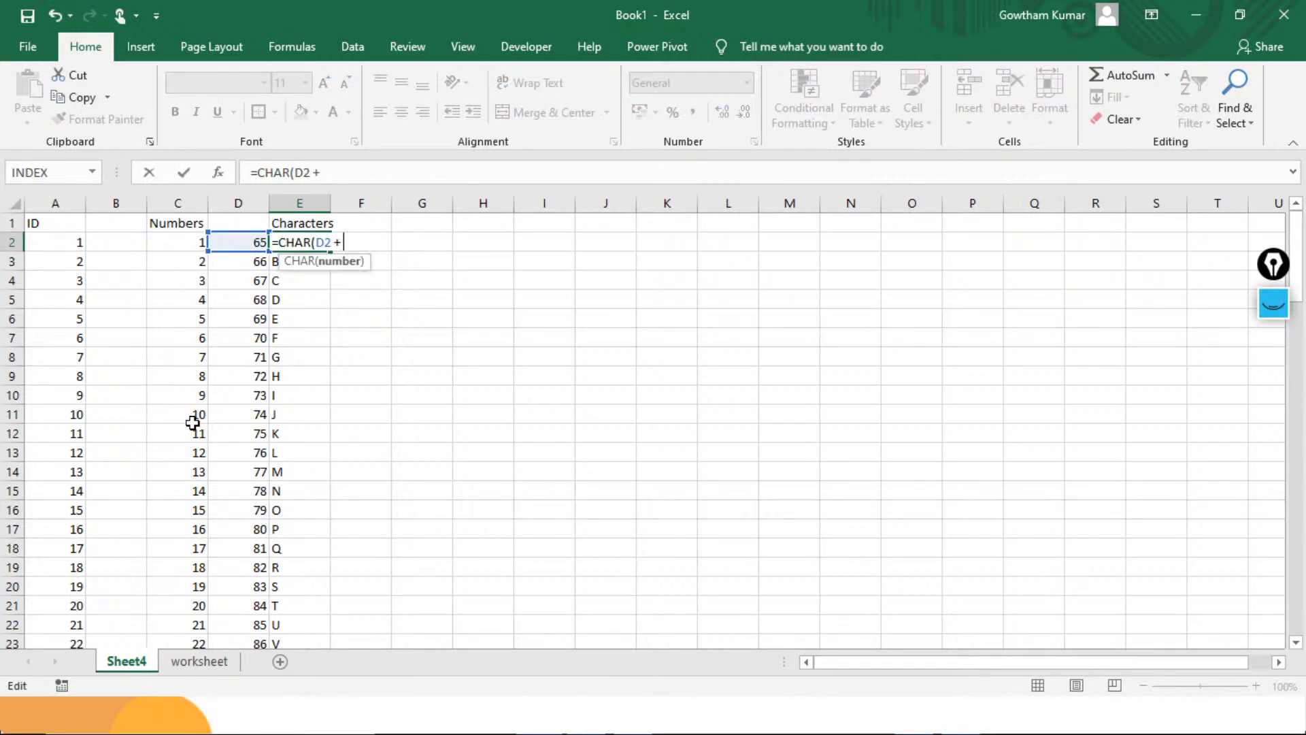
type(" 1)")
key("Return")
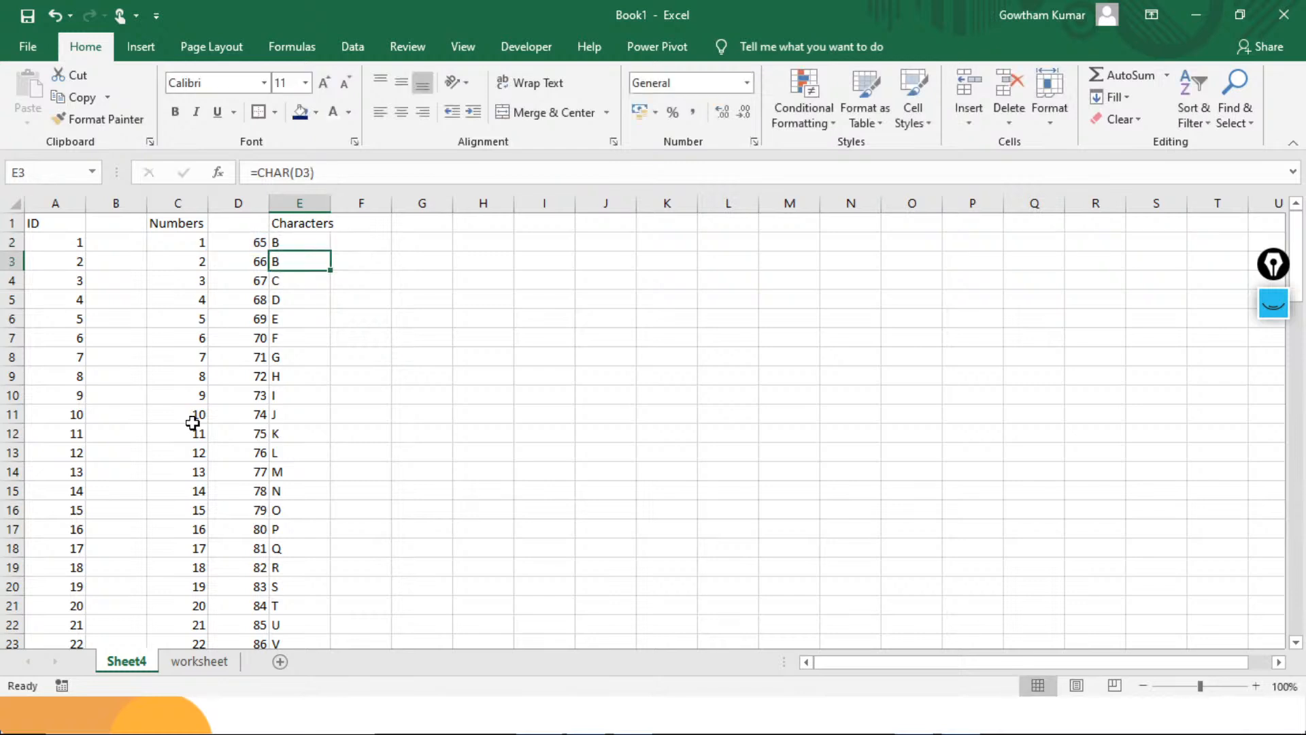
Undo the trial edits to the formula in E2
key("Up")
key("ctrl+z")
key("ctrl+z")
key("ctrl+z")
key("ctrl+z")
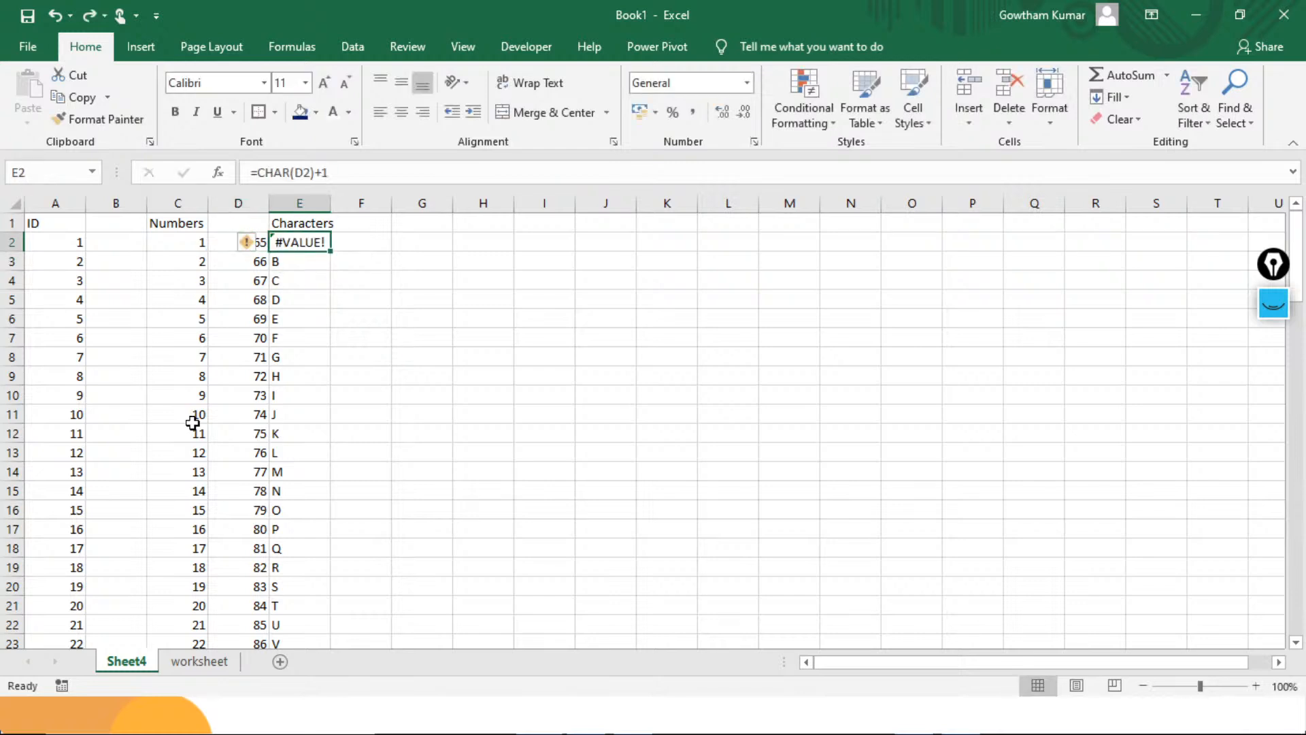
Try adding two characters together in E2 with =CHAR(D2) + CHAR(D2)
key("F2")
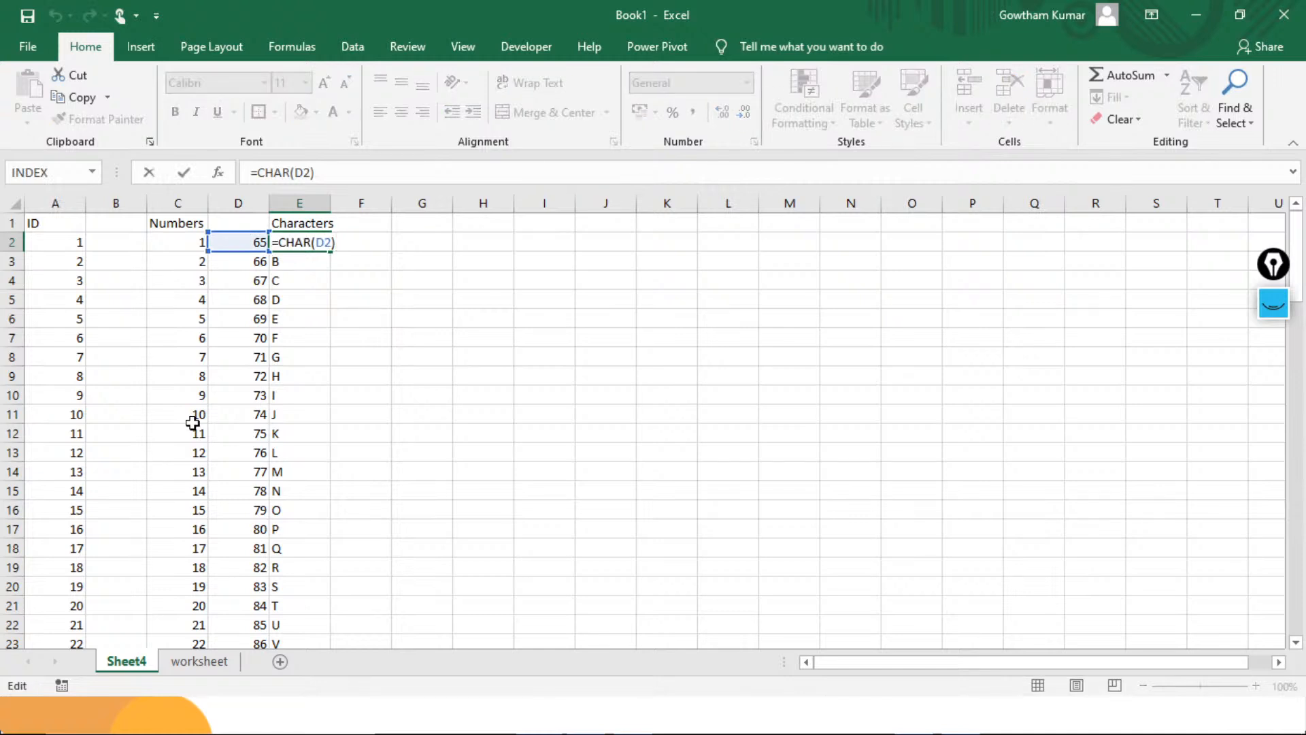
type("+ char")
key("Tab")
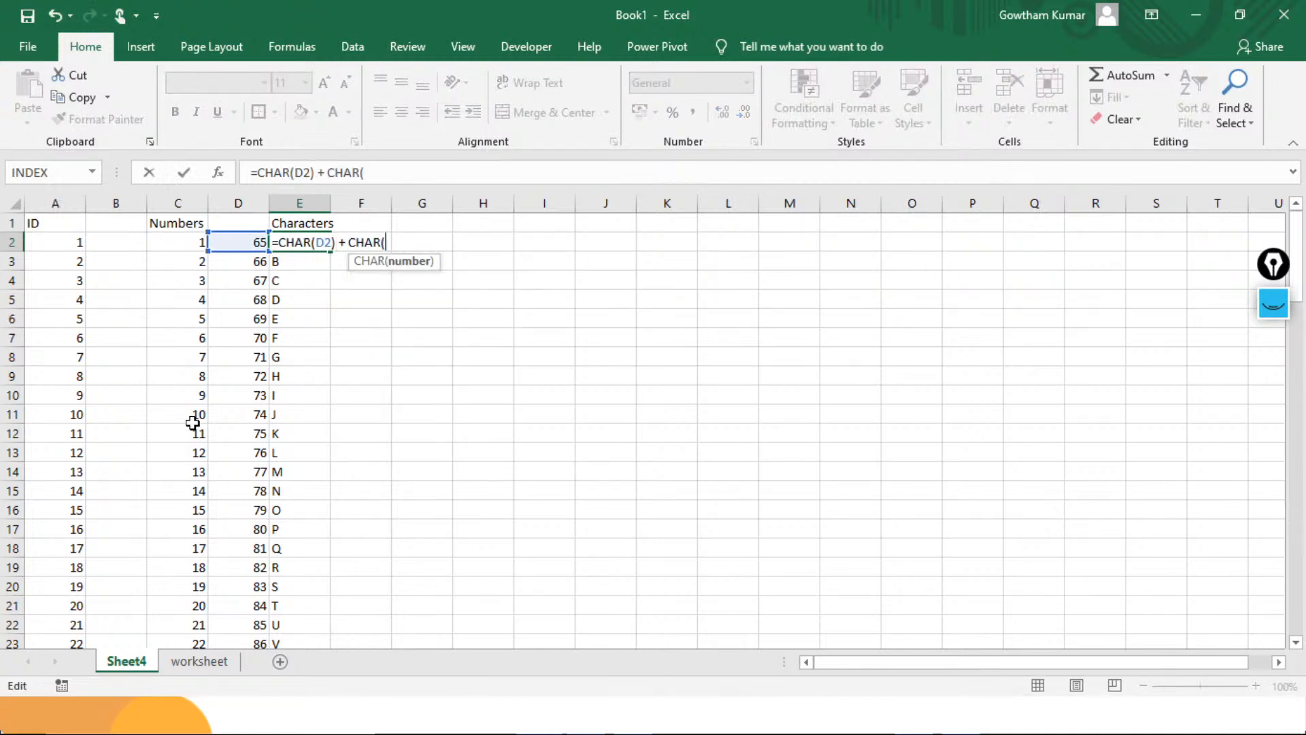
key("F2")
key("Left")
key("Left")
key("Right")
type(")")
key("Return")
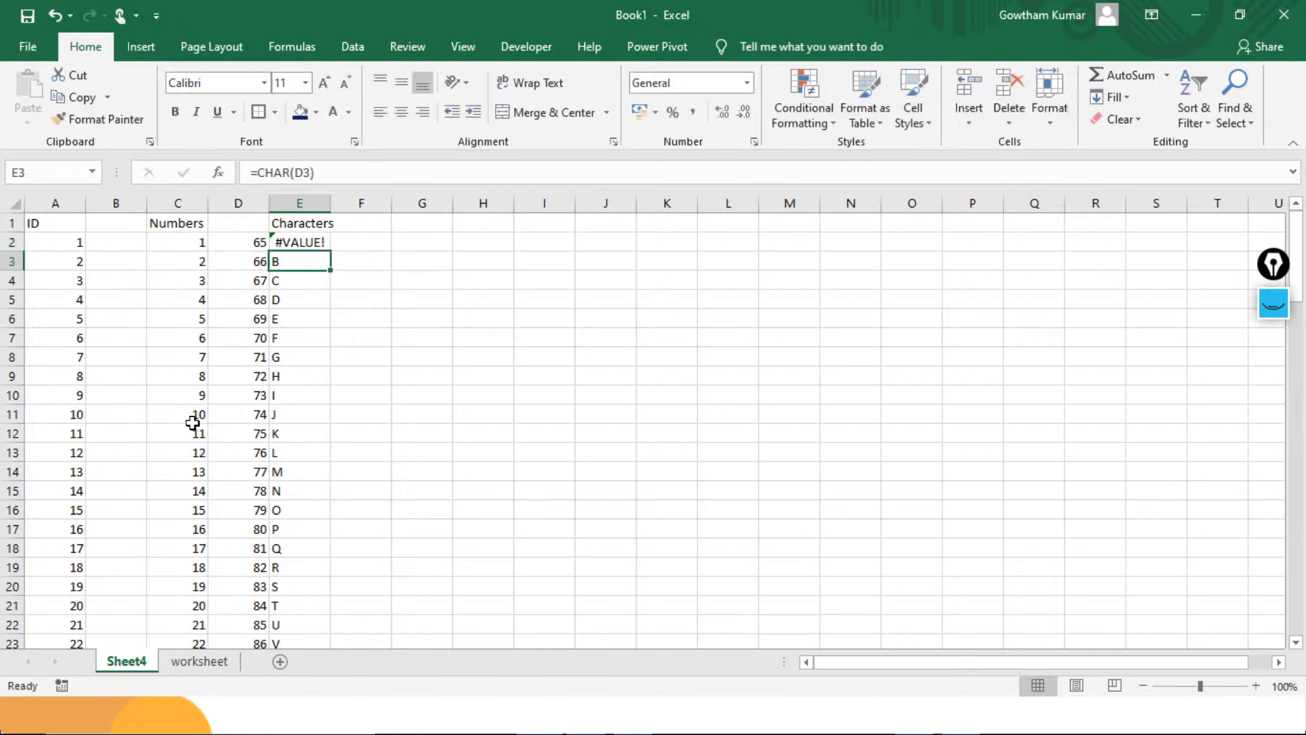
Remove the added second CHAR term from the formula in E2, leaving =CHAR(D2)
key("Up")
key("F2")
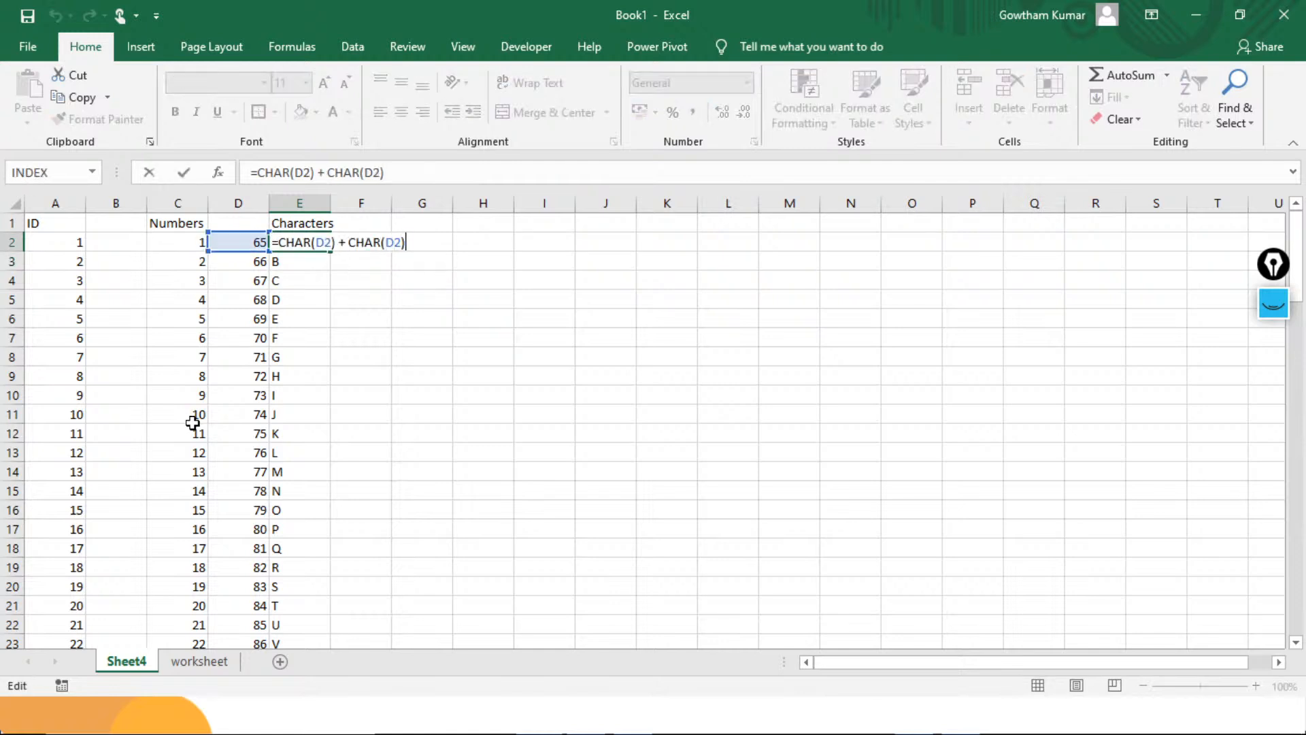
key("BackSpace")
key("BackSpace")
key("BackSpace")
key("BackSpace")
key("BackSpace")
key("BackSpace")
key("BackSpace")
key("BackSpace")
key("BackSpace")
key("BackSpace")
key("BackSpace")
key("shift+Return")
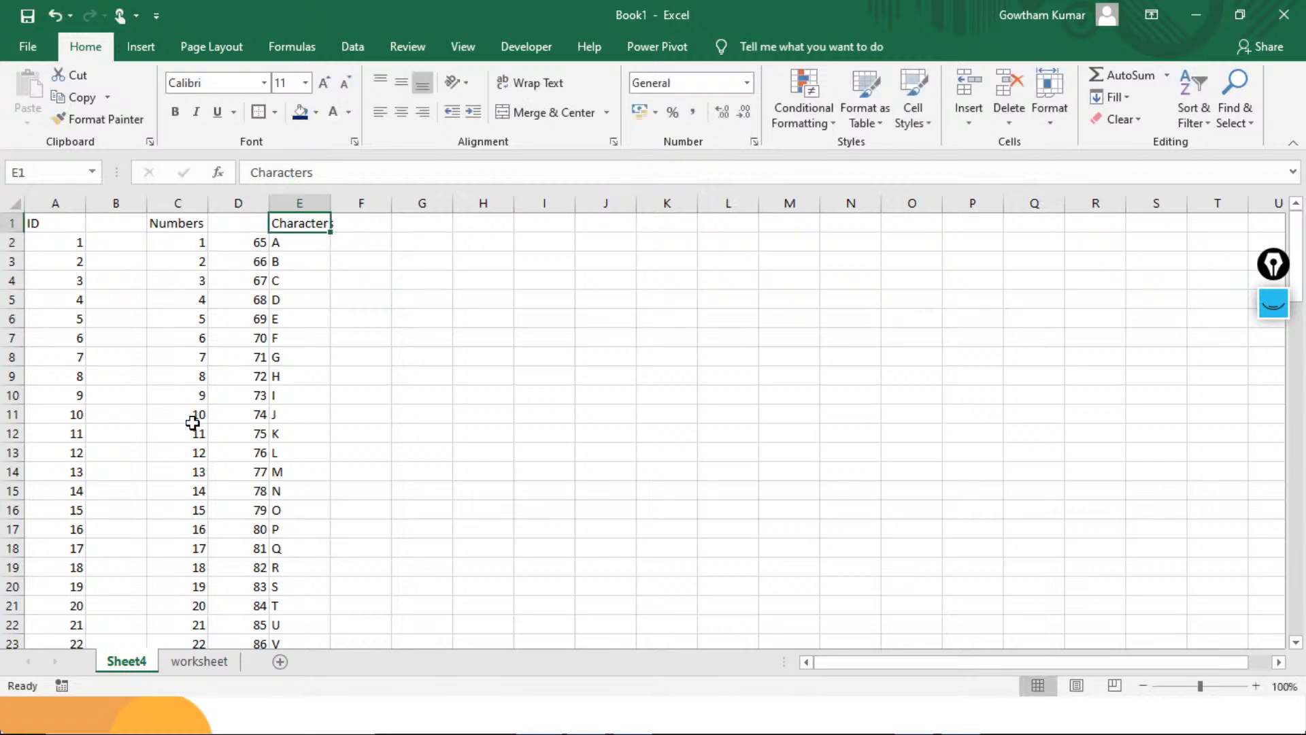
Select the character list E2:E73 to look it over, and go to the sheet named worksheet
key("Down")
key("ctrl+shift+Down")
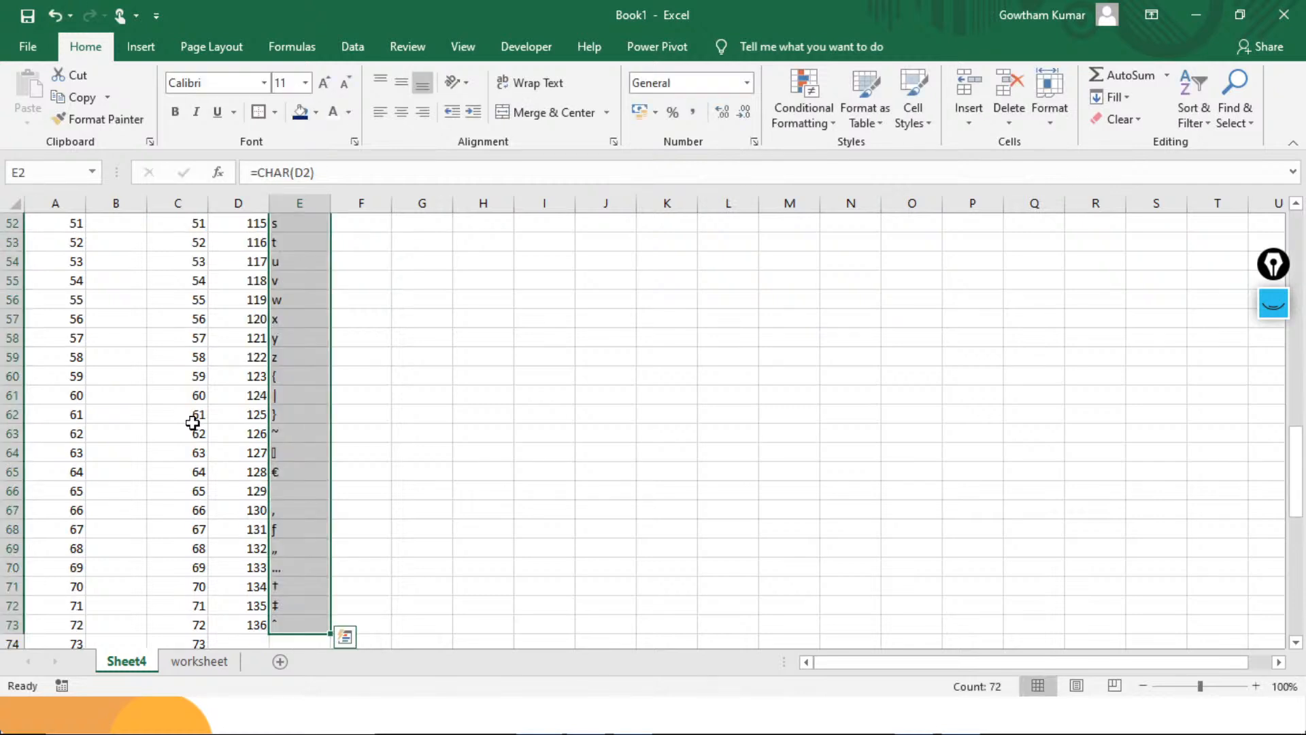
key("ctrl+Up")
key("Down")
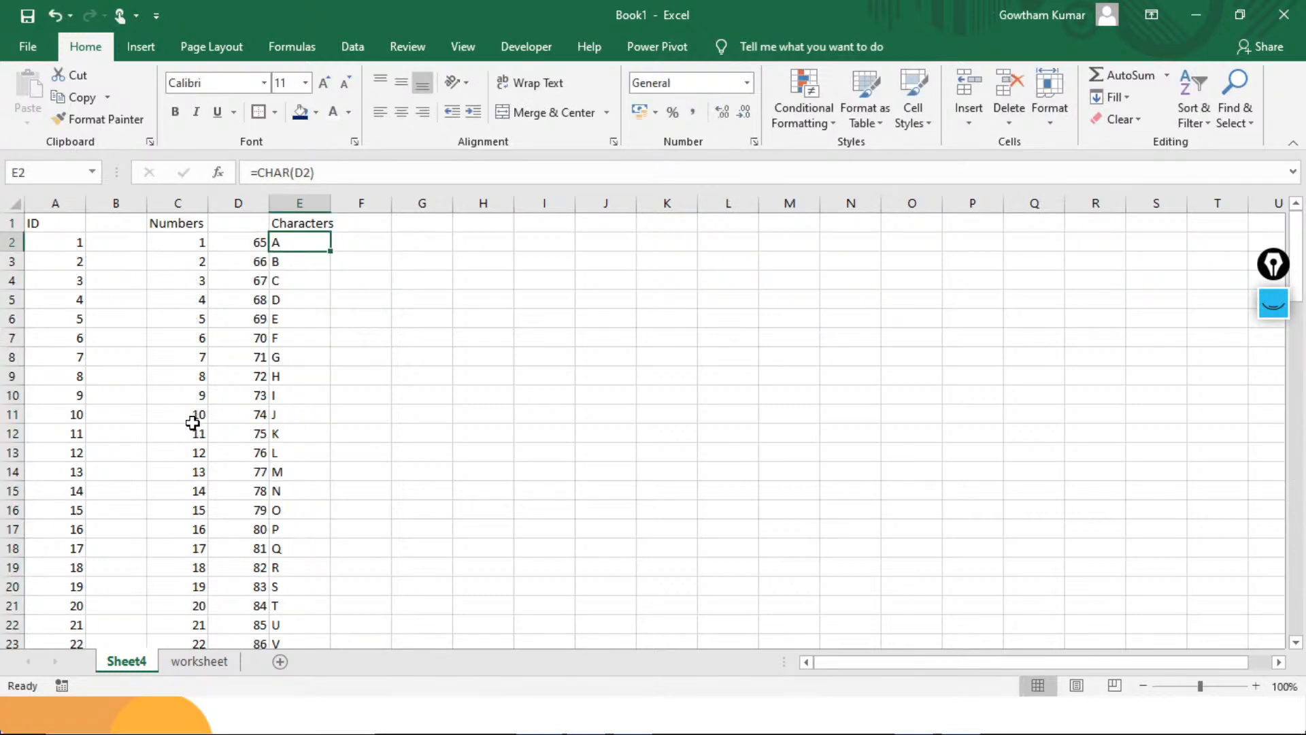
key("Left")
key("ctrl+Page_Down")
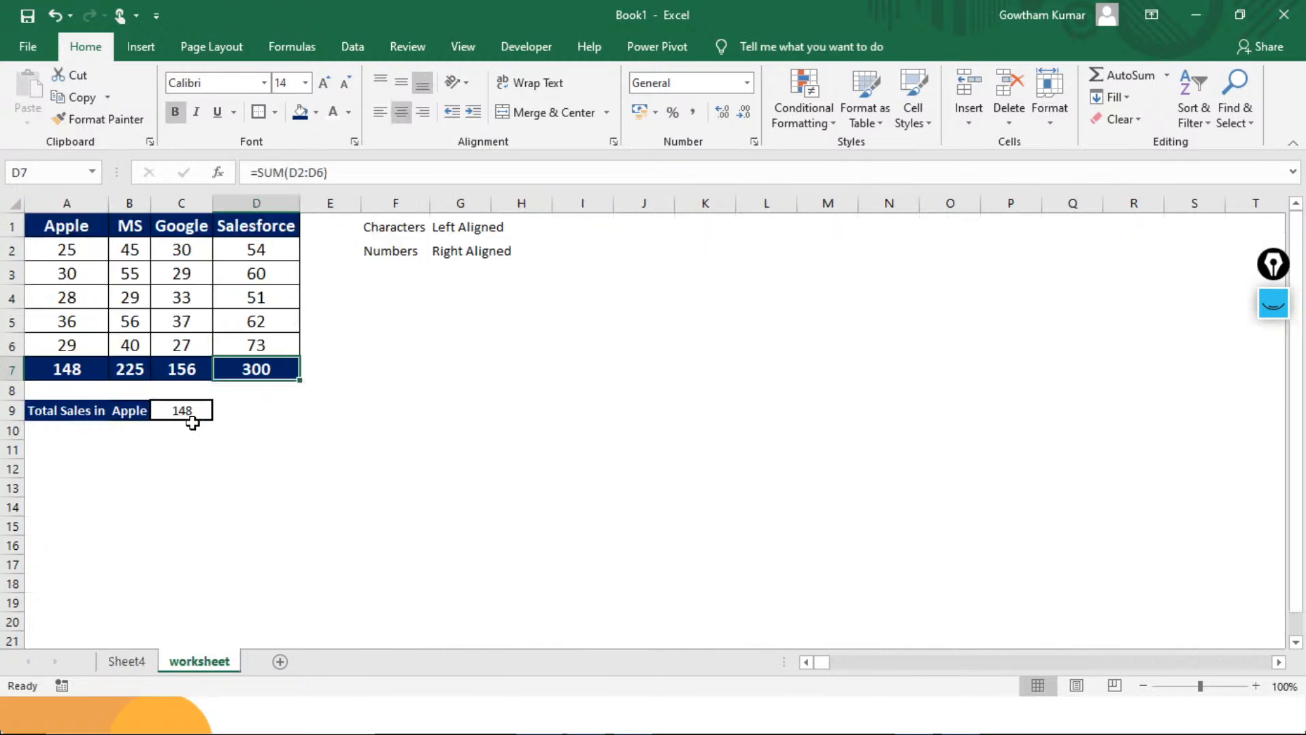
Switch to the presentation in the browser and advance from the Formatting slide to the Recap slide
key("alt+Tab")
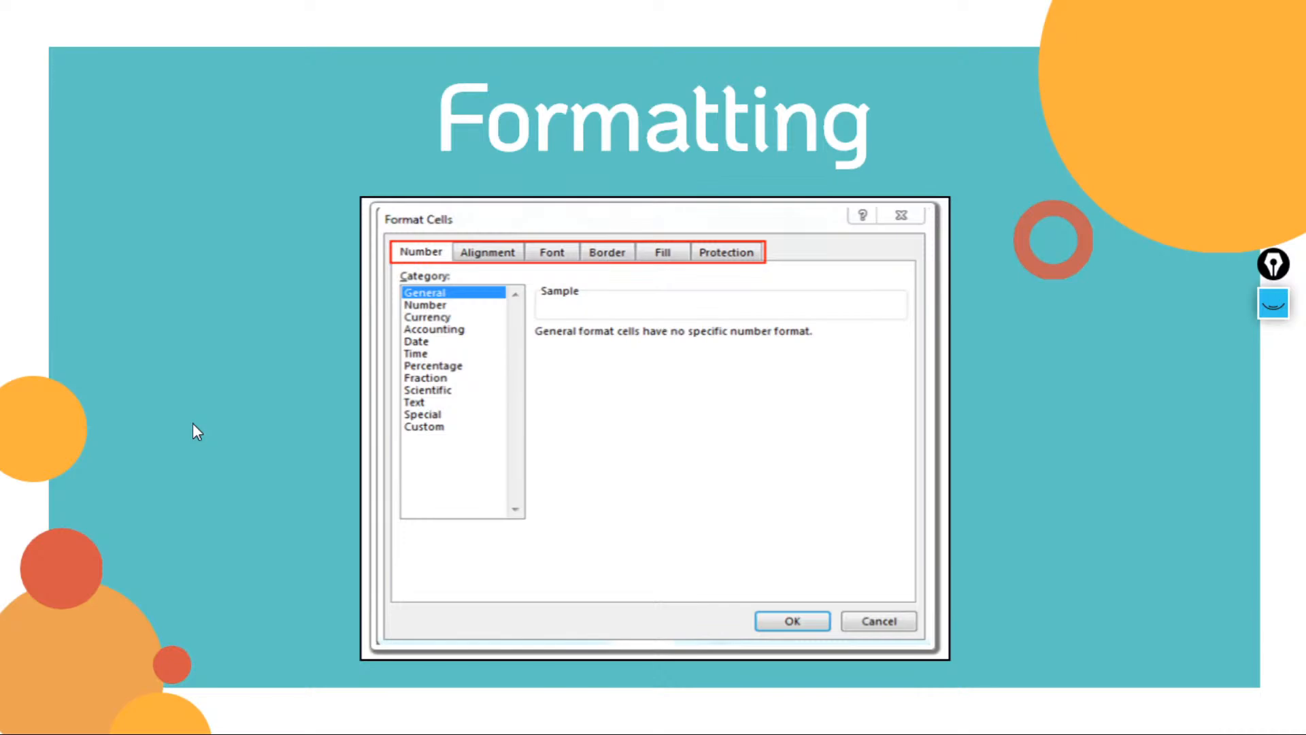
key("Right")
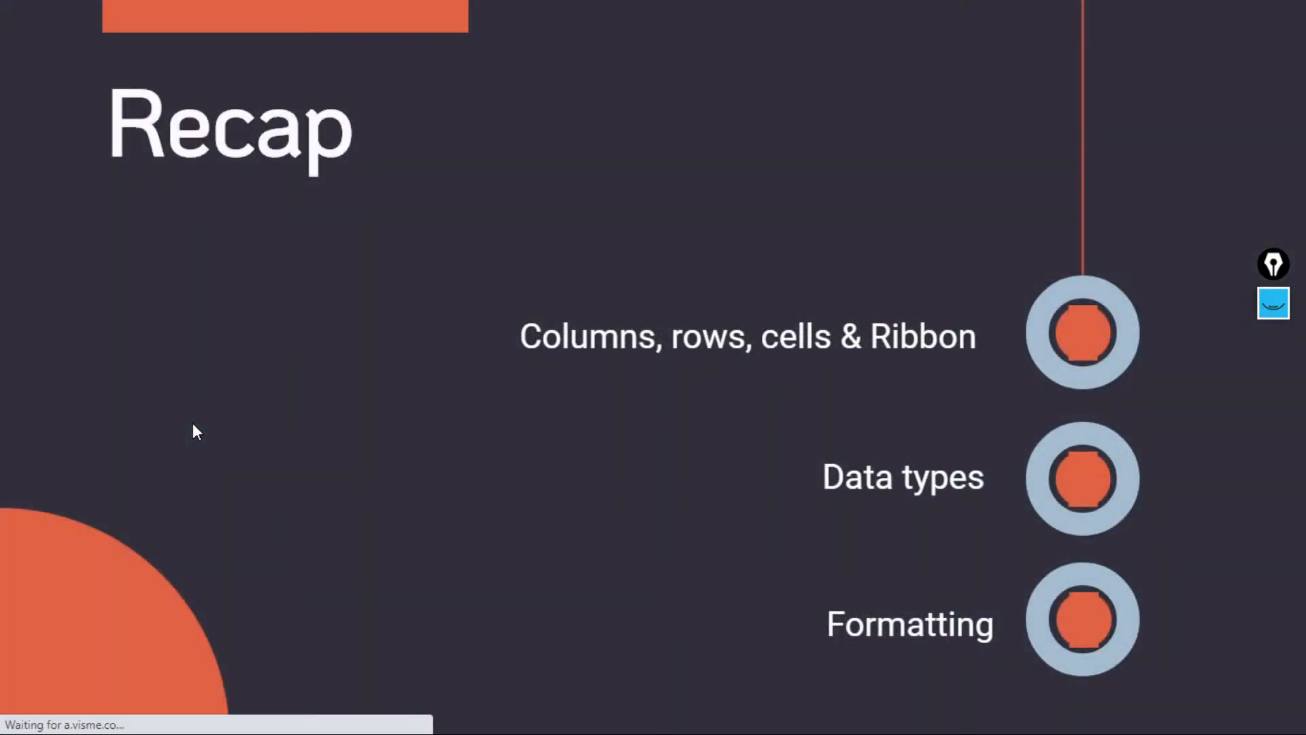